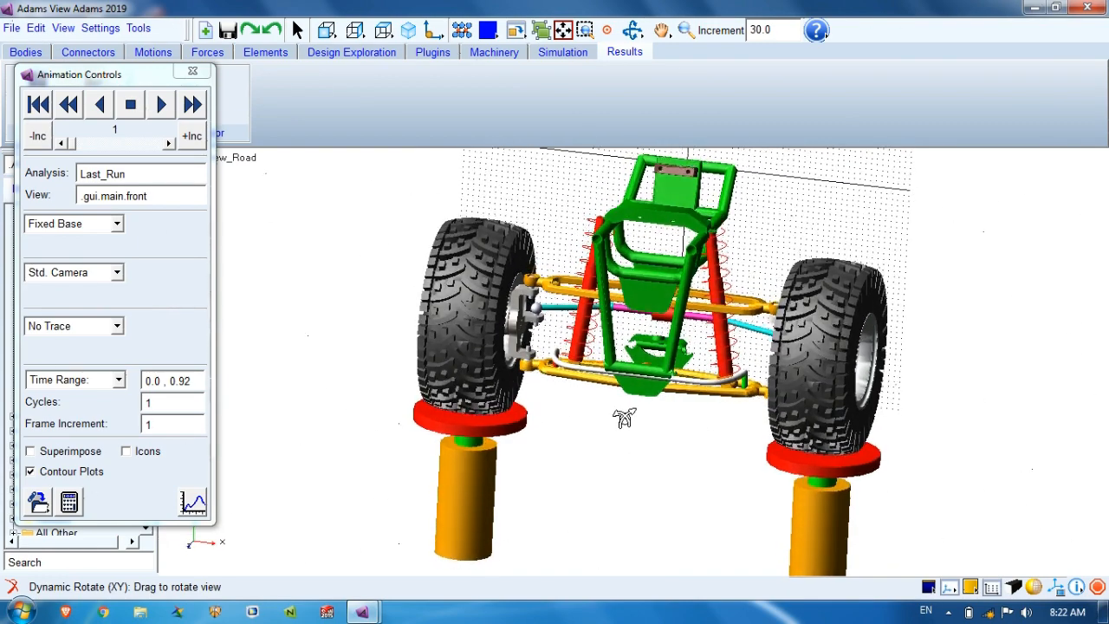
# Examine the front suspension assembly on its wheel rigs, including the anti-roll bar up close and the steering linkage from behind
pyautogui.press('t')
pyautogui.press('r')
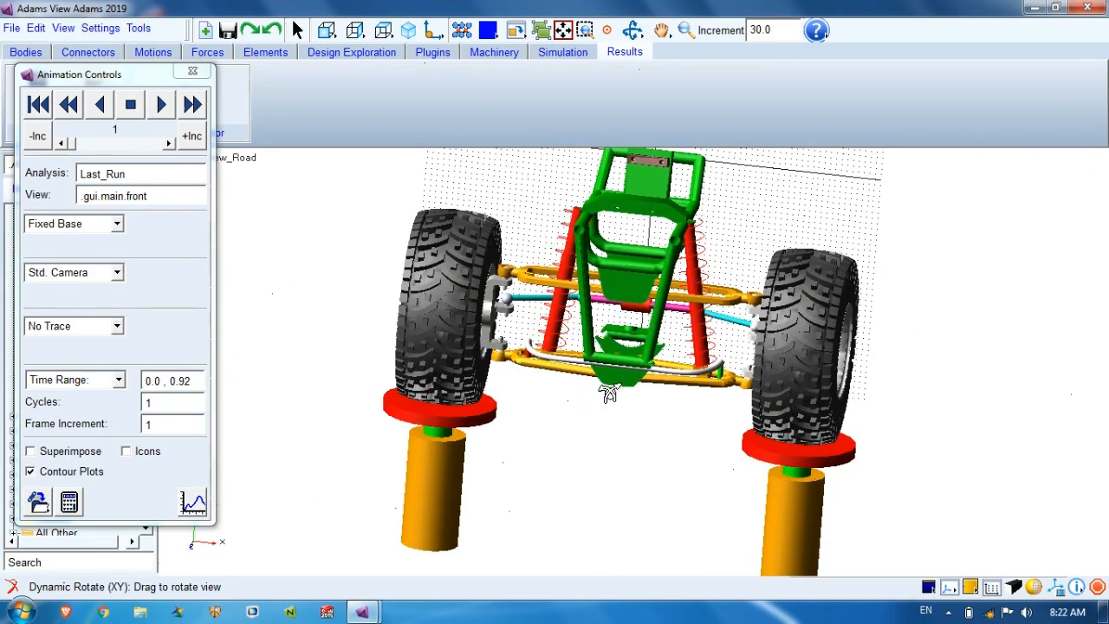
pyautogui.press('w')
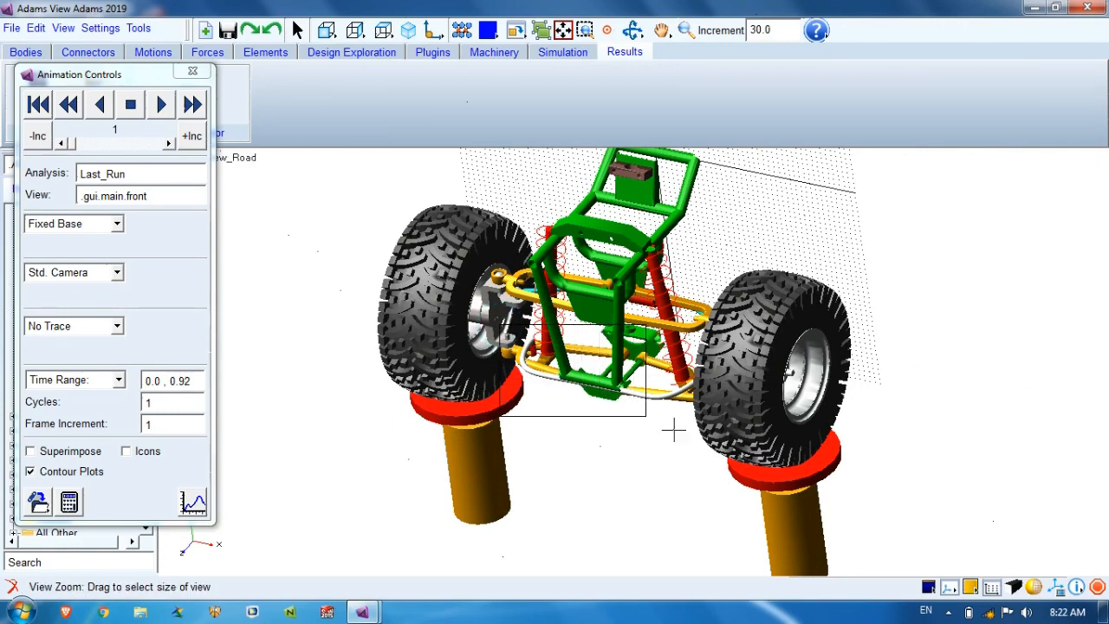
pyautogui.moveTo(674, 430); pyautogui.dragTo(674, 431)
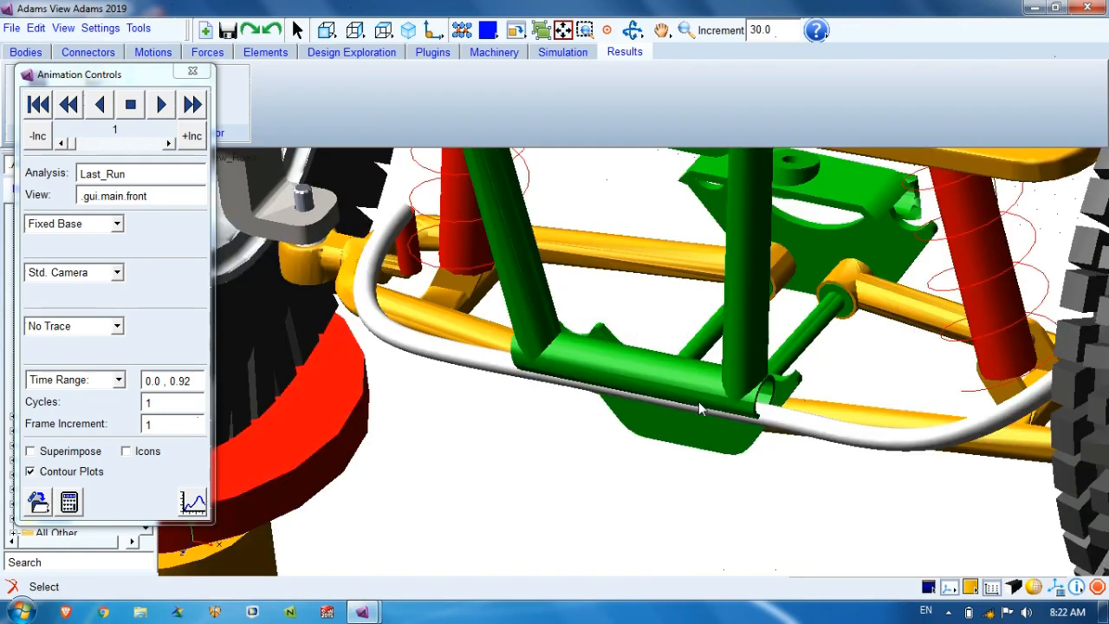
pyautogui.press('z')
pyautogui.moveTo(725, 292); pyautogui.dragTo(737, 338)
pyautogui.press('r')
pyautogui.moveTo(836, 282); pyautogui.dragTo(630, 334)
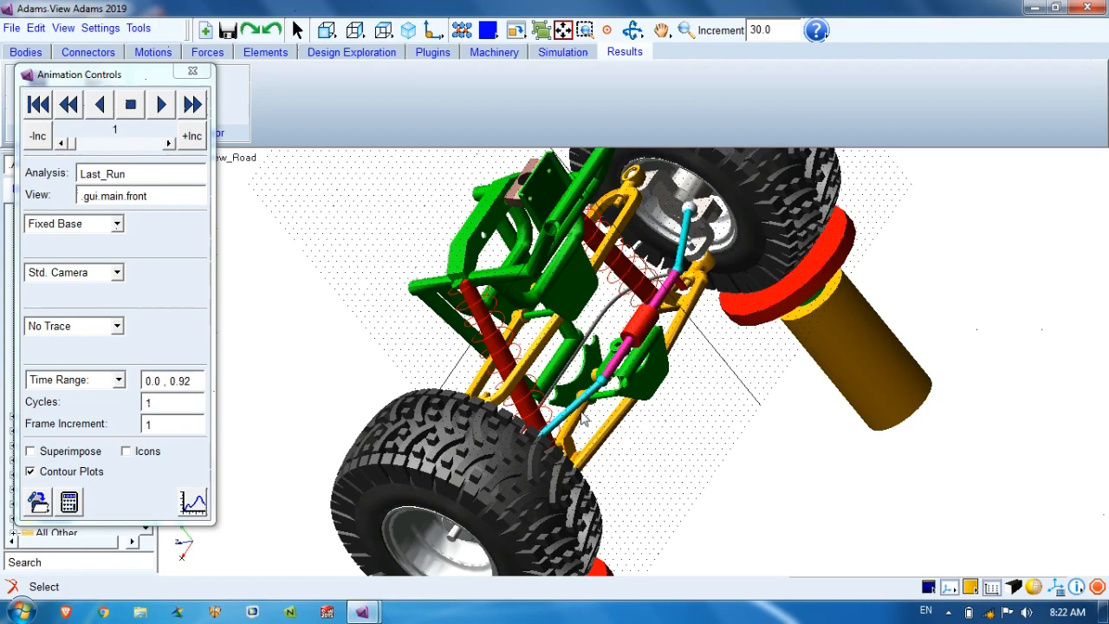
pyautogui.press('r')
pyautogui.moveTo(578, 416); pyautogui.dragTo(727, 318)
pyautogui.press('z')
pyautogui.press('t')
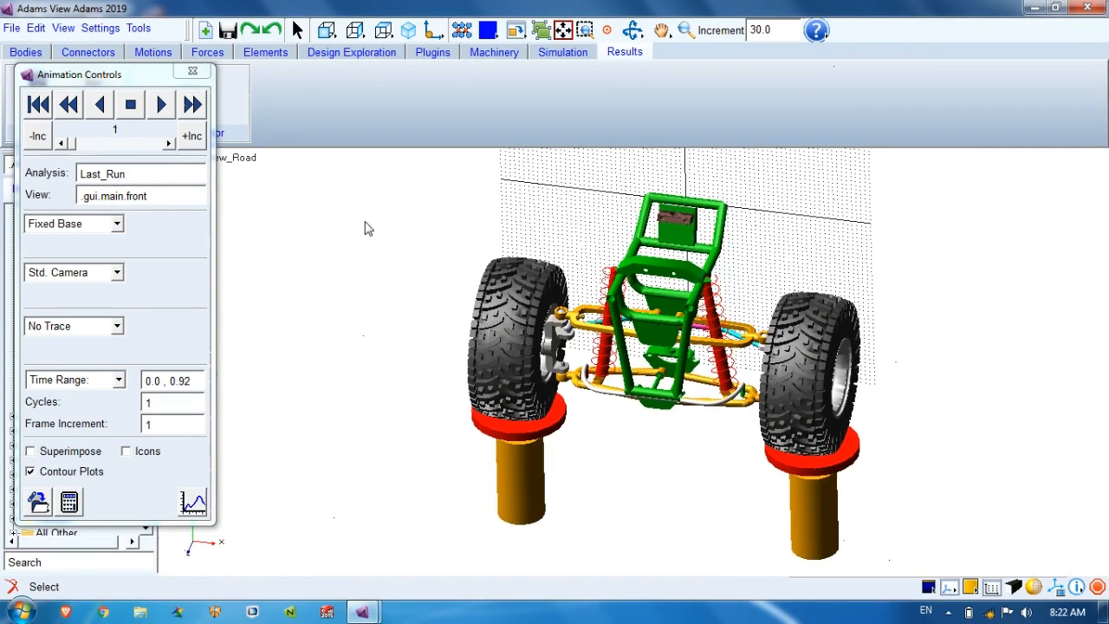
# Play the Last_Run animation and watch the wheels and suspension arms travel from slightly different angles
pyautogui.click(161, 105)
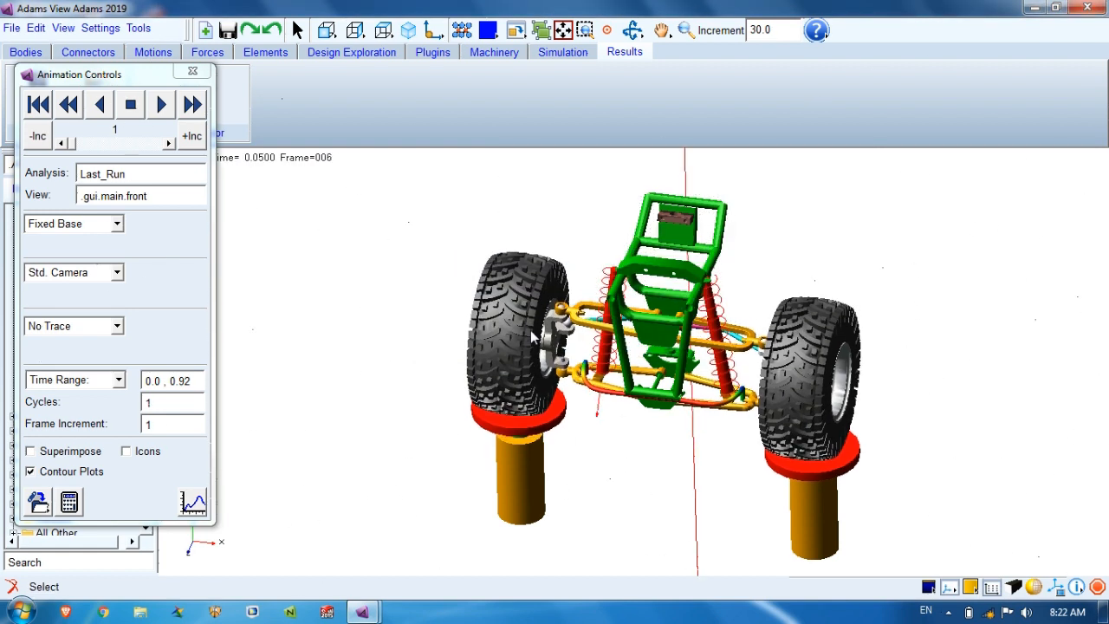
pyautogui.press('r')
pyautogui.moveTo(631, 413)
pyautogui.mouseDown()
pyautogui.moveTo(660, 400)
pyautogui.moveTo(626, 426)
pyautogui.mouseUp()
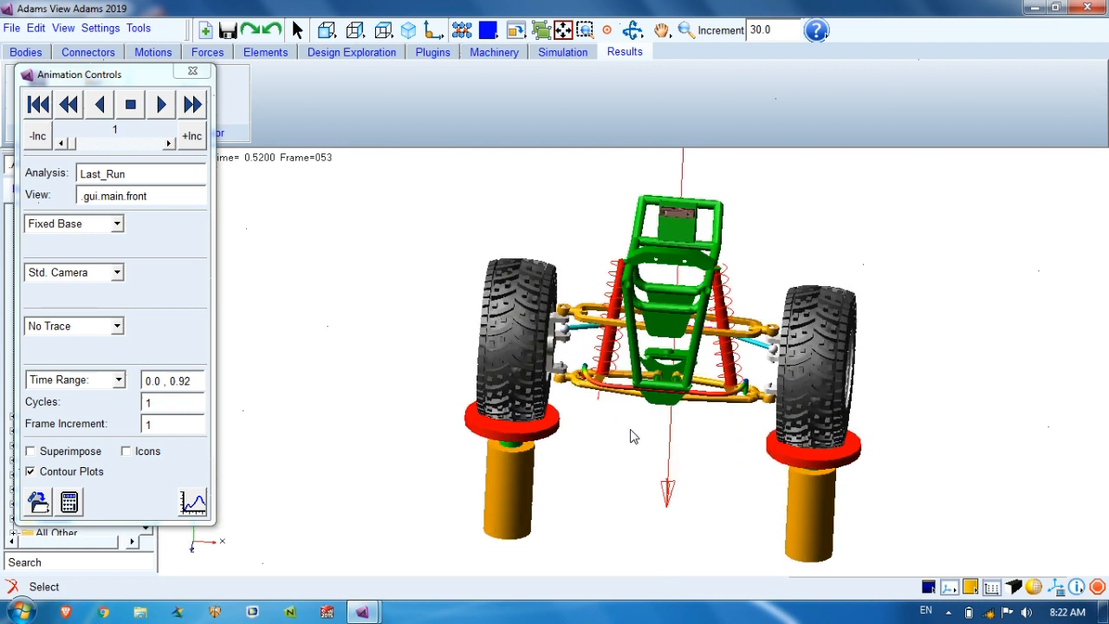
pyautogui.press('r')
pyautogui.moveTo(646, 447); pyautogui.dragTo(598, 453)
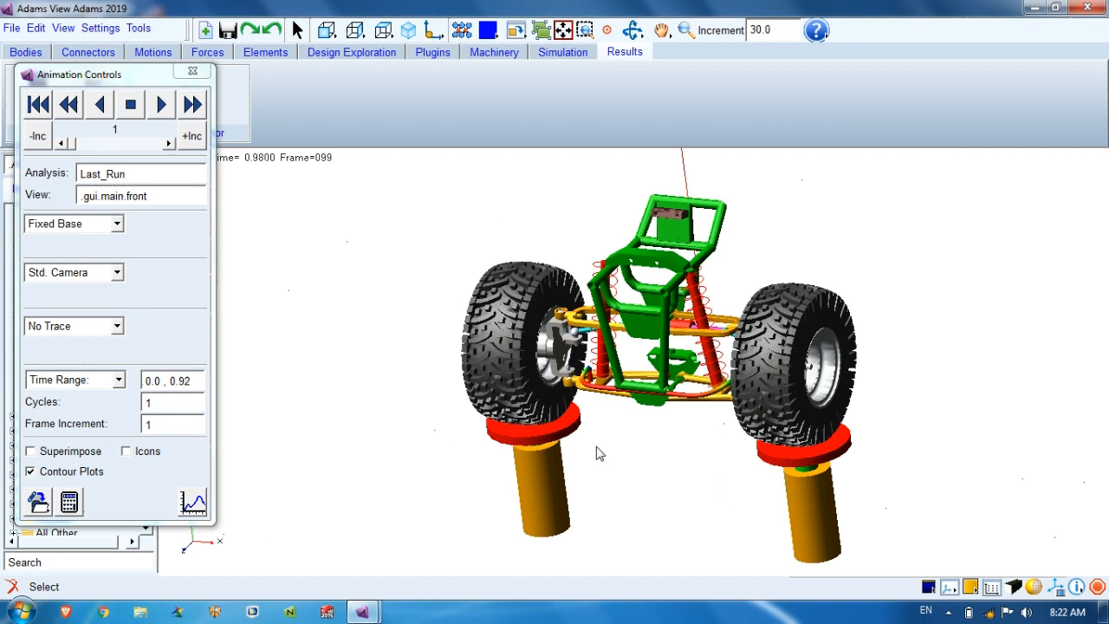
# Replay the Last_Run animation in a close-up of the anti-roll bar and the lower control arms
pyautogui.press('w')
pyautogui.moveTo(529, 305); pyautogui.dragTo(733, 445)
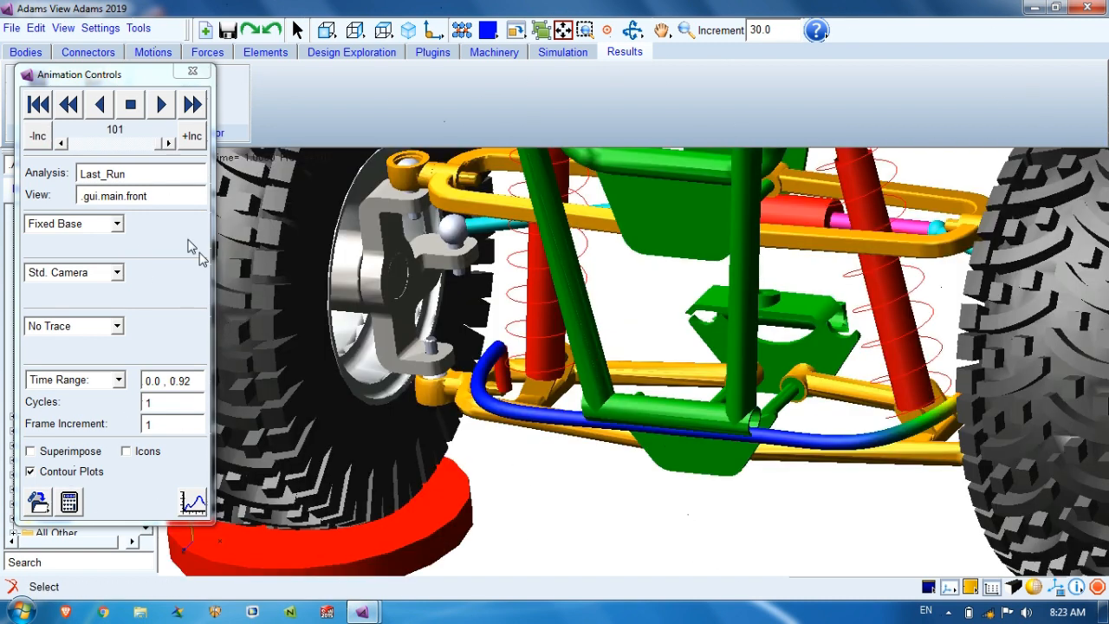
pyautogui.click(164, 108)
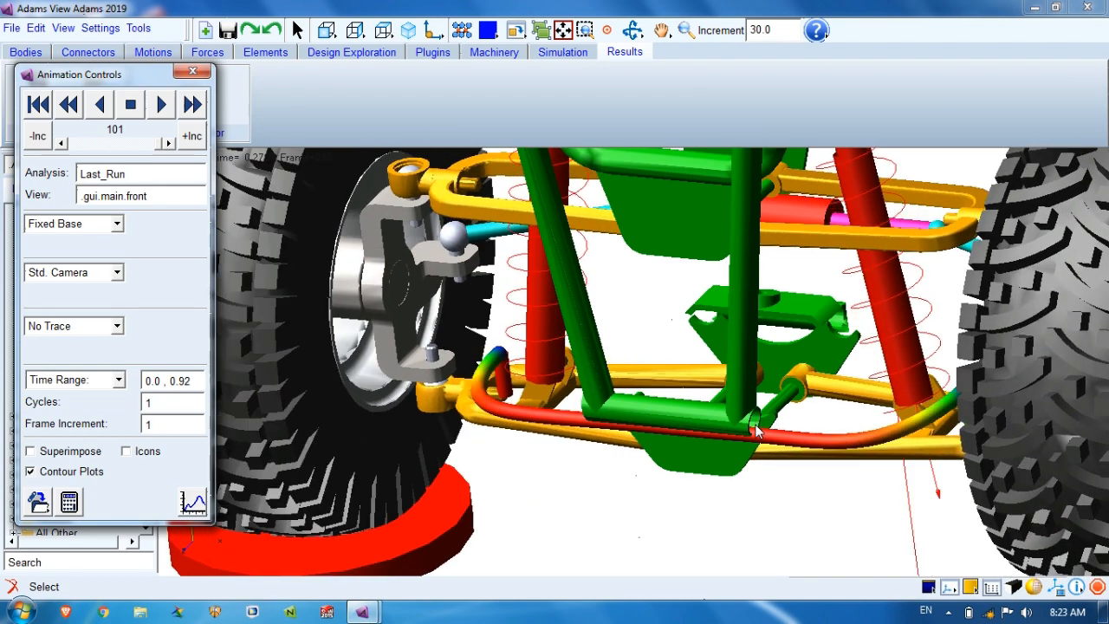
# Examine the anti-roll bar's stress contours and its end near the shock absorber from behind while the animation plays
pyautogui.press('z')
pyautogui.moveTo(759, 420); pyautogui.dragTo(473, 437)
pyautogui.press('r')
pyautogui.press('r')
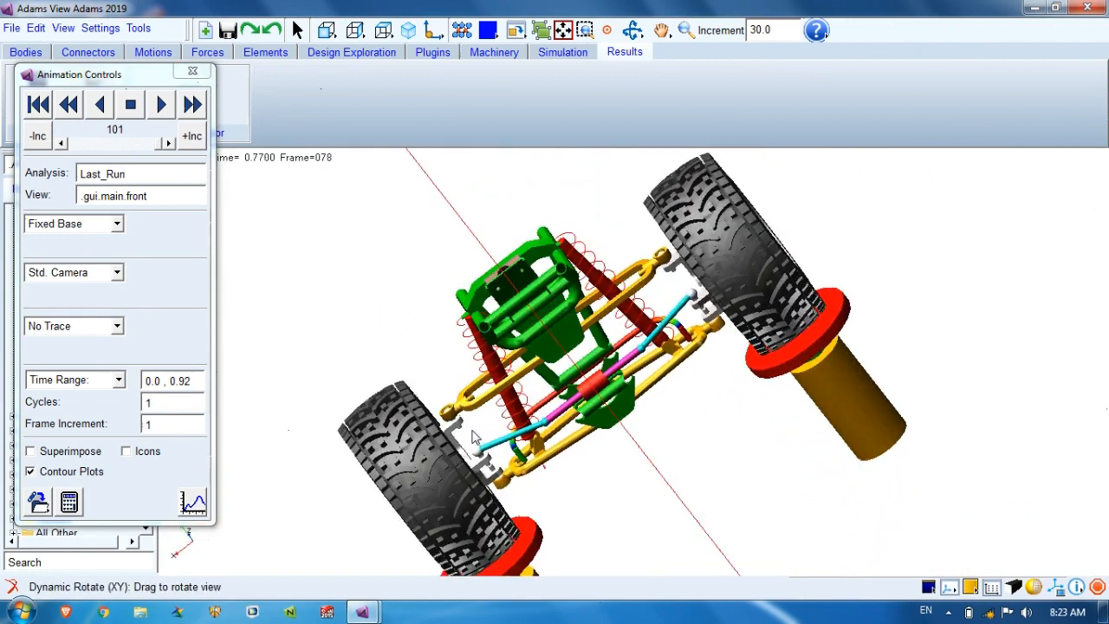
pyautogui.press('w')
pyautogui.moveTo(468, 396); pyautogui.dragTo(582, 448)
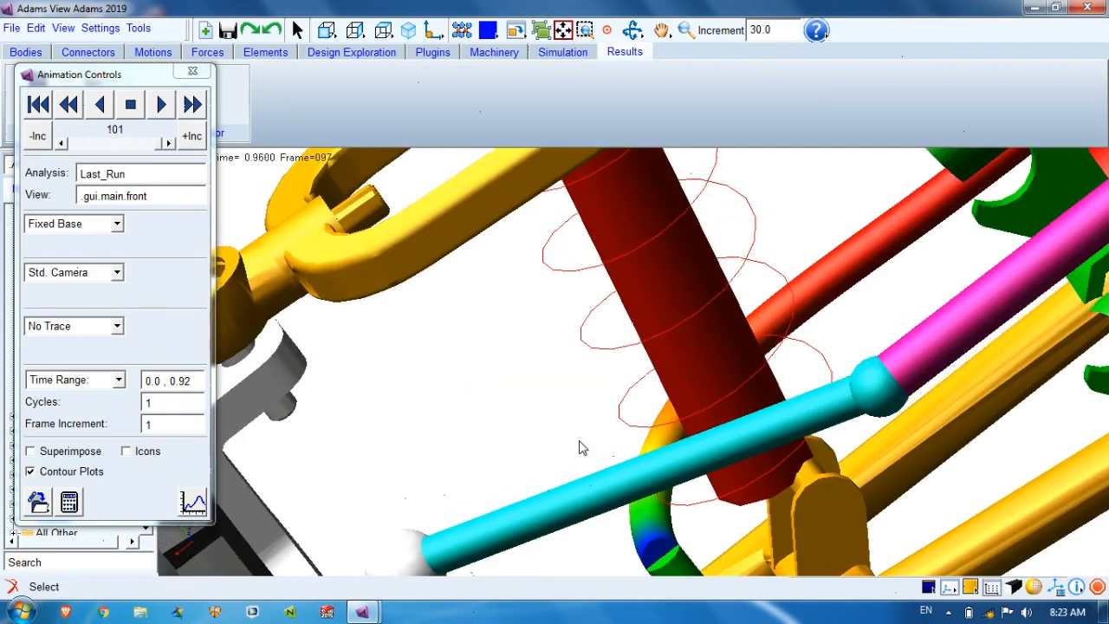
pyautogui.press('z')
pyautogui.moveTo(614, 406); pyautogui.dragTo(817, 364)
pyautogui.press('r')
pyautogui.press('z')
pyautogui.press('r')
pyautogui.press('t')
pyautogui.moveTo(651, 322)
pyautogui.mouseDown()
pyautogui.moveTo(724, 350)
pyautogui.moveTo(665, 348)
pyautogui.moveTo(652, 333)
pyautogui.moveTo(628, 369)
pyautogui.moveTo(638, 340)
pyautogui.mouseUp()
pyautogui.press('r')
pyautogui.press('t')
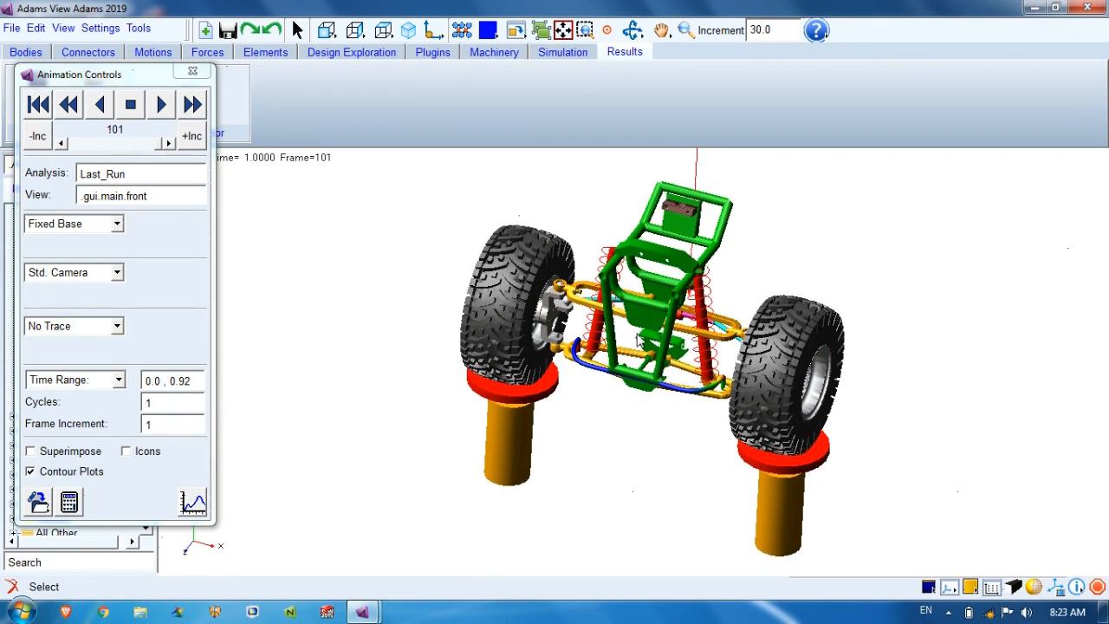
pyautogui.press('r')
pyautogui.moveTo(629, 337); pyautogui.dragTo(608, 333)
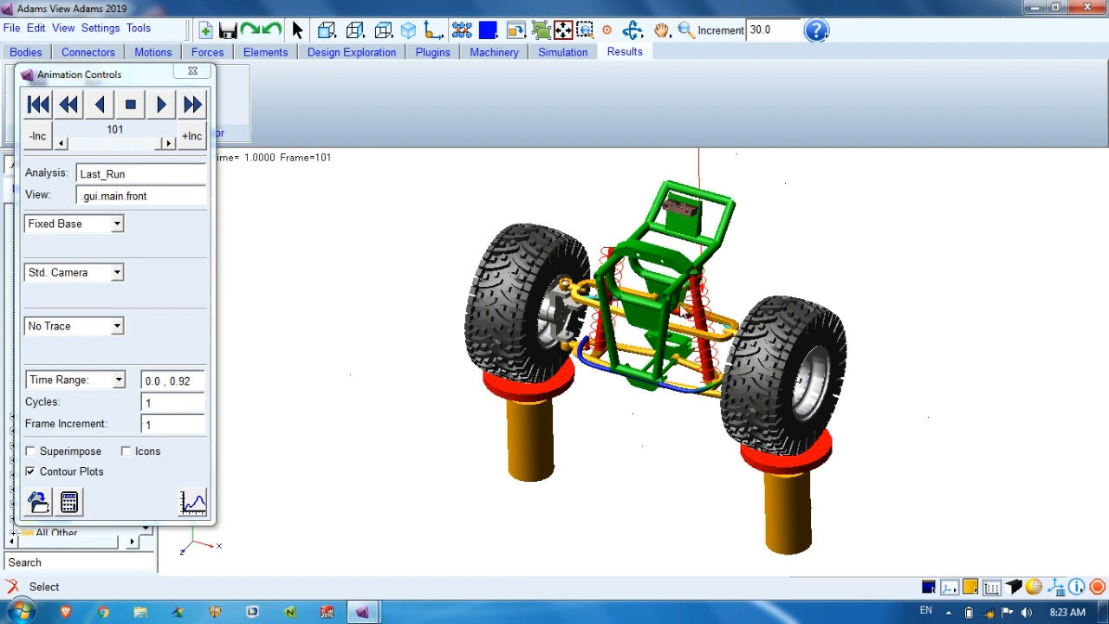
# Inspect the suspension at the last animation frame in front view, and the contour colours along the anti-roll bar up close
pyautogui.click(325, 31)
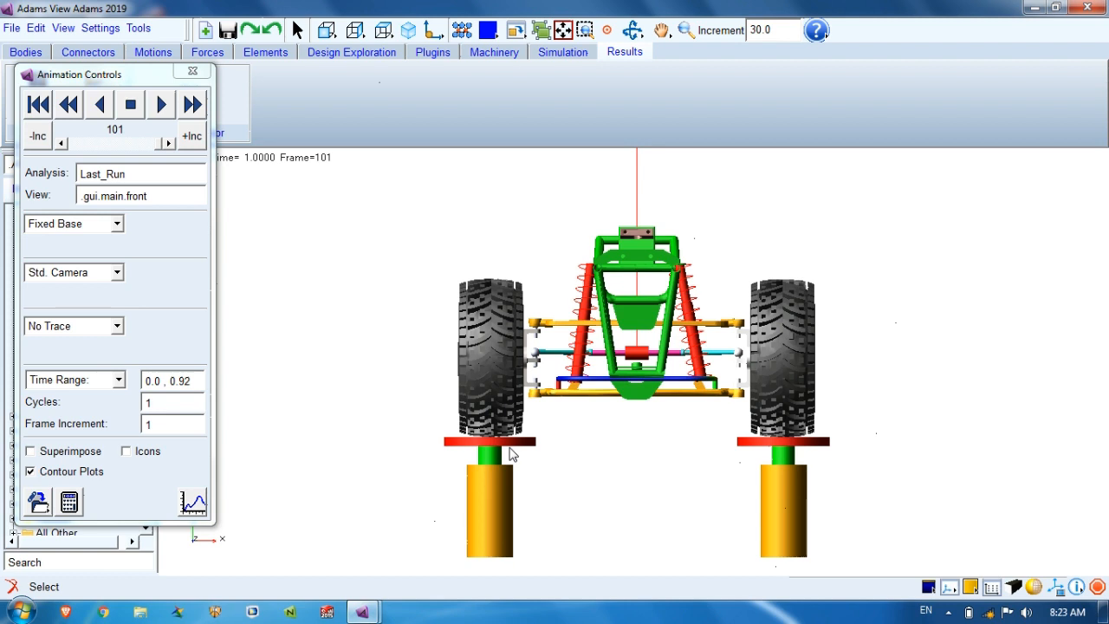
pyautogui.press('r')
pyautogui.moveTo(602, 429); pyautogui.dragTo(555, 309)
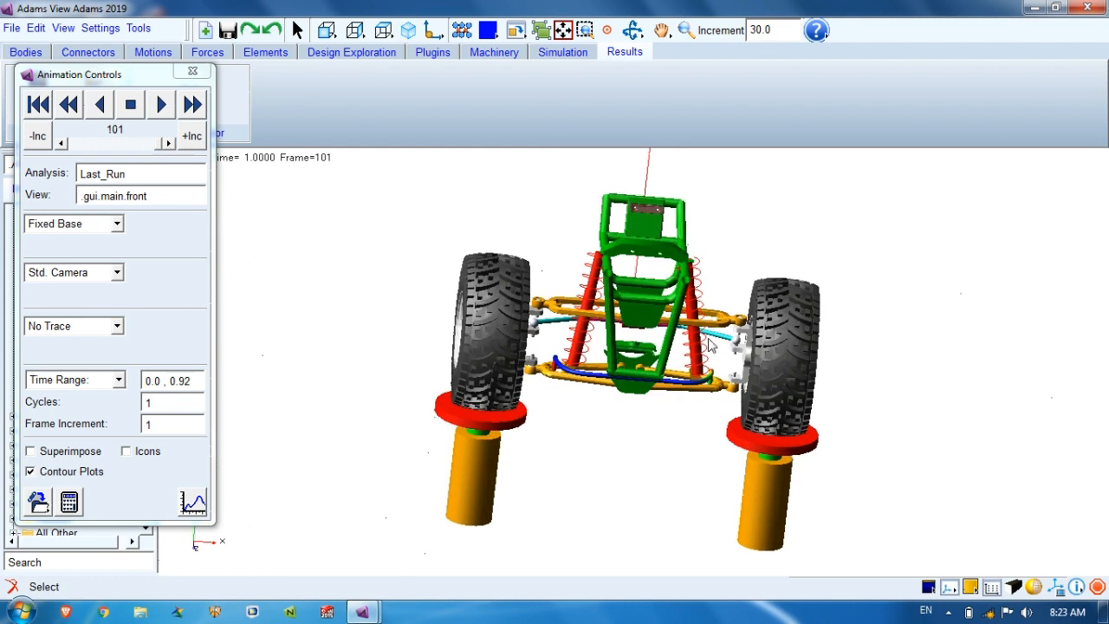
pyautogui.press('r')
pyautogui.moveTo(609, 416); pyautogui.dragTo(564, 431)
pyautogui.press('w')
pyautogui.moveTo(557, 335); pyautogui.dragTo(736, 405)
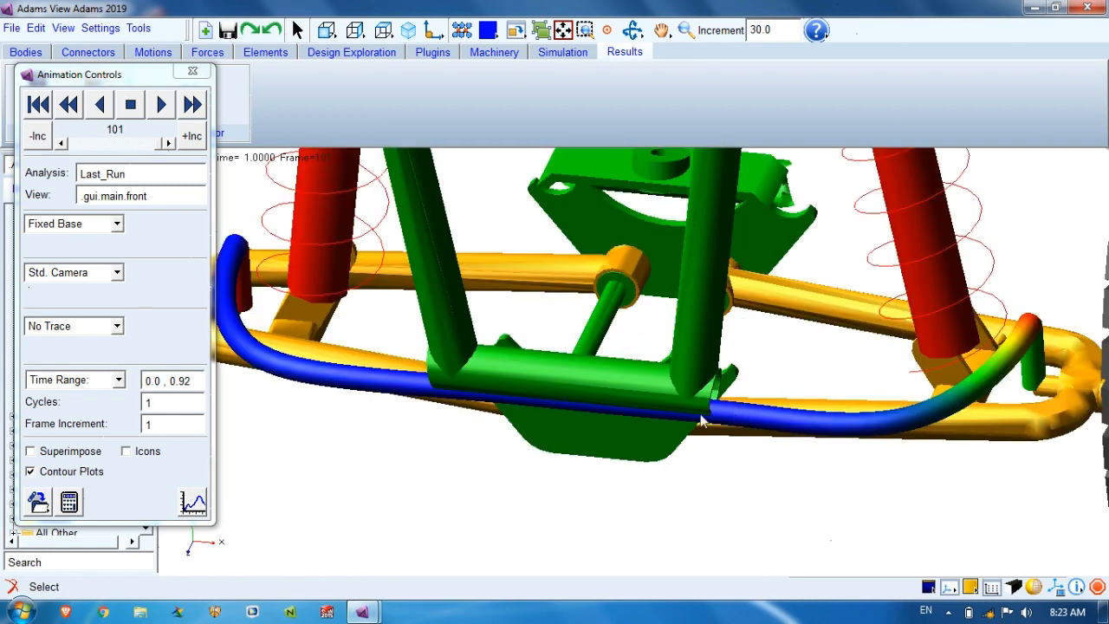
pyautogui.press('z')
pyautogui.moveTo(624, 396); pyautogui.dragTo(643, 424)
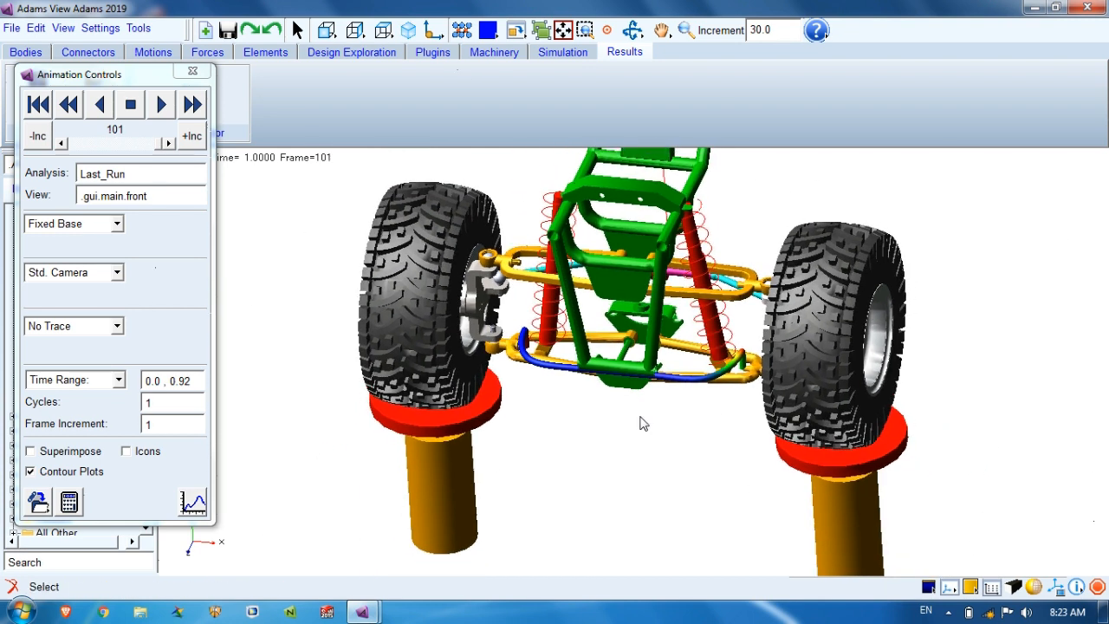
# Replay the Last_Run animation and watch the wheel rigs and suspension move in the straight front view
pyautogui.click(193, 104)
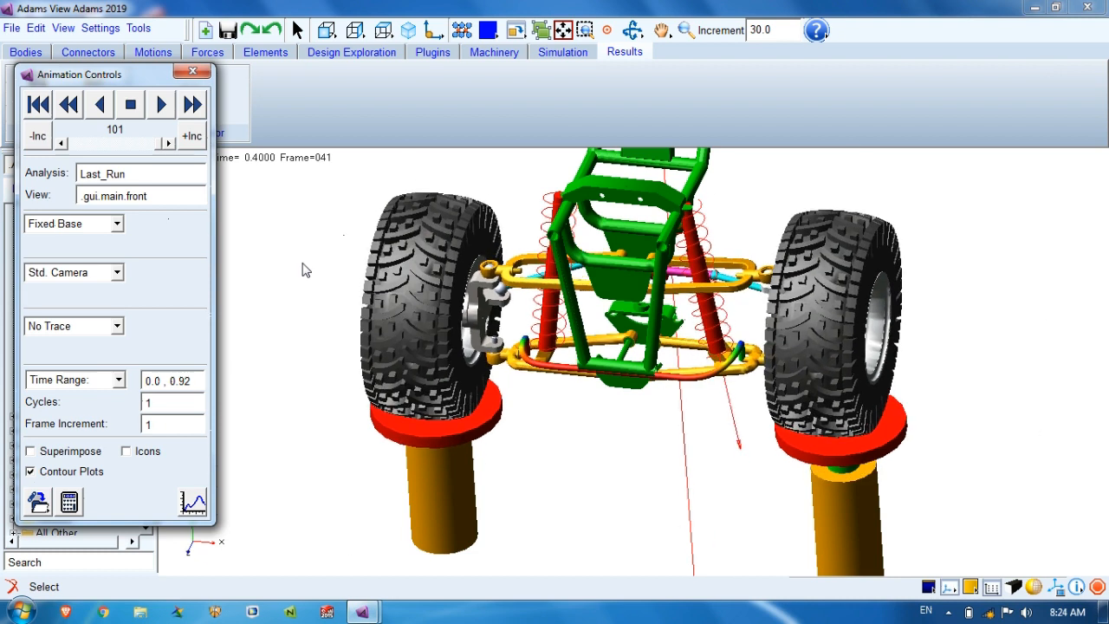
pyautogui.click(322, 29)
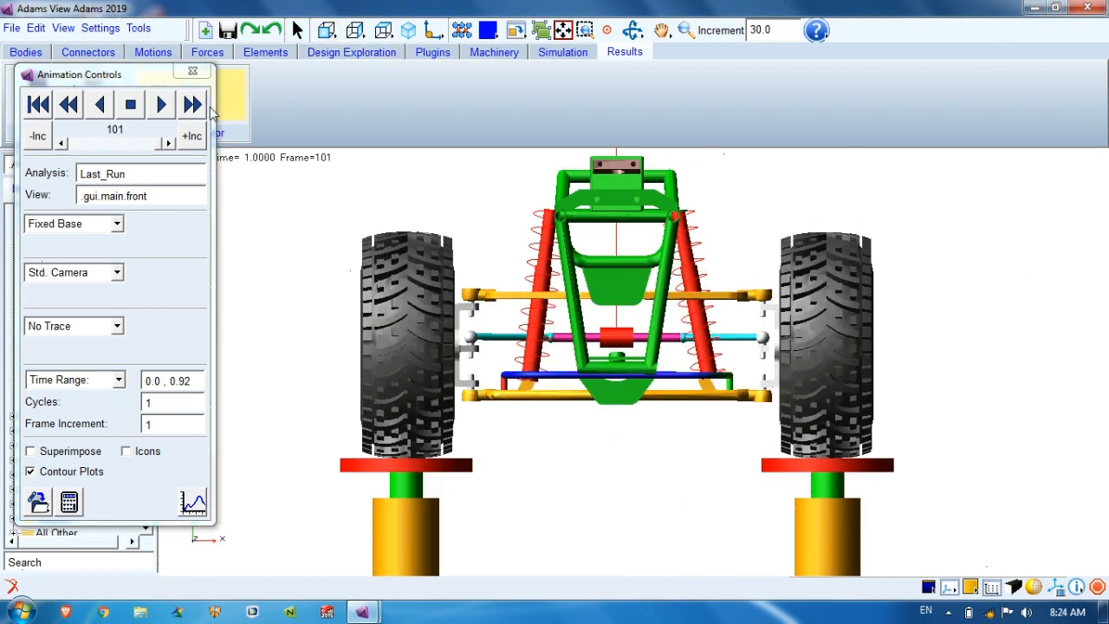
pyautogui.click(163, 105)
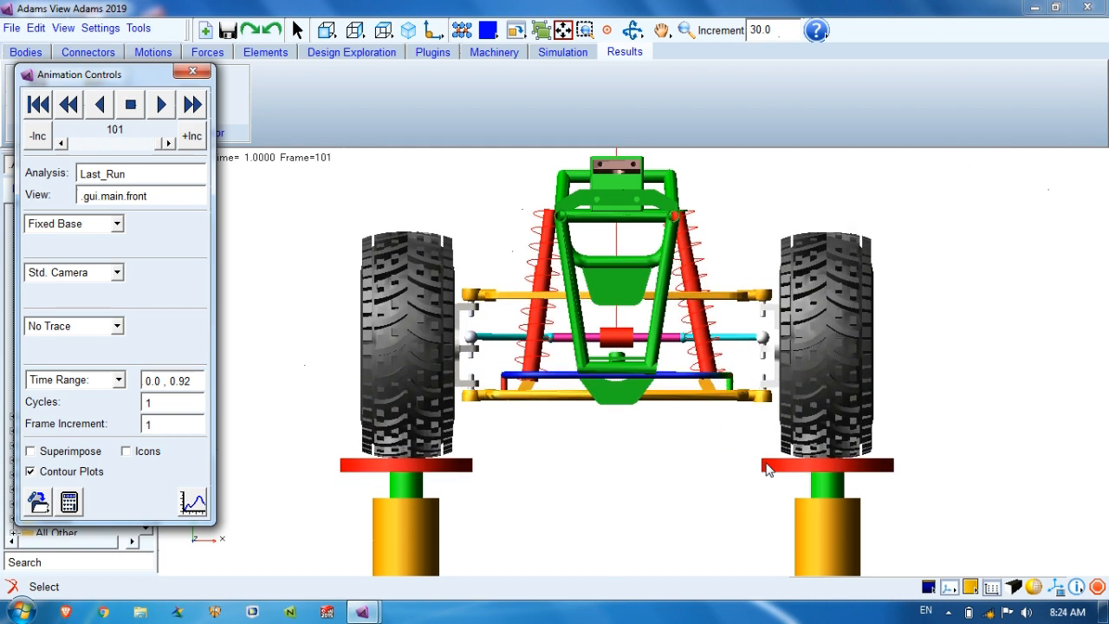
pyautogui.scroll(-3, 638, 406)
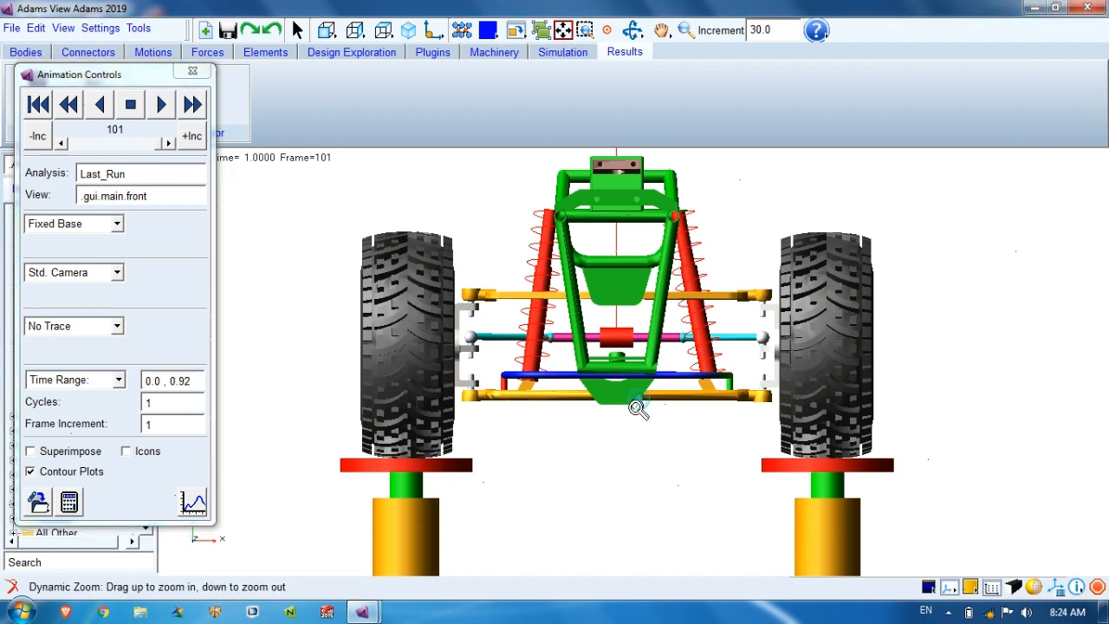
# Close the animation controls and switch to the other Adams View session containing the full ATV on its road
pyautogui.click(192, 71)
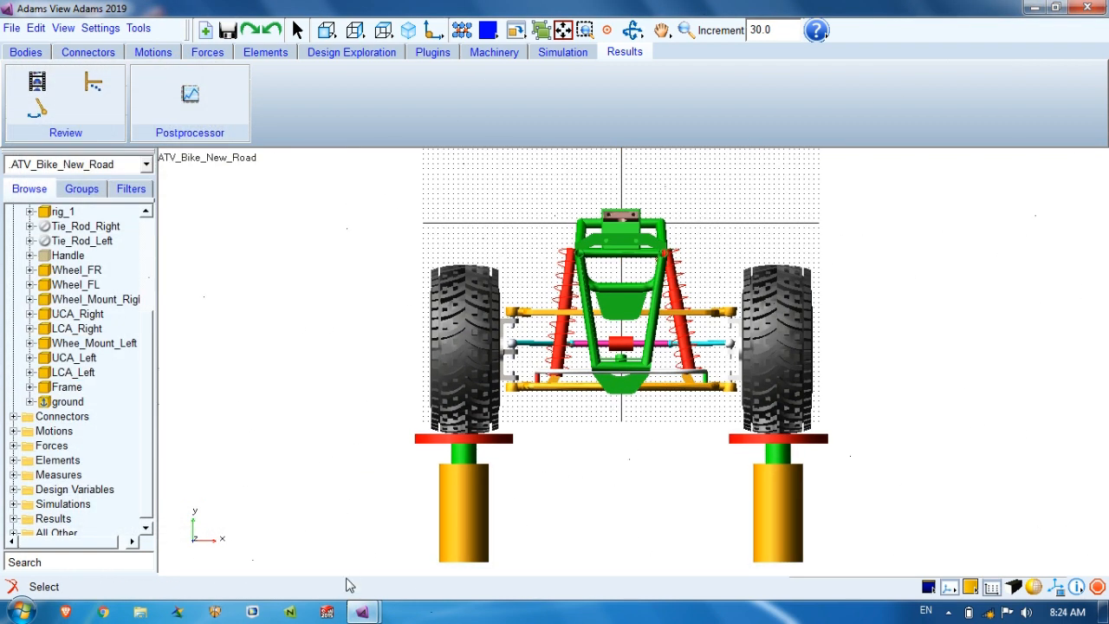
pyautogui.moveTo(362, 610)
pyautogui.click(452, 531)
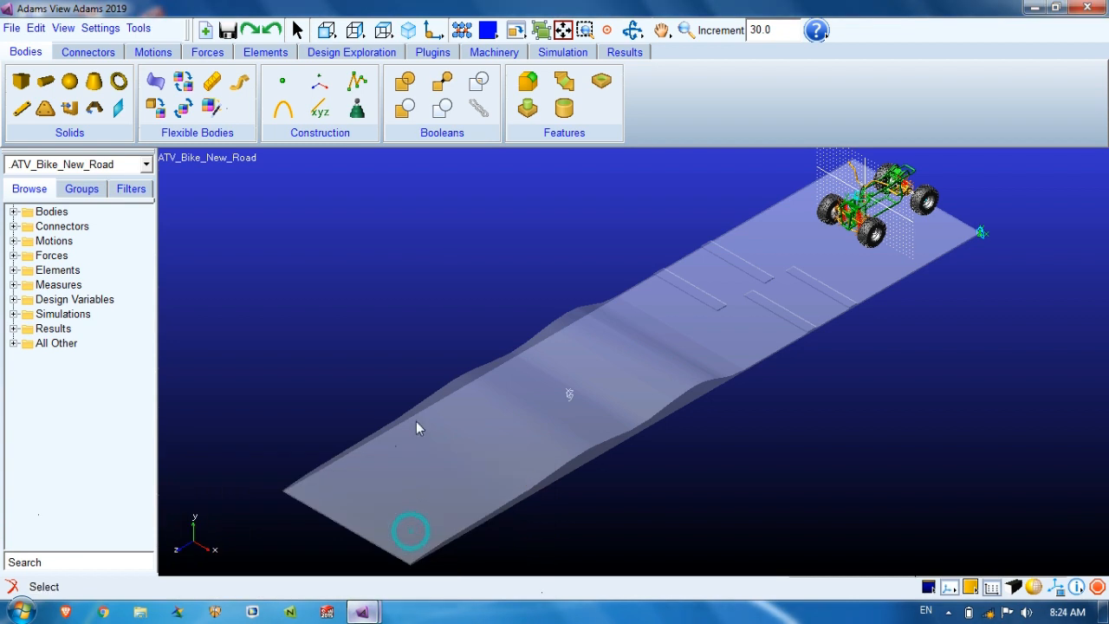
# Hide the Road part beneath the ATV so only the vehicle is displayed
pyautogui.press('t')
pyautogui.moveTo(563, 317); pyautogui.dragTo(488, 362)
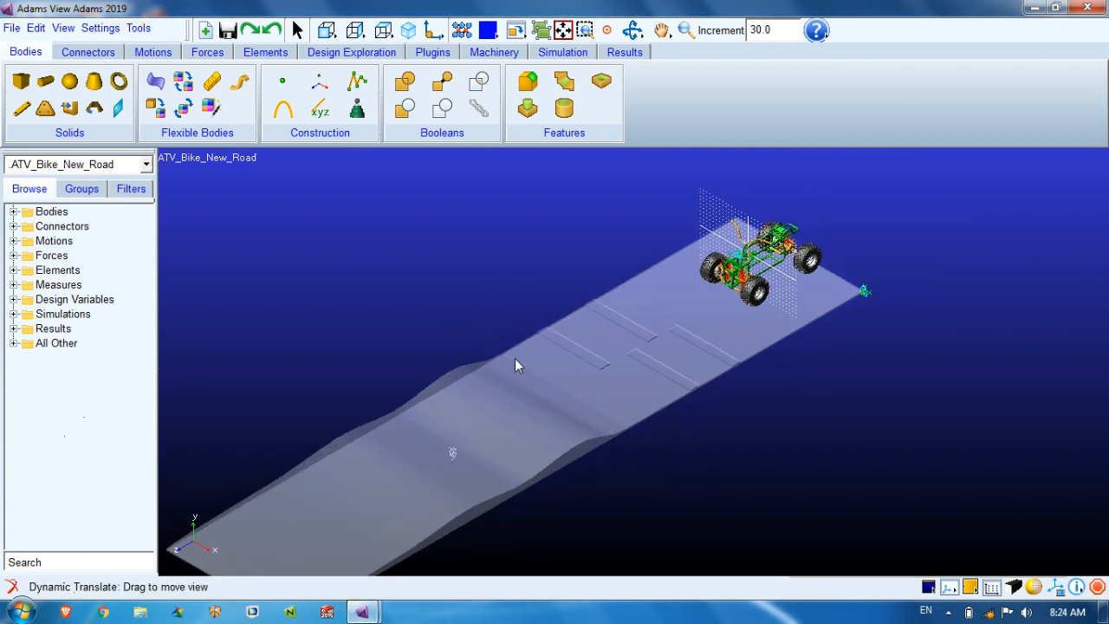
pyautogui.press('w')
pyautogui.moveTo(666, 177); pyautogui.dragTo(847, 353)
pyautogui.press('w')
pyautogui.moveTo(416, 231); pyautogui.dragTo(791, 424)
pyautogui.press('t')
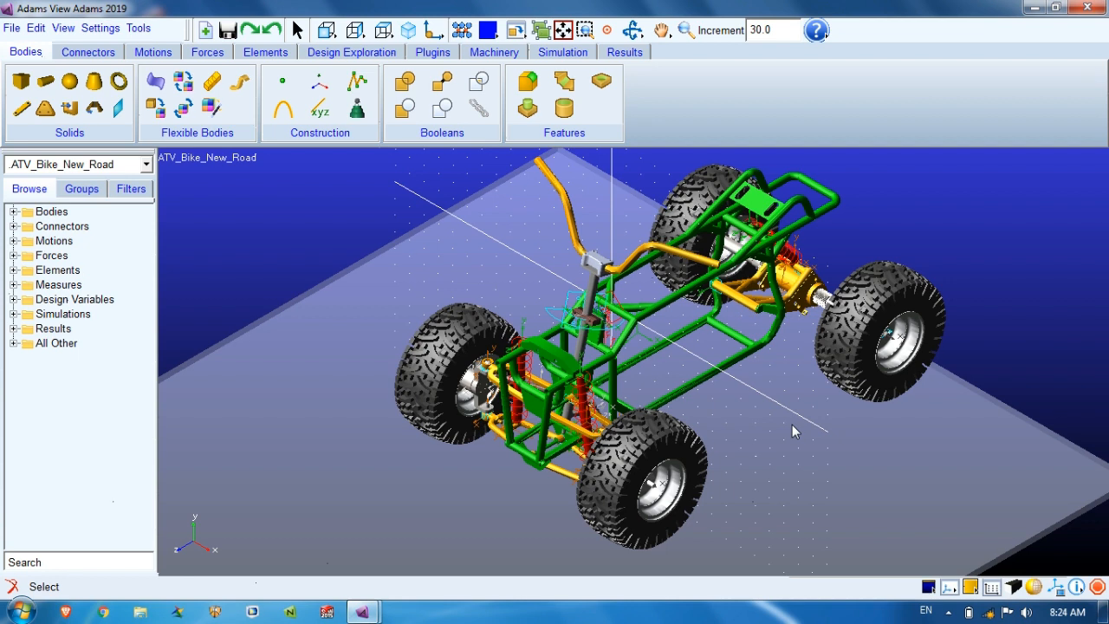
pyautogui.press('w')
pyautogui.moveTo(406, 181); pyautogui.dragTo(909, 541)
pyautogui.press('t')
pyautogui.moveTo(918, 393); pyautogui.dragTo(831, 449)
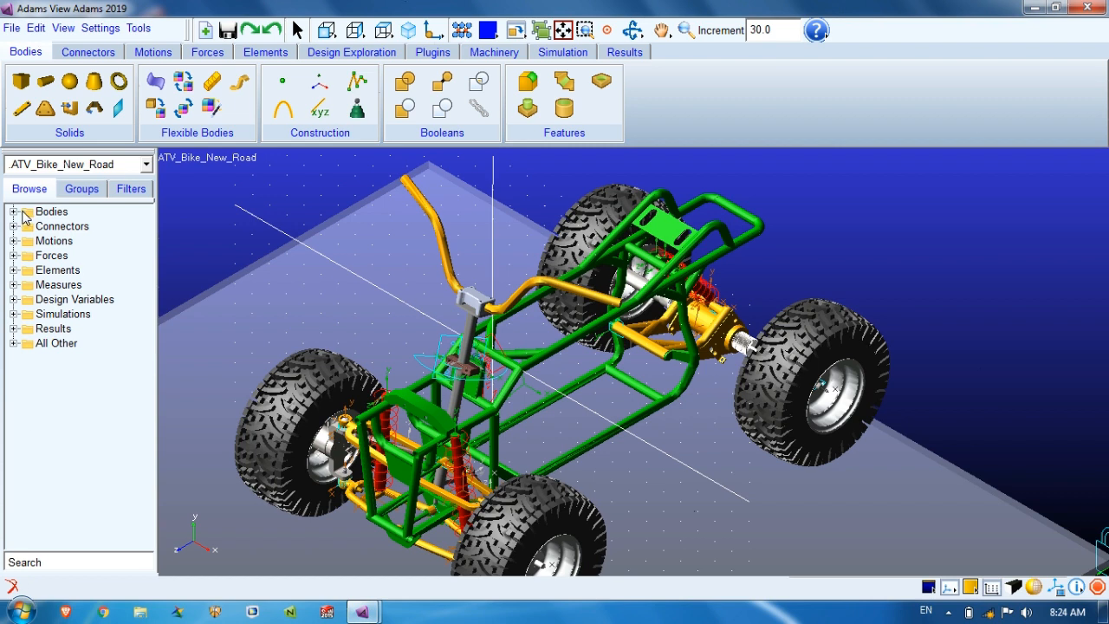
pyautogui.rightClick(347, 223)
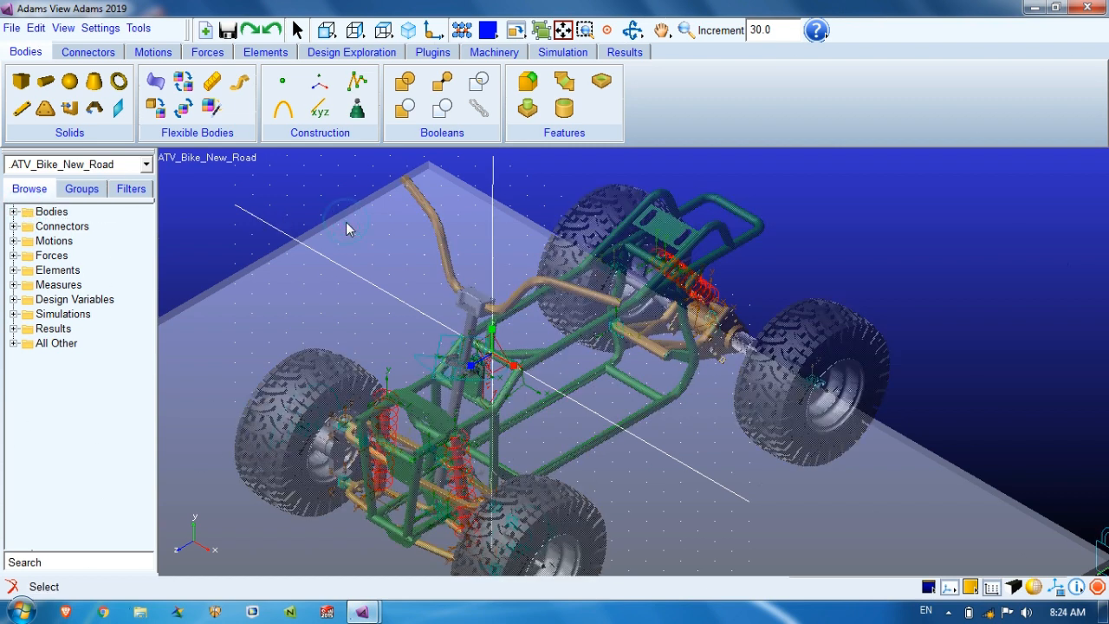
pyautogui.moveTo(388, 233)
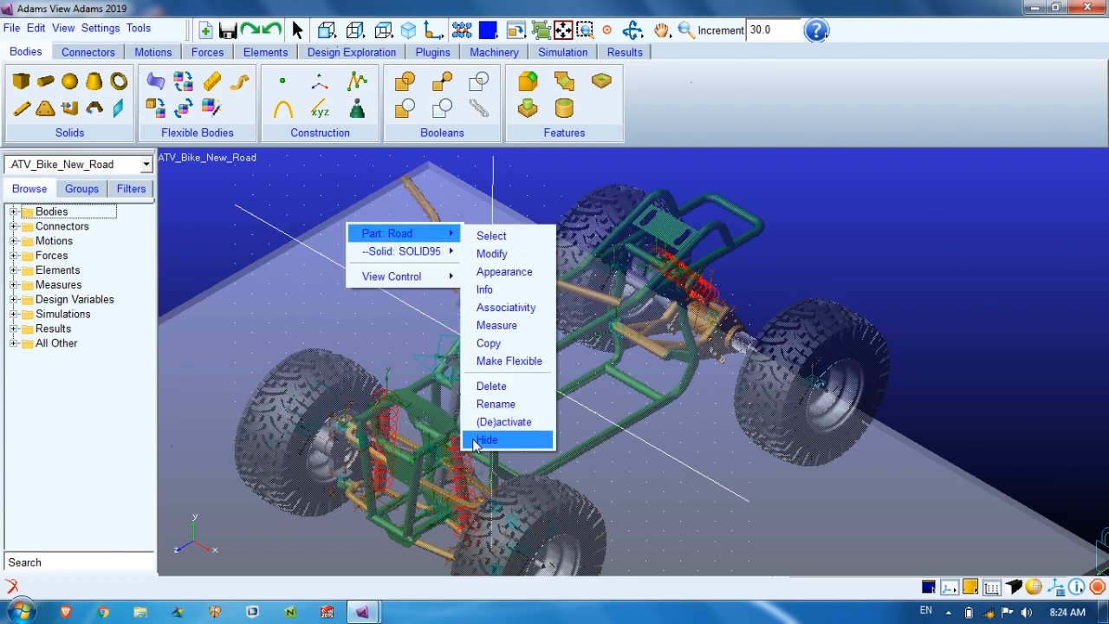
pyautogui.click(479, 436)
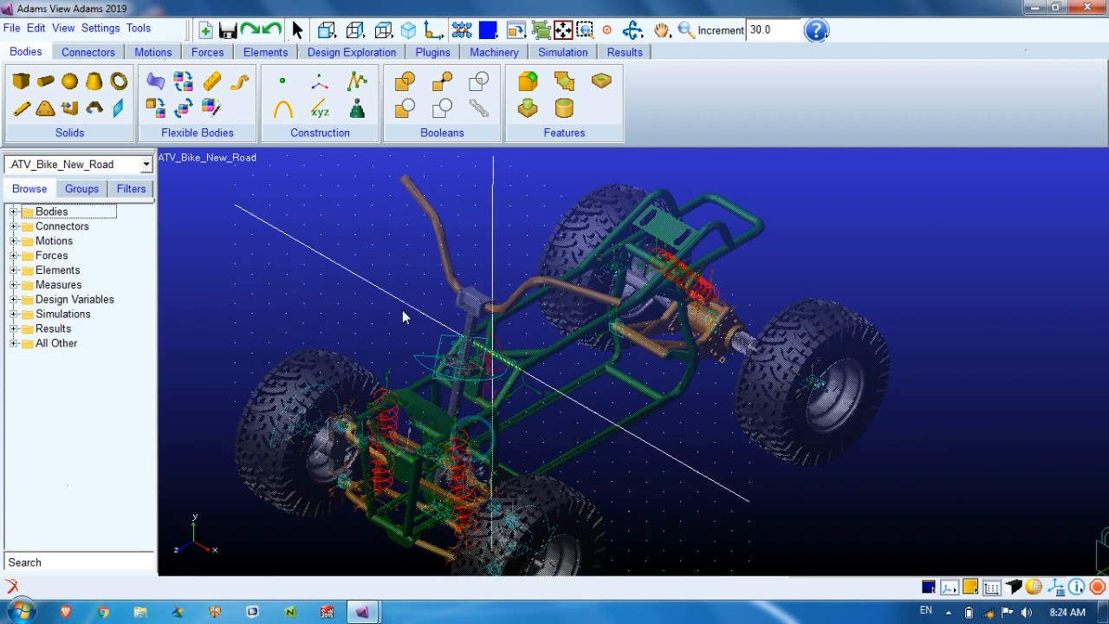
# Delete the Wheel_RL part from the rear axle of the ATV
pyautogui.rightClick(876, 361)
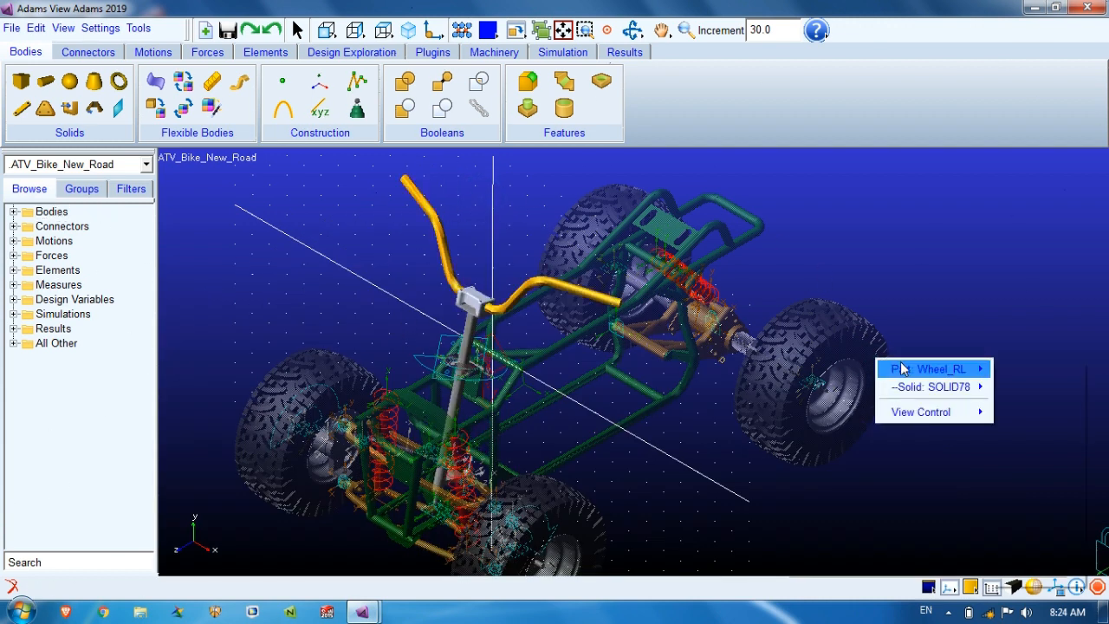
pyautogui.moveTo(902, 368)
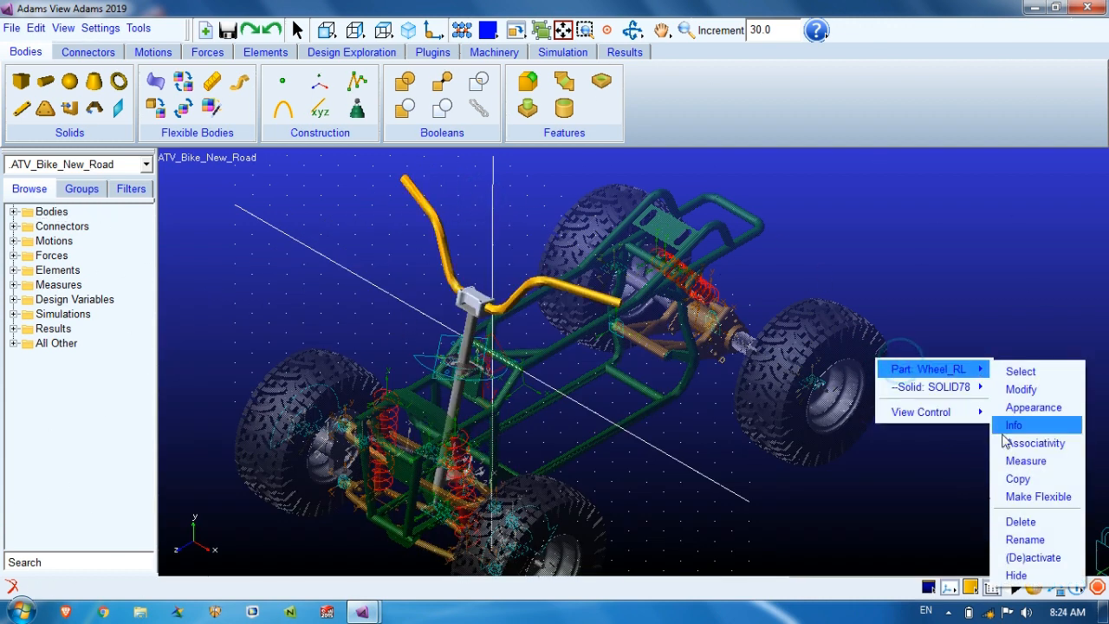
pyautogui.click(1018, 522)
pyautogui.click(384, 325)
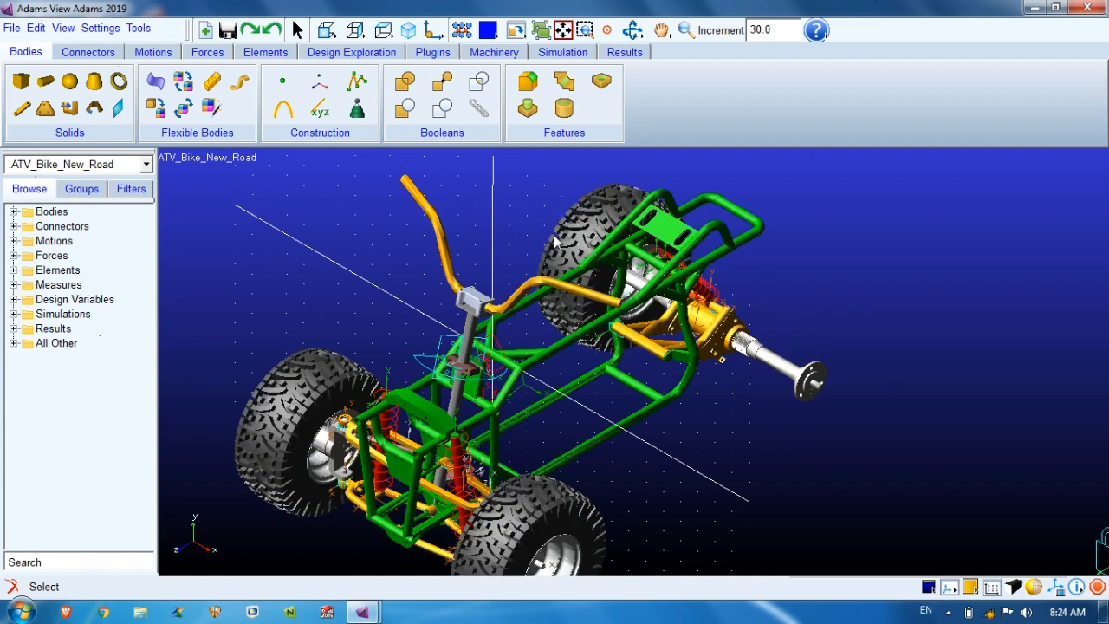
# Delete the Rear_Drive part from the rear axle together with all its dependents
pyautogui.rightClick(761, 350)
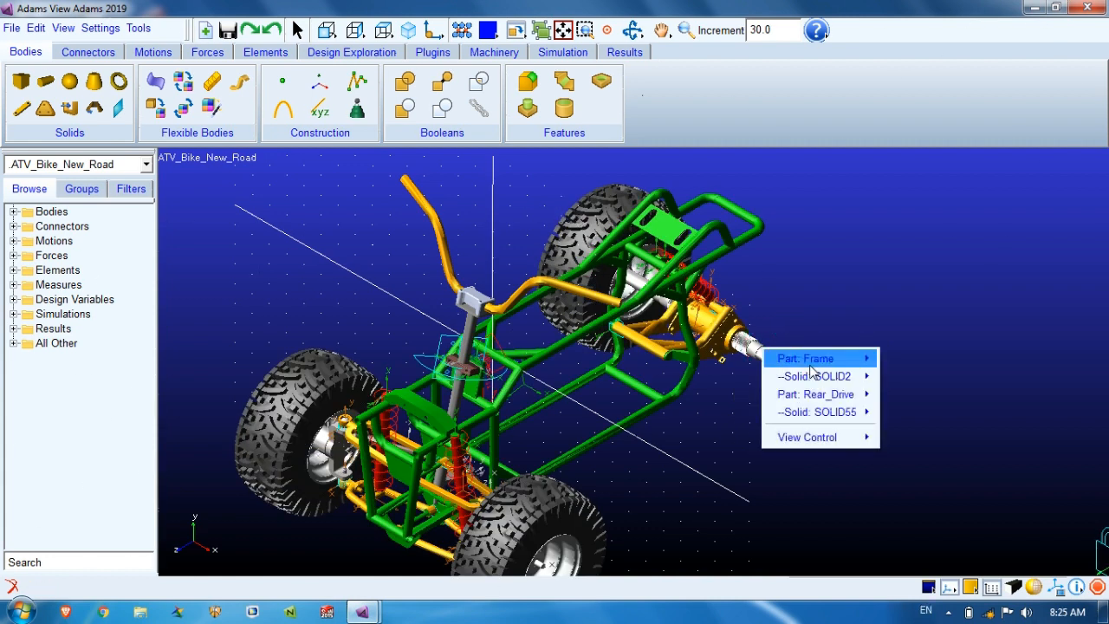
pyautogui.moveTo(823, 397)
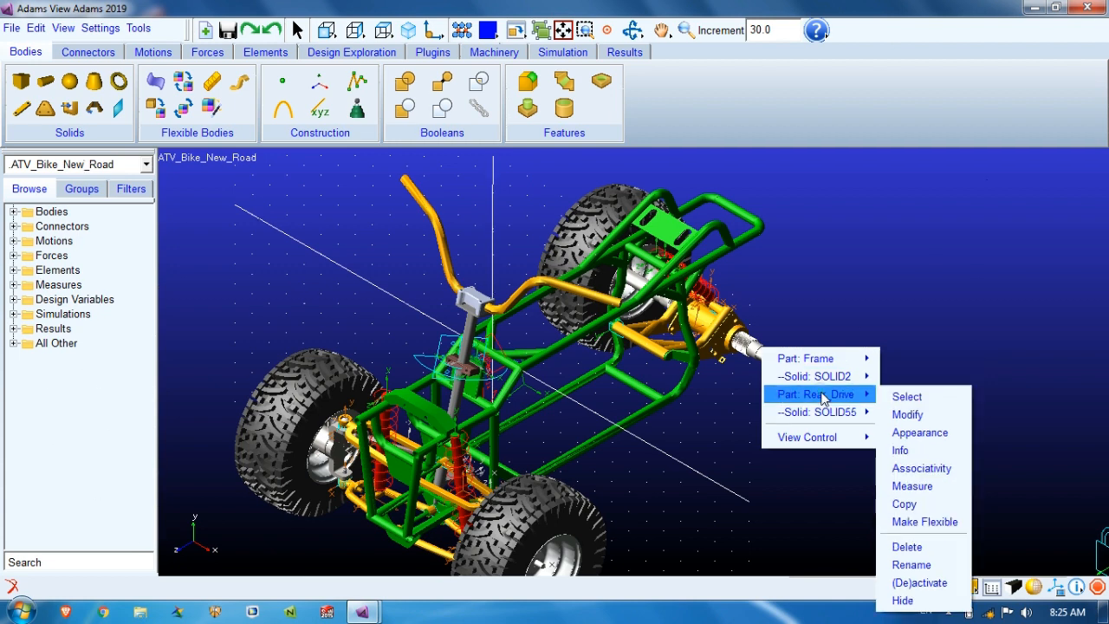
pyautogui.click(906, 547)
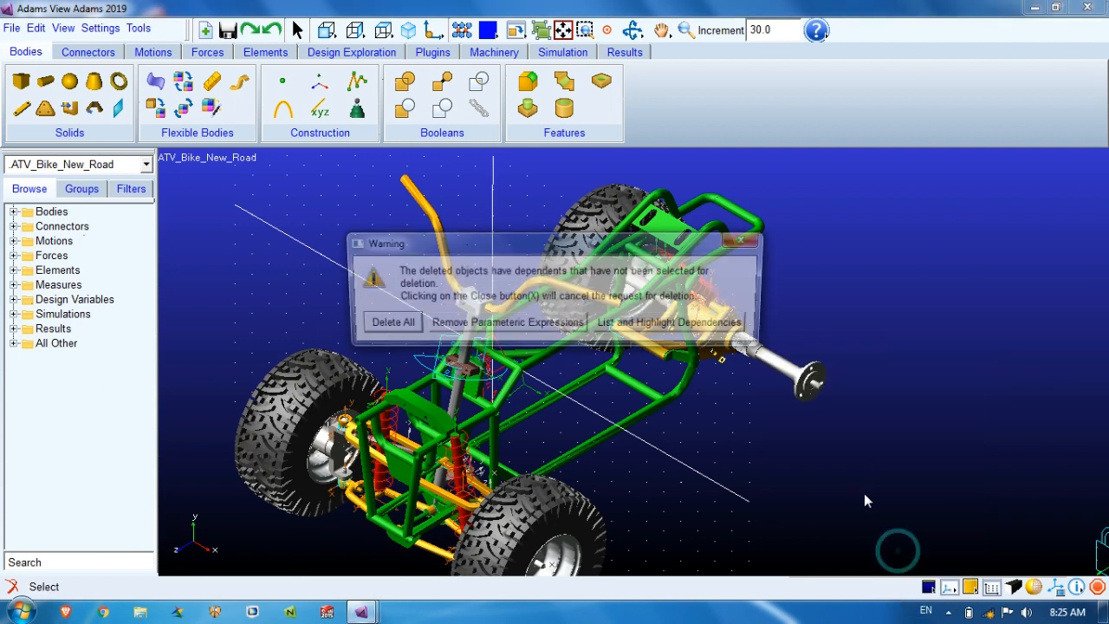
pyautogui.click(375, 330)
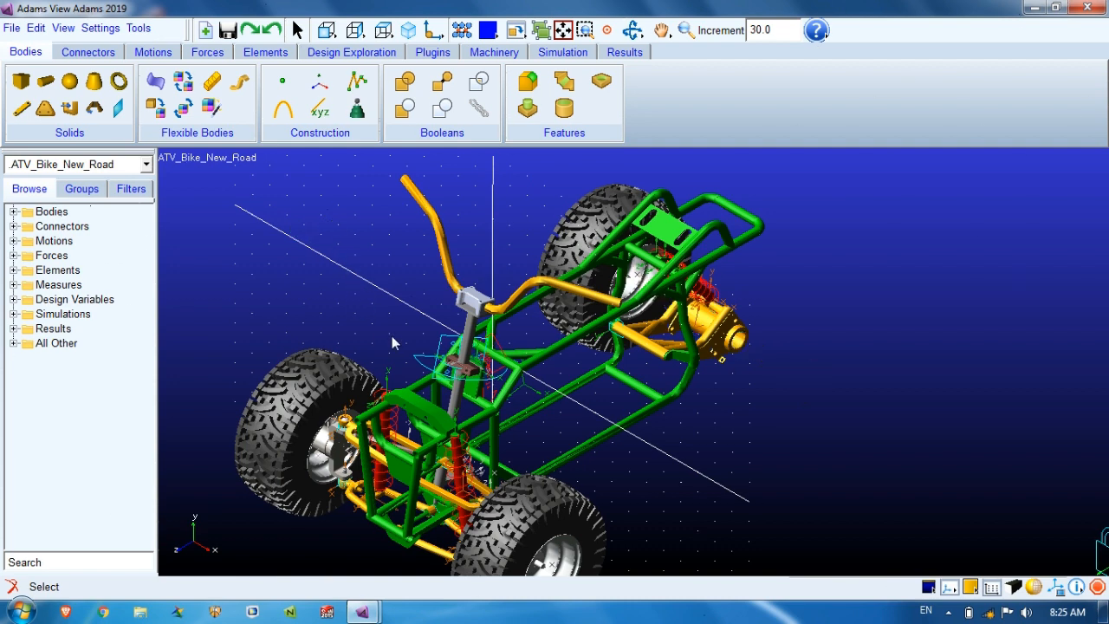
# Unhide the Road part and delete it from the model together with all its dependents
pyautogui.click(14, 213)
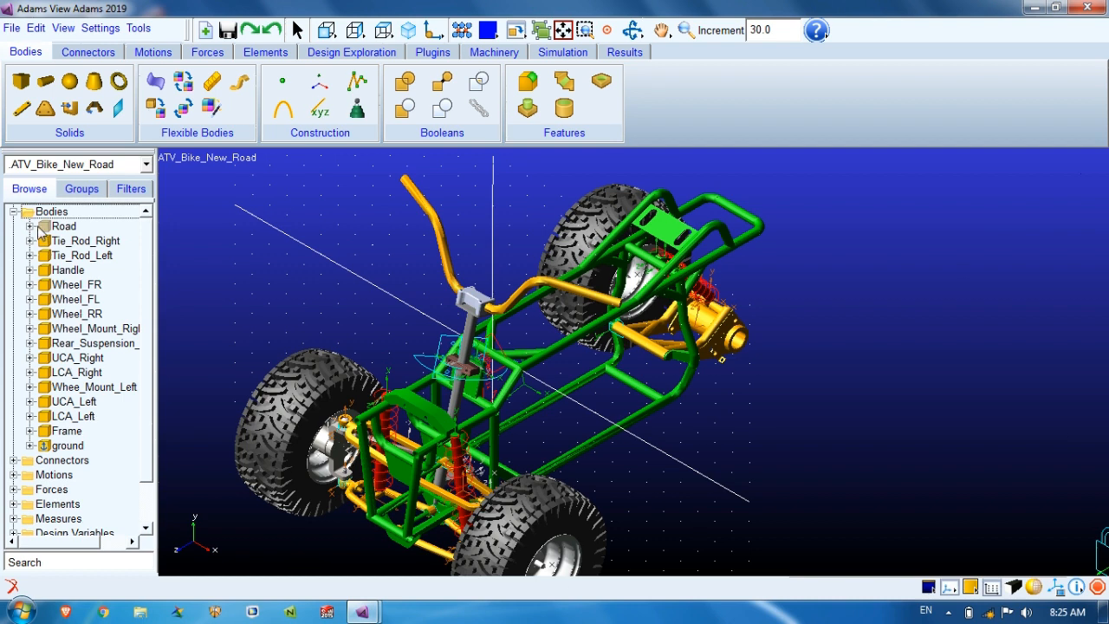
pyautogui.rightClick(45, 228)
pyautogui.click(83, 421)
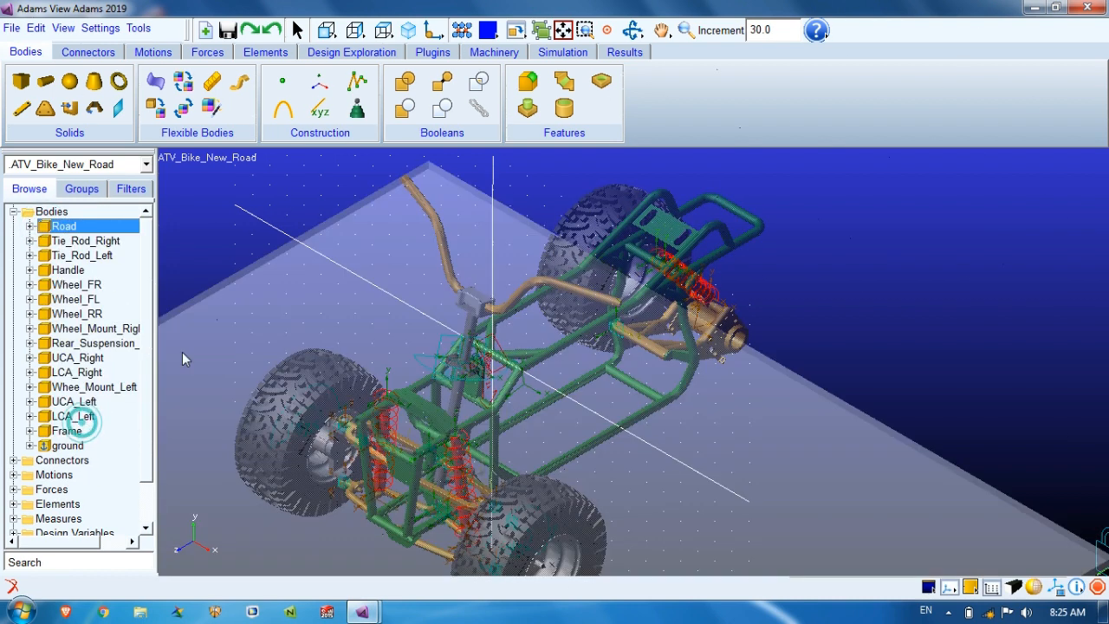
pyautogui.rightClick(76, 233)
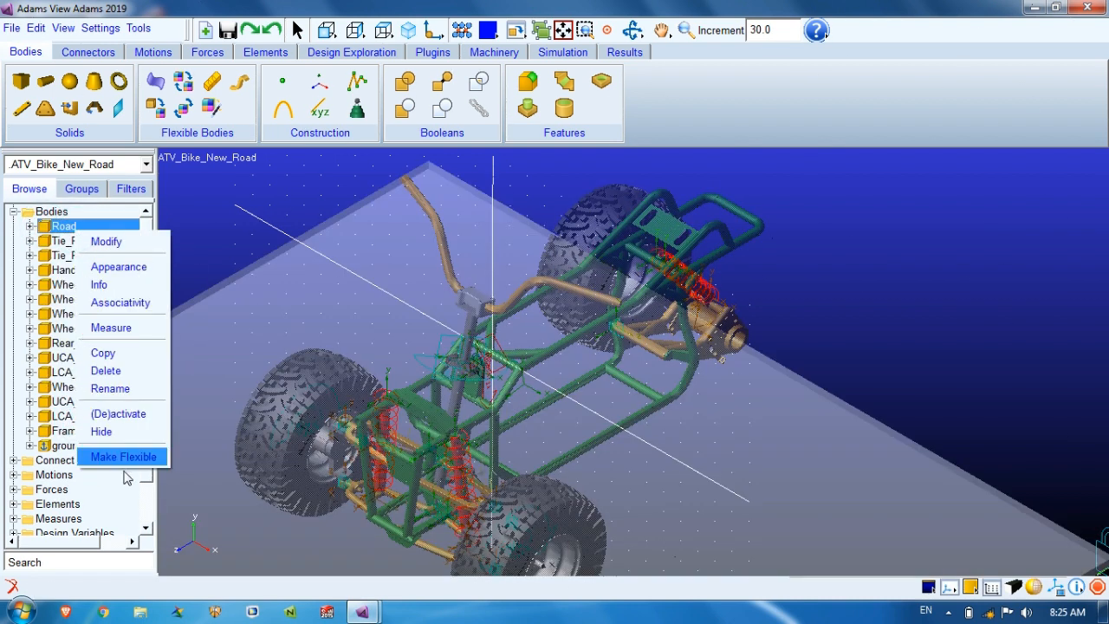
pyautogui.click(97, 370)
pyautogui.click(383, 324)
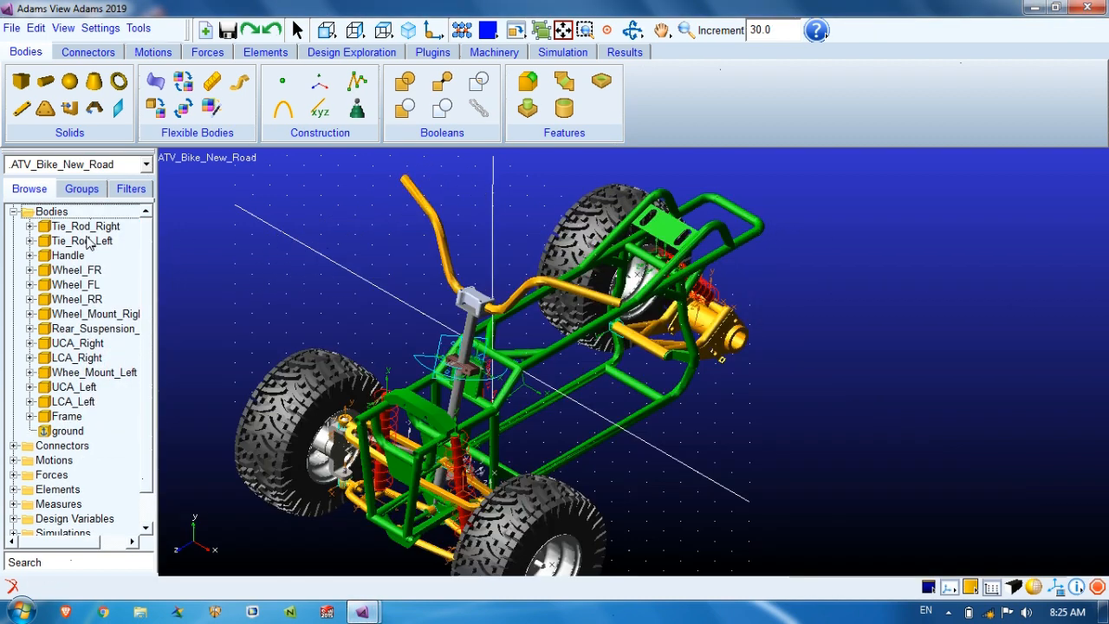
# Highlight the bodies one by one from Tie_Rod_Right to Wheel_RR, and delete the Wheel_RR part
pyautogui.click(80, 226)
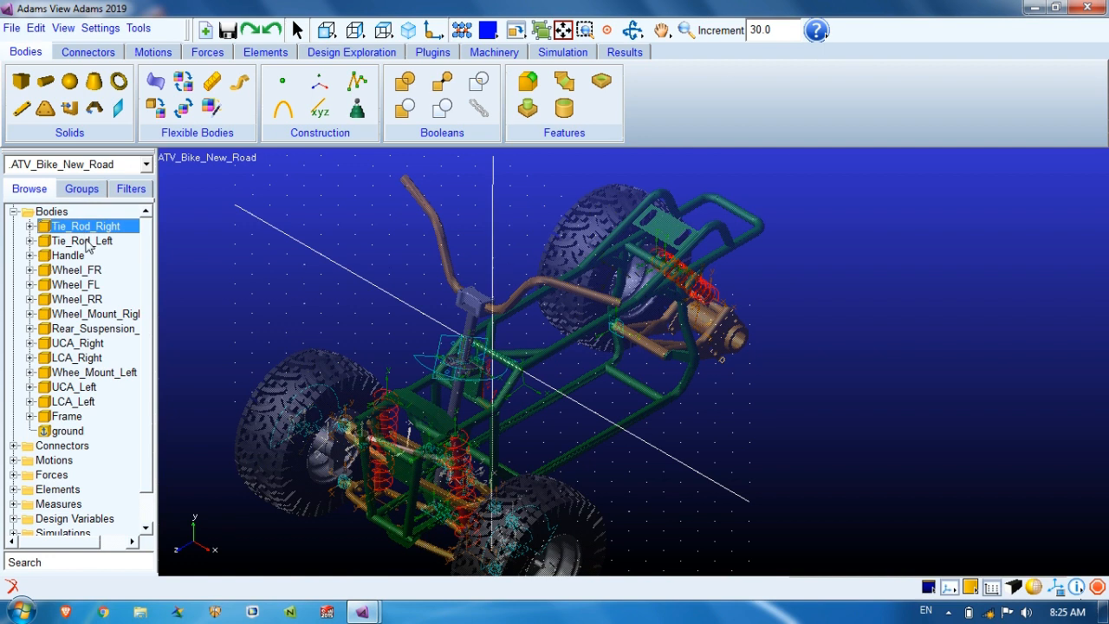
pyautogui.click(94, 242)
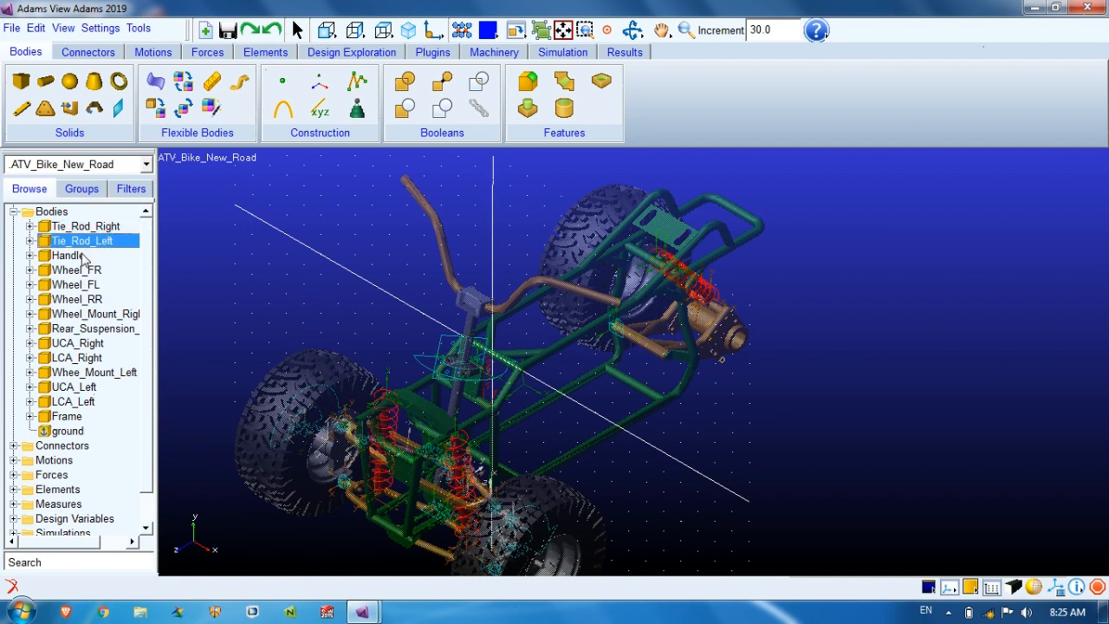
pyautogui.click(73, 257)
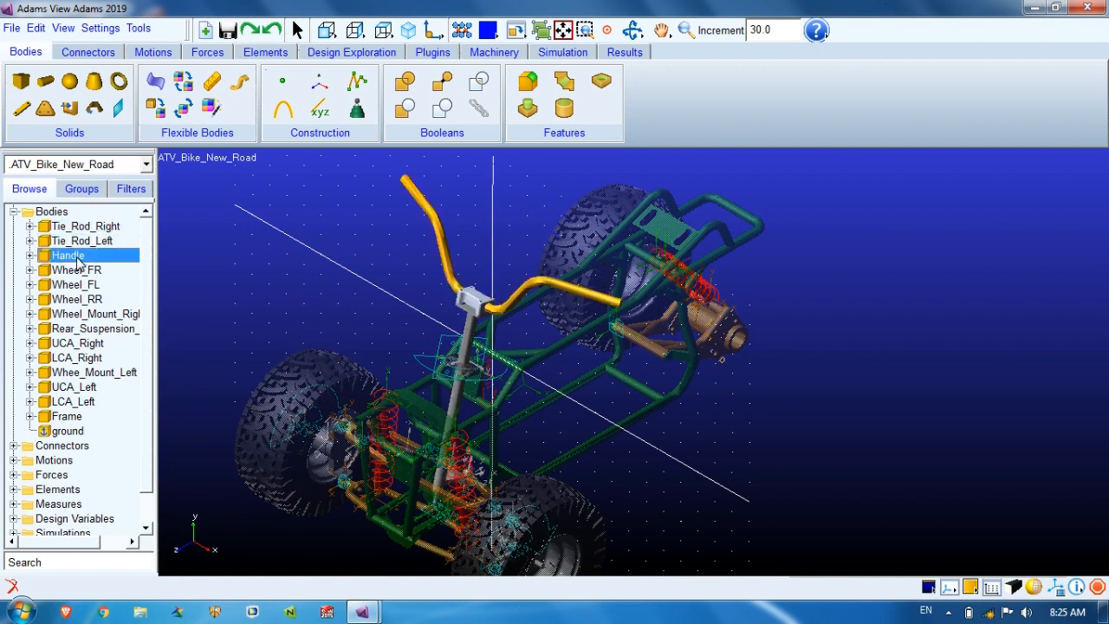
pyautogui.click(79, 272)
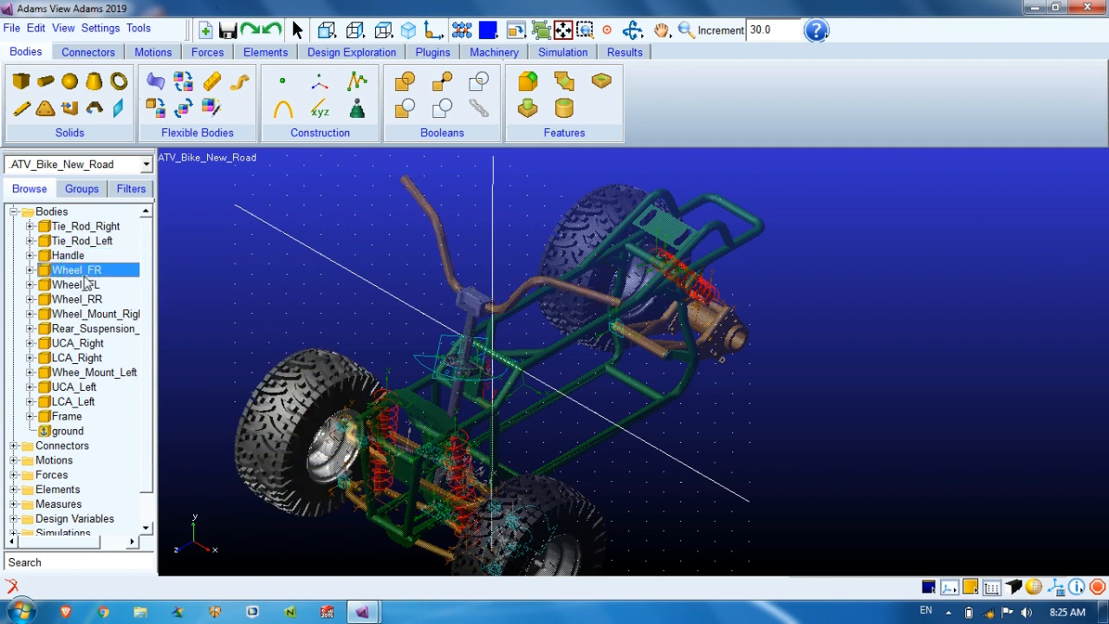
pyautogui.click(86, 286)
pyautogui.moveTo(286, 423); pyautogui.dragTo(381, 345, button='middle')
pyautogui.click(77, 300)
pyautogui.rightClick(76, 305)
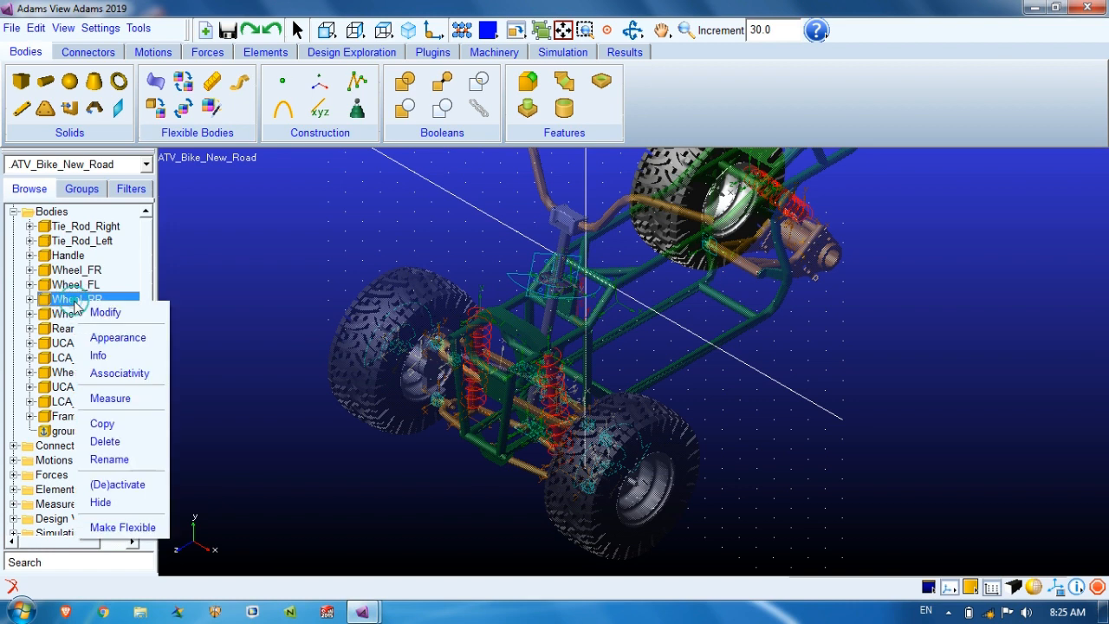
pyautogui.click(105, 442)
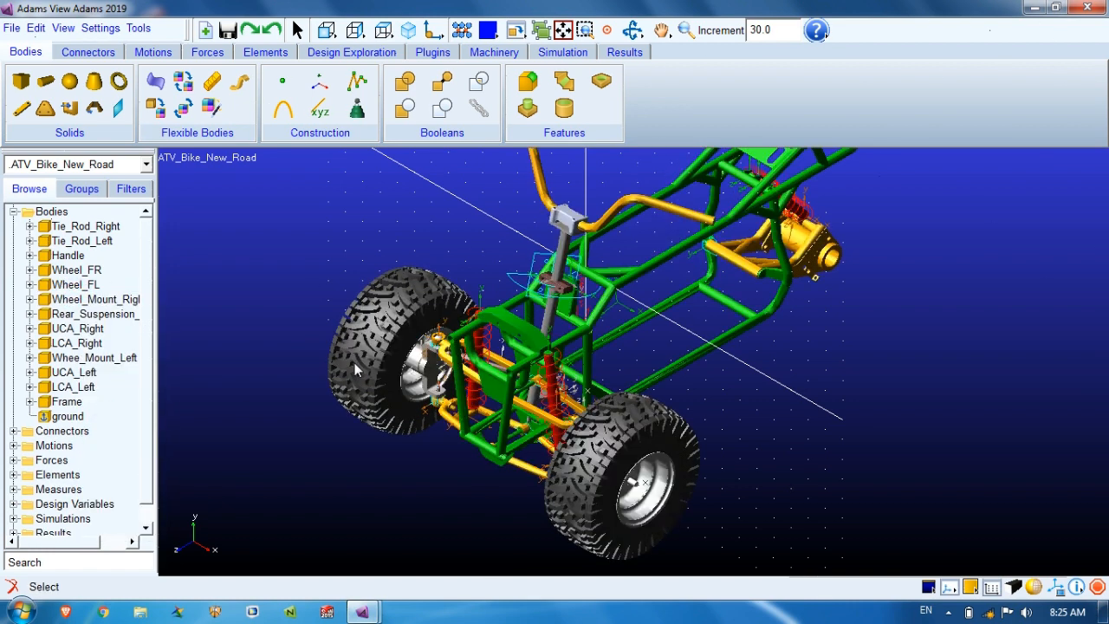
# Delete the rear suspension part from the ATV together with all its dependents
pyautogui.moveTo(476, 380); pyautogui.dragTo(449, 449, button='middle')
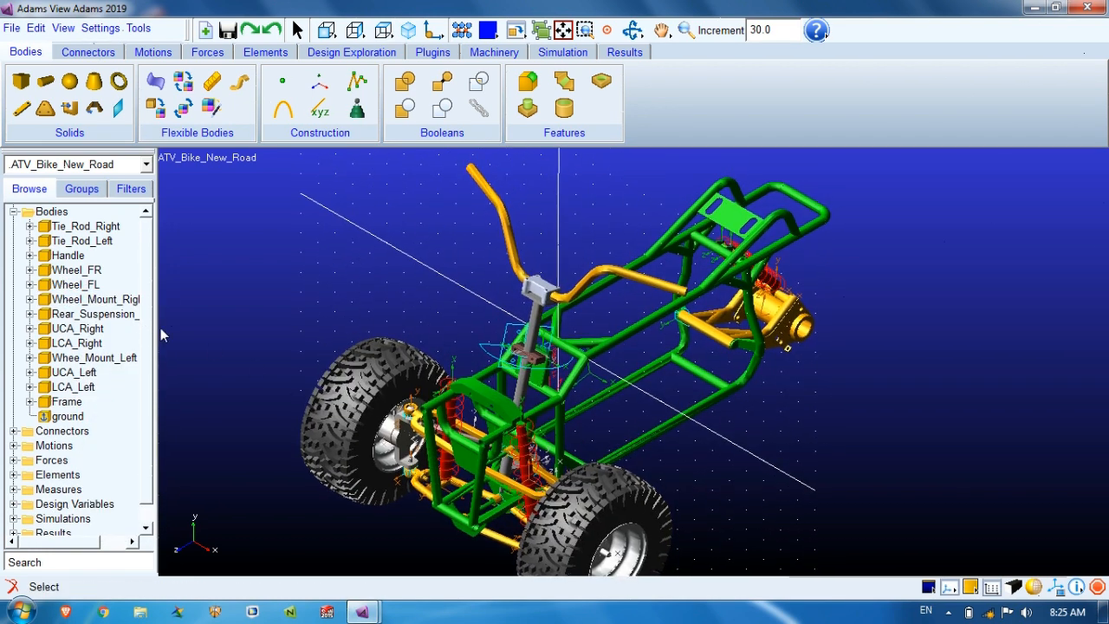
pyautogui.click(95, 300)
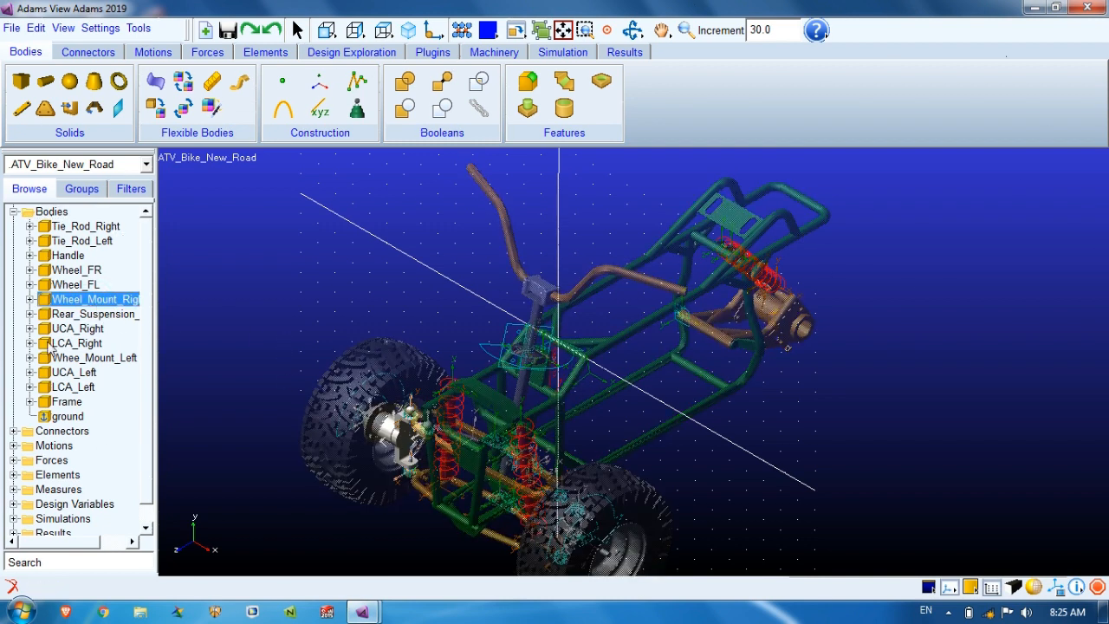
pyautogui.click(76, 315)
pyautogui.rightClick(82, 315)
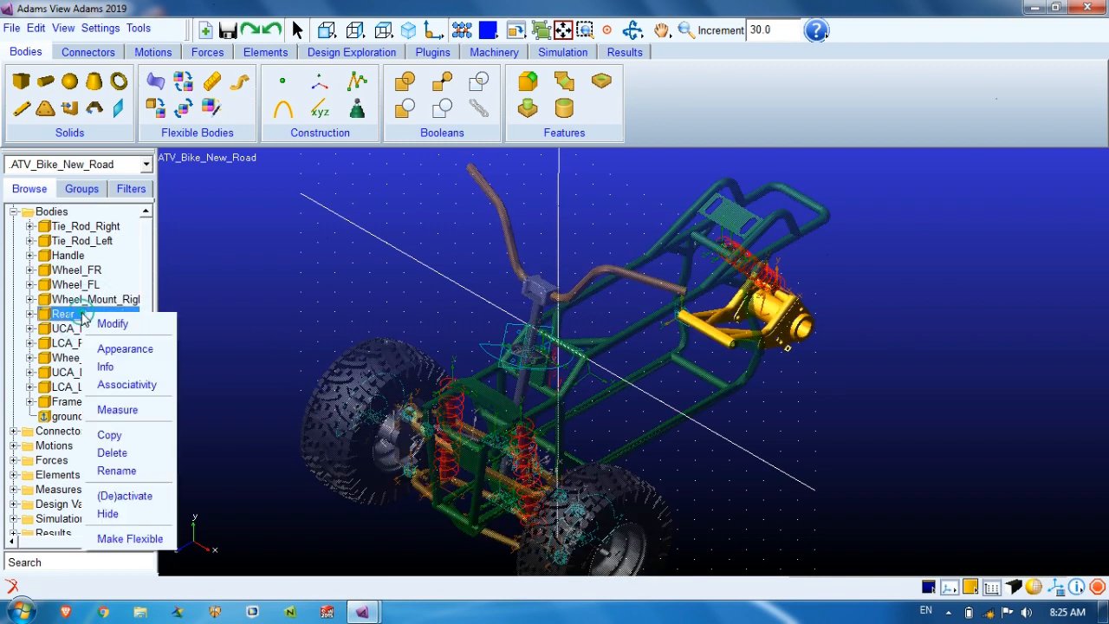
pyautogui.click(112, 452)
pyautogui.click(364, 325)
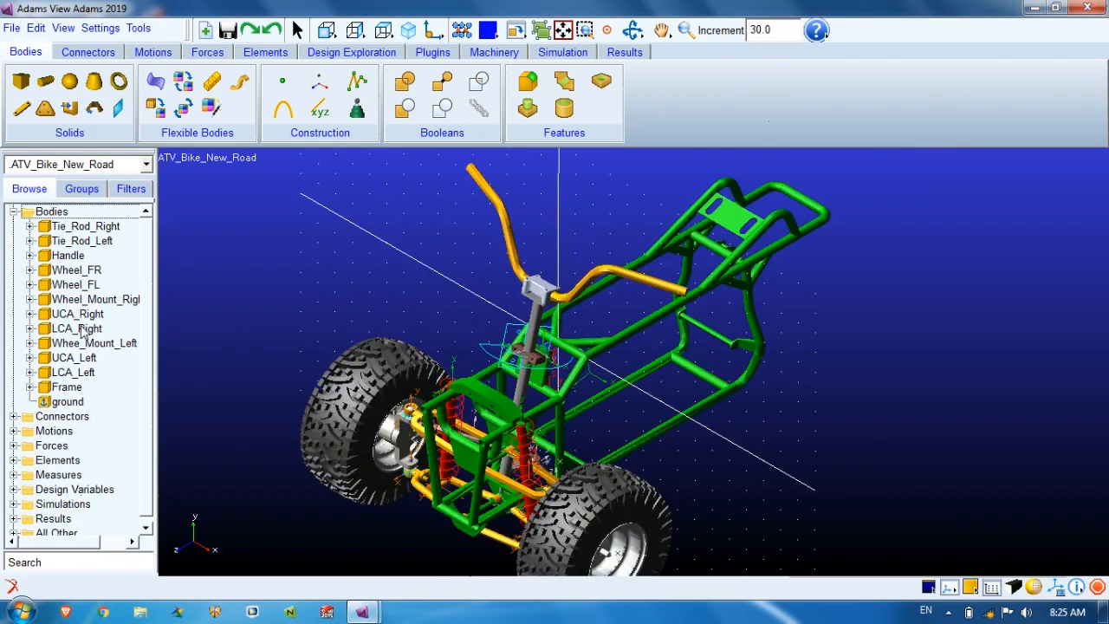
# Highlight the bodies from UCA_Right to Frame one by one and examine the frame and front suspension up close
pyautogui.click(78, 313)
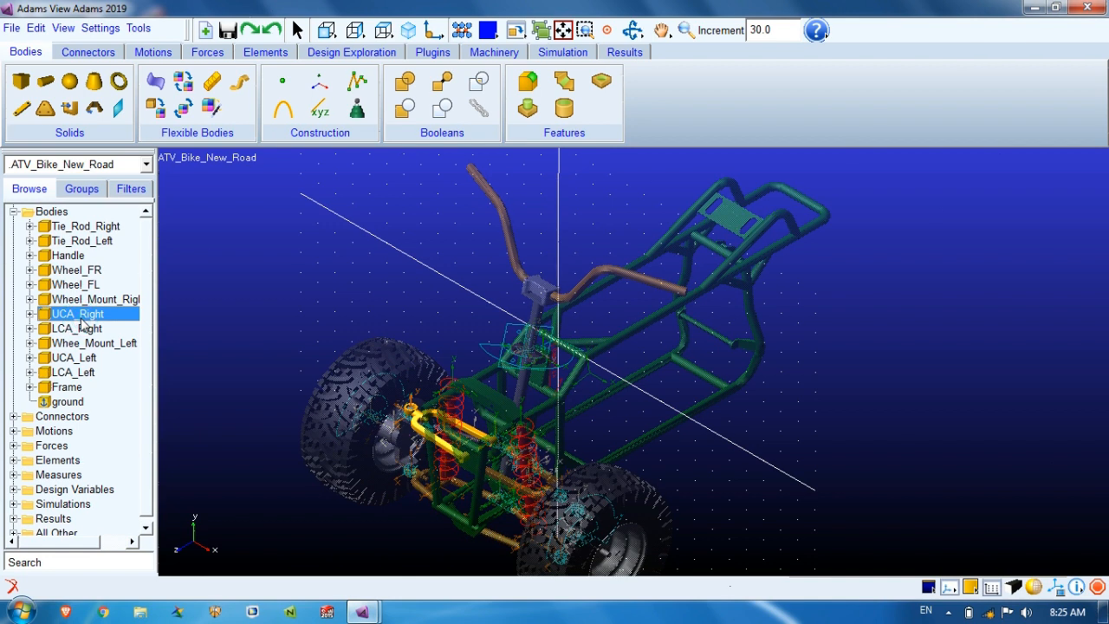
pyautogui.click(90, 329)
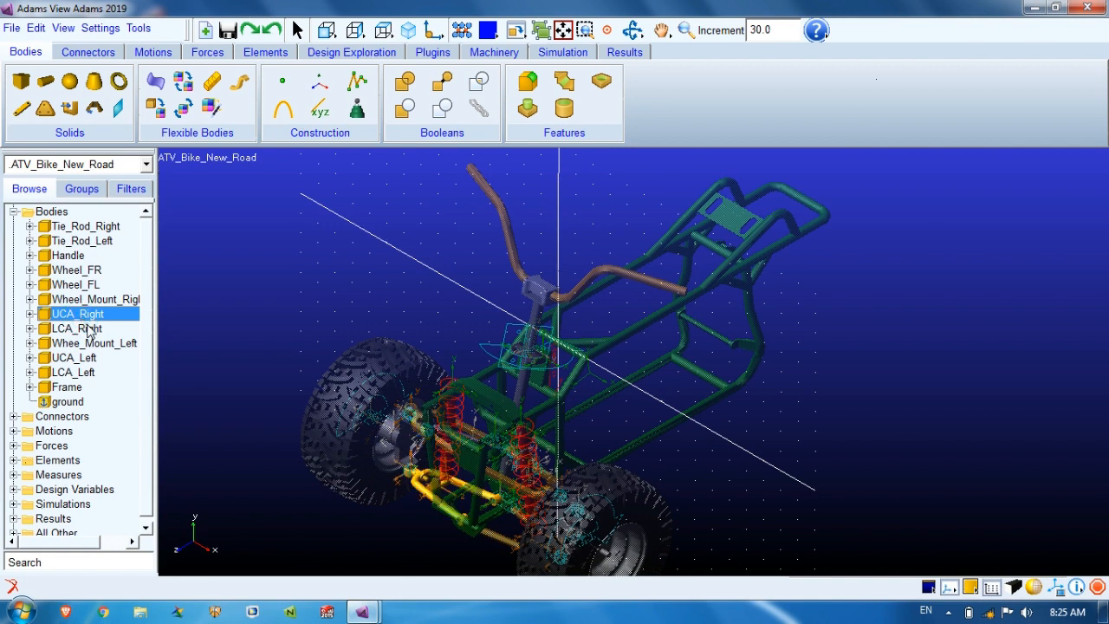
pyautogui.click(88, 345)
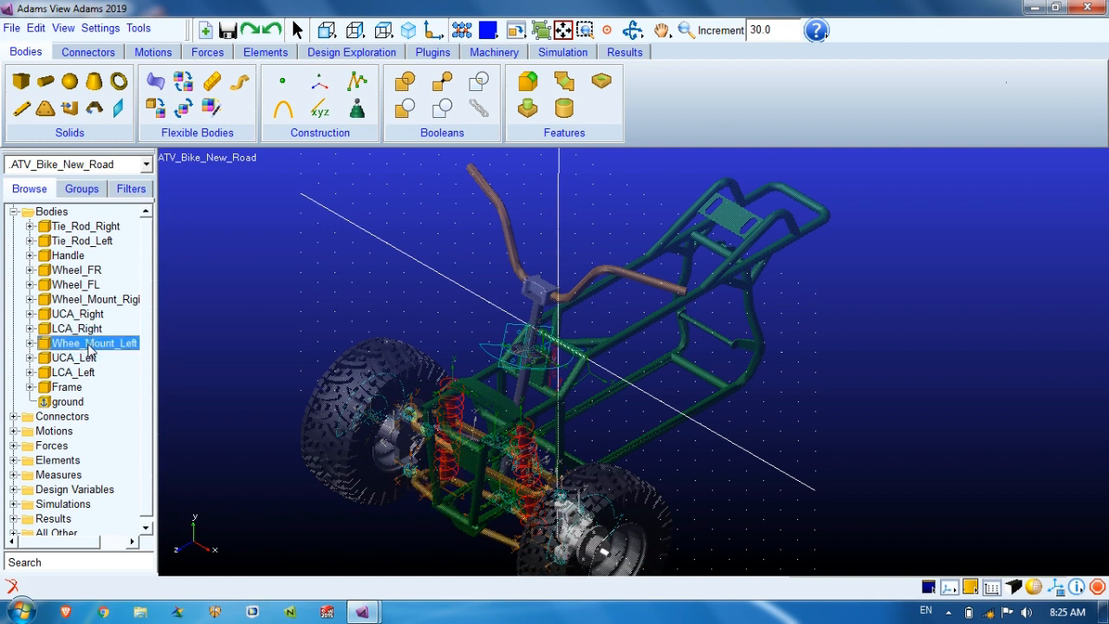
pyautogui.click(78, 358)
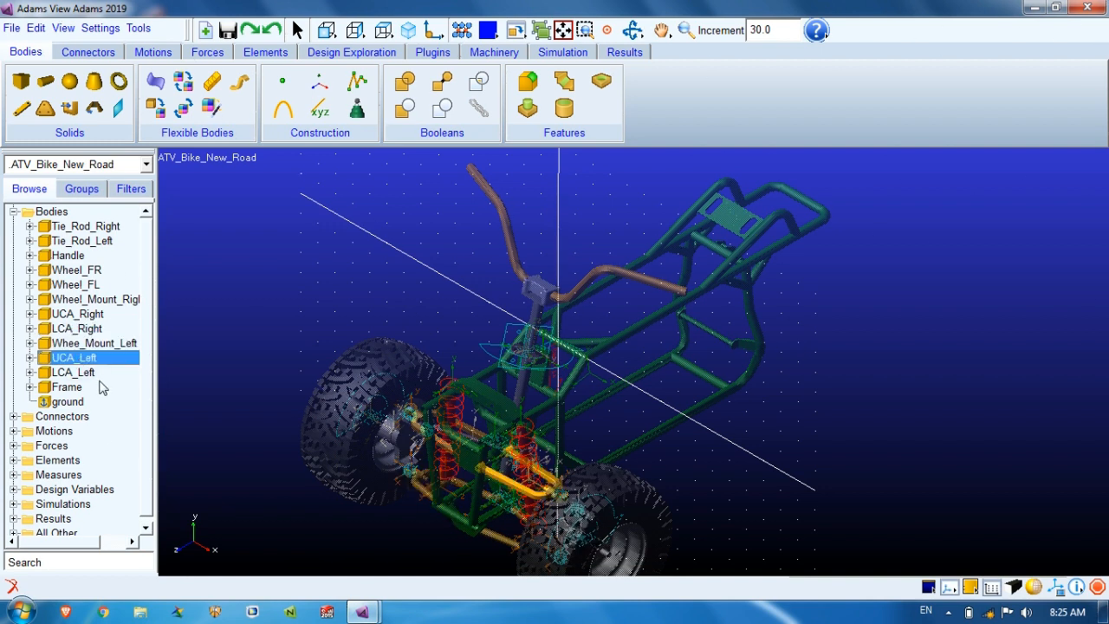
pyautogui.click(87, 373)
pyautogui.click(78, 387)
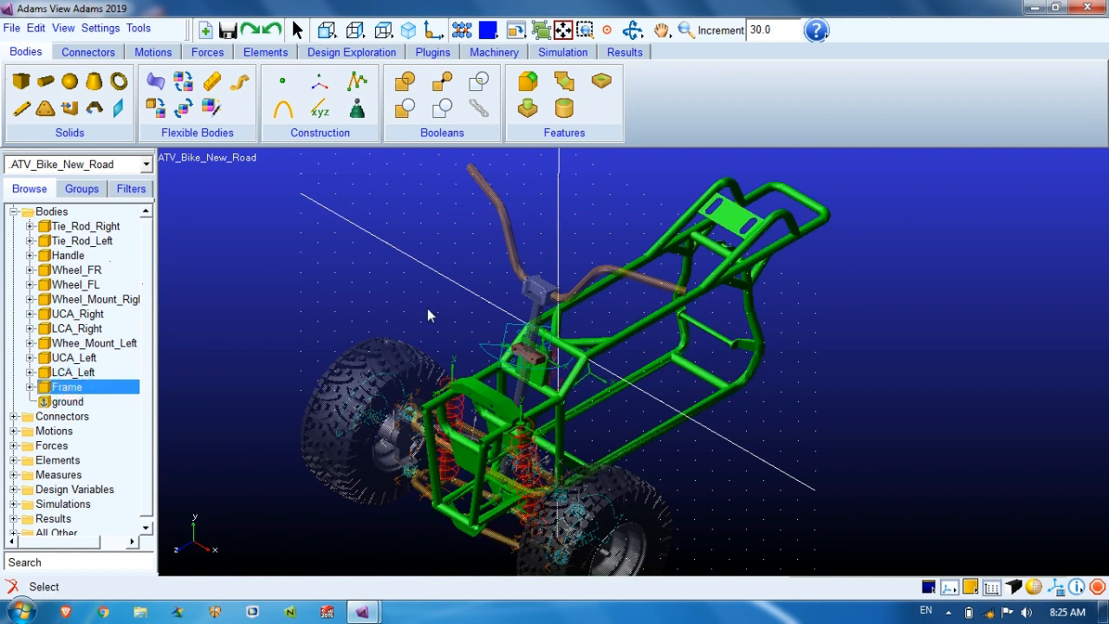
pyautogui.press('w')
pyautogui.moveTo(447, 198); pyautogui.dragTo(783, 429)
pyautogui.press('z')
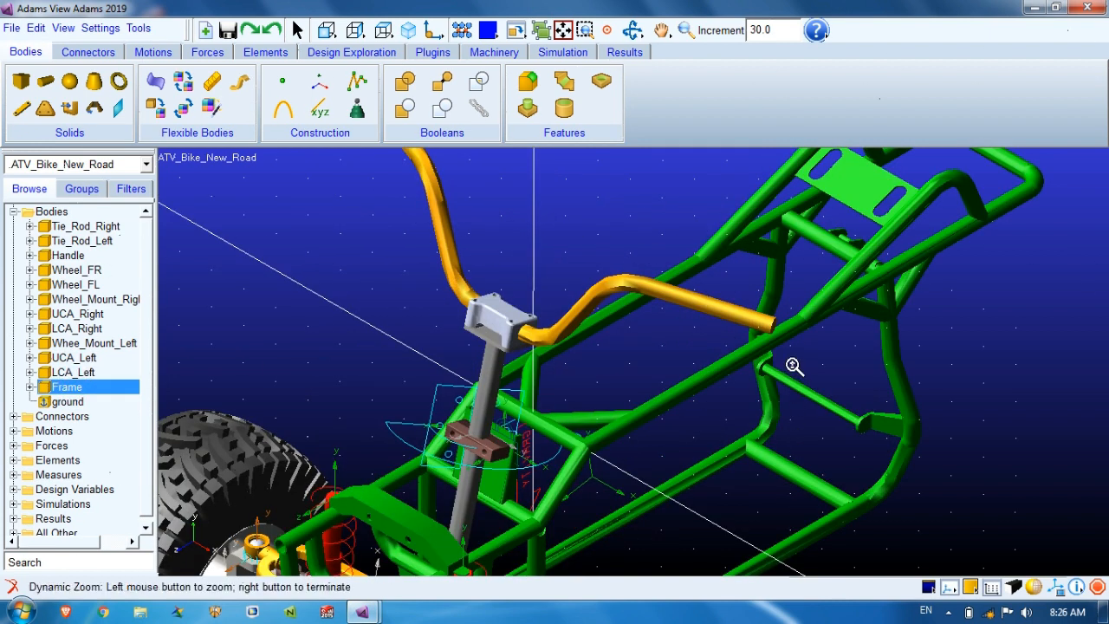
pyautogui.moveTo(795, 366); pyautogui.dragTo(784, 392)
pyautogui.press('w')
pyautogui.moveTo(456, 366); pyautogui.dragTo(586, 511)
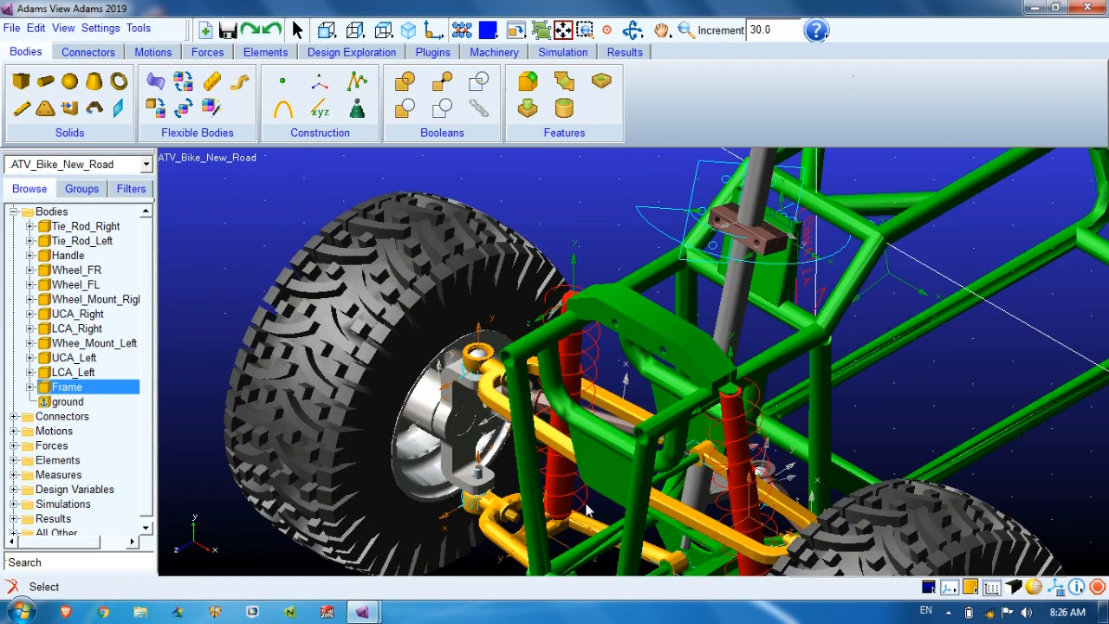
pyautogui.press('z')
pyautogui.moveTo(765, 401); pyautogui.dragTo(760, 424)
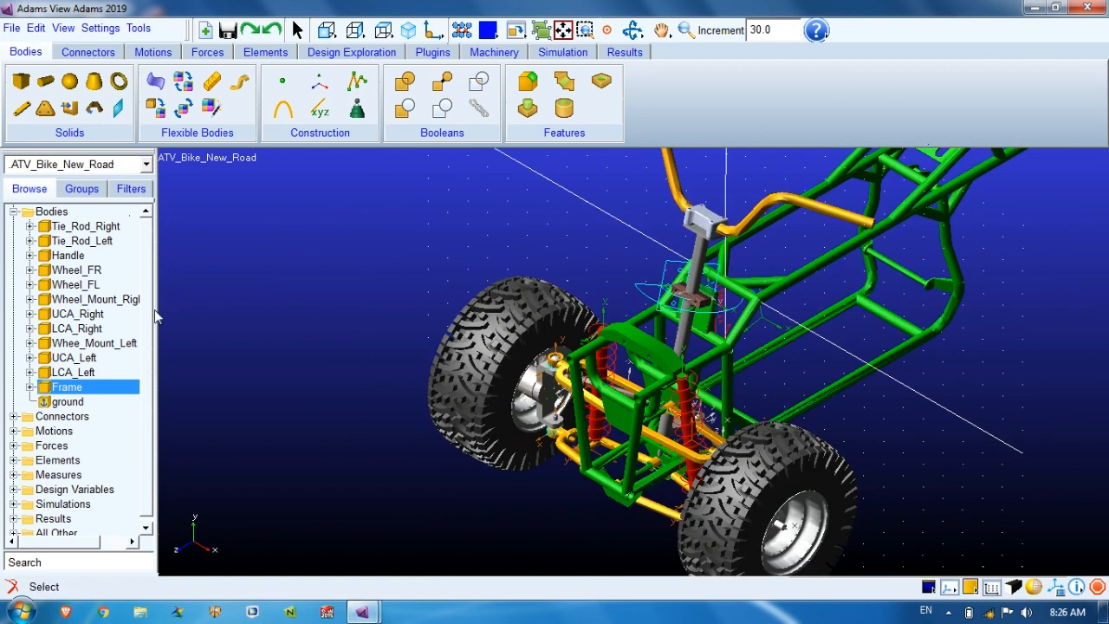
# Delete the listed solids SOLID17 through SOLID4 from the Frame part, covering the rear rack and a front crossbar
pyautogui.click(30, 387)
pyautogui.click(96, 227)
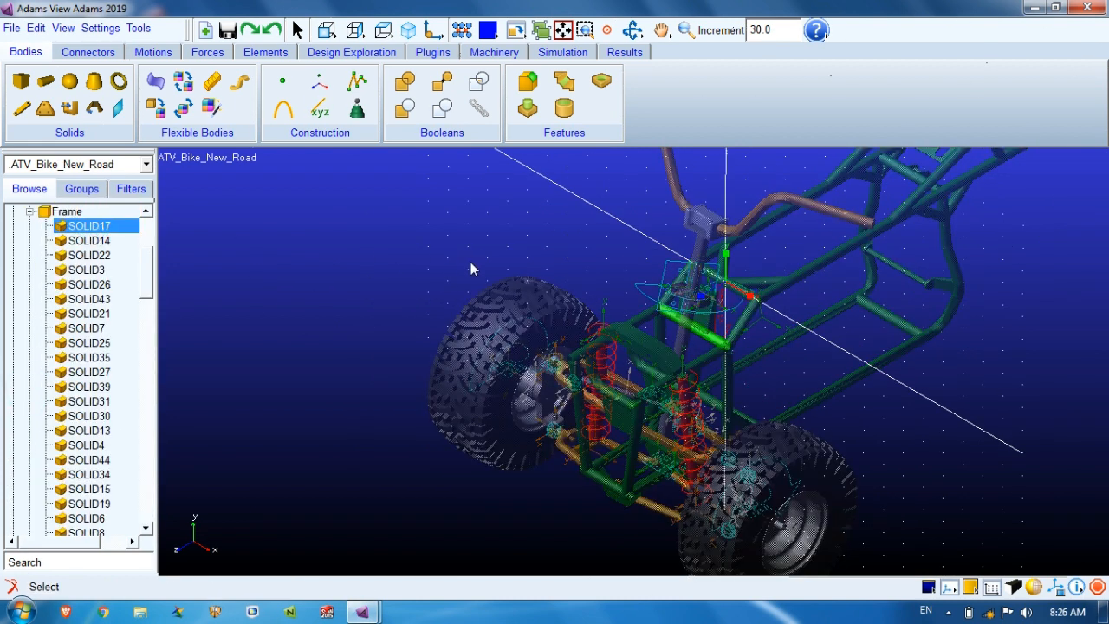
pyautogui.press('t')
pyautogui.moveTo(540, 277); pyautogui.dragTo(408, 339)
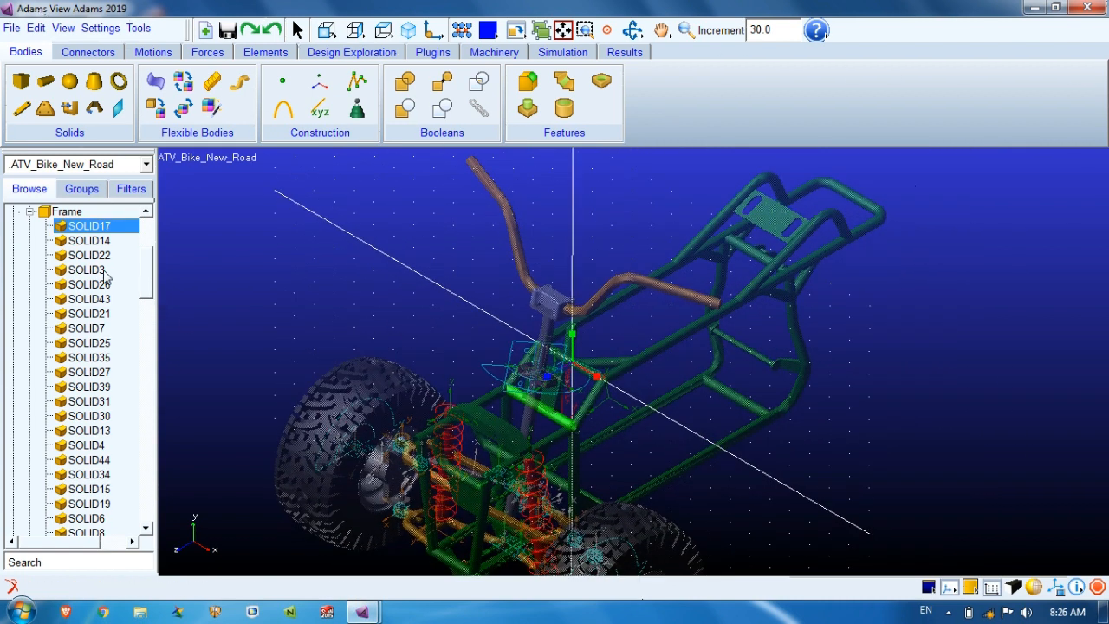
pyautogui.keyDown('ctrl'); pyautogui.click(87, 246); pyautogui.keyUp('ctrl')
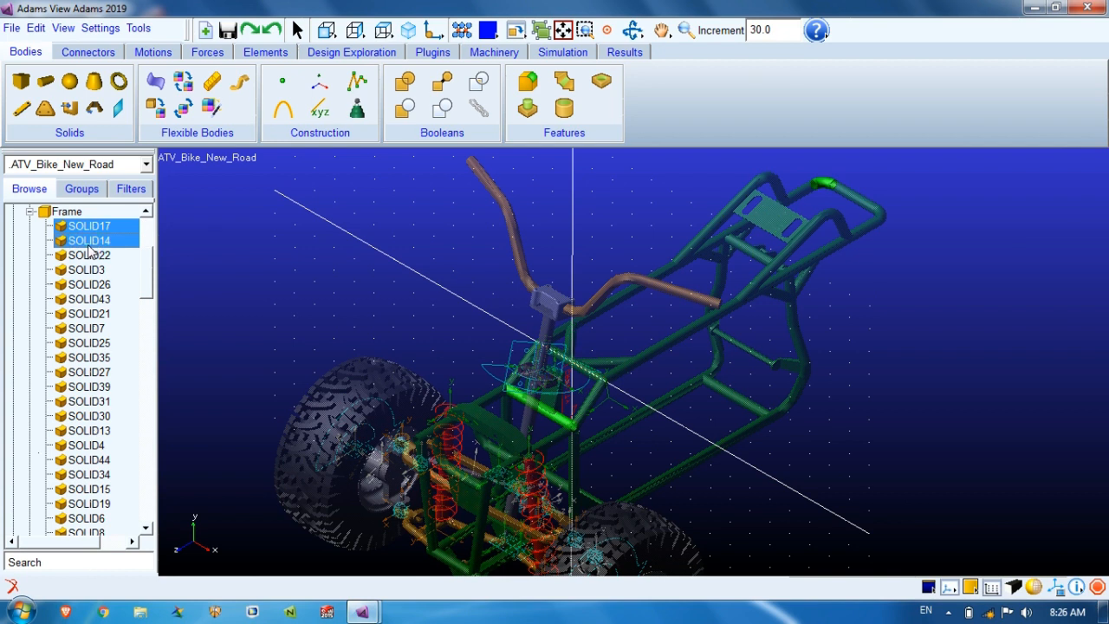
pyautogui.keyDown('ctrl'); pyautogui.click(97, 256); pyautogui.keyUp('ctrl')
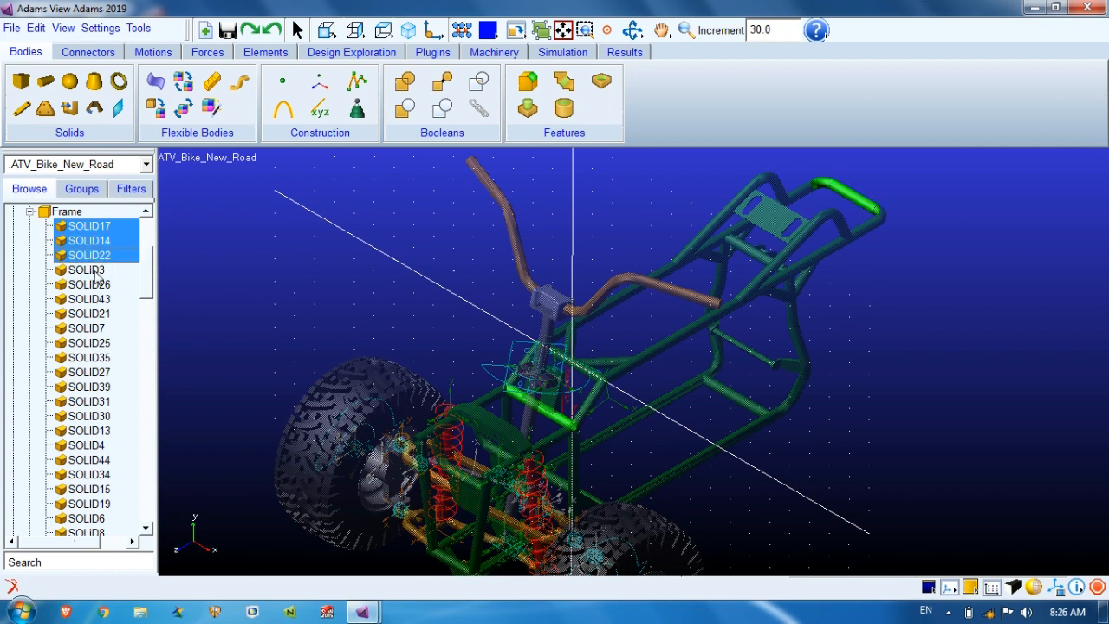
pyautogui.keyDown('ctrl'); pyautogui.click(95, 270); pyautogui.keyUp('ctrl')
pyautogui.keyDown('ctrl'); pyautogui.click(95, 285); pyautogui.keyUp('ctrl')
pyautogui.keyDown('ctrl'); pyautogui.click(94, 299); pyautogui.keyUp('ctrl')
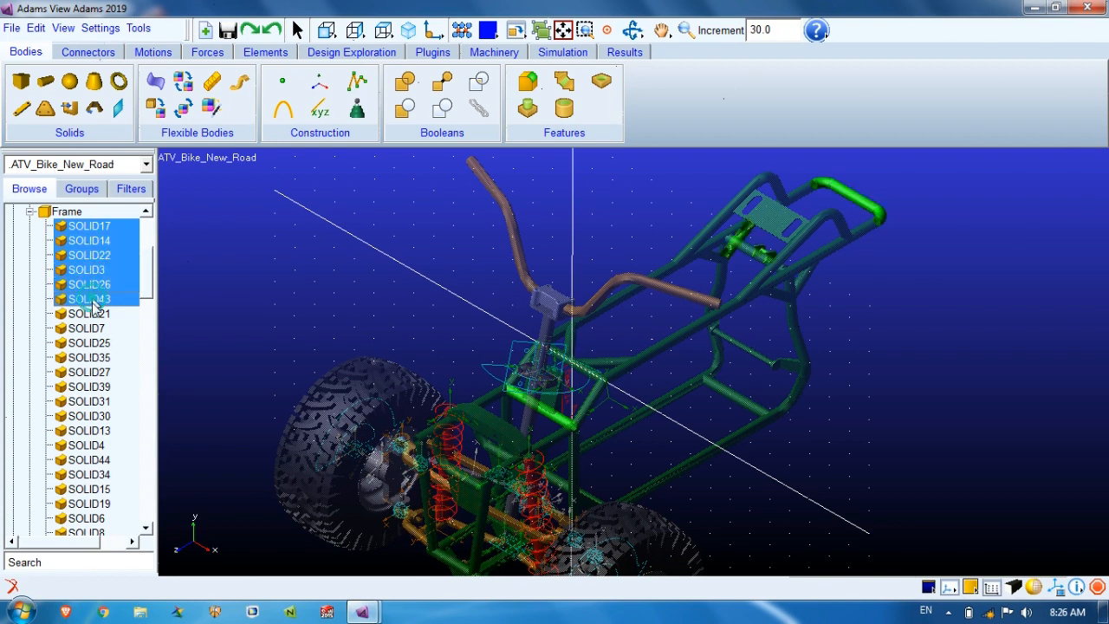
pyautogui.keyDown('ctrl'); pyautogui.click(91, 314); pyautogui.keyUp('ctrl')
pyautogui.keyDown('ctrl'); pyautogui.click(86, 329); pyautogui.keyUp('ctrl')
pyautogui.keyDown('ctrl'); pyautogui.click(88, 343); pyautogui.keyUp('ctrl')
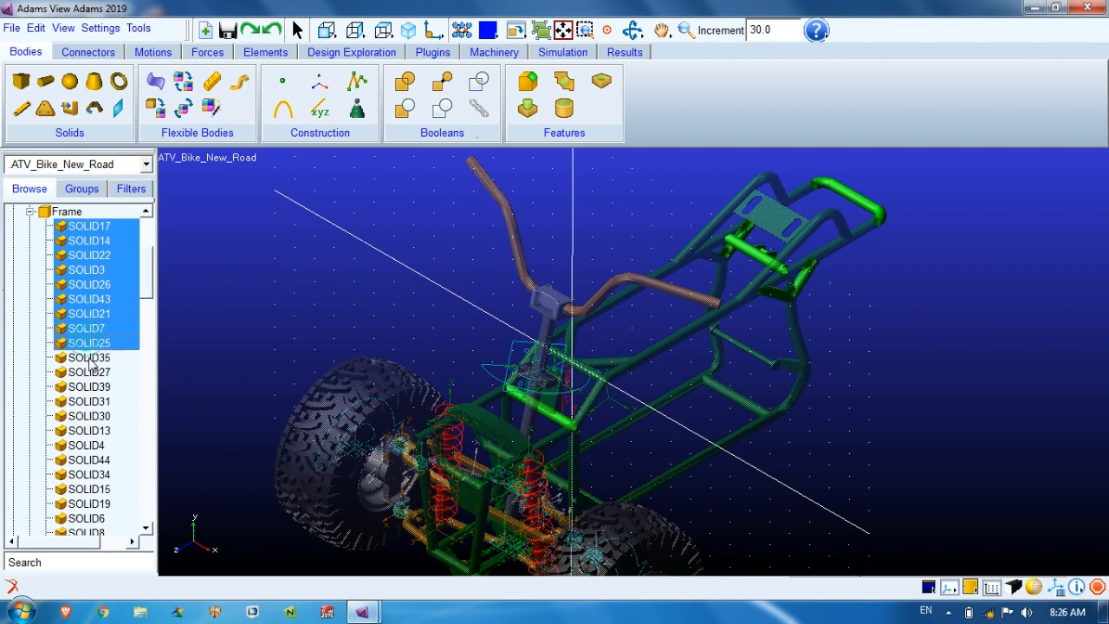
pyautogui.keyDown('ctrl'); pyautogui.click(89, 358); pyautogui.keyUp('ctrl')
pyautogui.keyDown('ctrl'); pyautogui.click(89, 373); pyautogui.keyUp('ctrl')
pyautogui.keyDown('ctrl'); pyautogui.click(88, 387); pyautogui.keyUp('ctrl')
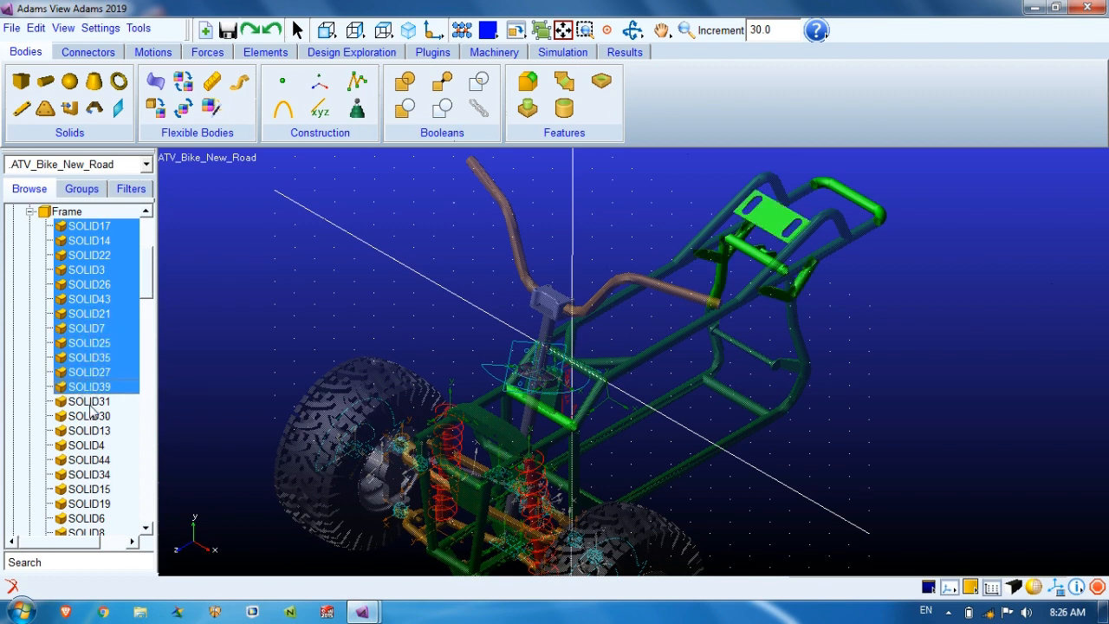
pyautogui.keyDown('ctrl'); pyautogui.click(89, 402); pyautogui.keyUp('ctrl')
pyautogui.keyDown('ctrl'); pyautogui.click(89, 417); pyautogui.keyUp('ctrl')
pyautogui.keyDown('ctrl'); pyautogui.click(88, 430); pyautogui.keyUp('ctrl')
pyautogui.keyDown('ctrl'); pyautogui.click(89, 446); pyautogui.keyUp('ctrl')
pyautogui.rightClick(91, 445)
pyautogui.click(120, 497)
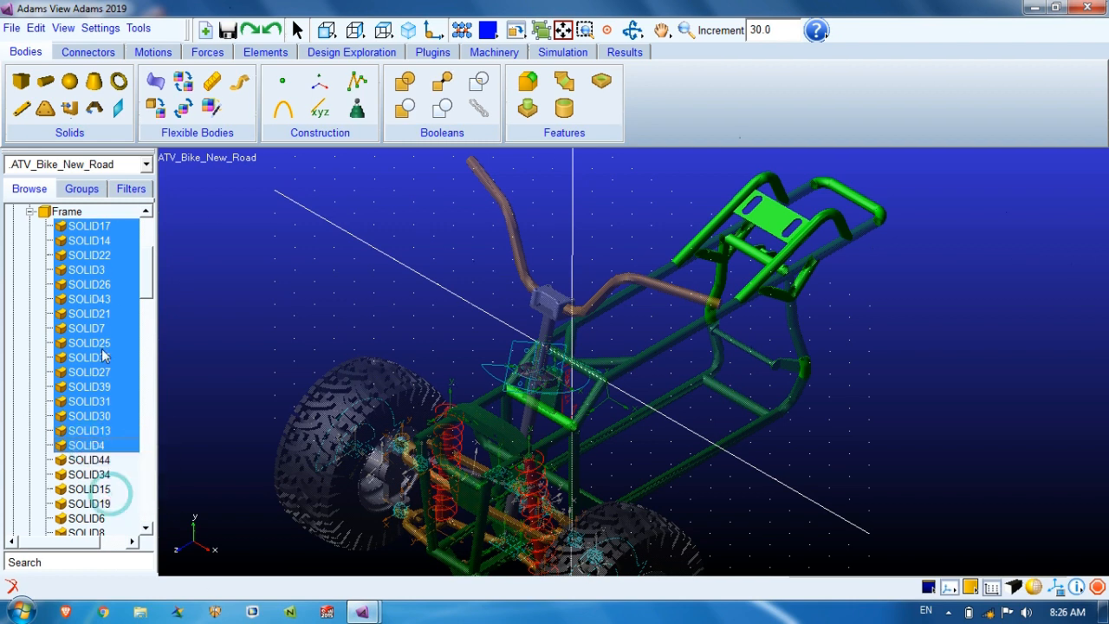
# Delete SOLID44, SOLID34, SOLID15, SOLID19, SOLID6 and SOLID8 from the Frame part
pyautogui.click(89, 226)
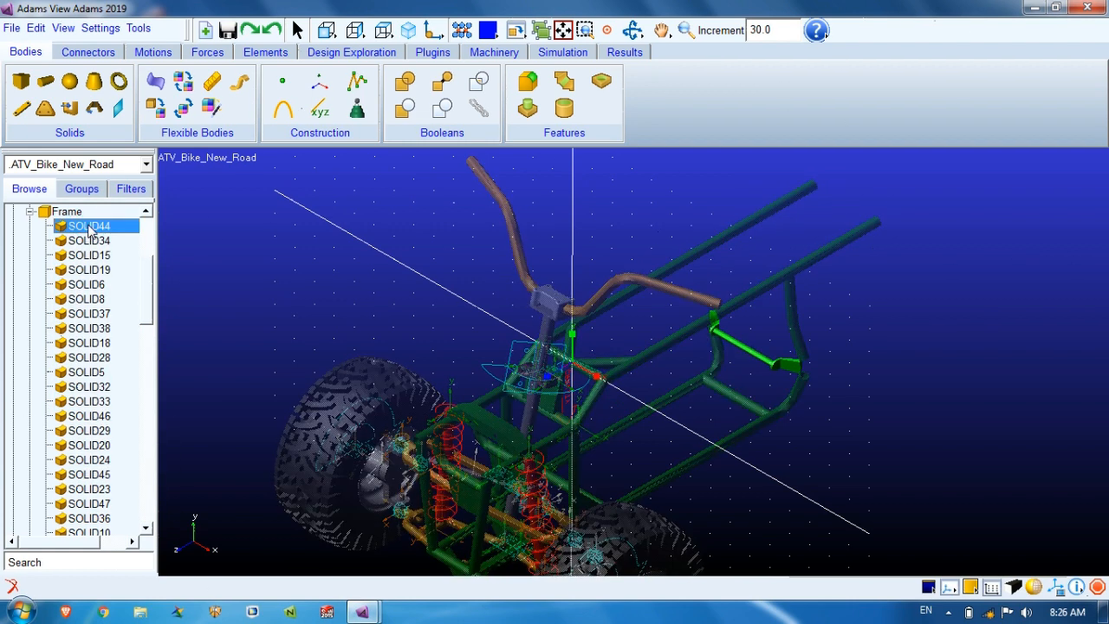
pyautogui.keyDown('ctrl'); pyautogui.click(90, 242); pyautogui.keyUp('ctrl')
pyautogui.keyDown('ctrl'); pyautogui.click(100, 270); pyautogui.keyUp('ctrl')
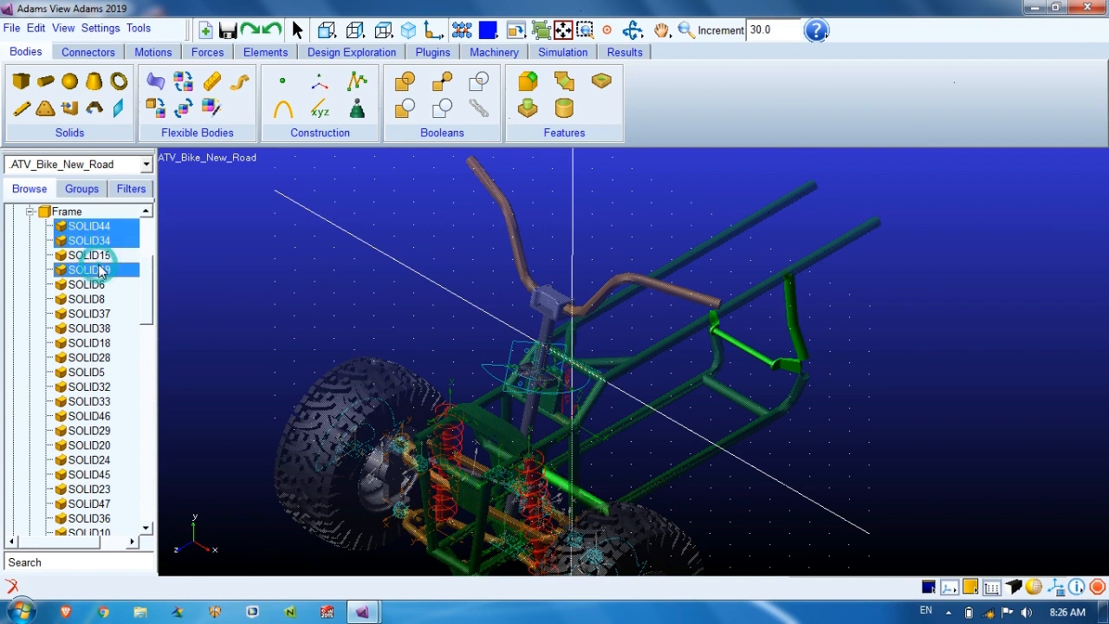
pyautogui.keyDown('ctrl'); pyautogui.click(98, 255); pyautogui.keyUp('ctrl')
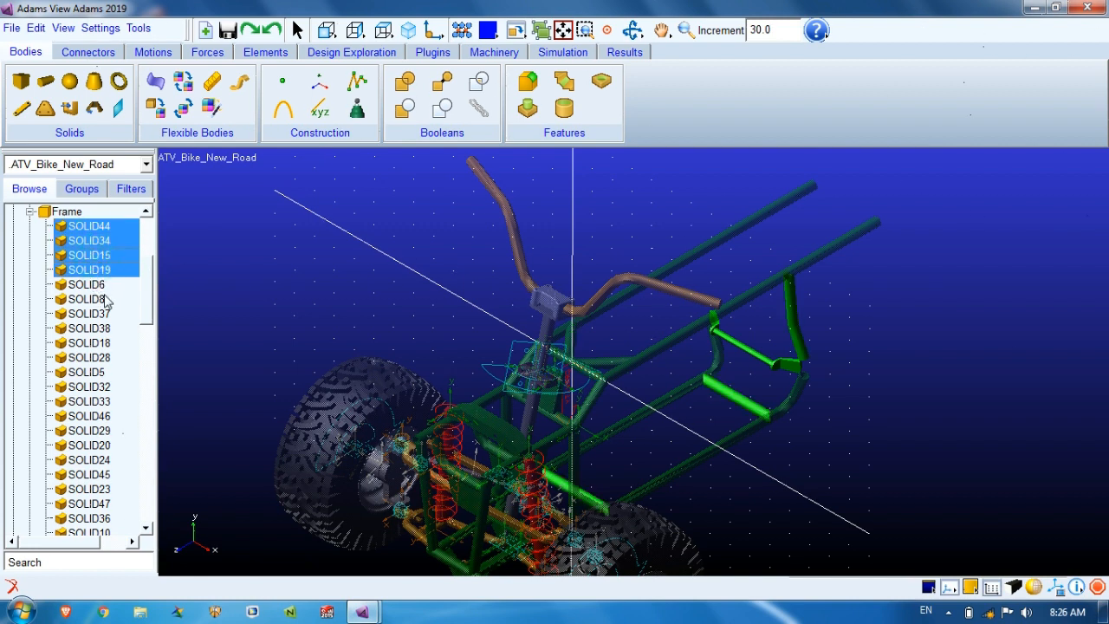
pyautogui.keyDown('shift'); pyautogui.click(96, 298); pyautogui.keyUp('shift')
pyautogui.keyDown('ctrl'); pyautogui.click(99, 328); pyautogui.keyUp('ctrl')
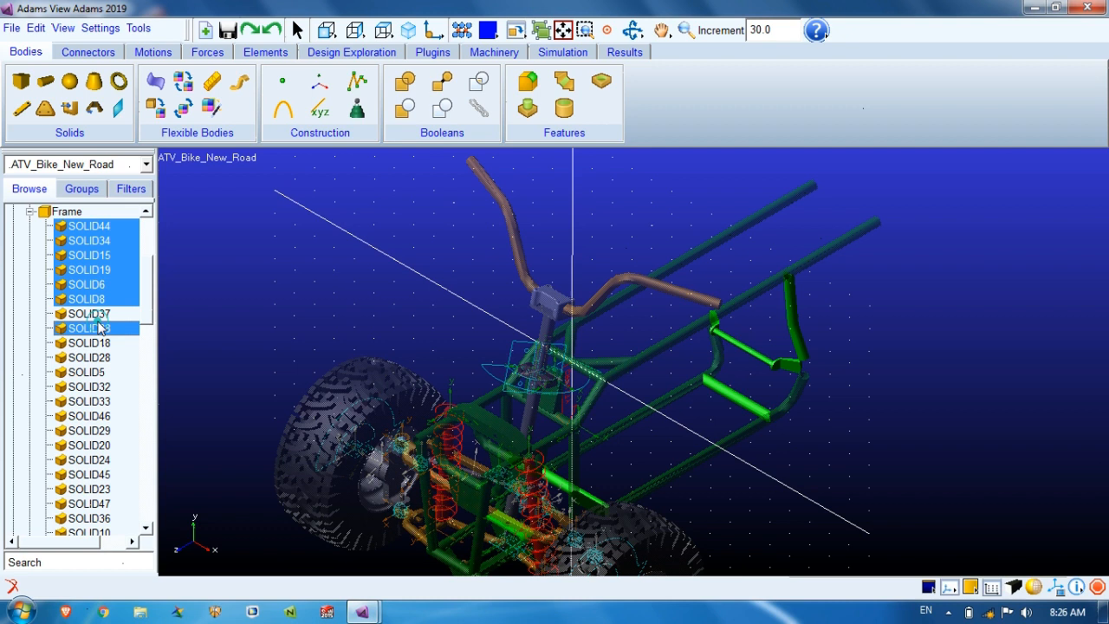
pyautogui.keyDown('ctrl'); pyautogui.click(93, 327); pyautogui.keyUp('ctrl')
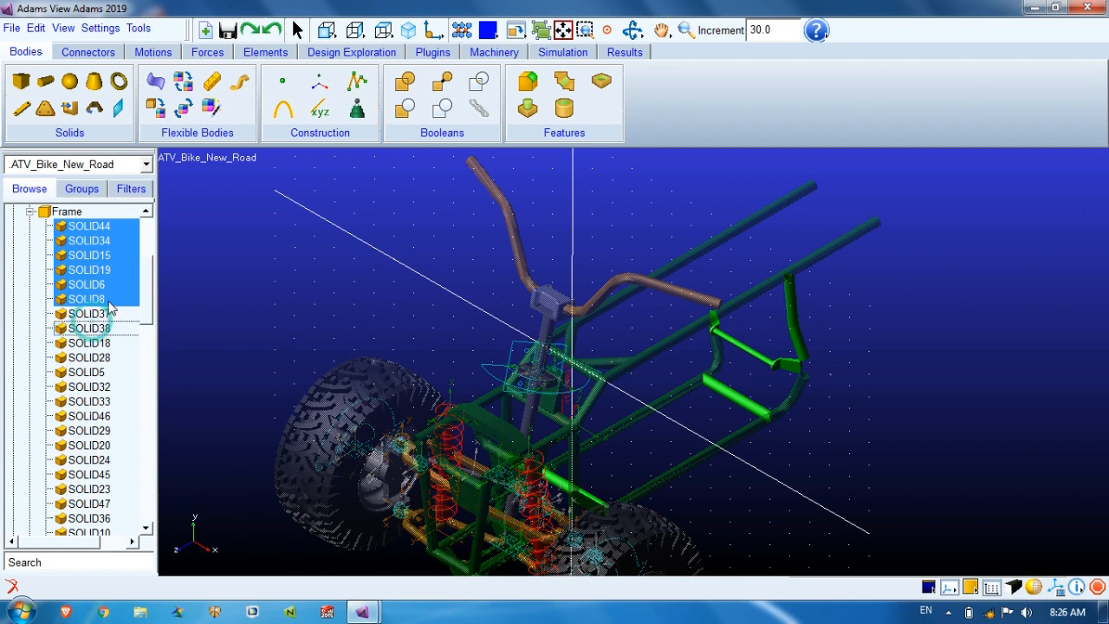
pyautogui.keyDown('ctrl'); pyautogui.click(89, 344); pyautogui.keyUp('ctrl')
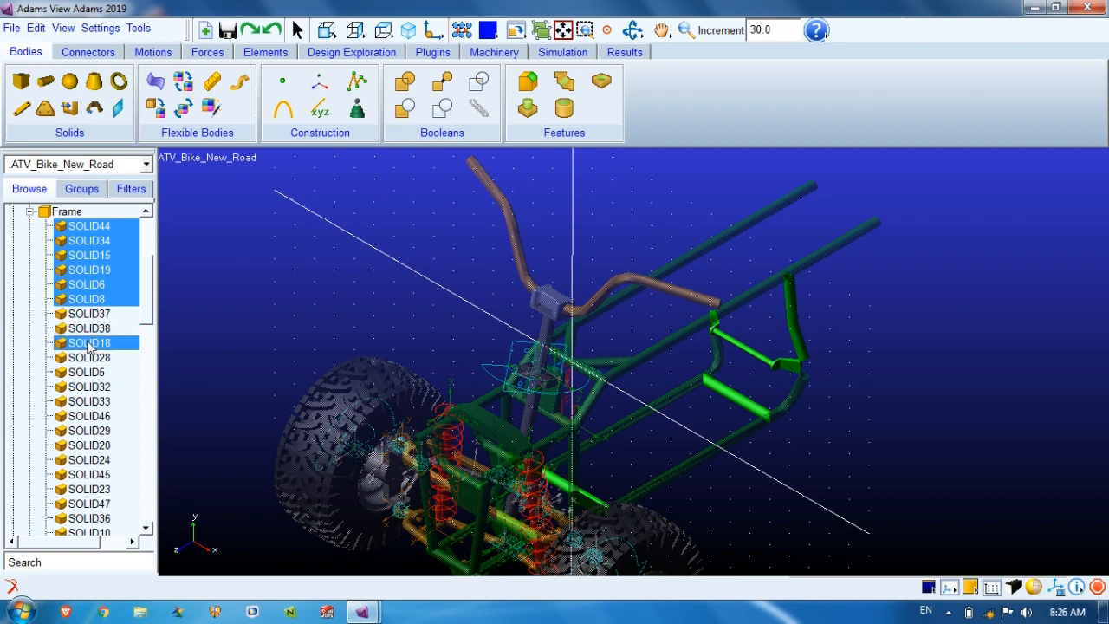
pyautogui.keyDown('ctrl'); pyautogui.click(89, 344); pyautogui.keyUp('ctrl')
pyautogui.keyDown('ctrl'); pyautogui.click(94, 323); pyautogui.keyUp('ctrl')
pyautogui.keyDown('ctrl'); pyautogui.click(94, 326); pyautogui.keyUp('ctrl')
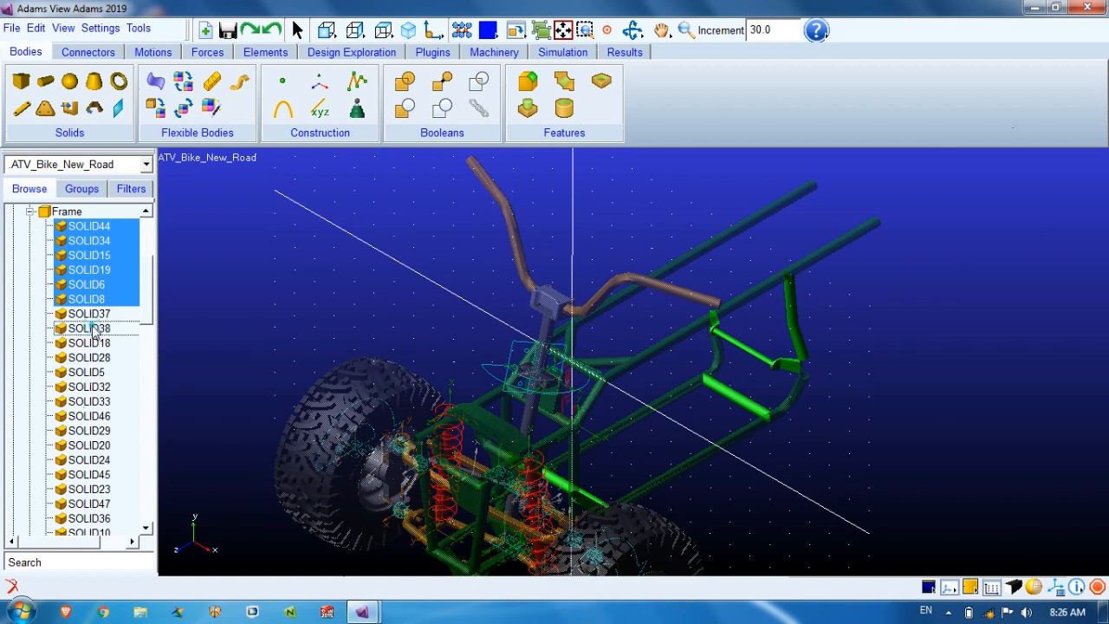
pyautogui.keyDown('ctrl'); pyautogui.click(90, 317); pyautogui.keyUp('ctrl')
pyautogui.keyDown('ctrl'); pyautogui.click(92, 318); pyautogui.keyUp('ctrl')
pyautogui.rightClick(98, 300)
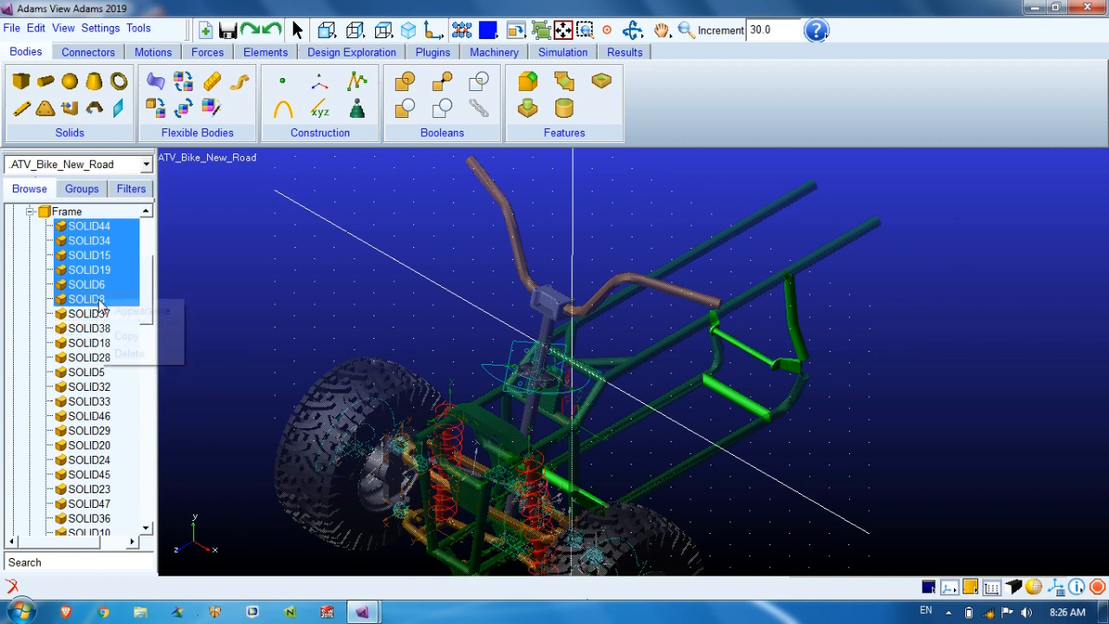
pyautogui.click(122, 354)
# Delete the two long upper rear tubes of the frame, SOLID12 and SOLID2
pyautogui.rightClick(738, 230)
pyautogui.click(780, 239)
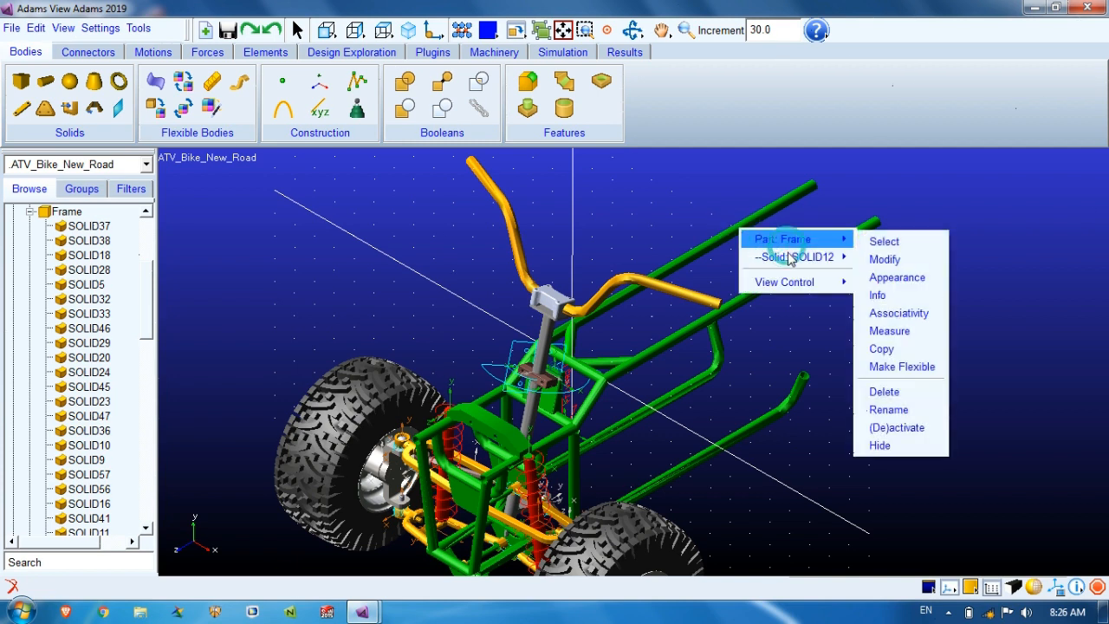
pyautogui.moveTo(790, 258)
pyautogui.click(875, 394)
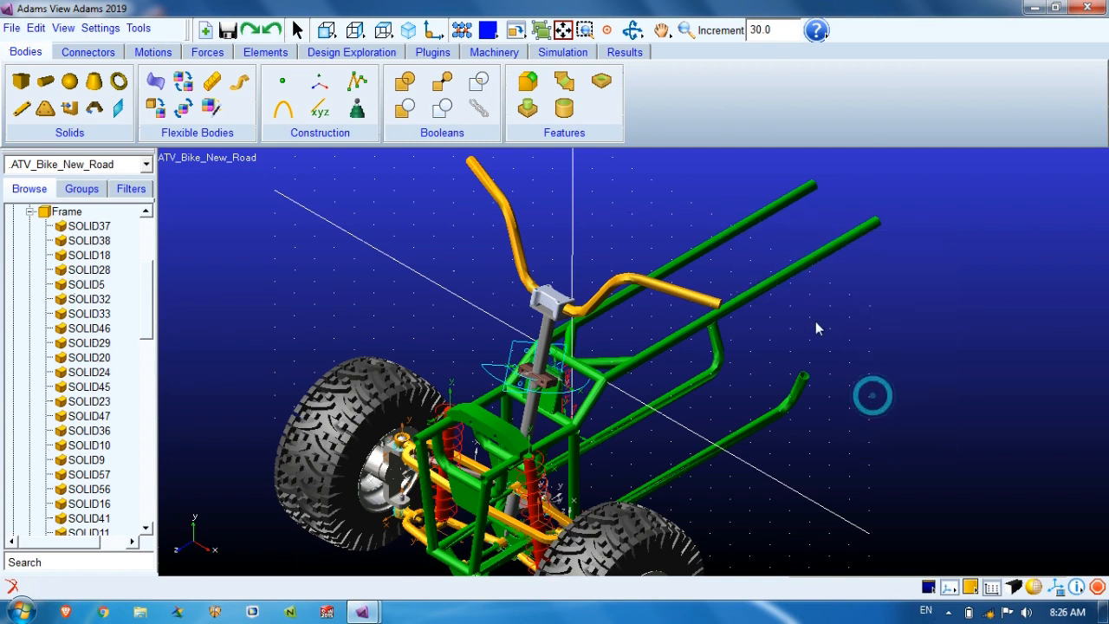
pyautogui.rightClick(827, 261)
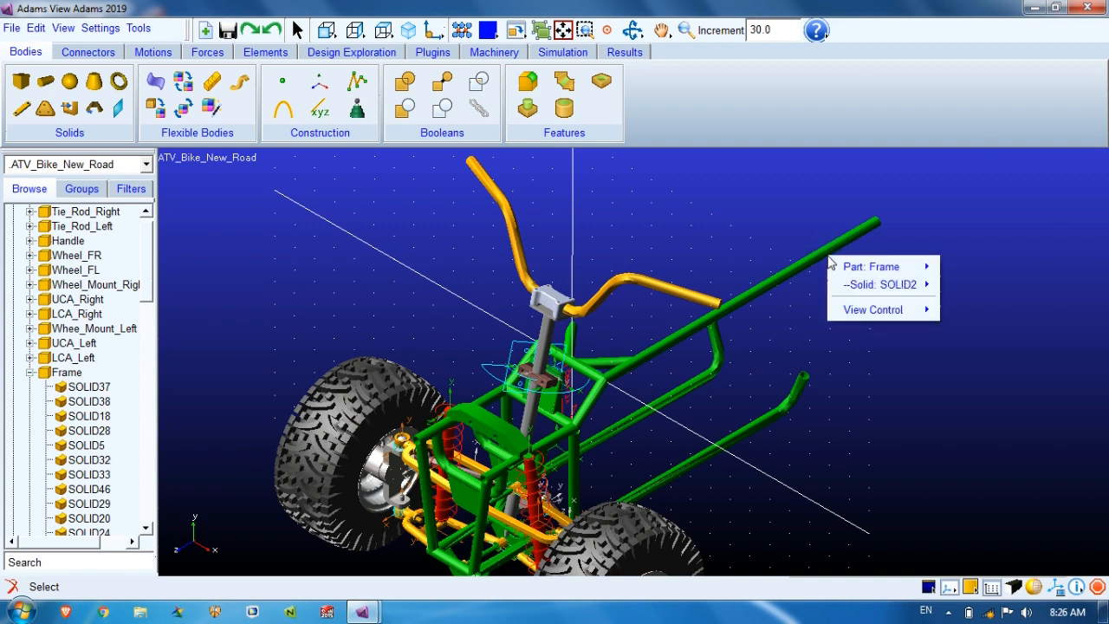
pyautogui.moveTo(875, 284)
pyautogui.click(961, 421)
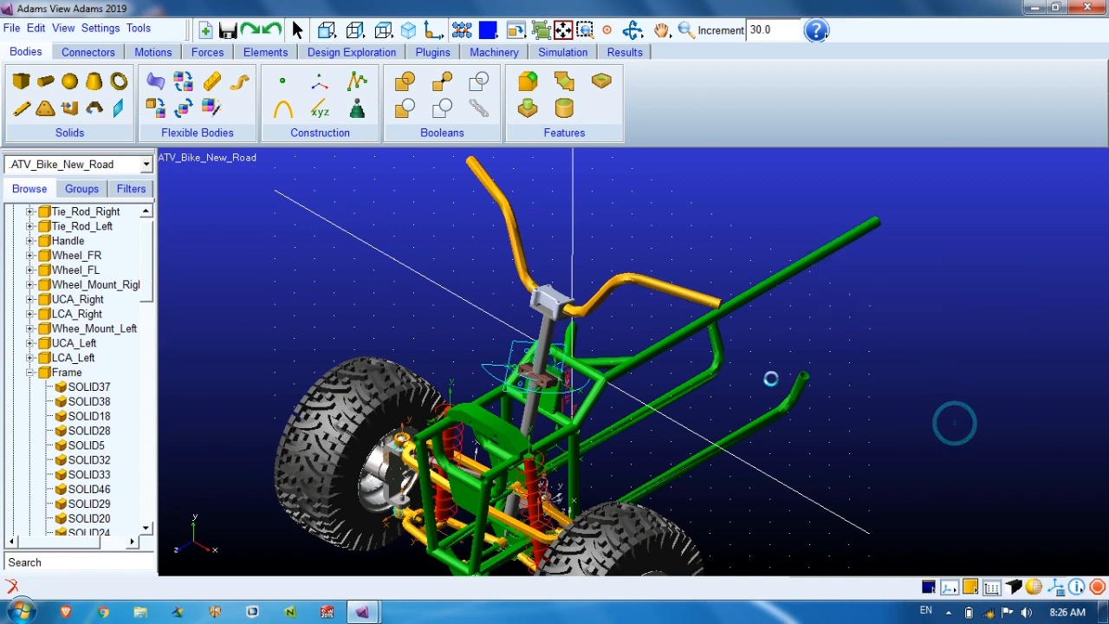
# Delete the two long lower rear tubes of the frame, SOLID29 and SOLID28
pyautogui.rightClick(715, 373)
pyautogui.moveTo(755, 396)
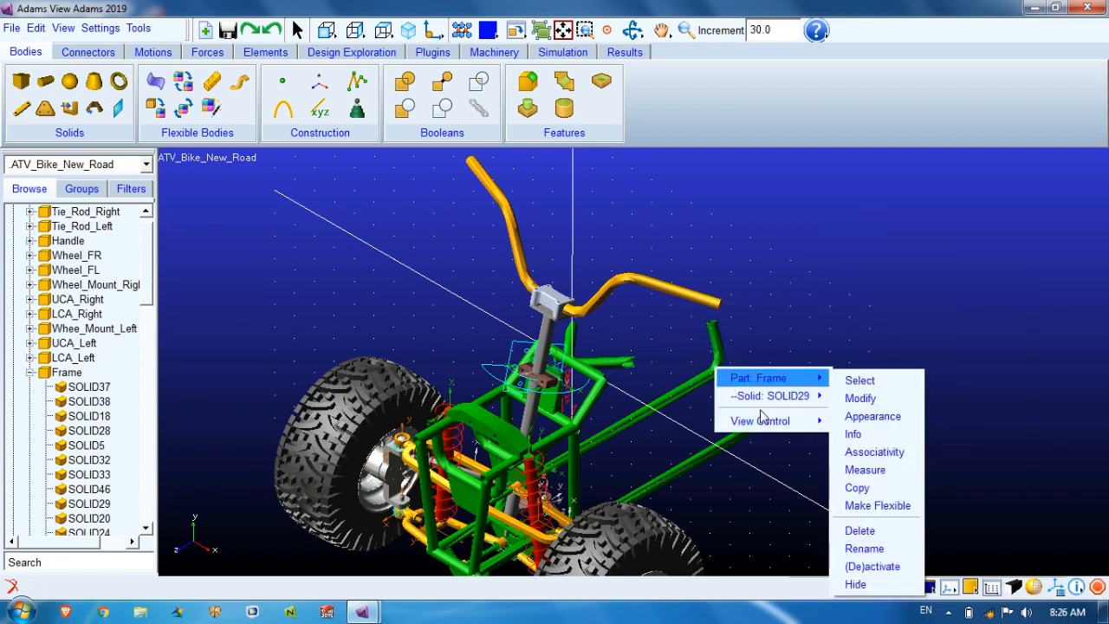
pyautogui.click(859, 530)
pyautogui.rightClick(780, 413)
pyautogui.moveTo(817, 438)
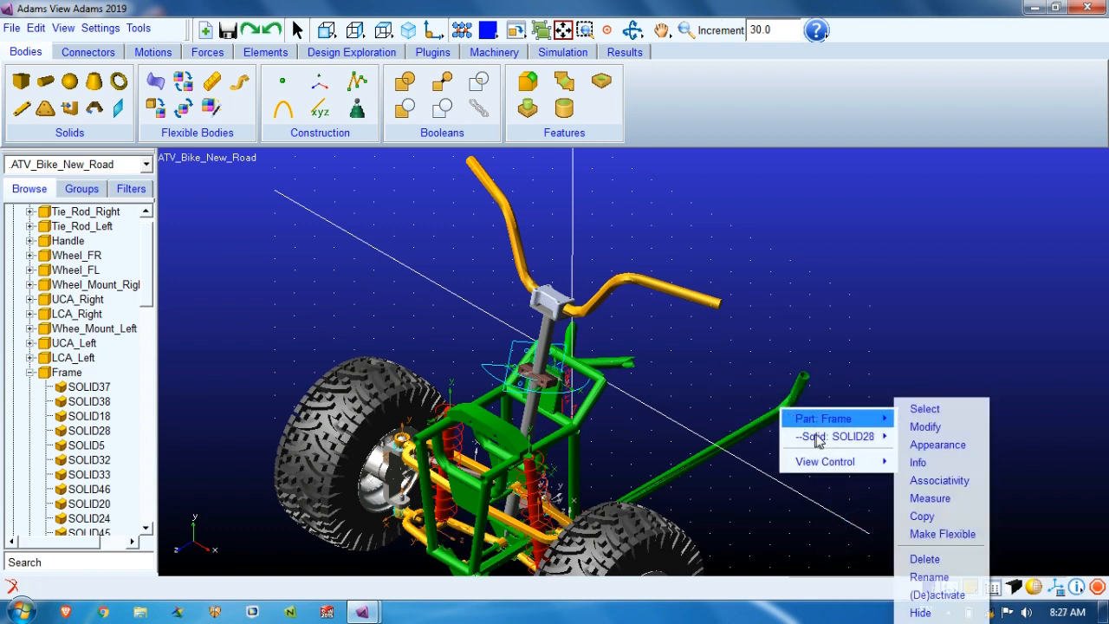
pyautogui.click(918, 560)
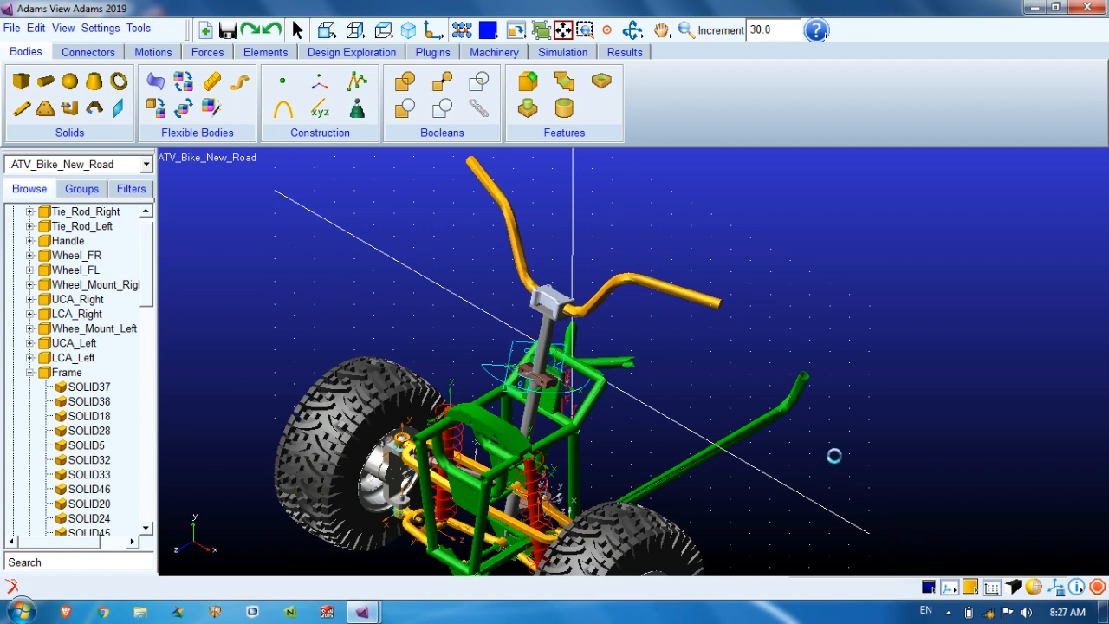
# Delete the two leftover tube stubs behind the steering column support, SOLID41 and SOLID40, from the frame
pyautogui.press('r')
pyautogui.moveTo(759, 443); pyautogui.dragTo(676, 441)
pyautogui.press('t')
pyautogui.moveTo(876, 470); pyautogui.dragTo(444, 313)
pyautogui.press('r')
pyautogui.moveTo(645, 442); pyautogui.dragTo(445, 467)
pyautogui.press('t')
pyautogui.press('w')
pyautogui.moveTo(651, 197); pyautogui.dragTo(780, 323)
pyautogui.rightClick(884, 249)
pyautogui.moveTo(931, 274)
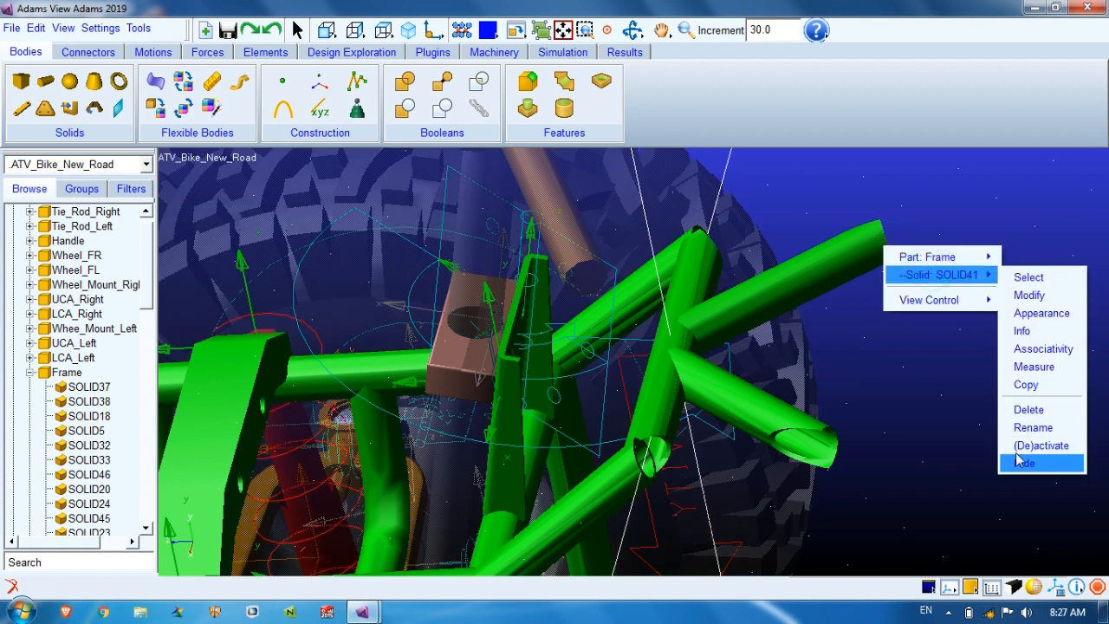
pyautogui.click(1028, 409)
pyautogui.rightClick(825, 459)
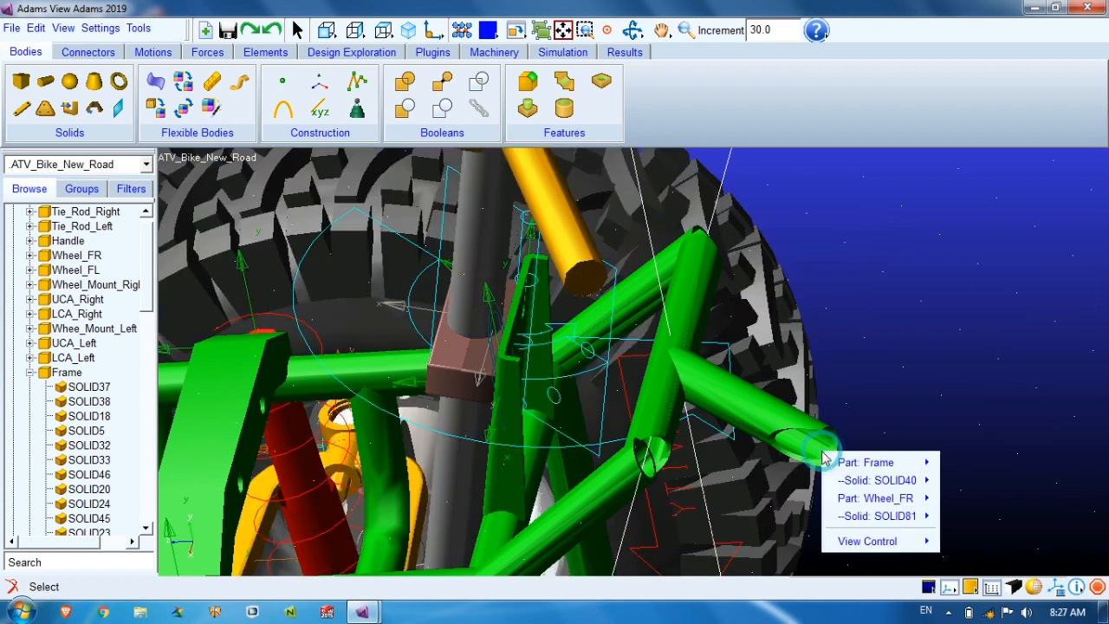
pyautogui.moveTo(899, 522)
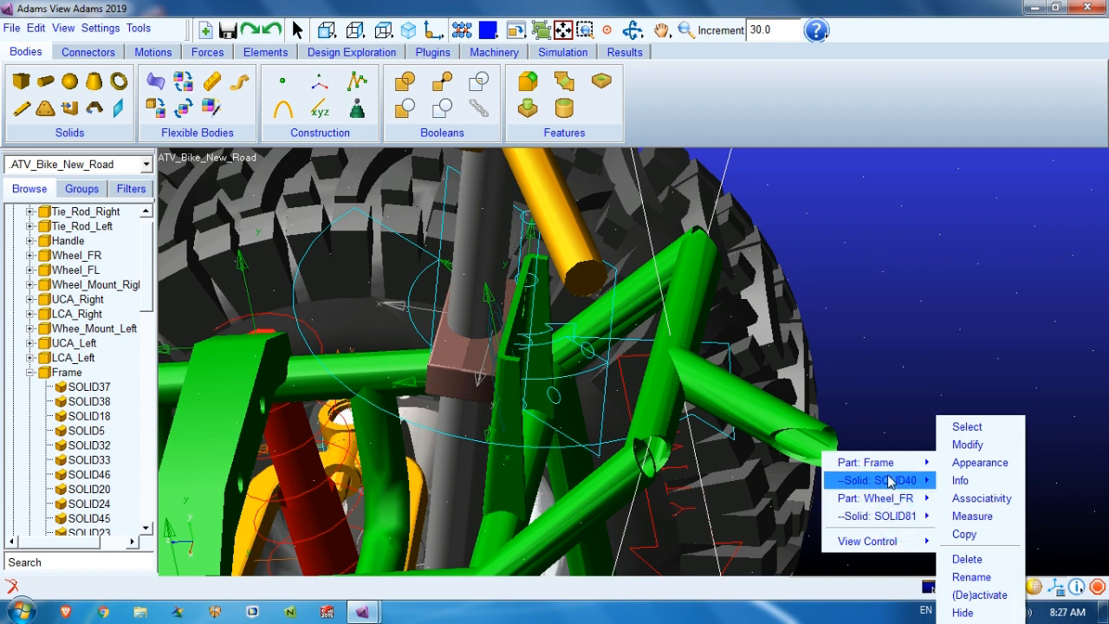
pyautogui.click(962, 557)
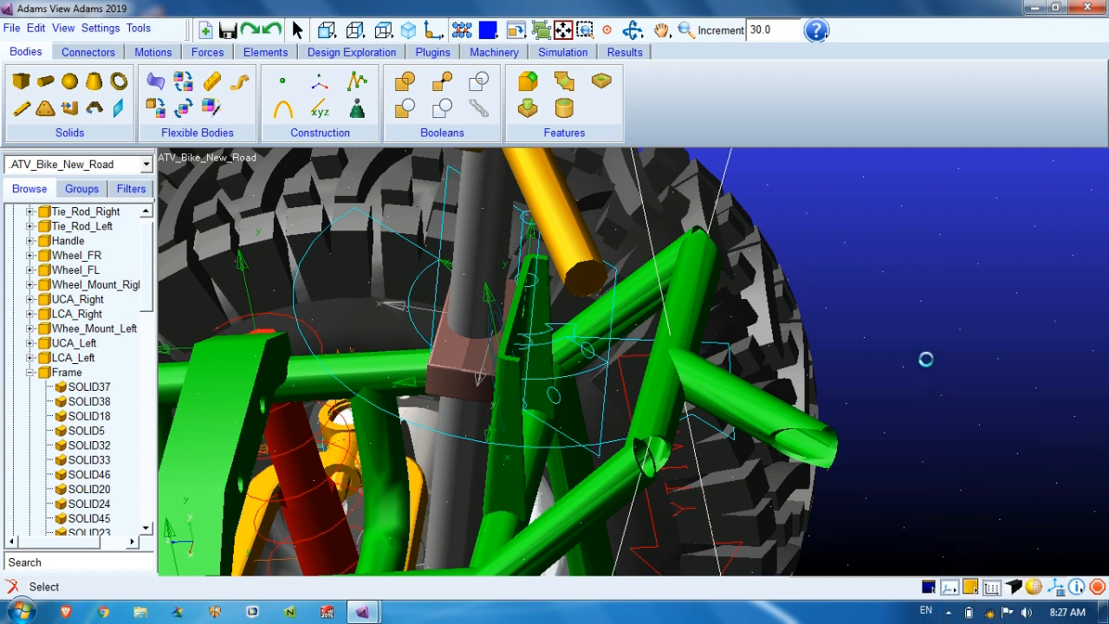
# Examine the trimmed frame from further away and bring the whole front assembly into an isometric view
pyautogui.press('z')
pyautogui.moveTo(924, 325); pyautogui.dragTo(921, 364)
pyautogui.press('r')
pyautogui.moveTo(690, 431); pyautogui.dragTo(747, 423)
pyautogui.press('t')
pyautogui.moveTo(453, 424); pyautogui.dragTo(876, 288)
pyautogui.press('t')
pyautogui.moveTo(665, 424); pyautogui.dragTo(823, 302)
pyautogui.press('z')
pyautogui.moveTo(641, 396); pyautogui.dragTo(607, 404)
pyautogui.press('r')
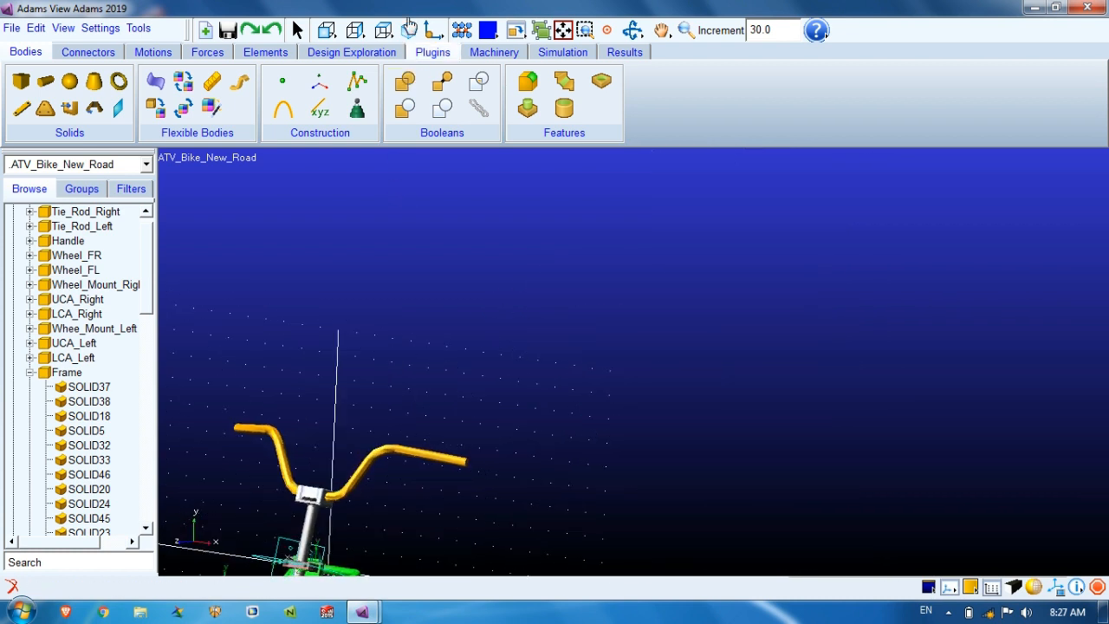
pyautogui.click(409, 30)
pyautogui.press('t')
pyautogui.moveTo(470, 302); pyautogui.dragTo(828, 256)
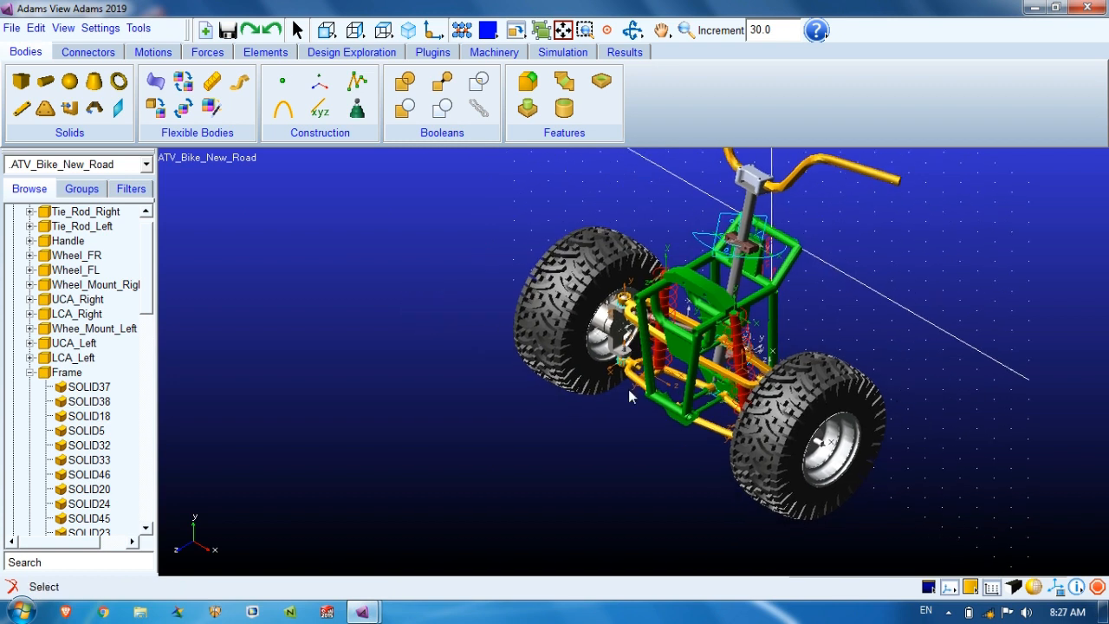
# Inspect the wheel mount and control arm joints up close, and return to the full front assembly
pyautogui.press('w')
pyautogui.moveTo(576, 277); pyautogui.dragTo(705, 416)
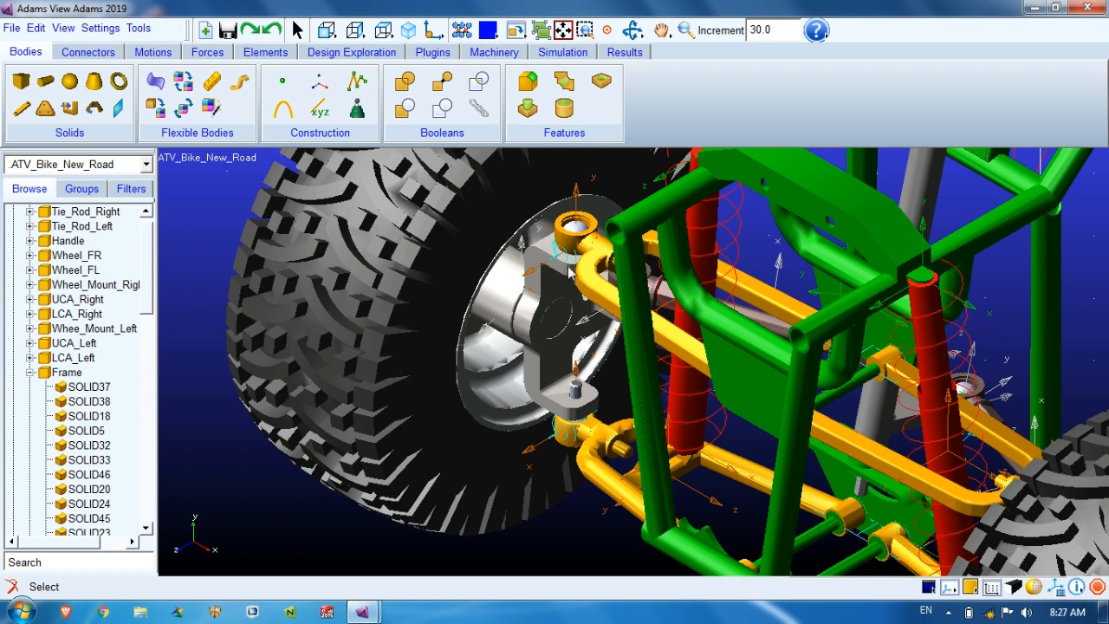
pyautogui.press('z')
pyautogui.moveTo(590, 265); pyautogui.dragTo(621, 296)
pyautogui.press('z')
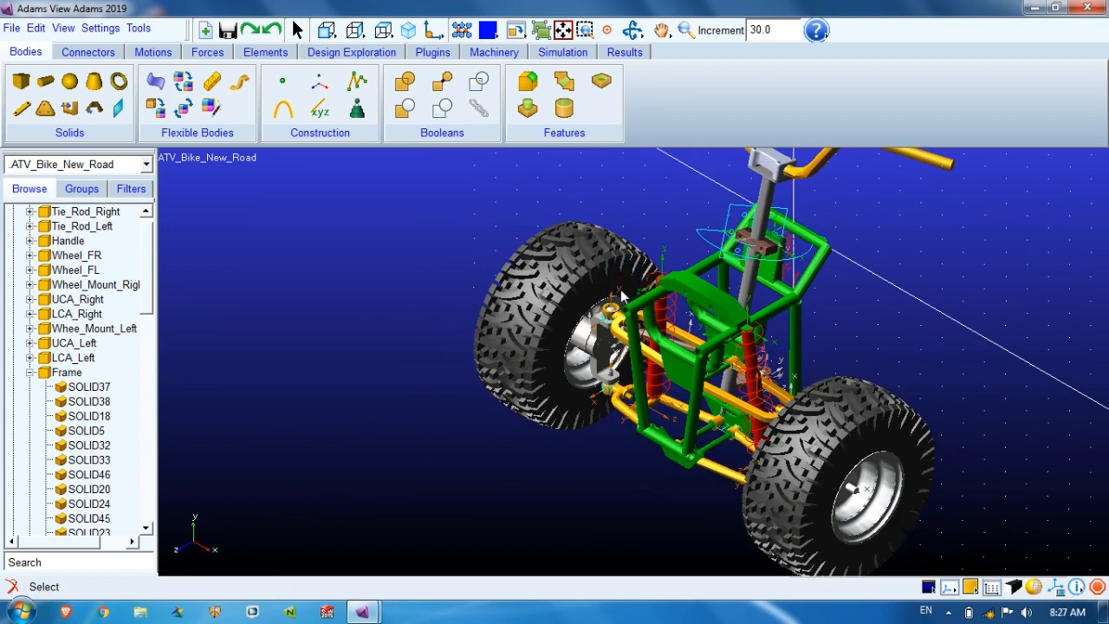
pyautogui.press('t')
pyautogui.moveTo(642, 351); pyautogui.dragTo(548, 286)
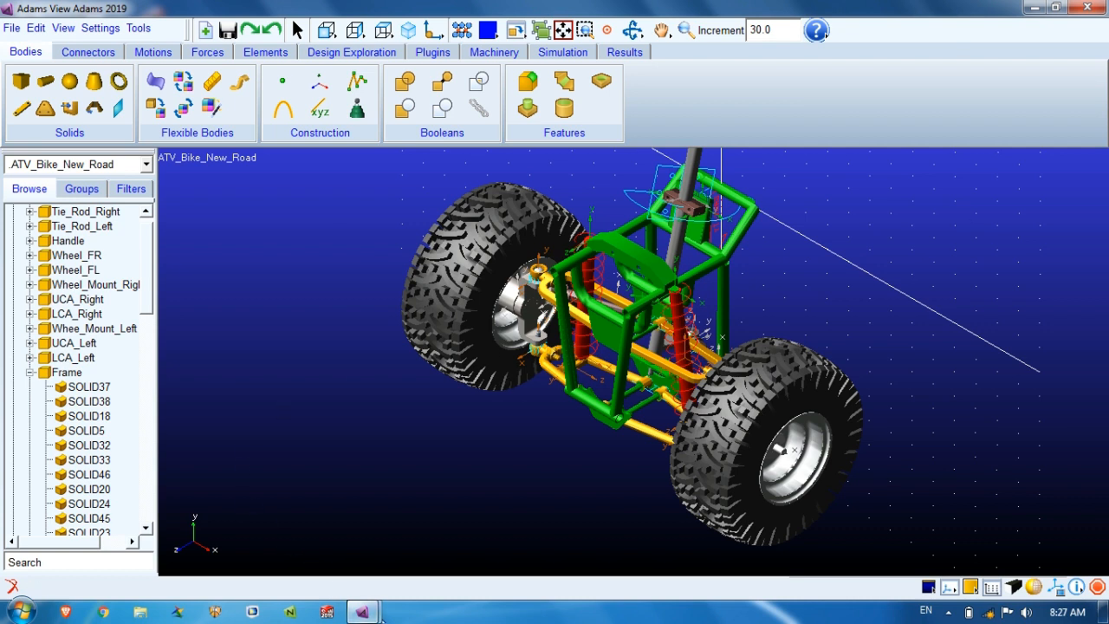
# Switch to the completed test-rig model in the other Adams View window and inspect the cylinder and piston plate under a wheel
pyautogui.moveTo(364, 612)
pyautogui.click(255, 539)
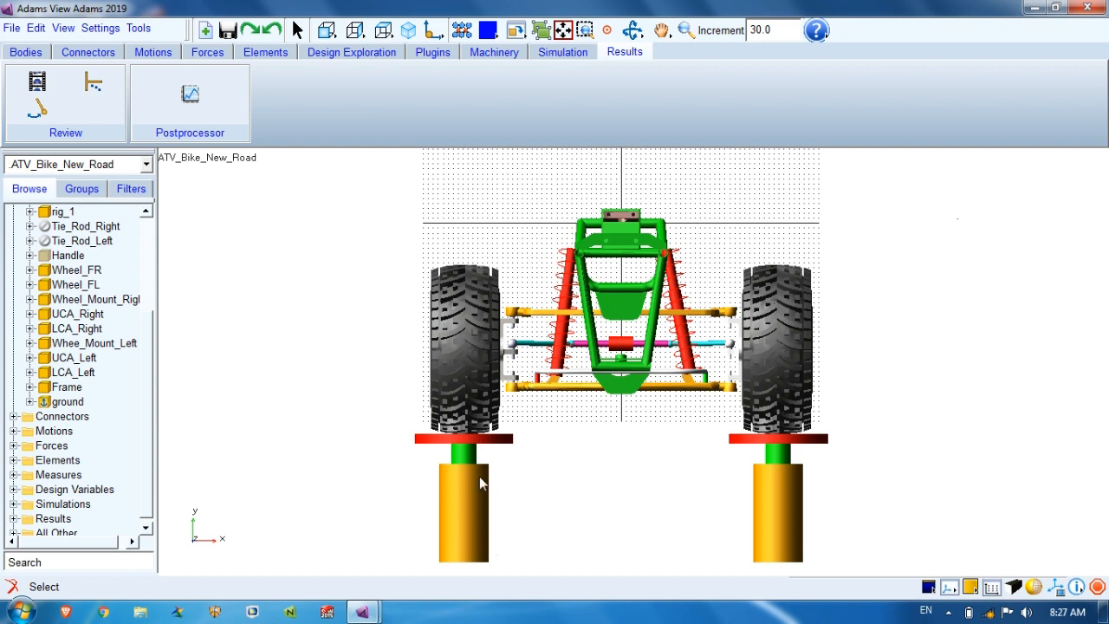
pyautogui.press('w')
pyautogui.moveTo(395, 390); pyautogui.dragTo(531, 567)
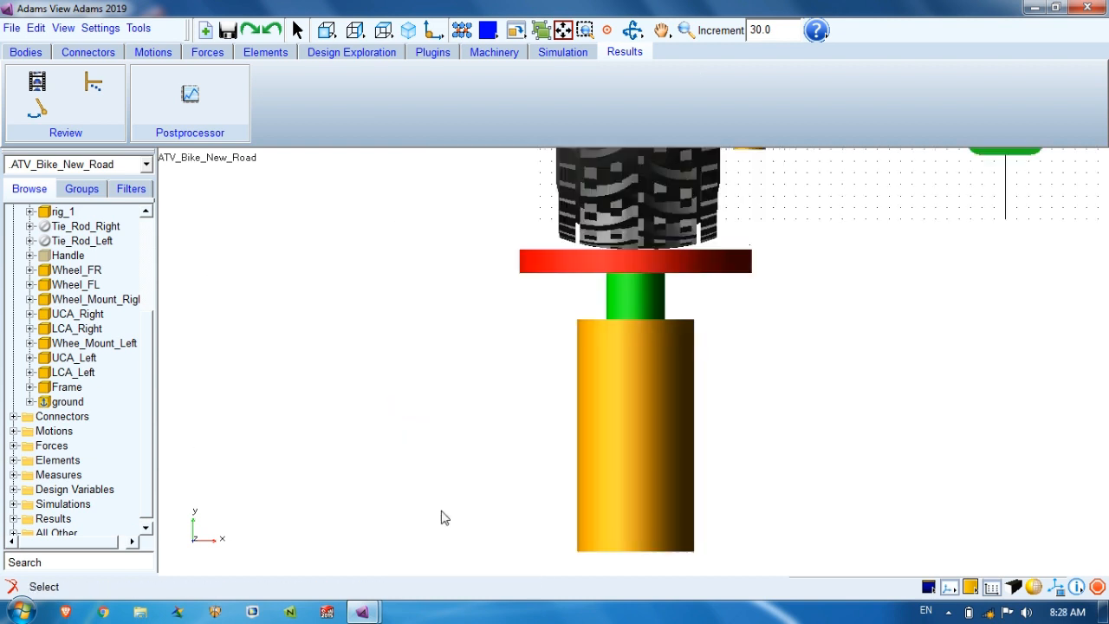
pyautogui.click(579, 333)
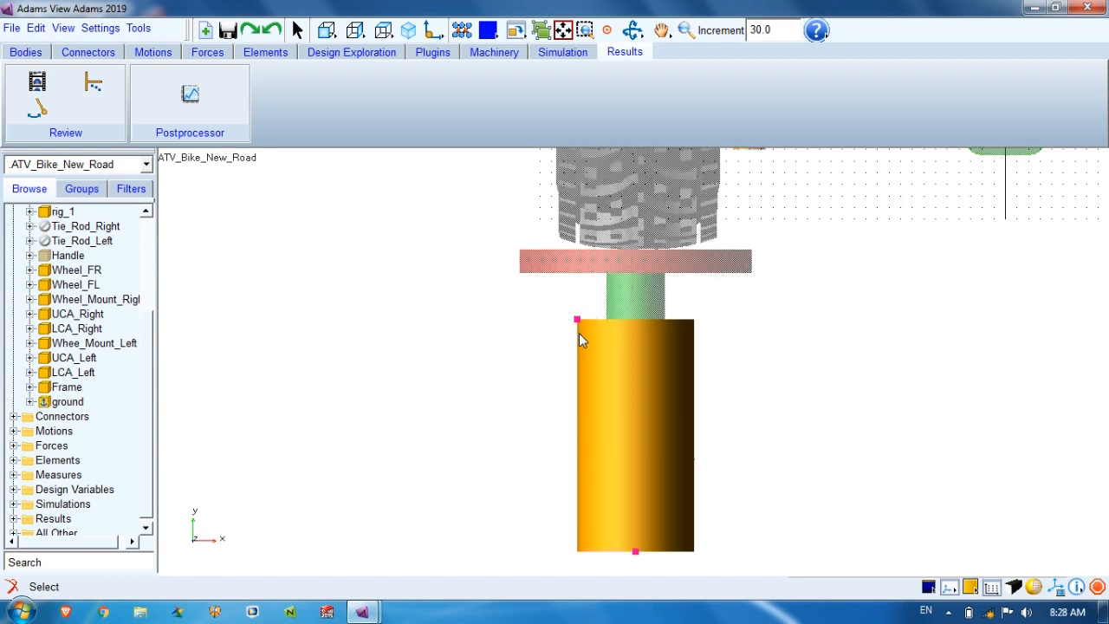
pyautogui.click(540, 267)
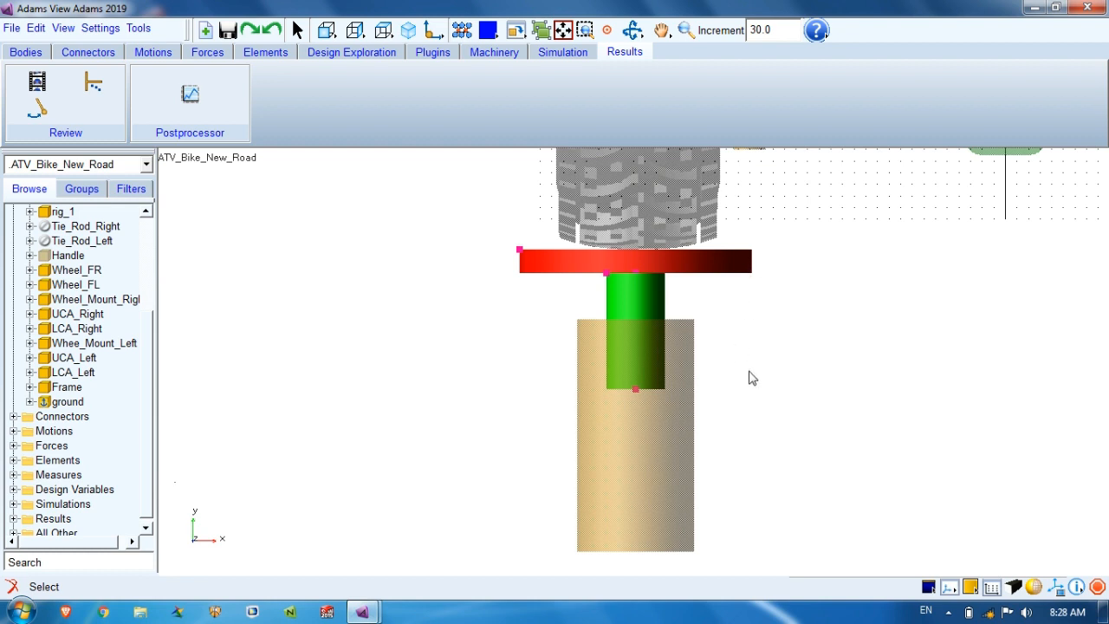
pyautogui.press('z')
pyautogui.moveTo(668, 408); pyautogui.dragTo(668, 423)
pyautogui.click(746, 430)
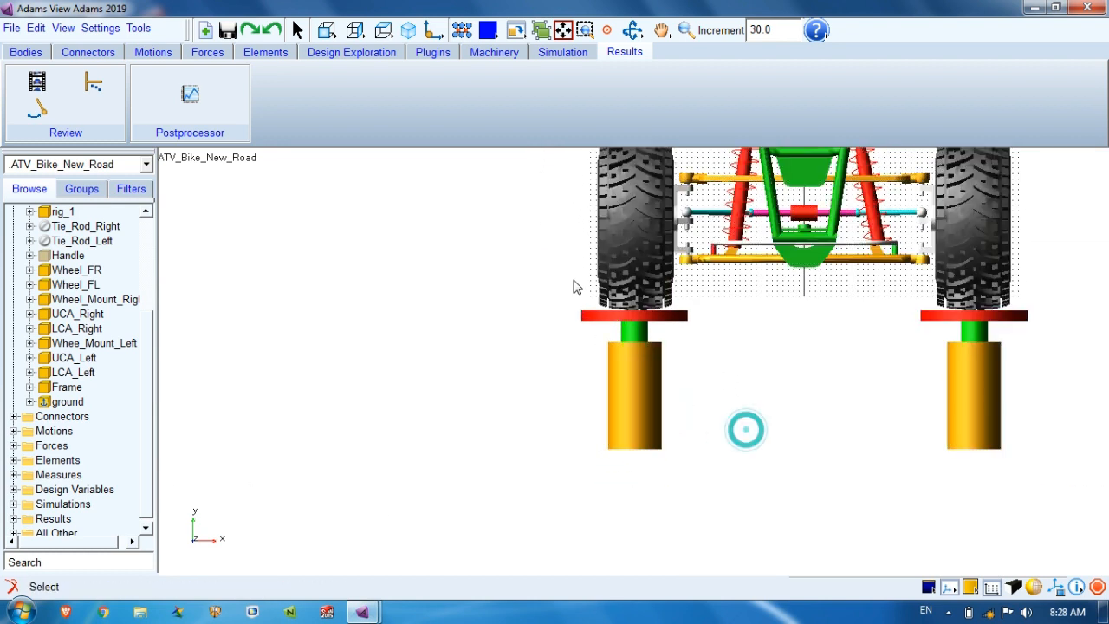
# Switch back to the trimmed model and show the lower part of a front wheel in the front view
pyautogui.click(374, 615)
pyautogui.click(421, 529)
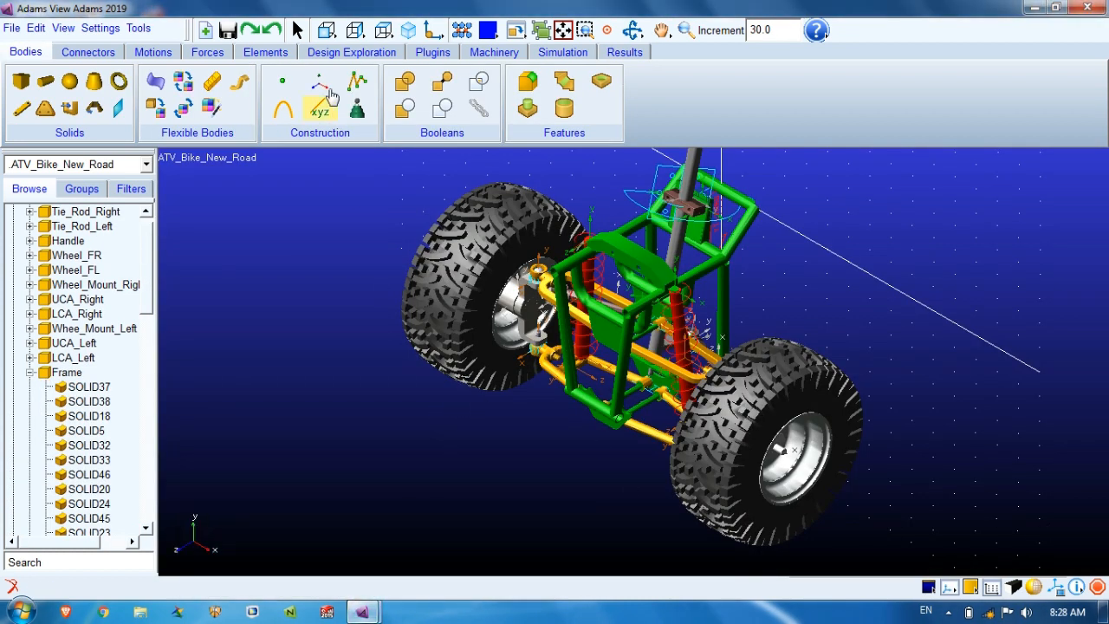
pyautogui.click(327, 27)
pyautogui.press('t')
pyautogui.moveTo(389, 440); pyautogui.dragTo(932, 251)
pyautogui.press('t')
pyautogui.moveTo(584, 435); pyautogui.dragTo(602, 238)
pyautogui.press('w')
pyautogui.moveTo(488, 453); pyautogui.dragTo(658, 558)
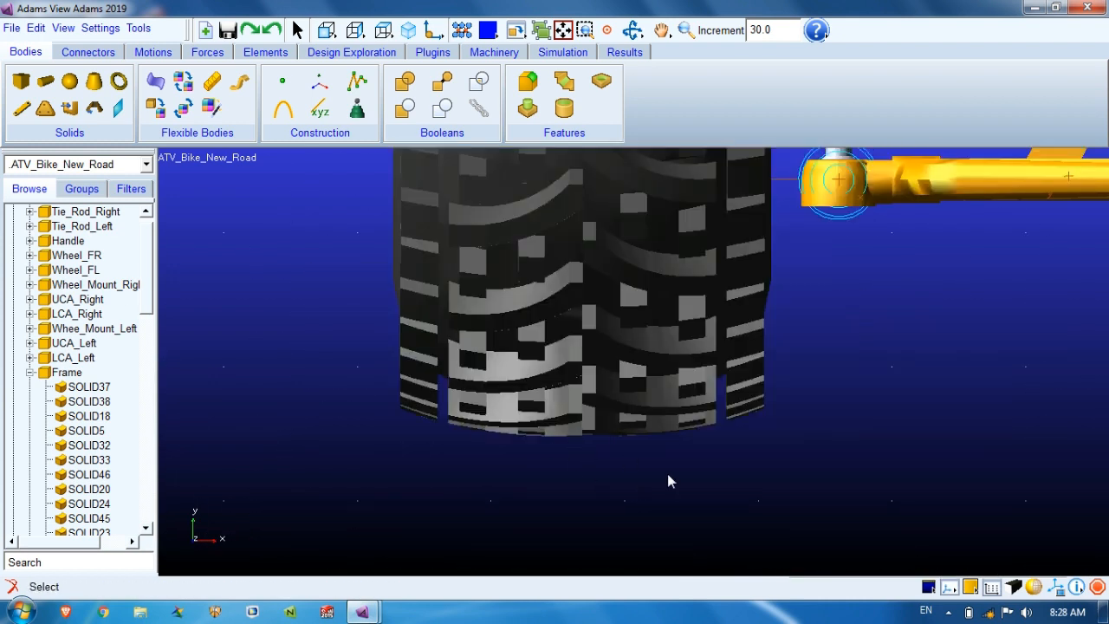
# Set the view background color to white and frame the wheel with its lower control arm
pyautogui.click(928, 587)
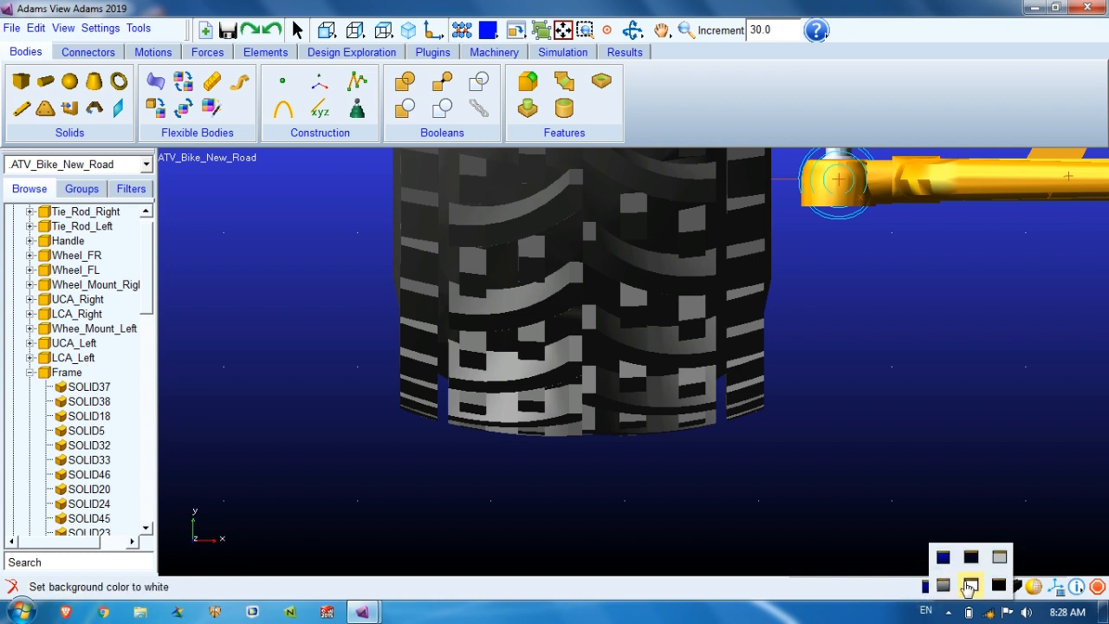
pyautogui.click(964, 582)
pyautogui.press('t')
pyautogui.moveTo(882, 378); pyautogui.dragTo(837, 434)
pyautogui.press('z')
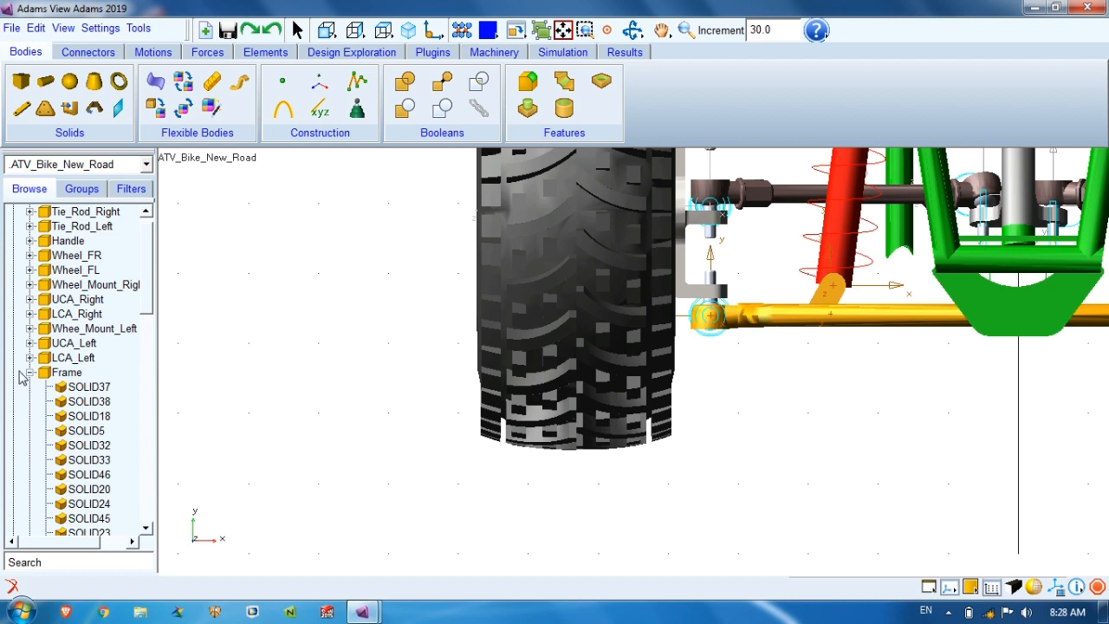
# Collapse the Frame solids in the model tree and highlight Wheel_FR and Wheel_FL to tell the wheels apart
pyautogui.click(27, 372)
pyautogui.click(74, 265)
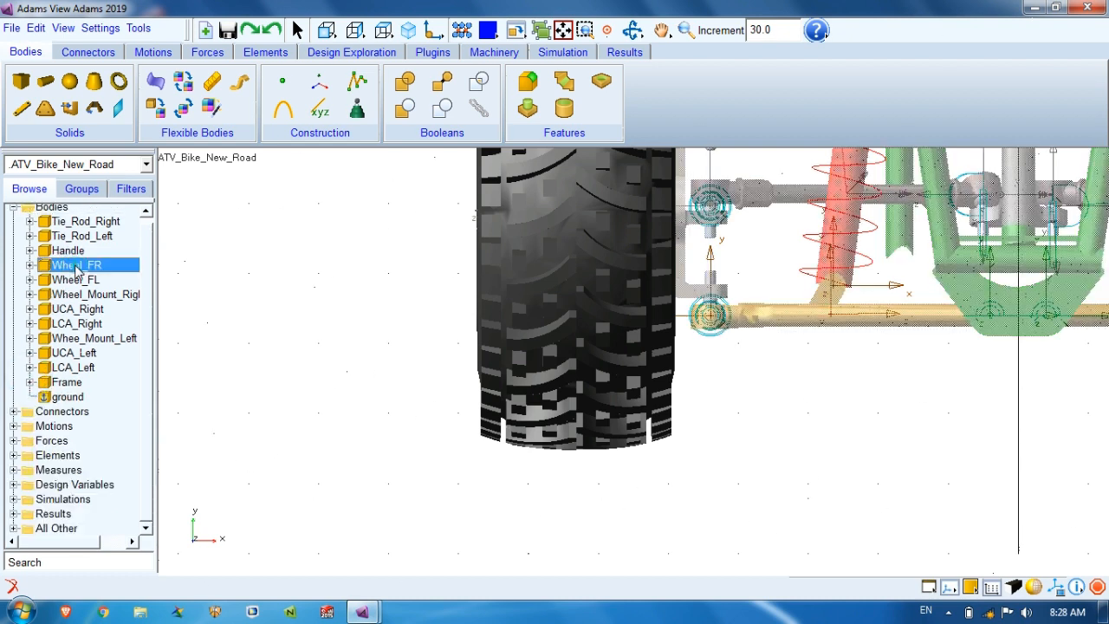
pyautogui.click(93, 279)
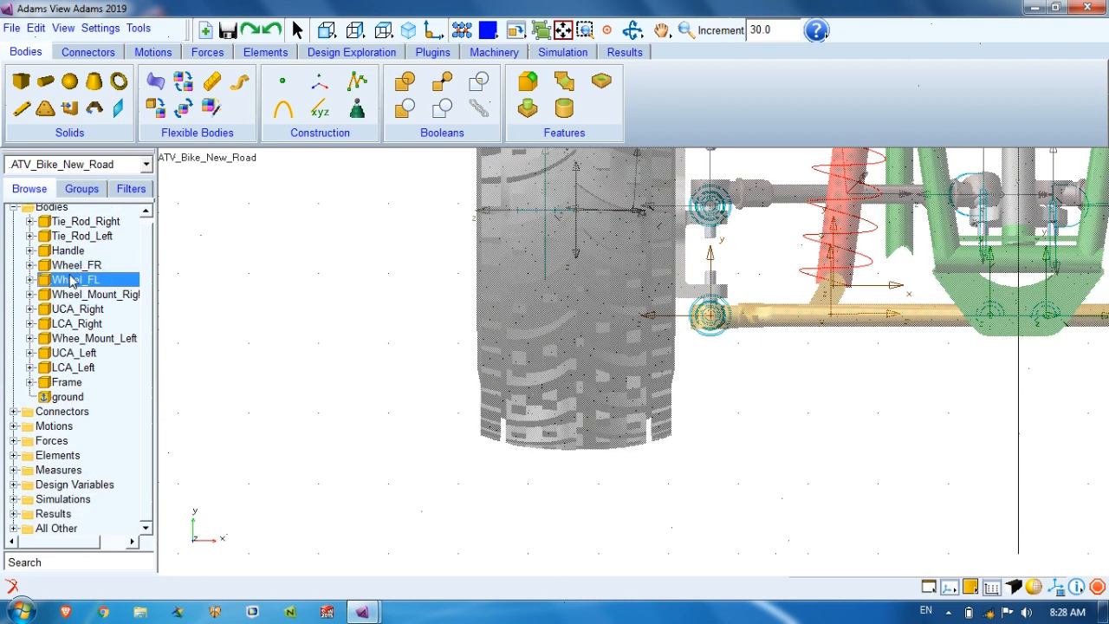
# Expand Wheel_FR in the model tree and highlight its cm marker at the wheel's center
pyautogui.click(75, 266)
pyautogui.click(30, 266)
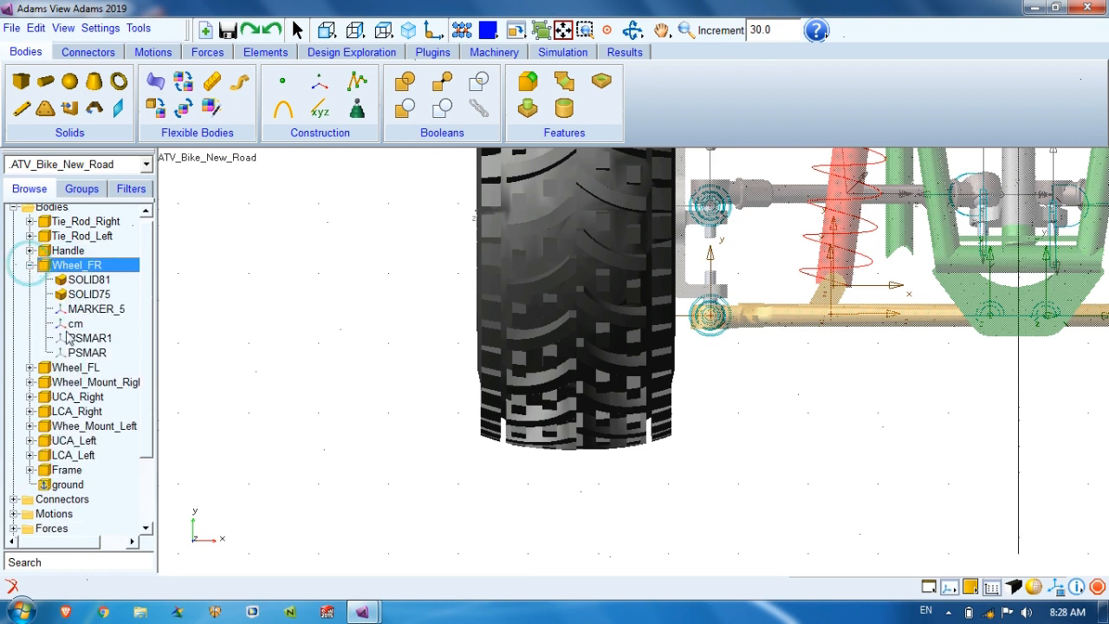
pyautogui.click(75, 323)
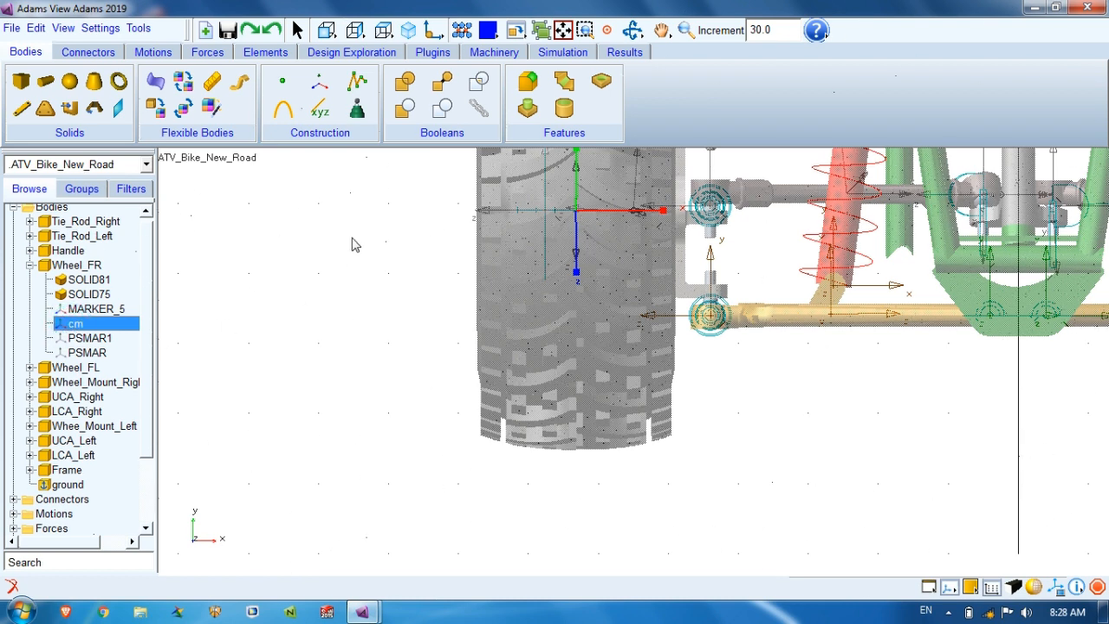
pyautogui.rightClick(73, 325)
pyautogui.click(290, 309)
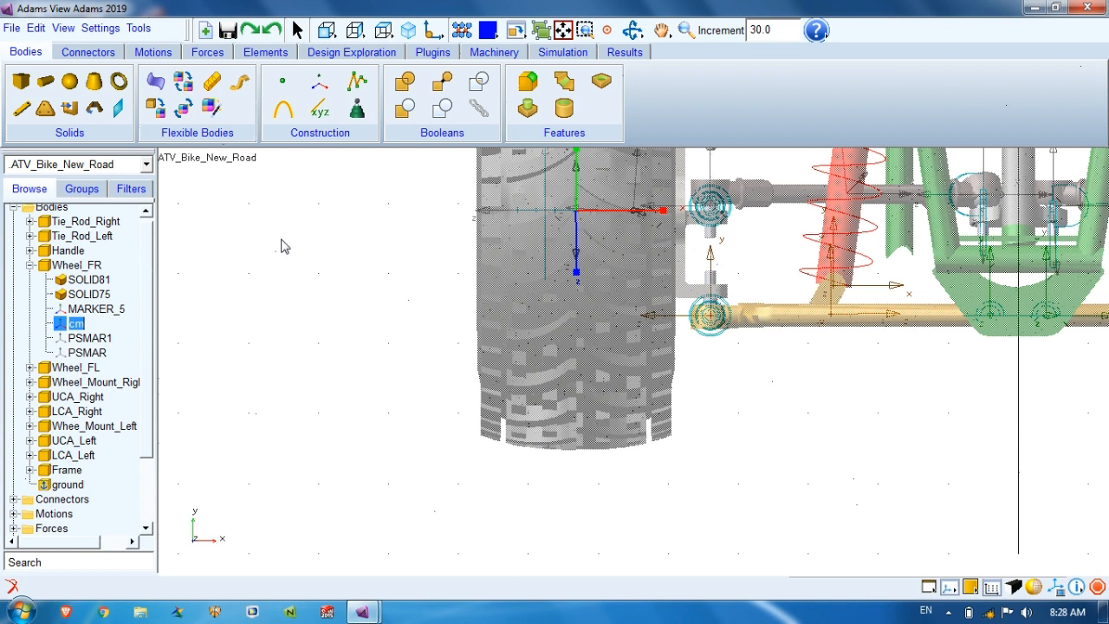
pyautogui.click(242, 301)
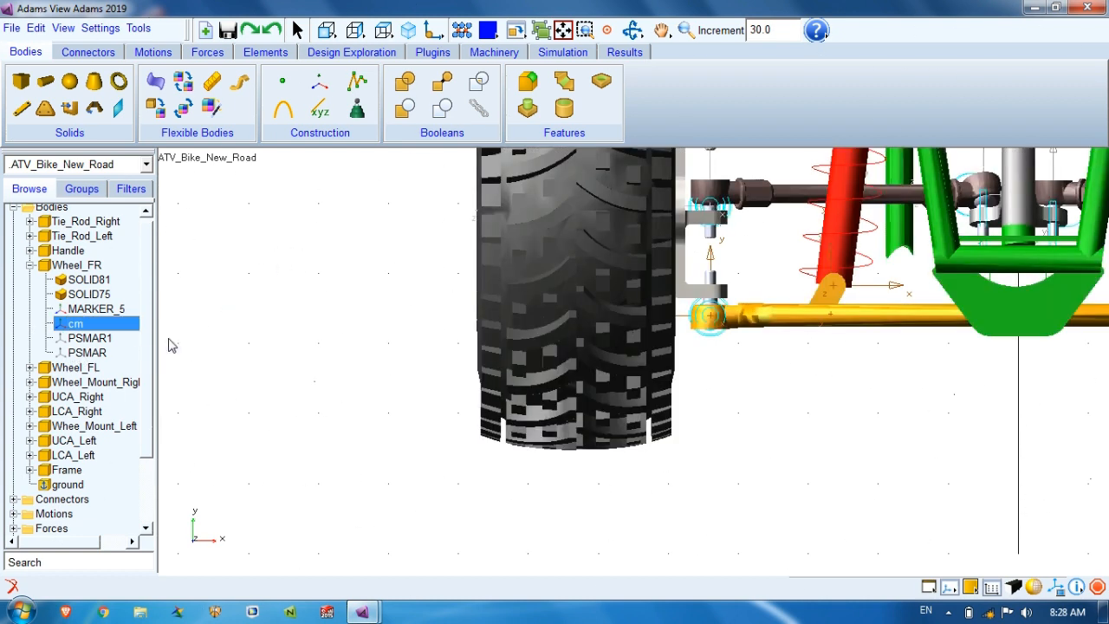
# Make a copy of the cm marker within Wheel_FR
pyautogui.rightClick(76, 325)
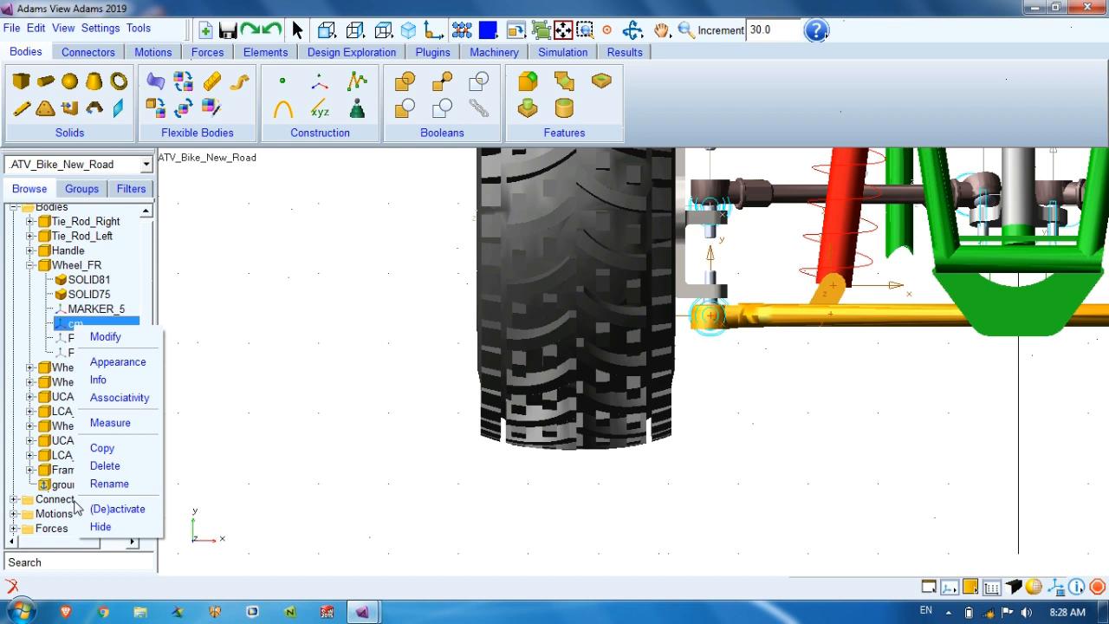
pyautogui.click(101, 448)
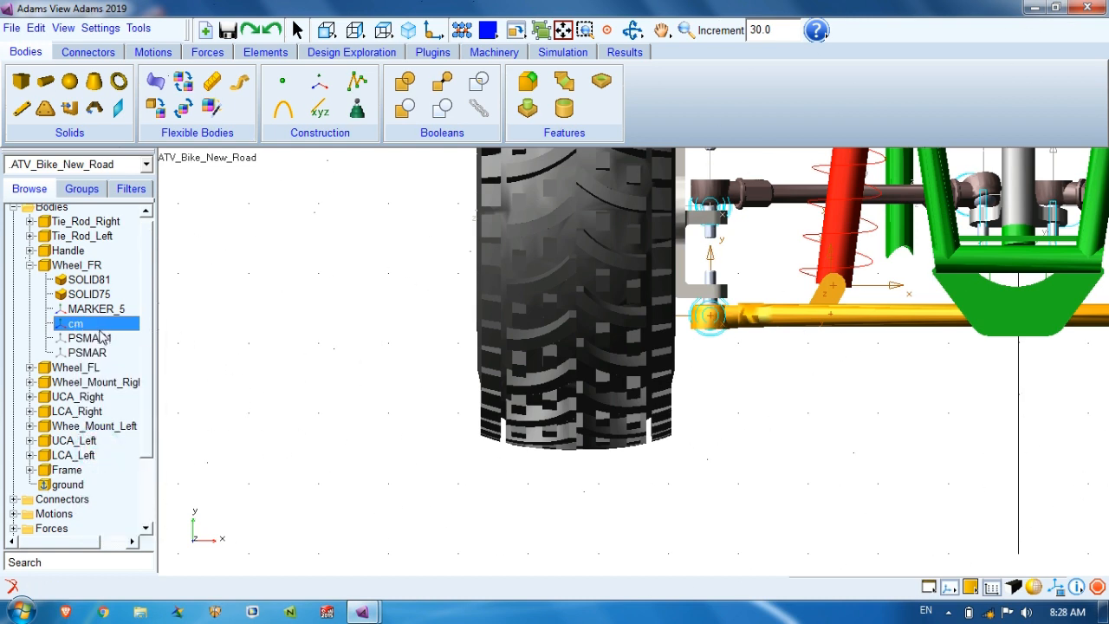
pyautogui.click(96, 309)
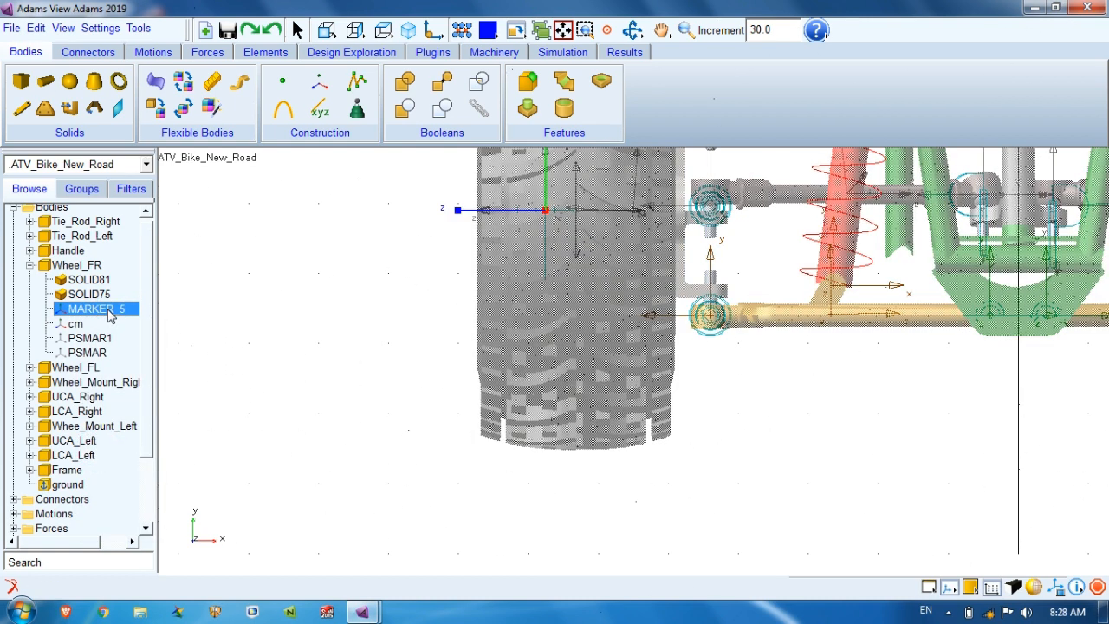
pyautogui.click(75, 325)
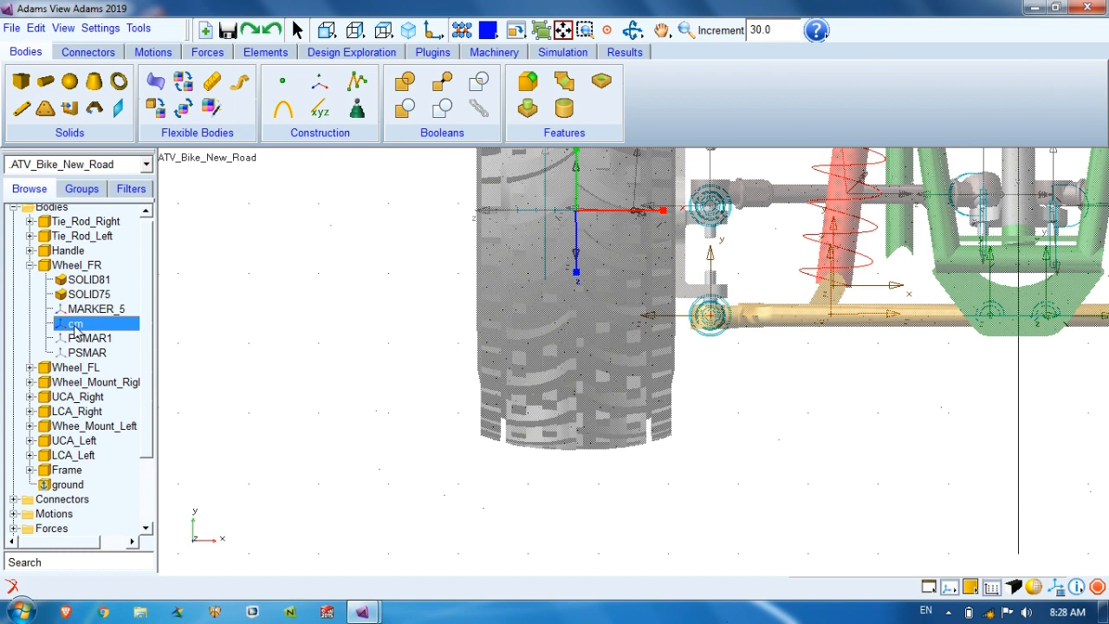
pyautogui.click(87, 309)
pyautogui.rightClick(75, 325)
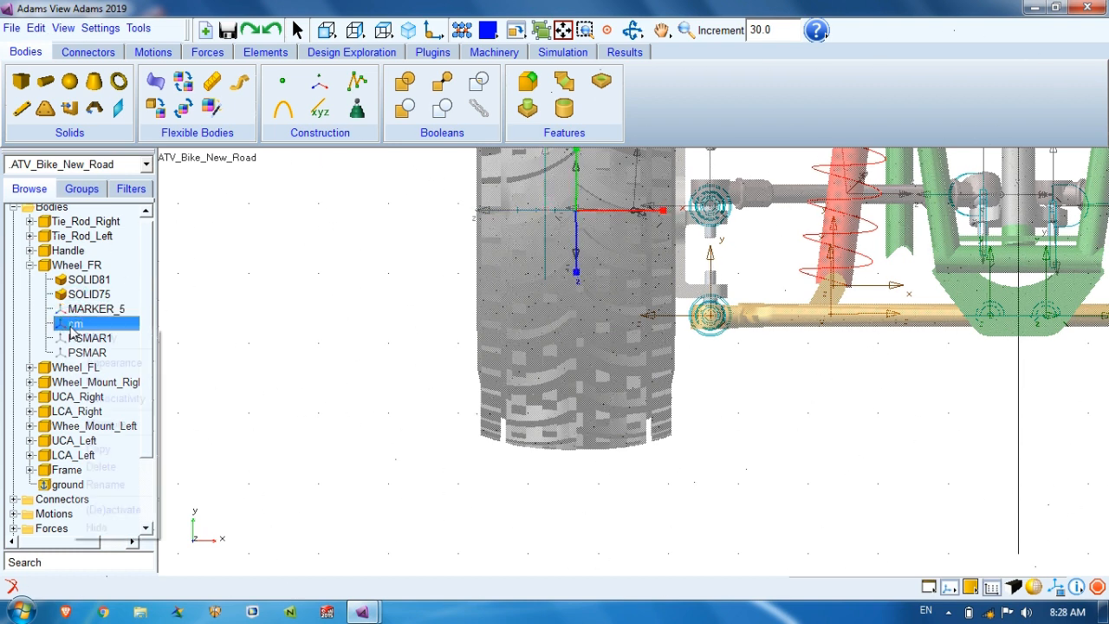
pyautogui.click(109, 449)
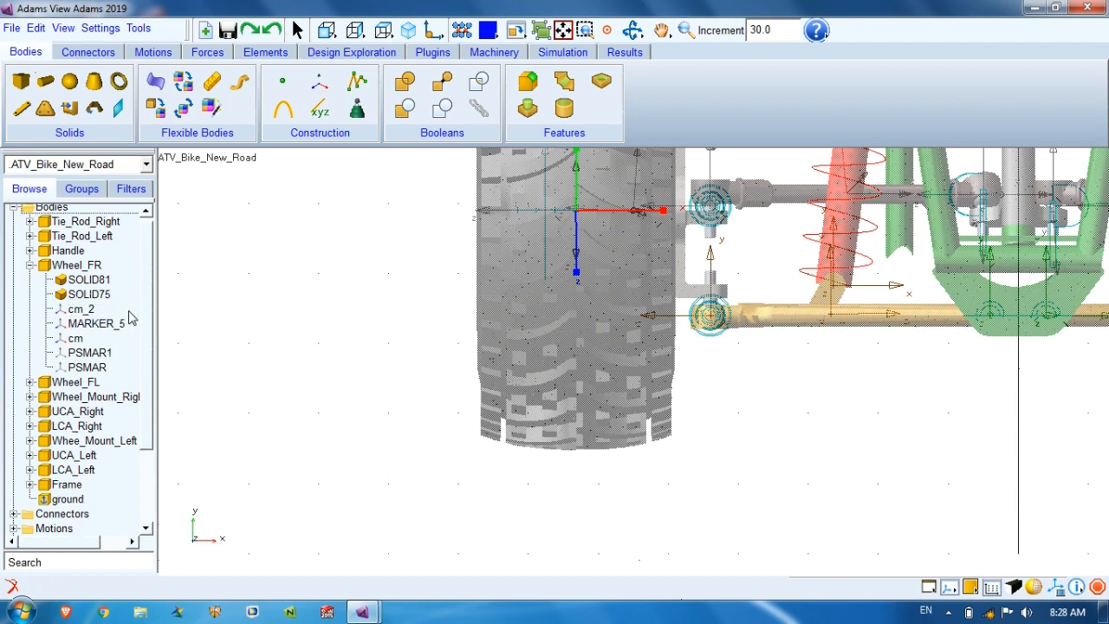
# Rename the copied center-of-mass marker of Wheel_FR as rig_marker
pyautogui.click(91, 312)
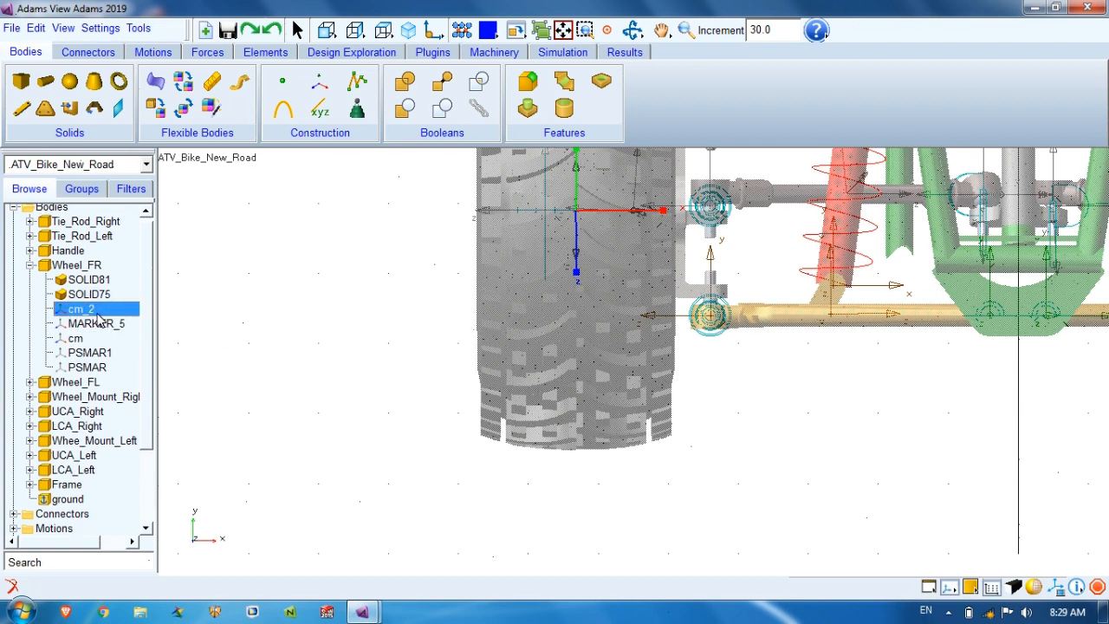
pyautogui.click(97, 312)
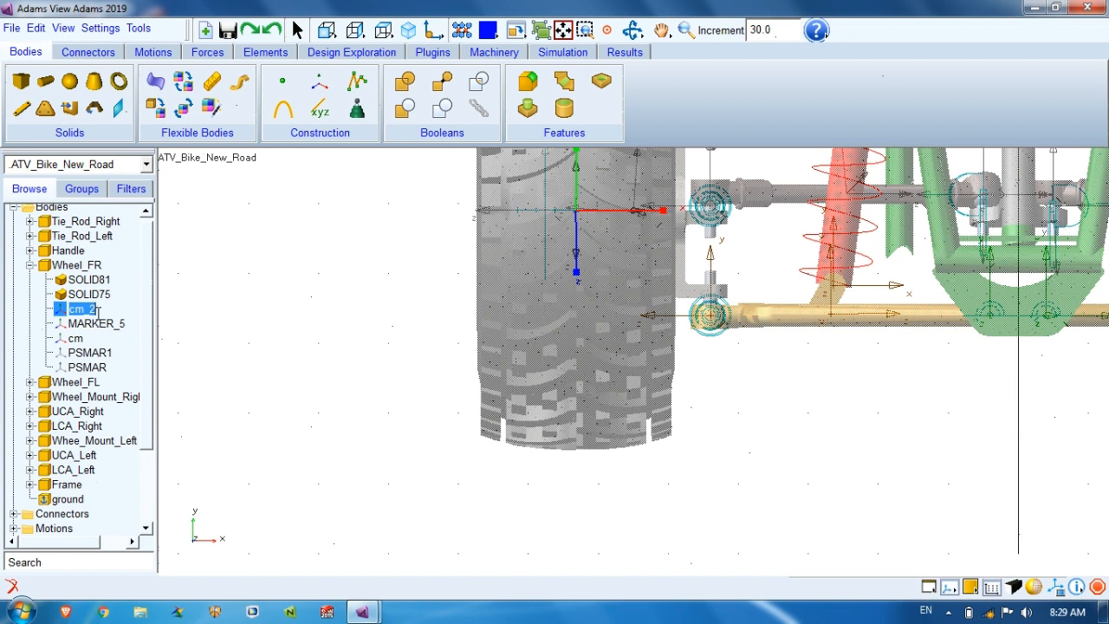
pyautogui.write('r')
pyautogui.press('Return')
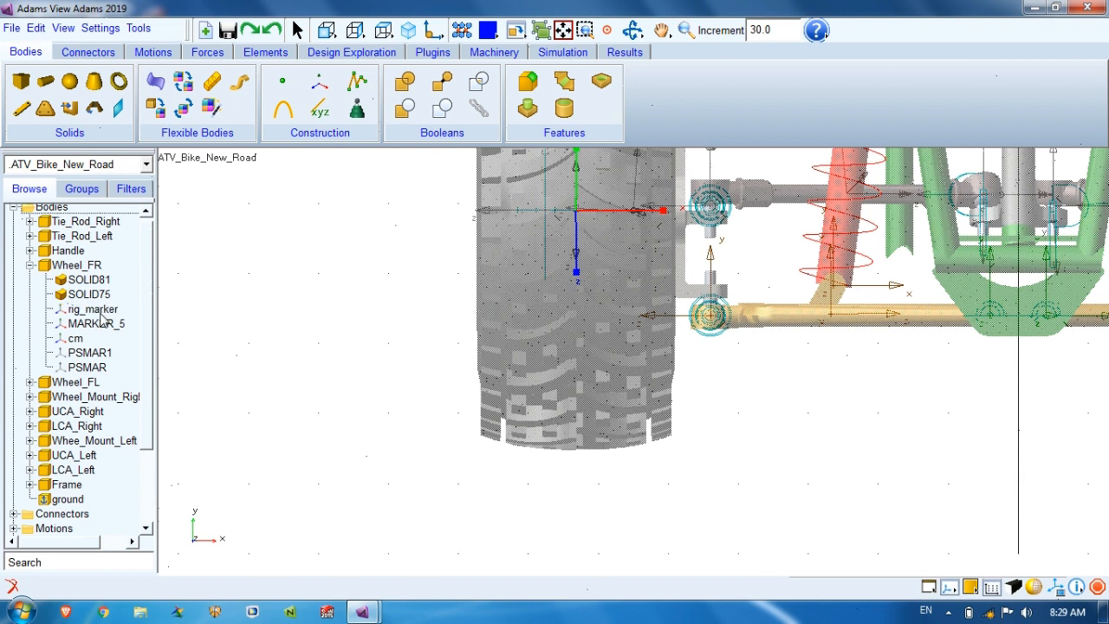
# Set the orientation of Wheel_FR's rig_marker to 0,0,0, apply it and close the marker settings
pyautogui.click(98, 314)
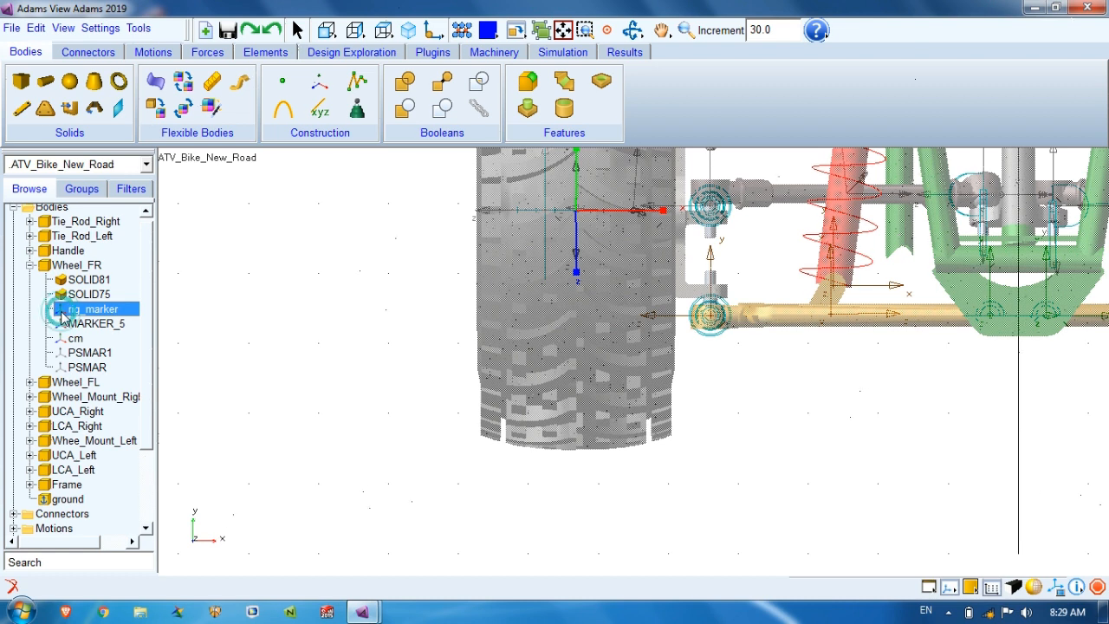
pyautogui.rightClick(64, 312)
pyautogui.click(100, 335)
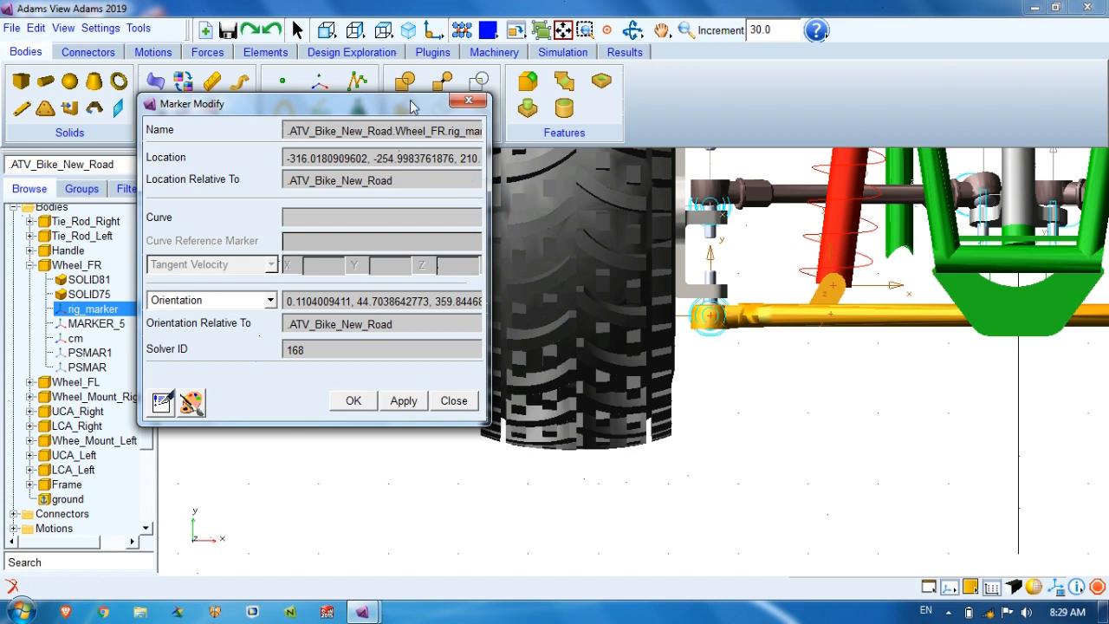
pyautogui.moveTo(415, 104); pyautogui.dragTo(329, 110)
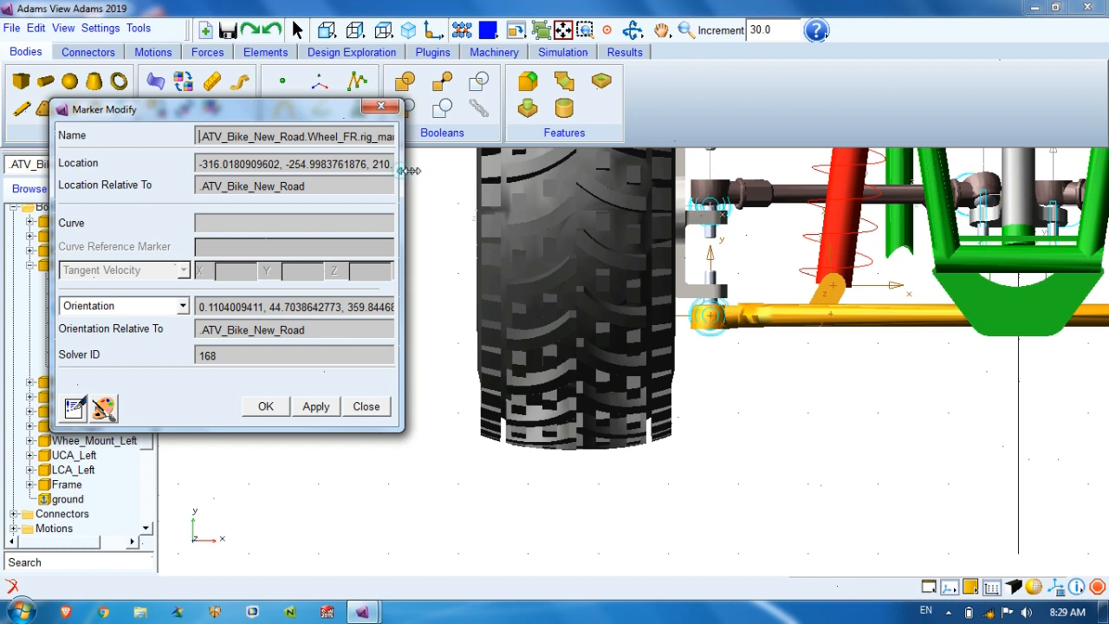
pyautogui.moveTo(403, 176); pyautogui.dragTo(435, 175)
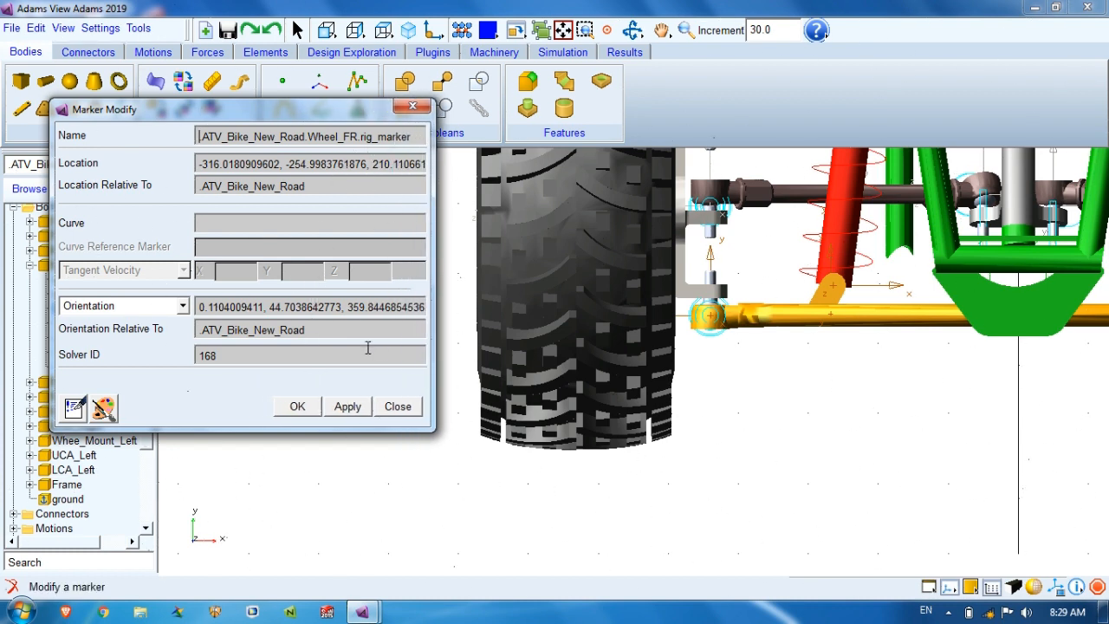
pyautogui.moveTo(434, 312); pyautogui.dragTo(501, 310)
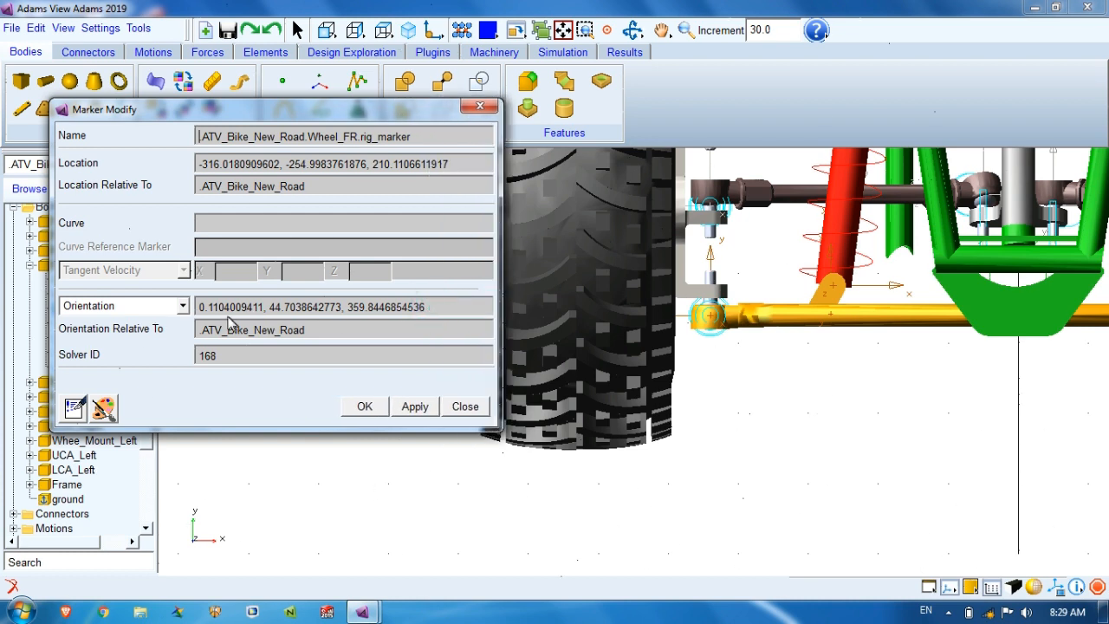
pyautogui.tripleClick(430, 308)
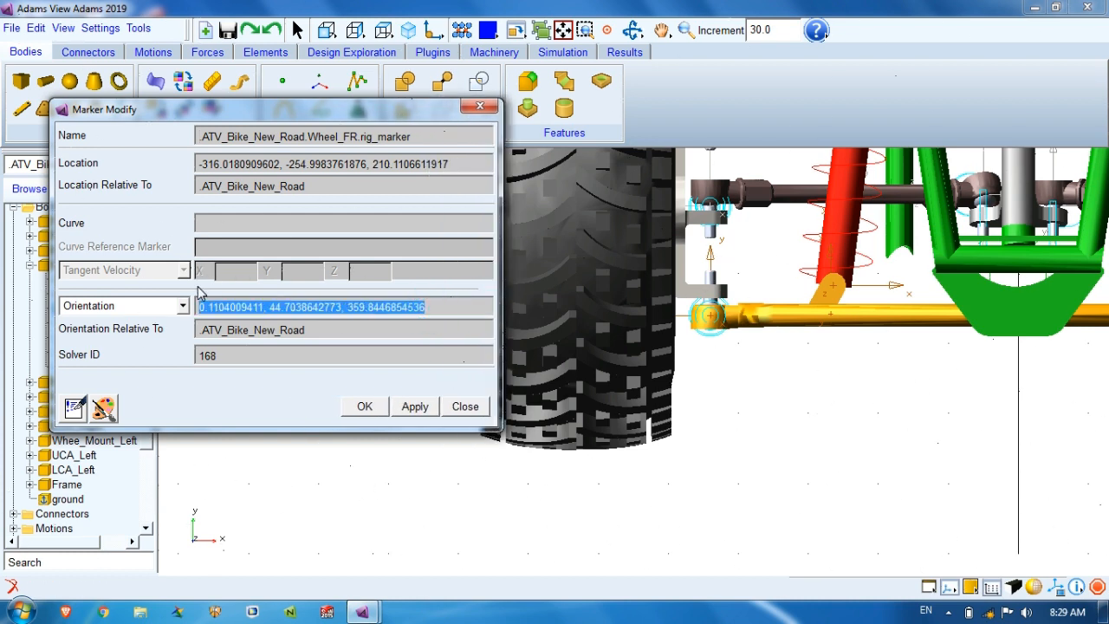
pyautogui.write('0,0,0')
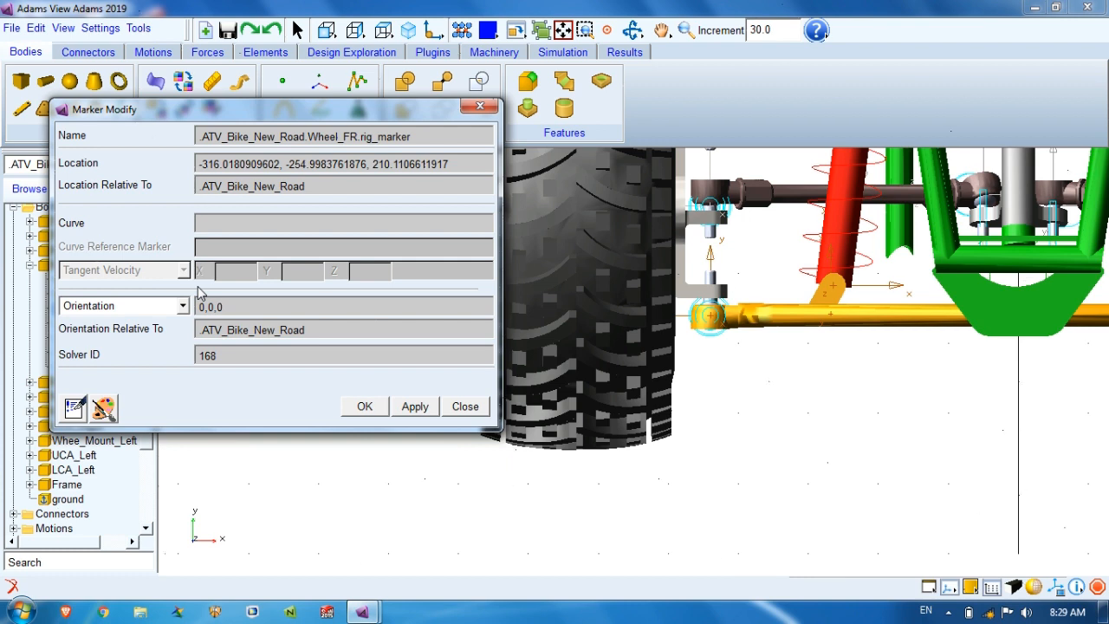
pyautogui.click(409, 407)
pyautogui.moveTo(366, 162); pyautogui.dragTo(292, 161)
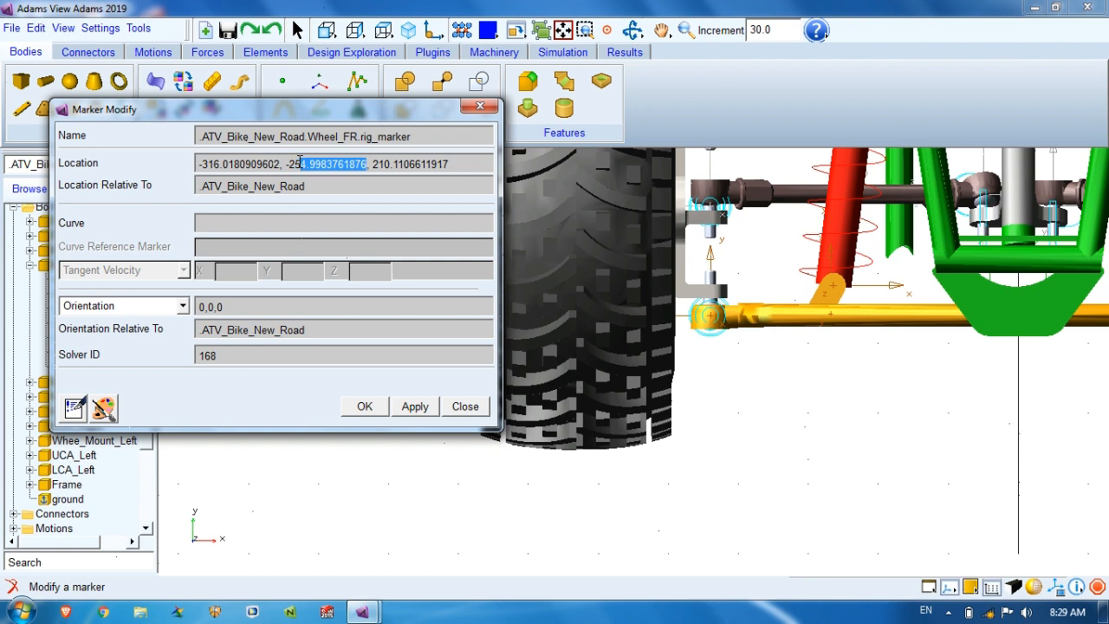
pyautogui.click(479, 105)
# Switch to the completed test-rig model in the other Adams View window and examine the location of Wheel_FR's MARKER_245 at the piston plate
pyautogui.moveTo(361, 611)
pyautogui.click(318, 574)
pyautogui.press('w')
pyautogui.moveTo(568, 230); pyautogui.dragTo(693, 350)
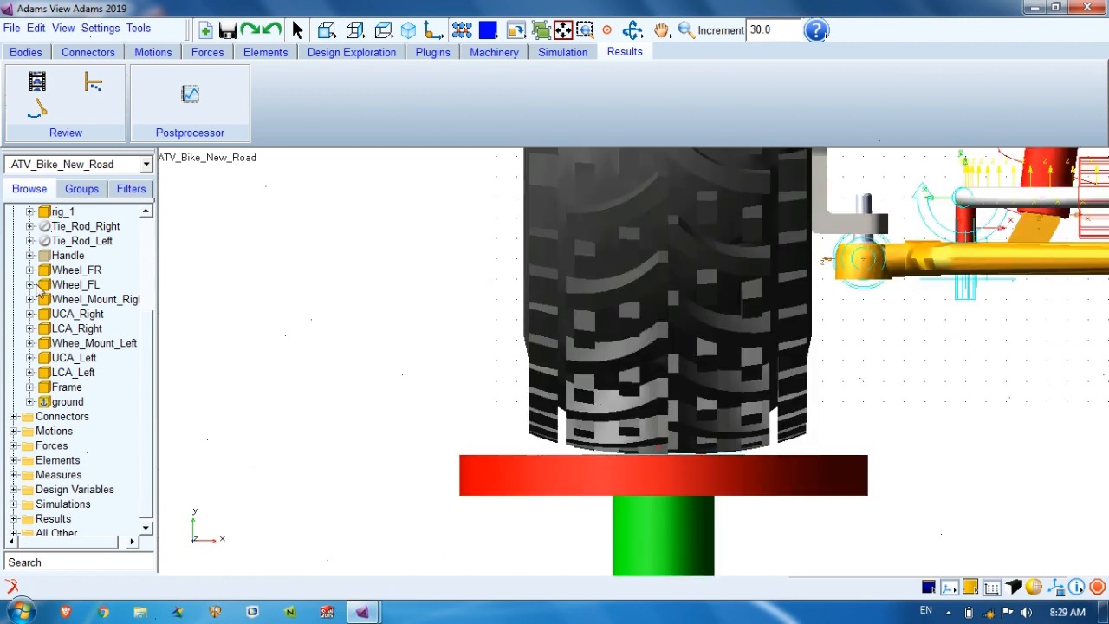
pyautogui.scroll(3, 28, 390)
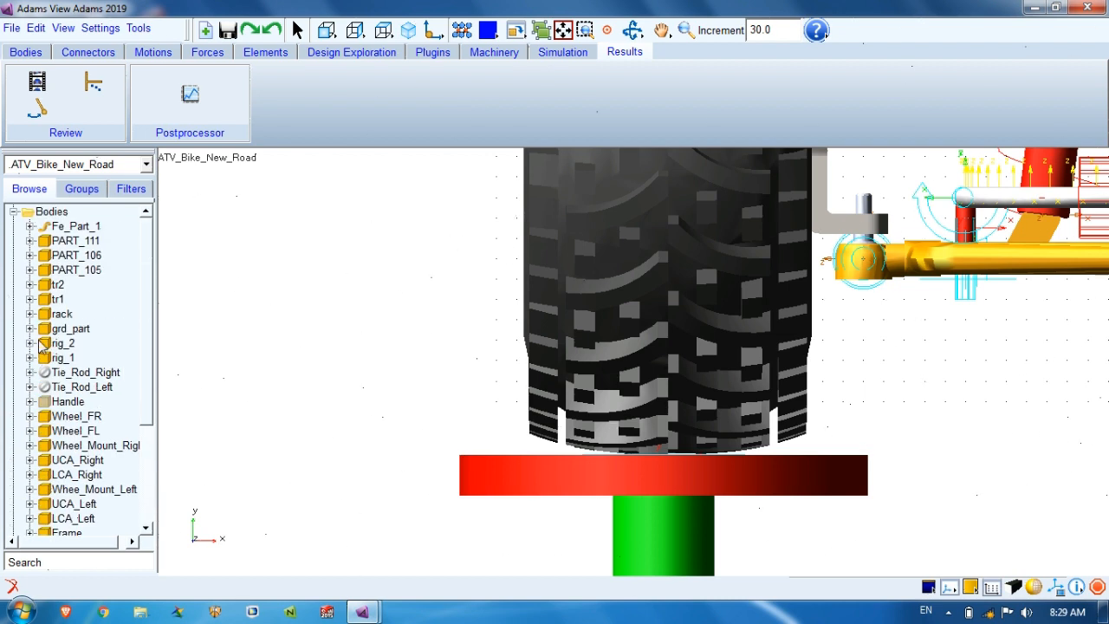
pyautogui.scroll(-1, 63, 357)
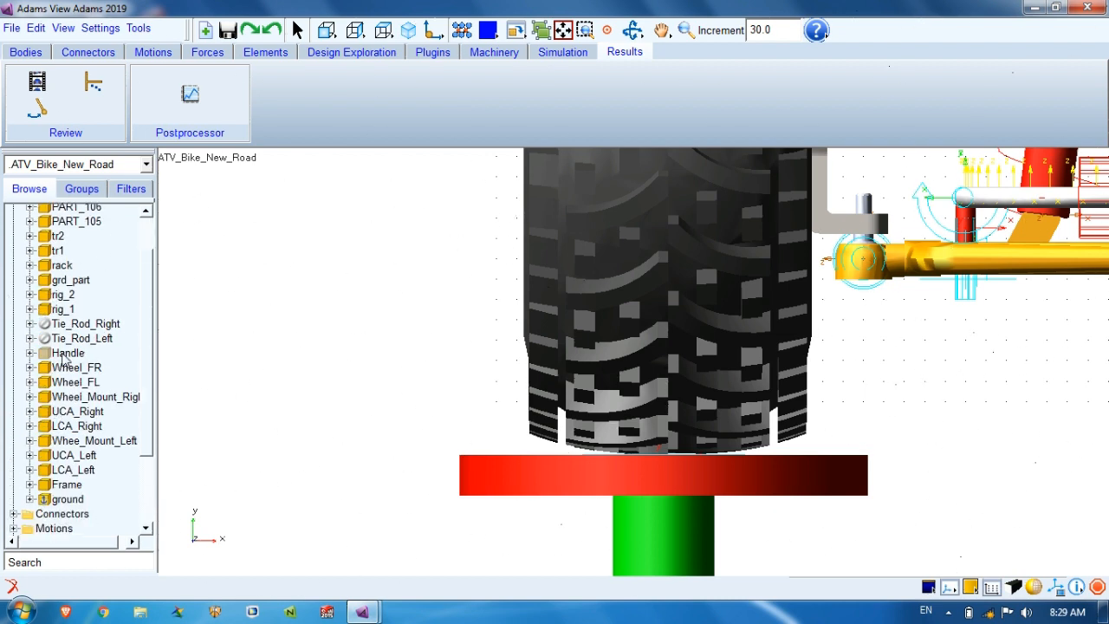
pyautogui.click(67, 368)
pyautogui.click(30, 367)
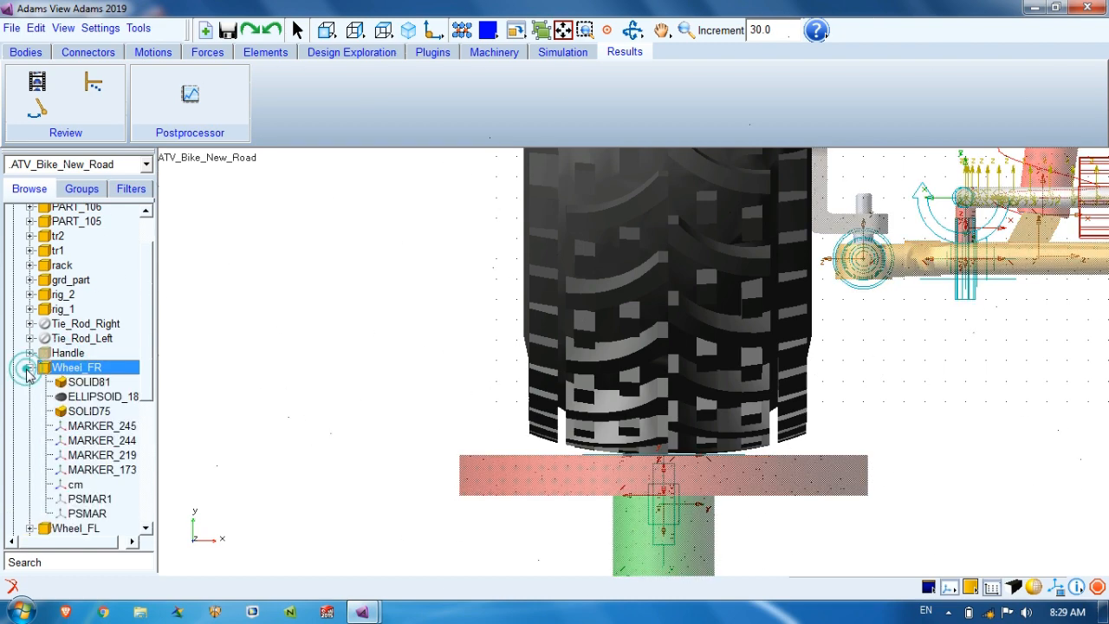
pyautogui.click(101, 426)
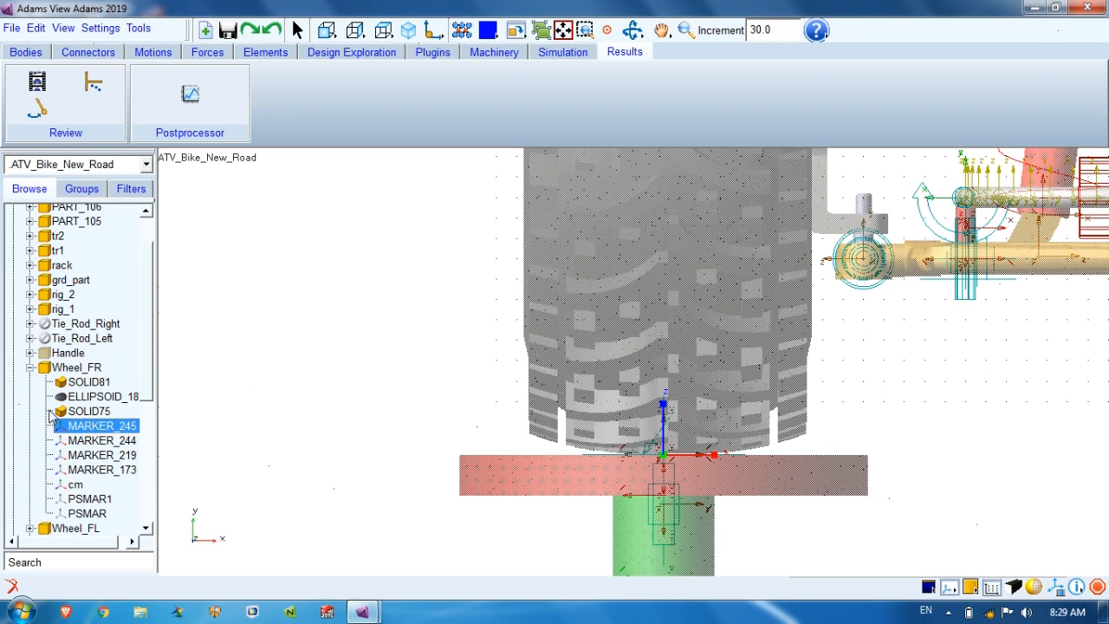
pyautogui.rightClick(67, 428)
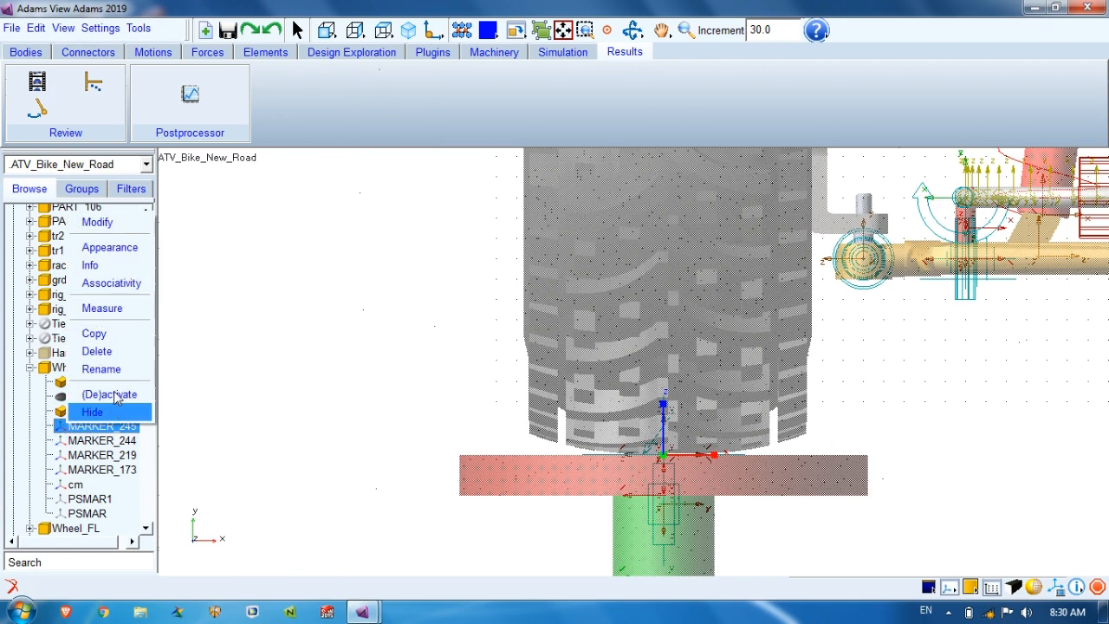
pyautogui.click(97, 221)
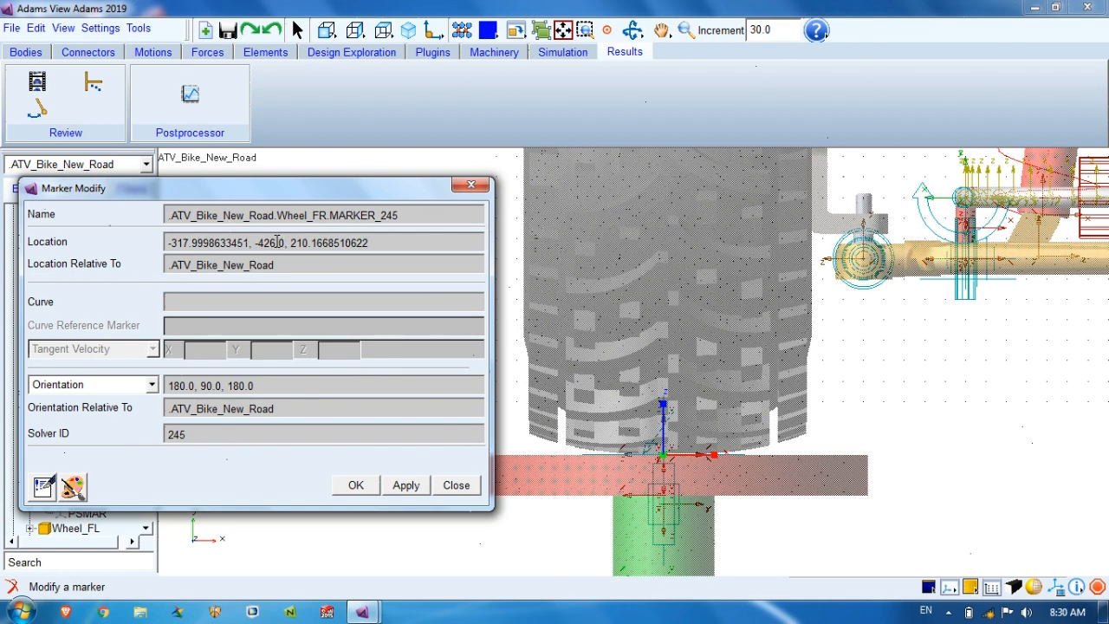
# Switch back to the trimmed model and set the Y location of Wheel_FR's rig_marker to -425
pyautogui.click(362, 611)
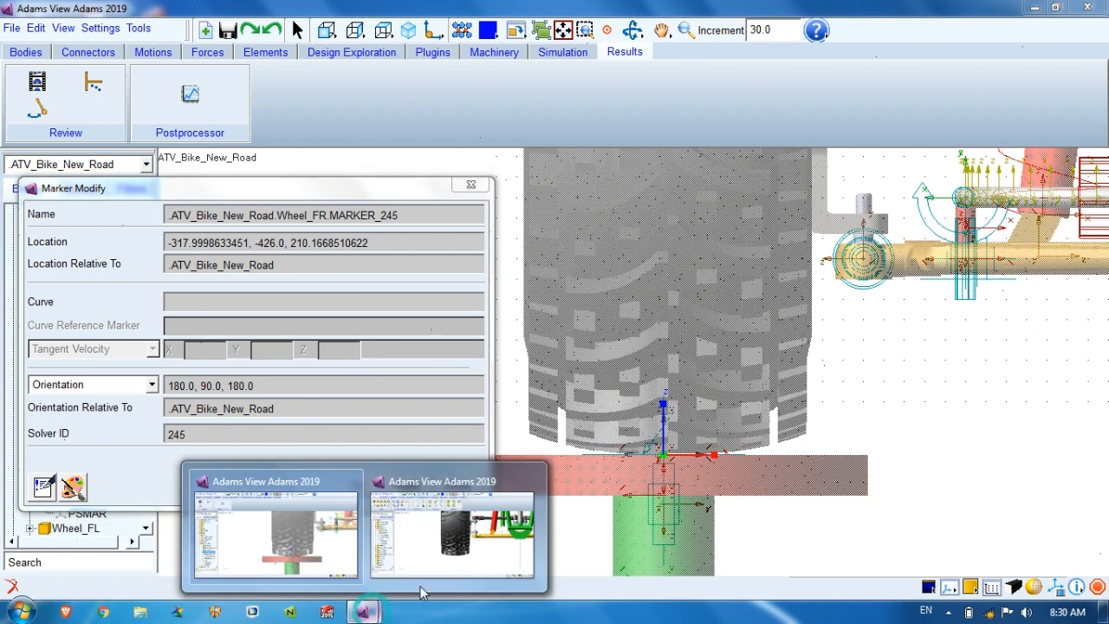
pyautogui.click(459, 539)
pyautogui.click(89, 312)
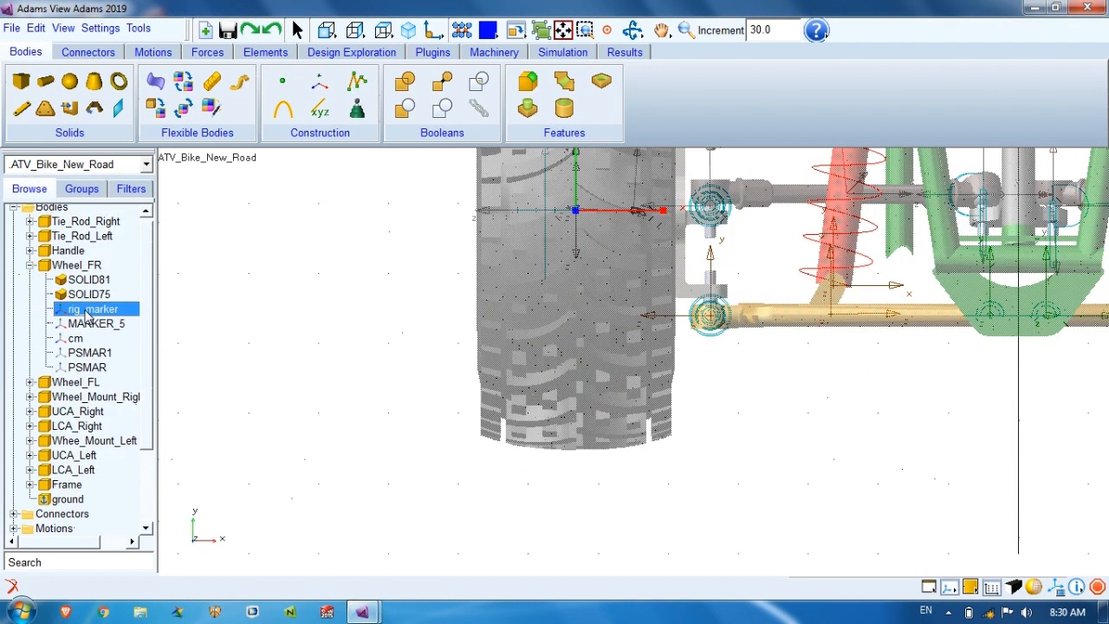
pyautogui.rightClick(134, 312)
pyautogui.click(143, 322)
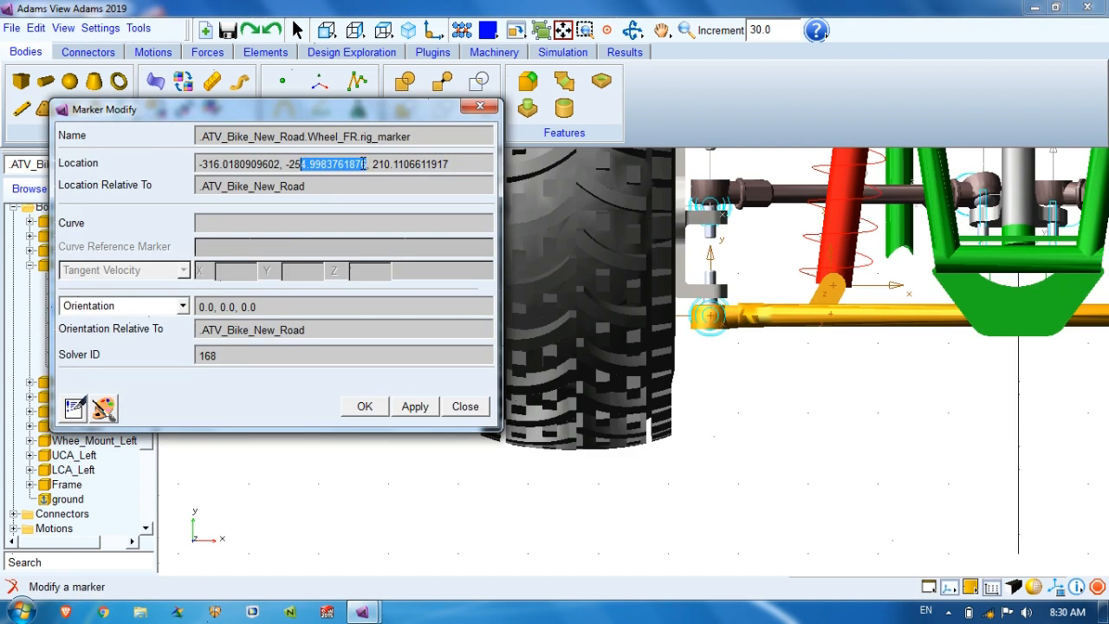
pyautogui.click(369, 170)
pyautogui.press('BackSpace')
pyautogui.press('BackSpace')
pyautogui.press('BackSpace')
pyautogui.press('BackSpace')
pyautogui.press('BackSpace')
pyautogui.press('BackSpace')
pyautogui.press('BackSpace')
pyautogui.press('BackSpace')
pyautogui.press('BackSpace')
pyautogui.press('BackSpace')
pyautogui.press('BackSpace')
pyautogui.press('BackSpace')
pyautogui.press('BackSpace')
pyautogui.press('BackSpace')
pyautogui.write('425')
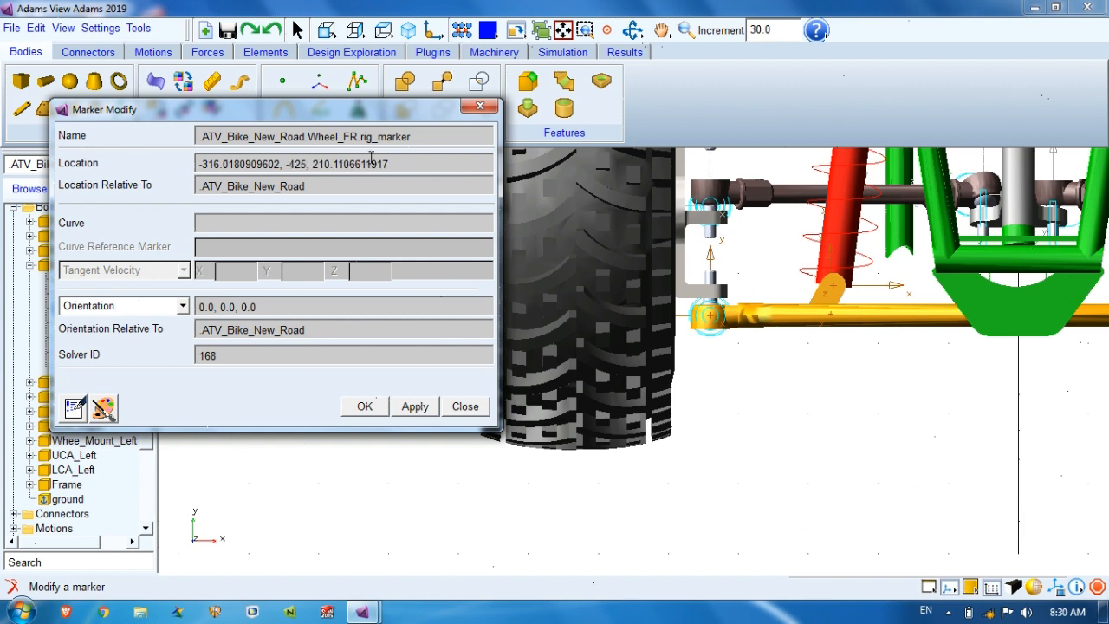
pyautogui.click(424, 413)
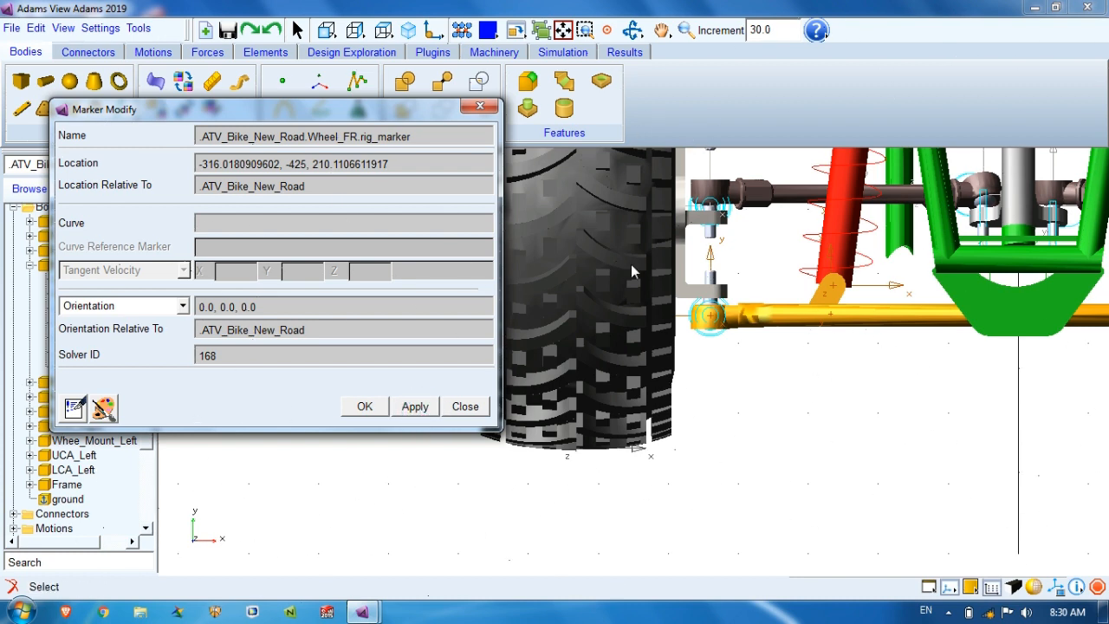
pyautogui.click(463, 406)
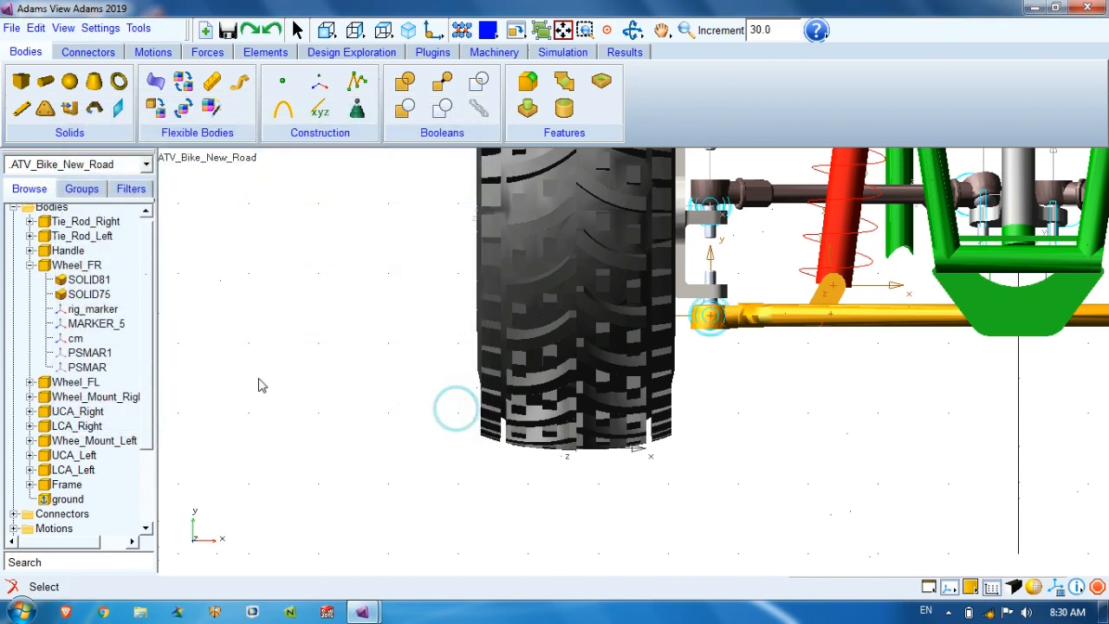
# Highlight rig_marker and inspect its position closely at the lowest point of the front wheel's tire
pyautogui.click(91, 309)
pyautogui.press('w')
pyautogui.moveTo(522, 394); pyautogui.dragTo(648, 492)
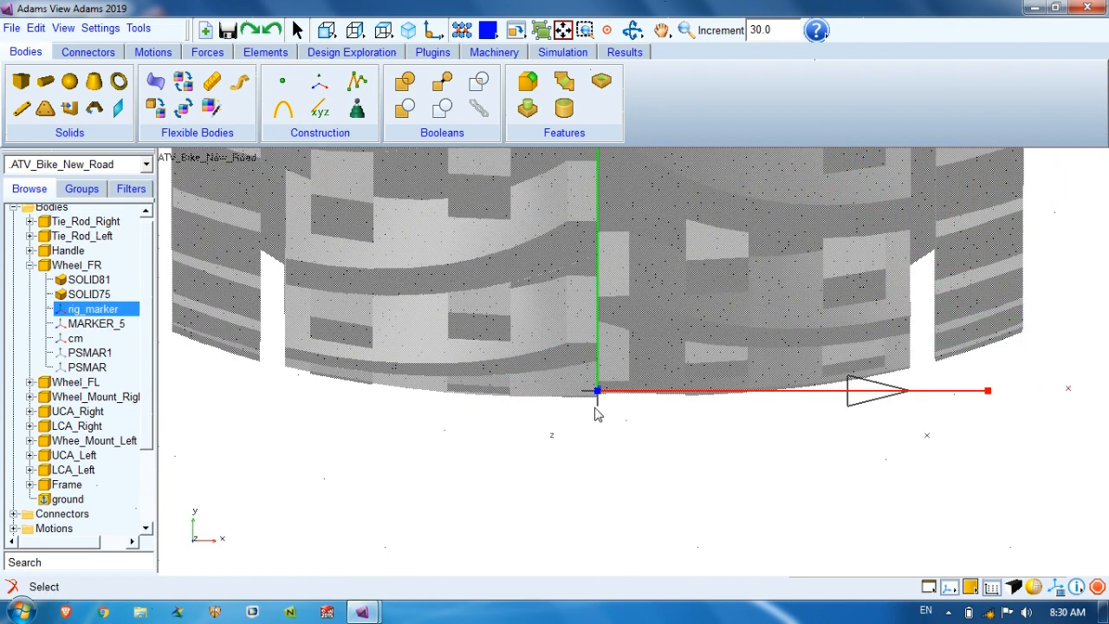
# Set the Y location of Wheel_FR's rig_marker to -426 and apply it
pyautogui.press('w')
pyautogui.moveTo(596, 398); pyautogui.dragTo(654, 436)
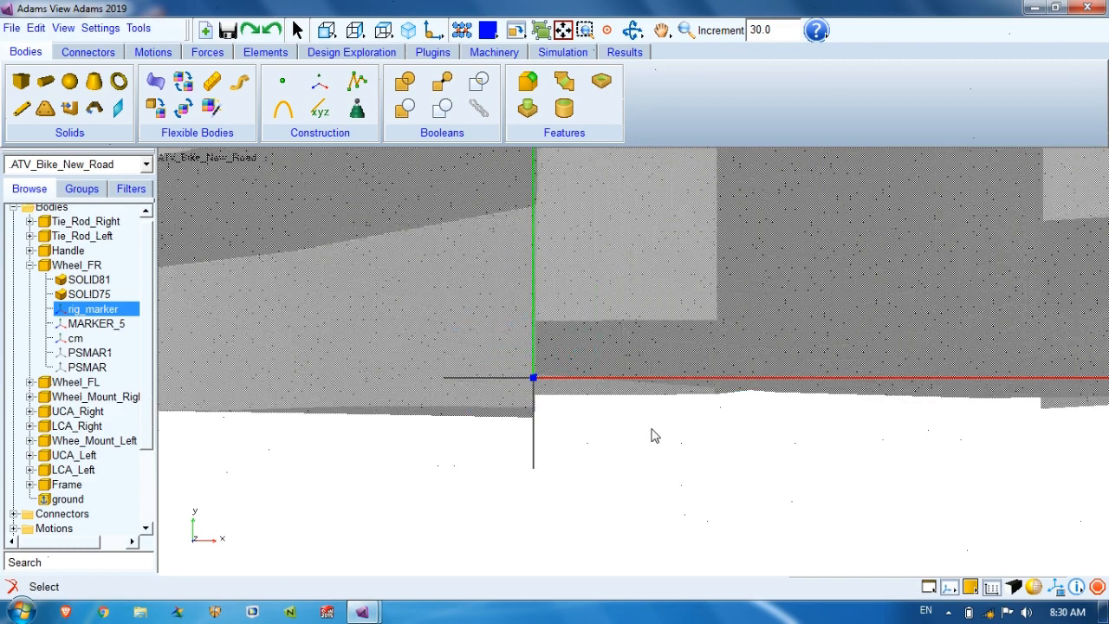
pyautogui.rightClick(87, 311)
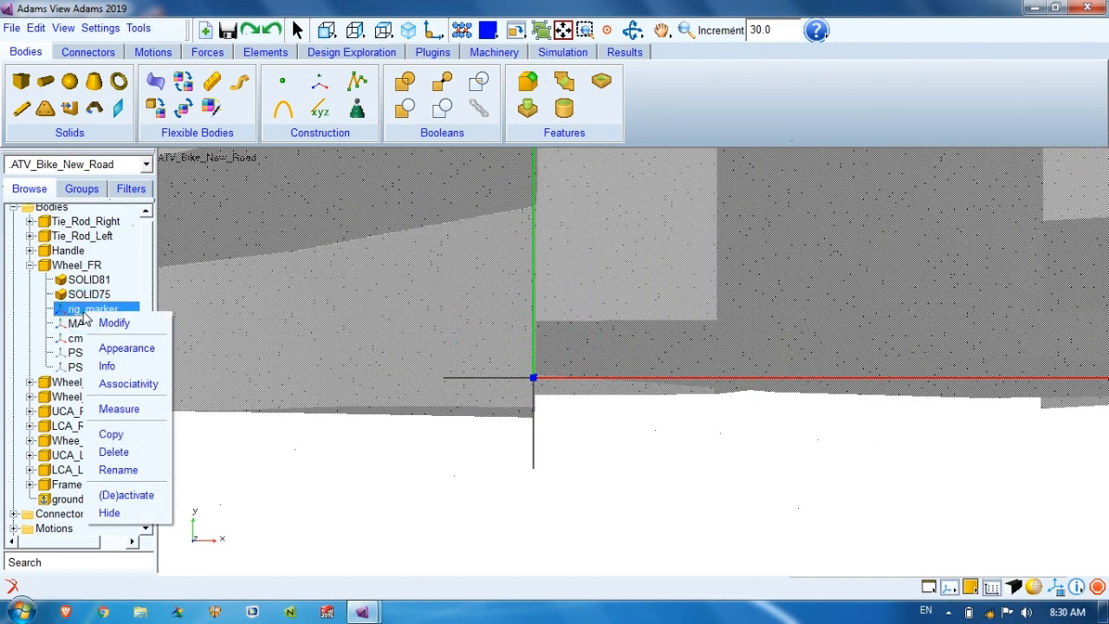
pyautogui.click(113, 323)
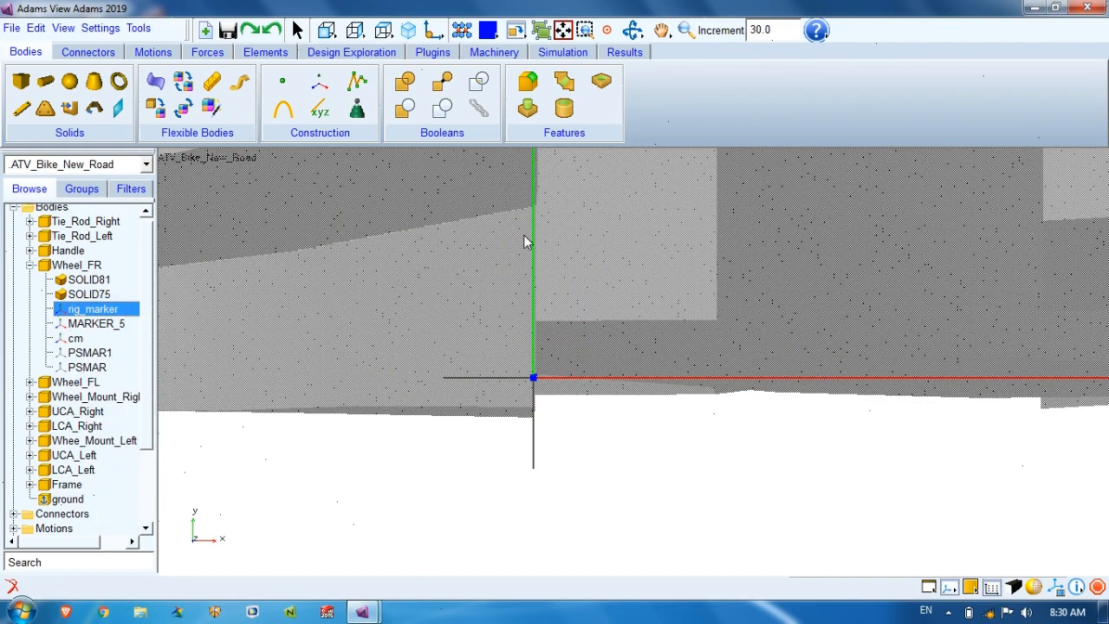
pyautogui.click(305, 161)
pyautogui.press('BackSpace')
pyautogui.write('6')
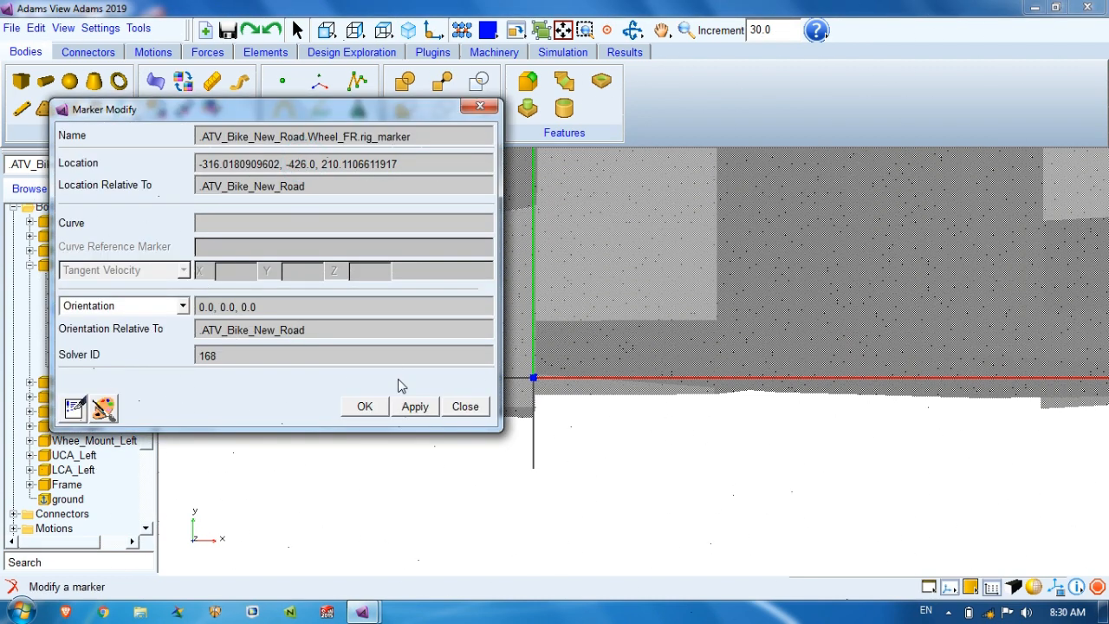
pyautogui.click(412, 405)
pyautogui.click(363, 406)
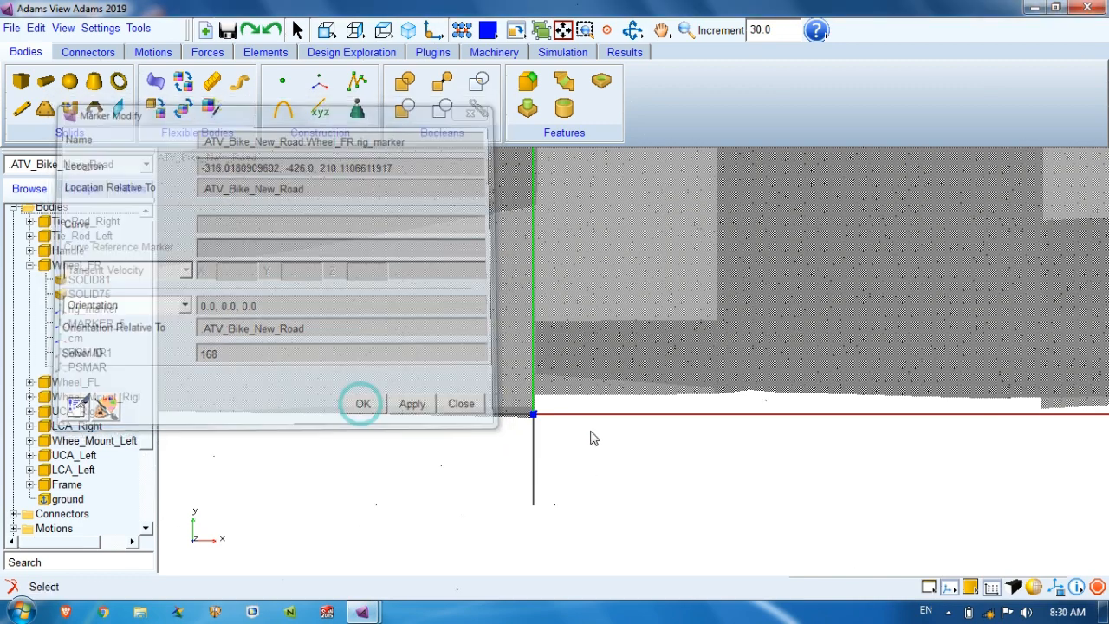
# Make a copy of the cm marker belonging to the opposite front wheel, Wheel_FL
pyautogui.press('z')
pyautogui.moveTo(706, 399); pyautogui.dragTo(699, 505)
pyautogui.moveTo(801, 396); pyautogui.dragTo(770, 453)
pyautogui.press('t')
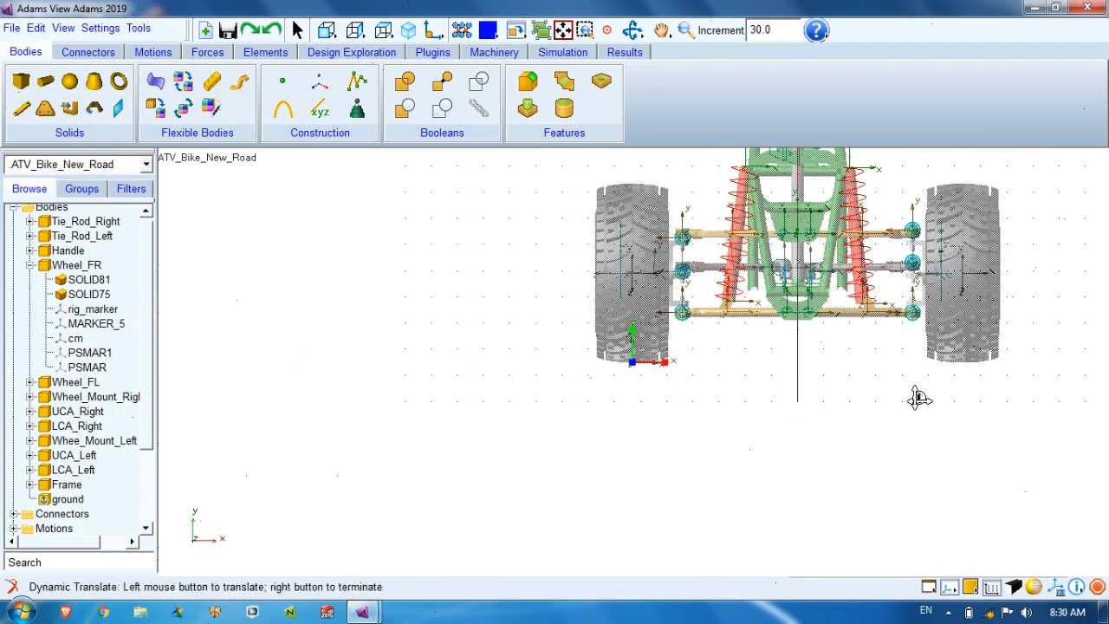
pyautogui.moveTo(919, 397); pyautogui.dragTo(645, 443)
pyautogui.press('w')
pyautogui.moveTo(665, 279); pyautogui.dragTo(732, 354)
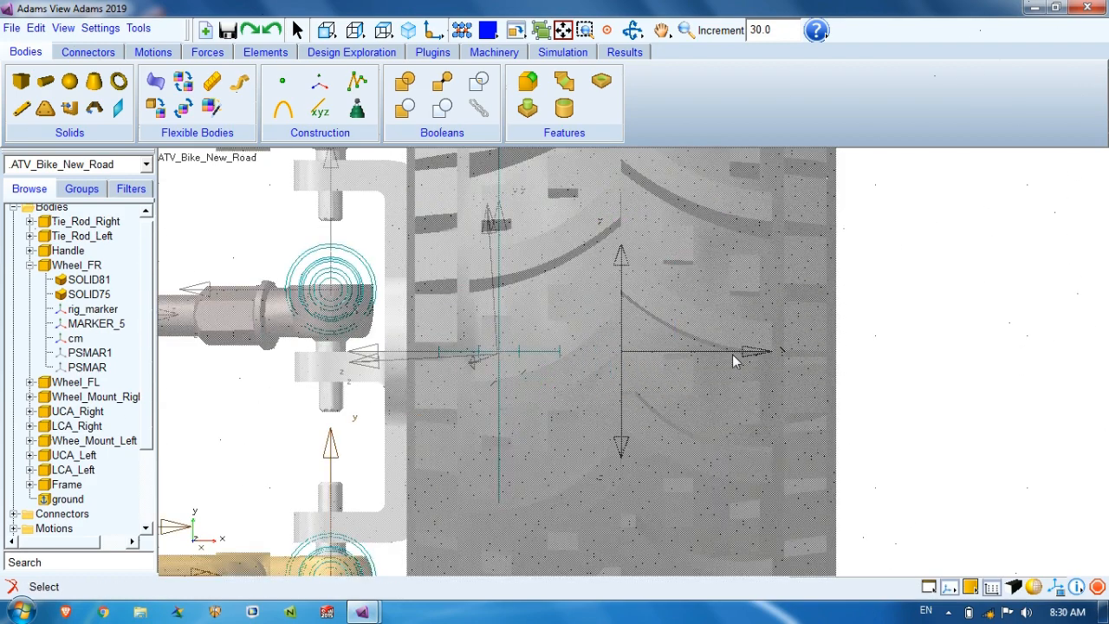
pyautogui.click(30, 265)
pyautogui.click(31, 280)
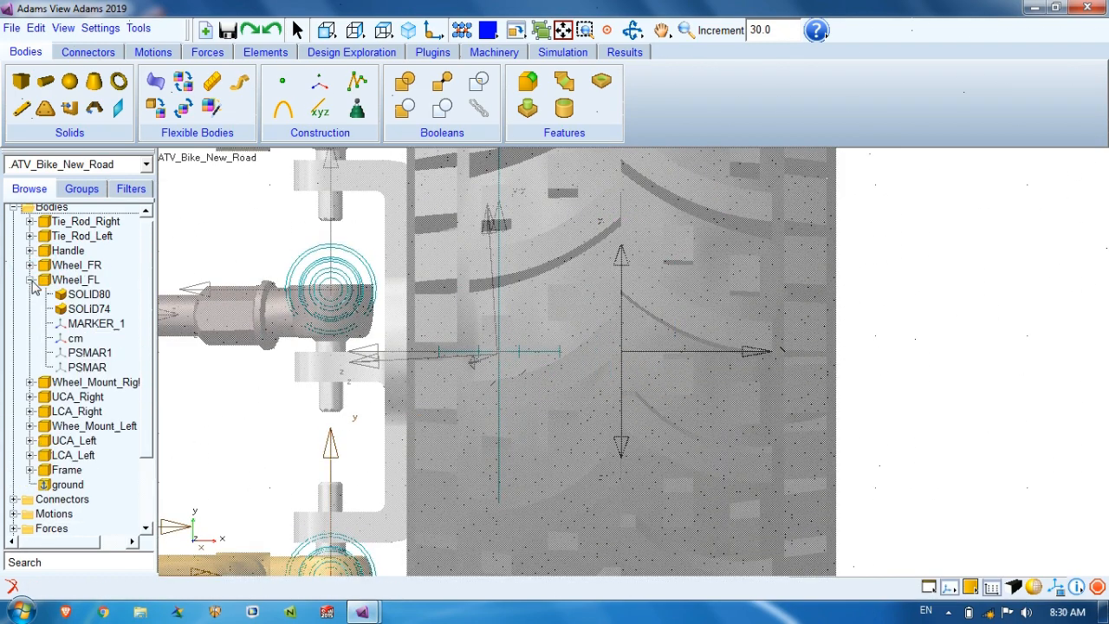
pyautogui.rightClick(74, 340)
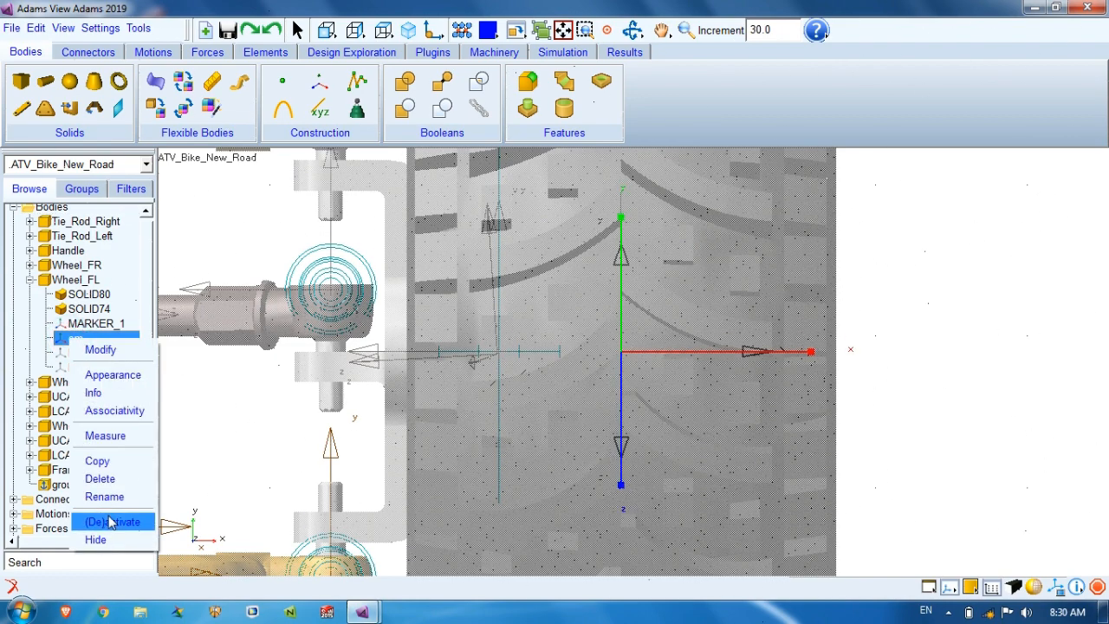
pyautogui.click(99, 463)
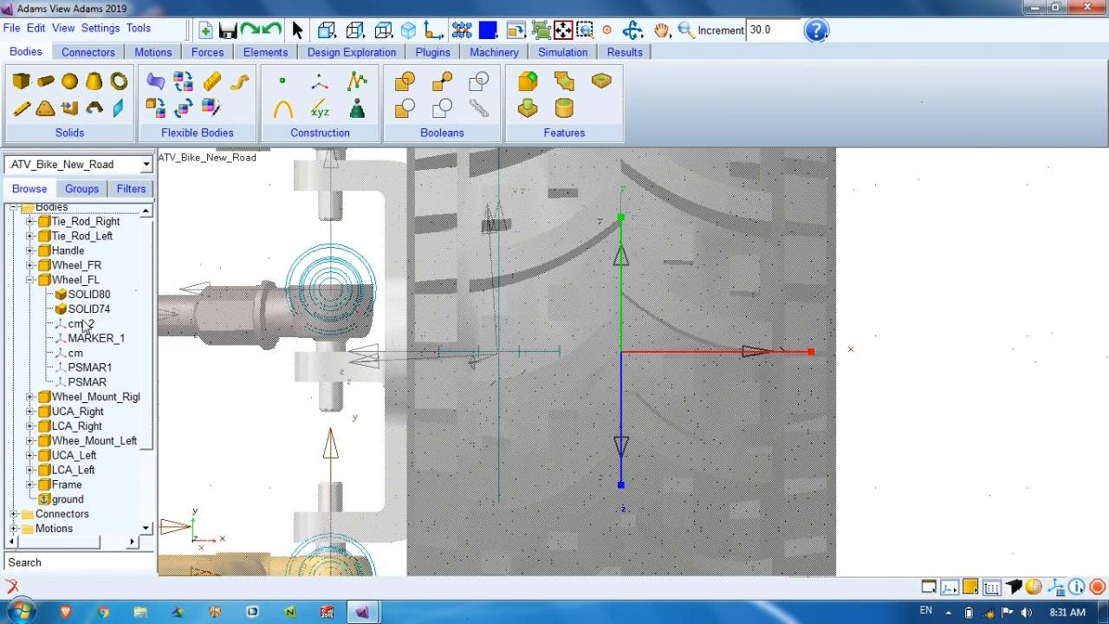
# Rename the copied marker under Wheel_FL to rig_marker
pyautogui.click(83, 324)
pyautogui.click(87, 323)
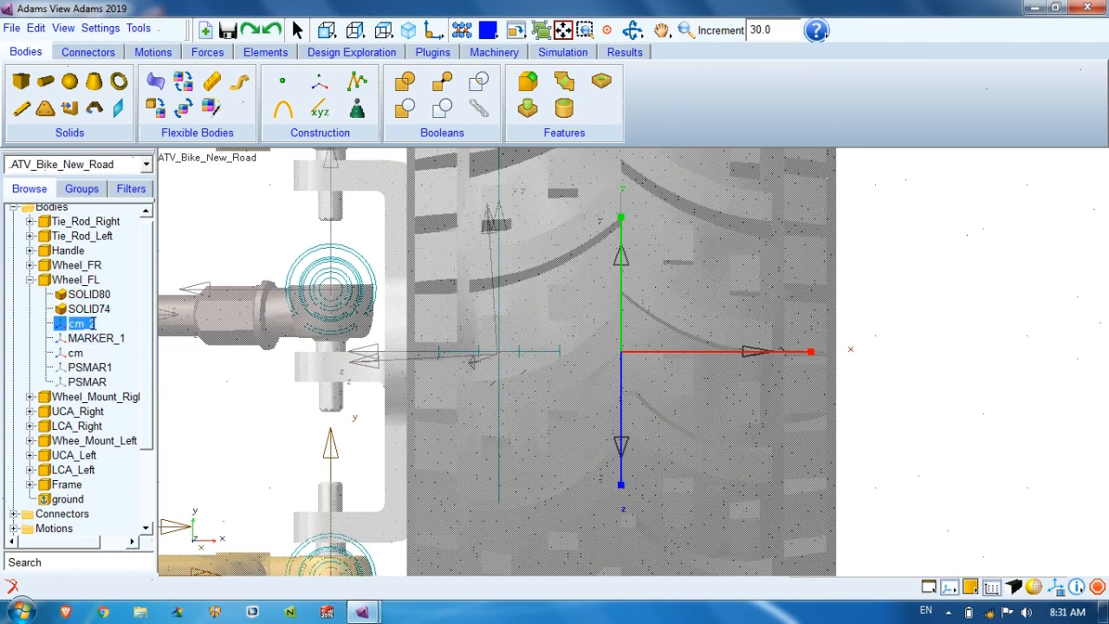
pyautogui.write('n')
pyautogui.press('Return')
# Set the Y location of Wheel_FL's rig_marker to -426, keeping its X and Z coordinates
pyautogui.rightClick(97, 325)
pyautogui.click(121, 337)
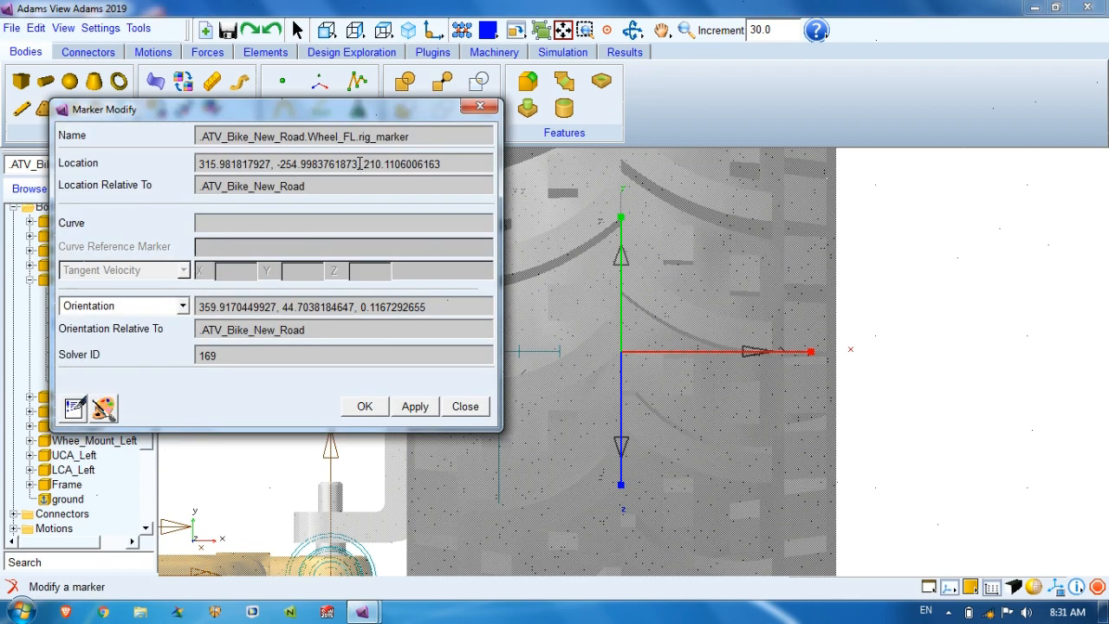
pyautogui.moveTo(330, 164); pyautogui.dragTo(287, 164)
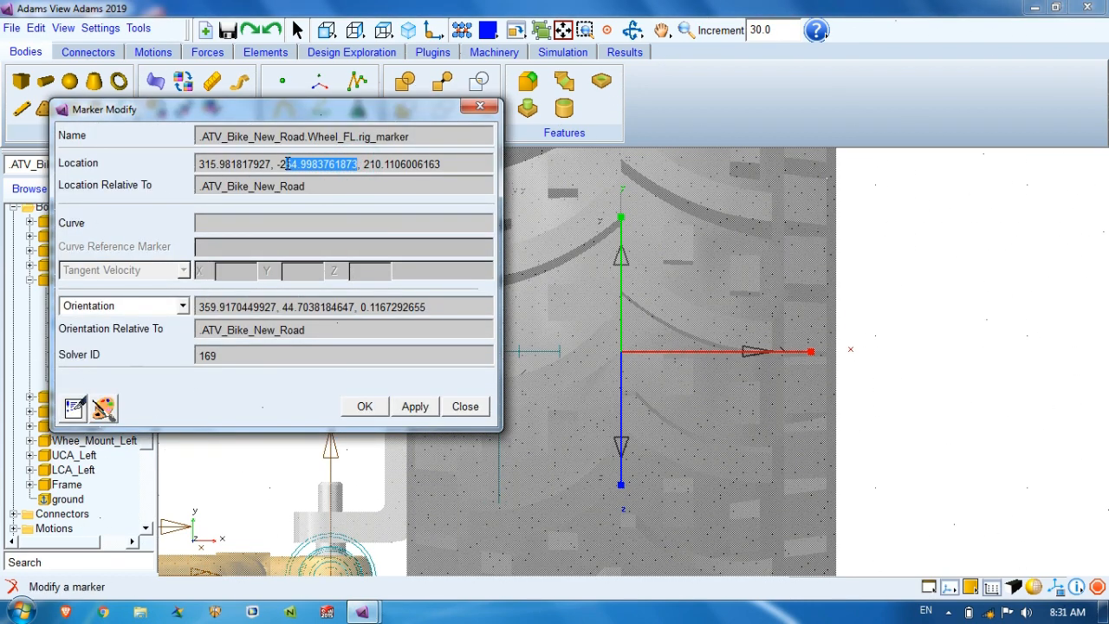
pyautogui.press('BackSpace')
pyautogui.press('BackSpace')
pyautogui.write('426')
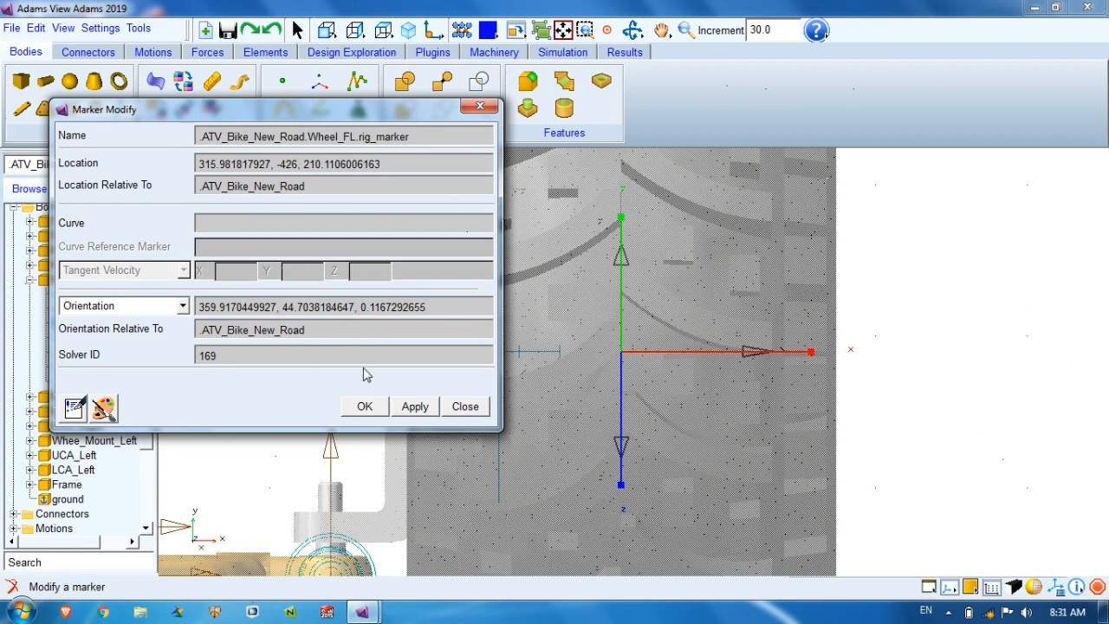
pyautogui.click(415, 406)
pyautogui.click(365, 408)
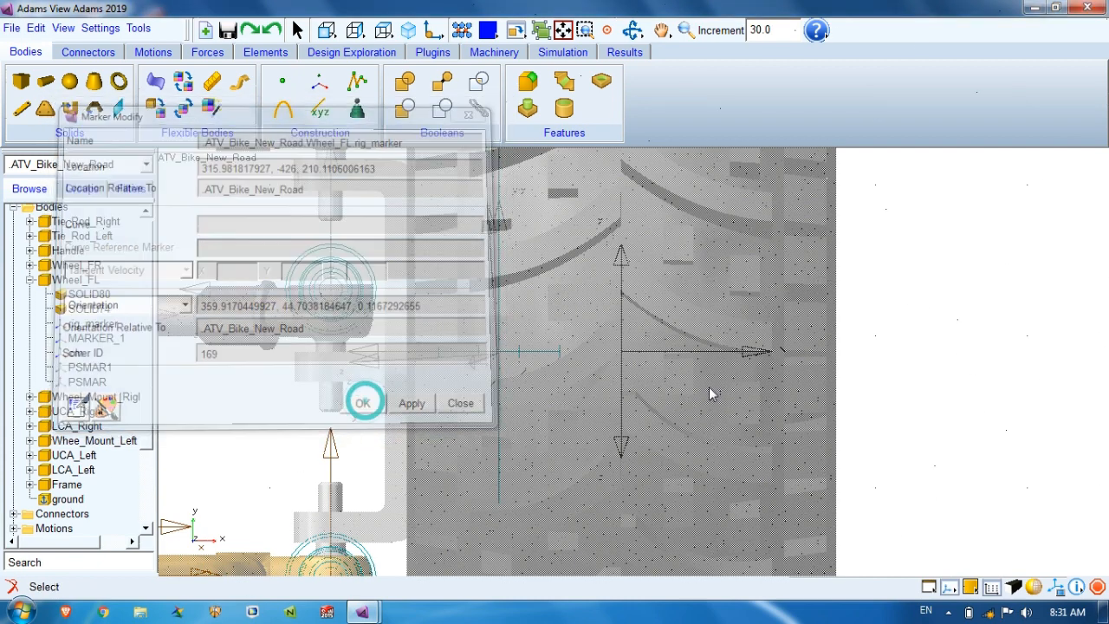
# Set the orientation of Wheel_FL's rig_marker to 0,0,0 and apply it
pyautogui.press('z')
pyautogui.moveTo(794, 346); pyautogui.dragTo(801, 395)
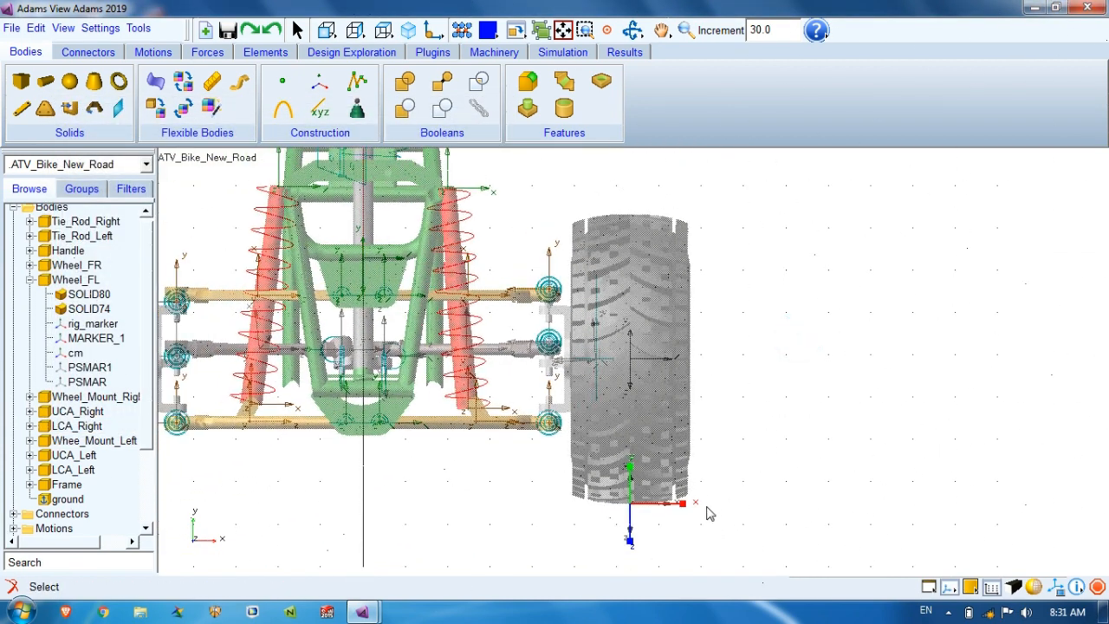
pyautogui.press('t')
pyautogui.moveTo(706, 500); pyautogui.dragTo(688, 406)
pyautogui.press('e')
pyautogui.press('w')
pyautogui.moveTo(569, 351); pyautogui.dragTo(667, 471)
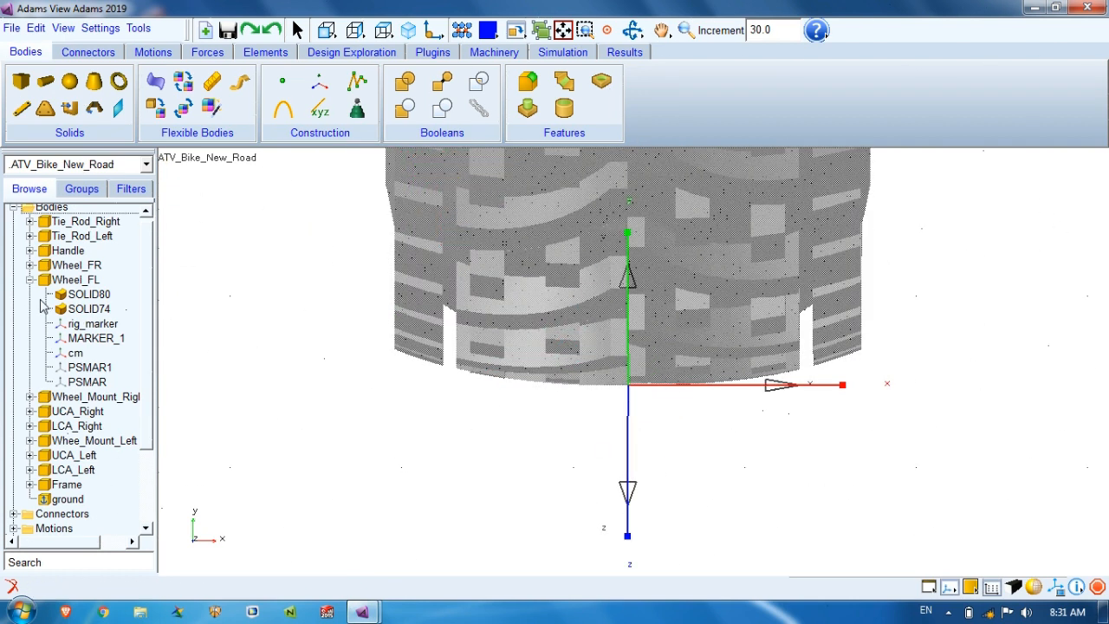
pyautogui.rightClick(91, 326)
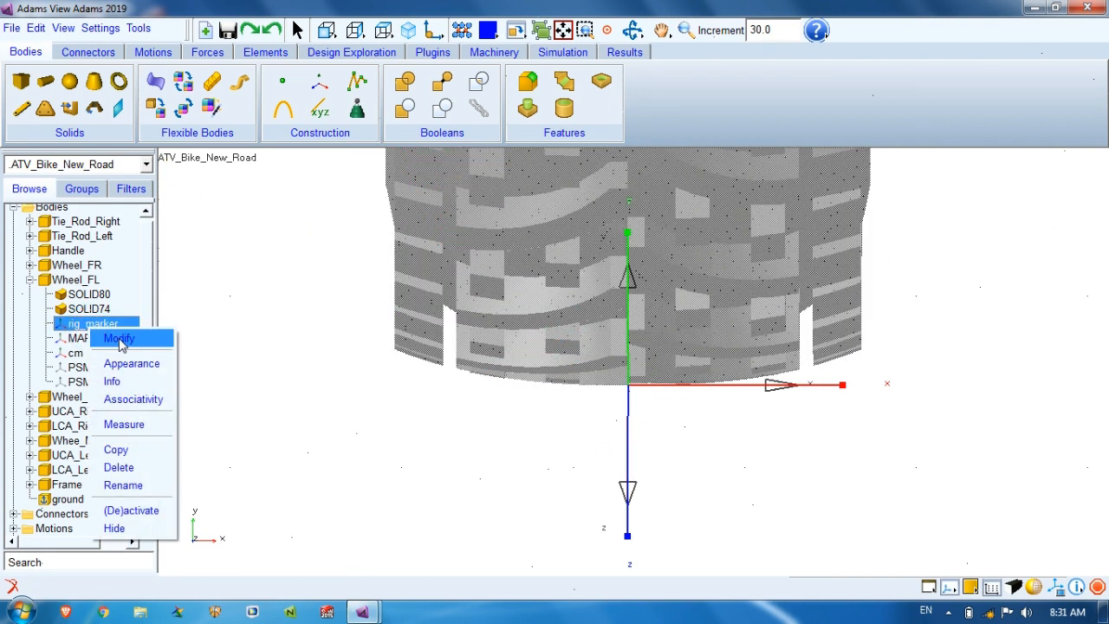
pyautogui.press('Escape')
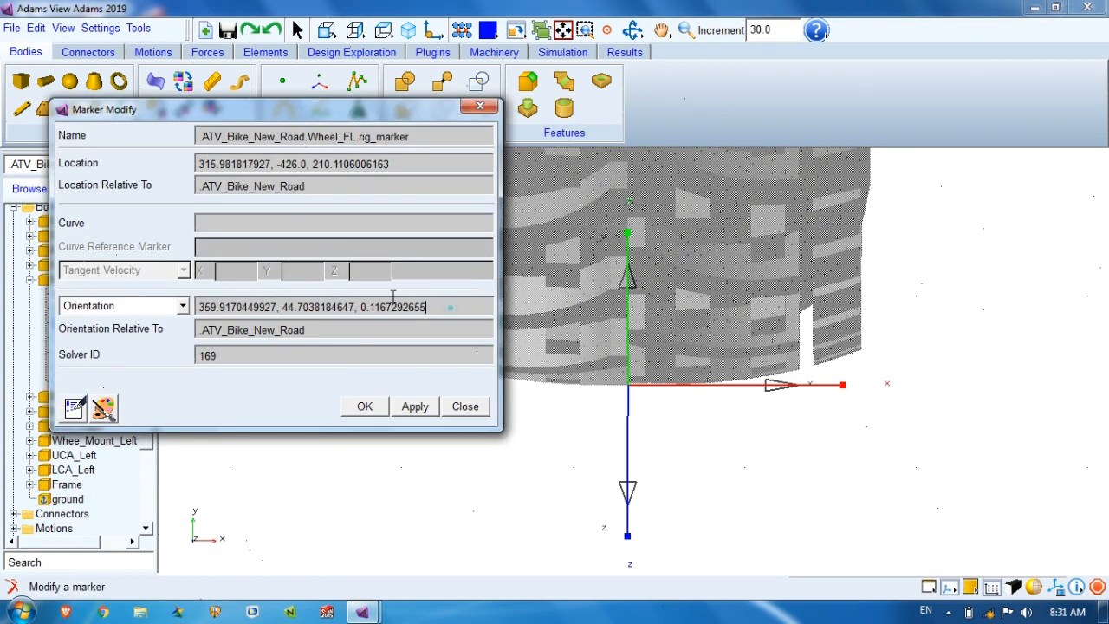
pyautogui.moveTo(450, 308); pyautogui.dragTo(144, 275)
pyautogui.write('0,0,0')
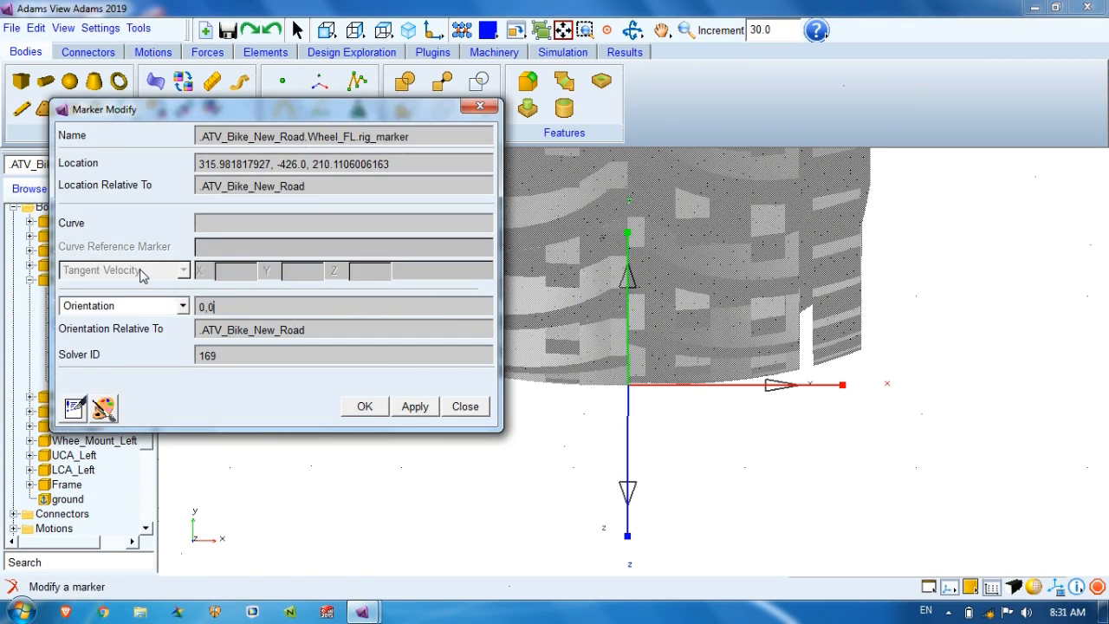
pyautogui.click(410, 407)
pyautogui.click(371, 414)
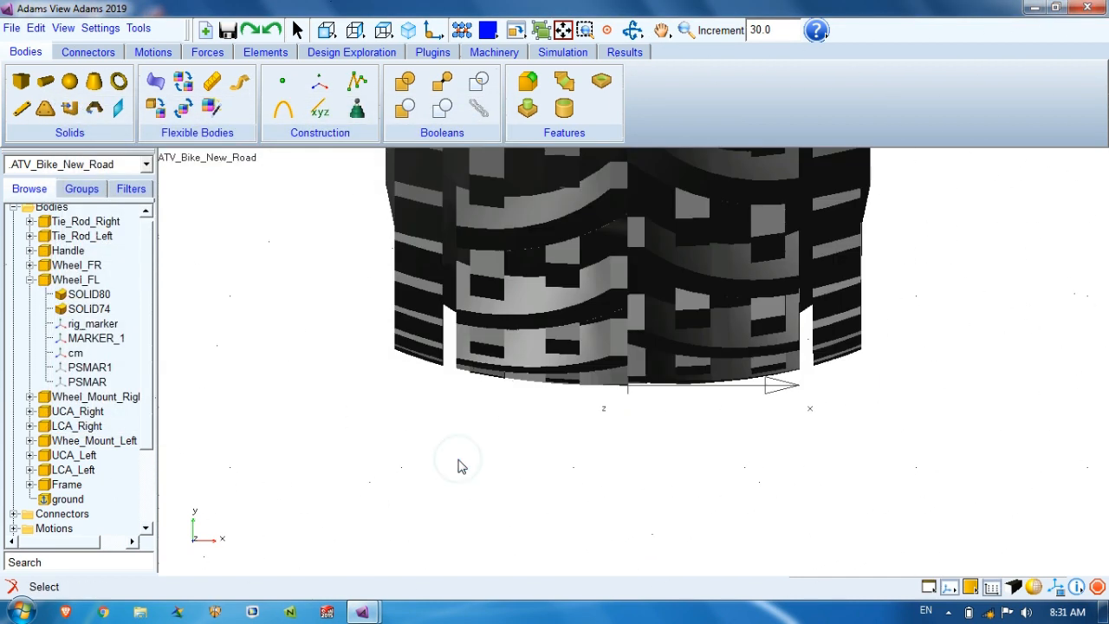
# Create a cylinder as a new part, starting at Wheel_FR's rig_marker and extending downward below the tire
pyautogui.press('z')
pyautogui.moveTo(555, 458); pyautogui.dragTo(842, 444)
pyautogui.press('t')
pyautogui.press('t')
pyautogui.moveTo(362, 433); pyautogui.dragTo(658, 424)
pyautogui.press('t')
pyautogui.moveTo(426, 390); pyautogui.dragTo(658, 397)
pyautogui.press('w')
pyautogui.moveTo(325, 325); pyautogui.dragTo(542, 446)
pyautogui.press('z')
pyautogui.moveTo(564, 403); pyautogui.dragTo(556, 449)
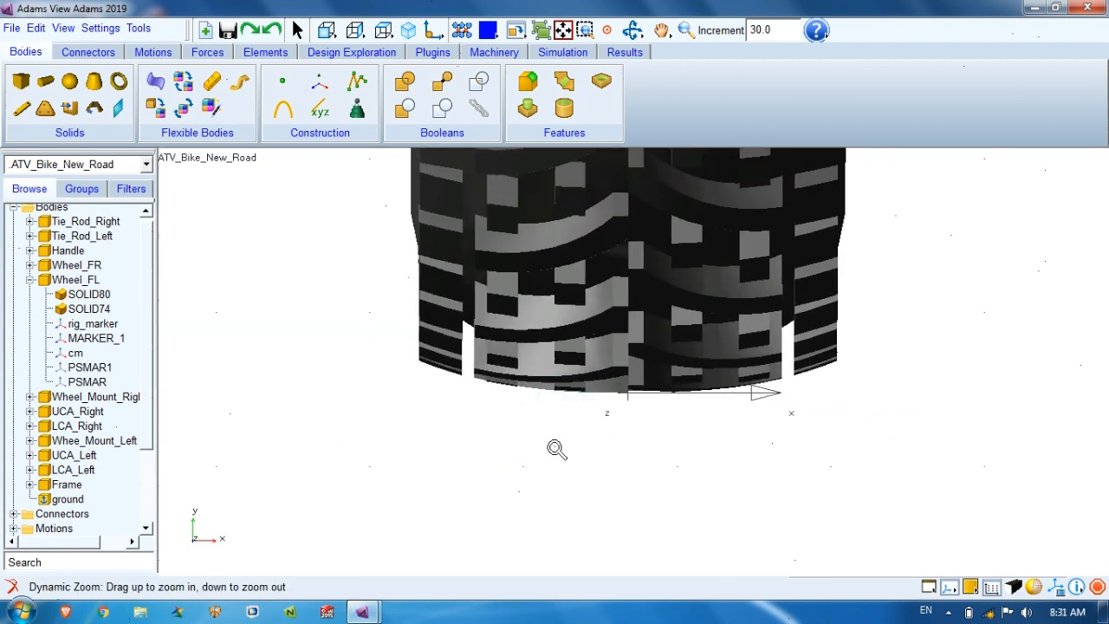
pyautogui.click(45, 83)
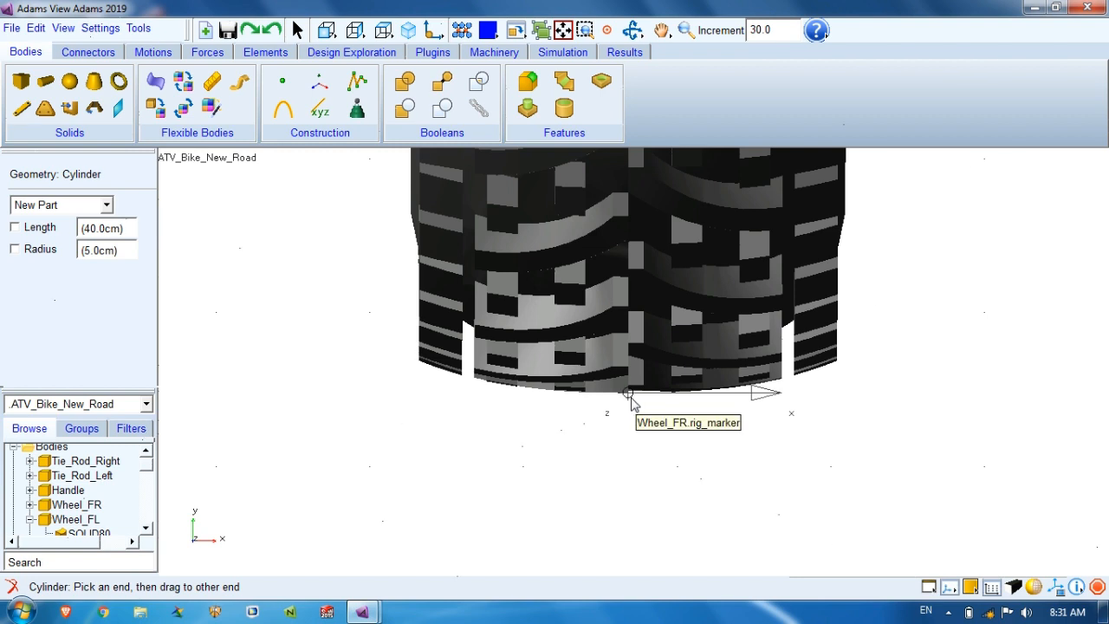
pyautogui.moveTo(628, 392); pyautogui.dragTo(635, 509)
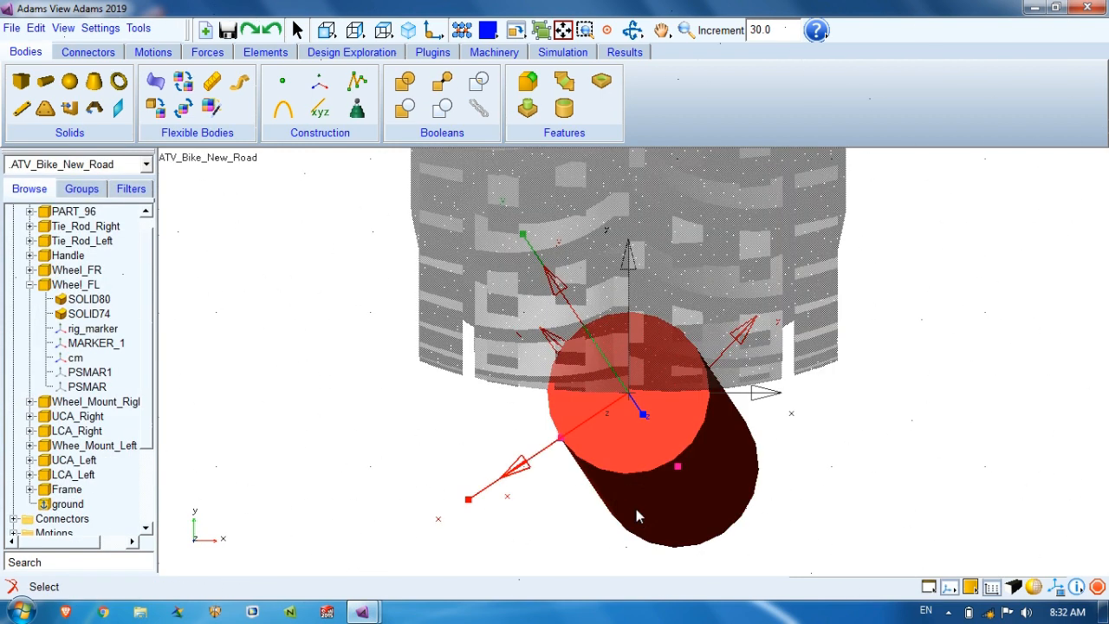
# Rename the new cylinder part to test_rig_1
pyautogui.click(103, 213)
pyautogui.click(102, 212)
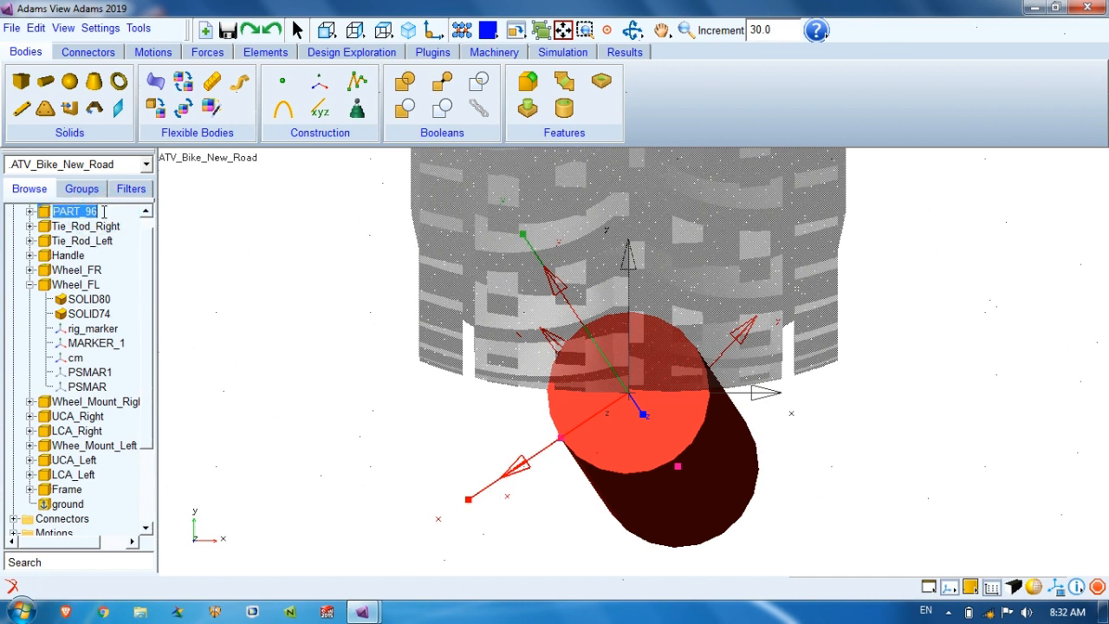
pyautogui.write('test_rig_1')
pyautogui.press('Return')
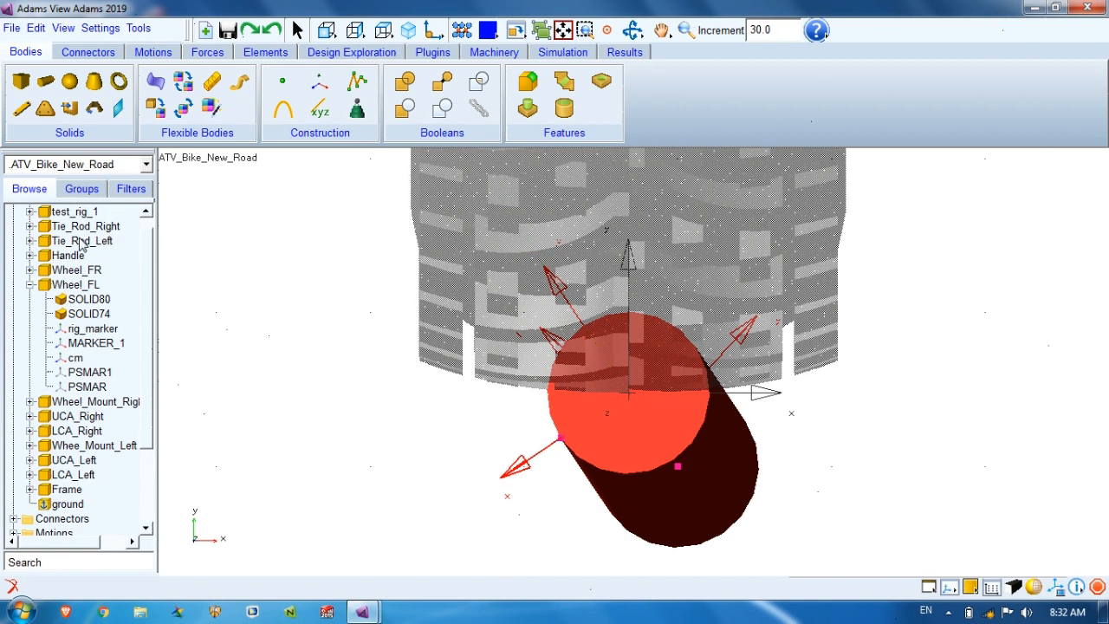
# Set the orientation of test_rig_1's MARKER_170 to 0,0,0, apply it and close the marker settings
pyautogui.click(30, 212)
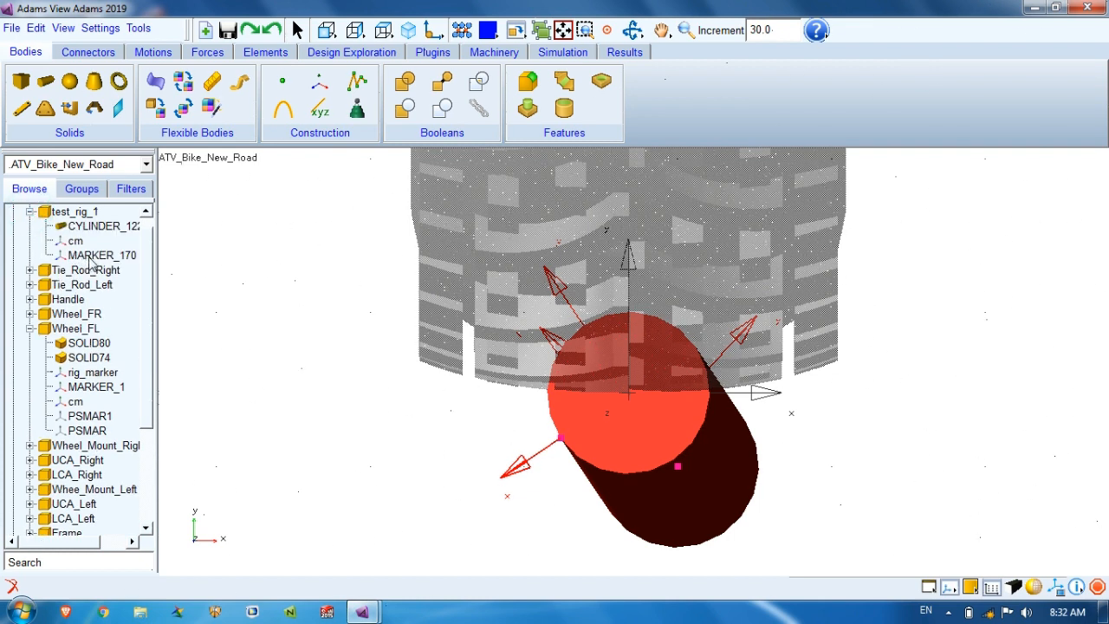
pyautogui.click(91, 256)
pyautogui.doubleClick(90, 258)
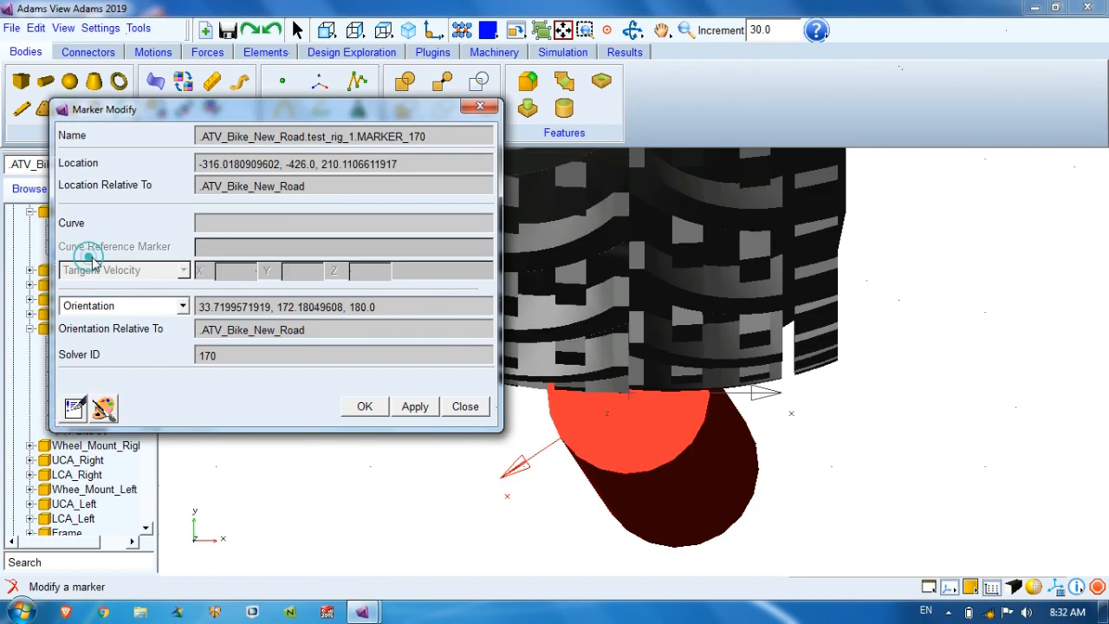
pyautogui.moveTo(390, 307); pyautogui.dragTo(197, 295)
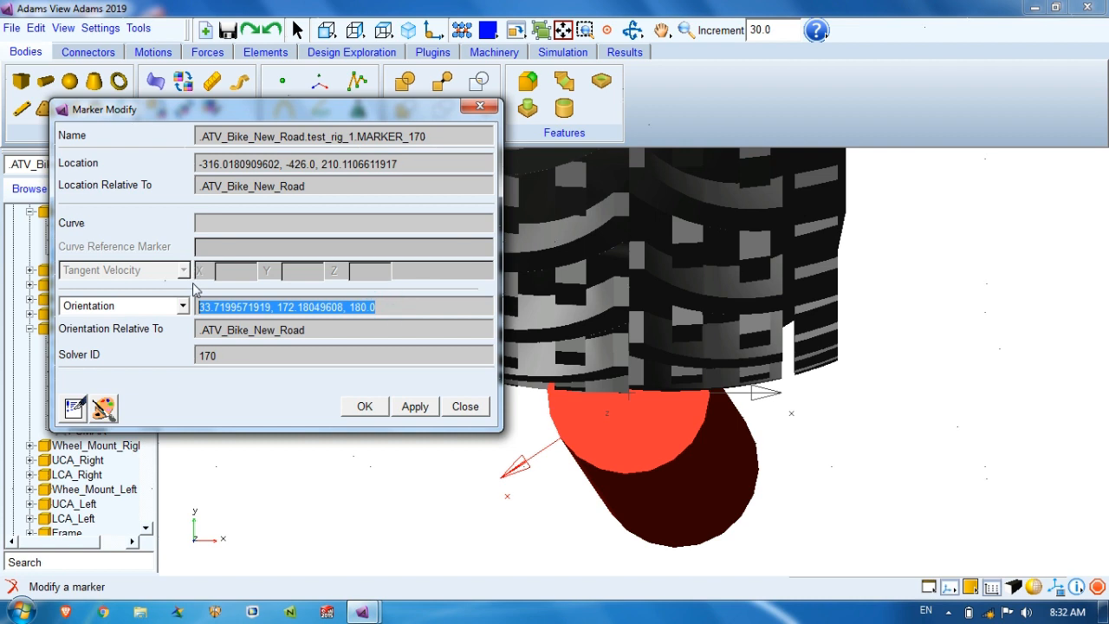
pyautogui.write('0,0,0')
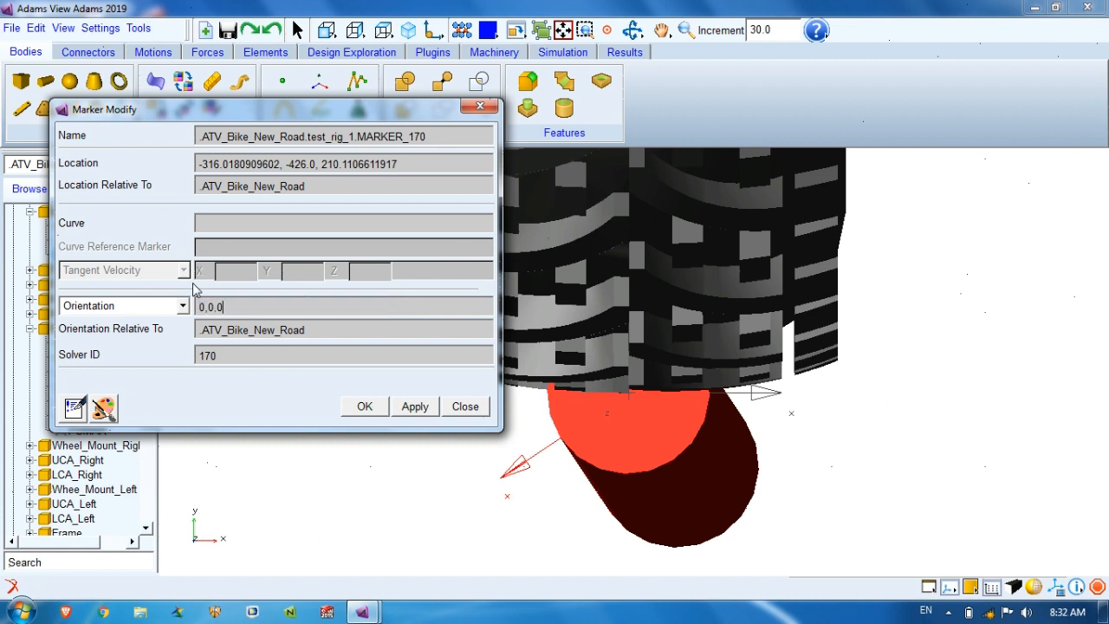
pyautogui.click(411, 406)
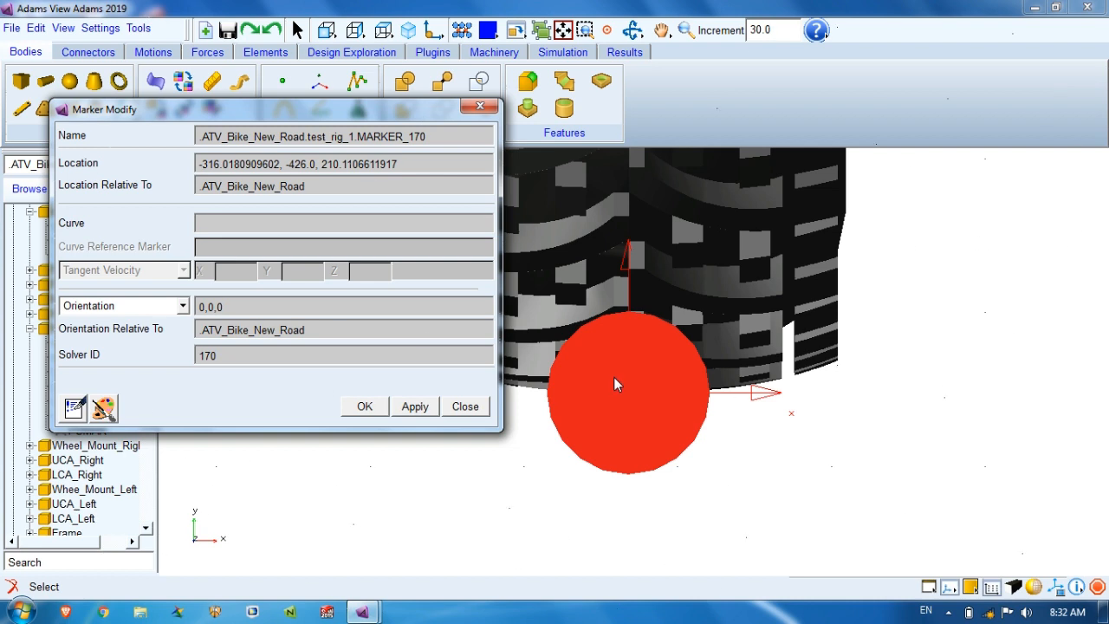
pyautogui.click(470, 406)
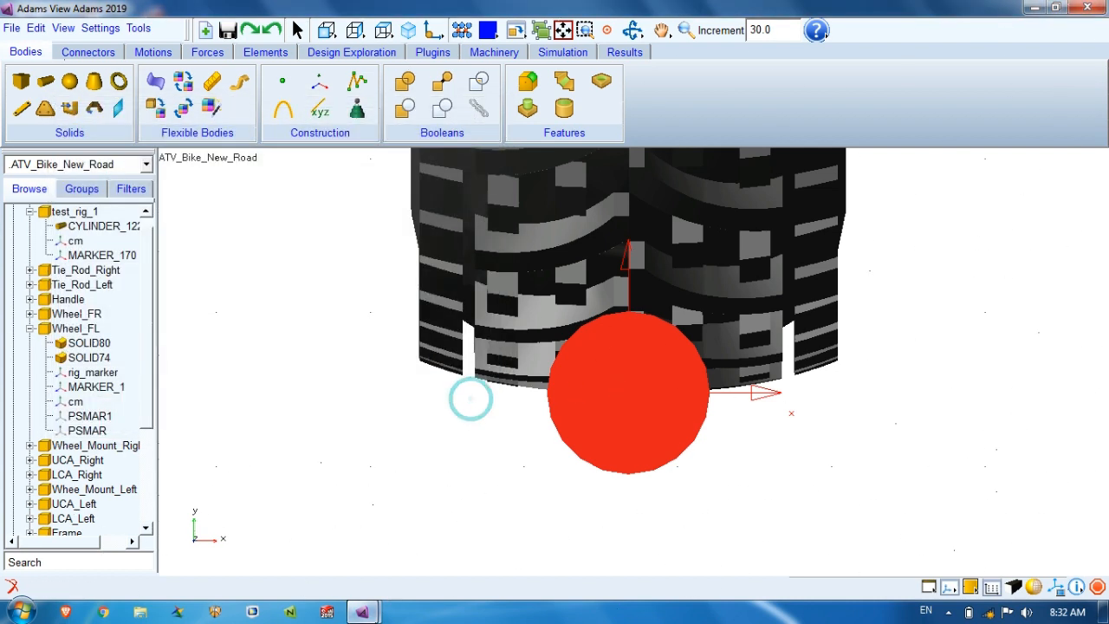
# Switch to the finished reference model's window and identify the rig part beneath the front wheel
pyautogui.moveTo(361, 612)
pyautogui.click(271, 496)
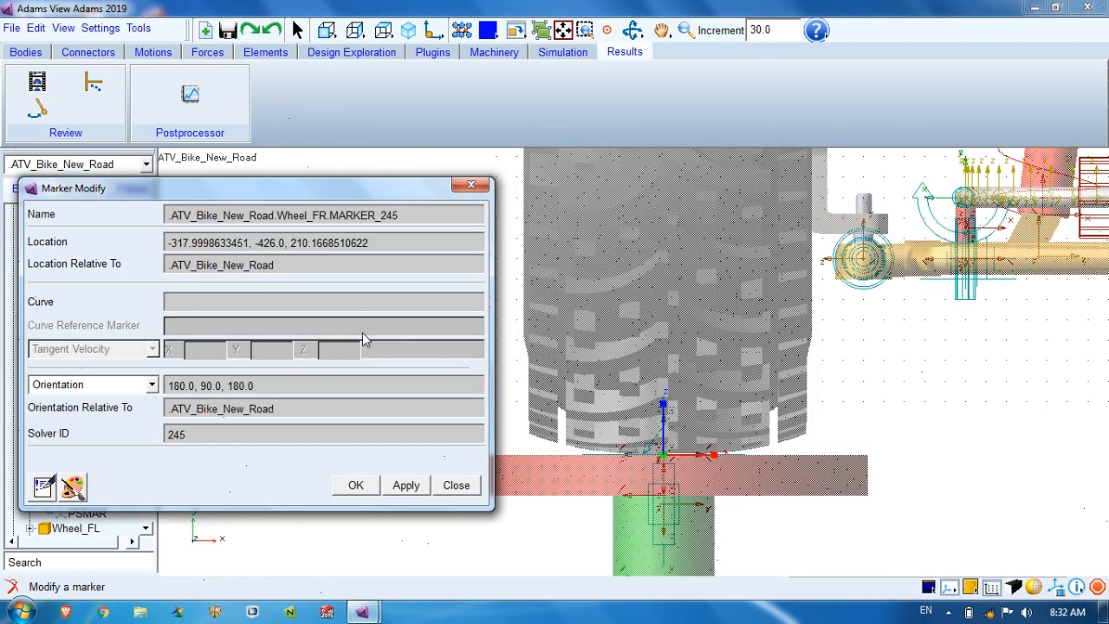
pyautogui.click(455, 486)
pyautogui.scroll(2, 98, 275)
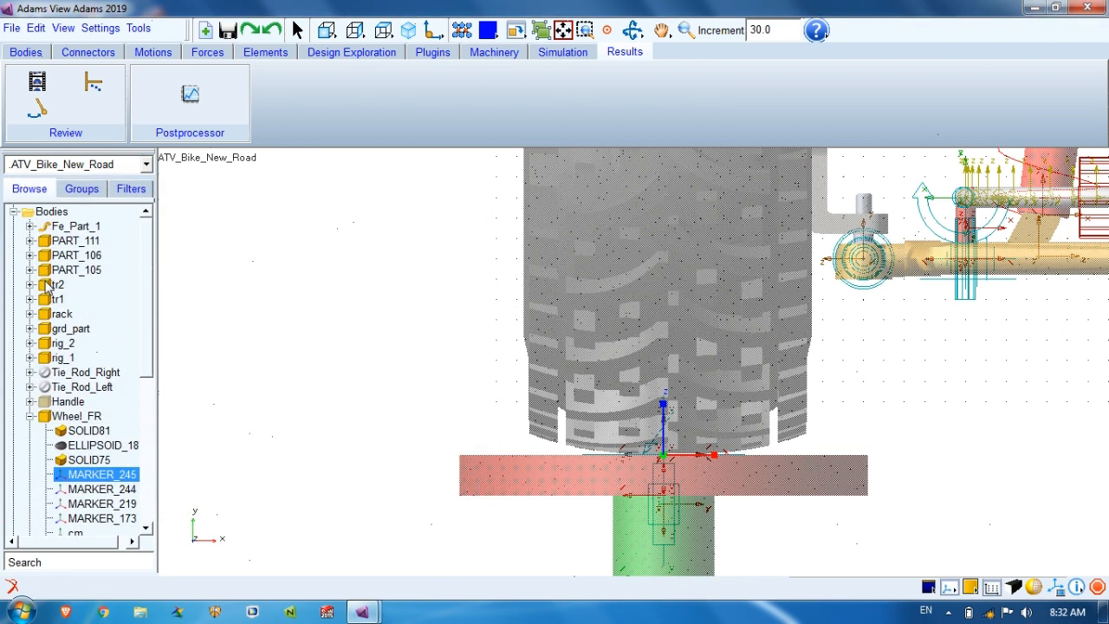
pyautogui.click(63, 302)
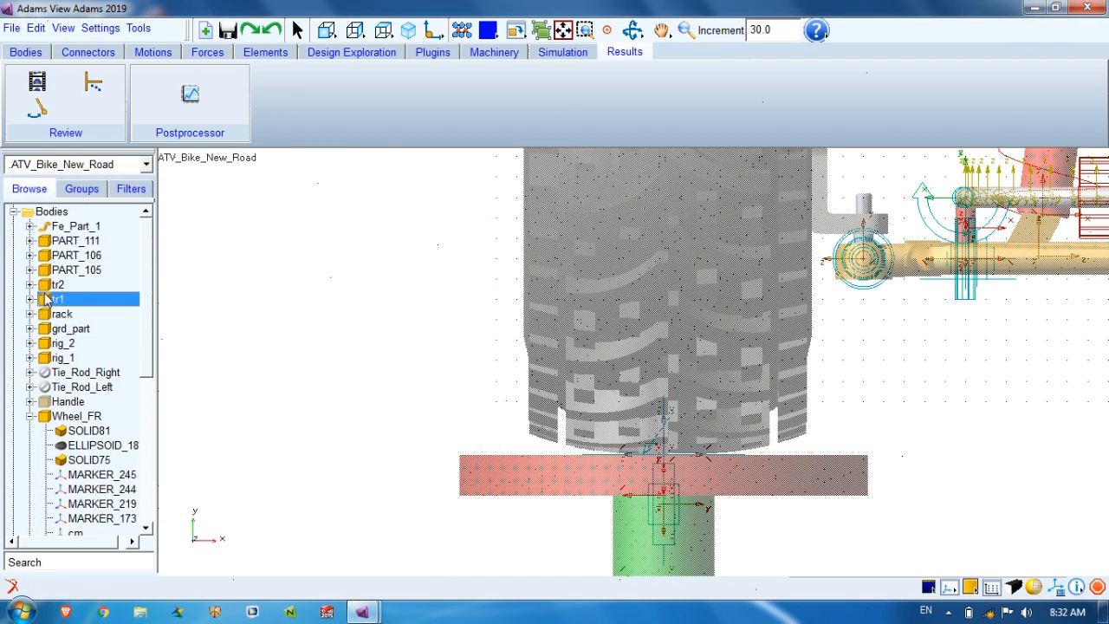
pyautogui.click(55, 287)
pyautogui.click(57, 301)
pyautogui.click(74, 328)
pyautogui.click(60, 315)
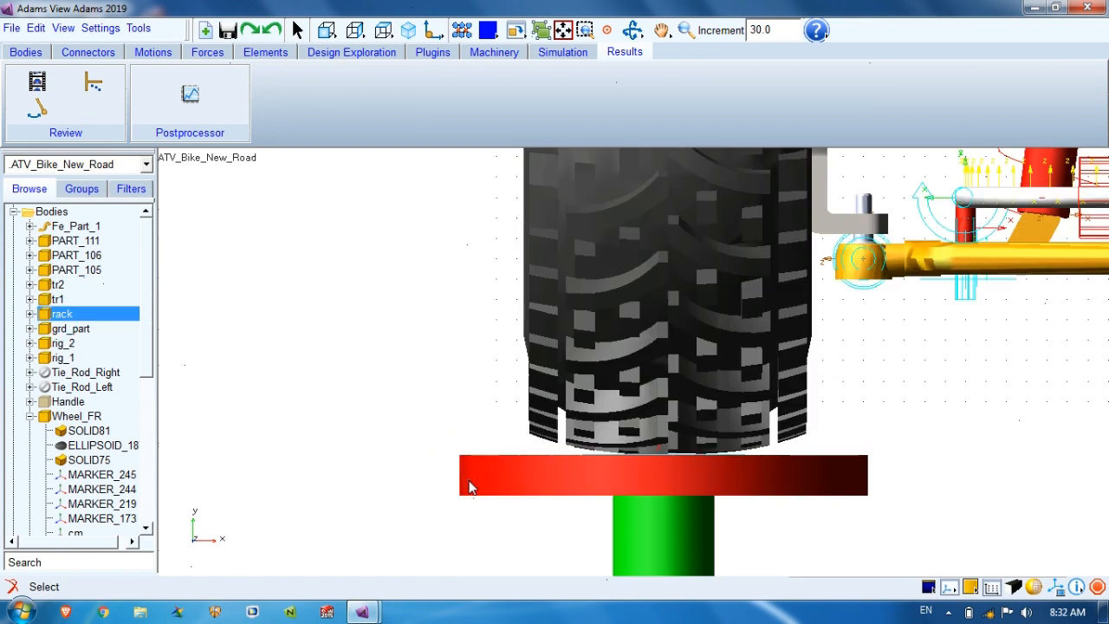
pyautogui.rightClick(471, 485)
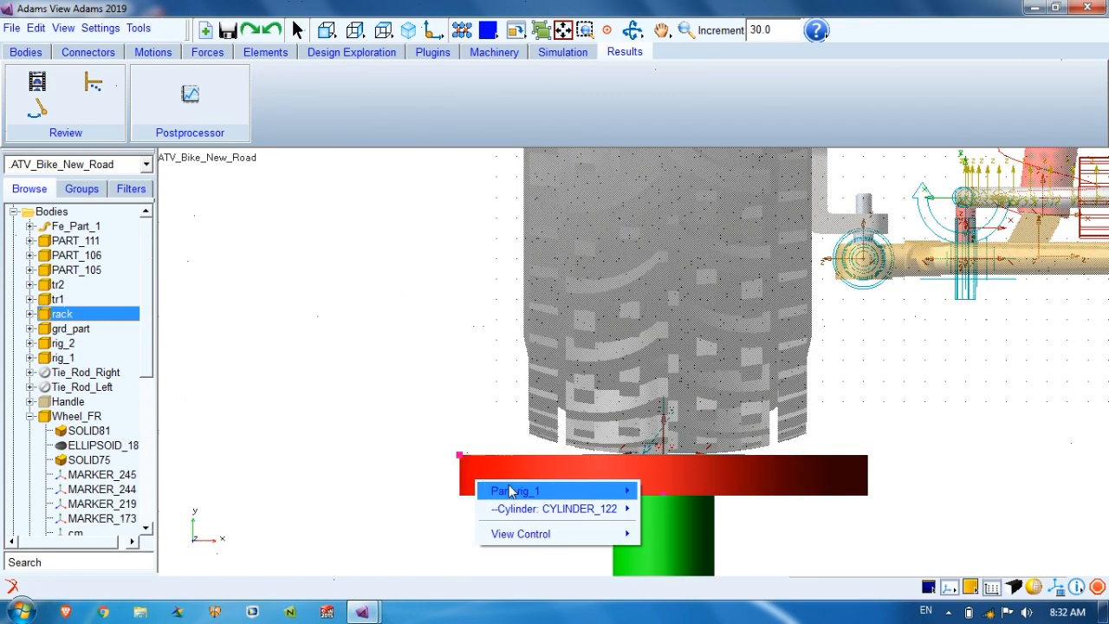
pyautogui.click(243, 351)
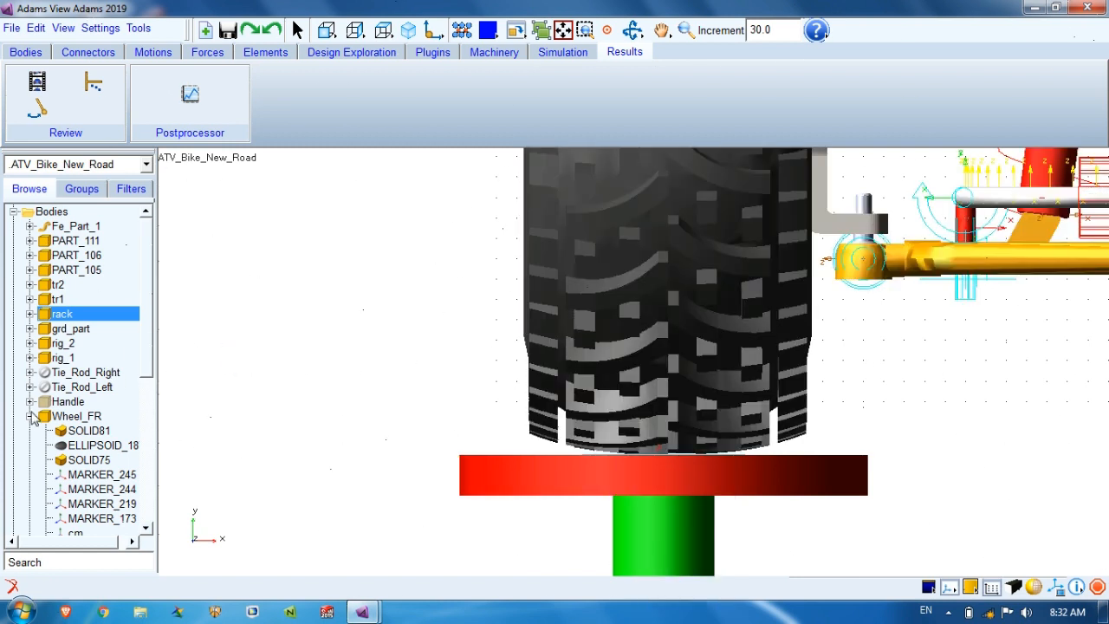
# Examine rig_1's markers in the reference model, checking the orientation of MARKER_246, and close its settings
pyautogui.click(31, 416)
pyautogui.scroll(-3, 45, 430)
pyautogui.scroll(3, 45, 430)
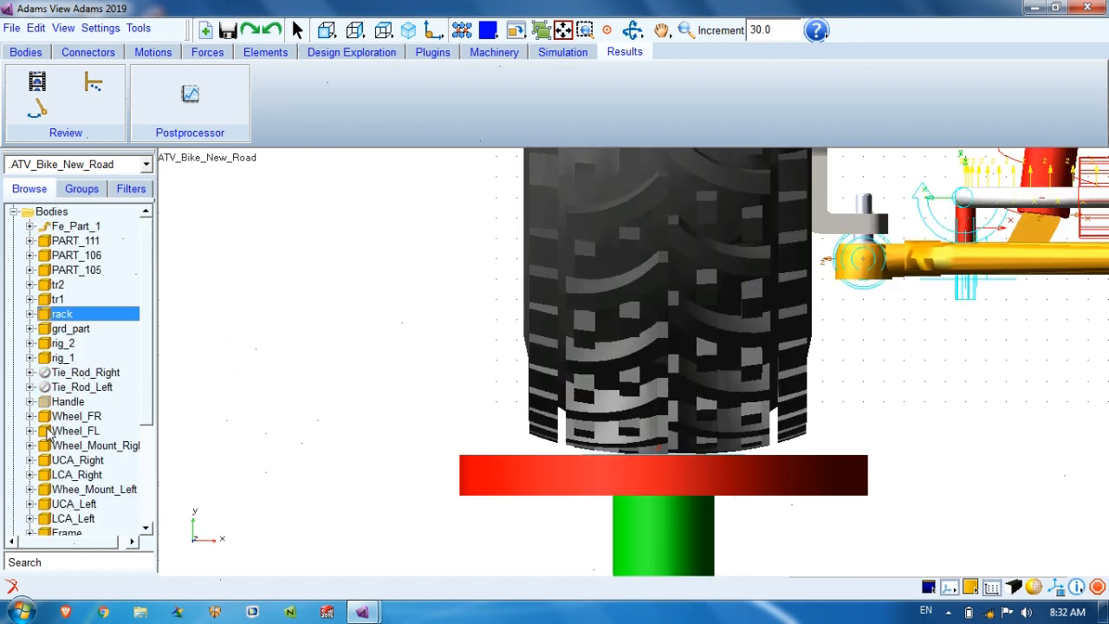
pyautogui.click(31, 358)
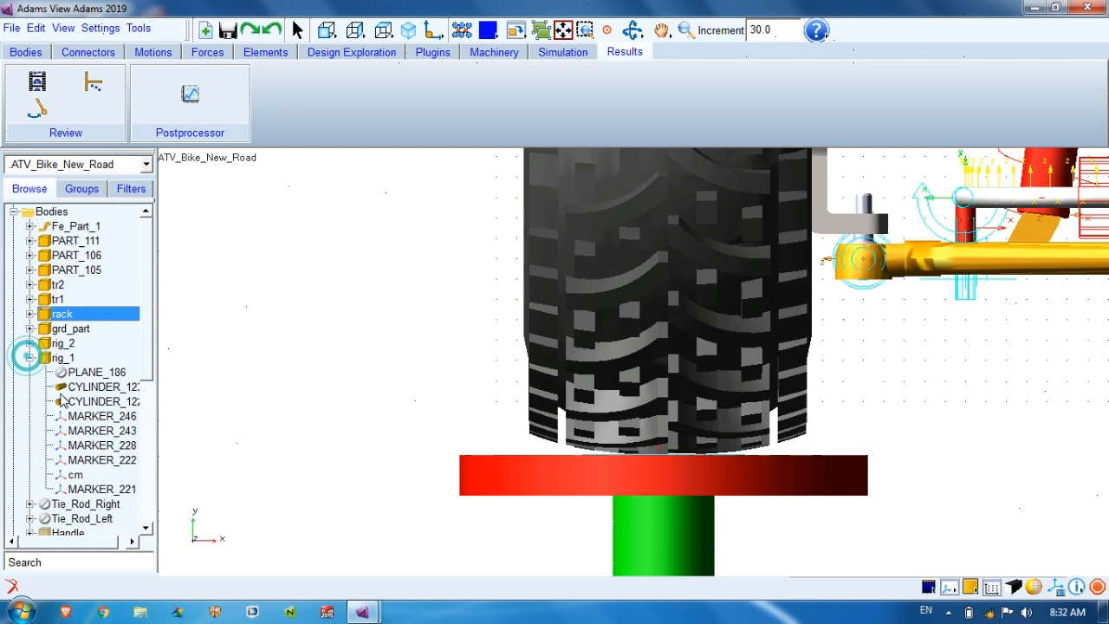
pyautogui.click(109, 416)
pyautogui.click(111, 431)
pyautogui.click(111, 445)
pyautogui.click(109, 460)
pyautogui.doubleClick(108, 416)
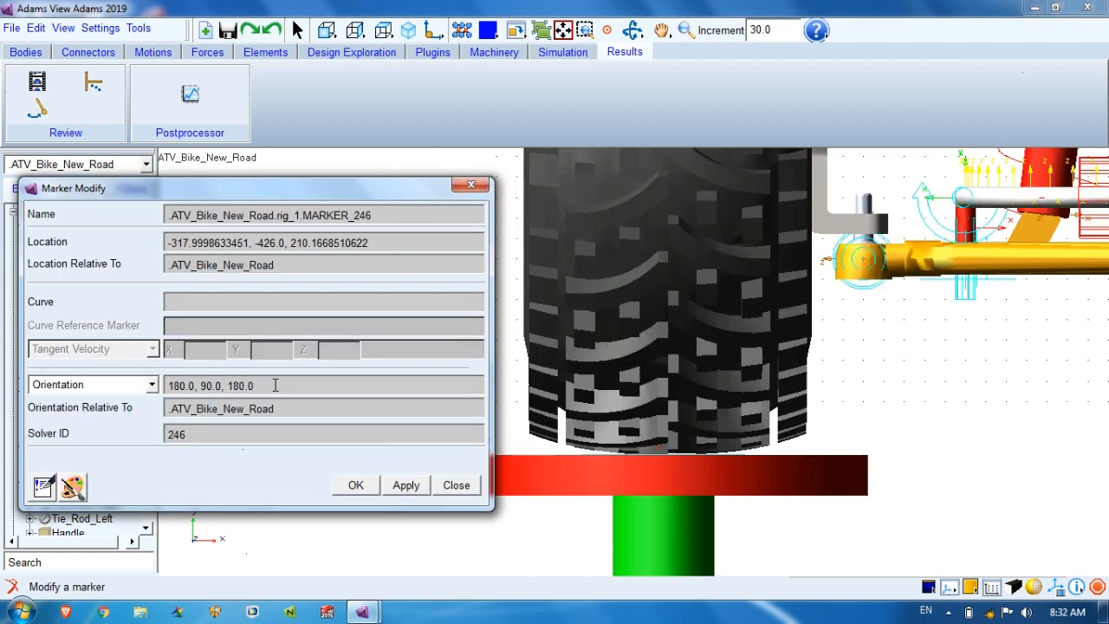
pyautogui.moveTo(275, 386); pyautogui.dragTo(152, 385)
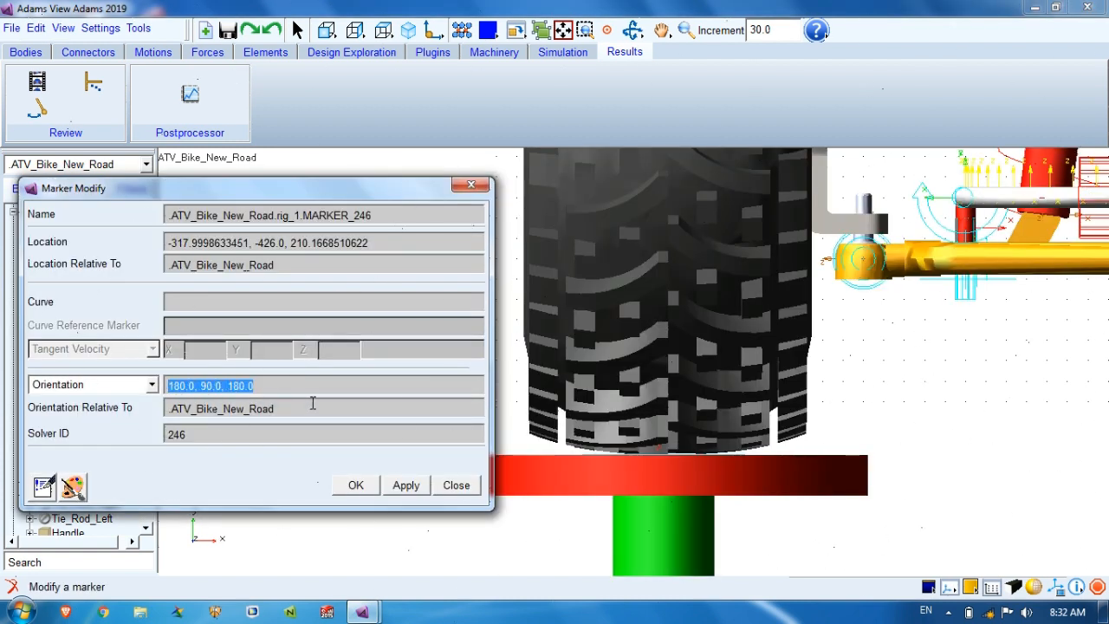
pyautogui.click(445, 483)
# Return to the test rig model and set the orientation of test_rig_1's MARKER_170 to 180, 90, 180
pyautogui.moveTo(386, 600)
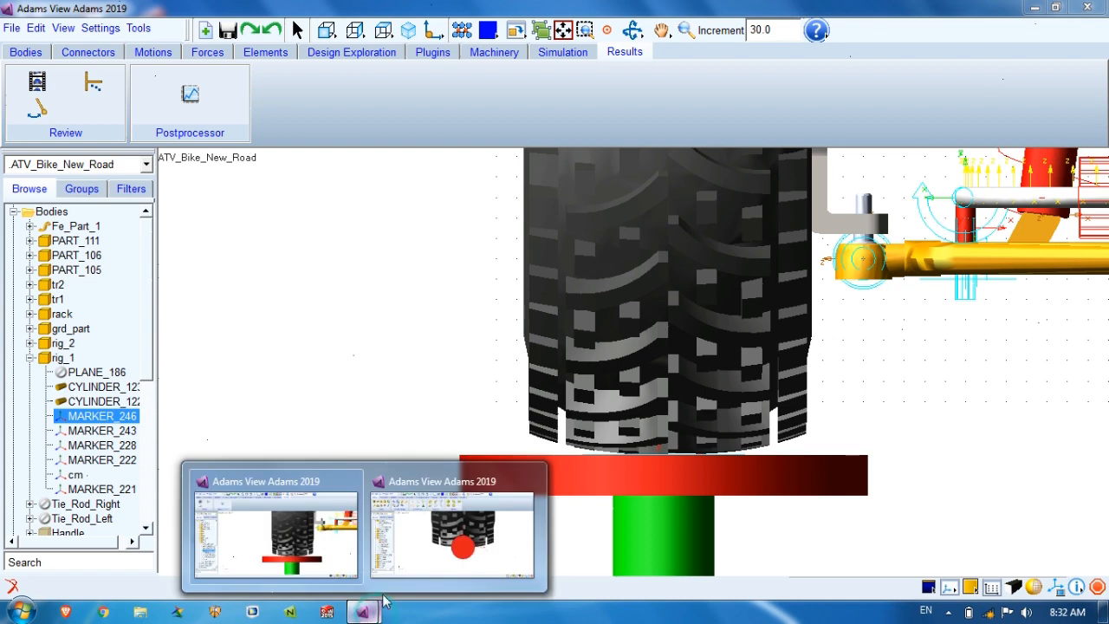
pyautogui.click(451, 533)
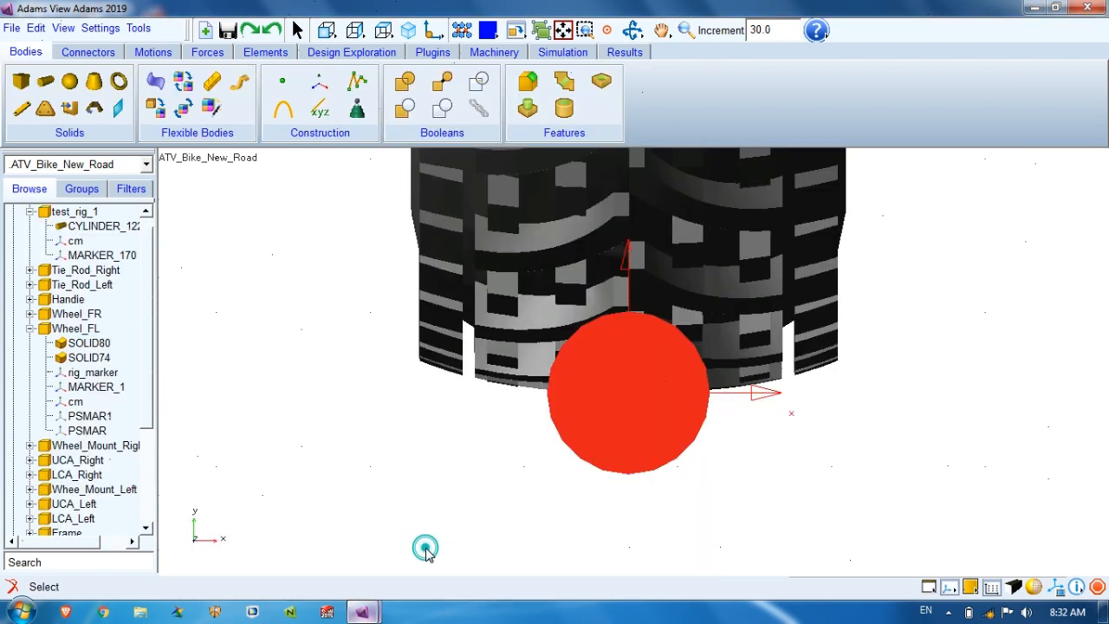
pyautogui.doubleClick(87, 255)
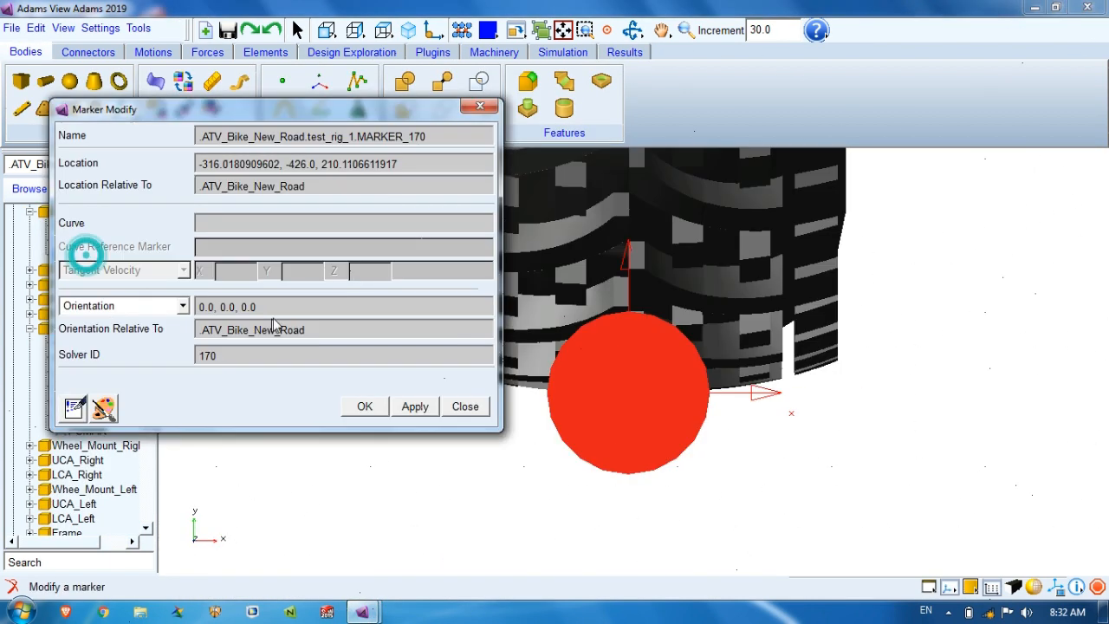
pyautogui.click(201, 306)
pyautogui.write('180')
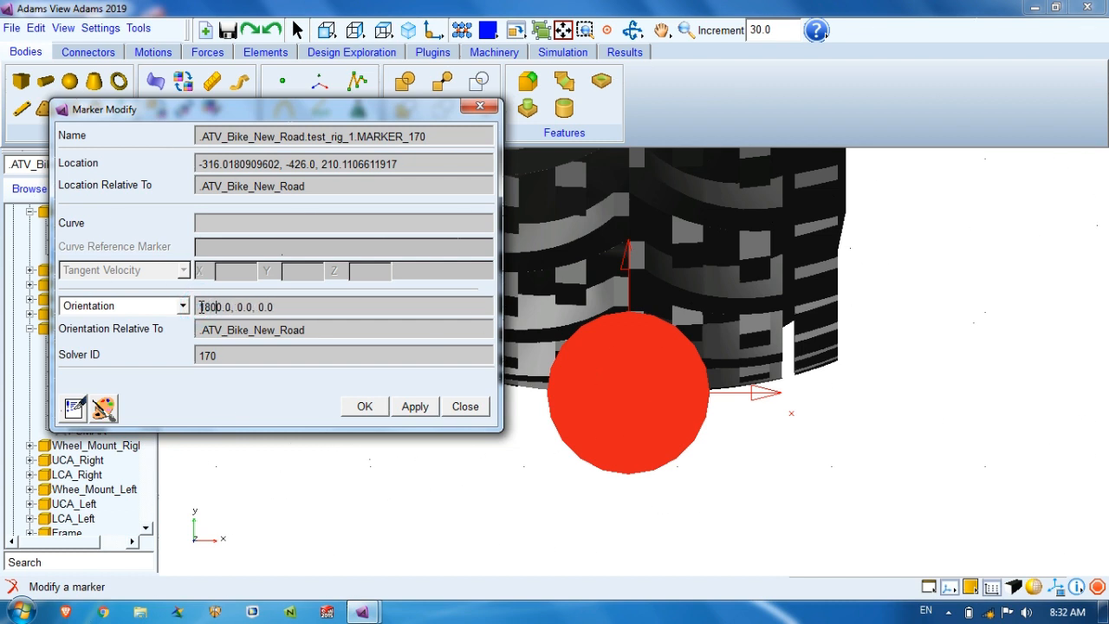
pyautogui.press('BackSpace')
pyautogui.write('9')
pyautogui.click(412, 407)
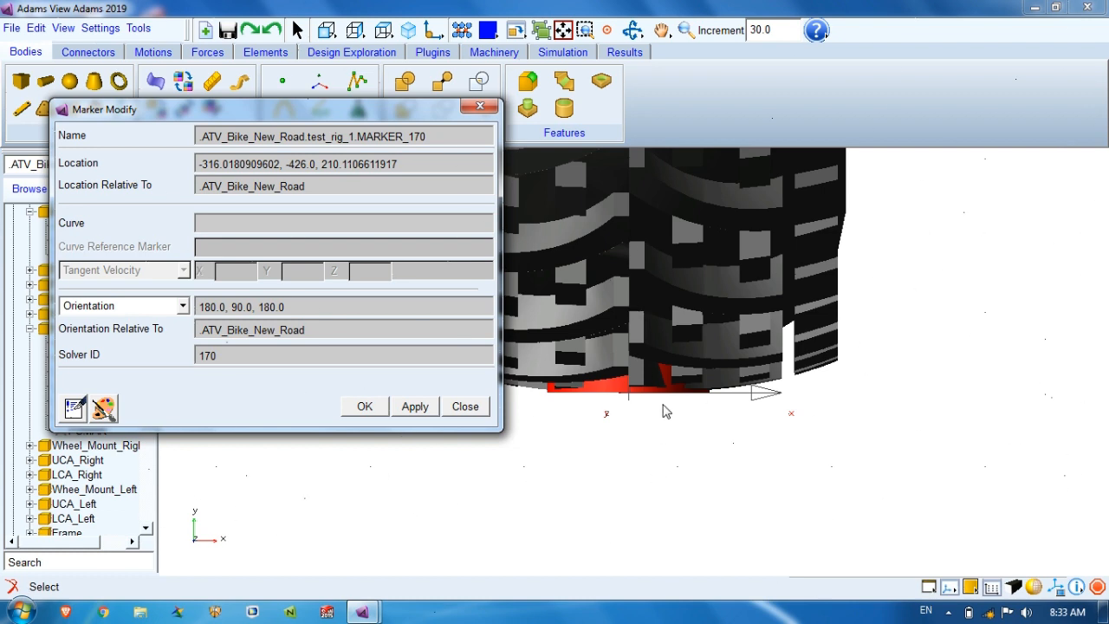
# Try the orientation 180, 90, 0 for test_rig_1's MARKER_170
pyautogui.press('z')
pyautogui.moveTo(668, 402); pyautogui.dragTo(668, 421)
pyautogui.moveTo(368, 113)
pyautogui.mouseDown()
pyautogui.moveTo(456, 388)
pyautogui.moveTo(421, 244)
pyautogui.mouseUp()
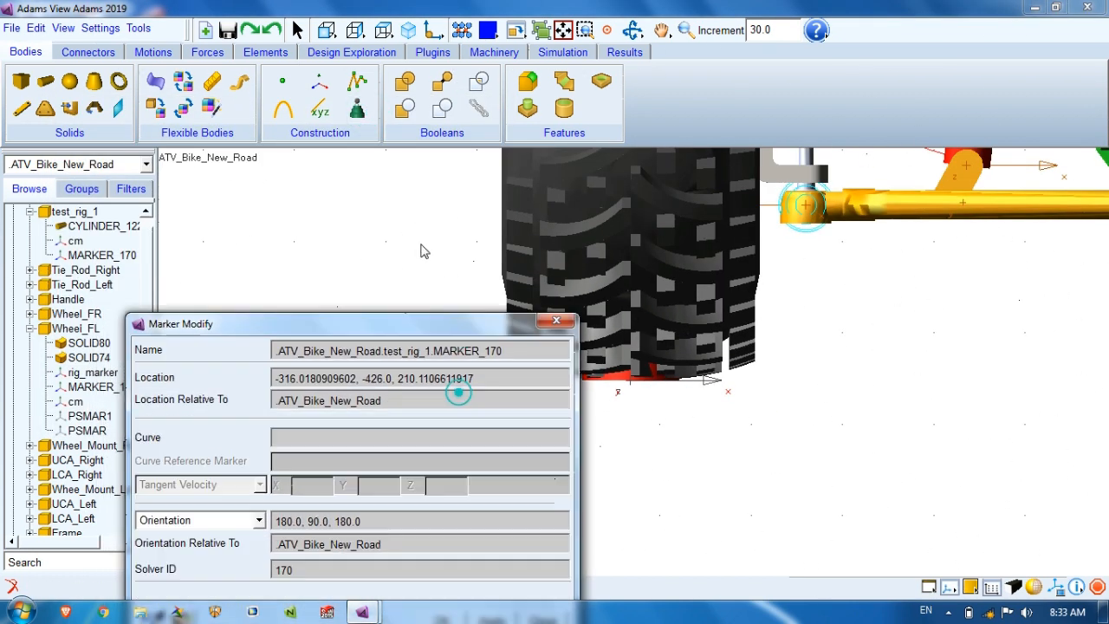
pyautogui.moveTo(295, 361); pyautogui.dragTo(266, 357)
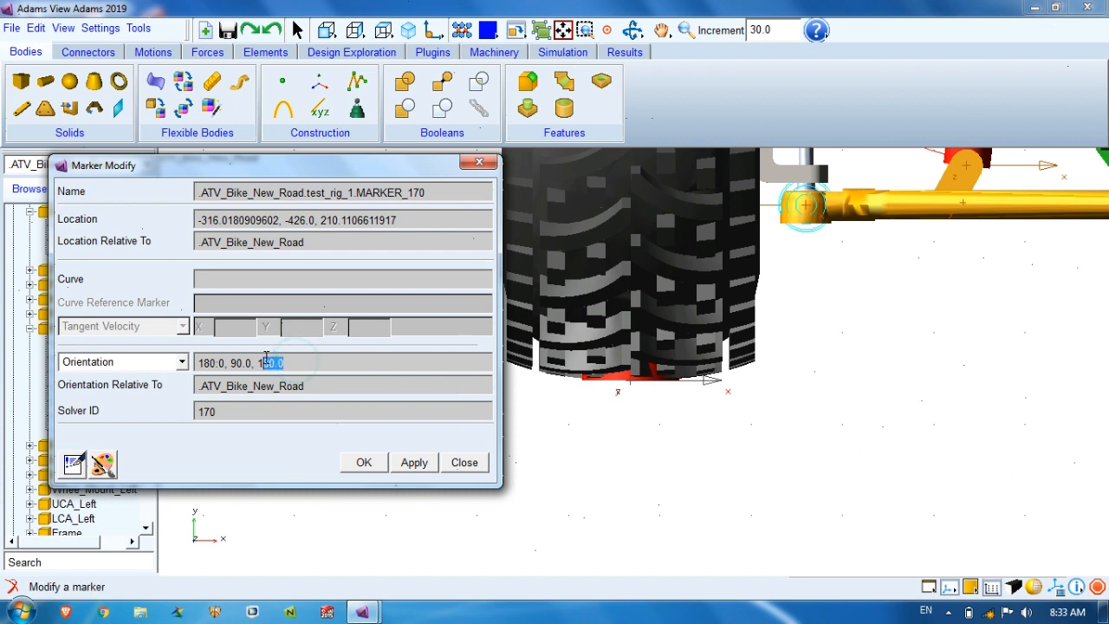
pyautogui.write('0')
pyautogui.click(420, 464)
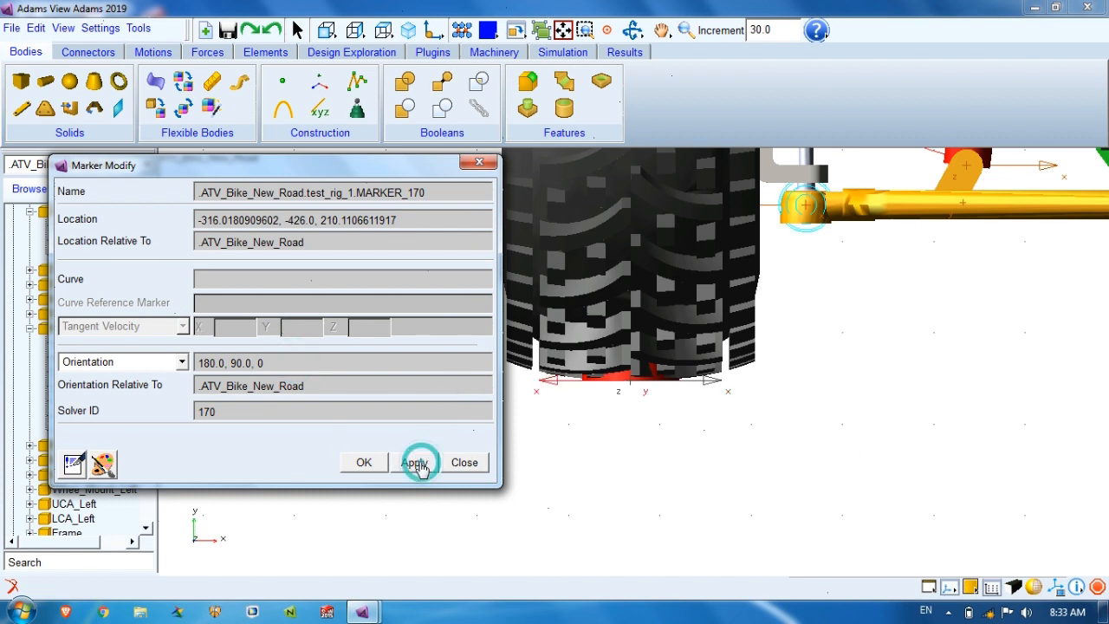
# Set MARKER_170's orientation to 0, 90, 180, apply it and close the marker settings
pyautogui.moveTo(285, 360); pyautogui.dragTo(260, 363)
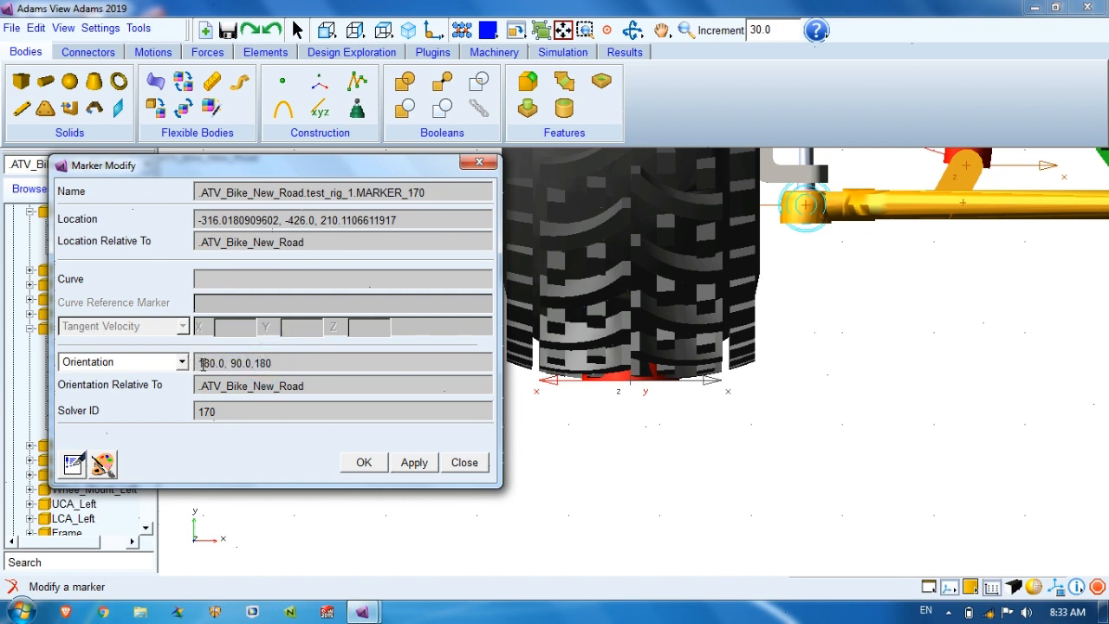
pyautogui.moveTo(209, 363); pyautogui.dragTo(199, 362)
pyautogui.press('BackSpace')
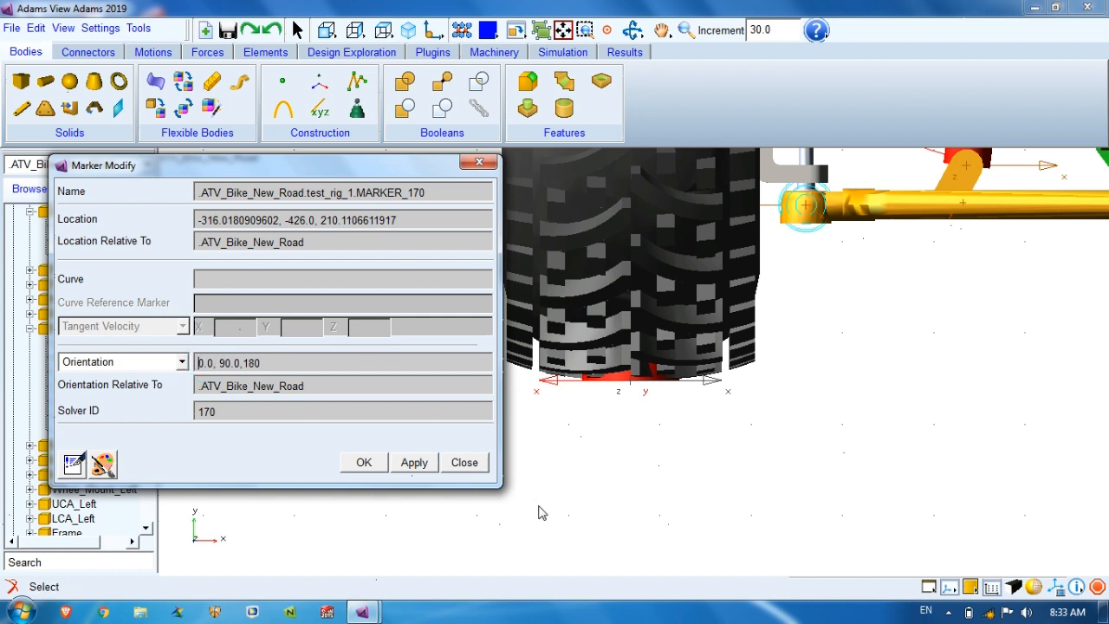
pyautogui.click(415, 462)
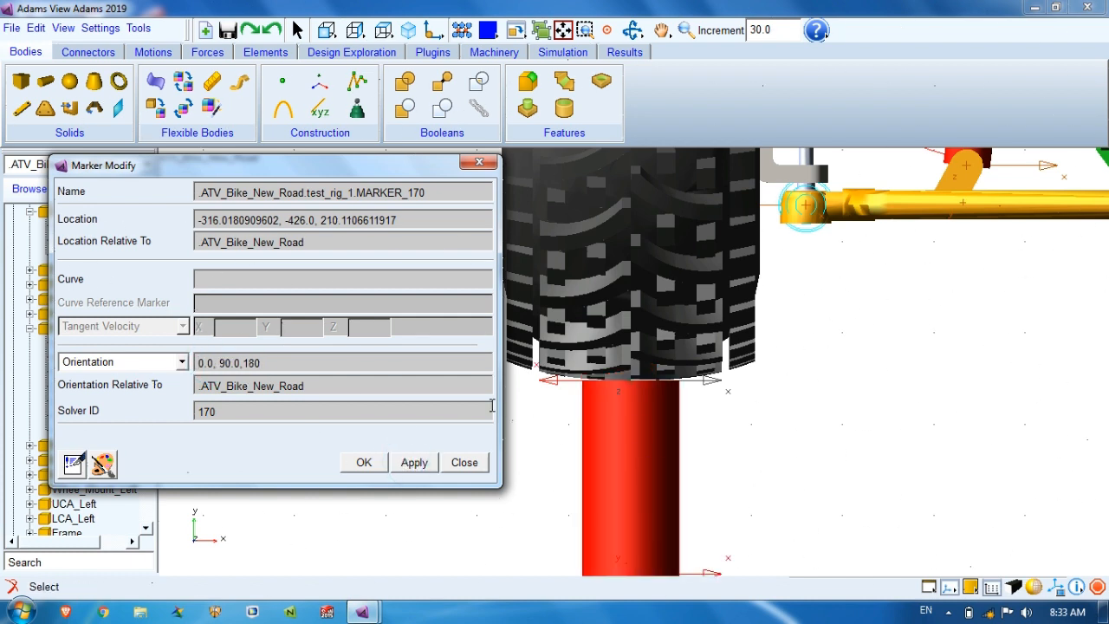
pyautogui.click(363, 459)
# Set the length of test_rig_1's cylinder to 20 mm and apply it
pyautogui.press('z')
pyautogui.moveTo(655, 398)
pyautogui.mouseDown()
pyautogui.moveTo(648, 436)
pyautogui.moveTo(654, 411)
pyautogui.mouseUp()
pyautogui.press('t')
pyautogui.moveTo(685, 404); pyautogui.dragTo(629, 403)
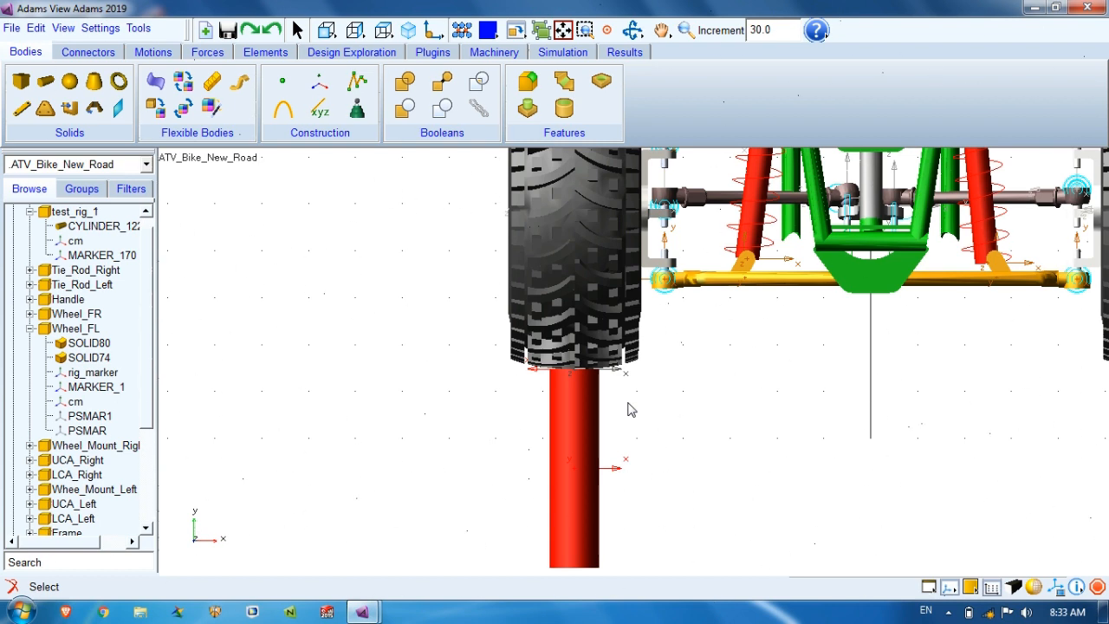
pyautogui.doubleClick(104, 226)
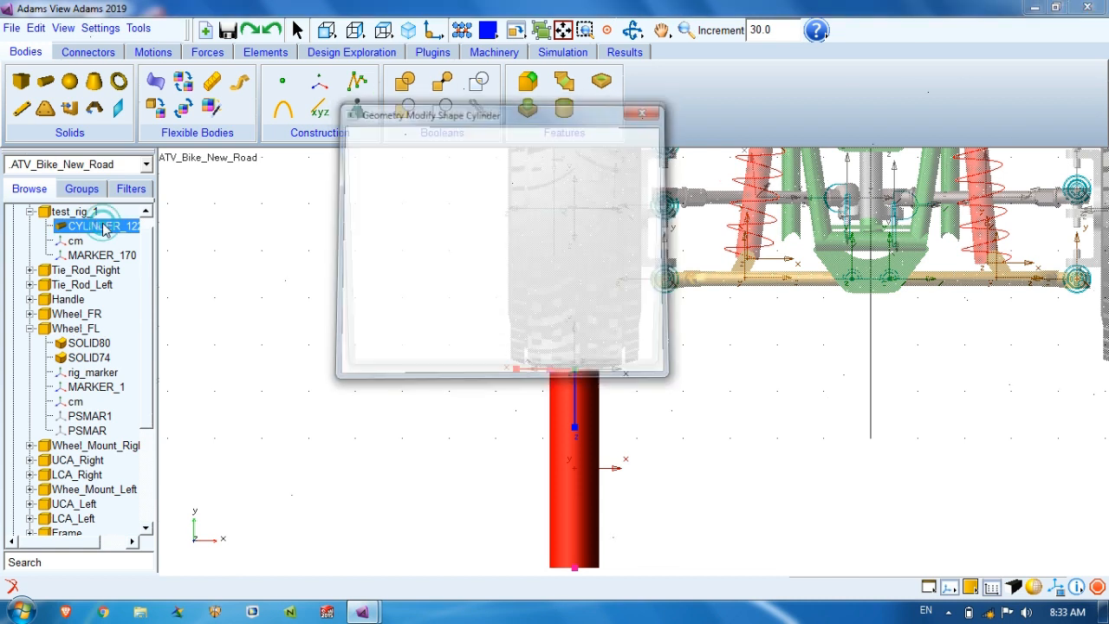
pyautogui.moveTo(536, 115); pyautogui.dragTo(297, 152)
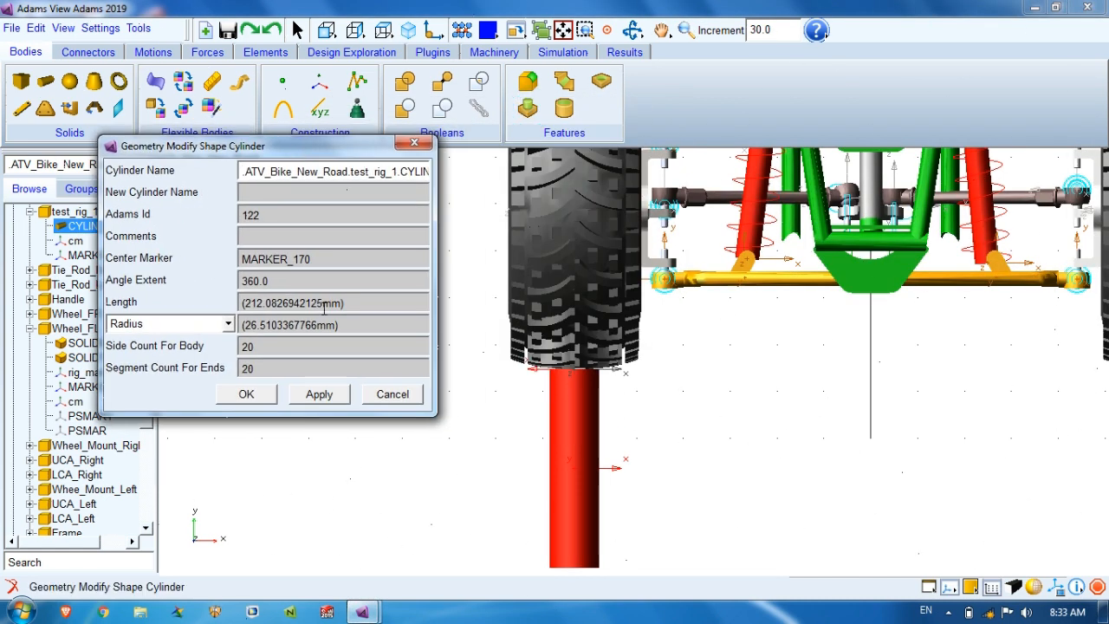
pyautogui.doubleClick(354, 305)
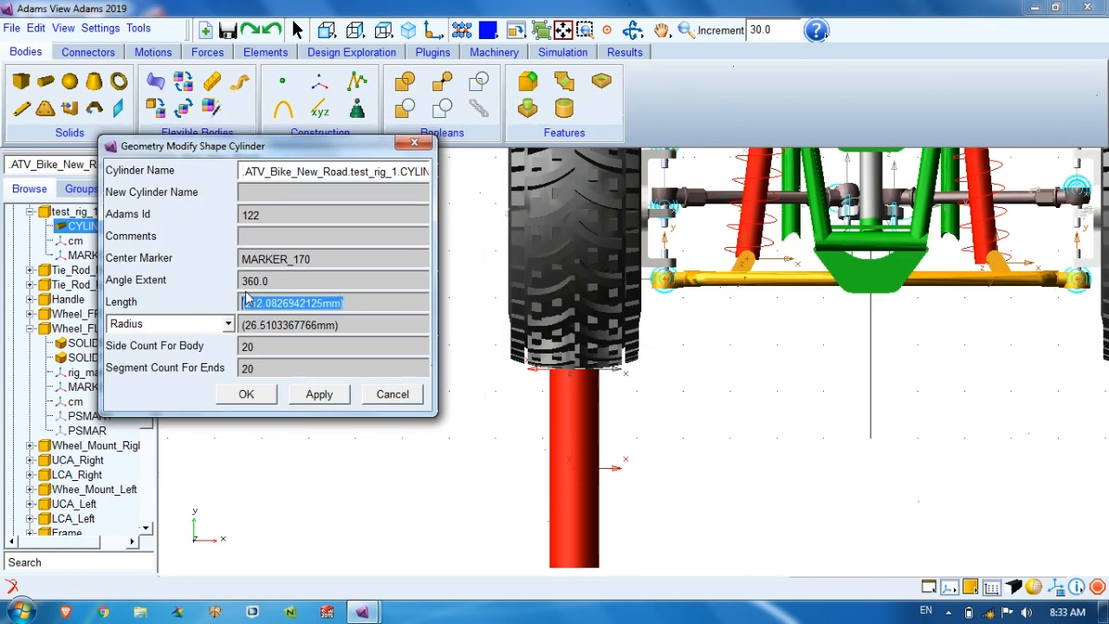
pyautogui.write('20')
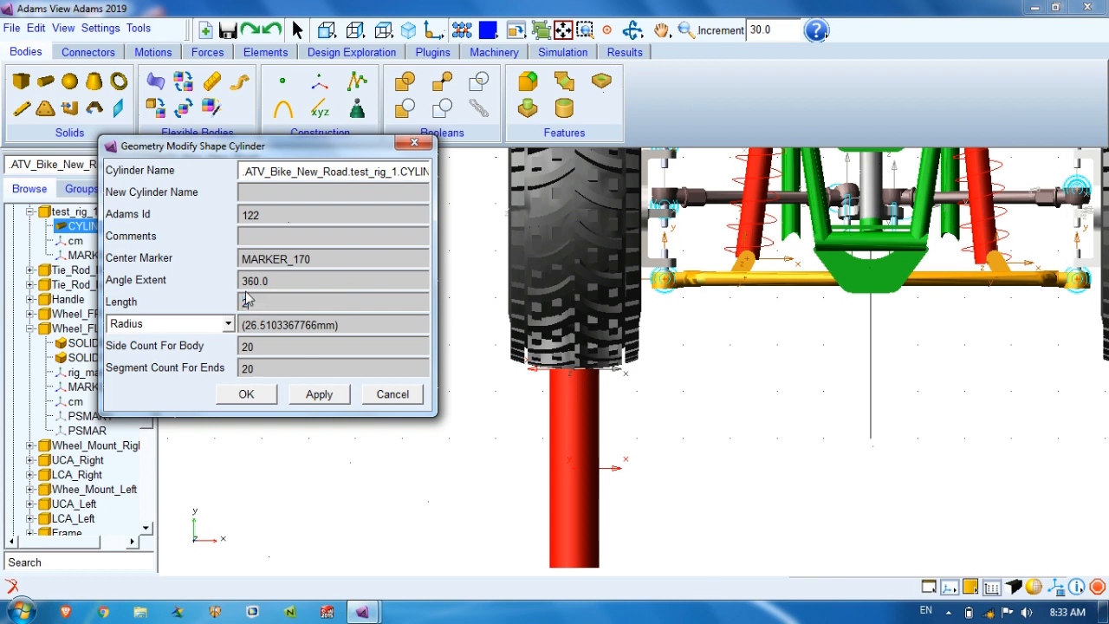
pyautogui.click(313, 395)
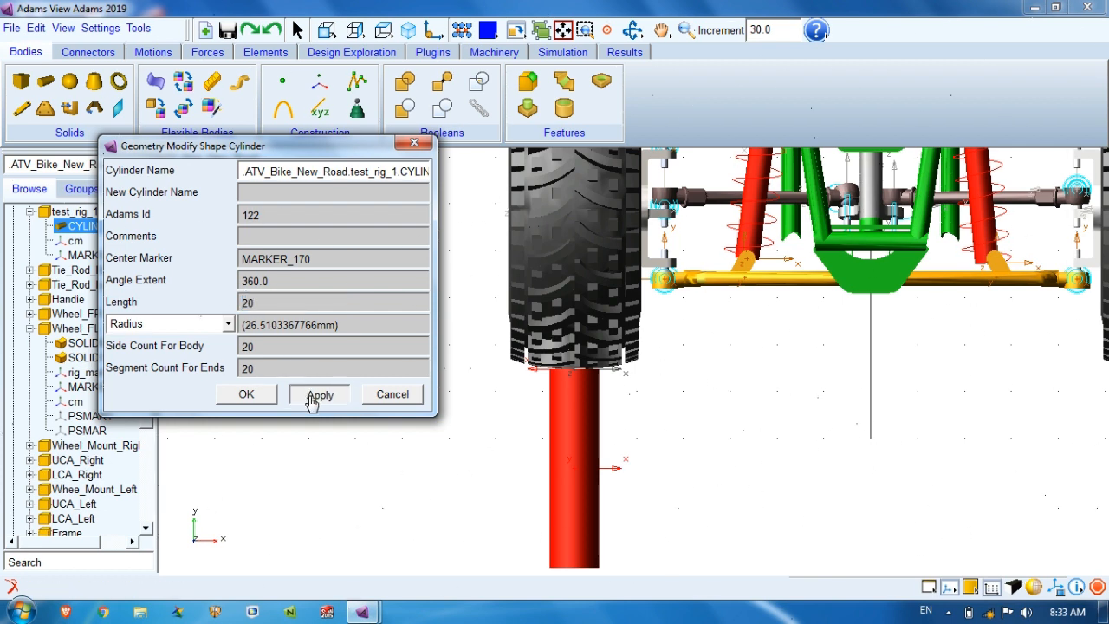
# Set the radius of test_rig_1's cylinder to 100 mm, apply it and close the geometry settings
pyautogui.doubleClick(339, 324)
pyautogui.write('100')
pyautogui.click(319, 394)
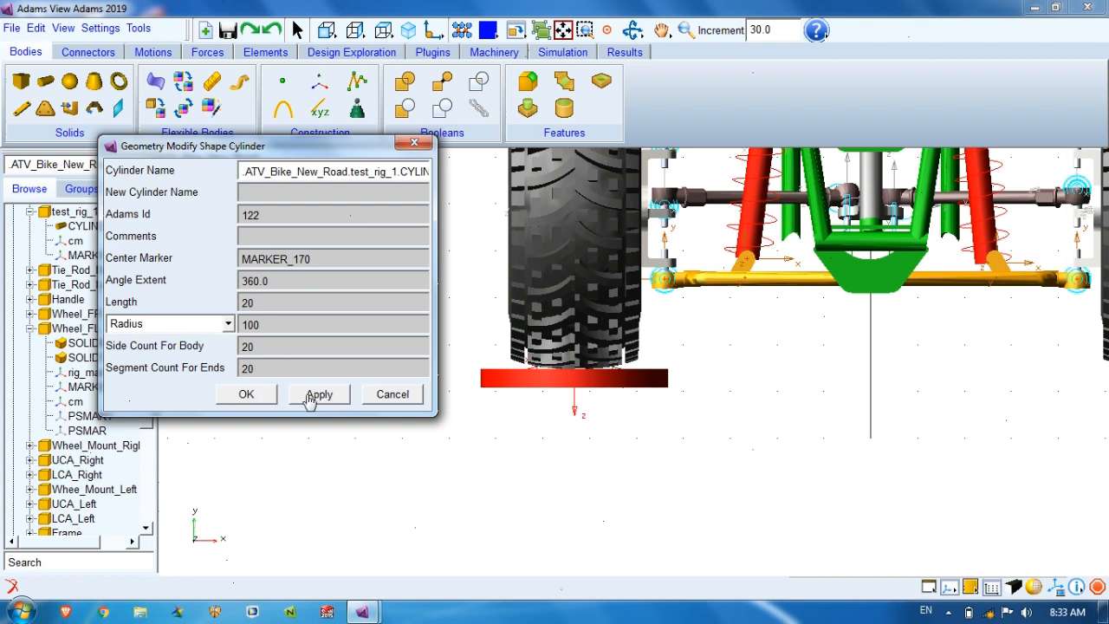
pyautogui.click(246, 394)
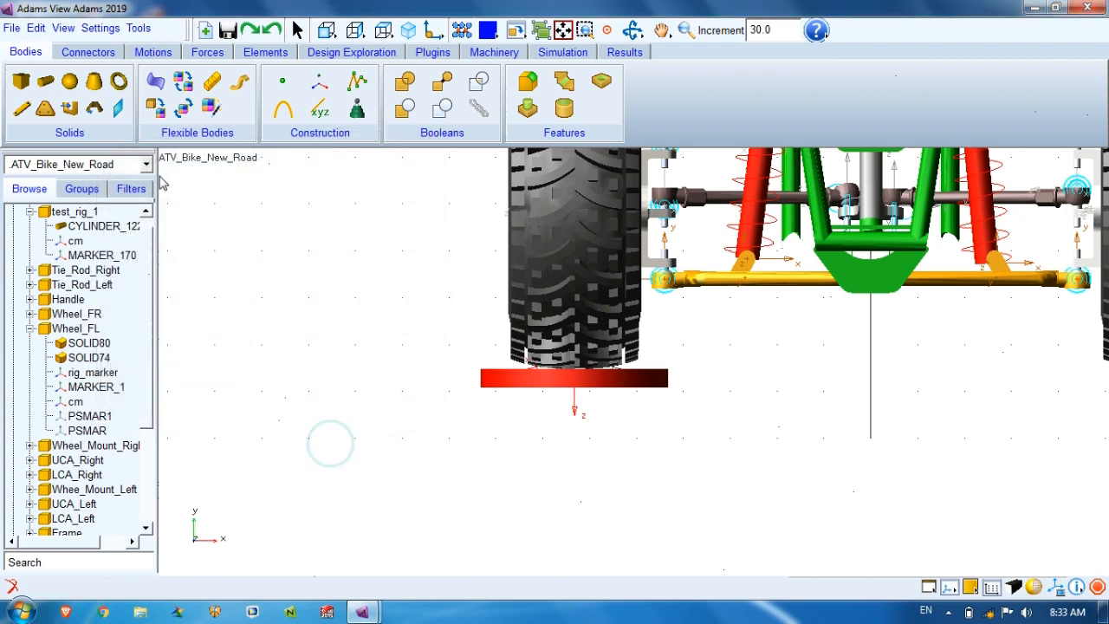
# Add a cylinder about 237 mm long and 30 mm in radius to test_rig_1, starting at the CYLINDER_122.E1 centre and extending downward
pyautogui.click(45, 82)
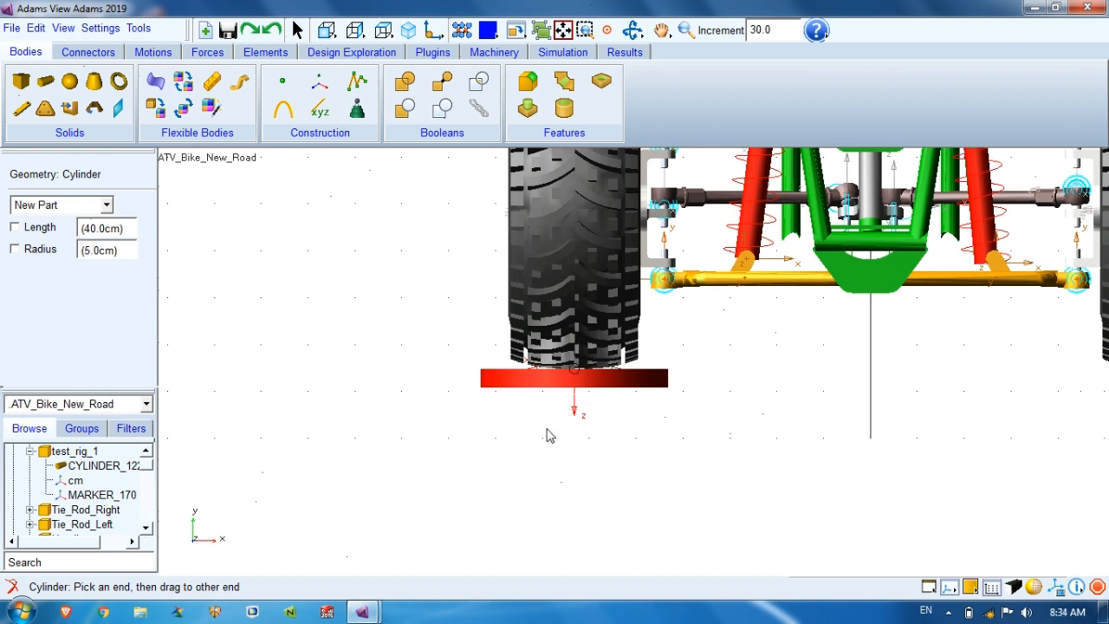
pyautogui.click(106, 204)
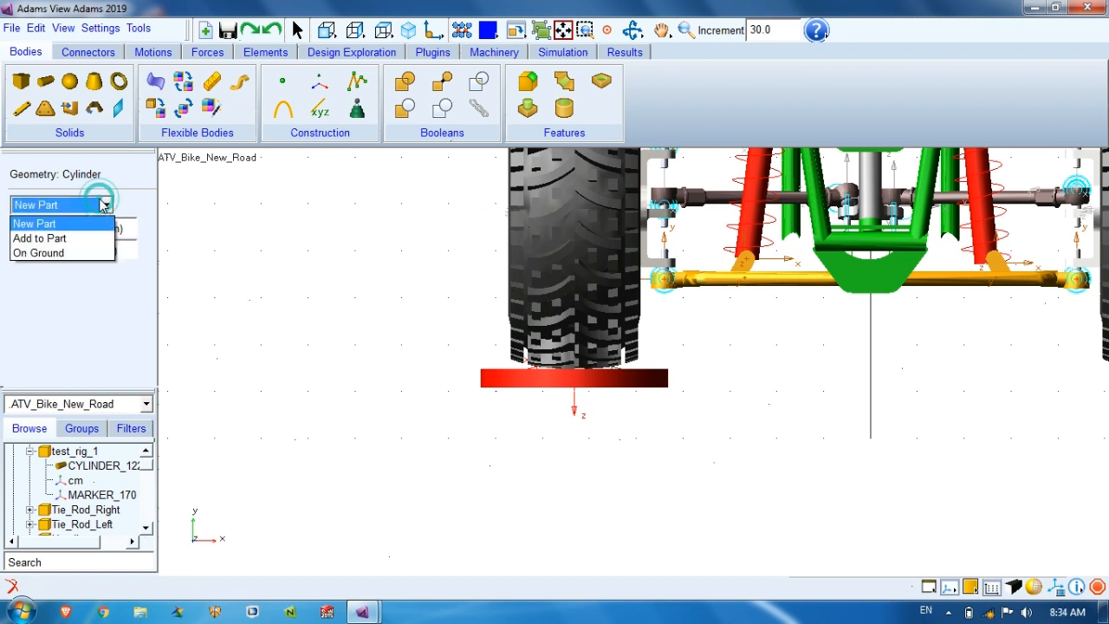
pyautogui.click(73, 239)
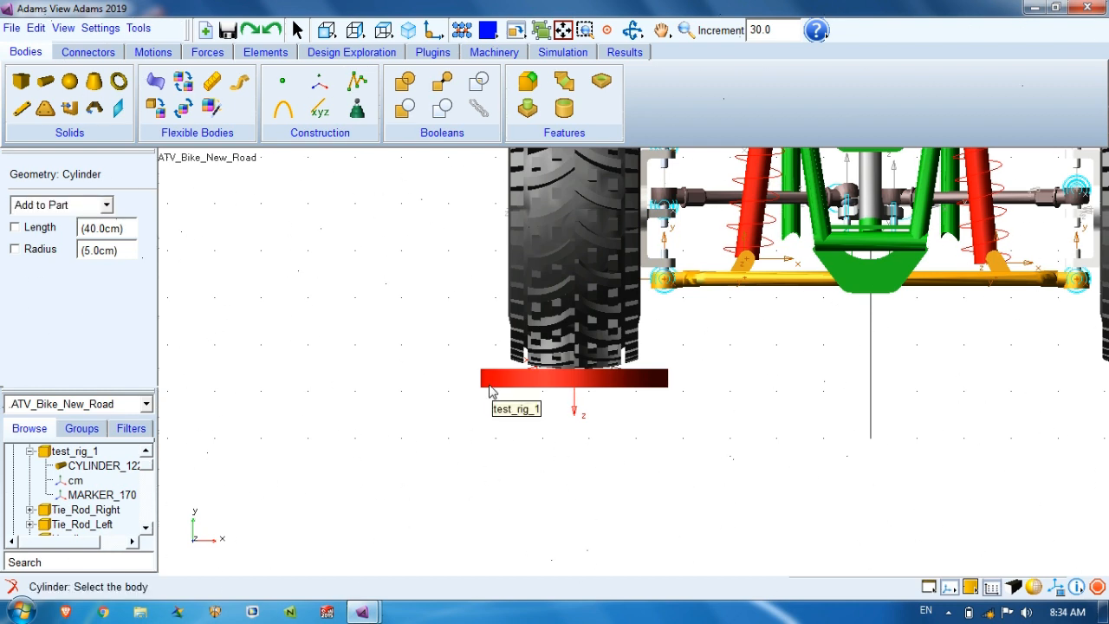
pyautogui.click(490, 391)
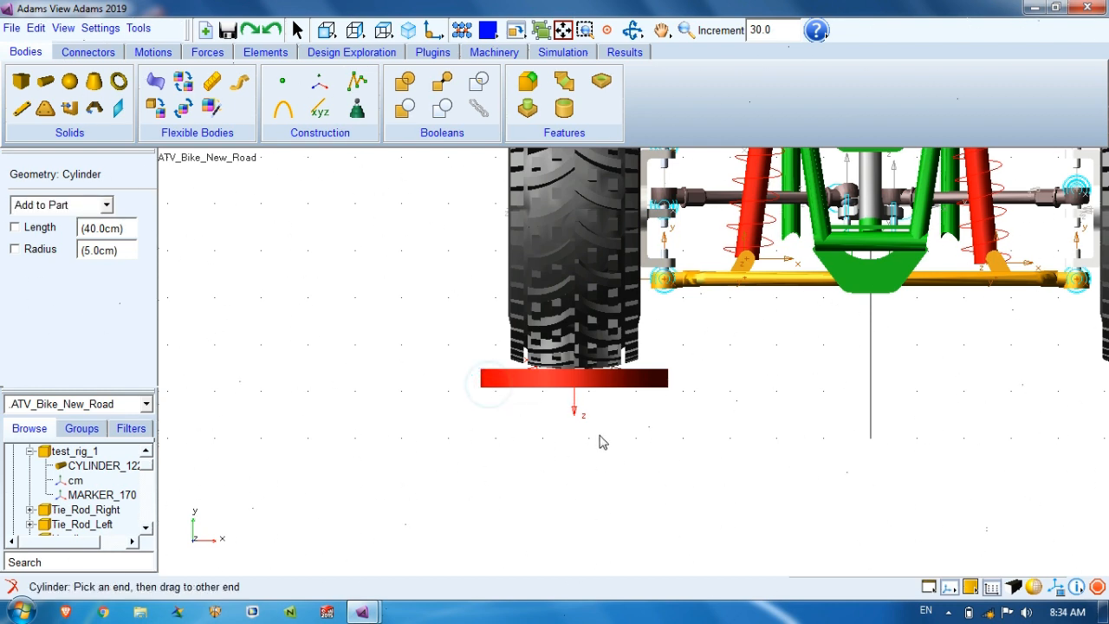
pyautogui.rightClick(575, 394)
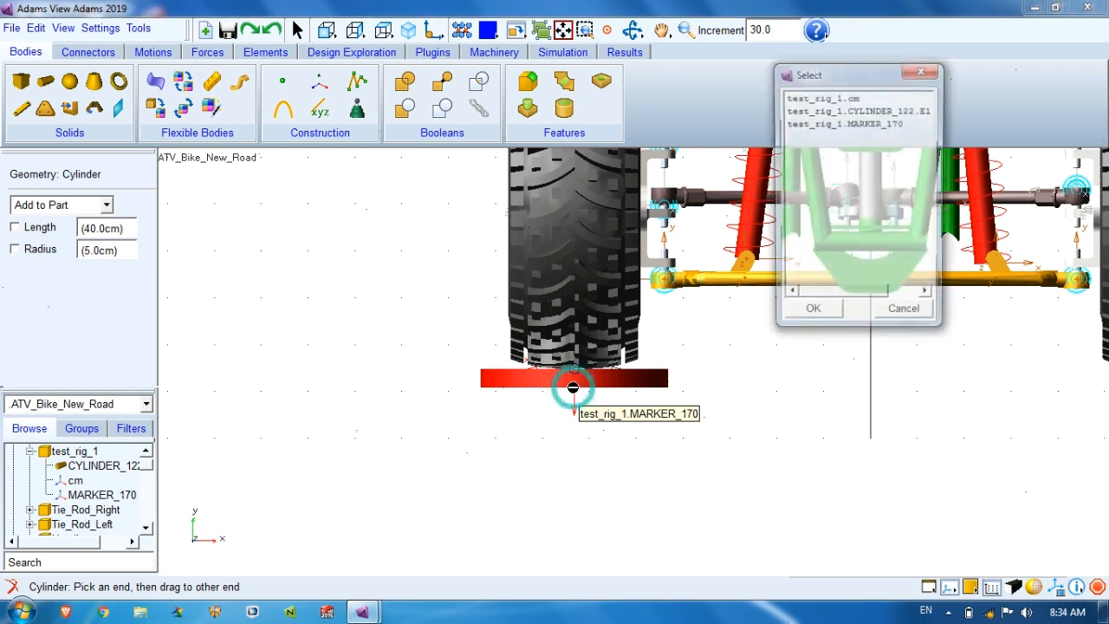
pyautogui.click(852, 111)
pyautogui.click(823, 315)
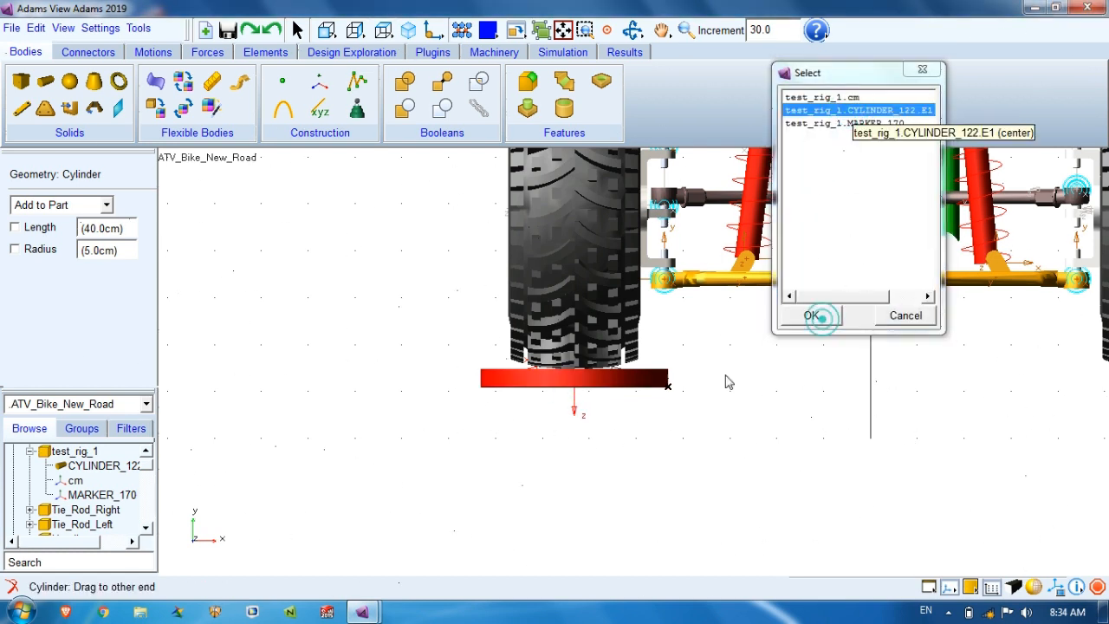
pyautogui.click(560, 479)
pyautogui.click(708, 440)
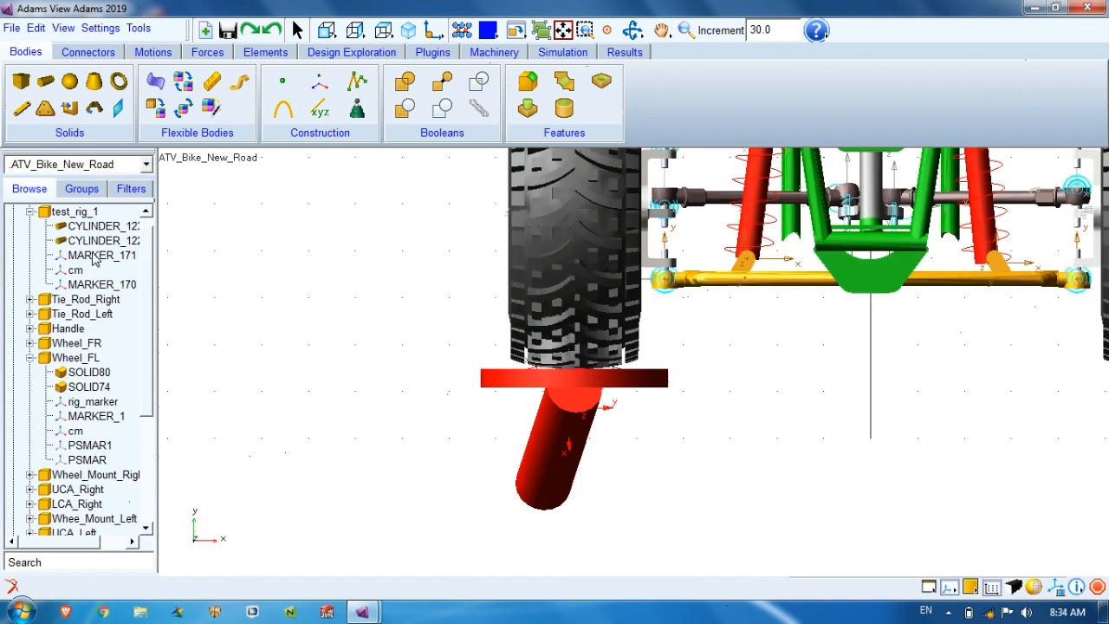
# Set the orientation of test_rig_1's MARKER_171 to 0, 90, 180, apply it and close the marker settings
pyautogui.click(95, 257)
pyautogui.doubleClick(94, 255)
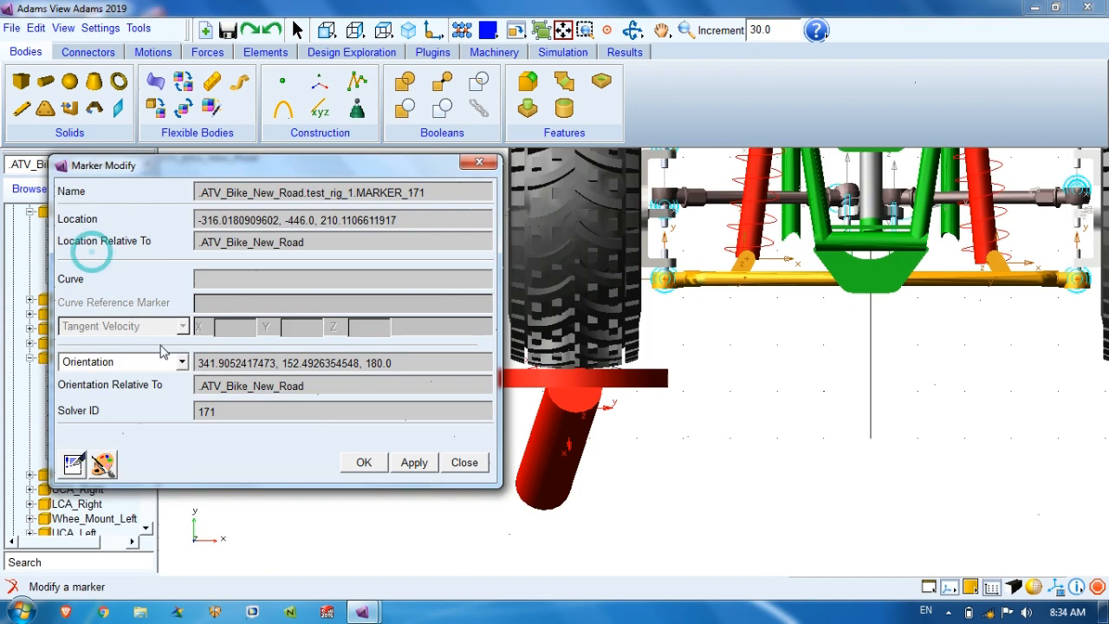
pyautogui.moveTo(404, 362); pyautogui.dragTo(196, 362)
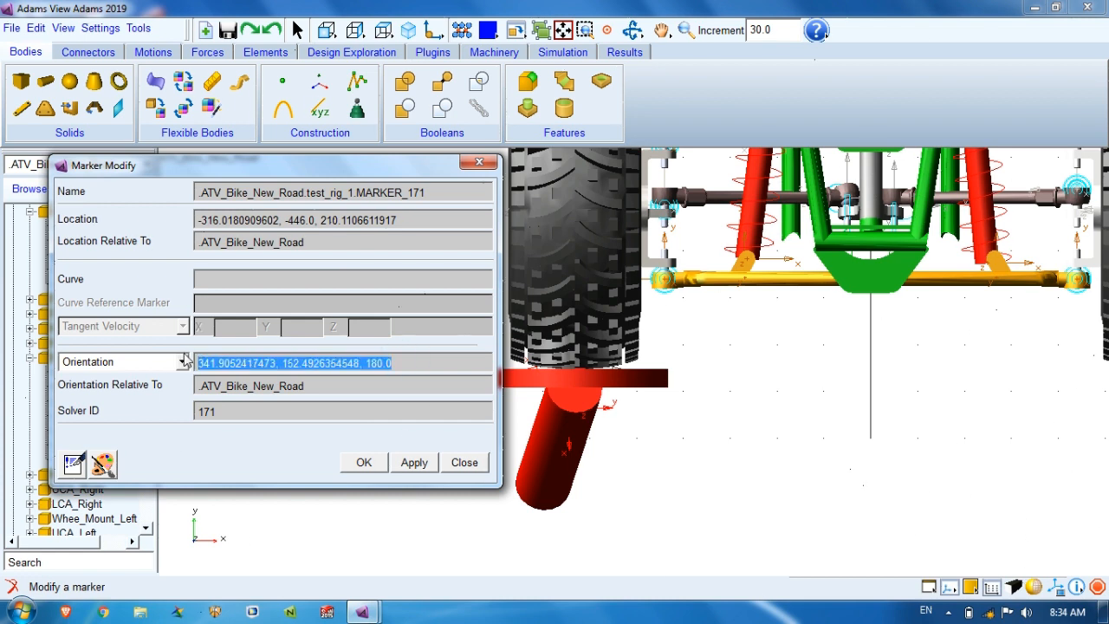
pyautogui.write('0,90,180')
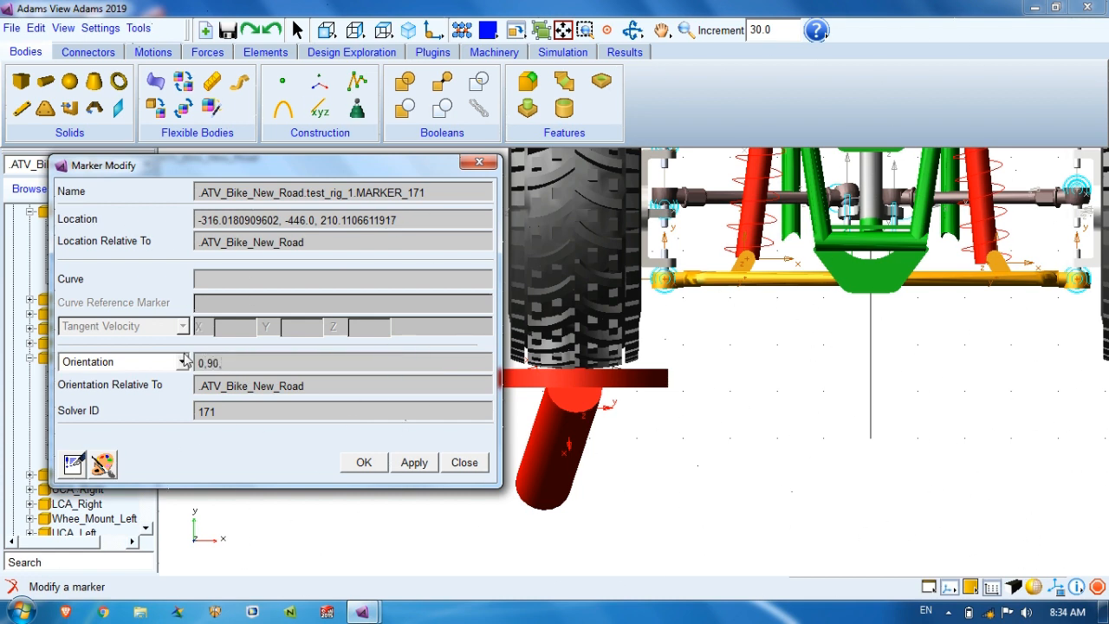
pyautogui.click(412, 464)
pyautogui.click(365, 463)
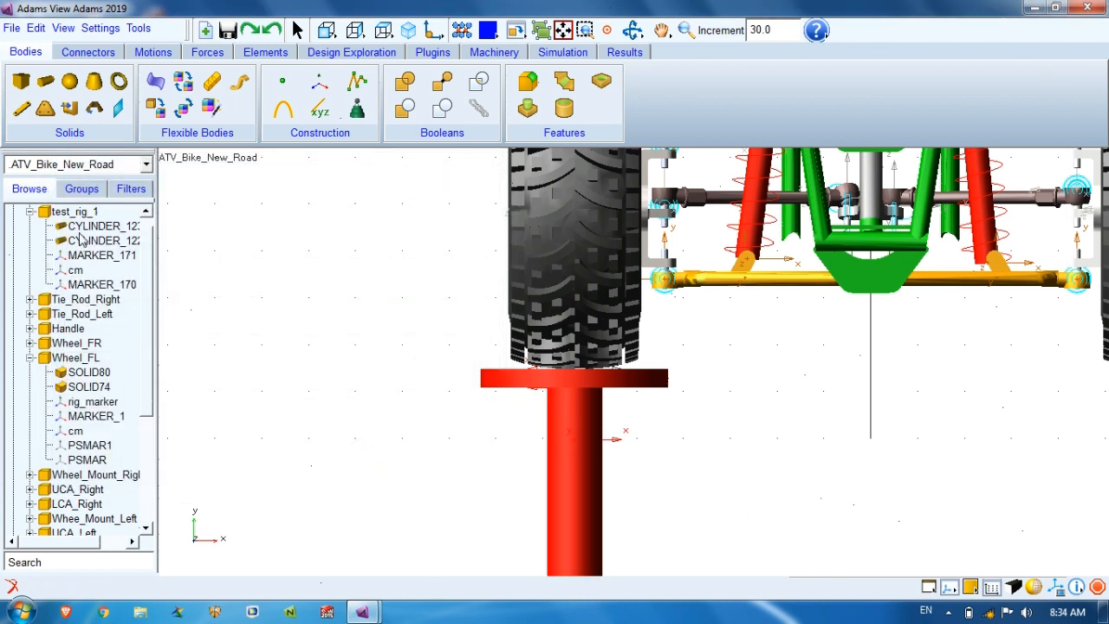
# Set the length of test_rig_1's post cylinder under the disc to 100 mm and apply it
pyautogui.click(82, 229)
pyautogui.doubleClick(84, 236)
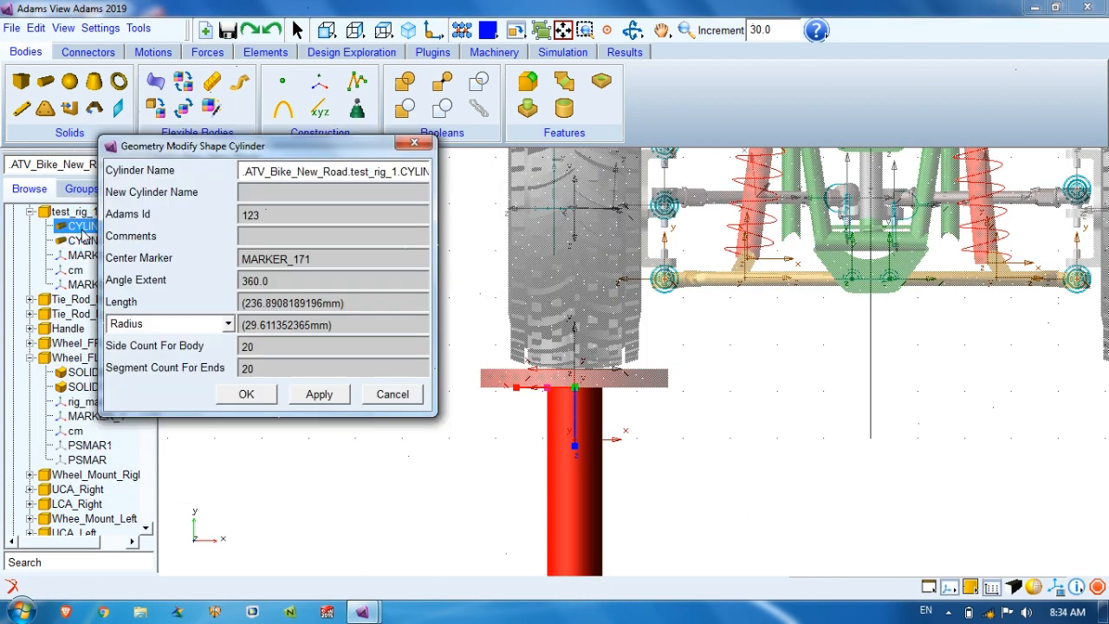
pyautogui.click(365, 307)
pyautogui.moveTo(231, 282); pyautogui.dragTo(222, 289)
pyautogui.write('100')
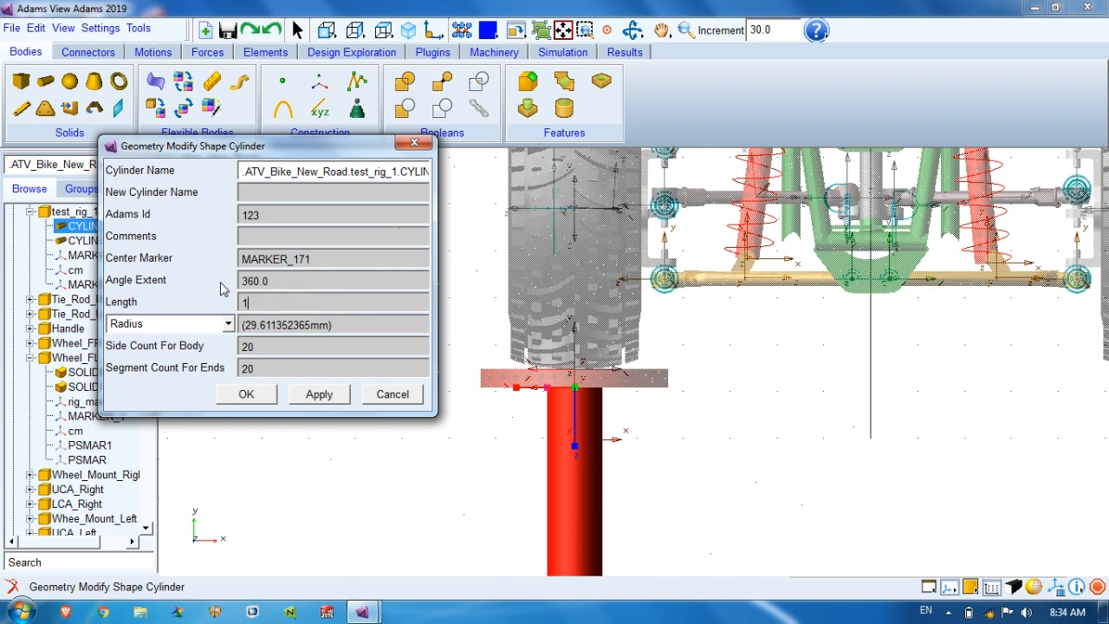
pyautogui.click(302, 396)
# Set the radius of test_rig_1's post cylinder to 25 mm, apply it and close the geometry settings
pyautogui.moveTo(334, 324); pyautogui.dragTo(231, 312)
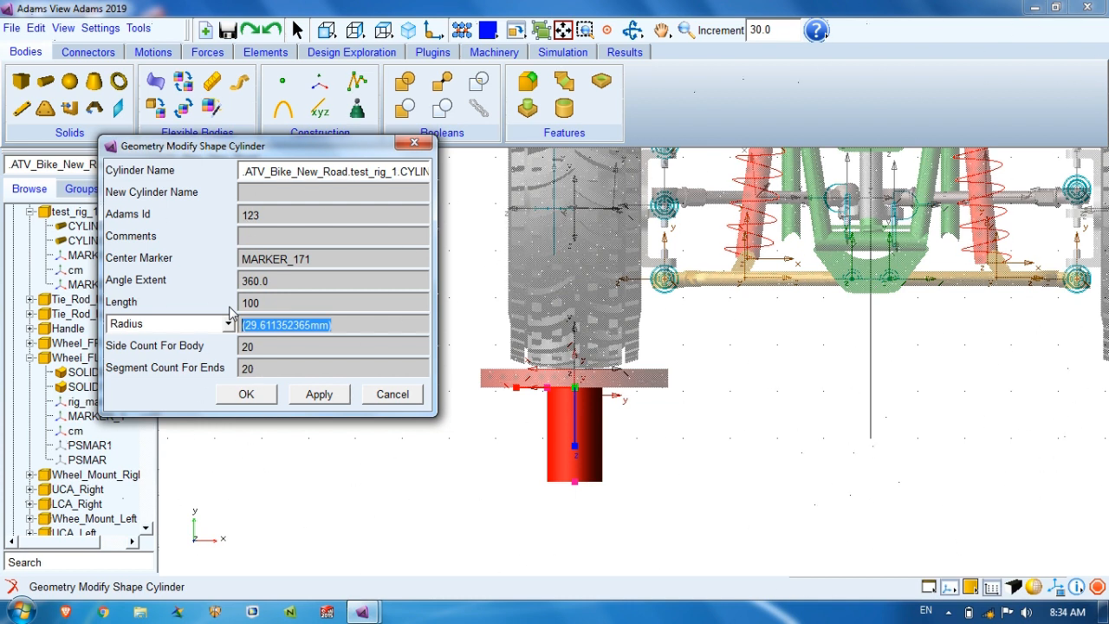
pyautogui.write('2')
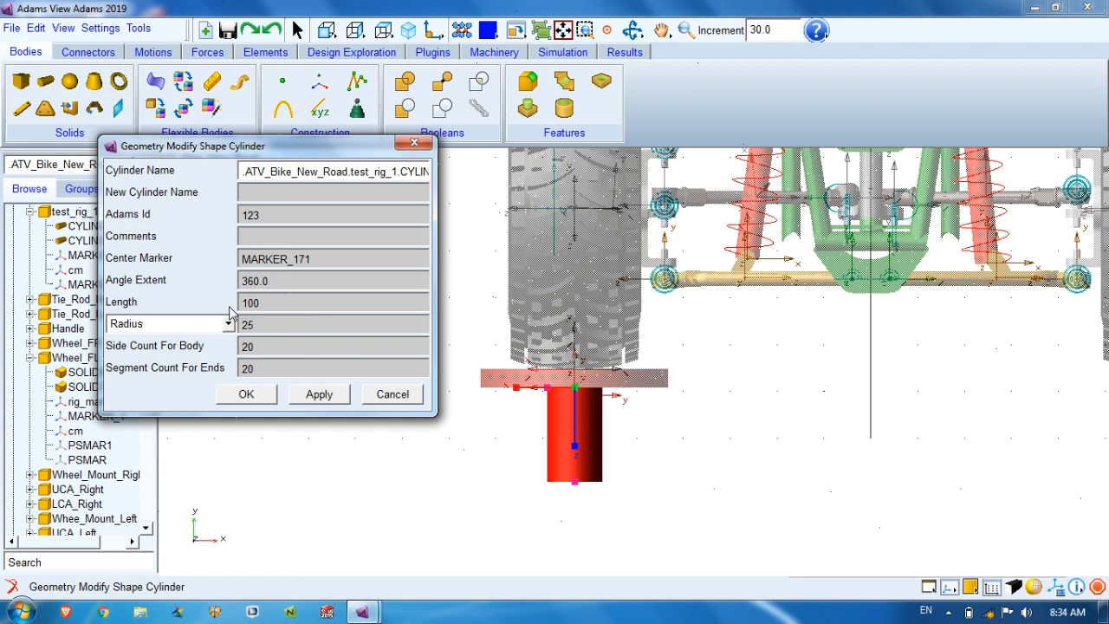
pyautogui.write('5')
pyautogui.click(317, 395)
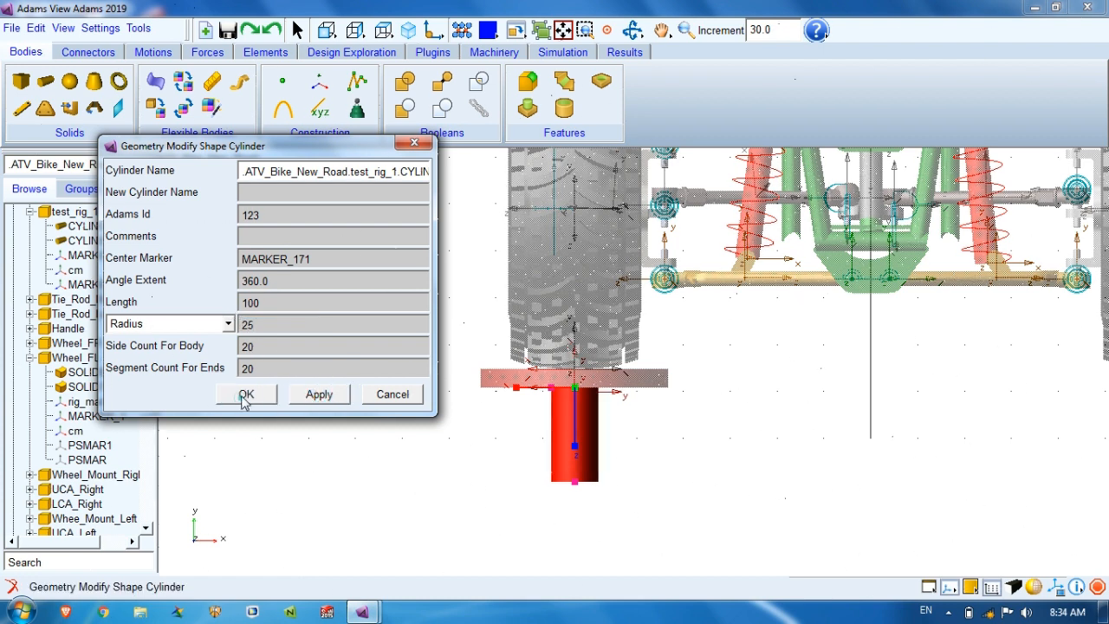
pyautogui.click(246, 394)
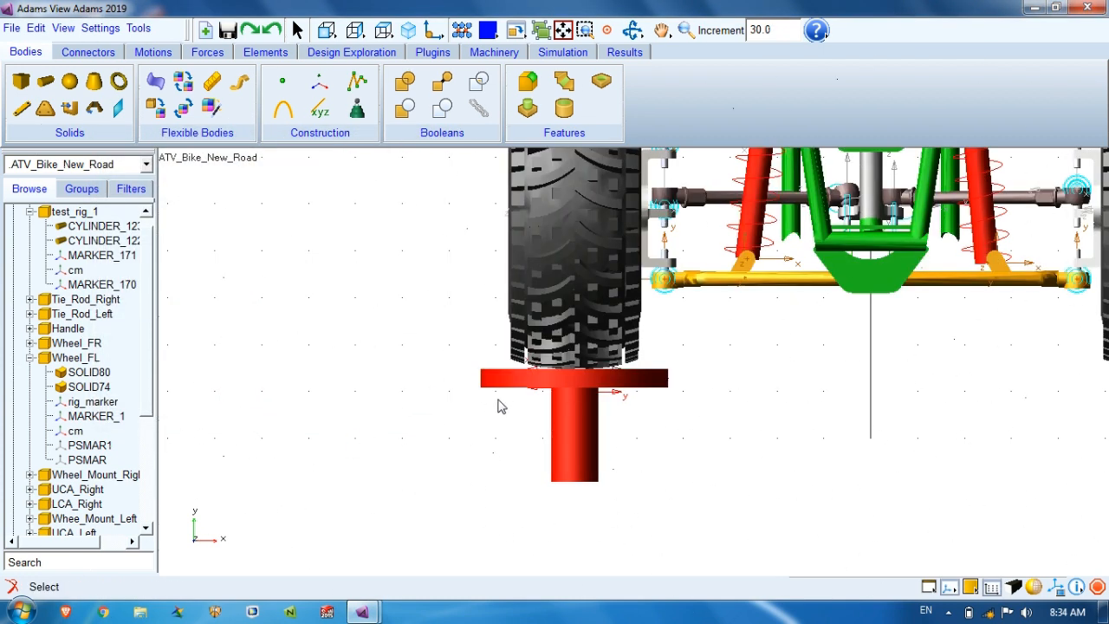
# Draw a cylinder on ground from the lower end centre of test_rig_1's post, extending downward
pyautogui.click(45, 81)
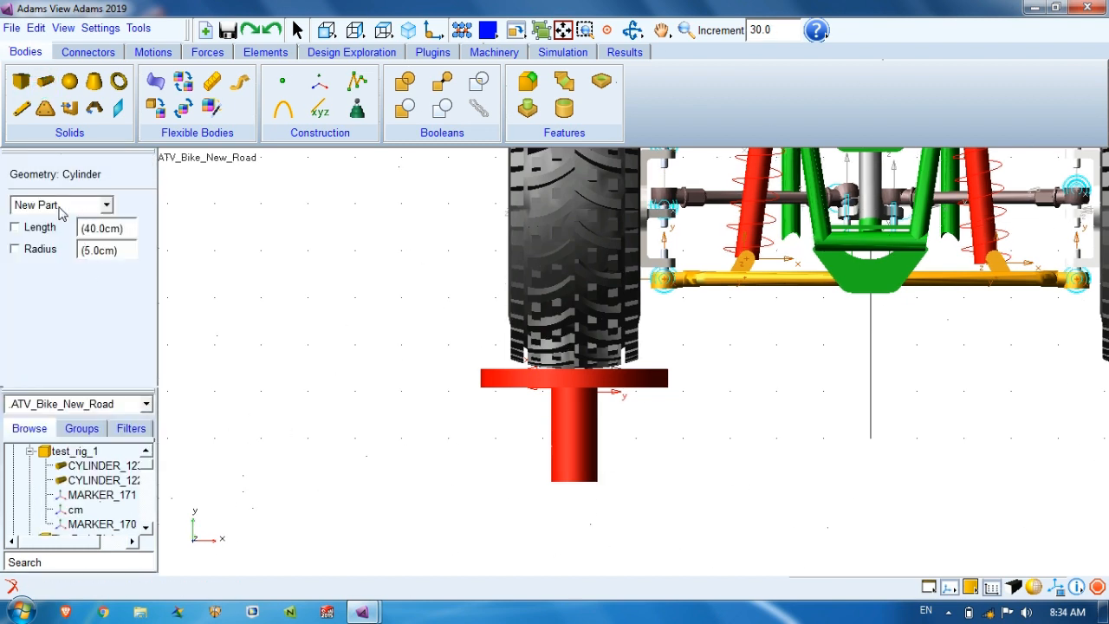
pyautogui.click(57, 206)
pyautogui.click(39, 252)
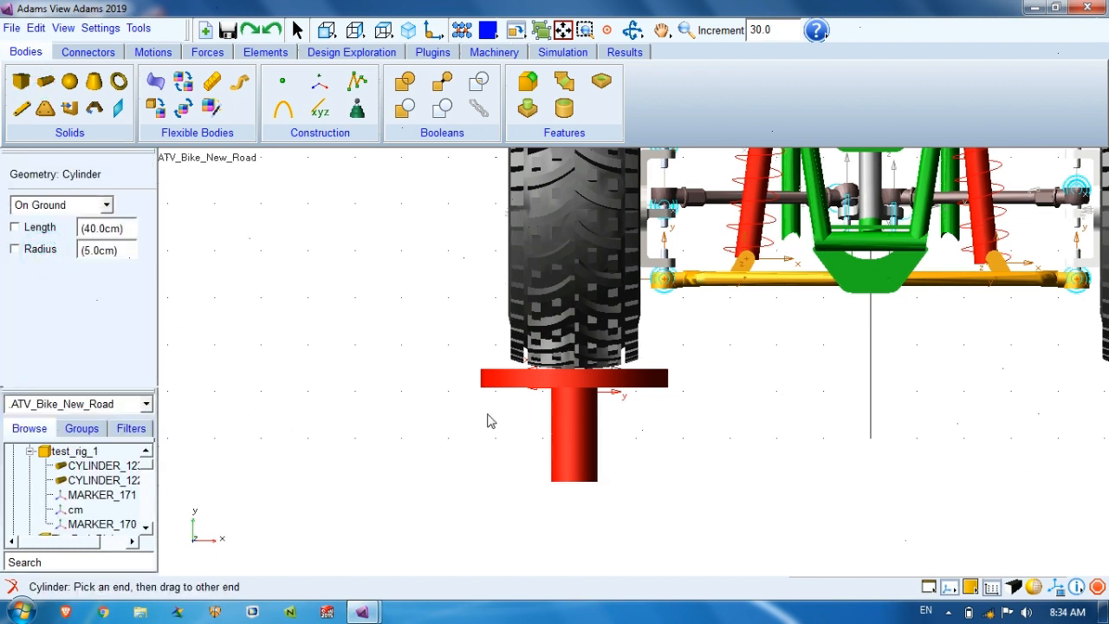
pyautogui.click(573, 481)
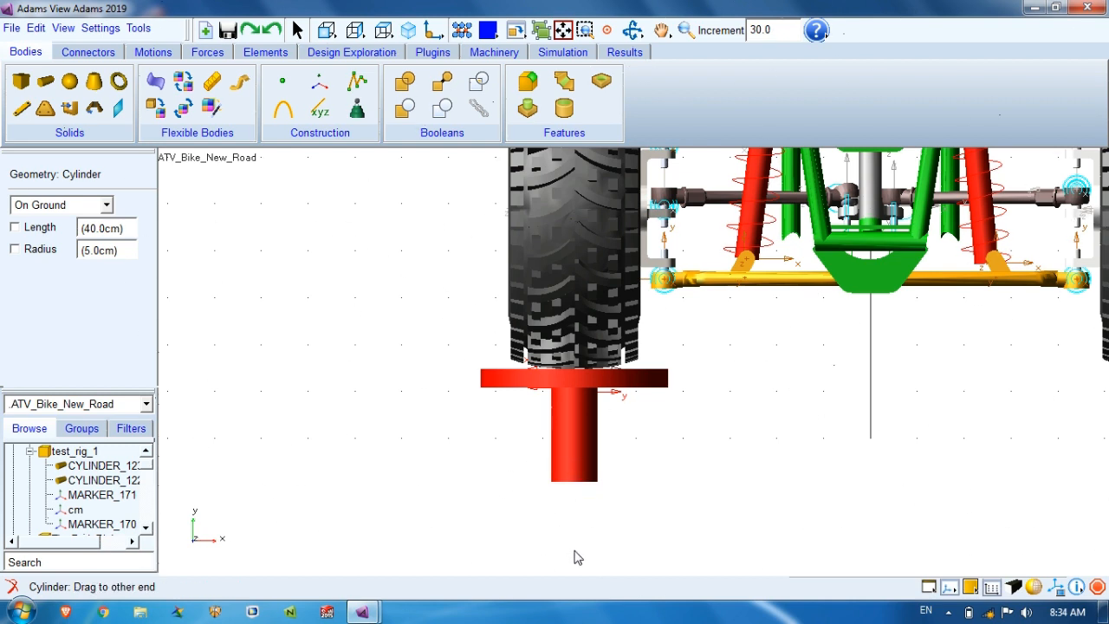
pyautogui.click(529, 559)
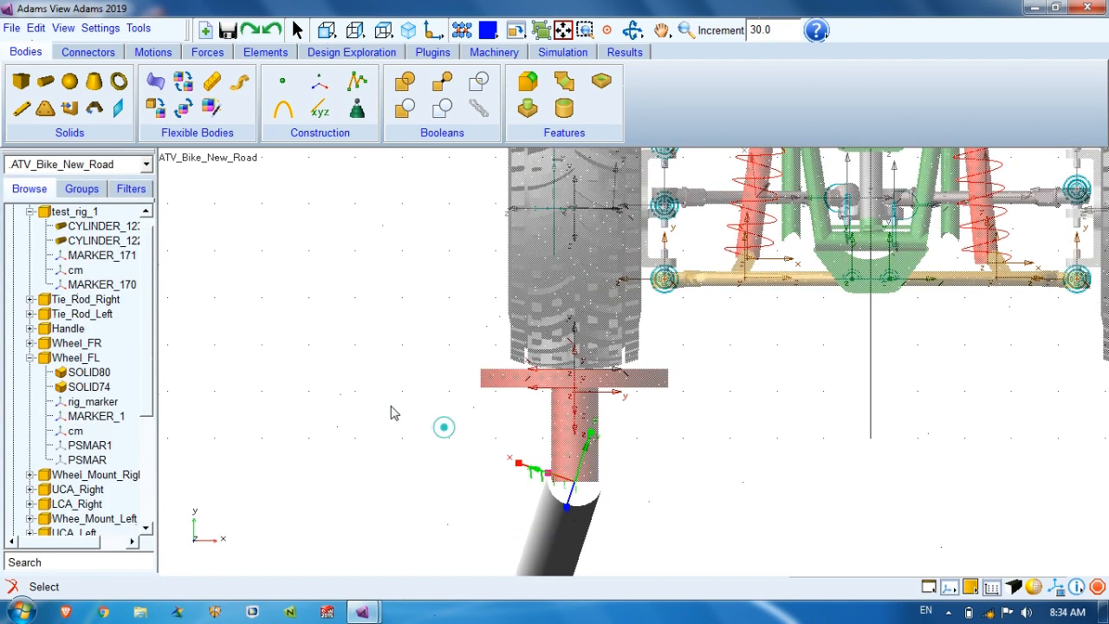
# Set the orientation of ground's MARKER_172 to 0, 90, 180 and apply it
pyautogui.click(29, 211)
pyautogui.scroll(-3, 31, 260)
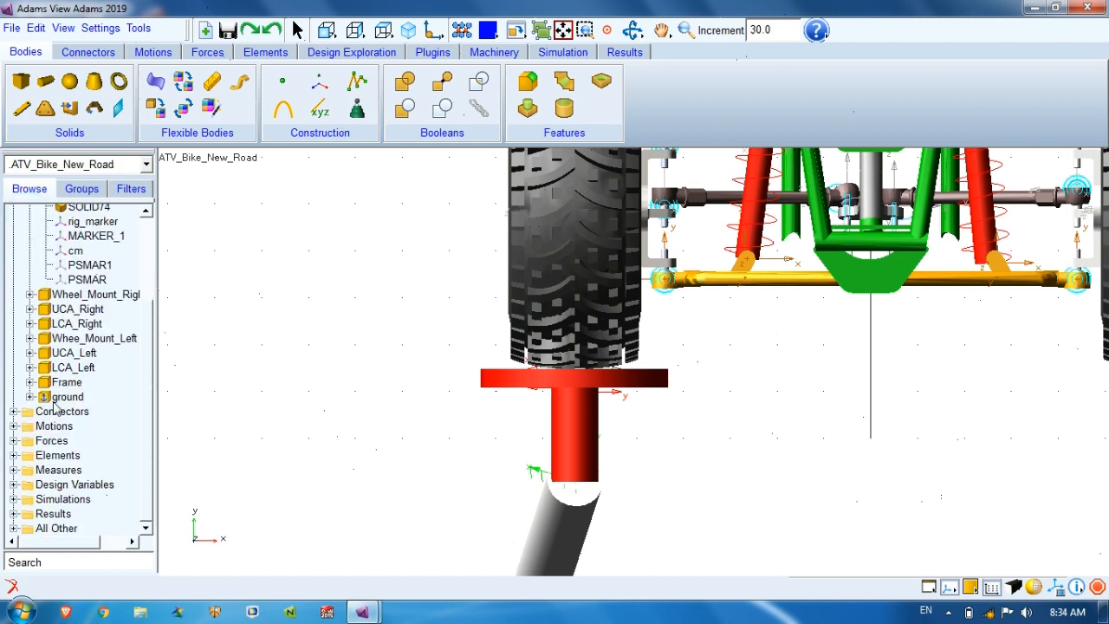
pyautogui.click(30, 397)
pyautogui.click(89, 412)
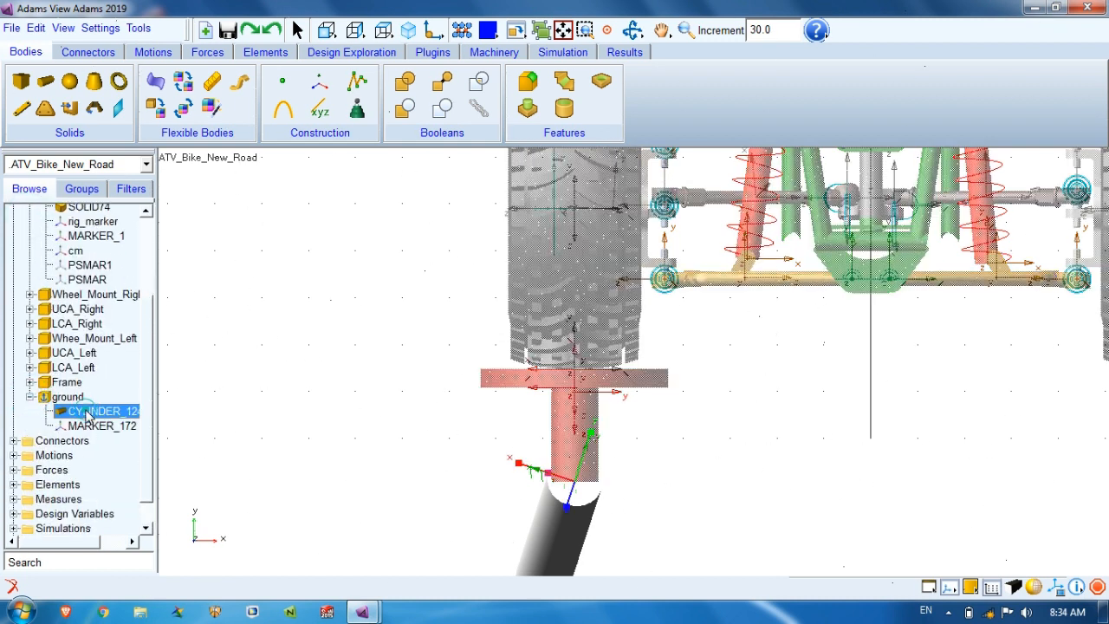
pyautogui.click(90, 426)
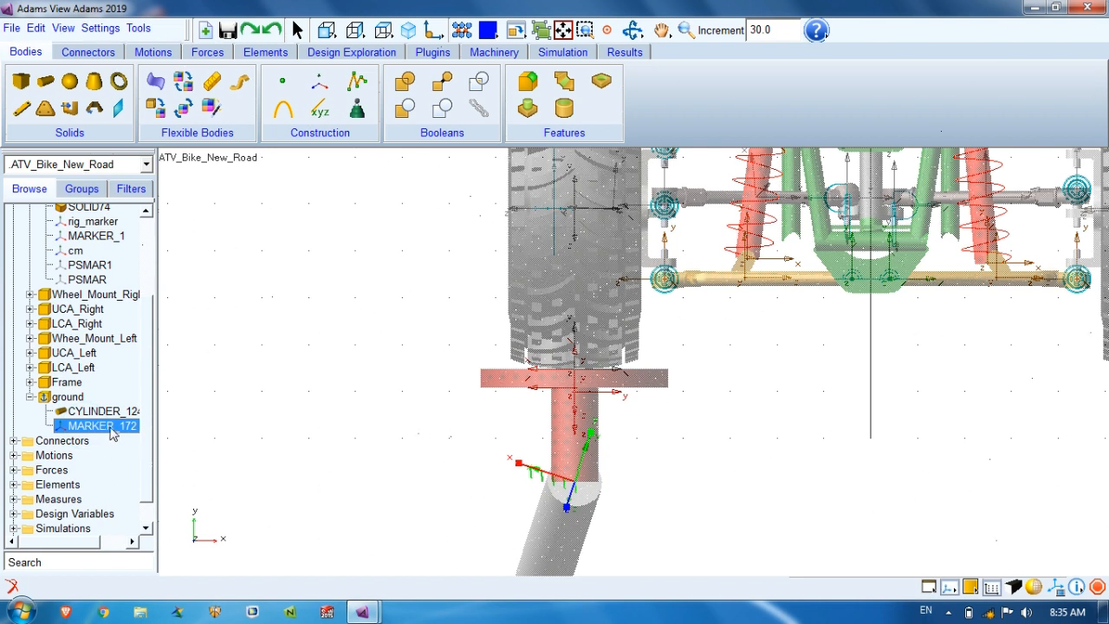
pyautogui.doubleClick(111, 428)
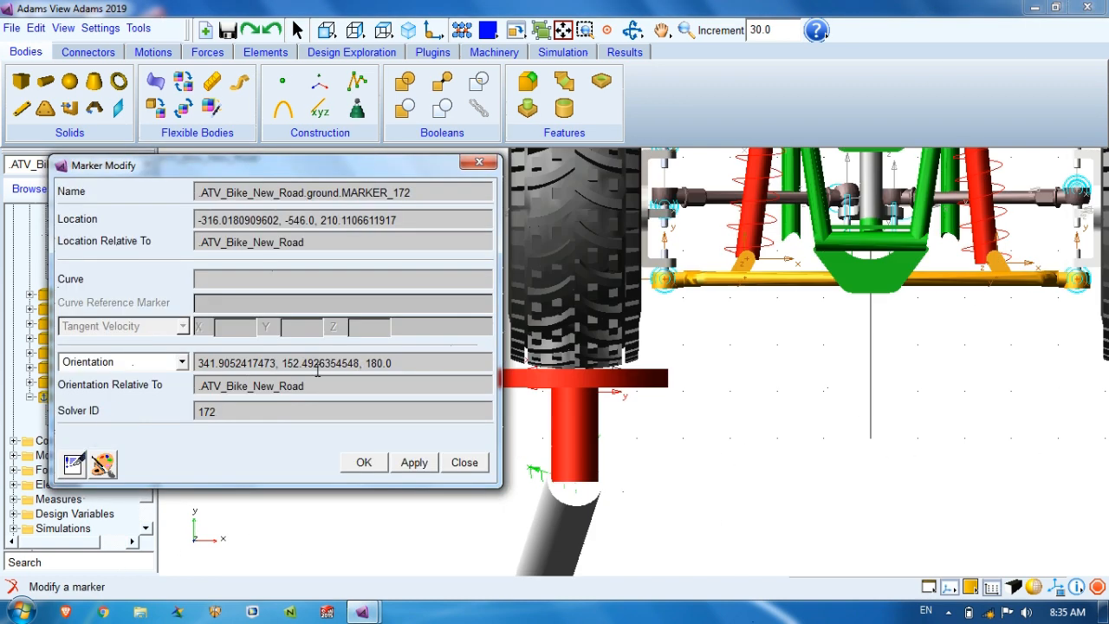
pyautogui.tripleClick(430, 363)
pyautogui.write('0,90,')
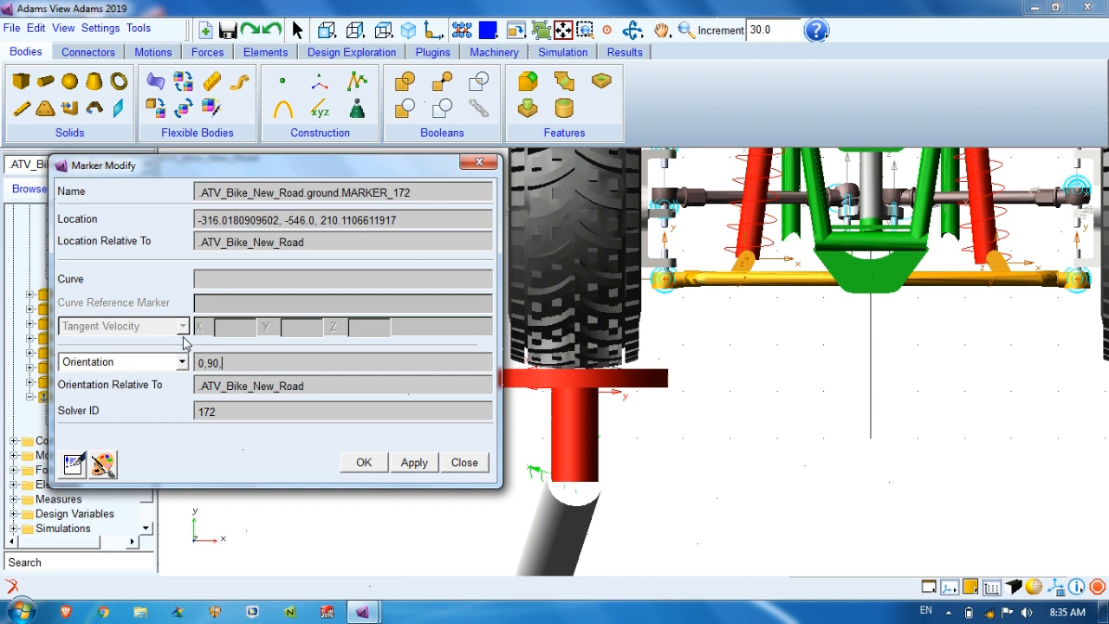
pyautogui.write('180')
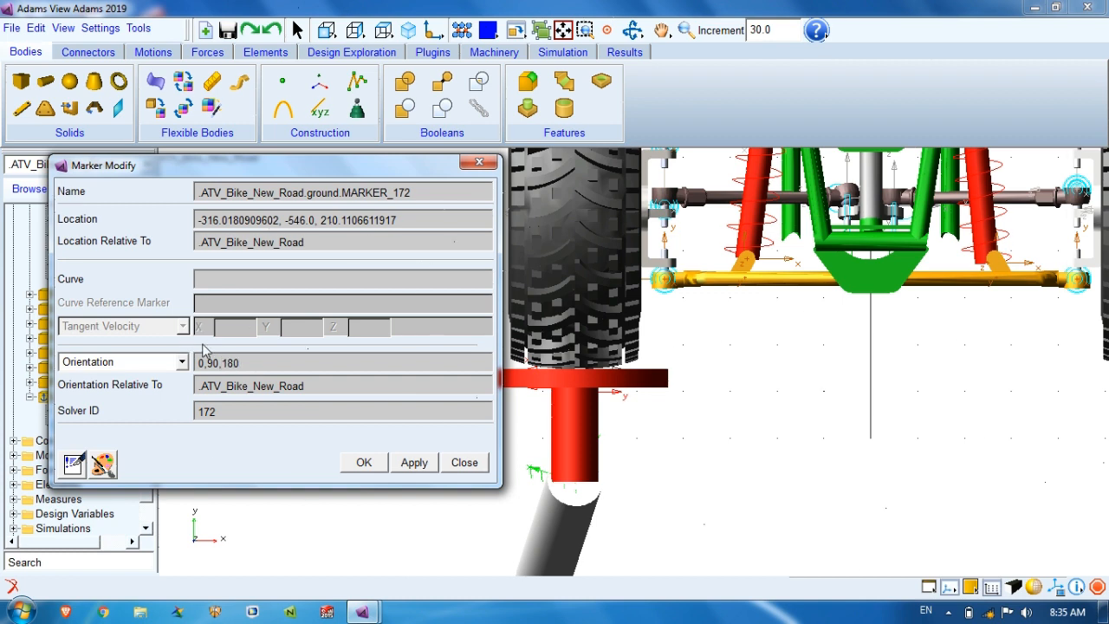
pyautogui.click(407, 461)
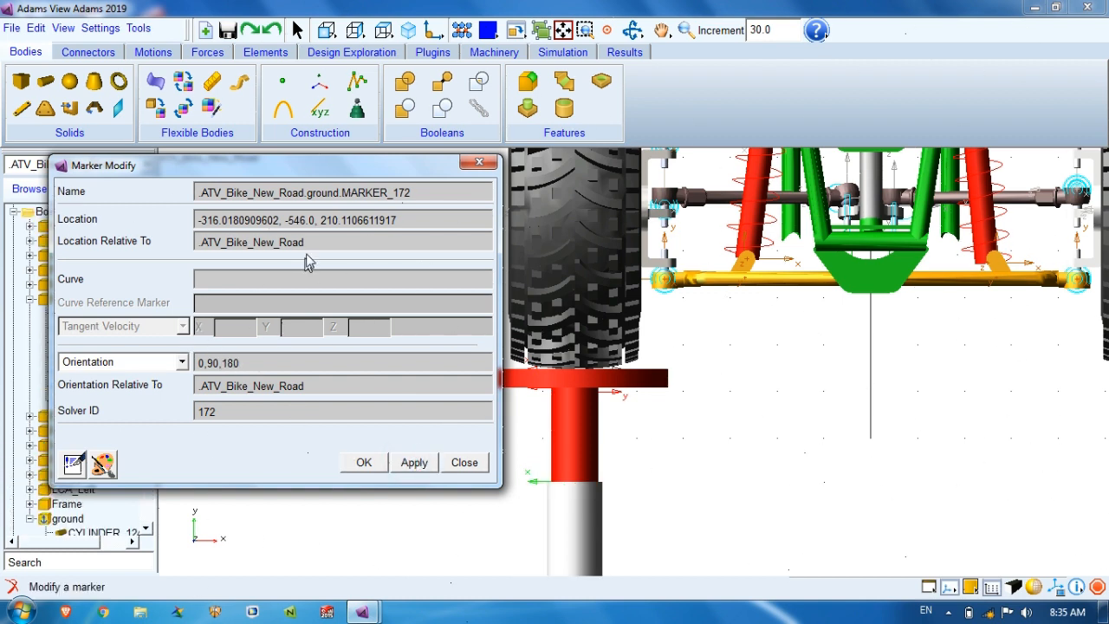
# Try Y location values of -500, -450 and -460 for ground's MARKER_172, applying each one
pyautogui.moveTo(316, 220); pyautogui.dragTo(289, 220)
pyautogui.write('500')
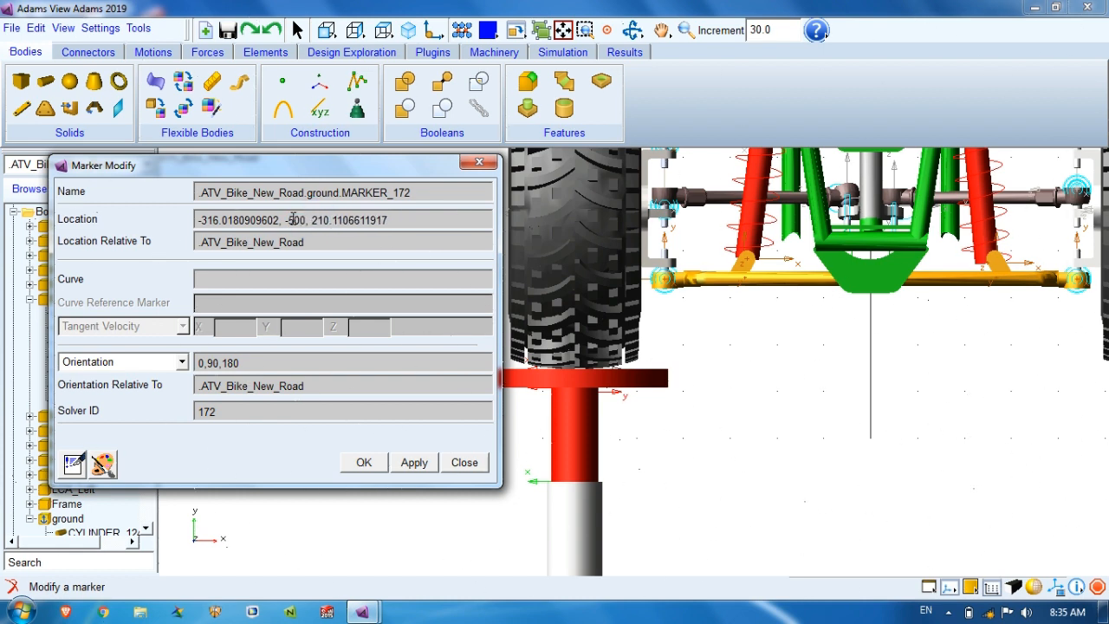
pyautogui.click(416, 460)
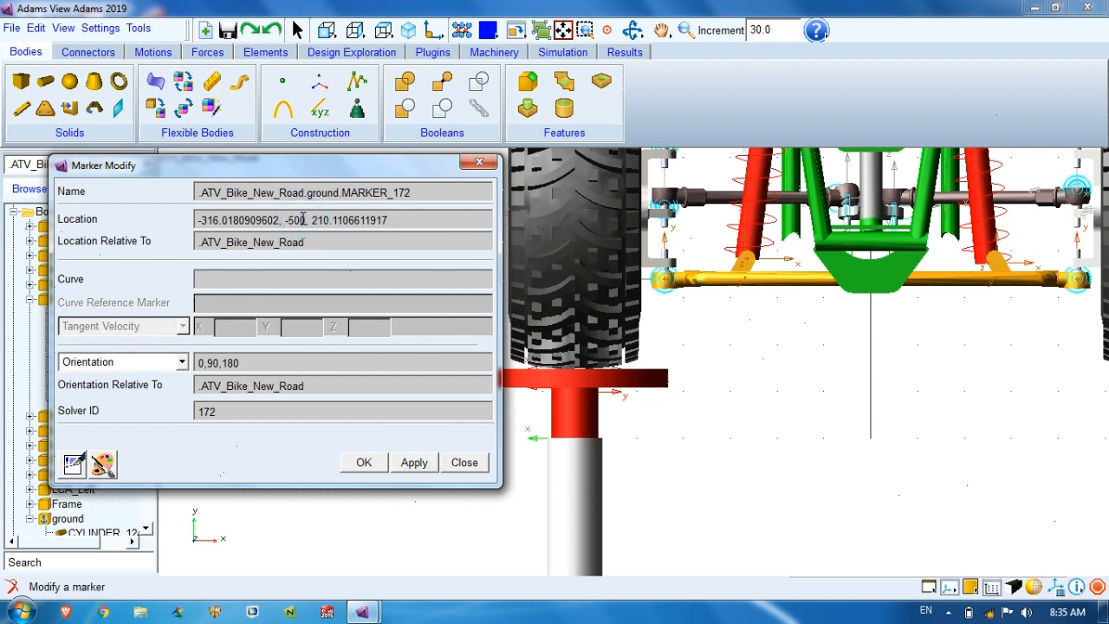
pyautogui.press('BackSpace')
pyautogui.write('4')
pyautogui.press('Delete')
pyautogui.write('5')
pyautogui.click(414, 462)
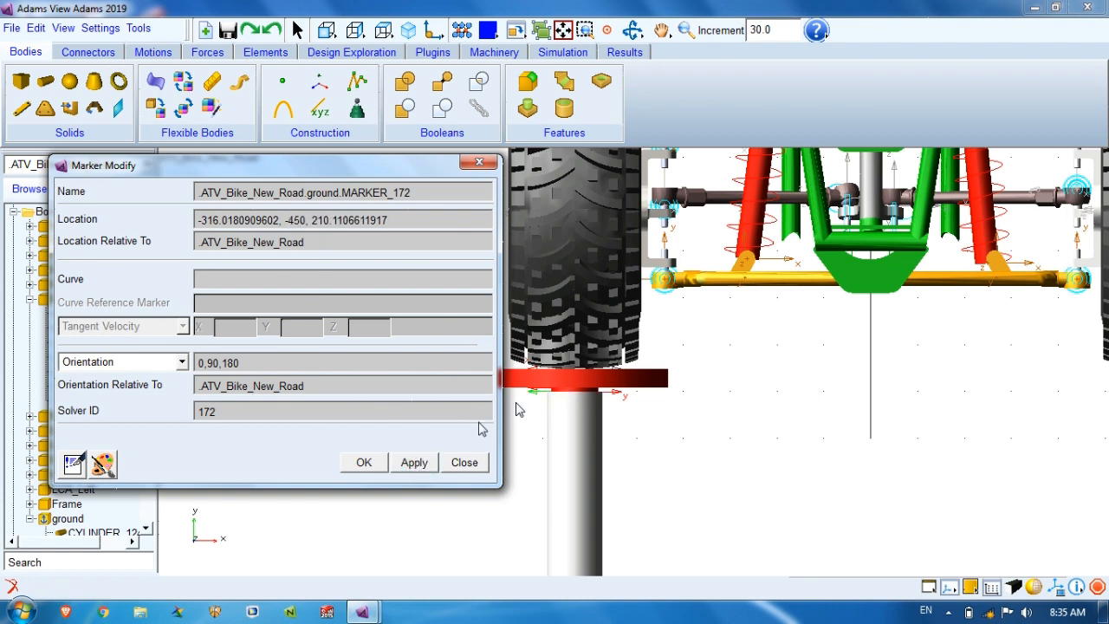
pyautogui.click(299, 220)
pyautogui.press('BackSpace')
pyautogui.write('6')
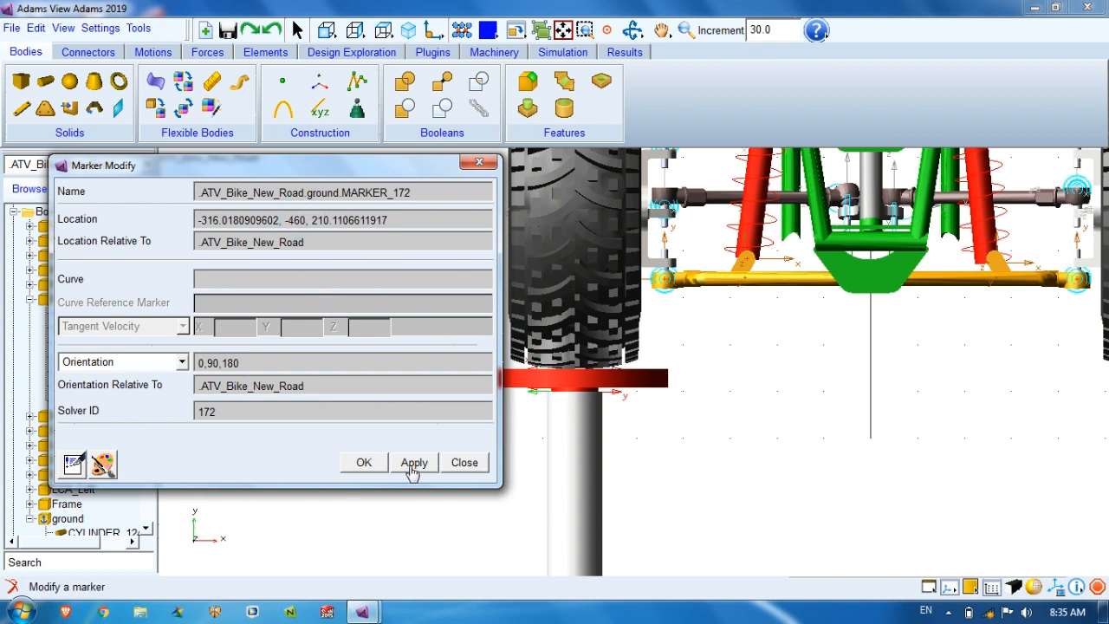
pyautogui.click(412, 466)
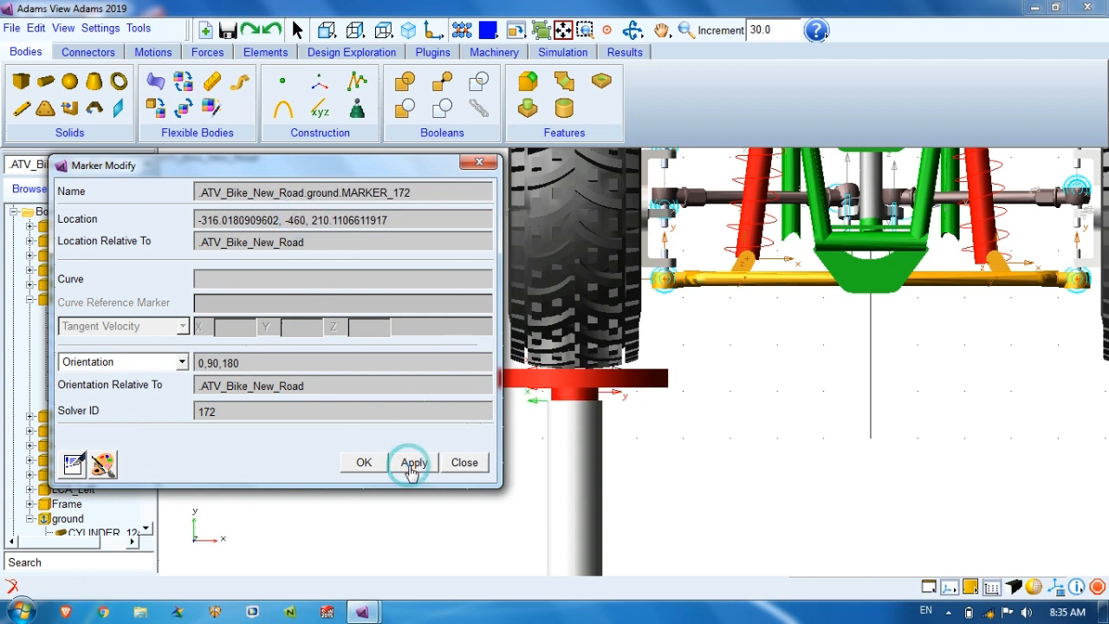
# Set the Y location of ground's MARKER_172 to -470, apply it and close the marker settings
pyautogui.click(299, 219)
pyautogui.press('BackSpace')
pyautogui.write('7')
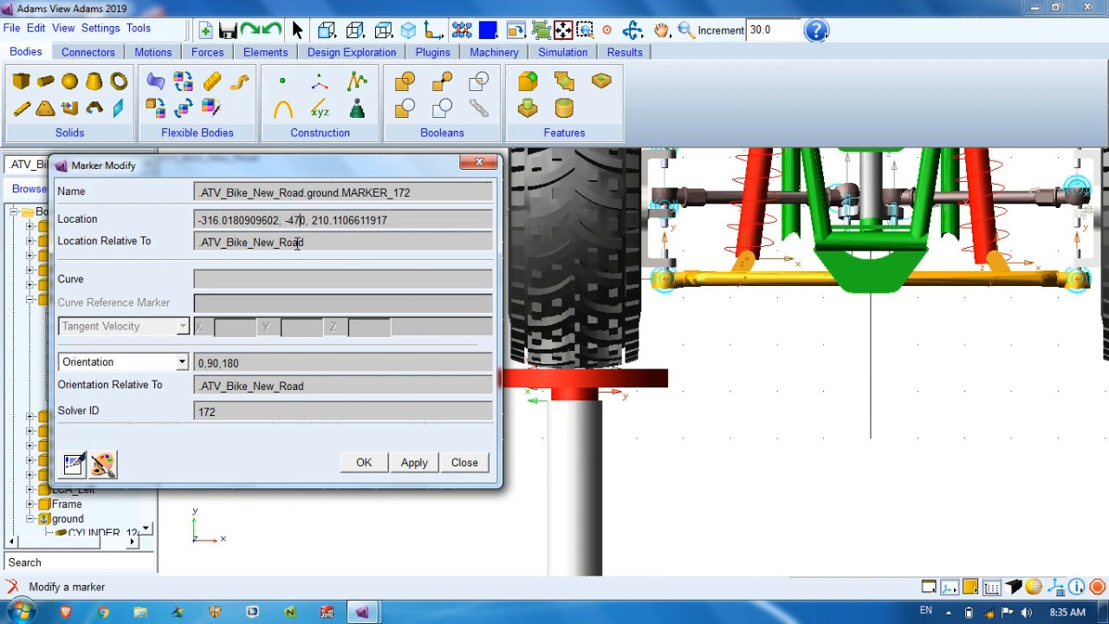
pyautogui.click(416, 464)
pyautogui.click(363, 462)
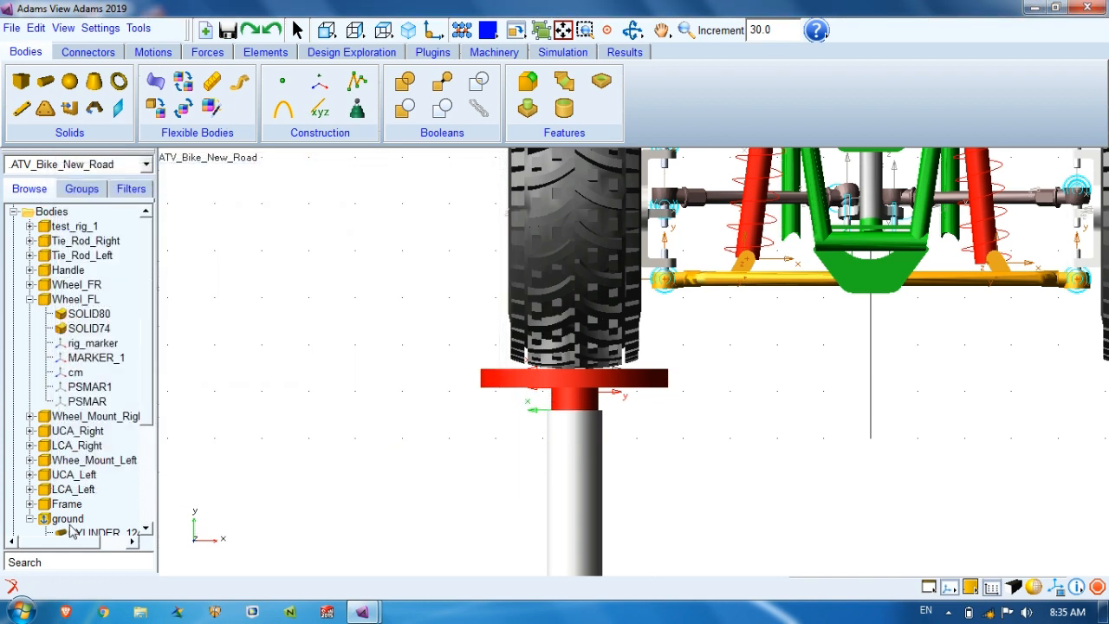
# Set the length of ground's cylinder CYLINDER_124 to 200 and apply it
pyautogui.rightClick(97, 382)
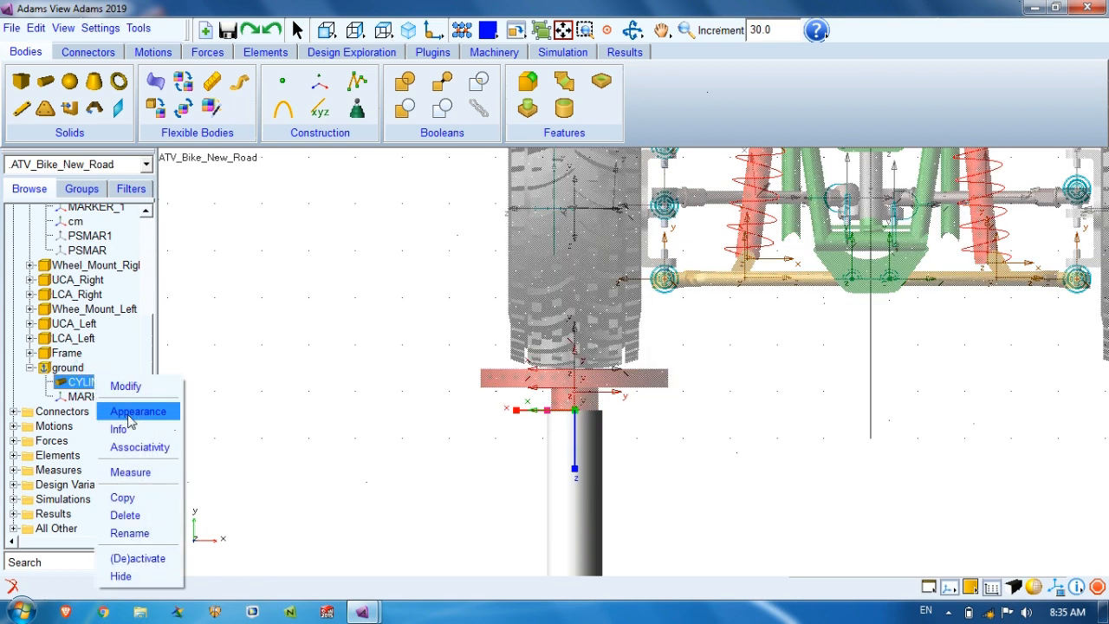
pyautogui.click(126, 386)
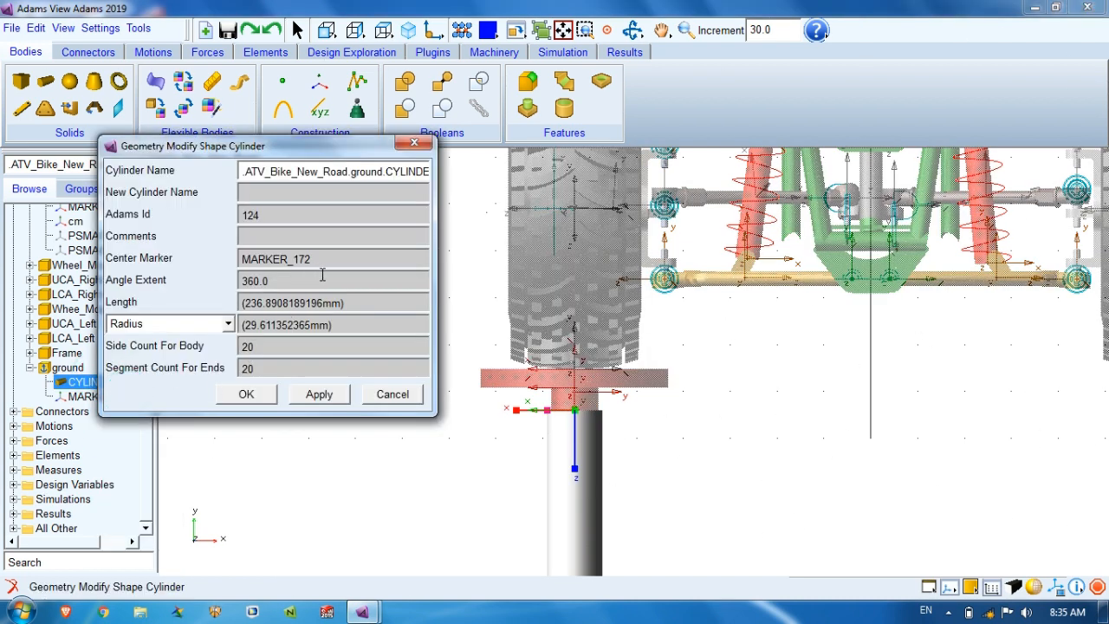
pyautogui.click(358, 303)
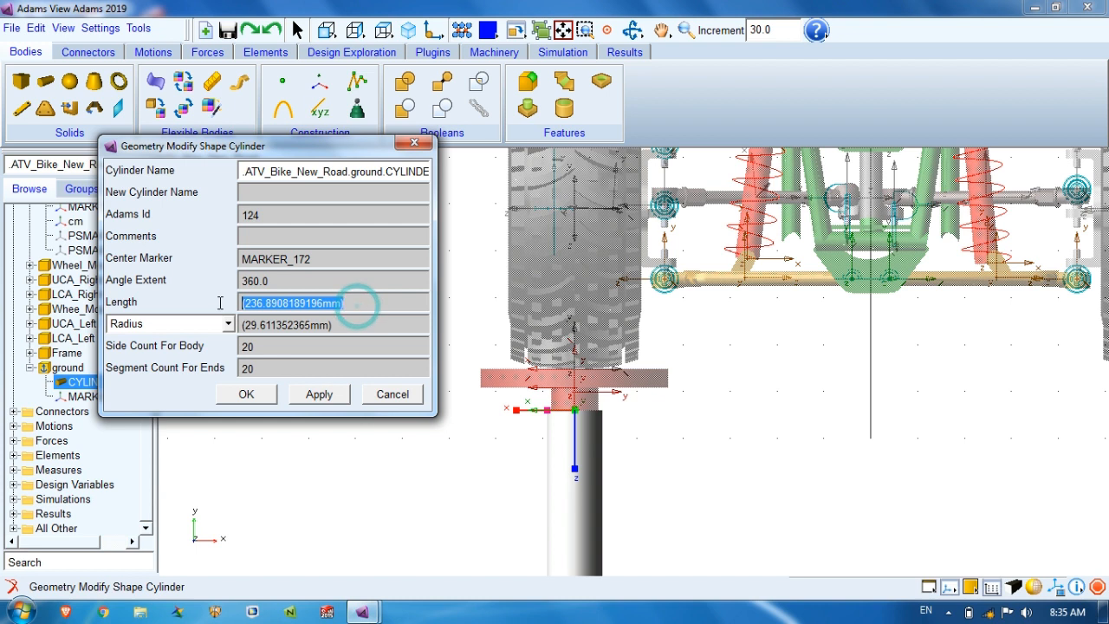
pyautogui.write('200')
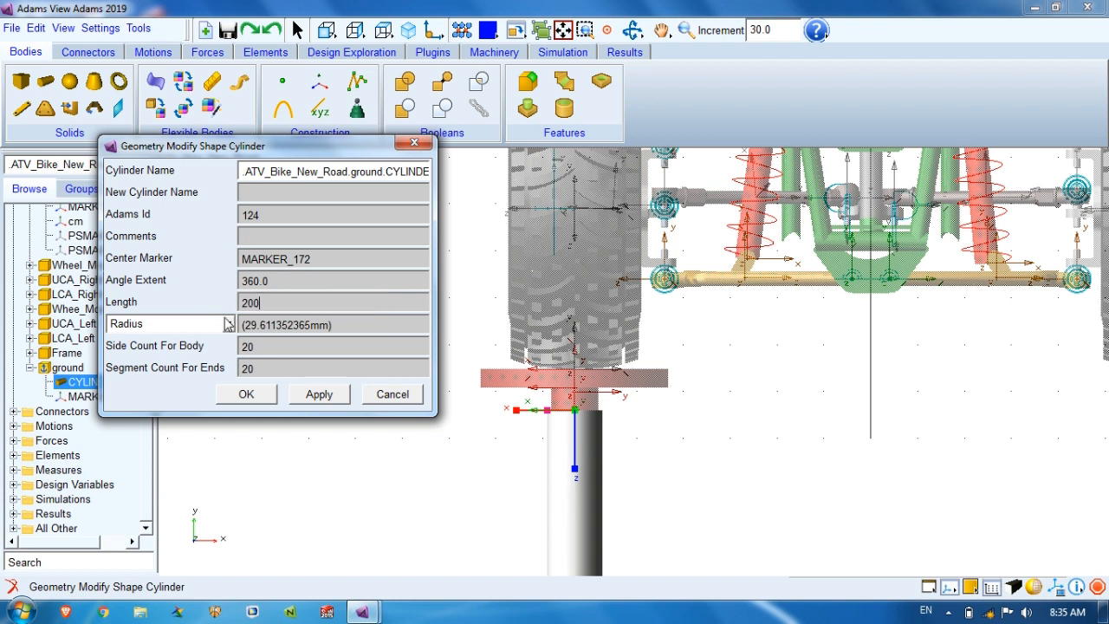
pyautogui.click(312, 397)
pyautogui.click(314, 399)
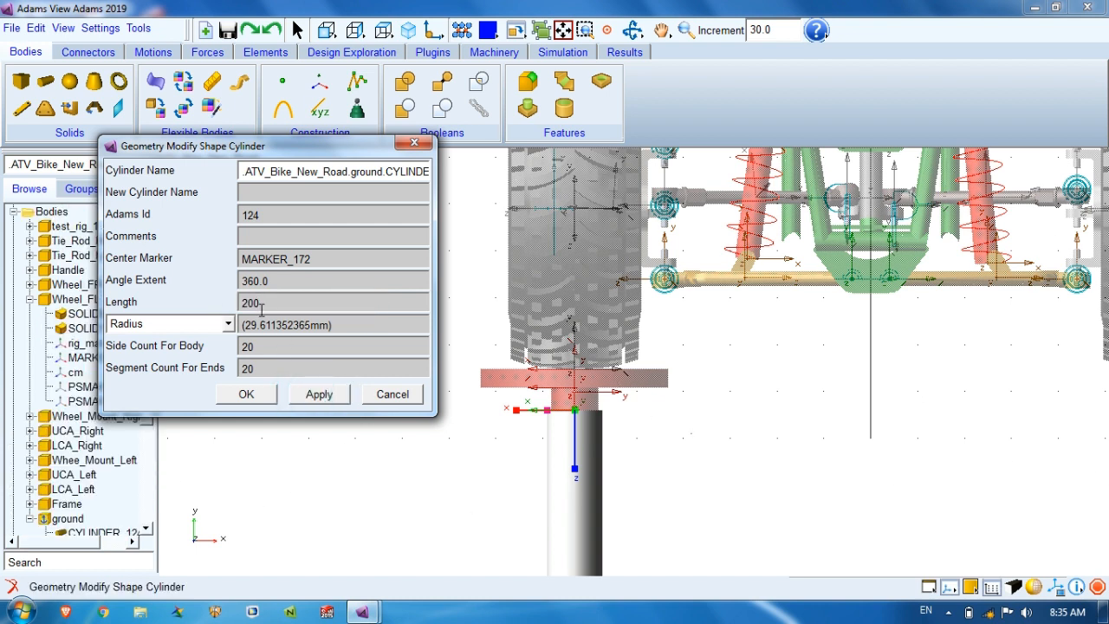
# Try a radius of 30 for ground's cylinder and apply it
pyautogui.click(338, 326)
pyautogui.write('30')
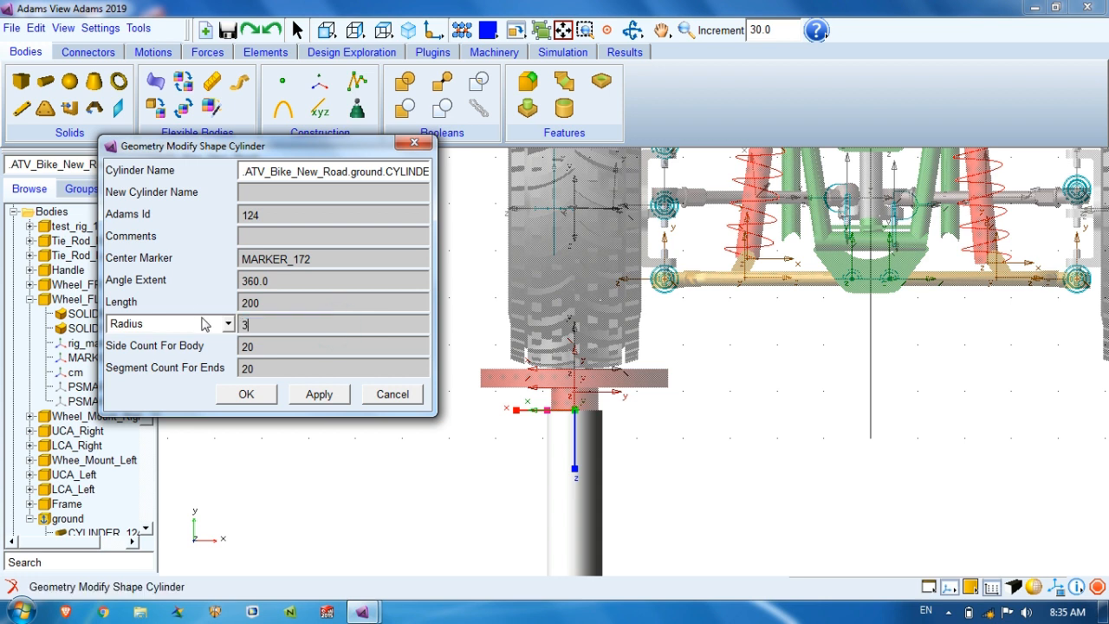
pyautogui.click(317, 395)
# Set the radius of ground's cylinder to 50, apply it and close the cylinder settings
pyautogui.click(264, 321)
pyautogui.press('Delete')
pyautogui.write('5')
pyautogui.click(317, 394)
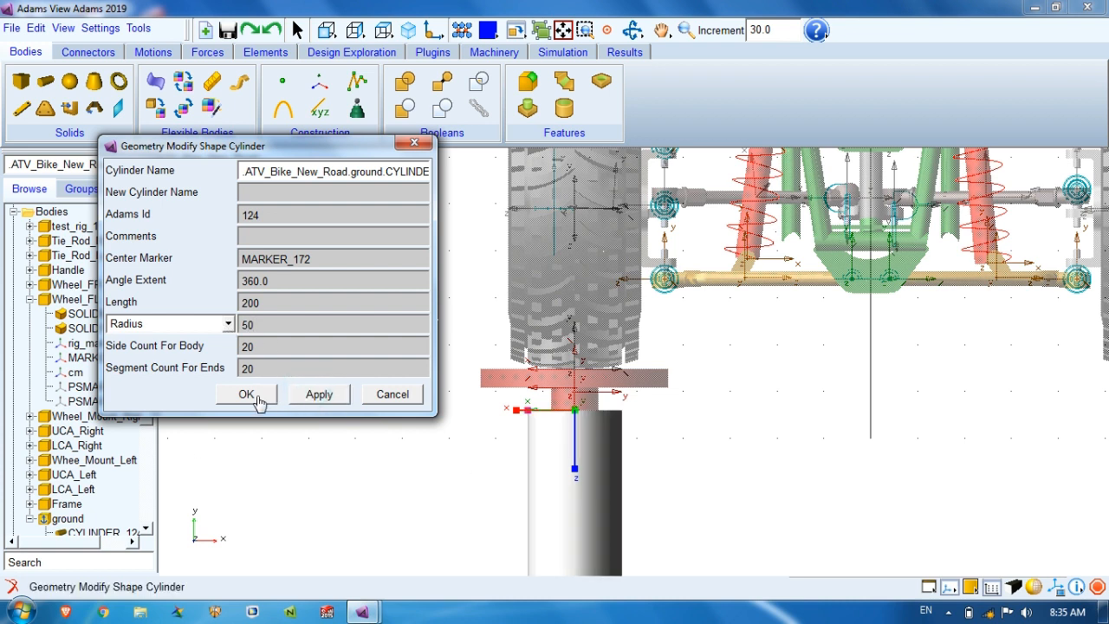
pyautogui.click(248, 395)
pyautogui.click(443, 469)
pyautogui.press('z')
pyautogui.moveTo(567, 430); pyautogui.dragTo(570, 448)
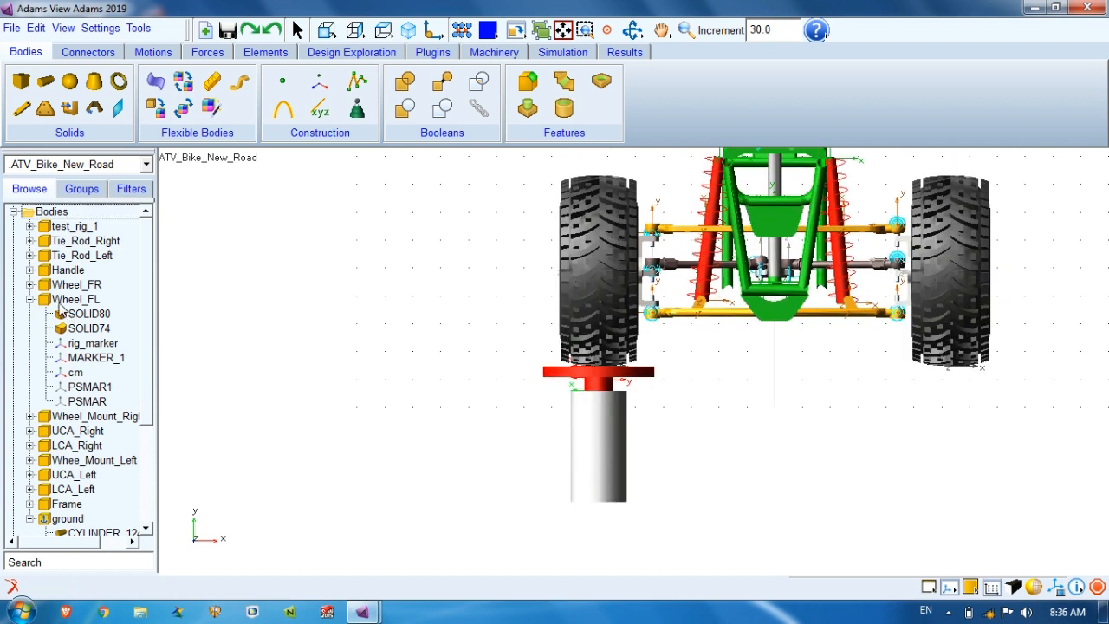
# Copy the test_rig_1 body and rename the copy as test_rig_2
pyautogui.click(30, 298)
pyautogui.click(68, 228)
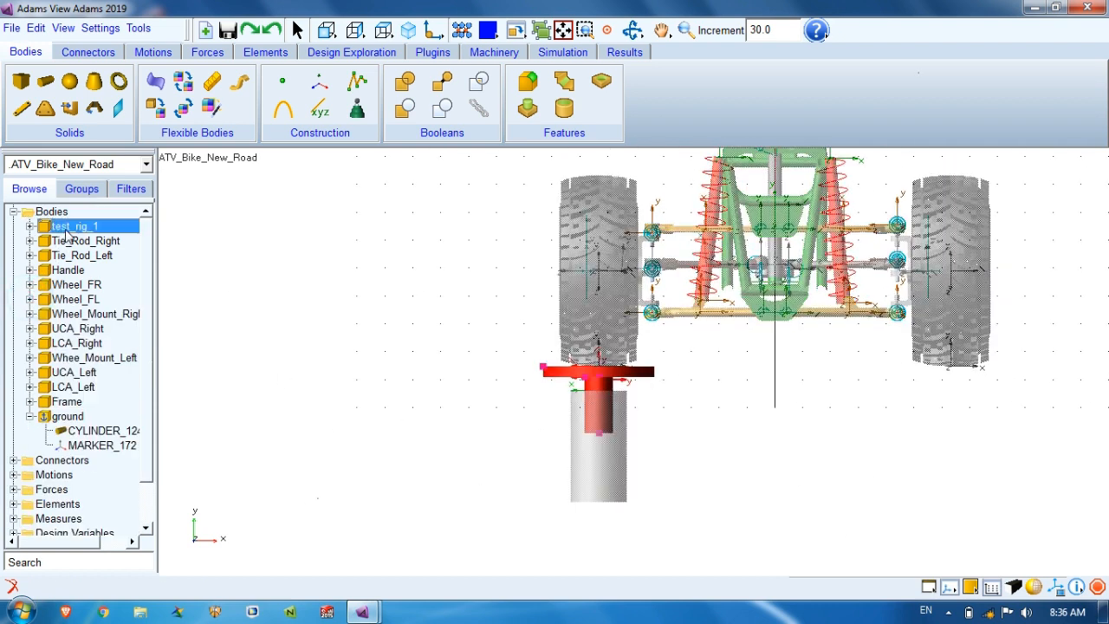
pyautogui.rightClick(68, 232)
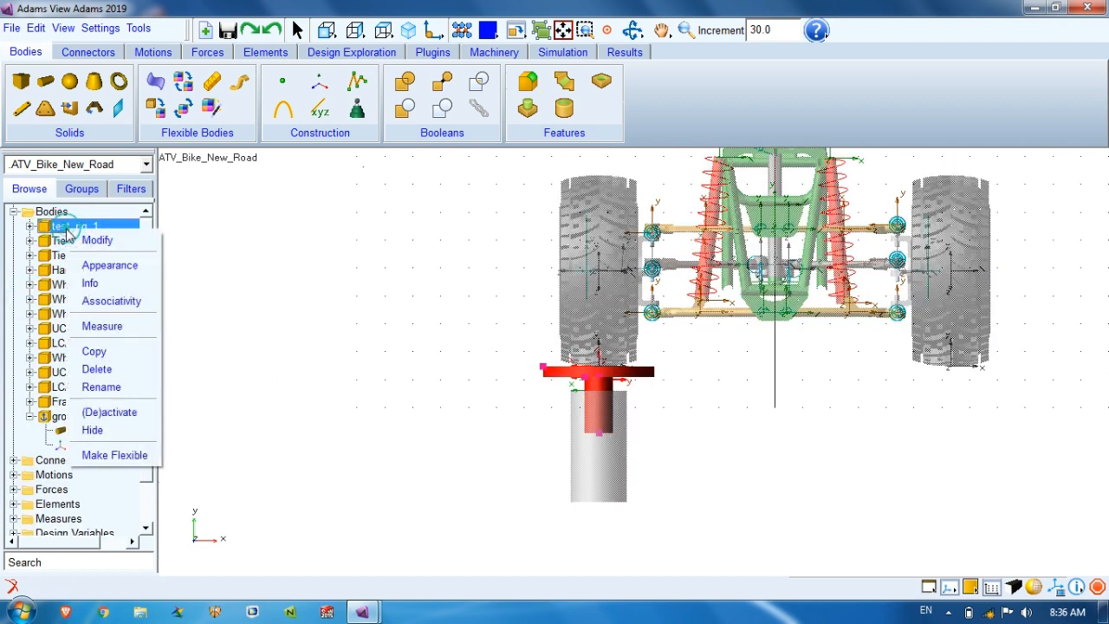
pyautogui.click(106, 350)
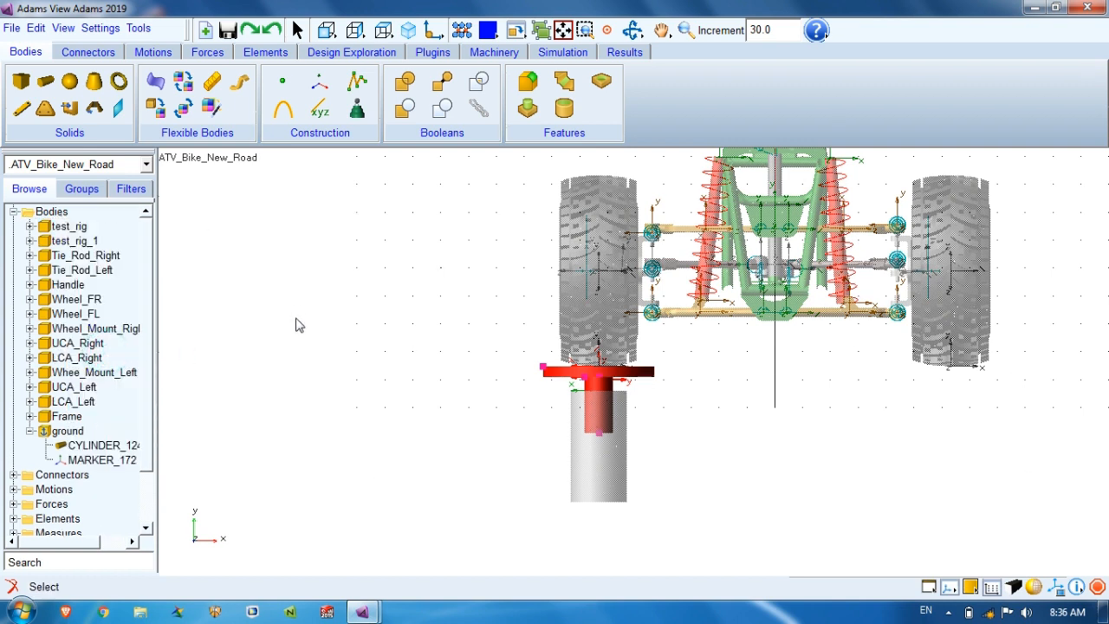
pyautogui.click(30, 226)
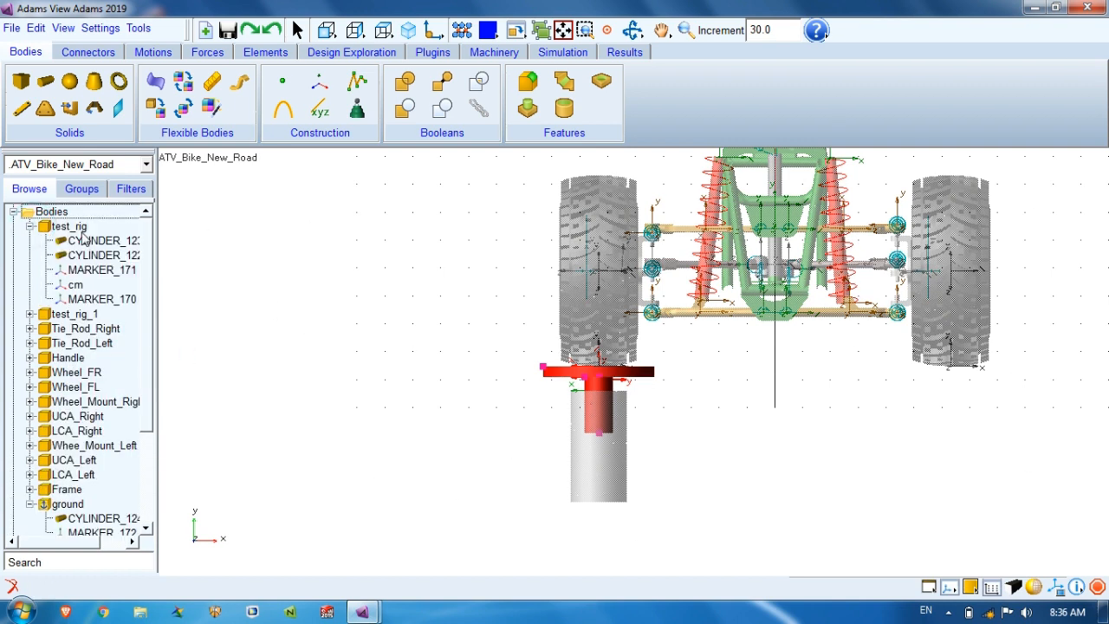
pyautogui.click(68, 227)
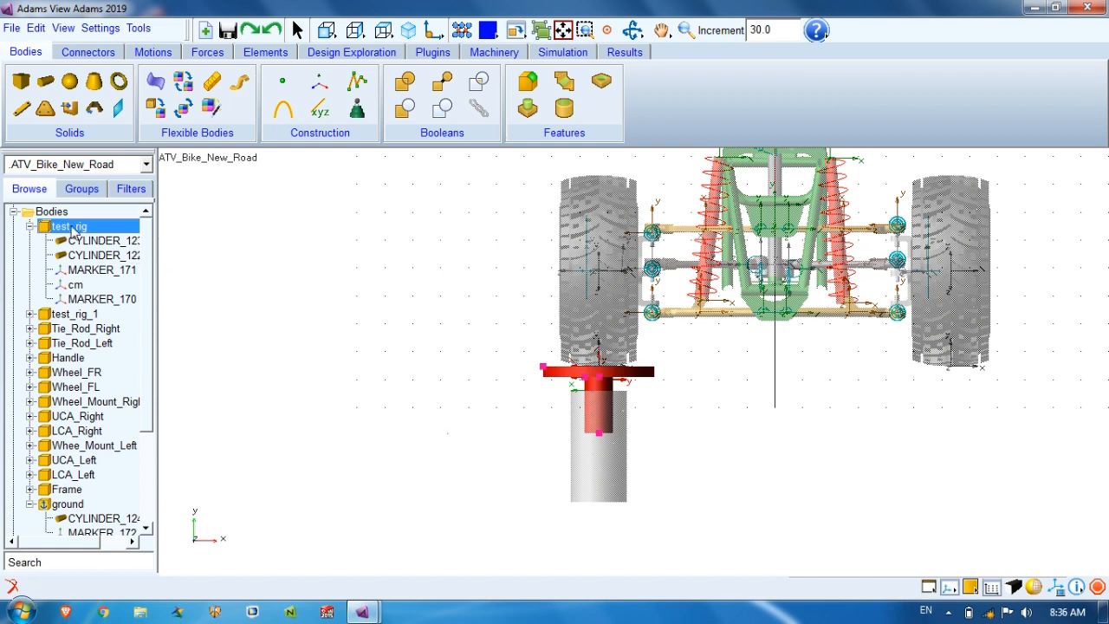
pyautogui.click(94, 227)
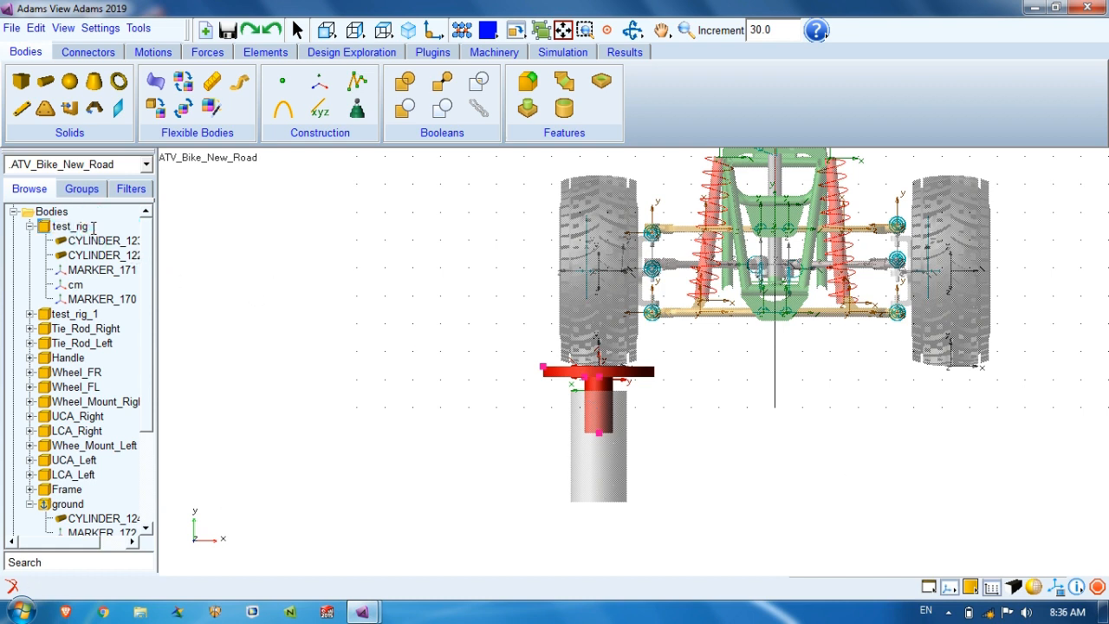
pyautogui.press('Return')
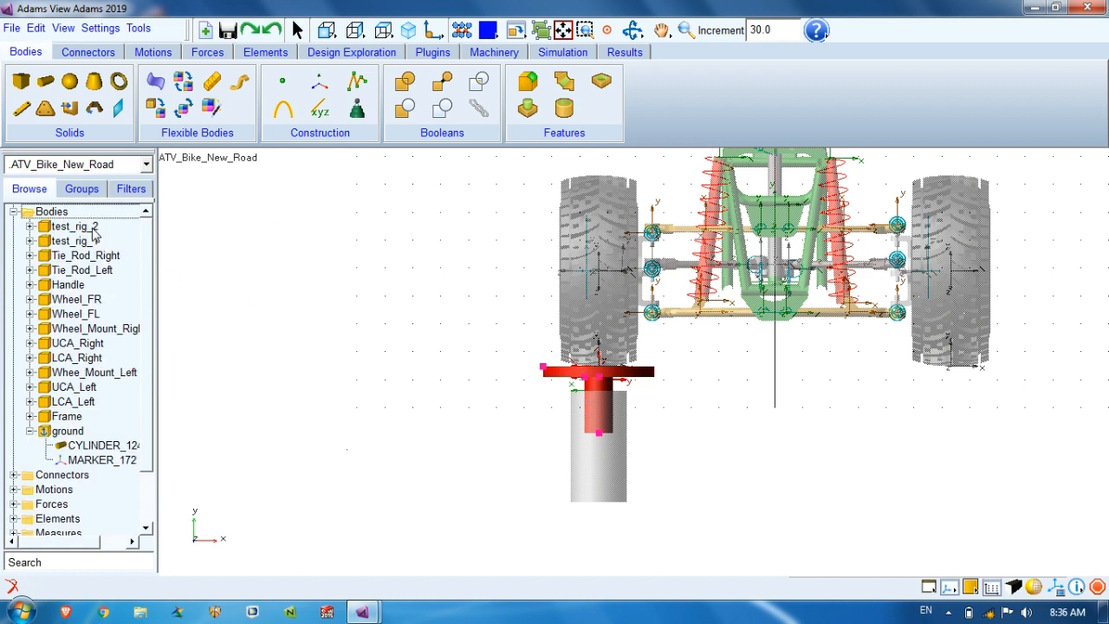
# Set the X location of test_rig_2's MARKER_170 to 316.0180909602 and apply it, moving the disc under the other front wheel
pyautogui.click(29, 226)
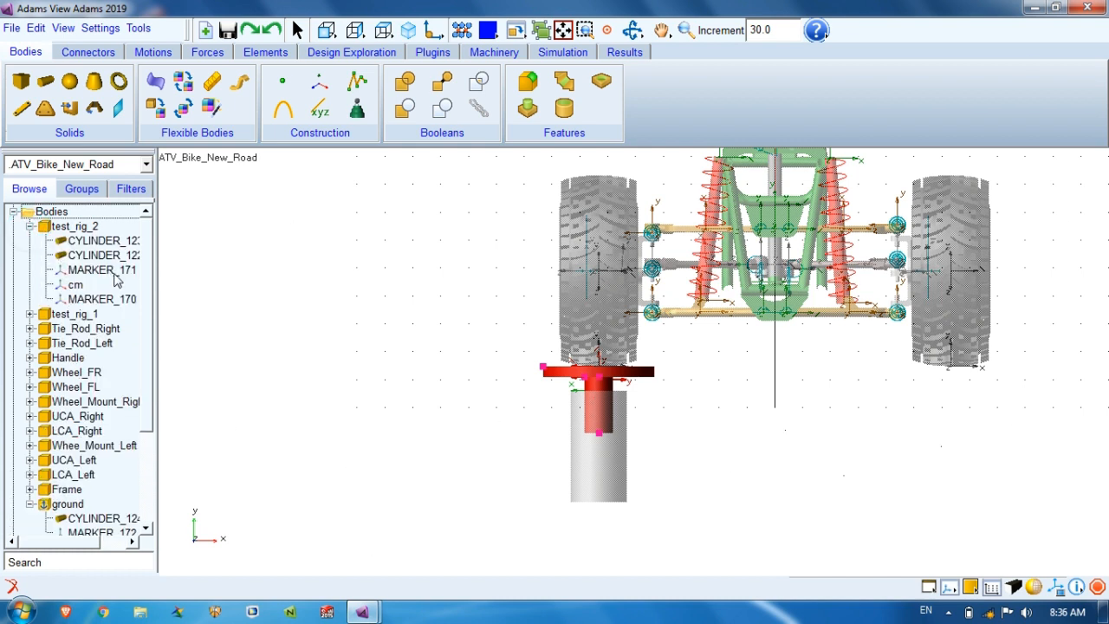
pyautogui.click(111, 271)
pyautogui.click(102, 299)
pyautogui.click(102, 269)
pyautogui.click(103, 299)
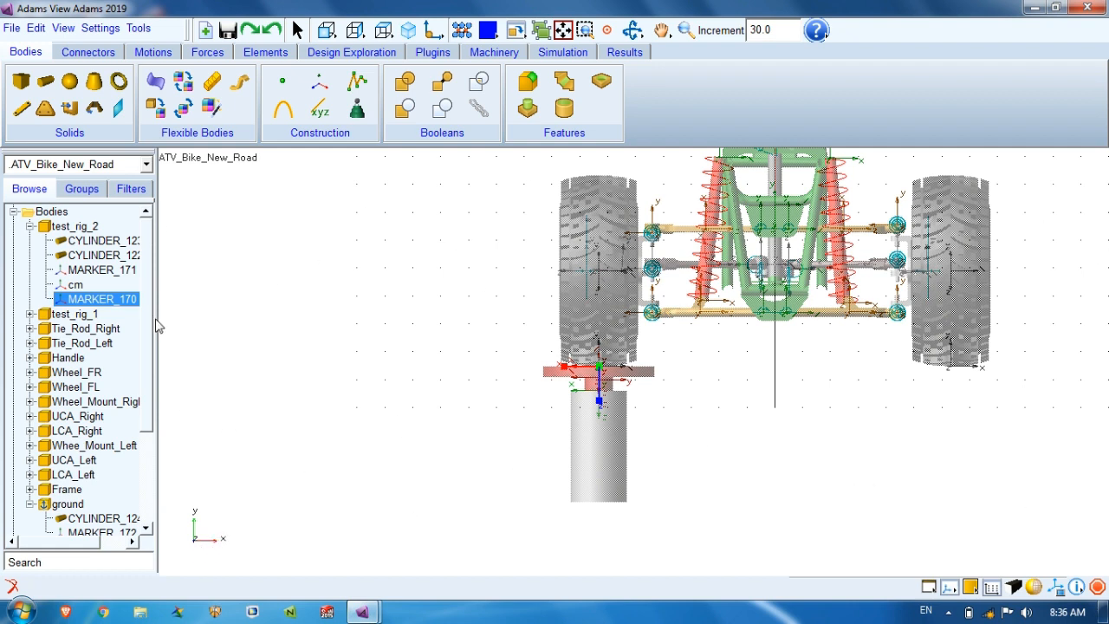
pyautogui.doubleClick(108, 299)
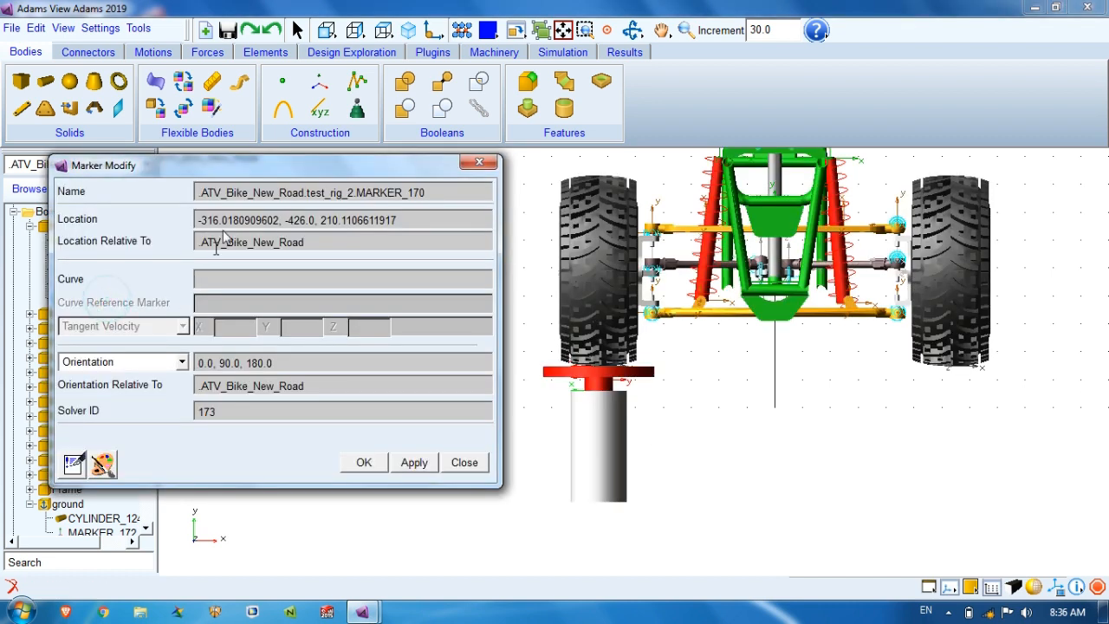
pyautogui.moveTo(236, 167); pyautogui.dragTo(281, 179)
pyautogui.click(246, 238)
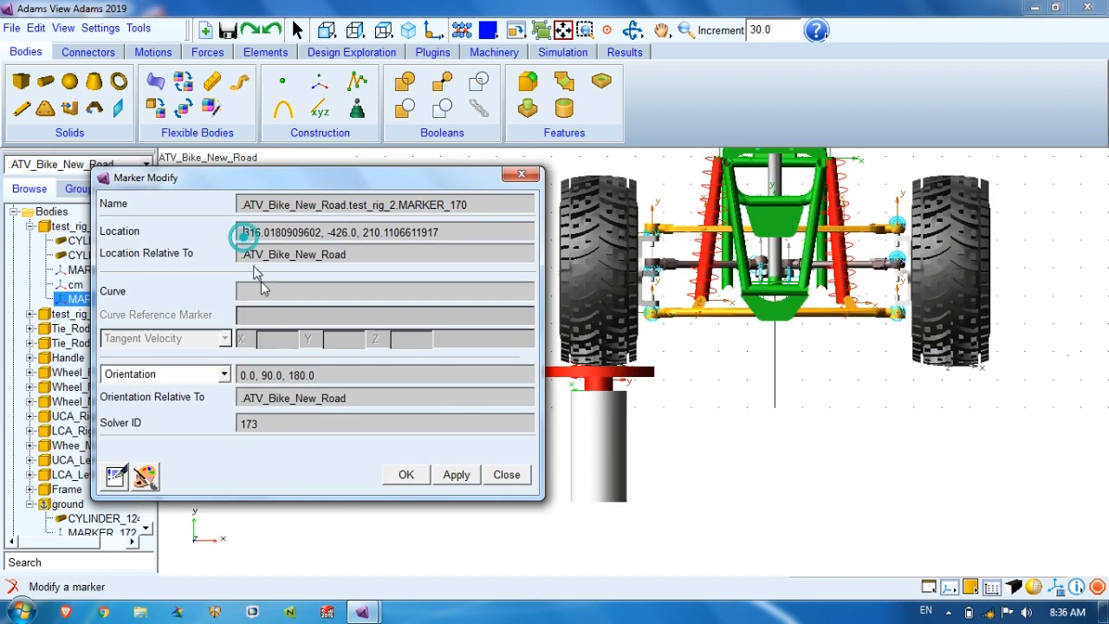
pyautogui.press('Delete')
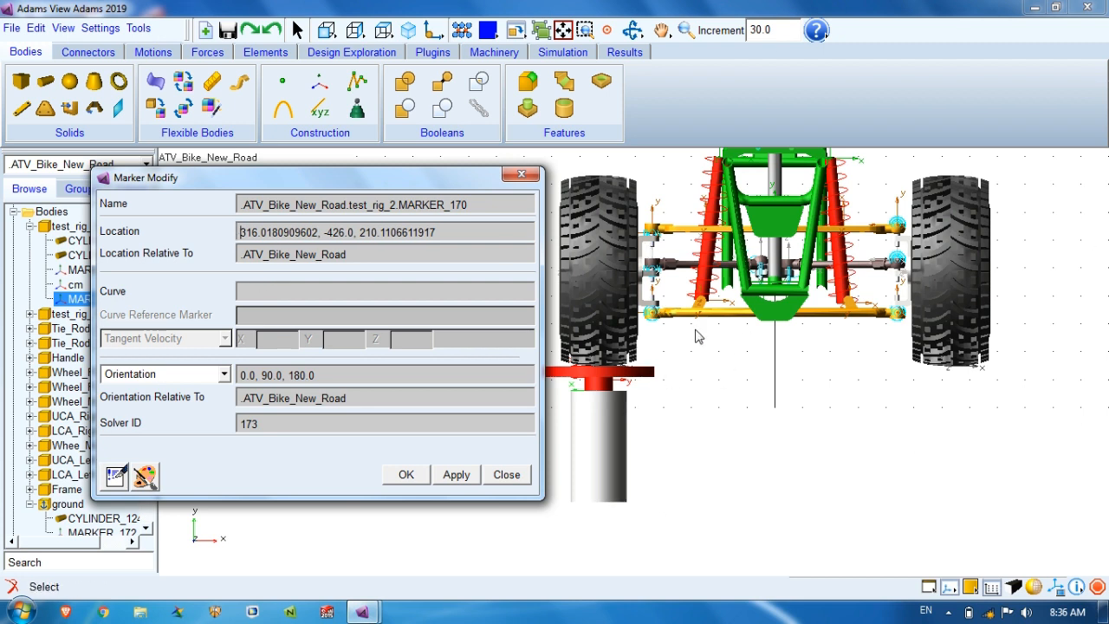
pyautogui.click(459, 476)
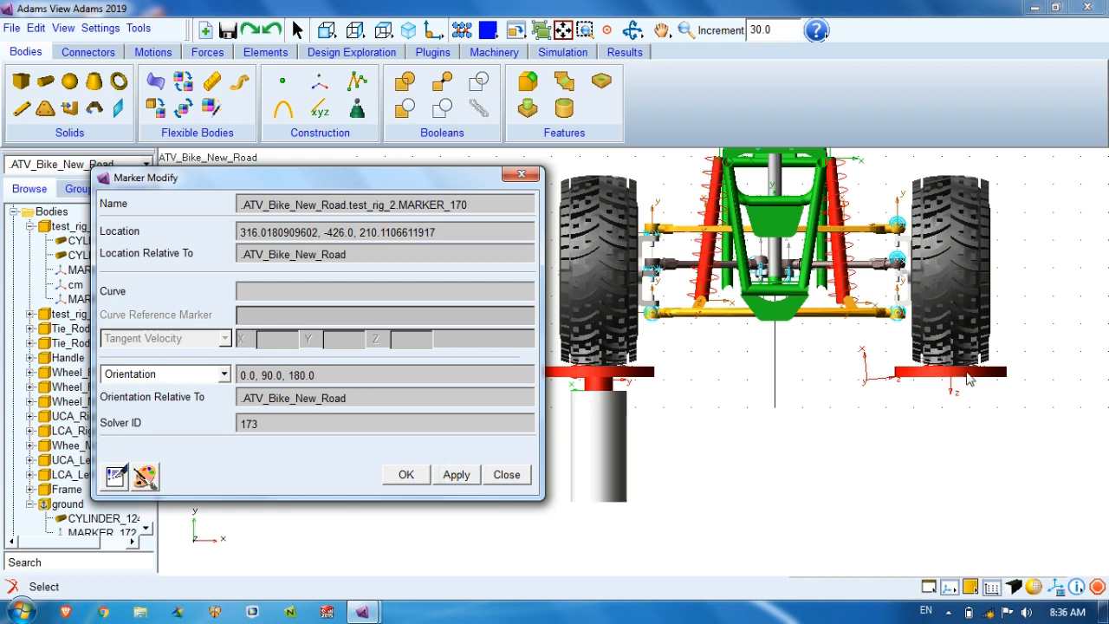
# Set the X location of test_rig_2's MARKER_171 to 316.0180909602, apply it and close the marker settings
pyautogui.doubleClick(78, 271)
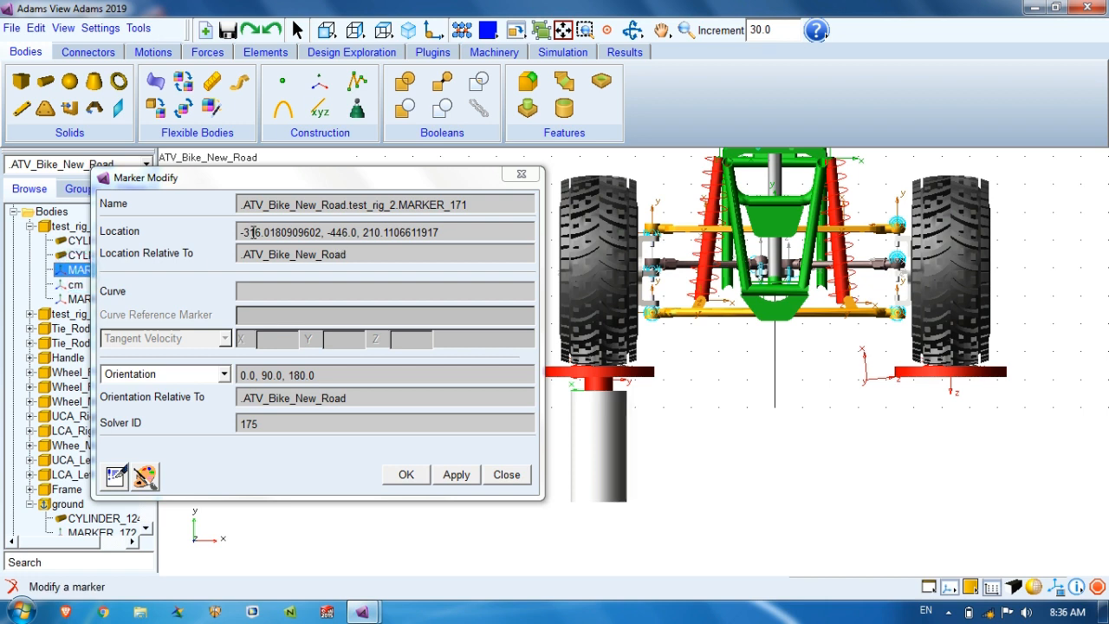
pyautogui.click(247, 232)
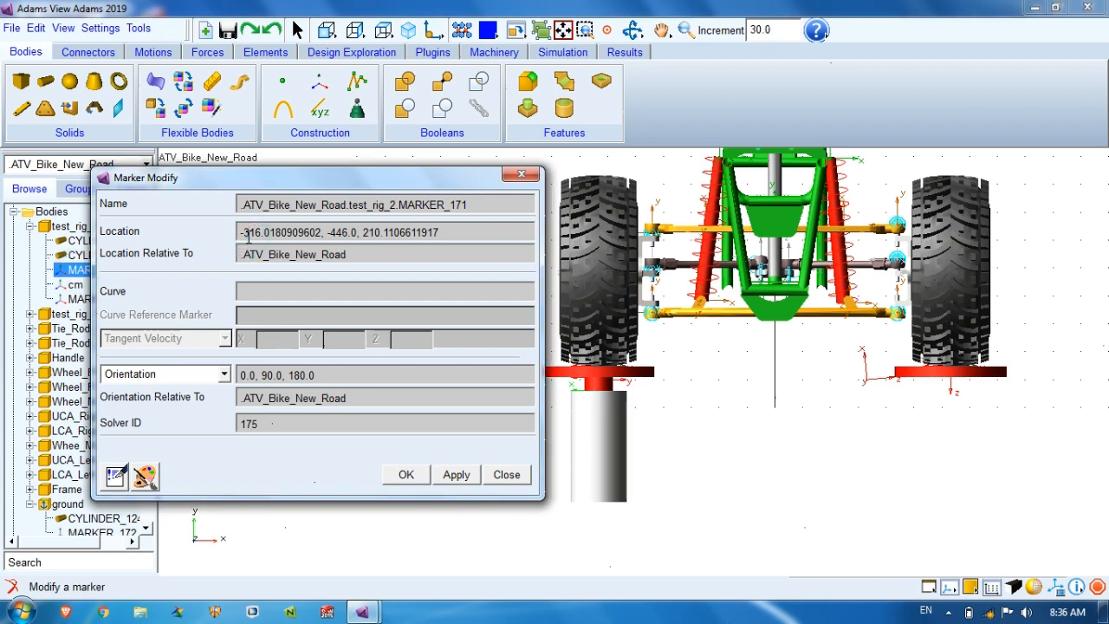
pyautogui.press('BackSpace')
pyautogui.click(457, 474)
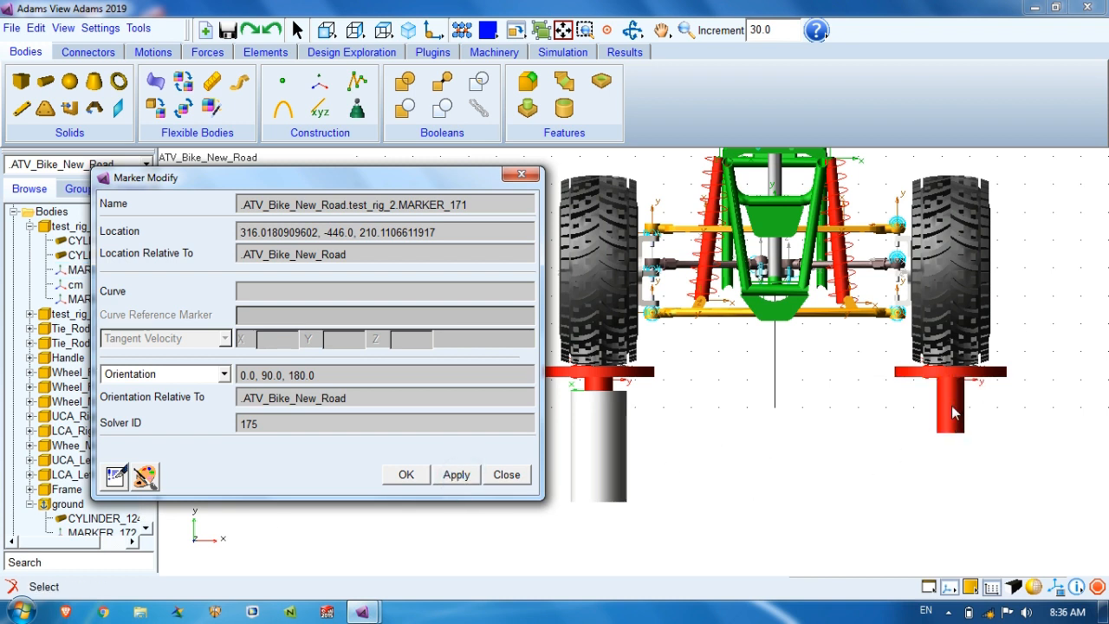
pyautogui.click(400, 476)
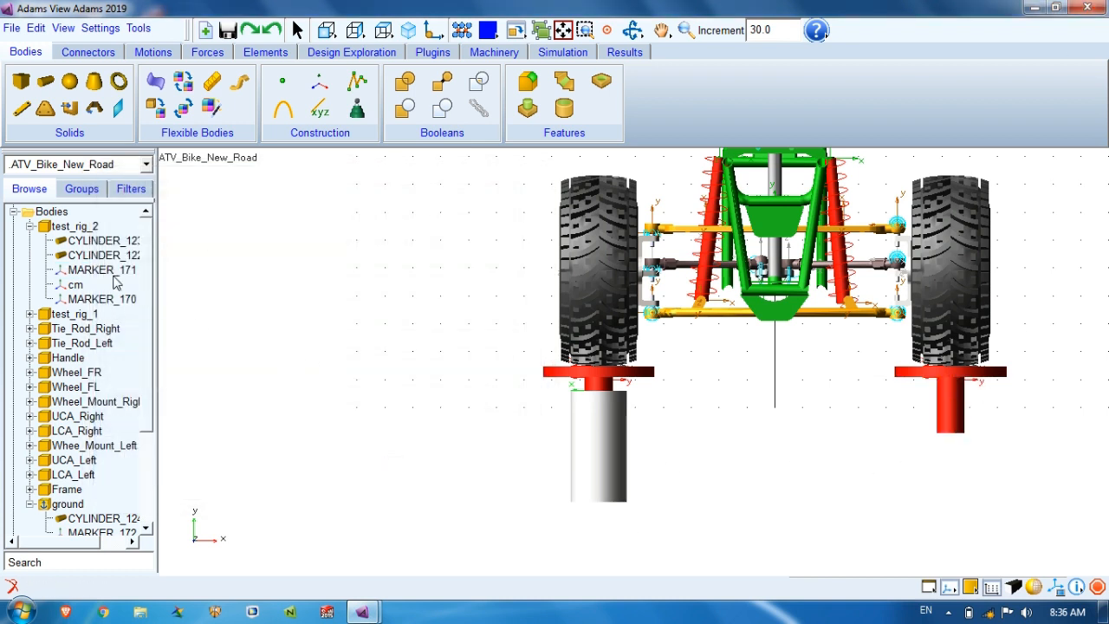
pyautogui.click(86, 274)
pyautogui.click(103, 299)
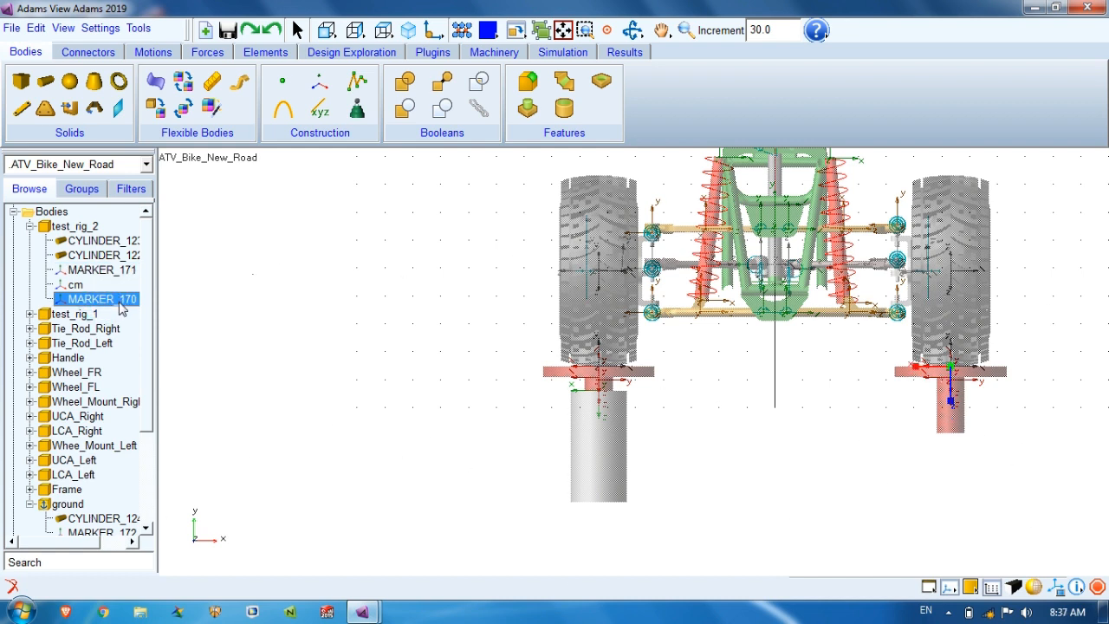
pyautogui.click(29, 227)
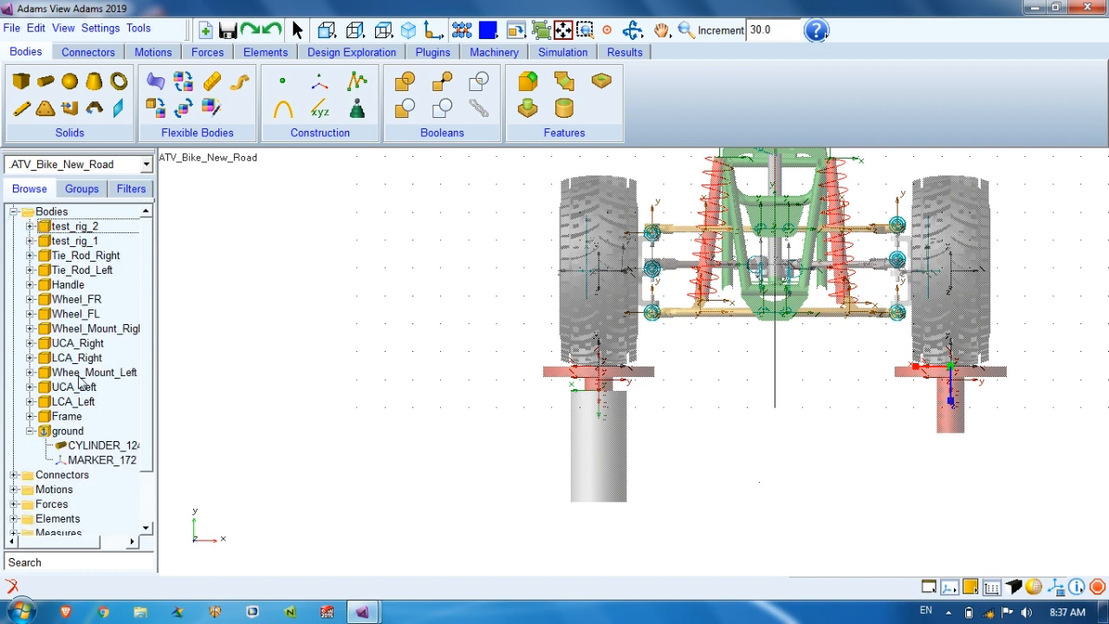
# Try copying ground's CYLINDER_124 for the second rig, and delete the copy
pyautogui.click(91, 447)
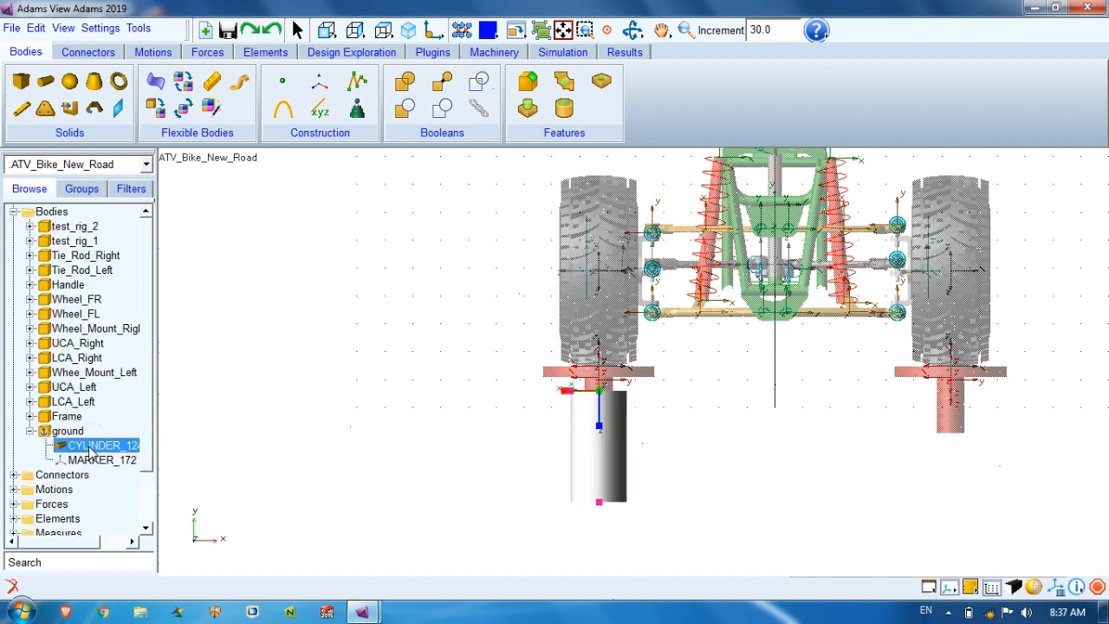
pyautogui.rightClick(91, 449)
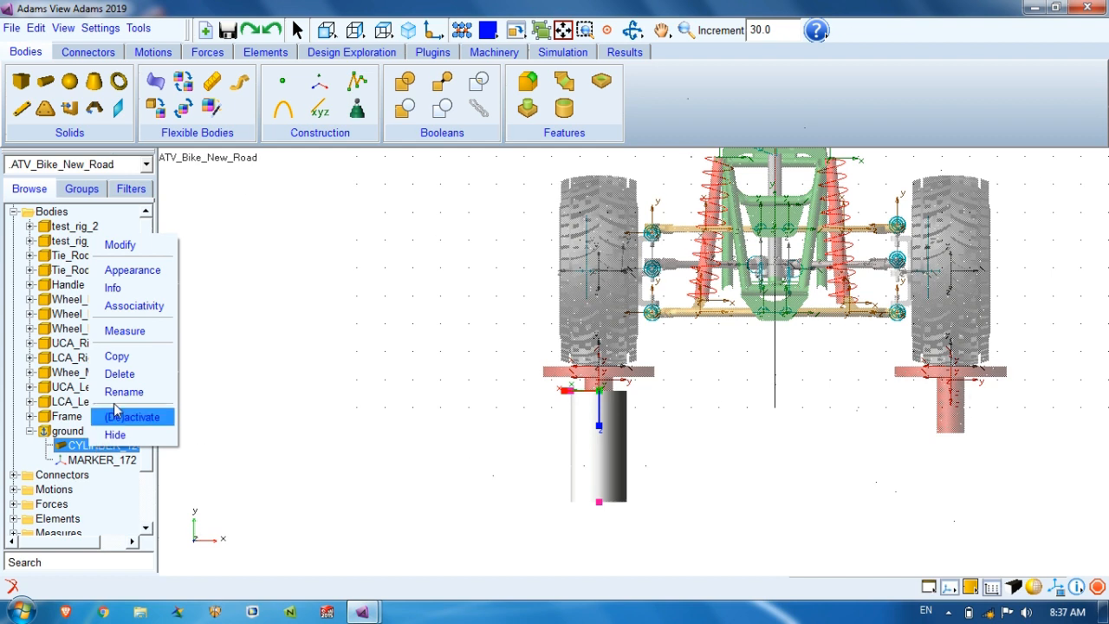
pyautogui.click(118, 357)
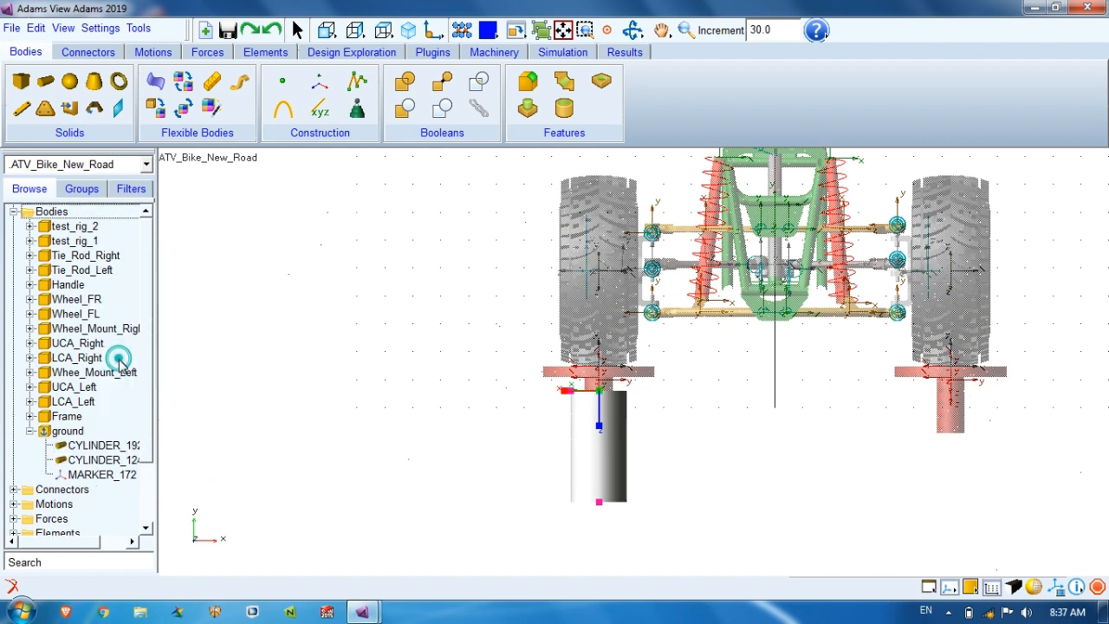
pyautogui.click(97, 446)
pyautogui.moveTo(158, 457); pyautogui.dragTo(180, 458)
pyautogui.click(115, 461)
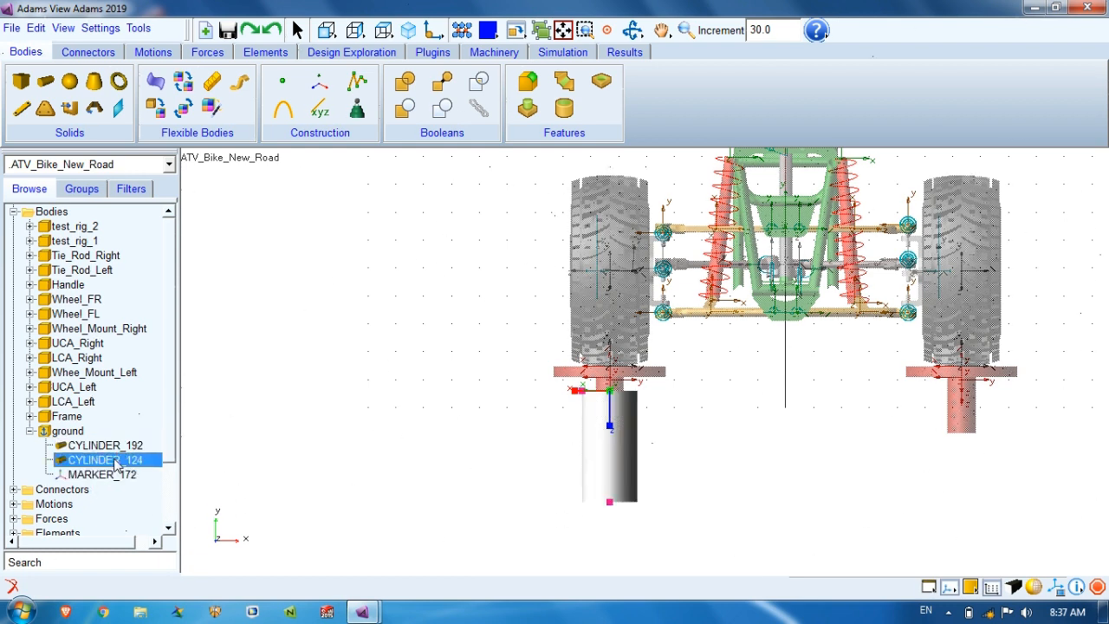
pyautogui.click(111, 475)
pyautogui.rightClick(104, 447)
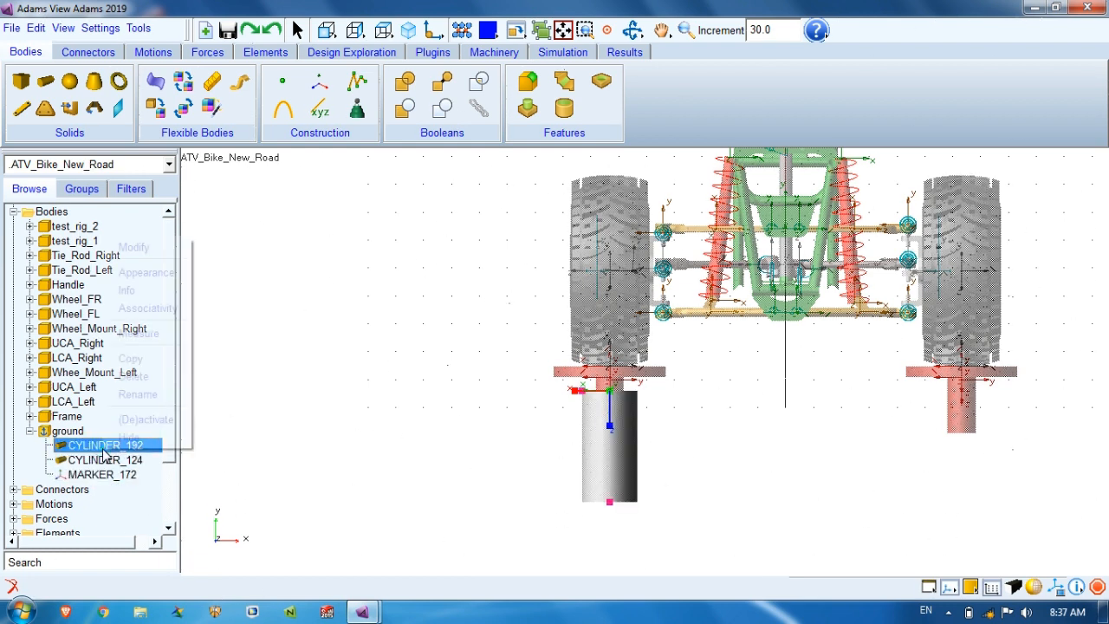
pyautogui.click(132, 378)
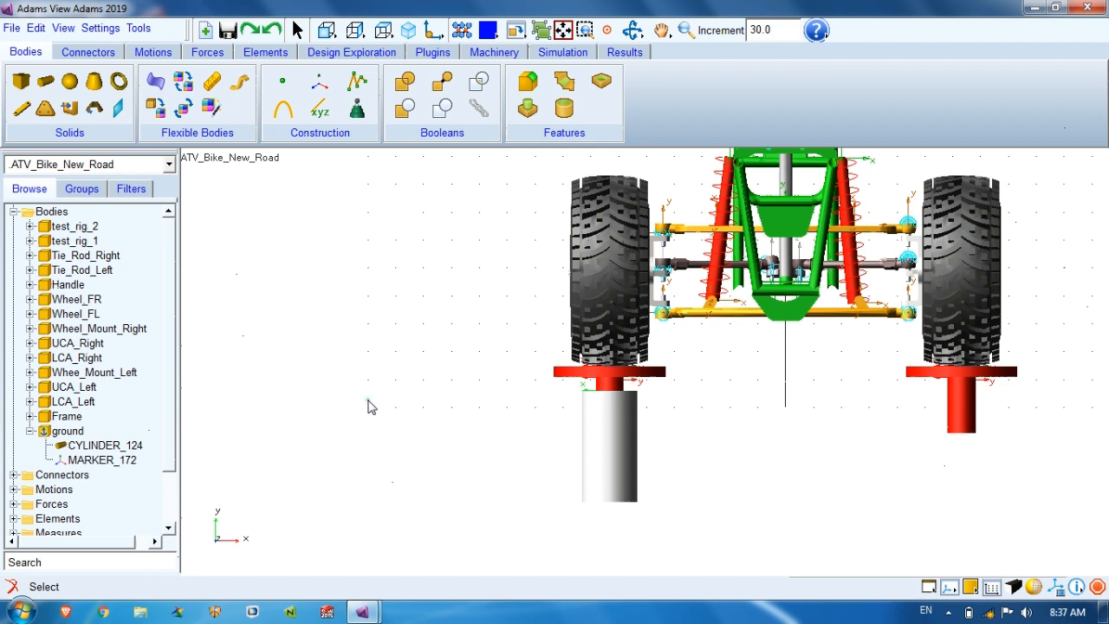
# Draw a cylinder as a new part, about 235 mm long and 29 mm in radius, downward from the lower end centre of test_rig_2's post
pyautogui.click(45, 81)
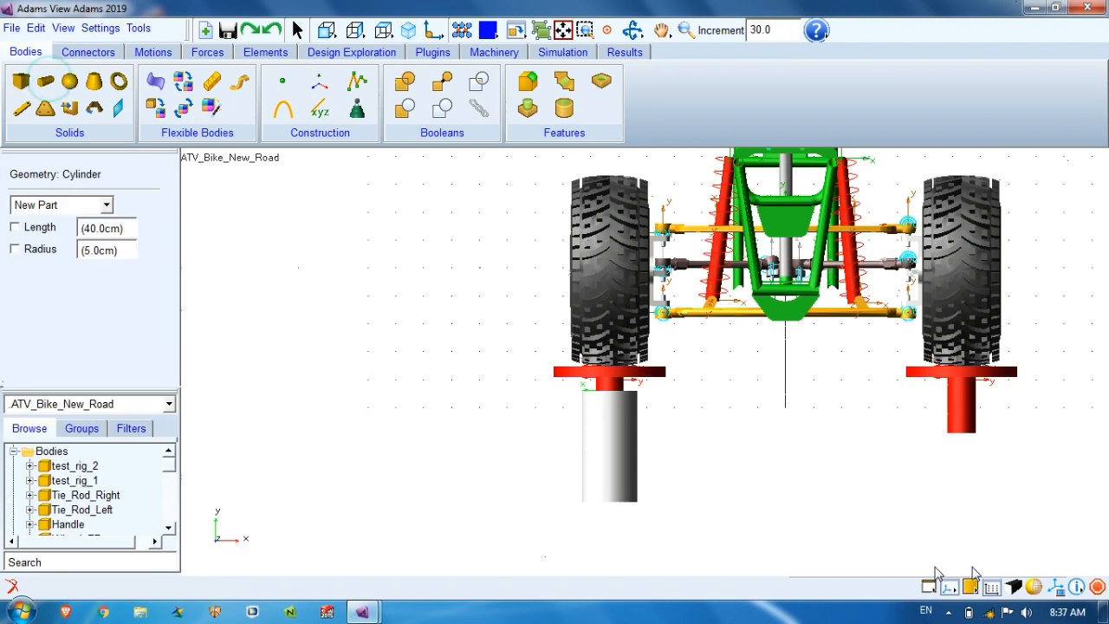
pyautogui.rightClick(963, 439)
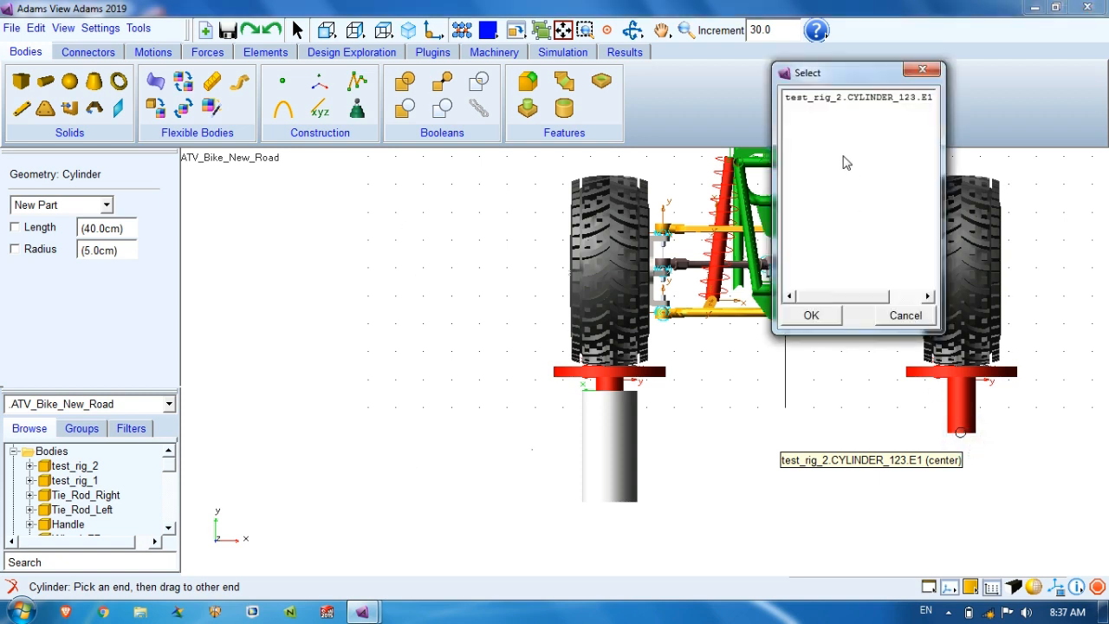
pyautogui.click(841, 99)
pyautogui.click(810, 316)
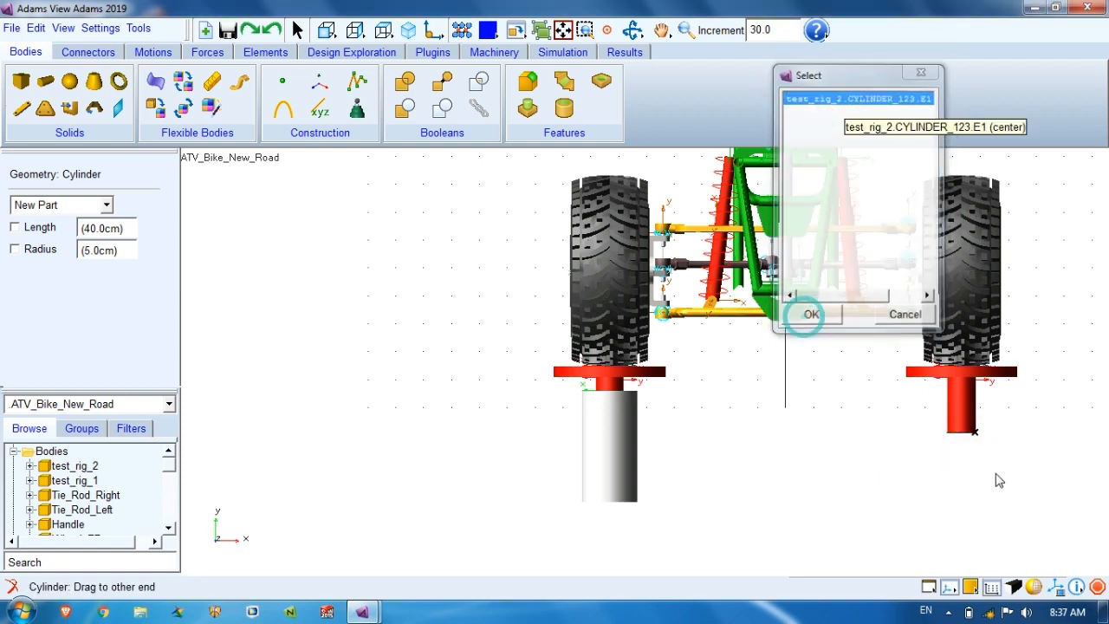
pyautogui.click(958, 488)
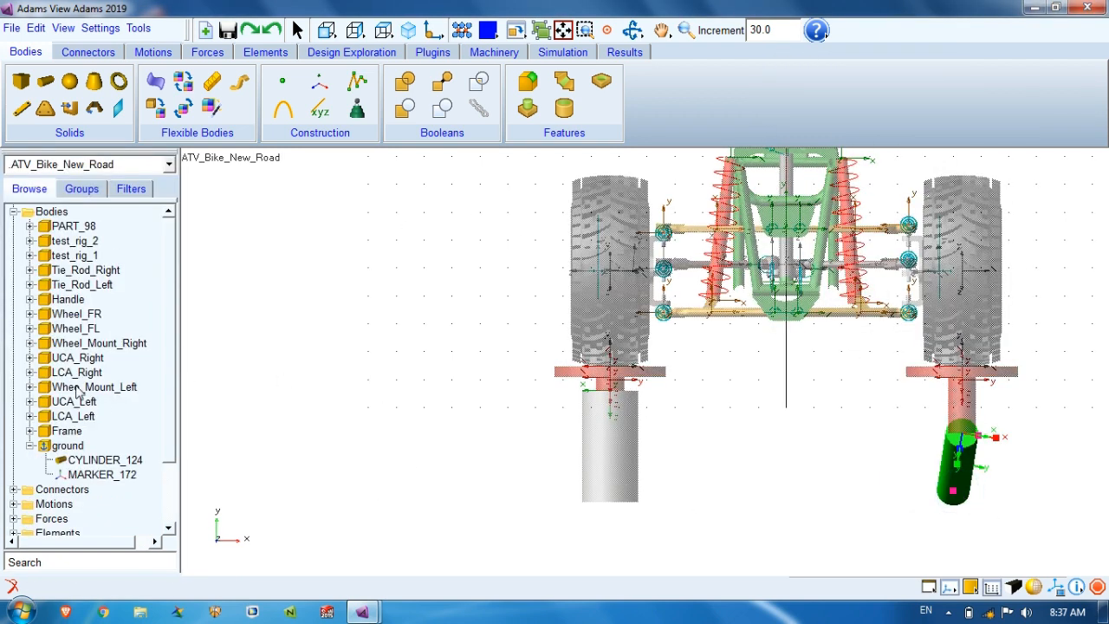
pyautogui.click(421, 263)
# Merge the new cylinder part PART_98 into ground and close the message window
pyautogui.click(446, 90)
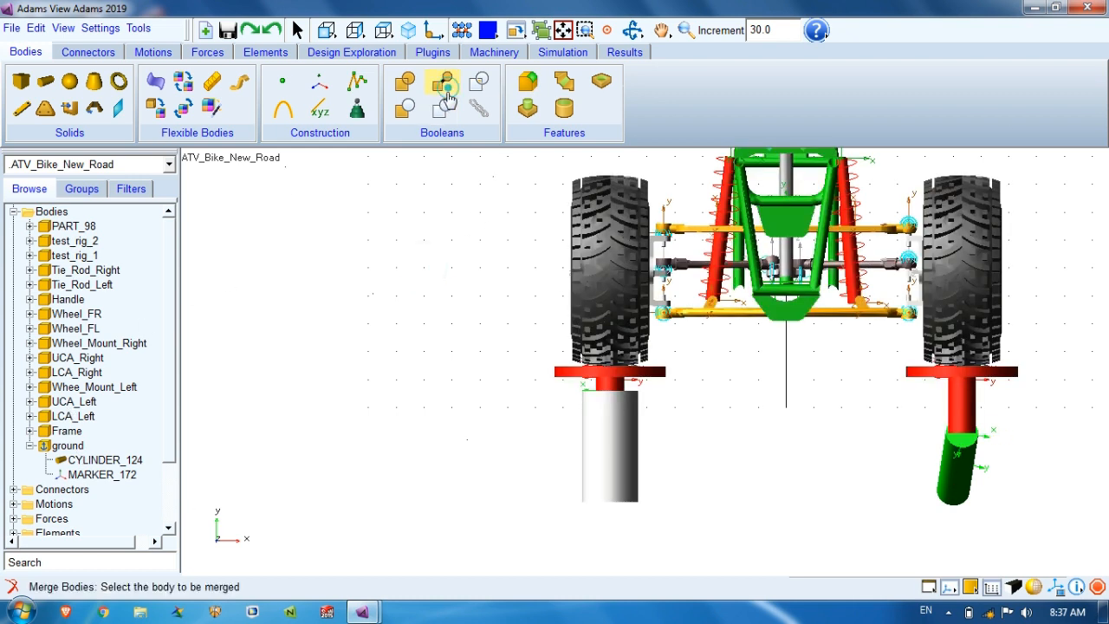
pyautogui.click(957, 486)
pyautogui.click(850, 491)
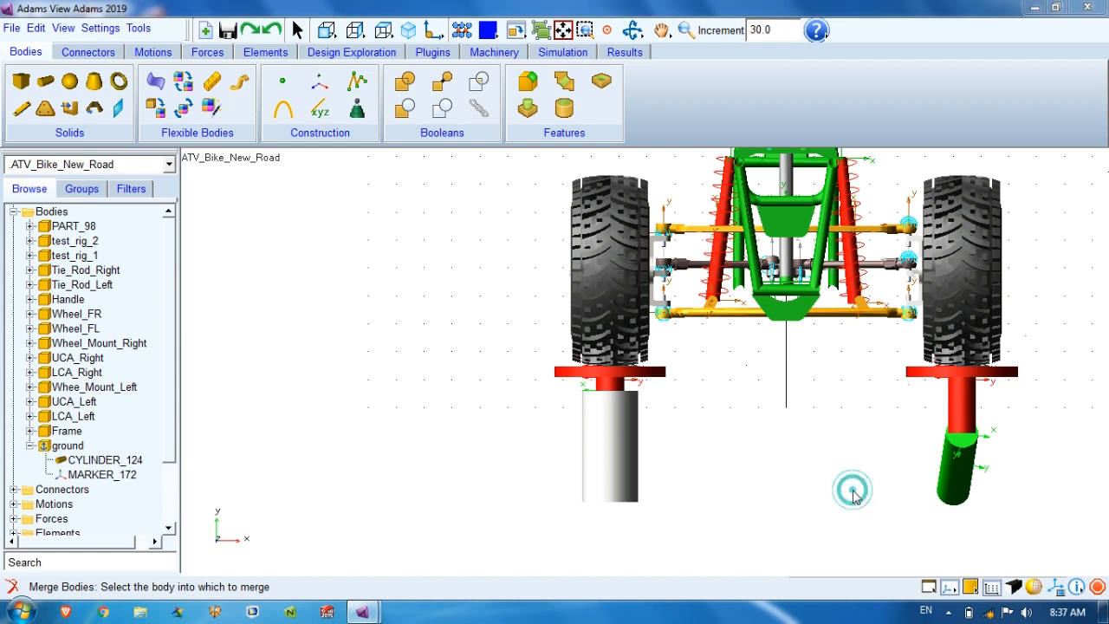
pyautogui.click(513, 339)
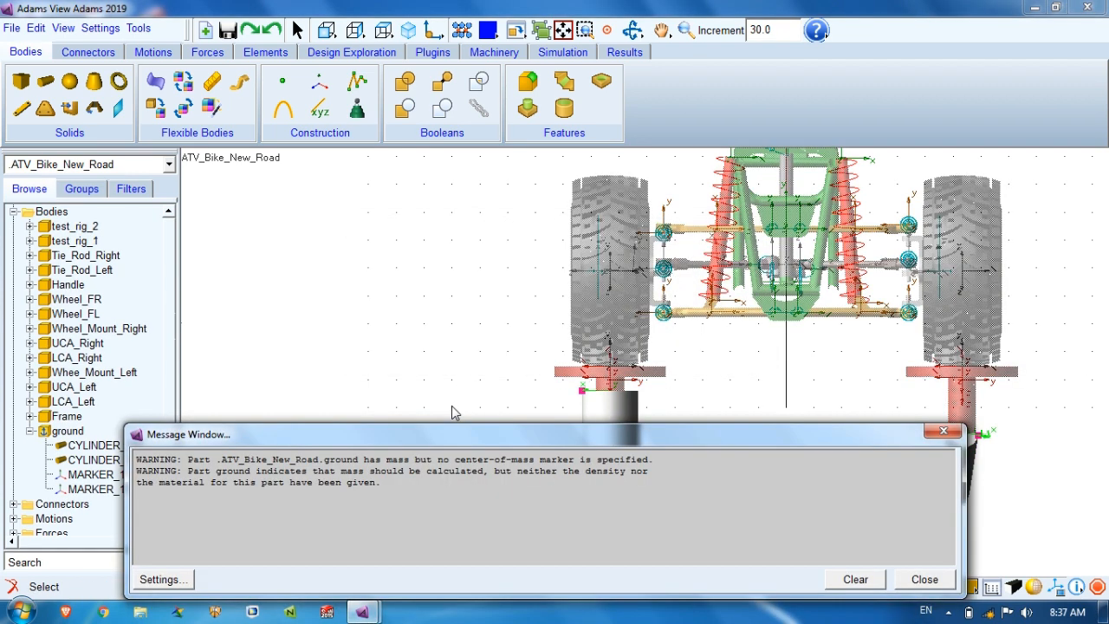
pyautogui.click(922, 579)
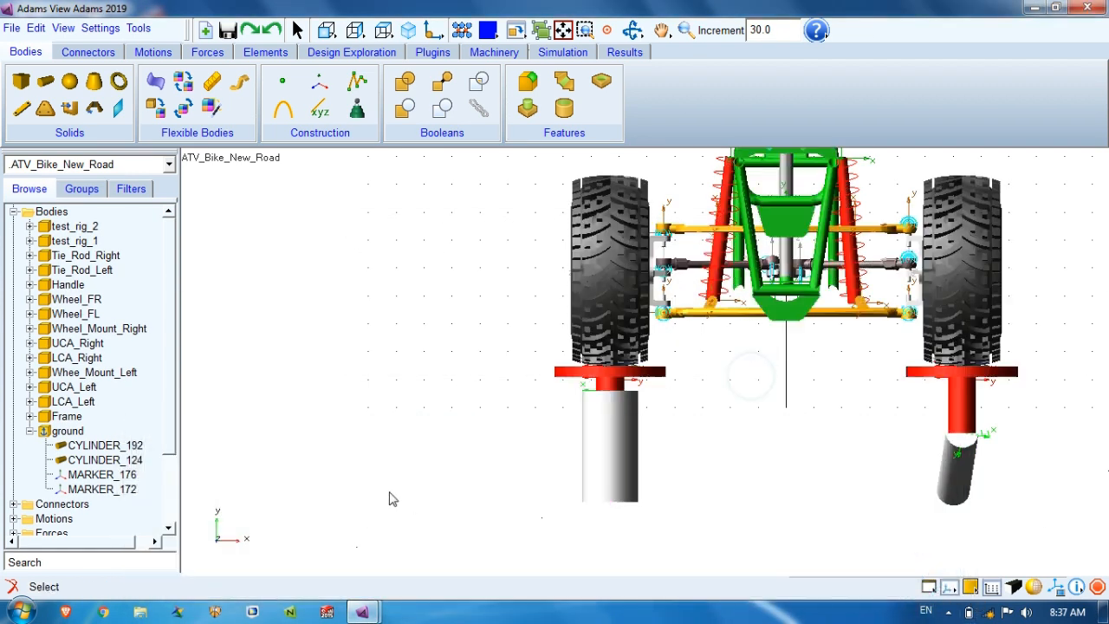
# Set the orientation of ground's MARKER_176 to 0,90,180 and confirm it, standing the new cylinder upright
pyautogui.doubleClick(142, 476)
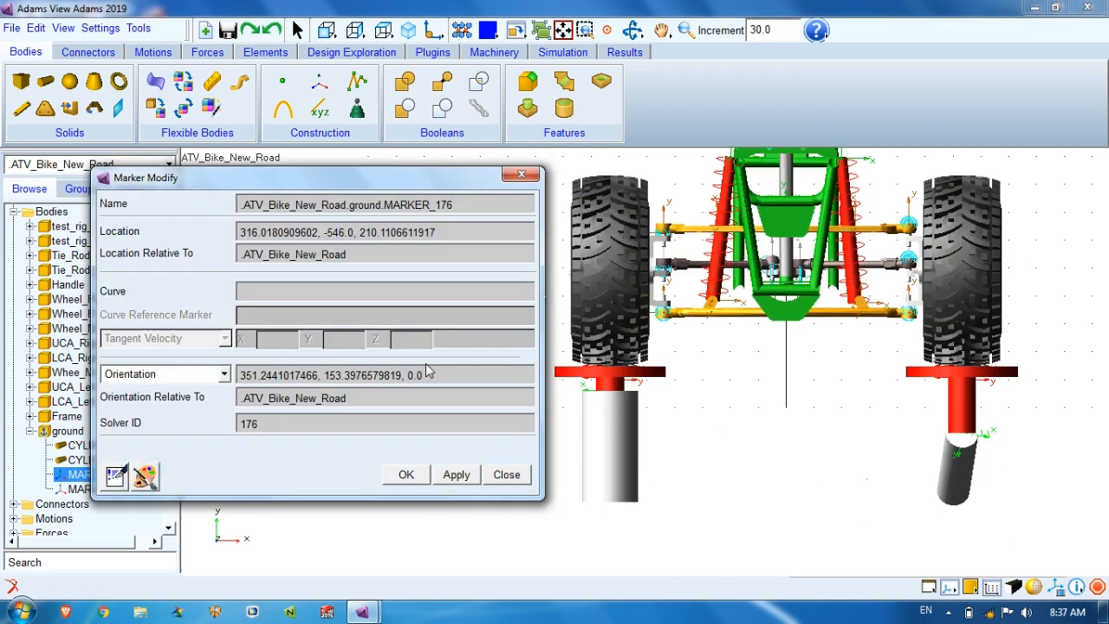
pyautogui.moveTo(439, 372); pyautogui.dragTo(207, 376)
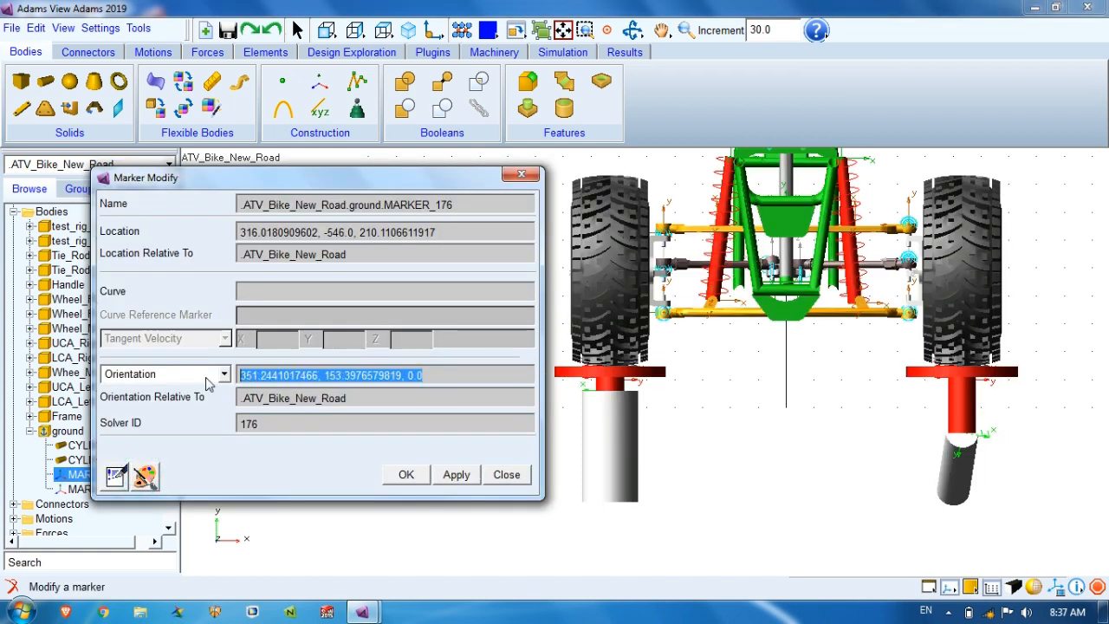
pyautogui.write('0,90,180')
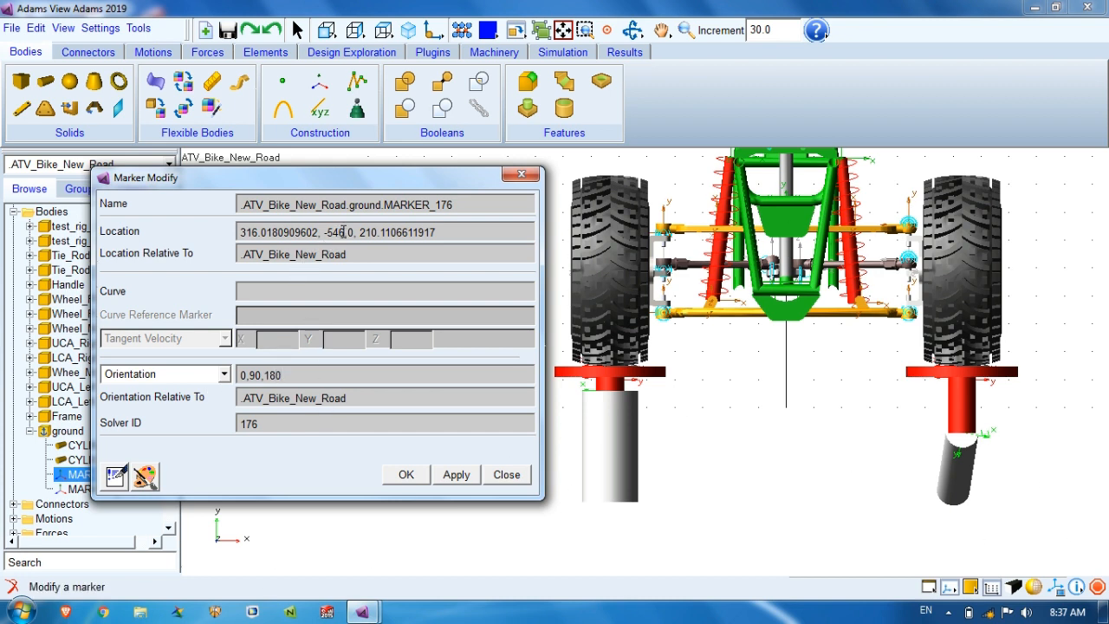
pyautogui.click(457, 475)
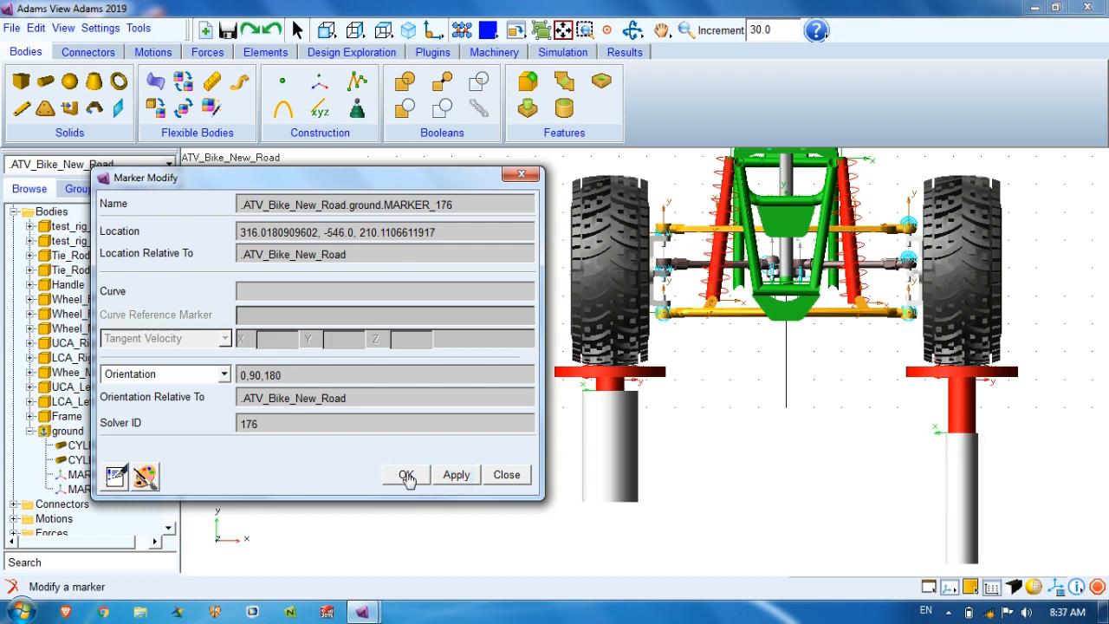
pyautogui.click(407, 476)
# Check the location of ground's MARKER_172 and the length and radius of CYLINDER_124 as references for the second rig
pyautogui.doubleClick(80, 489)
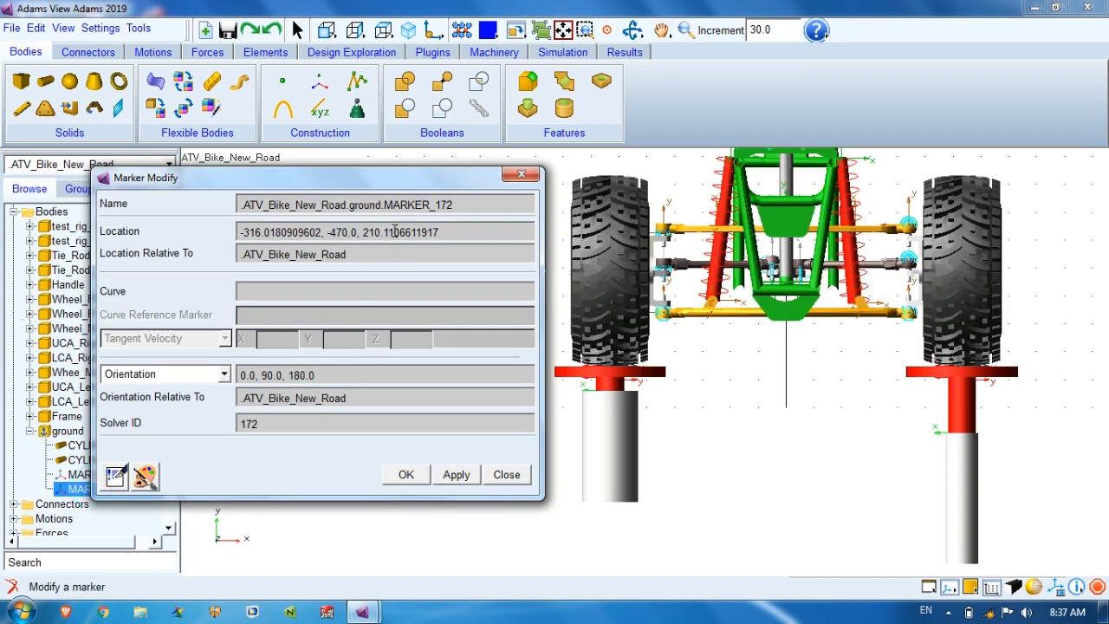
pyautogui.click(502, 476)
pyautogui.rightClick(111, 459)
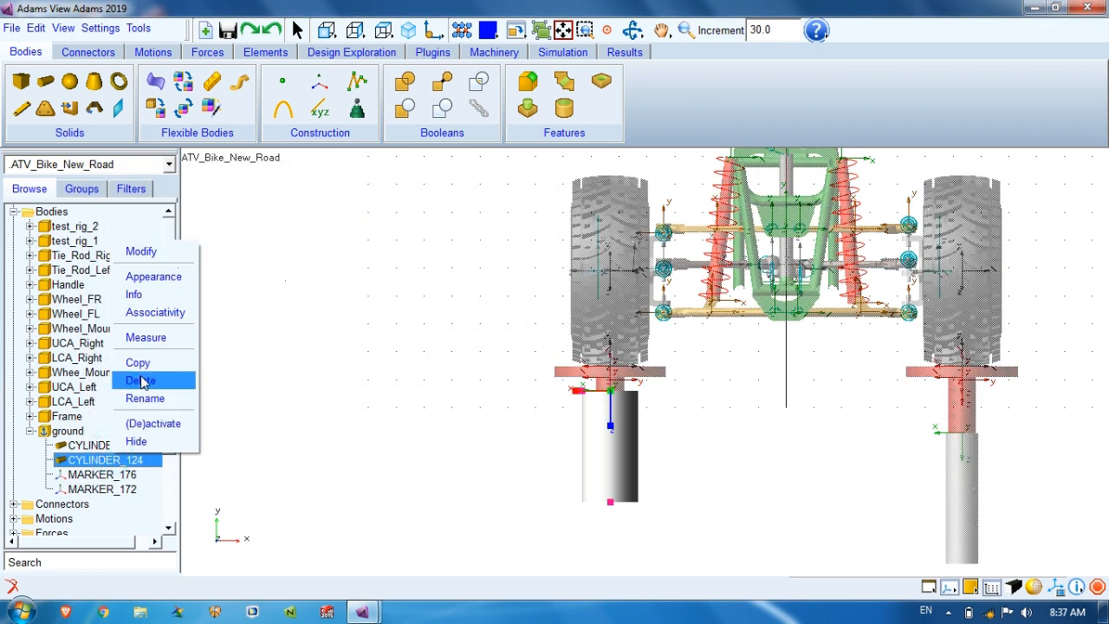
pyautogui.click(159, 260)
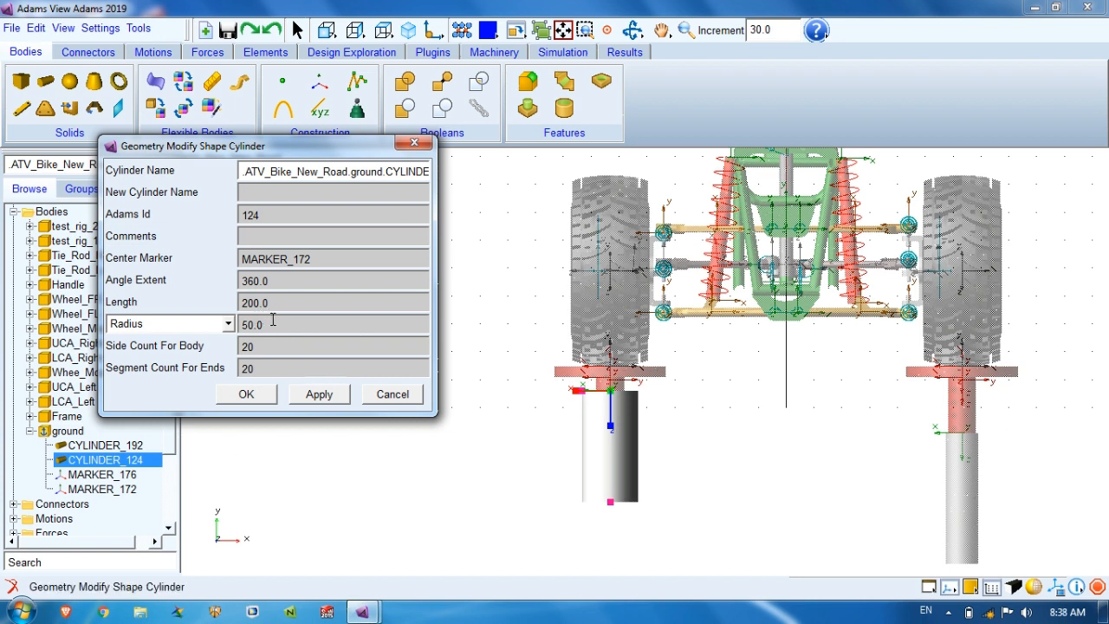
pyautogui.click(392, 394)
# Set ground's CYLINDER_192 to a length of 200 and a radius of 50, and apply
pyautogui.doubleClick(105, 444)
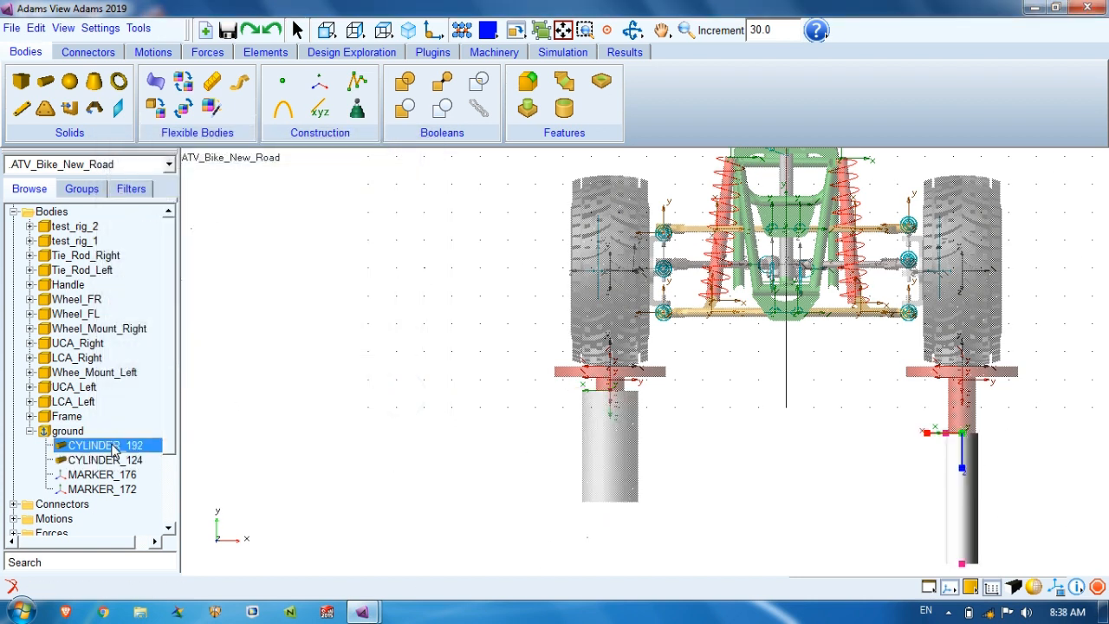
pyautogui.doubleClick(353, 305)
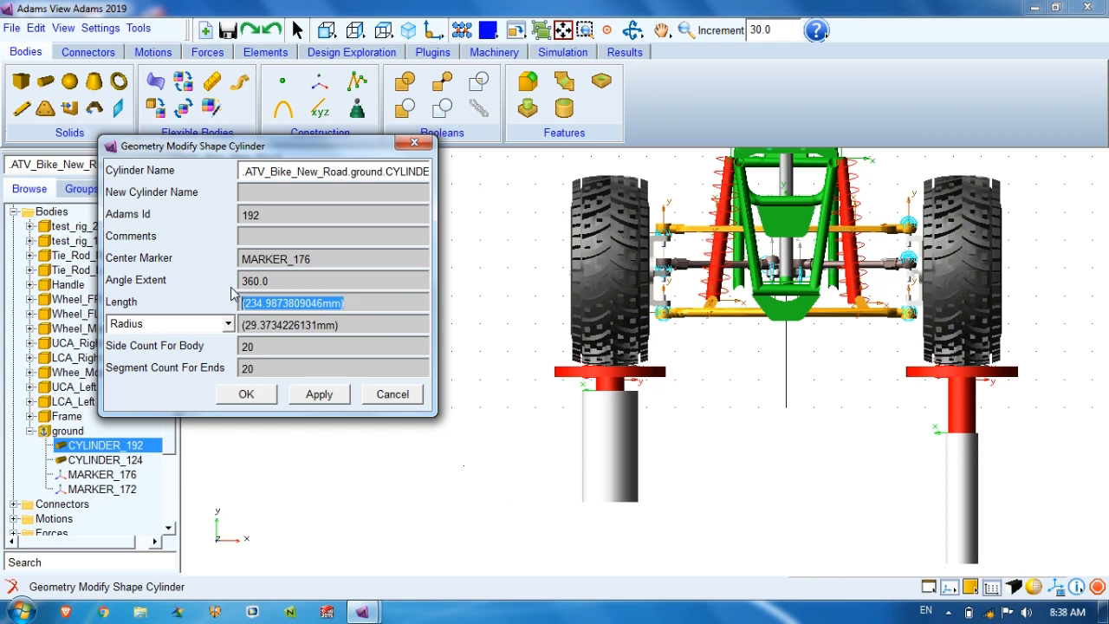
pyautogui.write('200')
pyautogui.press('Tab')
pyautogui.press('Tab')
pyautogui.write('50')
pyautogui.click(312, 396)
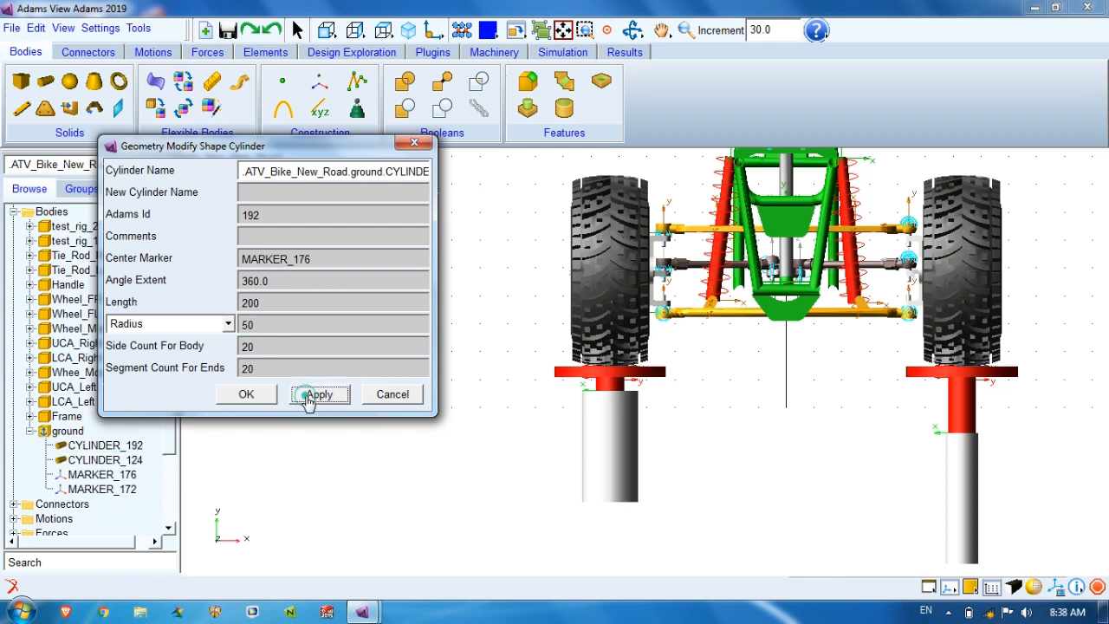
# Set the Y location of ground's MARKER_176 to -470, apply it and close the marker and cylinder settings
pyautogui.doubleClick(100, 476)
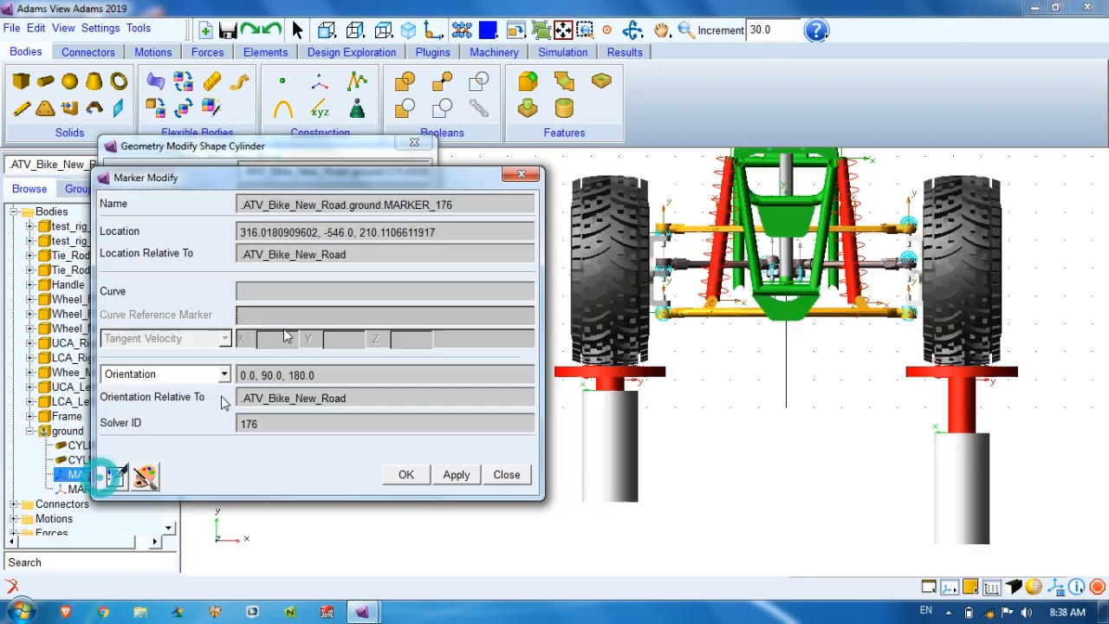
pyautogui.moveTo(353, 231); pyautogui.dragTo(325, 232)
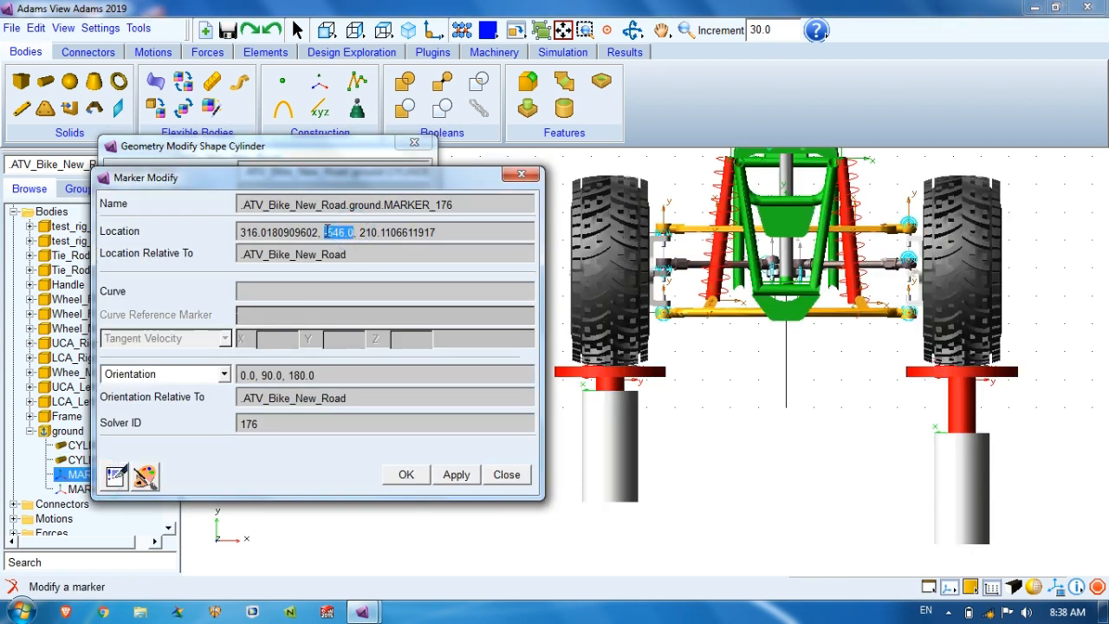
pyautogui.write('-470')
pyautogui.click(456, 475)
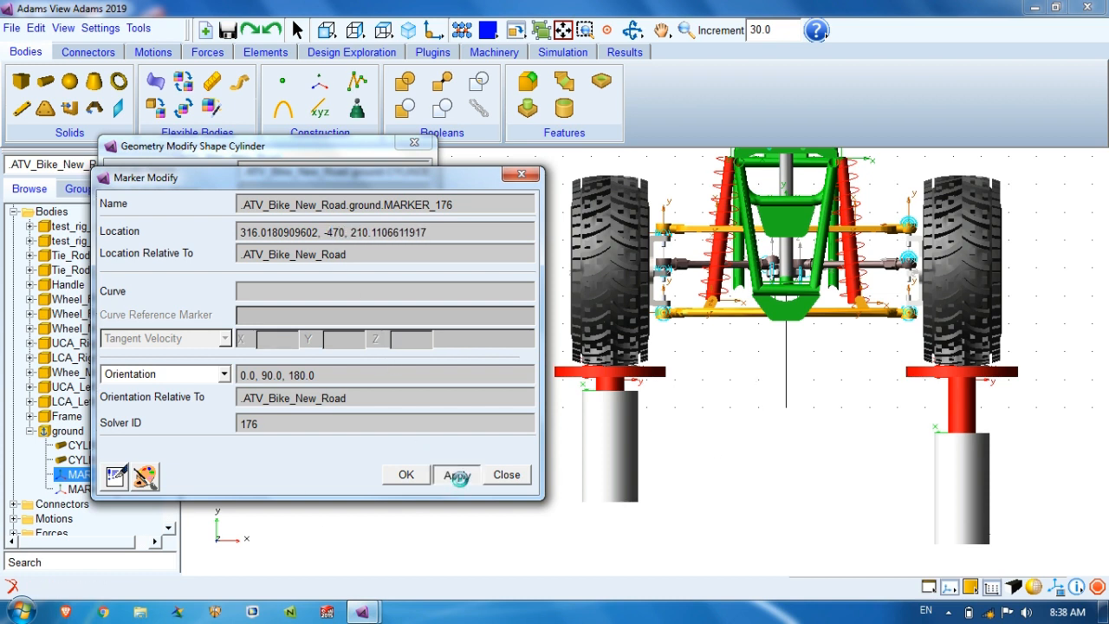
pyautogui.click(402, 473)
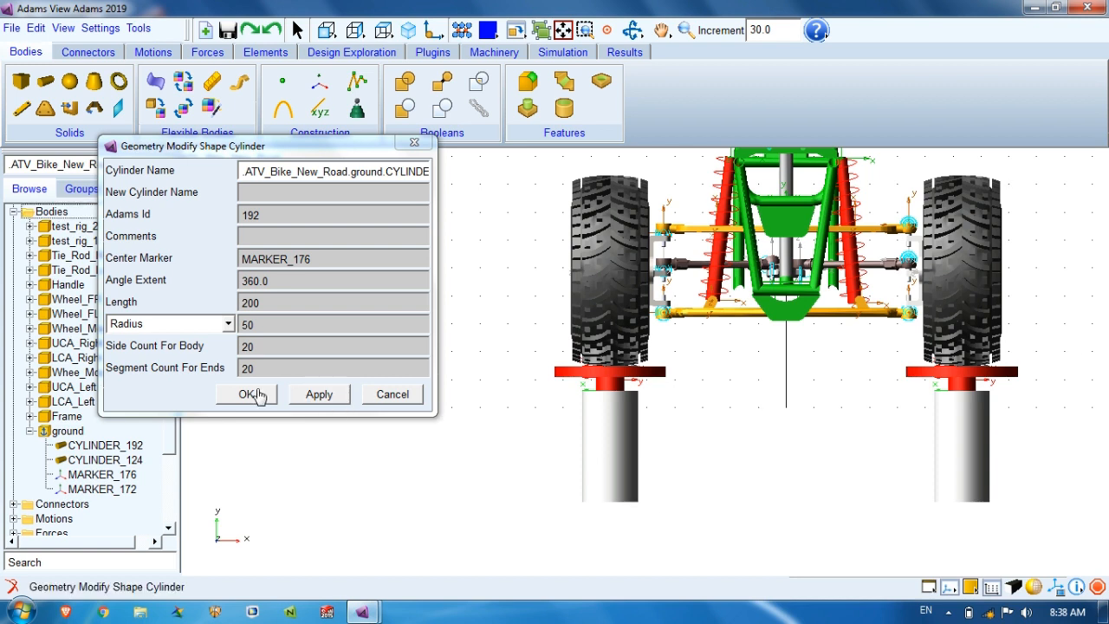
pyautogui.click(253, 394)
# Inspect both test rigs under the front wheels from several angles, including a close view of one disc, post and ground cylinder
pyautogui.press('r')
pyautogui.moveTo(772, 387); pyautogui.dragTo(585, 398)
pyautogui.press('t')
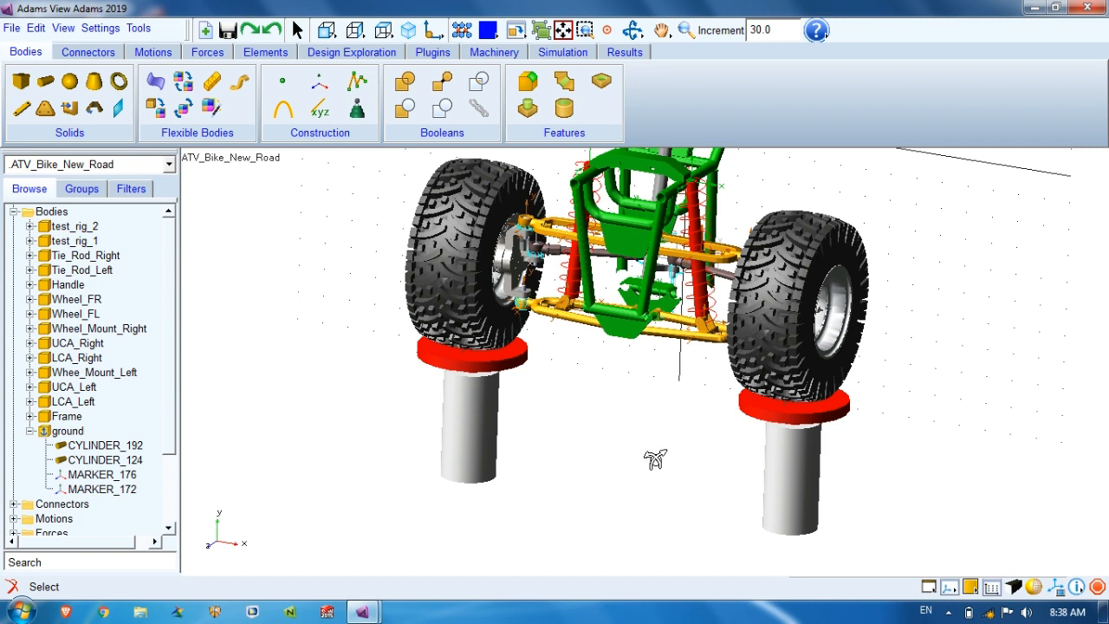
pyautogui.press('r')
pyautogui.moveTo(663, 425); pyautogui.dragTo(702, 405)
pyautogui.press('t')
pyautogui.press('r')
pyautogui.press('w')
pyautogui.moveTo(323, 320); pyautogui.dragTo(472, 419)
pyautogui.press('z')
pyautogui.moveTo(616, 391); pyautogui.dragTo(642, 415)
pyautogui.press('r')
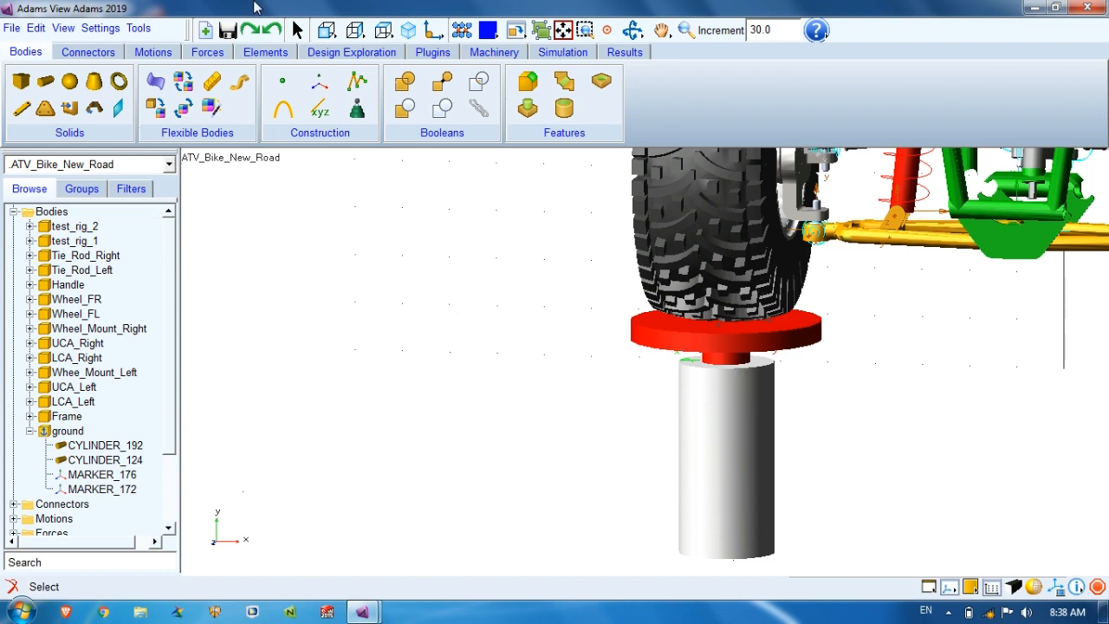
# Start an in-plane primitive joint with two bodies and one location, its direction defined by Pick Geometry Feature
pyautogui.click(88, 52)
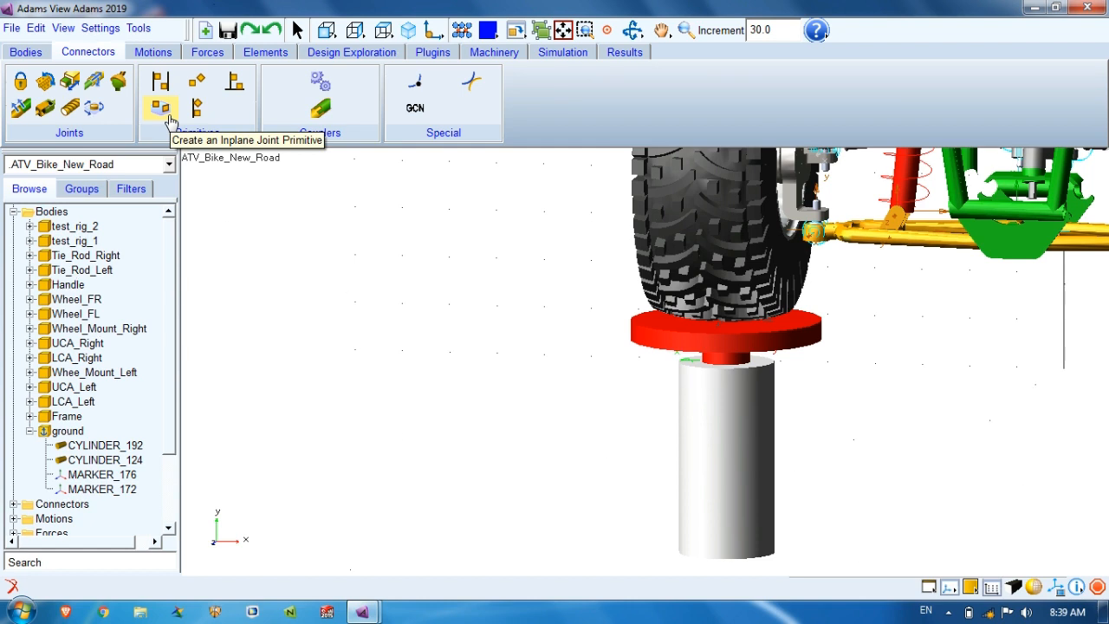
pyautogui.press('t')
pyautogui.moveTo(849, 289); pyautogui.dragTo(724, 388)
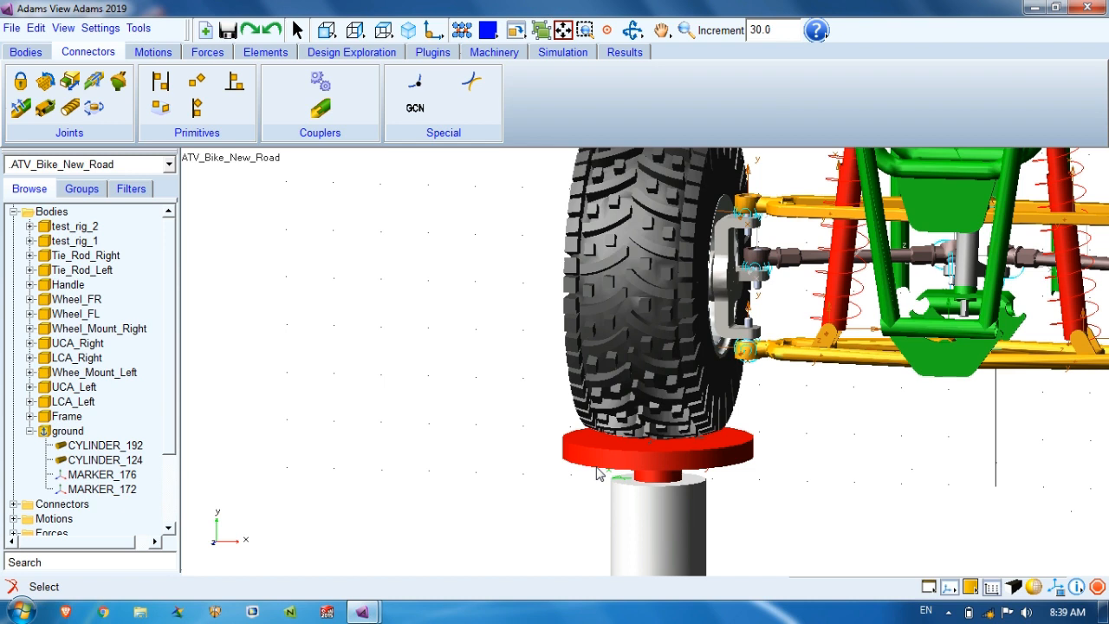
pyautogui.press('z')
pyautogui.moveTo(600, 457); pyautogui.dragTo(601, 465)
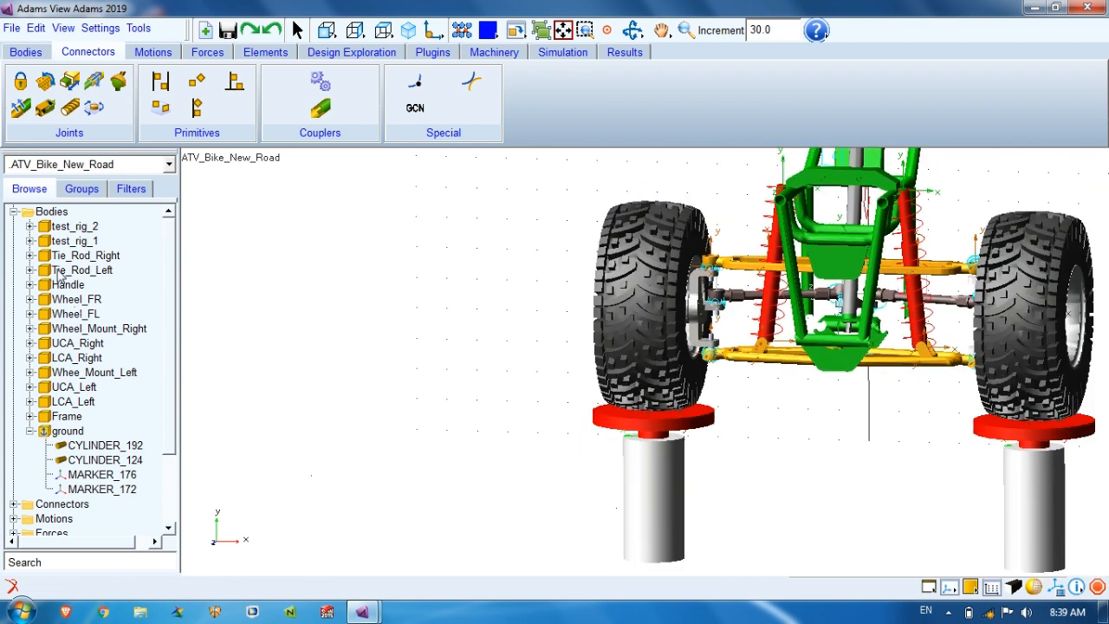
pyautogui.click(30, 431)
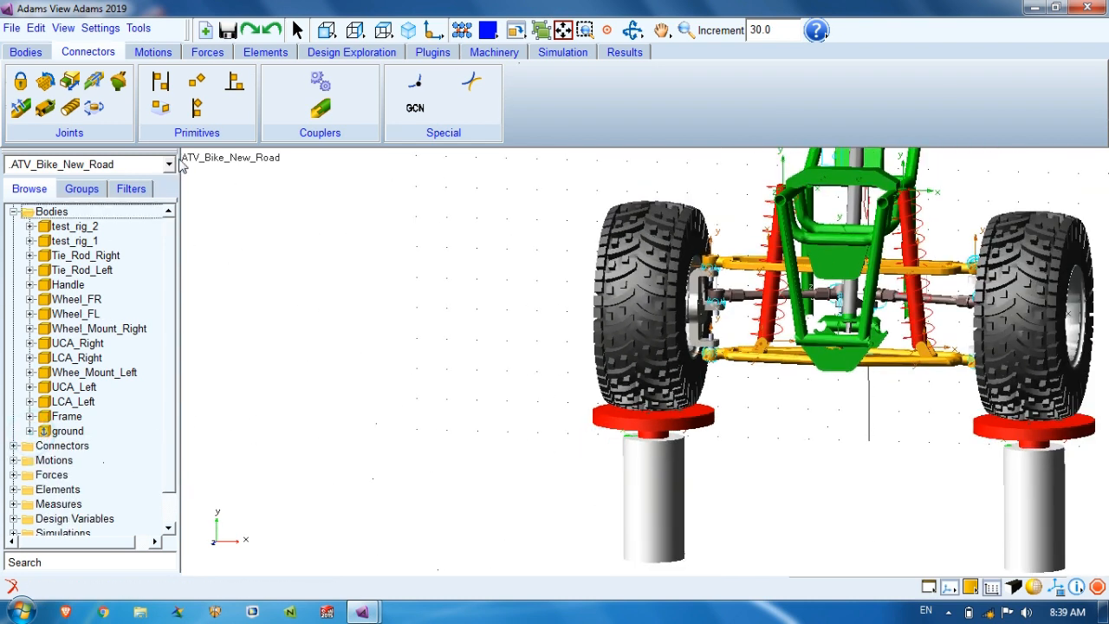
pyautogui.click(161, 110)
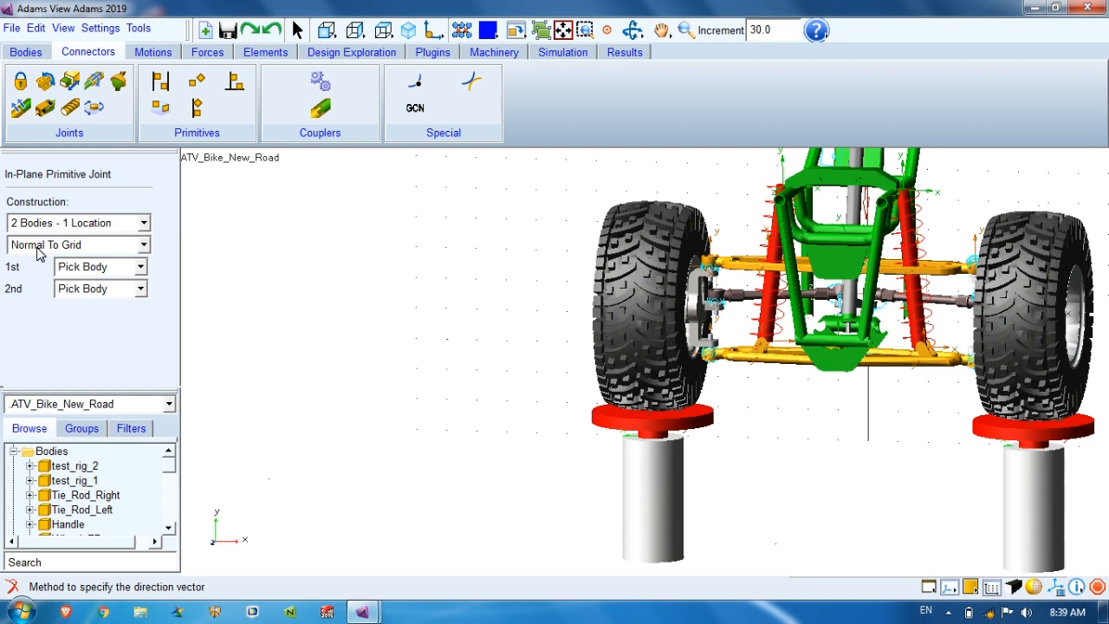
pyautogui.click(37, 248)
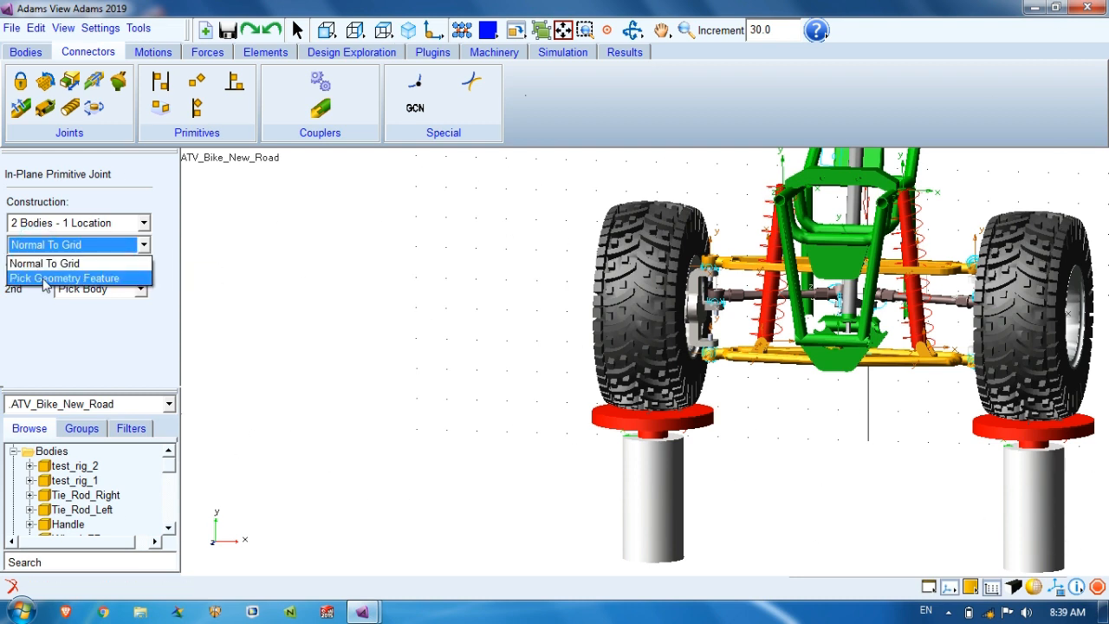
pyautogui.click(61, 278)
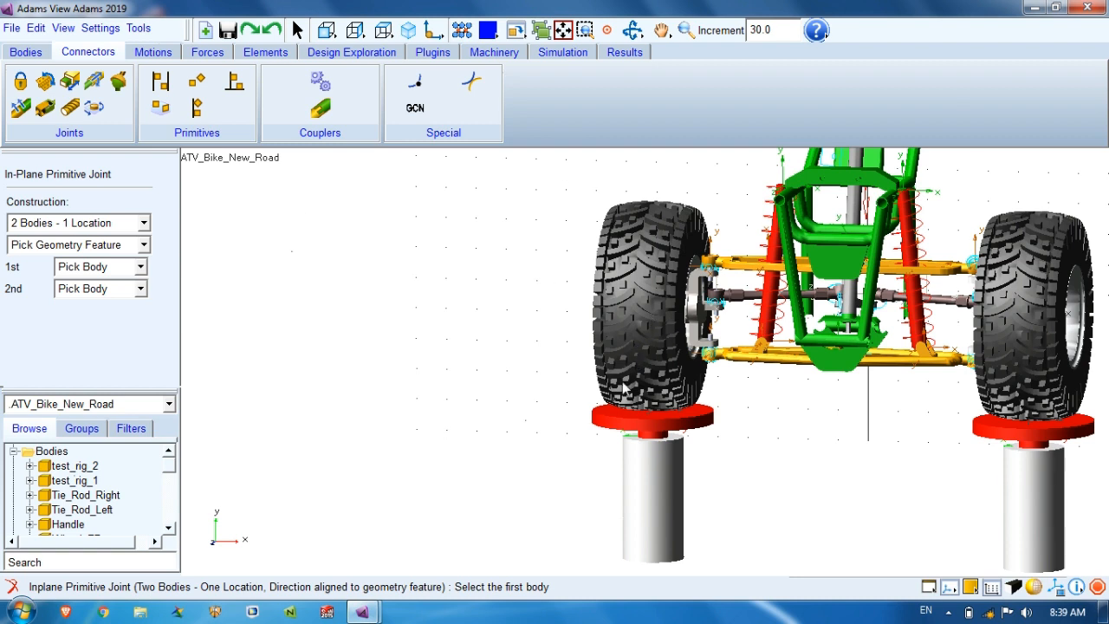
# Pick Wheel_FR as the first body and test_rig_1 as the second body of the in-plane joint
pyautogui.press('w')
pyautogui.moveTo(575, 357); pyautogui.dragTo(754, 468)
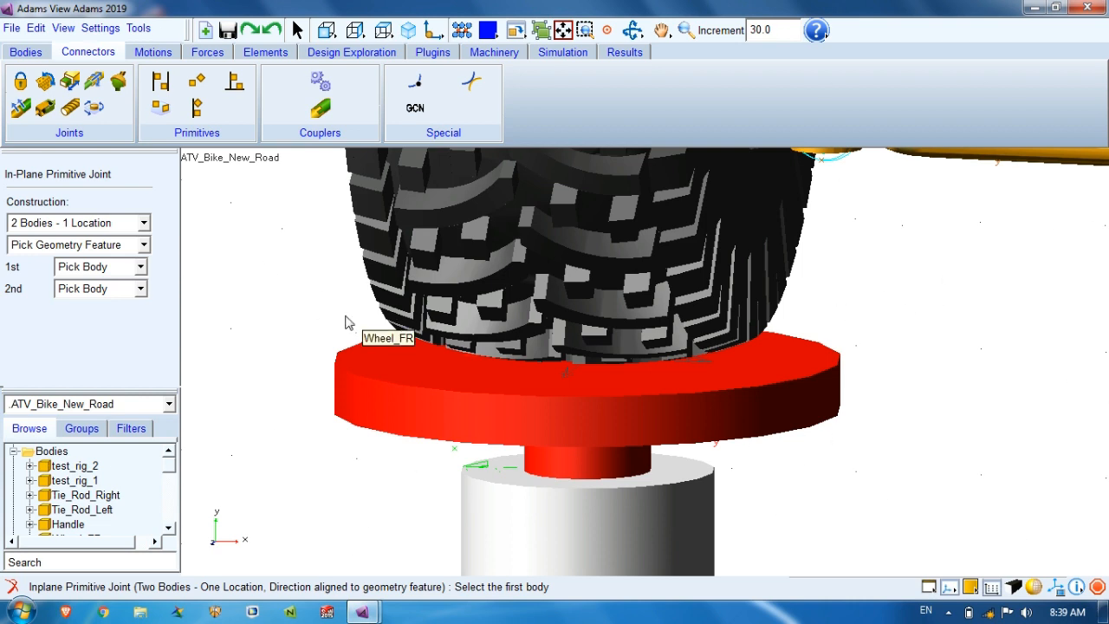
pyautogui.rightClick(352, 186)
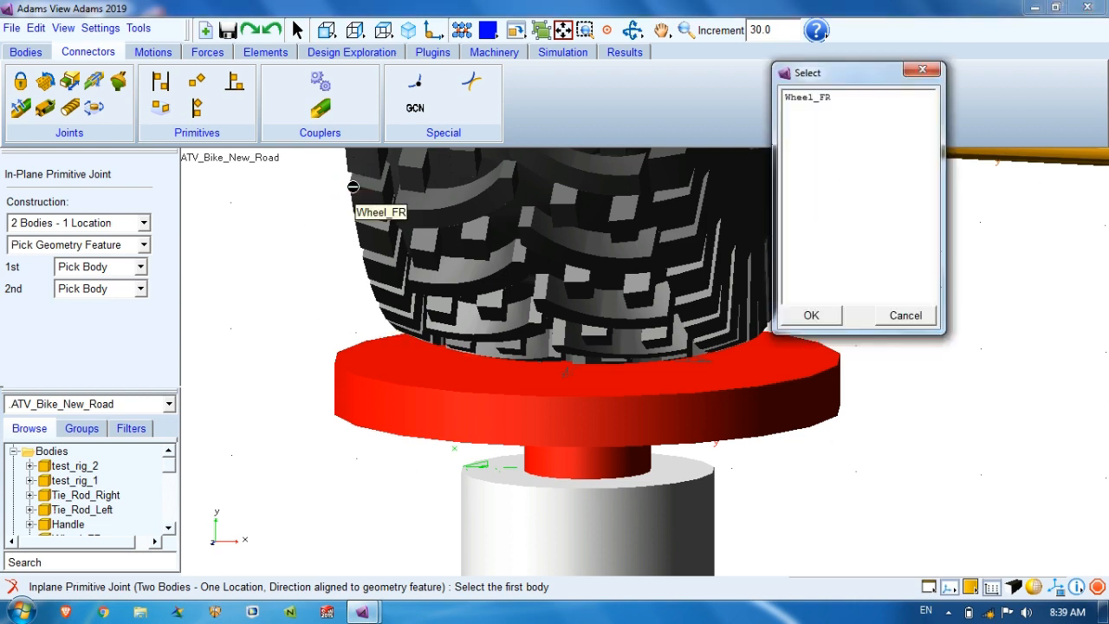
pyautogui.click(827, 98)
pyautogui.click(829, 312)
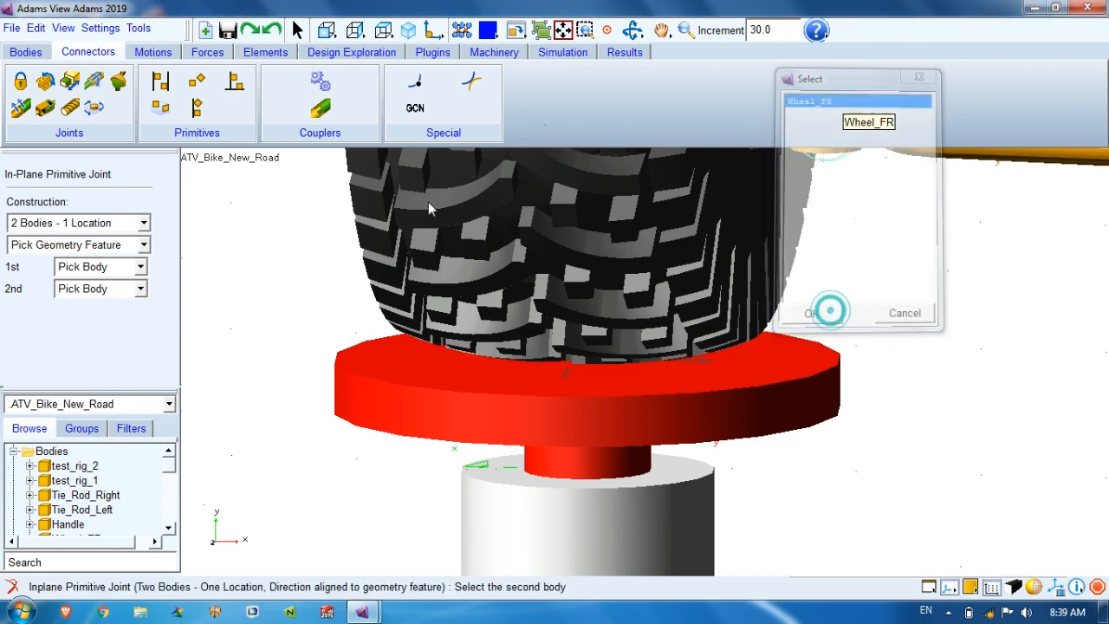
pyautogui.rightClick(341, 364)
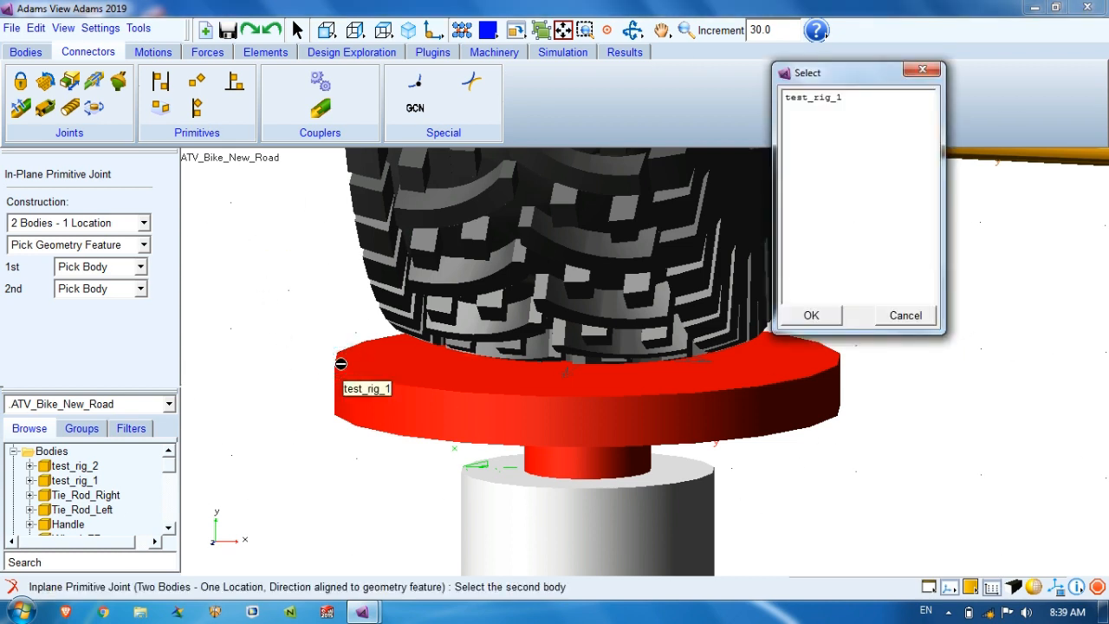
pyautogui.click(810, 99)
pyautogui.click(815, 314)
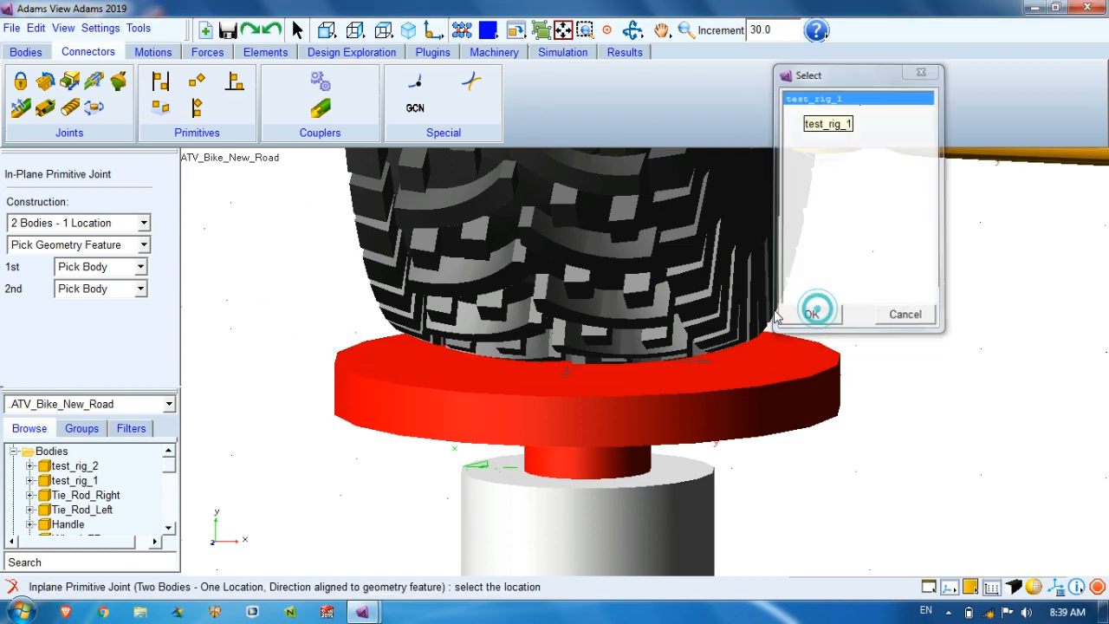
# Place the in-plane joint at Wheel_FR.rig_marker and align its direction with Wheel_FR.rig_marker.Y
pyautogui.rightClick(580, 364)
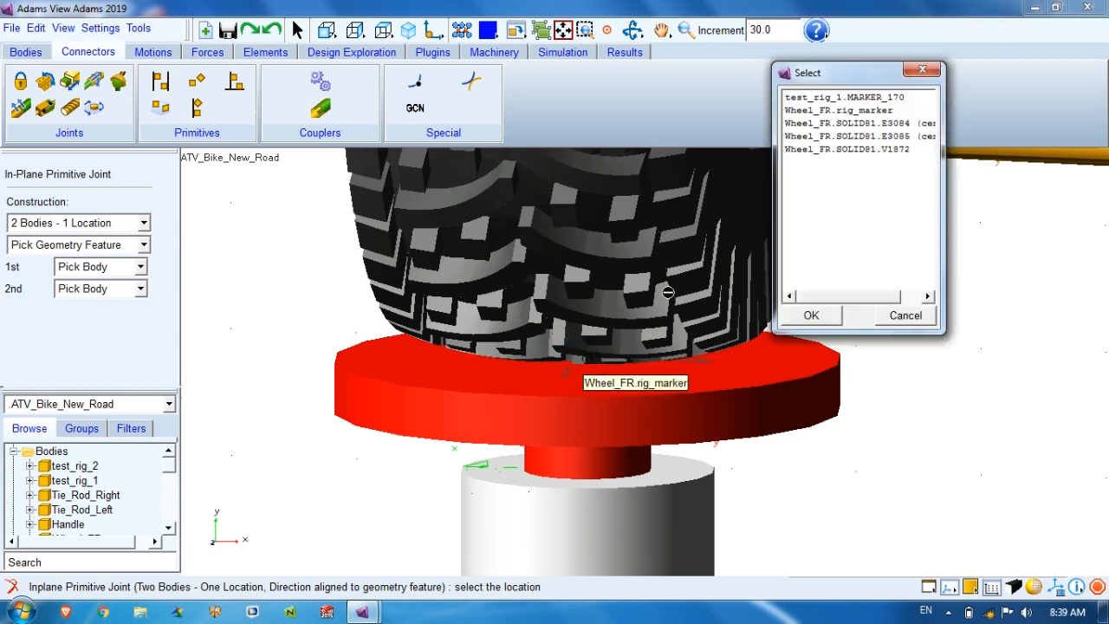
pyautogui.click(849, 111)
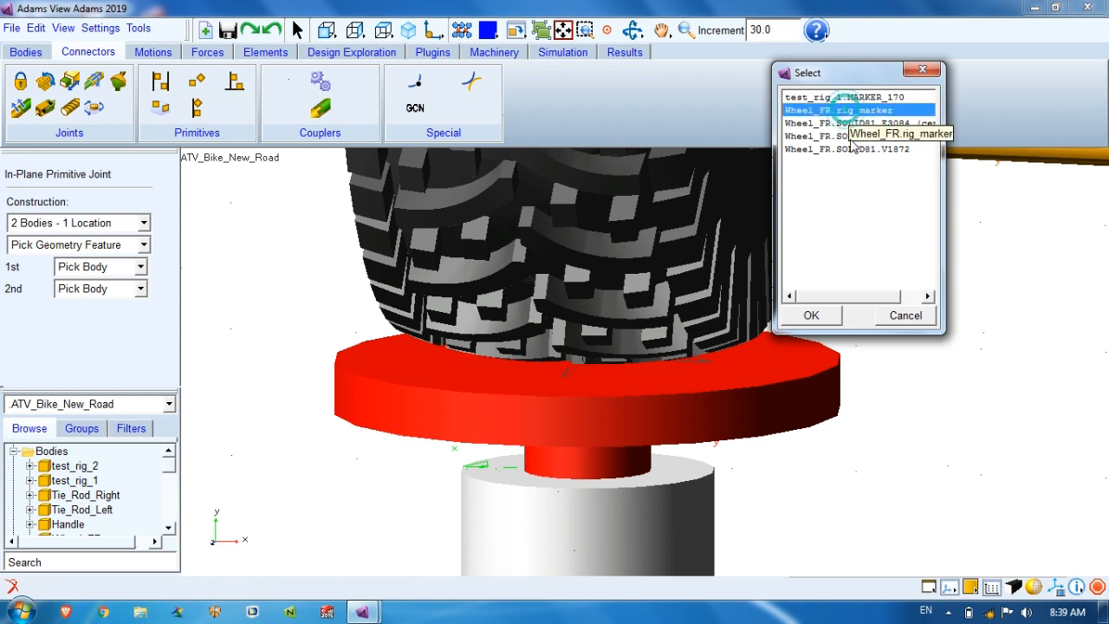
pyautogui.click(812, 317)
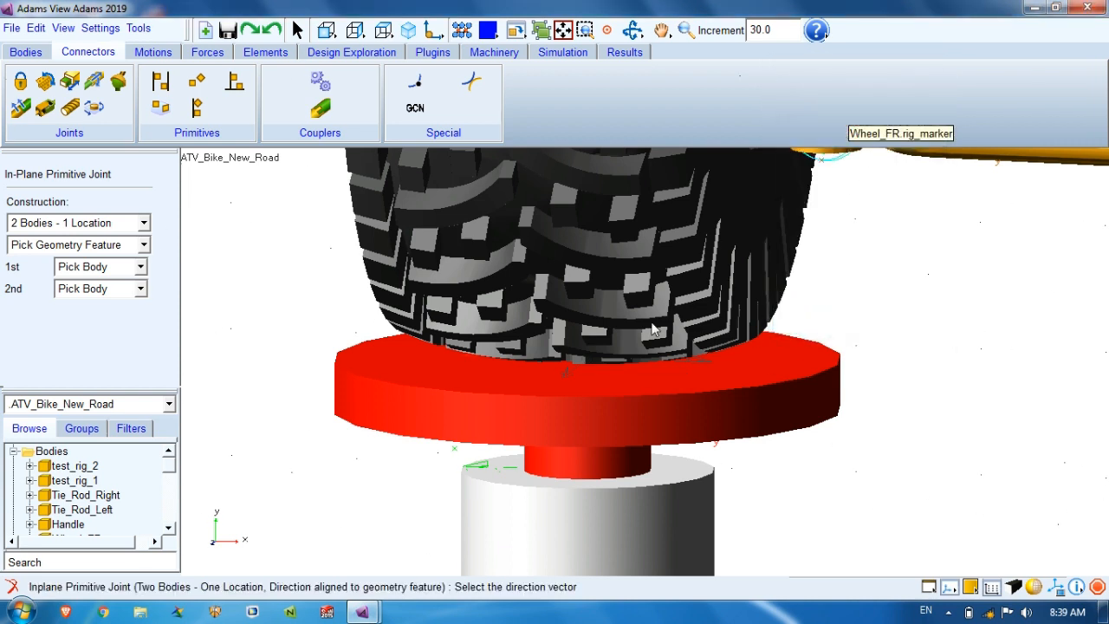
pyautogui.rightClick(582, 339)
pyautogui.click(862, 151)
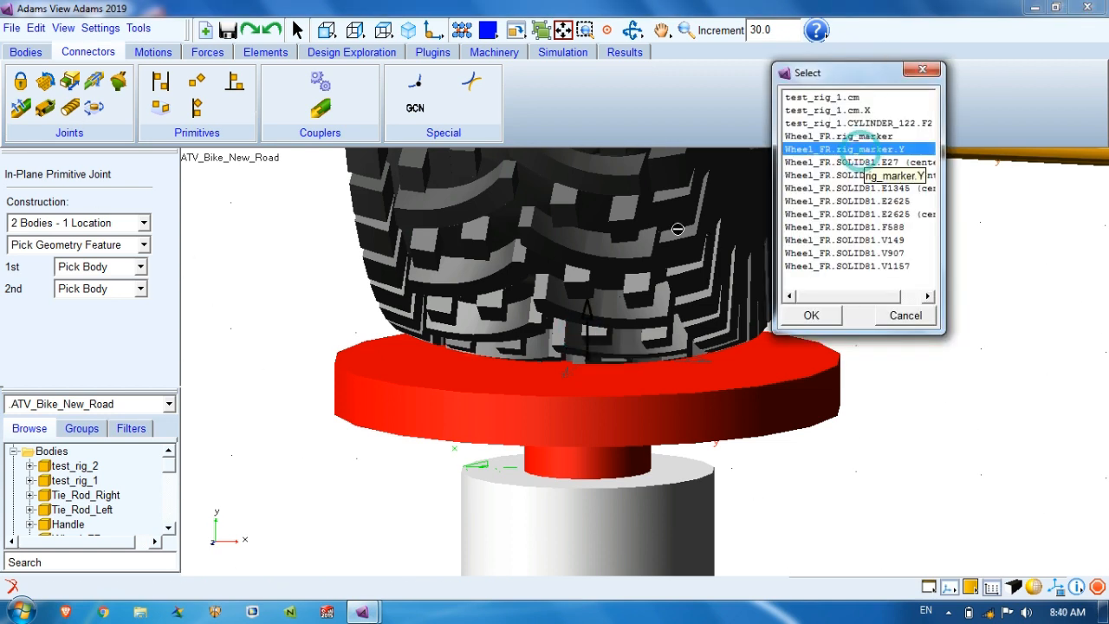
pyautogui.click(811, 316)
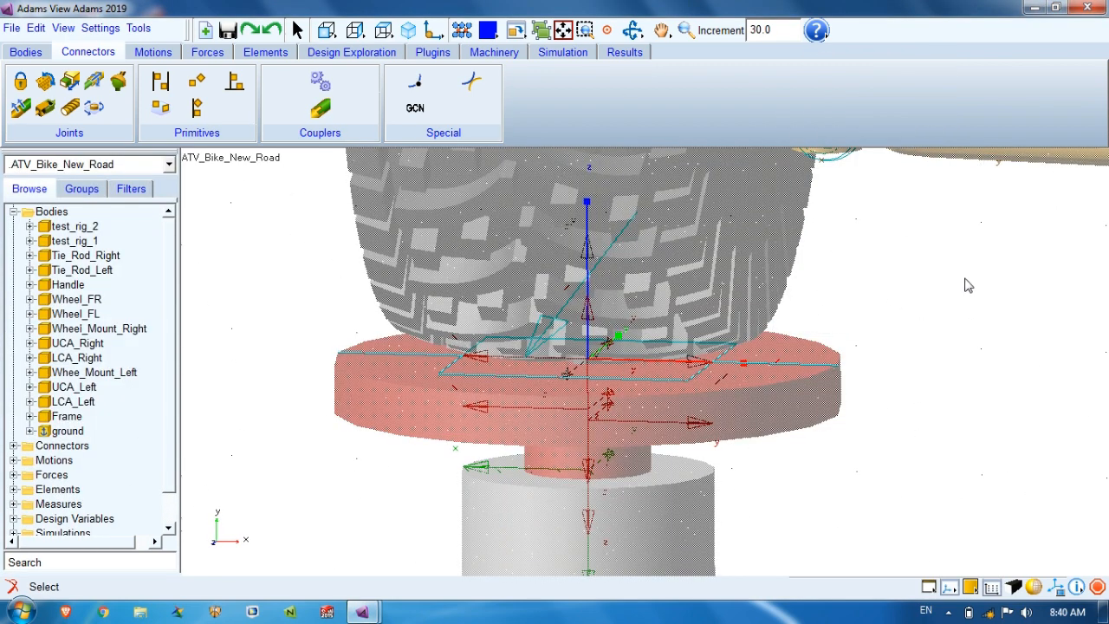
# Change the view background to the dark blue gradient and check the joint and rigs under the front wheels
pyautogui.press('z')
pyautogui.moveTo(968, 286); pyautogui.dragTo(944, 332)
pyautogui.press('r')
pyautogui.moveTo(780, 338); pyautogui.dragTo(737, 354)
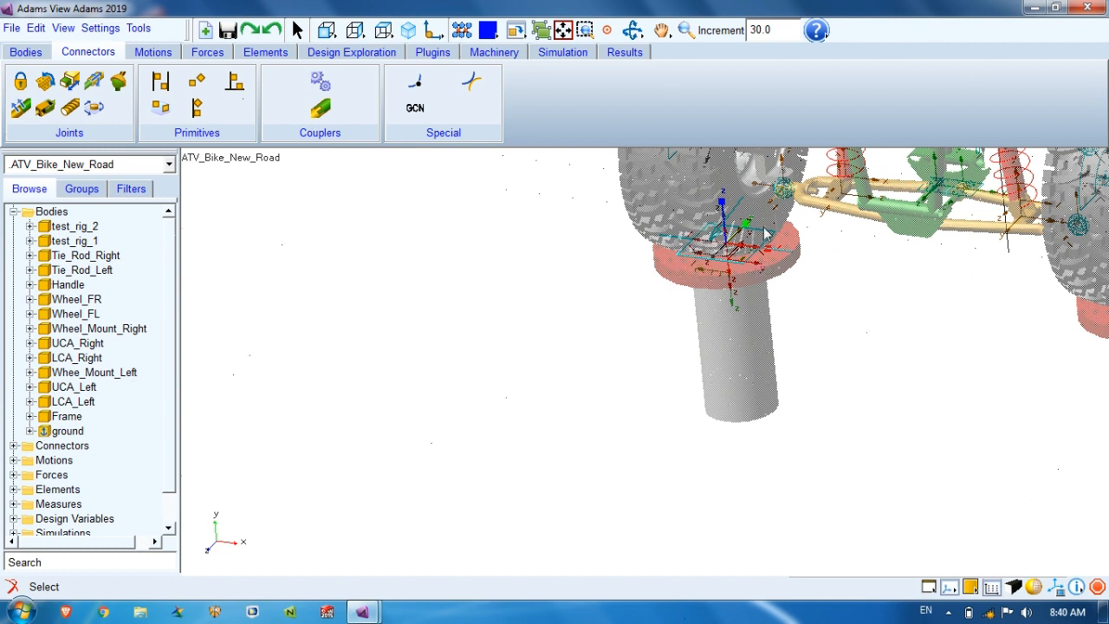
pyautogui.click(928, 586)
pyautogui.click(944, 558)
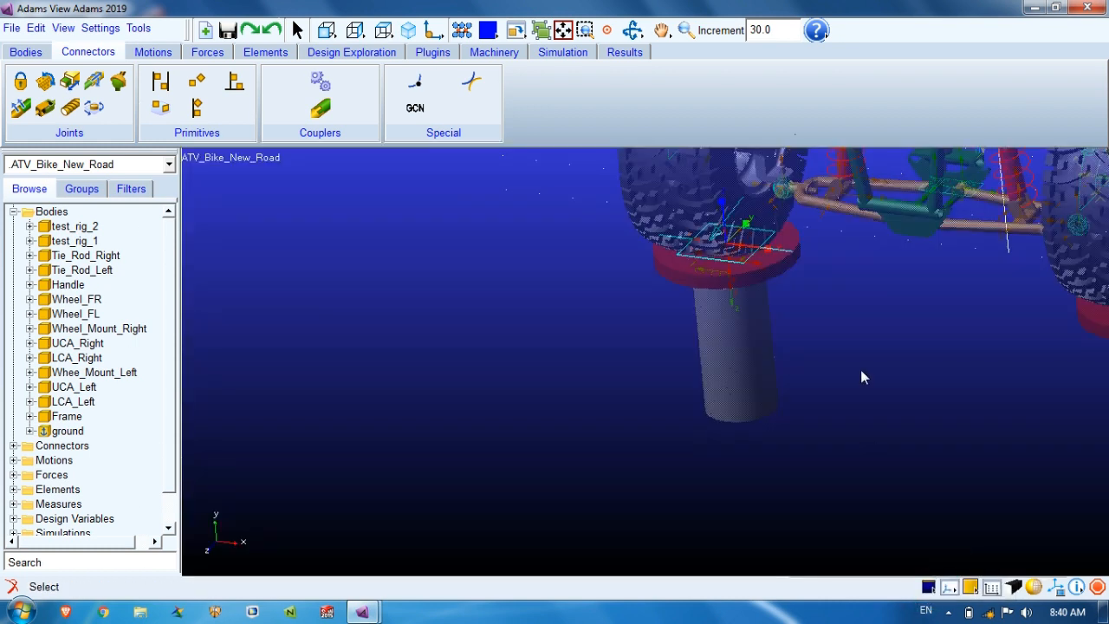
pyautogui.press('t')
pyautogui.moveTo(871, 327); pyautogui.dragTo(666, 399)
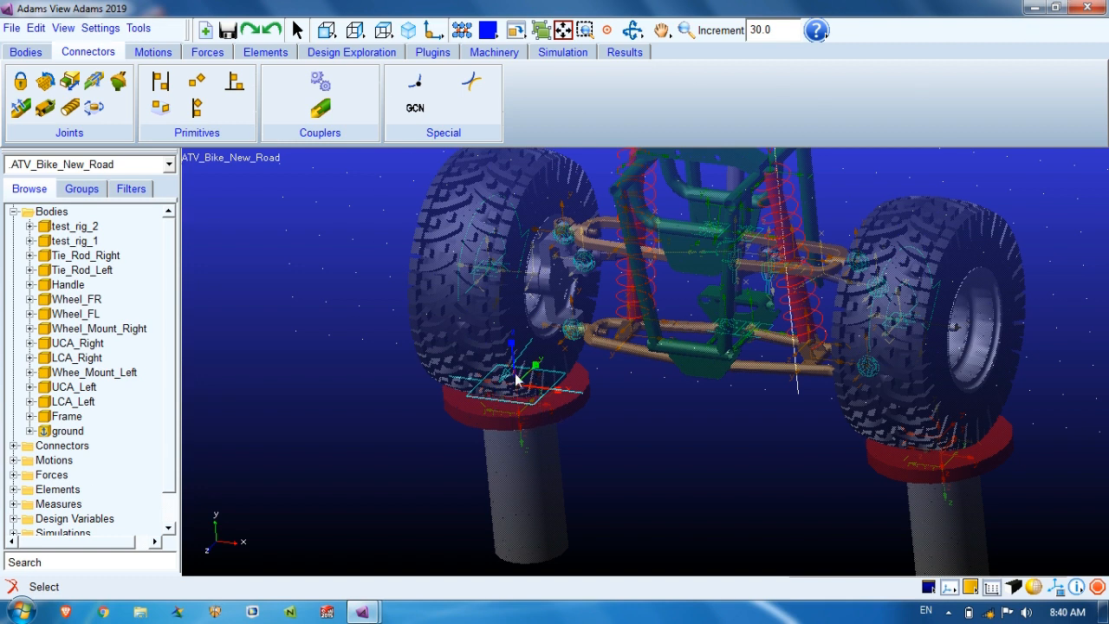
pyautogui.press('t')
pyautogui.moveTo(762, 396); pyautogui.dragTo(672, 432)
pyautogui.press('w')
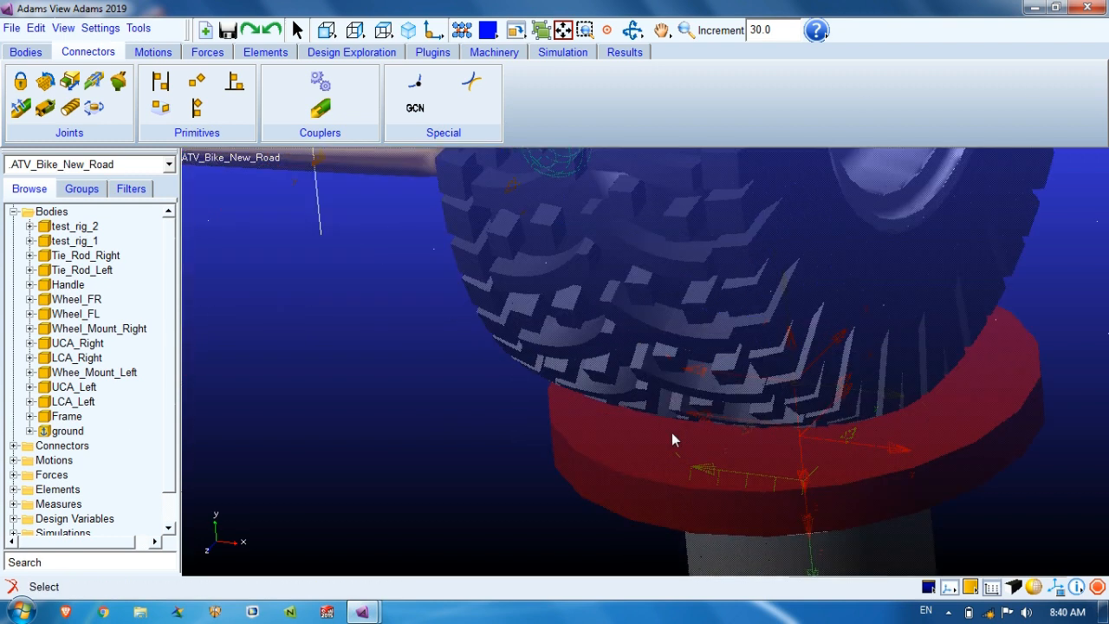
pyautogui.click(160, 111)
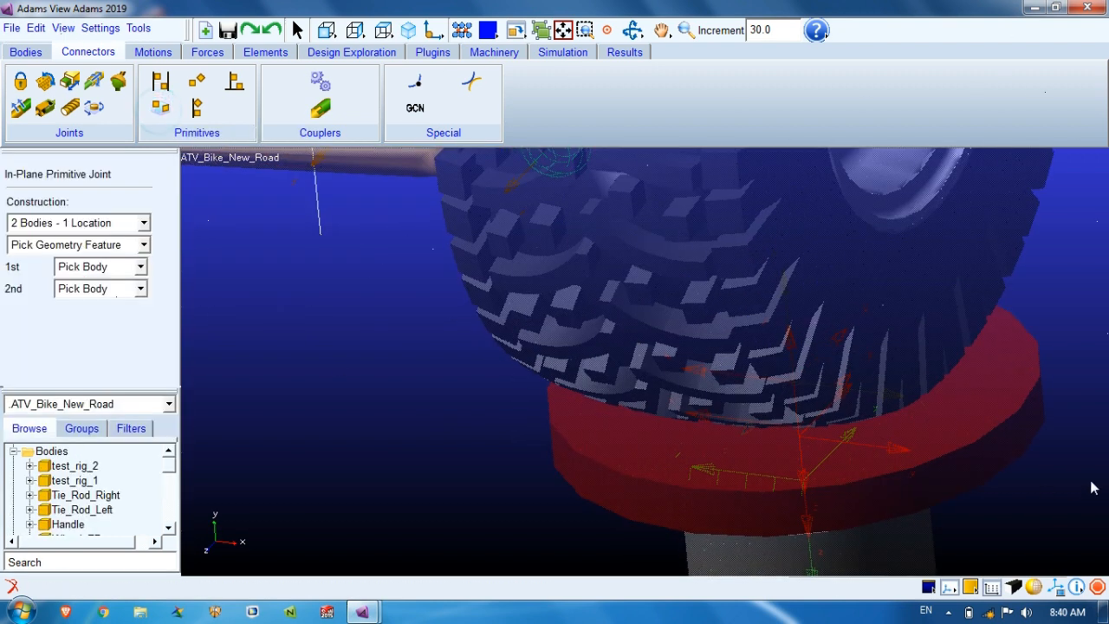
pyautogui.rightClick(1005, 235)
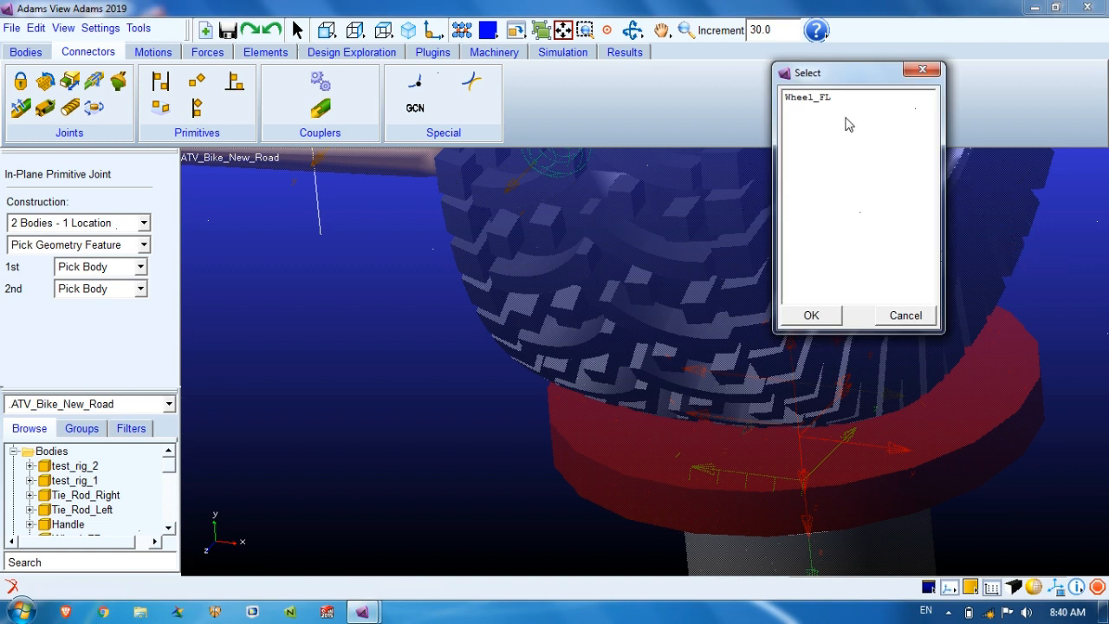
pyautogui.click(824, 98)
pyautogui.click(811, 315)
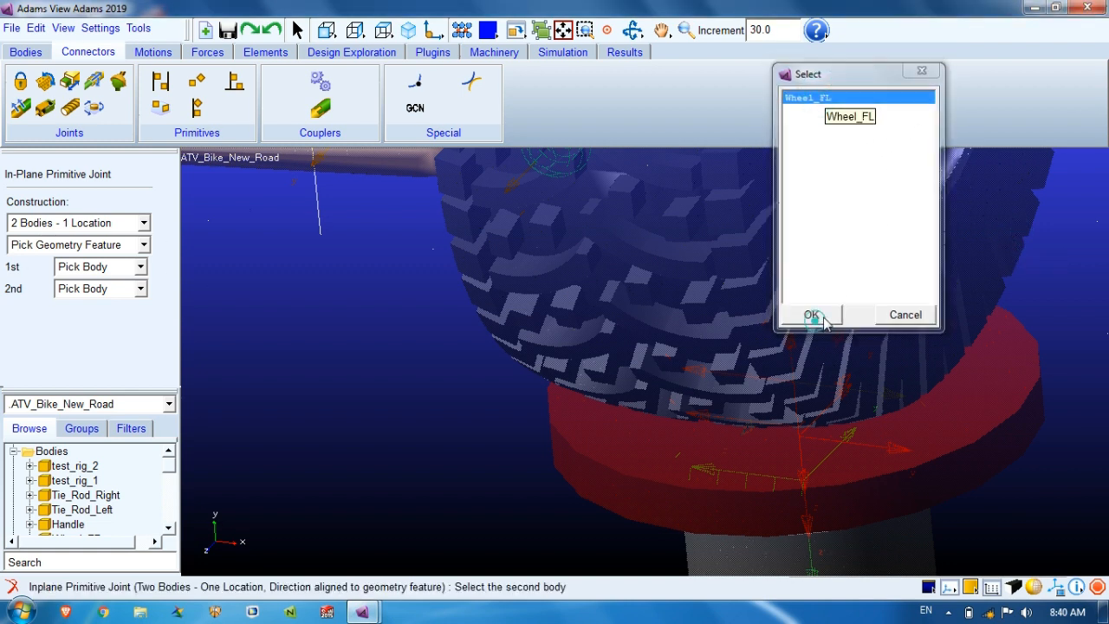
pyautogui.rightClick(1034, 333)
pyautogui.click(814, 98)
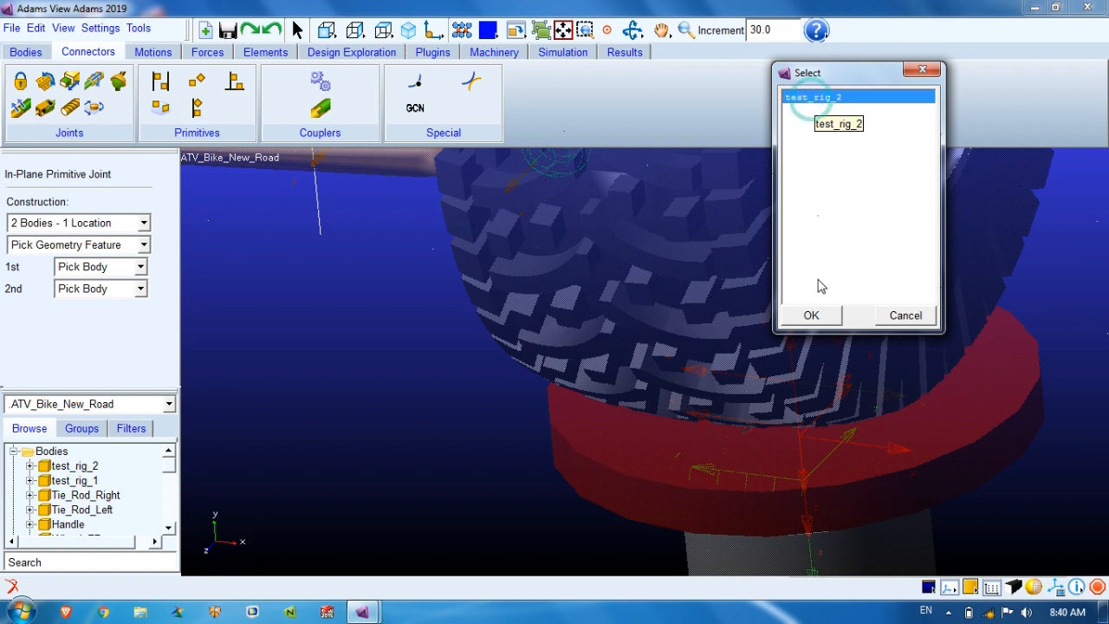
pyautogui.click(811, 315)
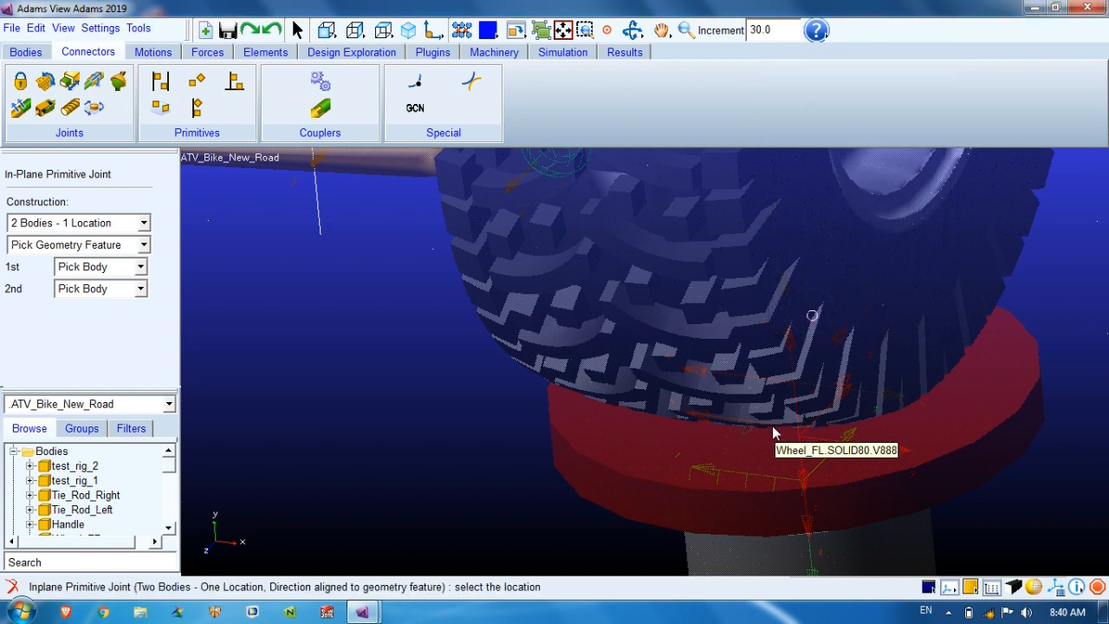
pyautogui.rightClick(777, 432)
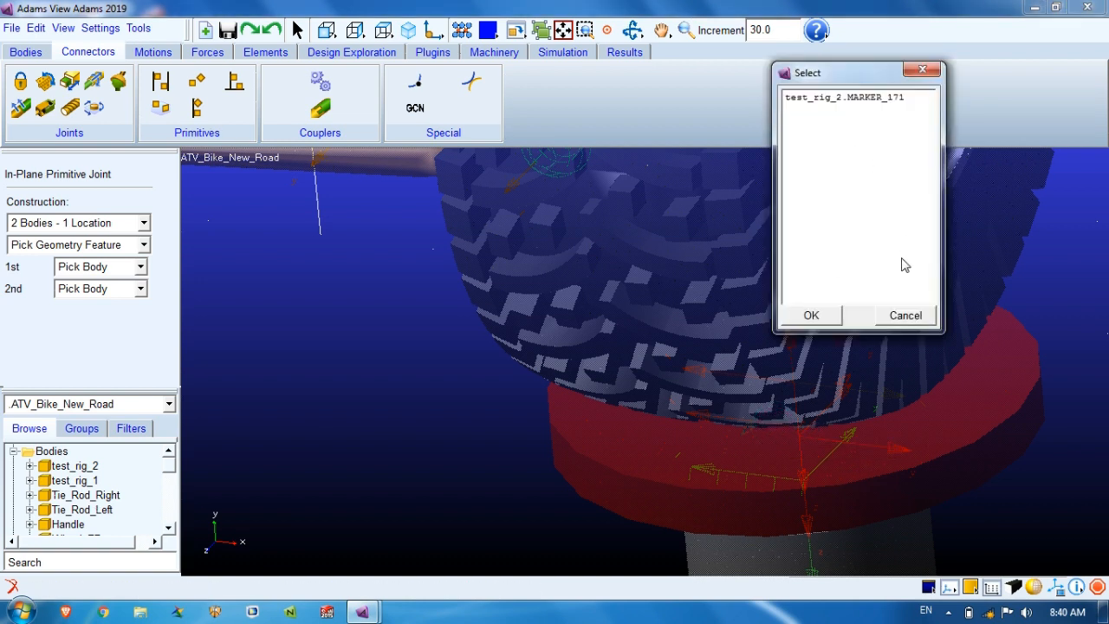
pyautogui.click(906, 316)
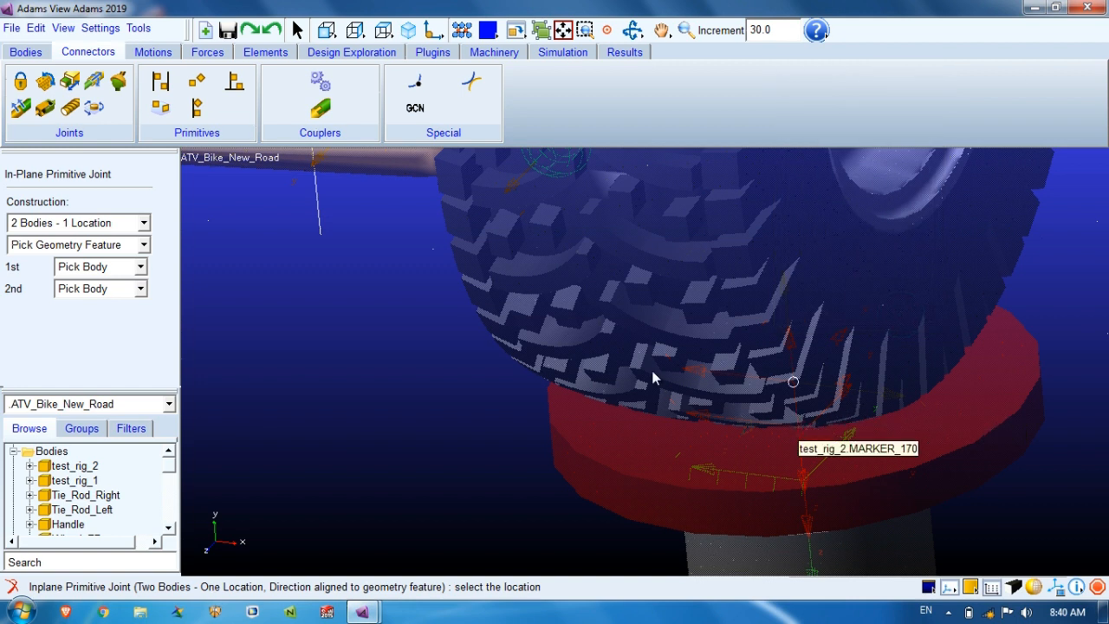
pyautogui.press('Escape')
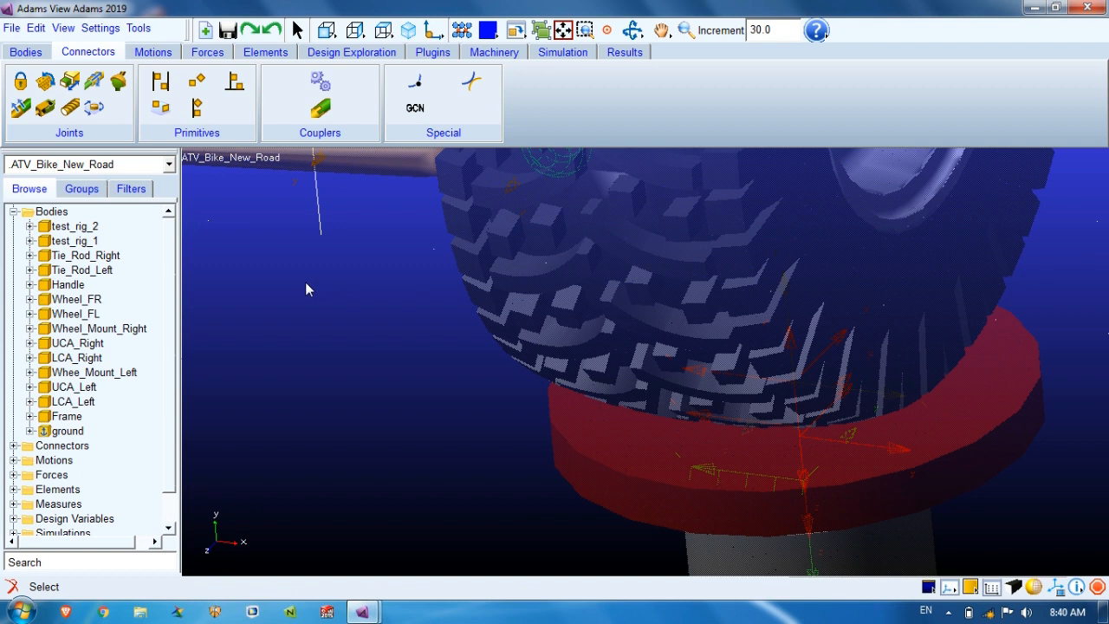
# Select rig_marker under Wheel_FL so its axes are highlighted, and show it on the test rig disc in front view
pyautogui.click(75, 314)
pyautogui.click(30, 314)
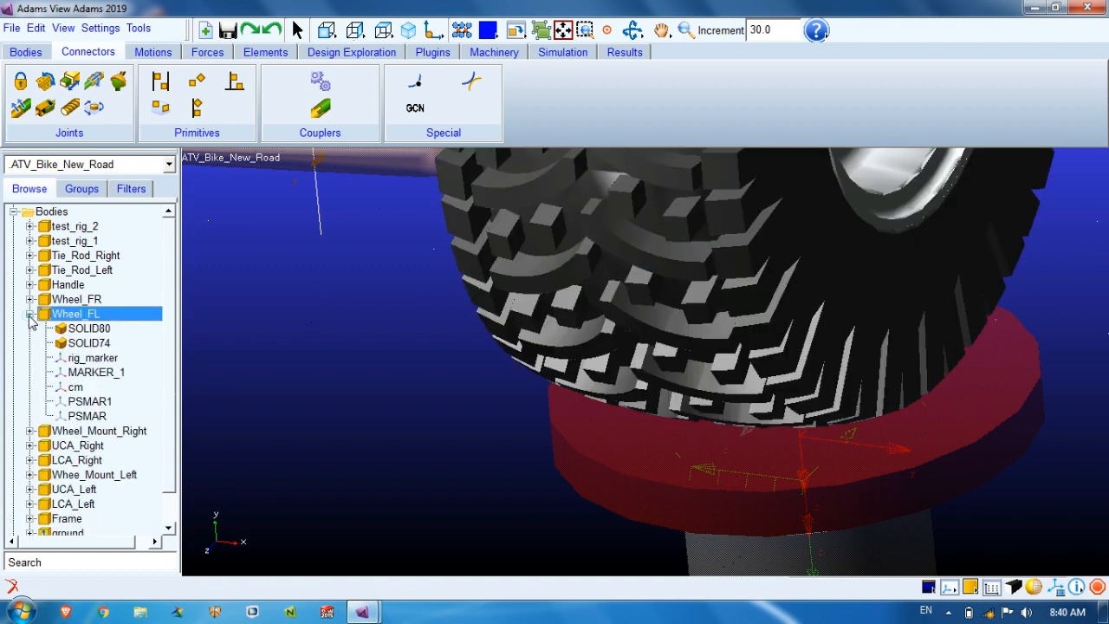
pyautogui.click(86, 358)
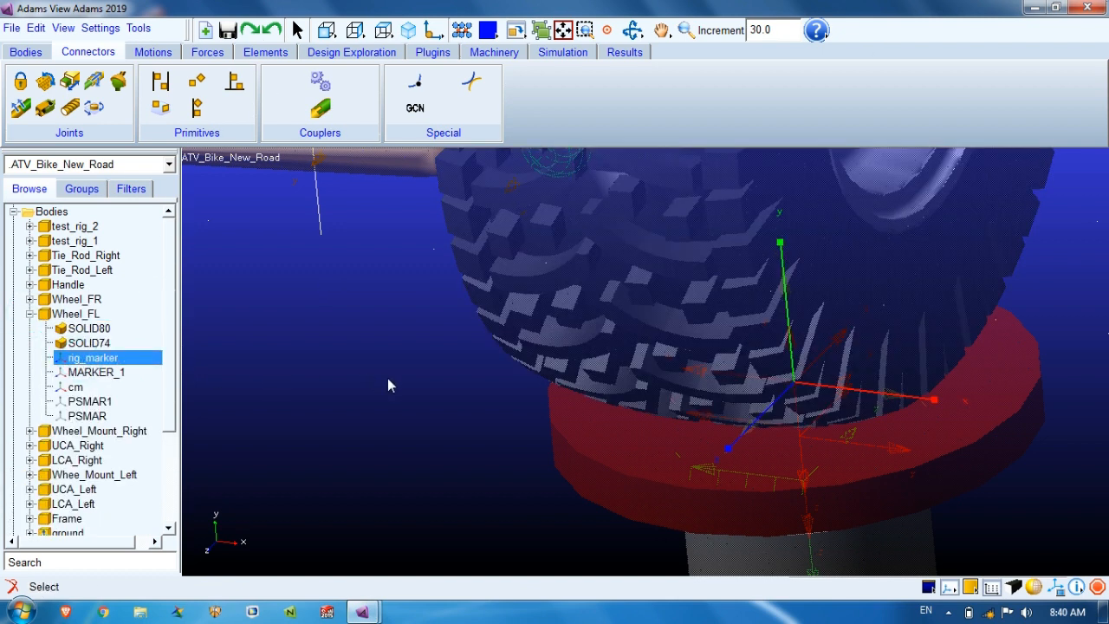
pyautogui.click(325, 31)
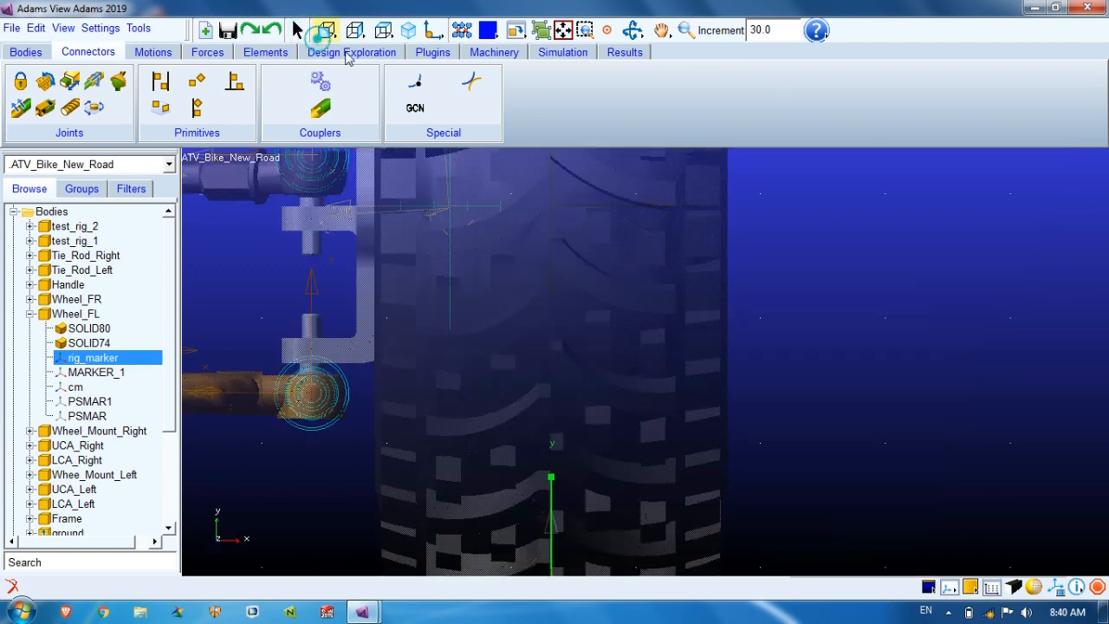
pyautogui.press('t')
pyautogui.moveTo(520, 465); pyautogui.dragTo(599, 233)
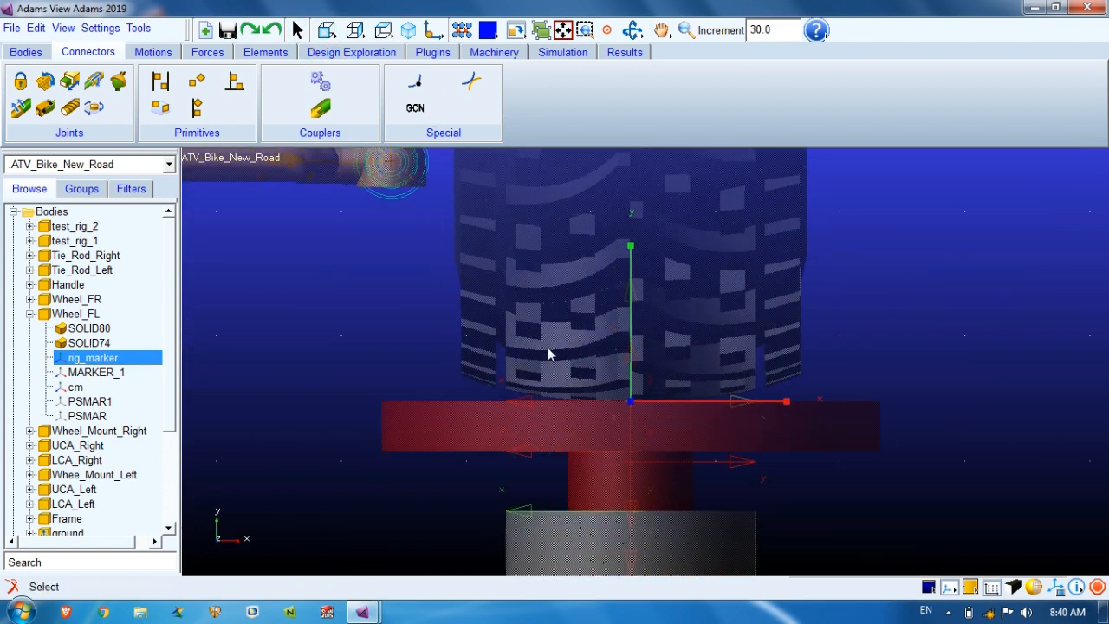
# Start an in-plane primitive joint with Wheel_FL as the first body and test_rig_2 as the second body
pyautogui.click(161, 116)
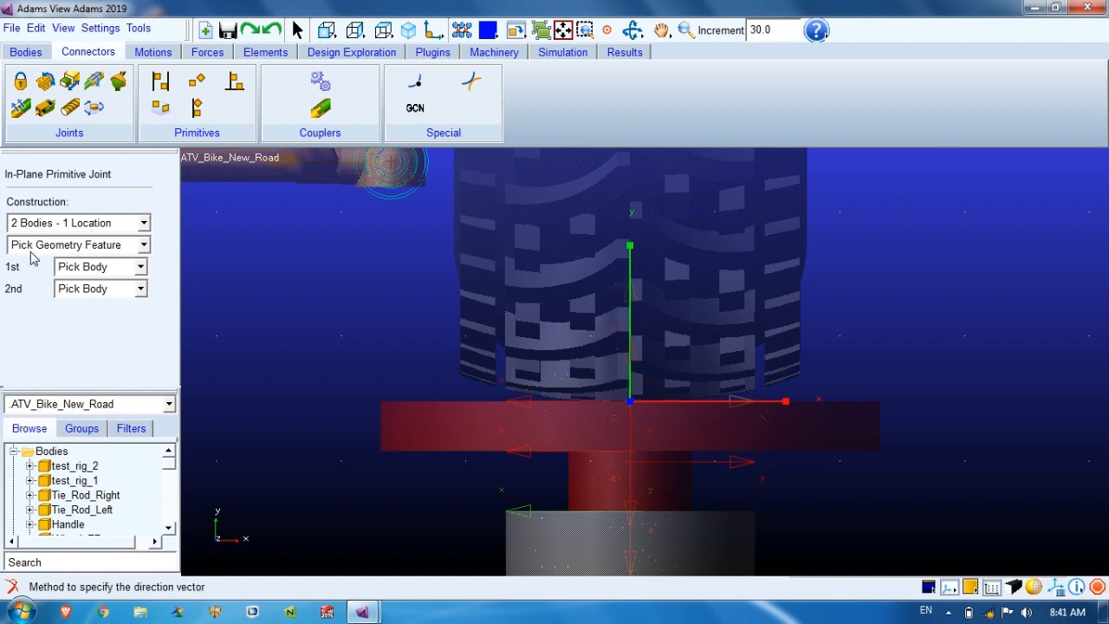
pyautogui.rightClick(802, 288)
pyautogui.click(830, 99)
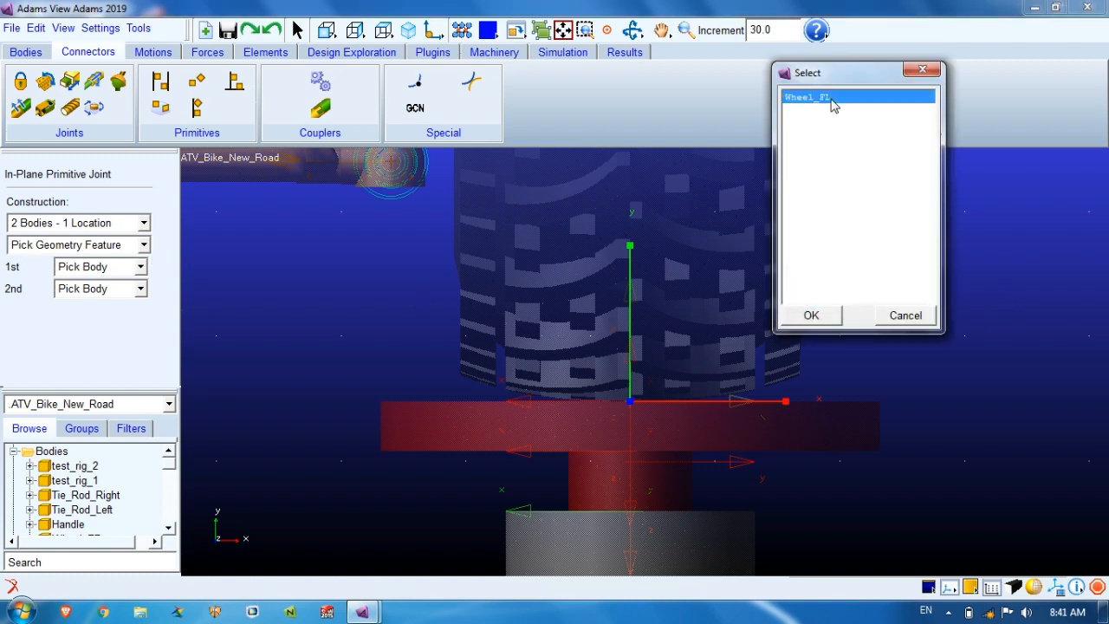
pyautogui.click(811, 316)
pyautogui.rightClick(859, 425)
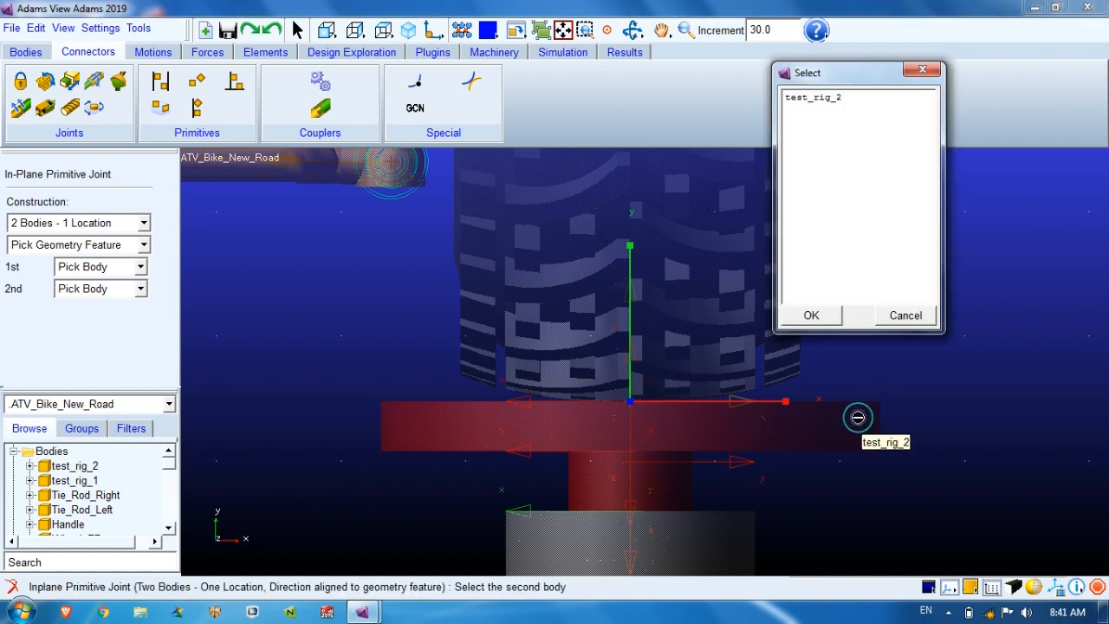
pyautogui.click(833, 98)
pyautogui.click(811, 315)
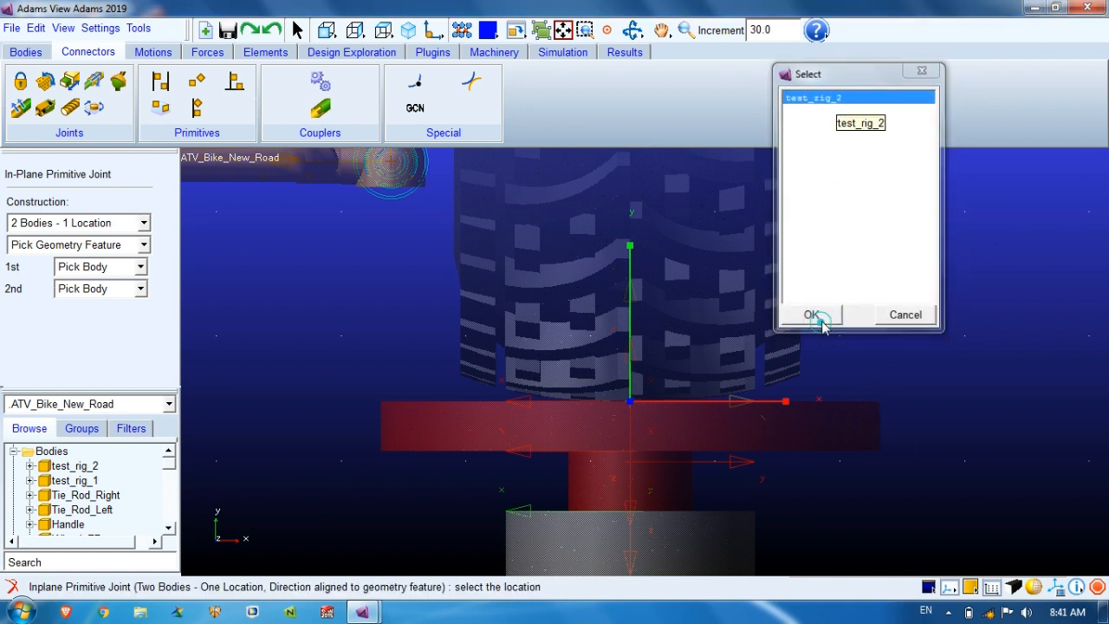
# Place the in-plane joint at Wheel_FL.rig_marker and align its direction with Wheel_FL.rig_marker.Y
pyautogui.rightClick(633, 405)
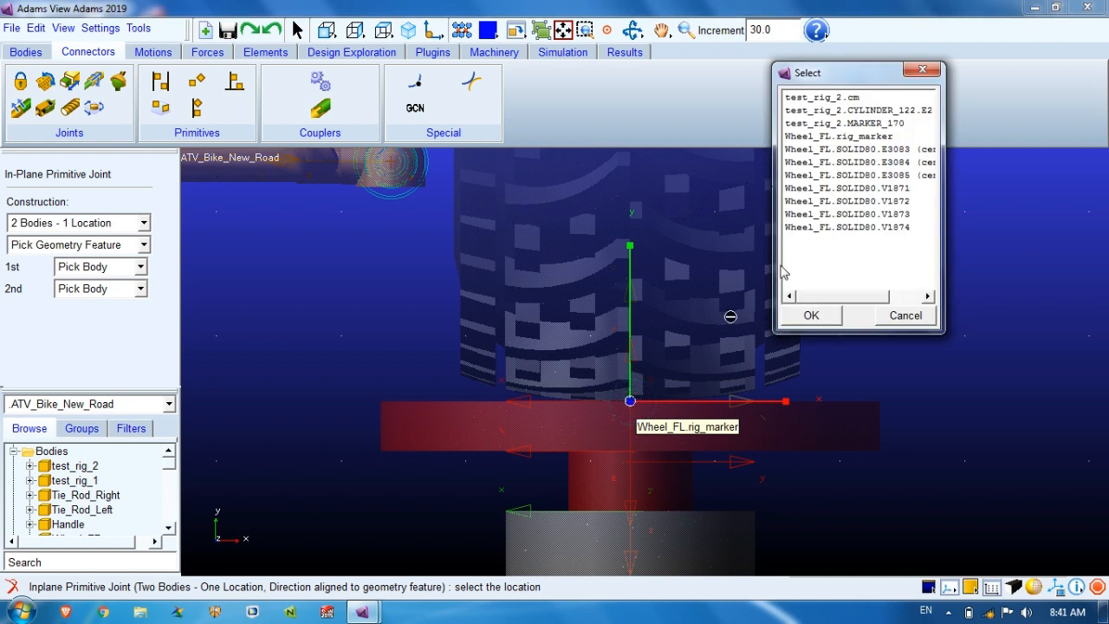
pyautogui.click(862, 136)
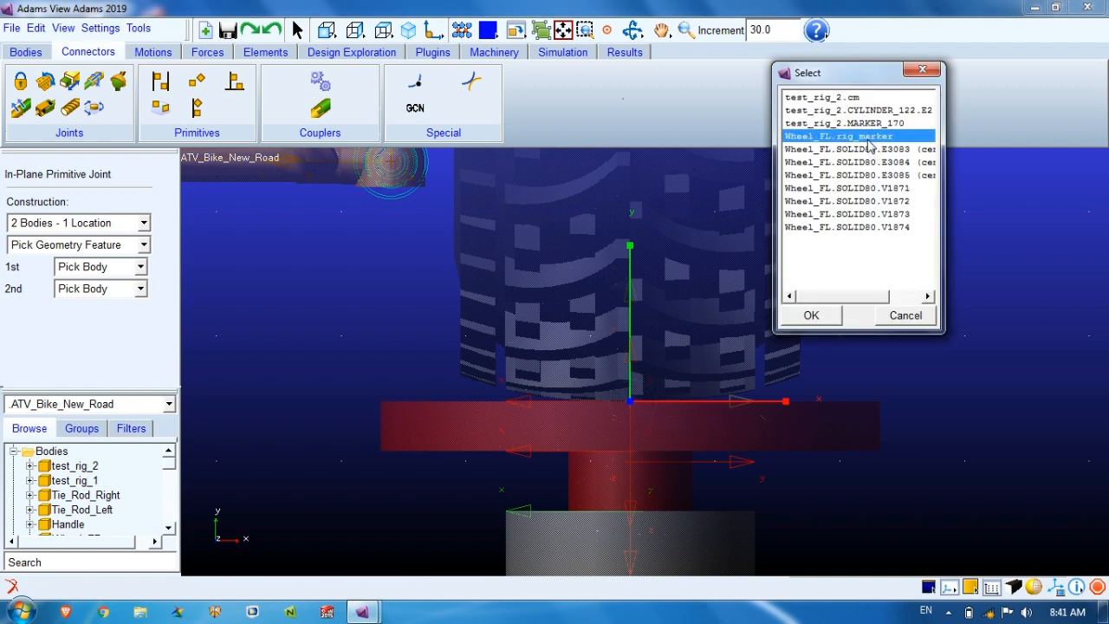
pyautogui.click(811, 316)
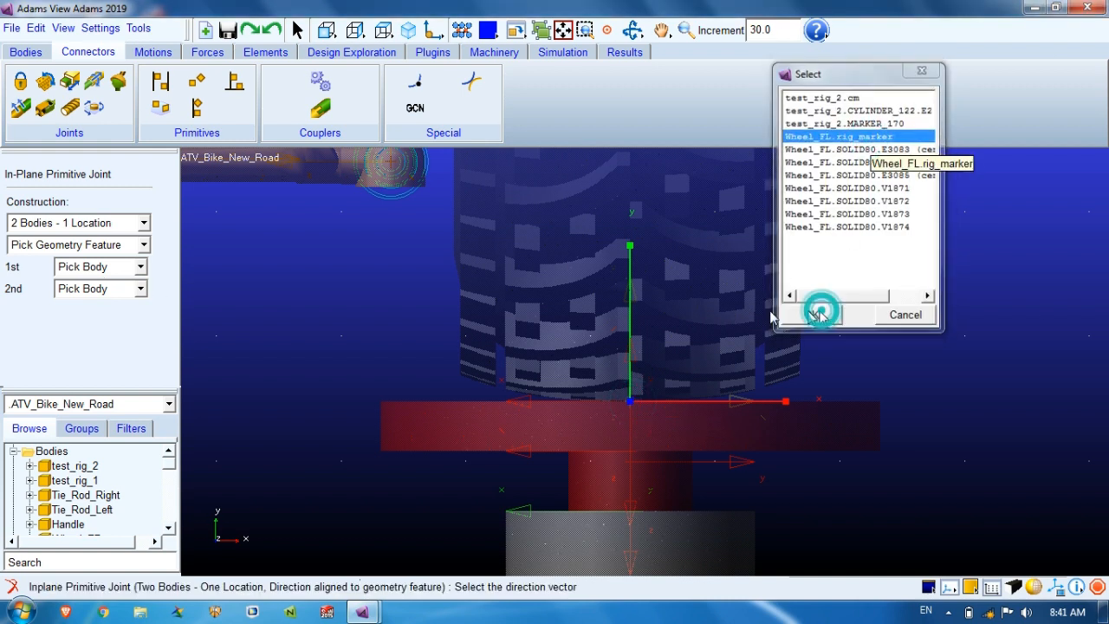
pyautogui.rightClick(629, 288)
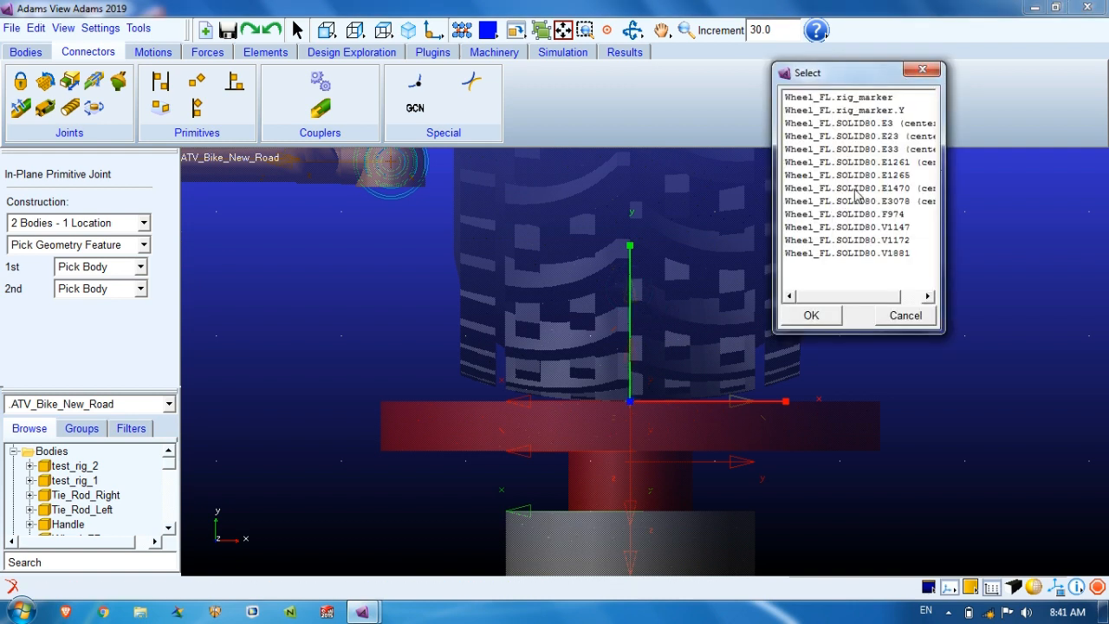
pyautogui.click(892, 111)
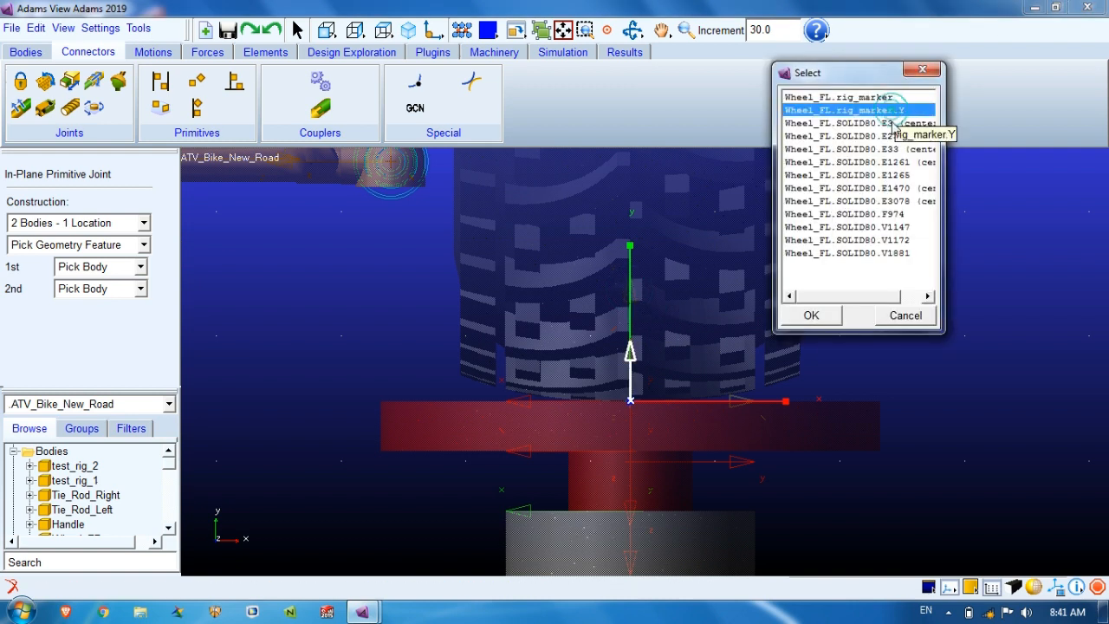
pyautogui.click(819, 317)
# Rename the front right in-plane joint JPRIM_1 as FR_joint and the front left one, JPRIM_2, as FL_joint
pyautogui.press('z')
pyautogui.moveTo(1011, 321); pyautogui.dragTo(1007, 343)
pyautogui.press('r')
pyautogui.moveTo(733, 453); pyautogui.dragTo(607, 425)
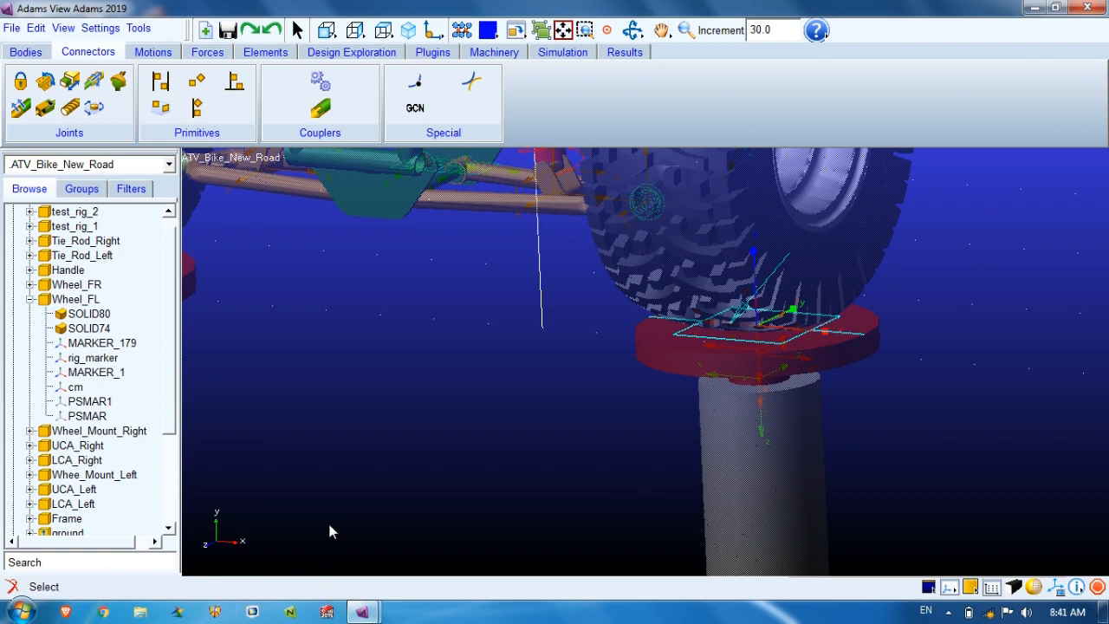
pyautogui.press('z')
pyautogui.moveTo(491, 389); pyautogui.dragTo(498, 420)
pyautogui.click(32, 299)
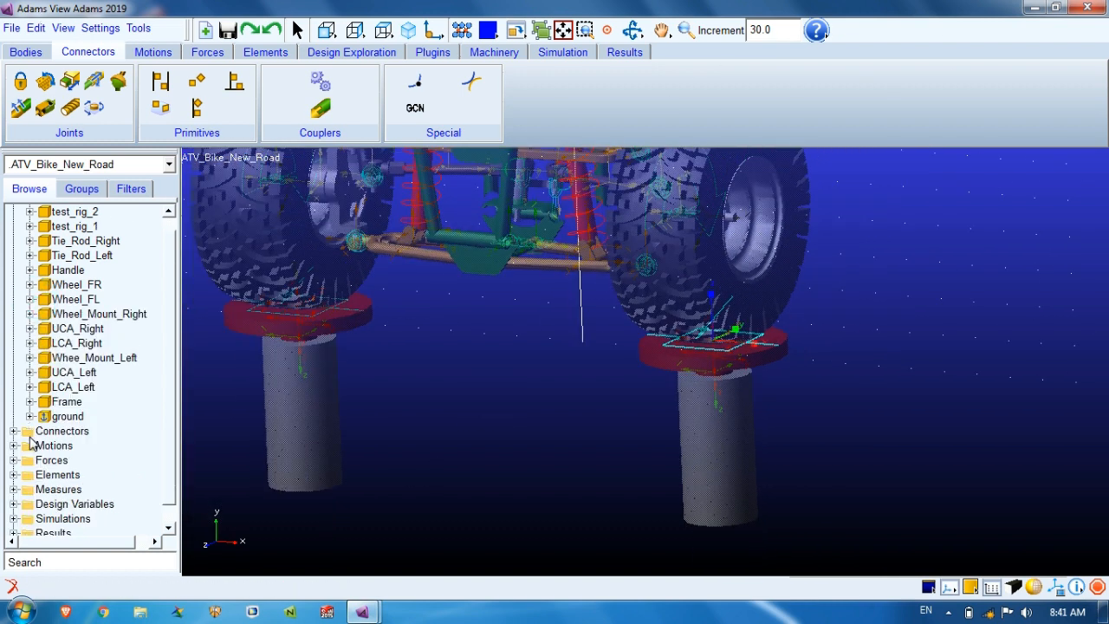
pyautogui.click(14, 431)
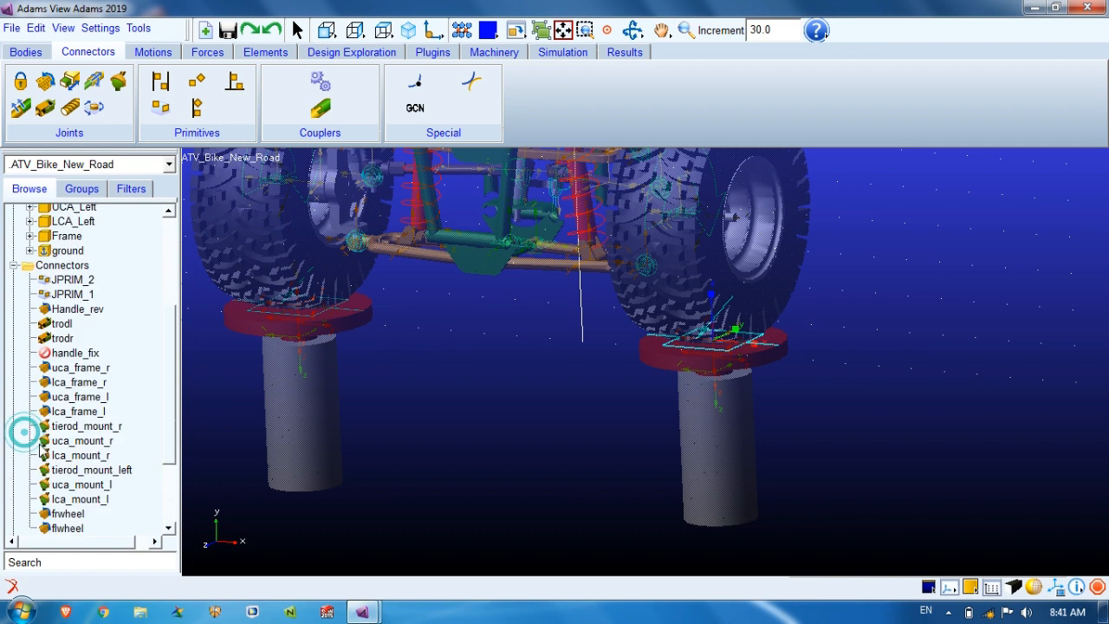
pyautogui.click(74, 295)
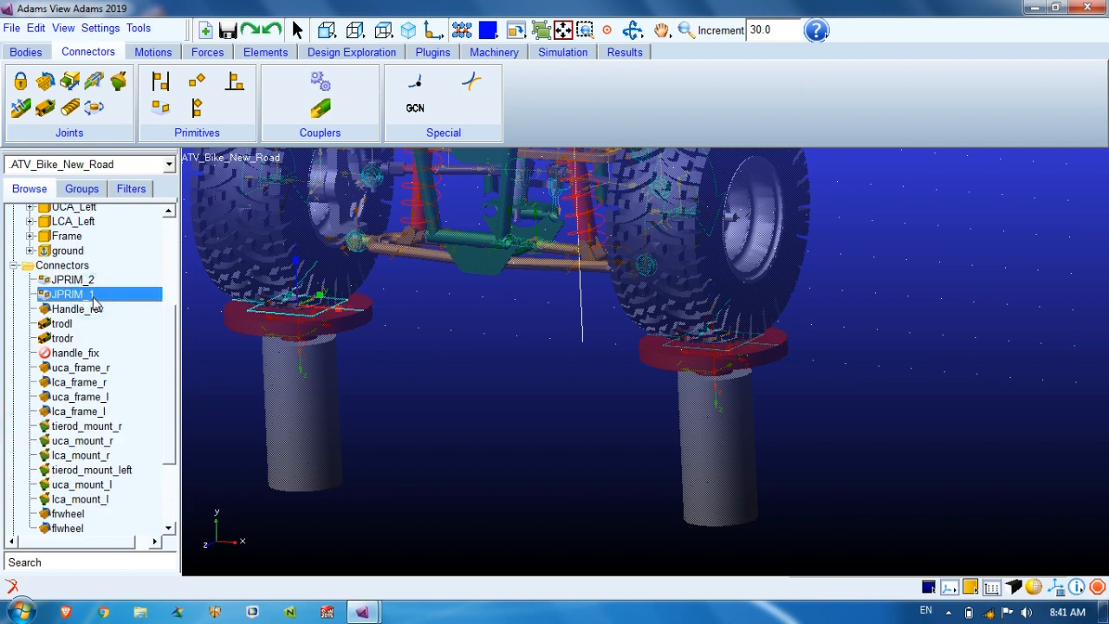
pyautogui.click(94, 296)
pyautogui.write('FR_joint')
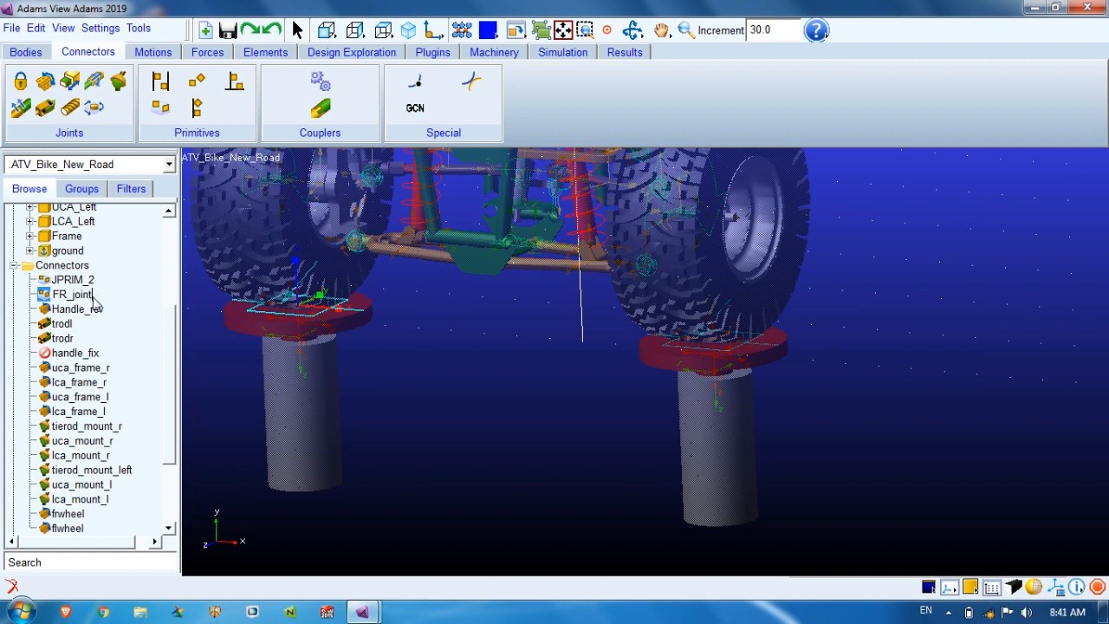
pyautogui.press('Return')
pyautogui.click(87, 282)
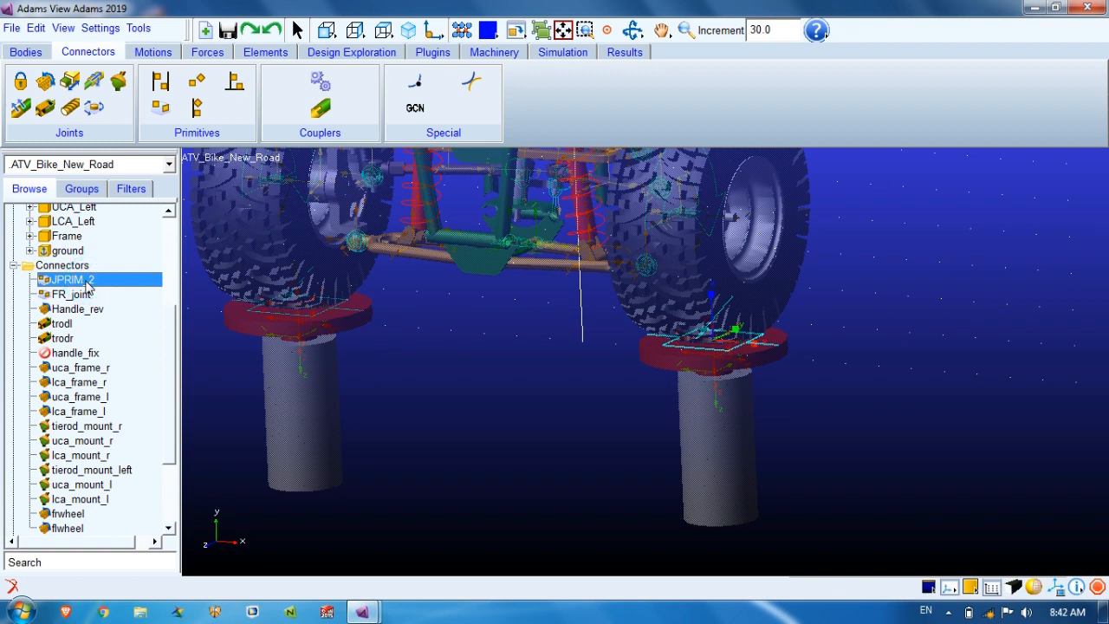
pyautogui.click(87, 282)
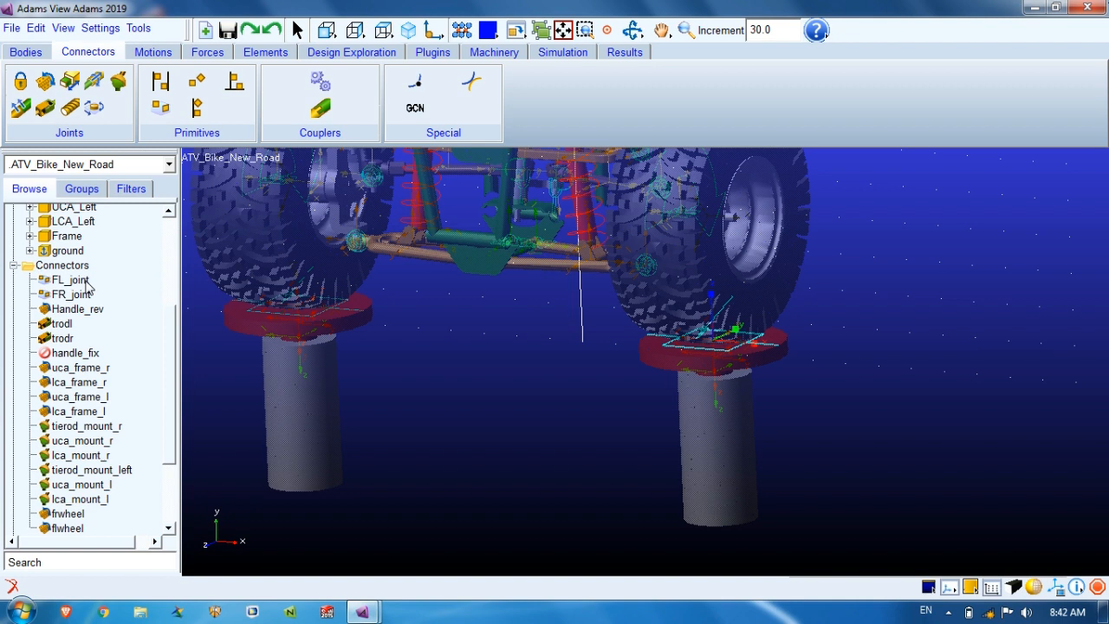
pyautogui.click(547, 385)
# Deactivate the Handle part at the top of the steering column
pyautogui.press('z')
pyautogui.moveTo(560, 362)
pyautogui.mouseDown()
pyautogui.moveTo(559, 377)
pyautogui.moveTo(488, 370)
pyautogui.moveTo(458, 381)
pyautogui.mouseUp()
pyautogui.press('r')
pyautogui.press('t')
pyautogui.moveTo(570, 438); pyautogui.dragTo(511, 567)
pyautogui.press('r')
pyautogui.moveTo(580, 408); pyautogui.dragTo(618, 394)
pyautogui.press('w')
pyautogui.moveTo(494, 186); pyautogui.dragTo(585, 355)
pyautogui.press('t')
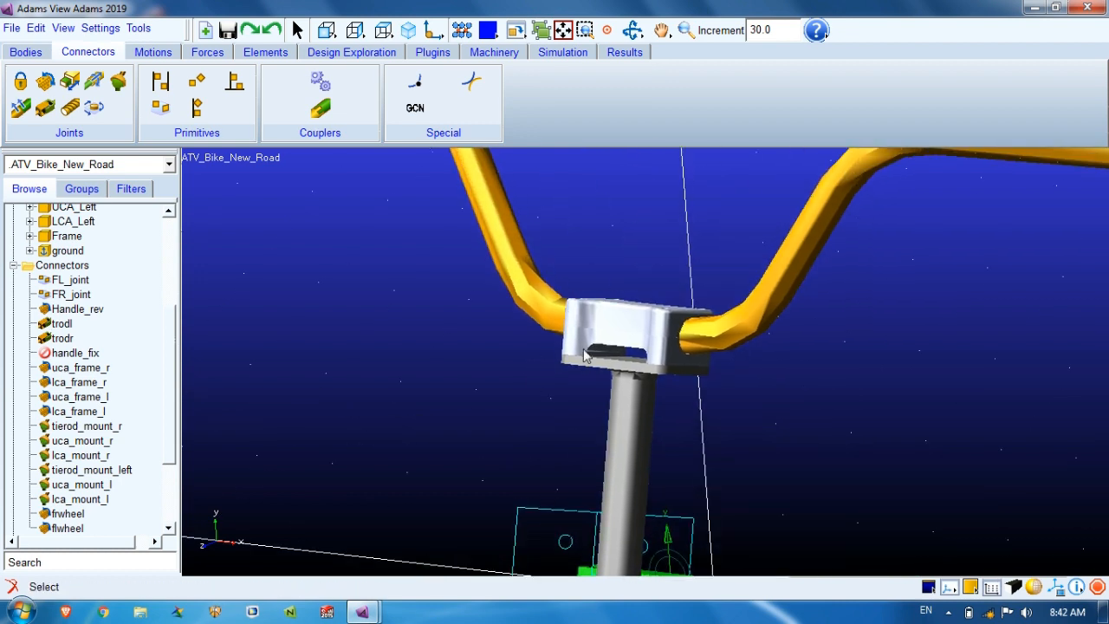
pyautogui.rightClick(590, 335)
pyautogui.moveTo(658, 340)
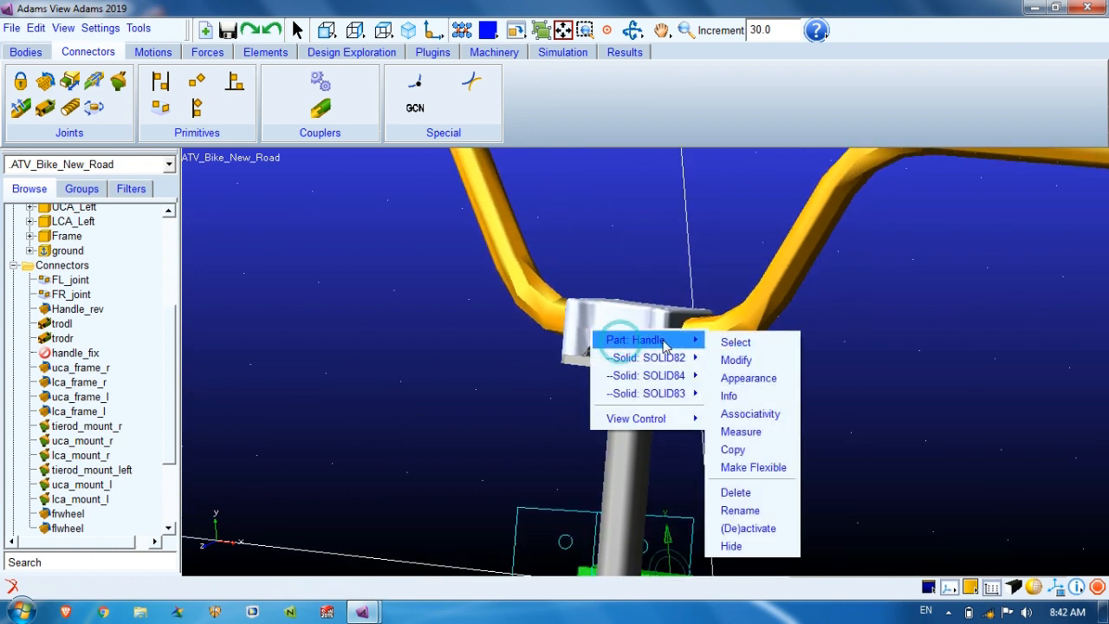
pyautogui.click(768, 527)
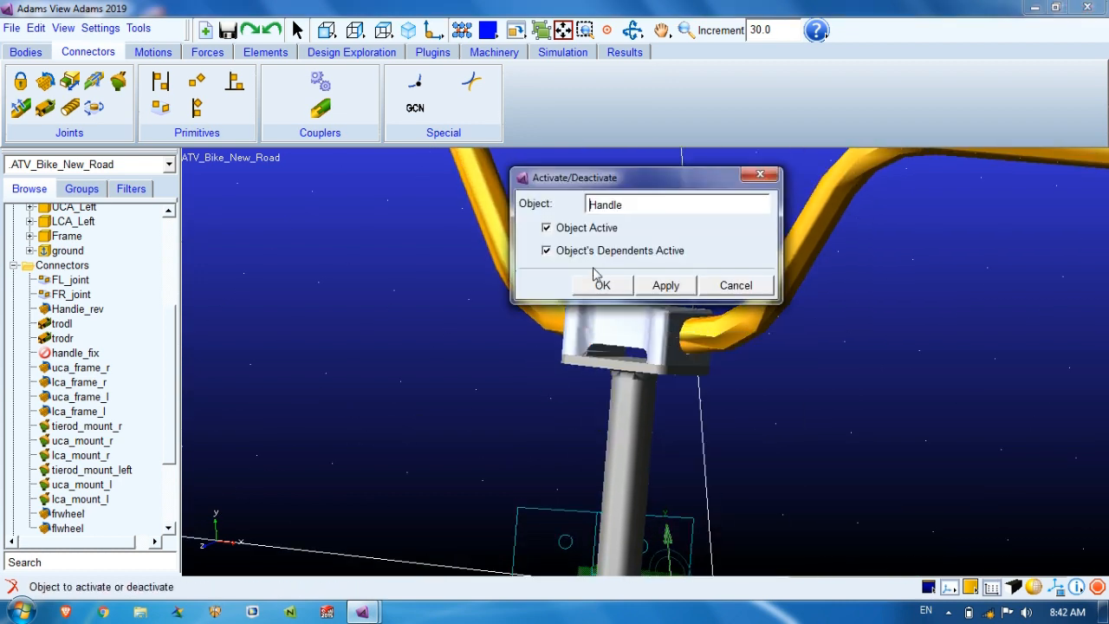
pyautogui.click(568, 227)
pyautogui.click(598, 288)
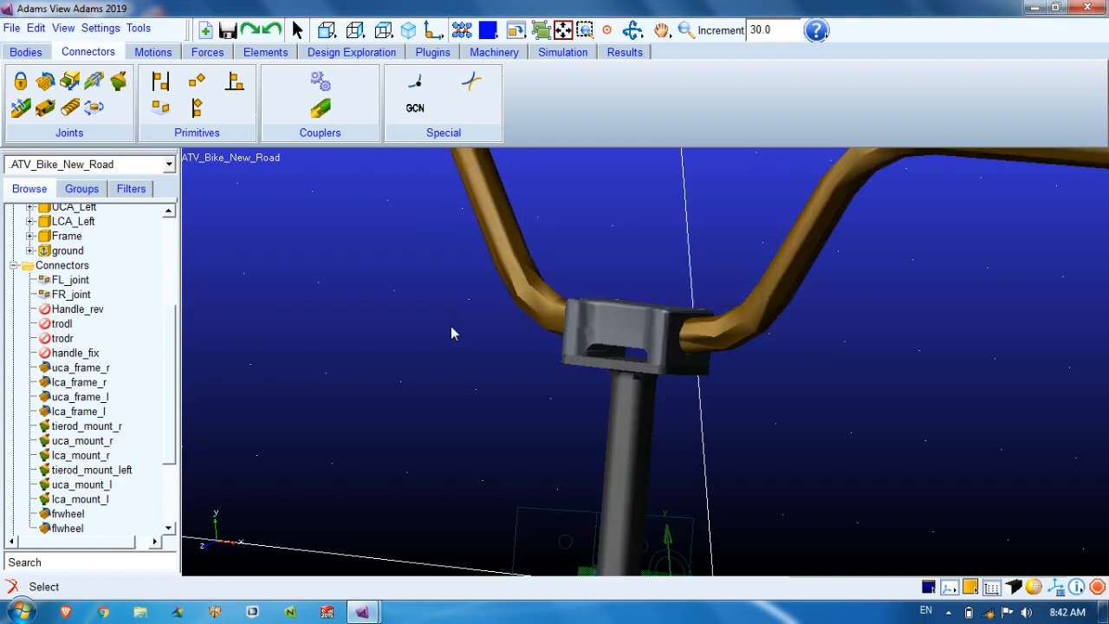
# Hide the deactivated Handle part in the model view
pyautogui.rightClick(497, 231)
pyautogui.moveTo(532, 240)
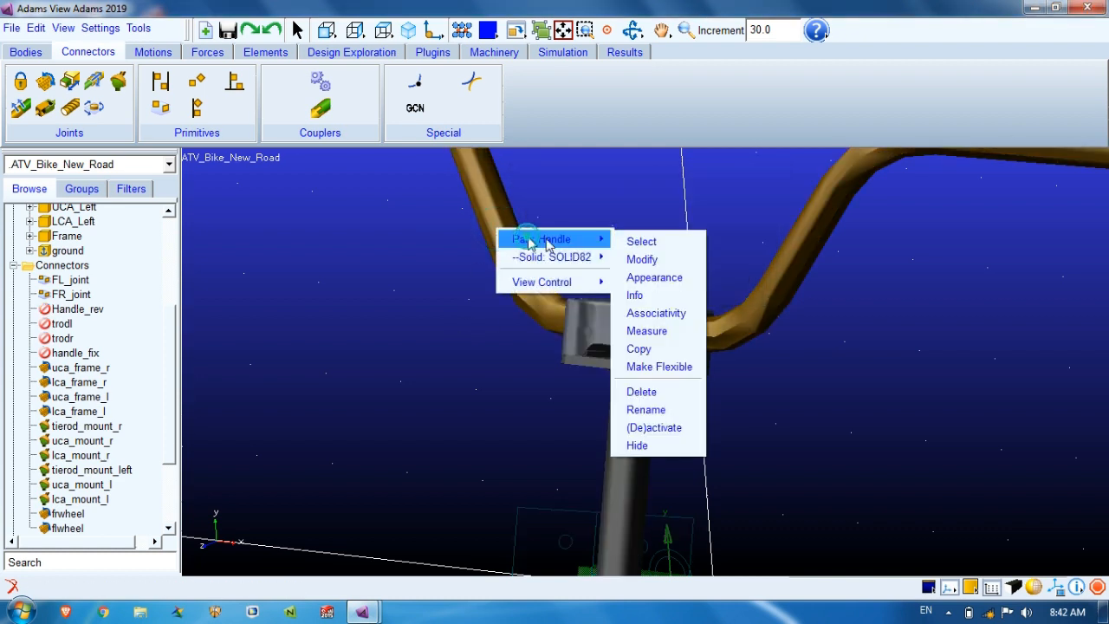
pyautogui.click(614, 443)
pyautogui.click(421, 395)
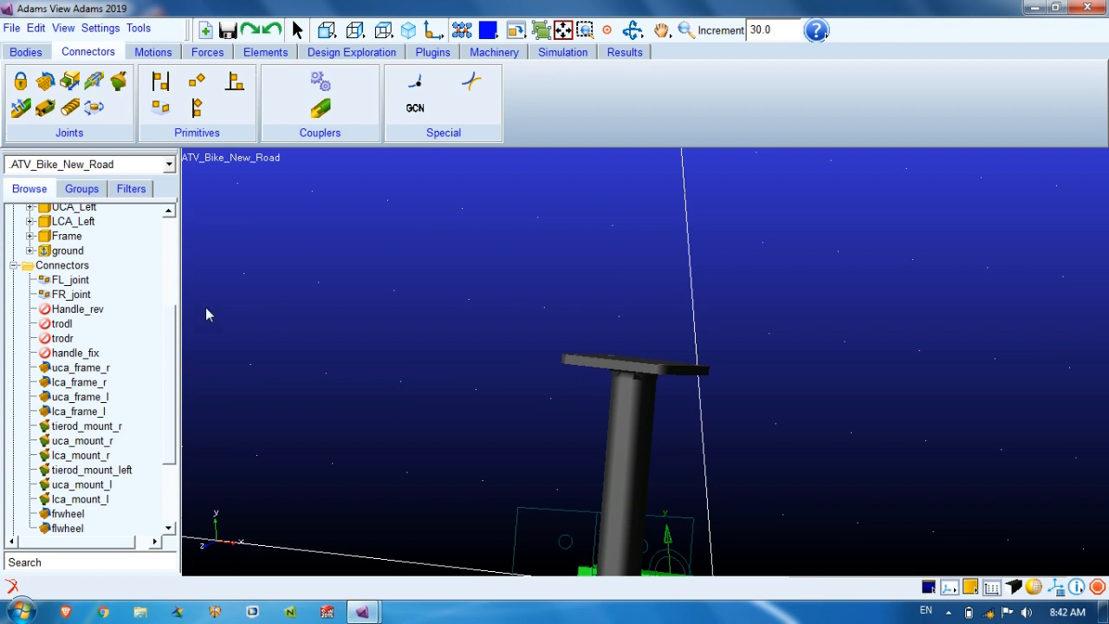
# Show the Handle part again from the Bodies tree and hide it once more
pyautogui.scroll(4, 48, 295)
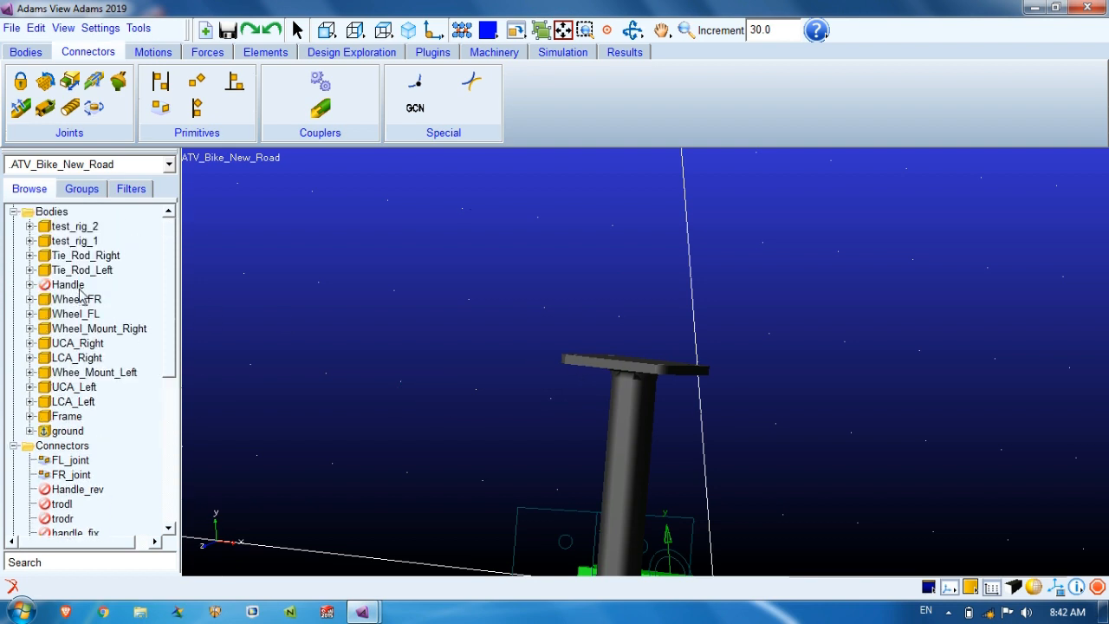
pyautogui.rightClick(74, 285)
pyautogui.click(99, 488)
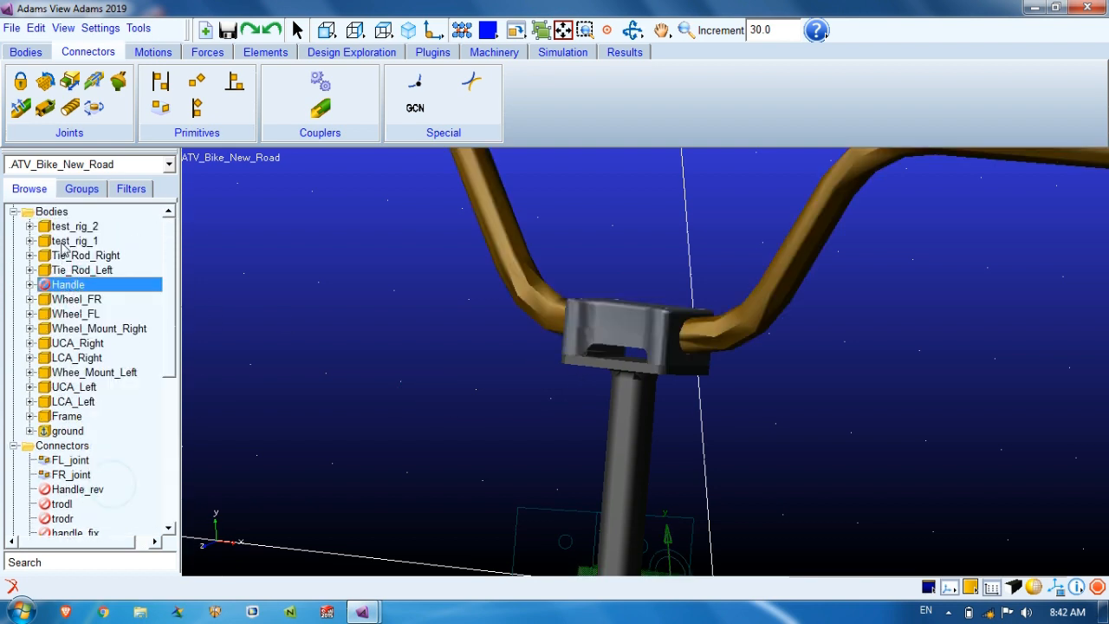
pyautogui.rightClick(61, 285)
pyautogui.click(76, 479)
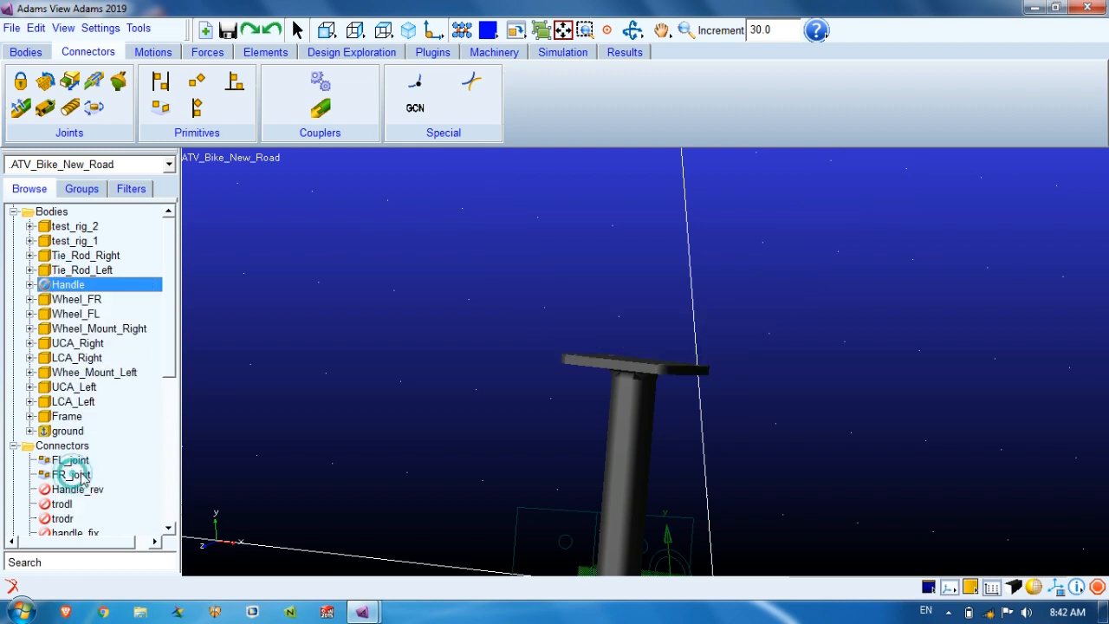
# Set Visibility and Name Visibility to Off for the Handle's solids and markers from SOLID88 through cm
pyautogui.click(30, 285)
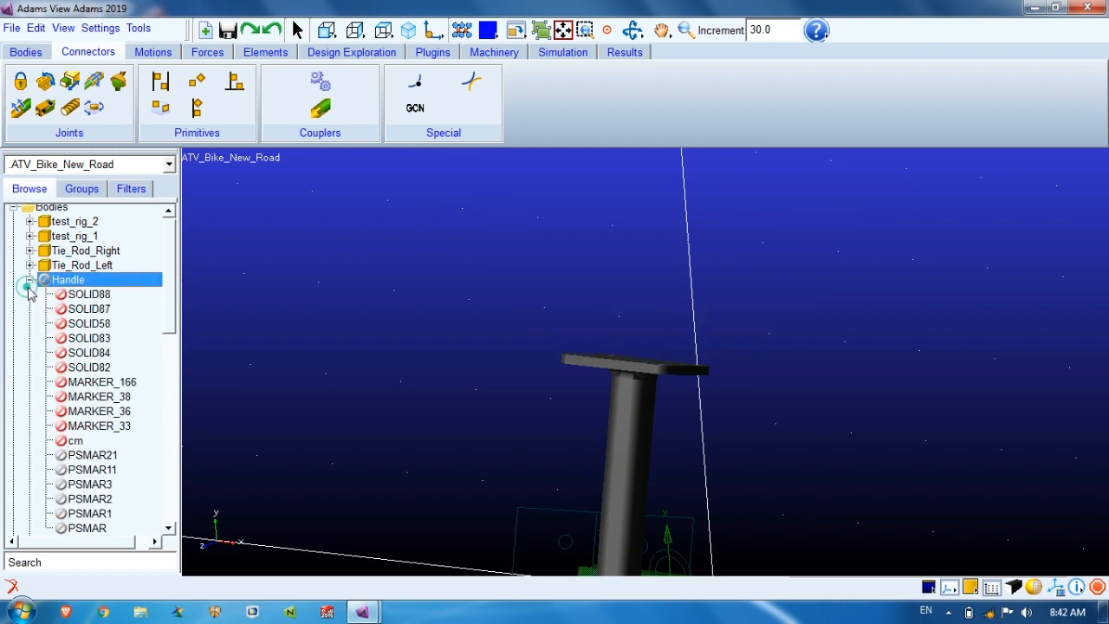
pyautogui.click(74, 441)
pyautogui.keyDown('shift'); pyautogui.click(111, 301); pyautogui.keyUp('shift')
pyautogui.rightClick(114, 302)
pyautogui.click(147, 305)
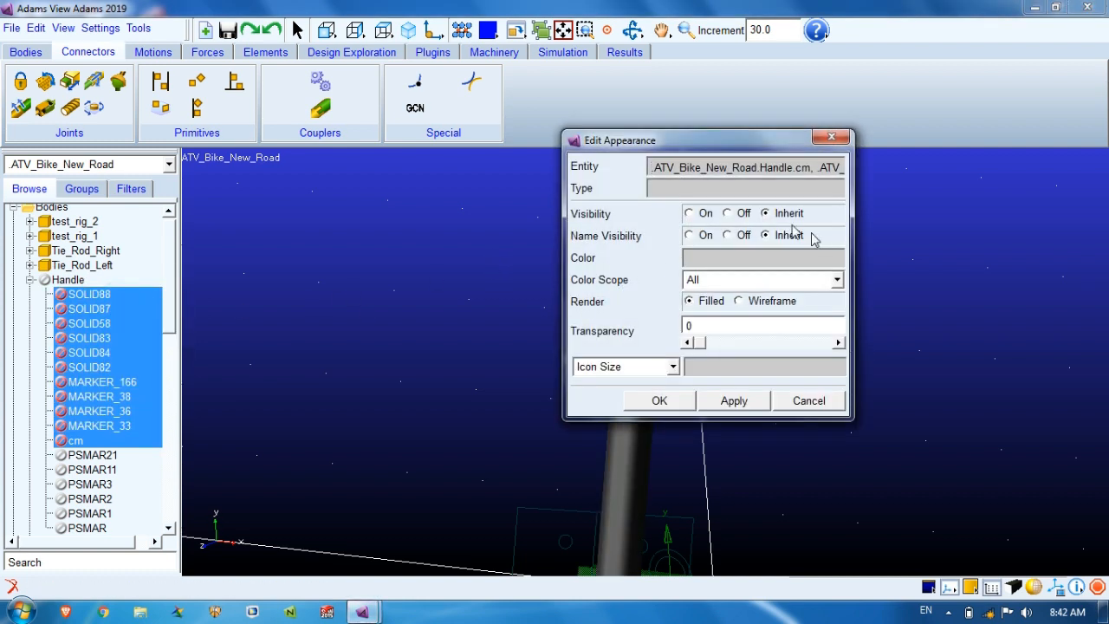
pyautogui.click(739, 214)
pyautogui.click(737, 235)
pyautogui.click(663, 398)
# Deactivate the Tie_Rod_Left part between the left wheel mount and the steering bracket
pyautogui.press('z')
pyautogui.moveTo(558, 339); pyautogui.dragTo(623, 387)
pyautogui.press('r')
pyautogui.press('t')
pyautogui.press('r')
pyautogui.press('w')
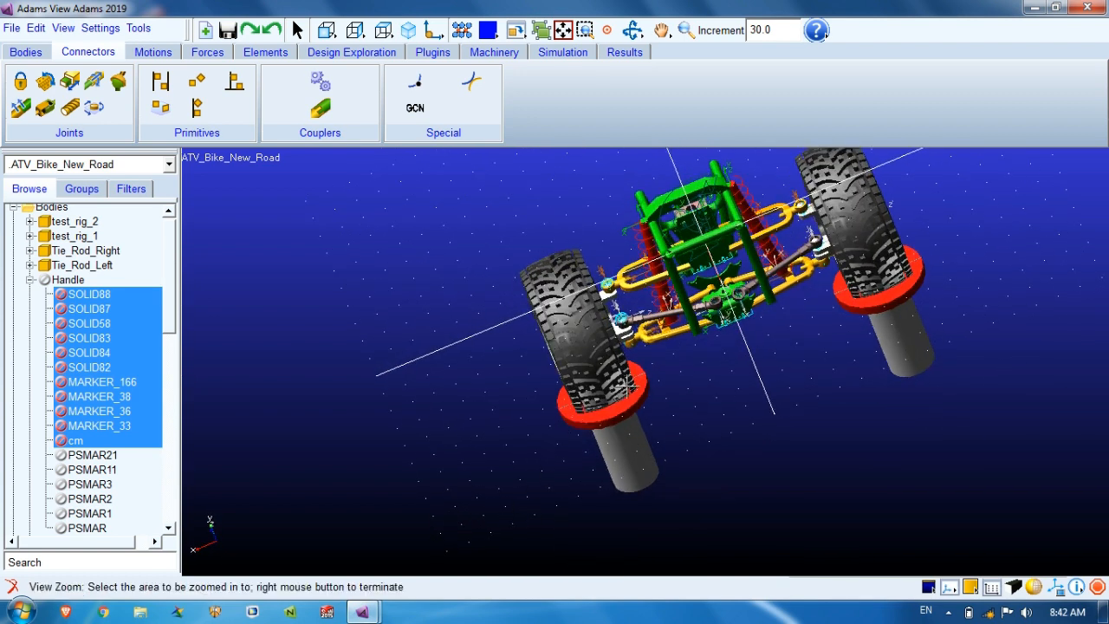
pyautogui.moveTo(582, 275); pyautogui.dragTo(750, 371)
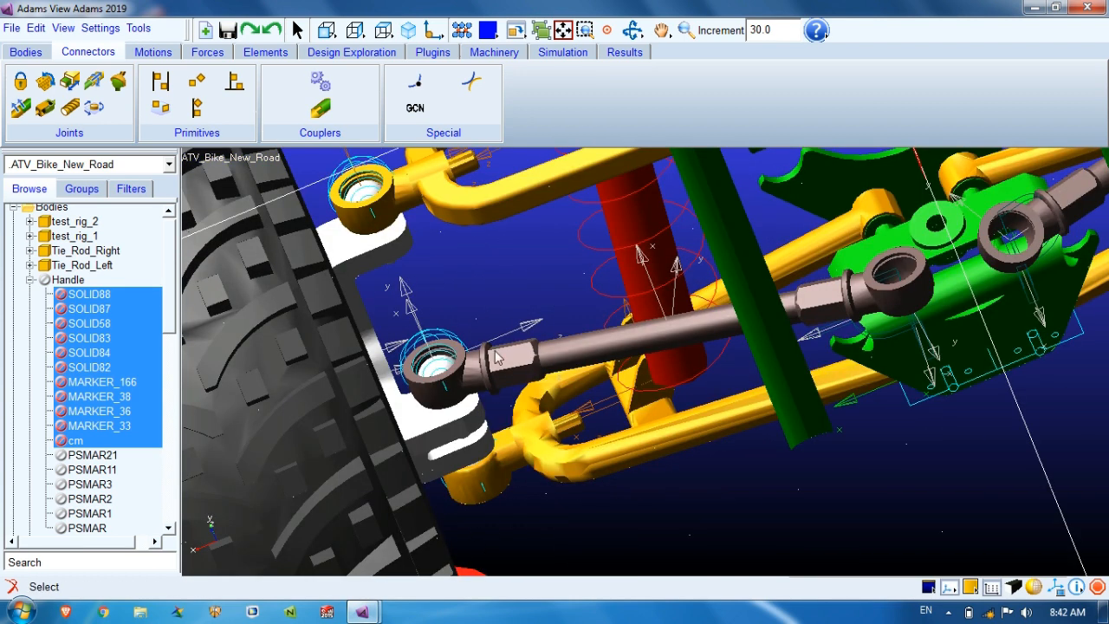
pyautogui.rightClick(535, 353)
pyautogui.moveTo(561, 361)
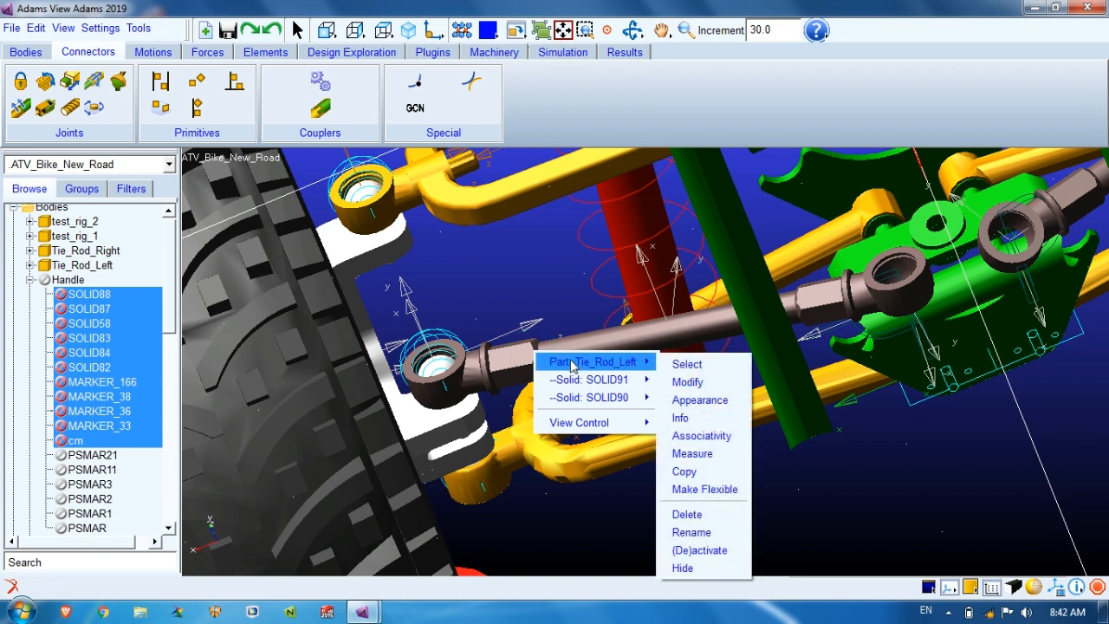
pyautogui.click(689, 549)
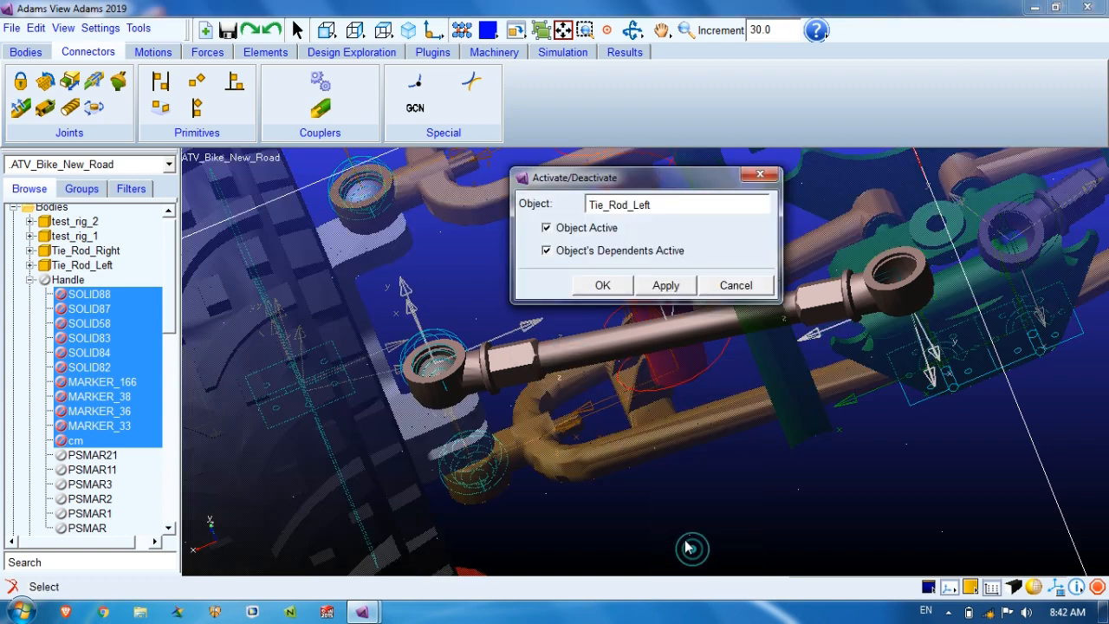
pyautogui.click(565, 227)
pyautogui.click(602, 285)
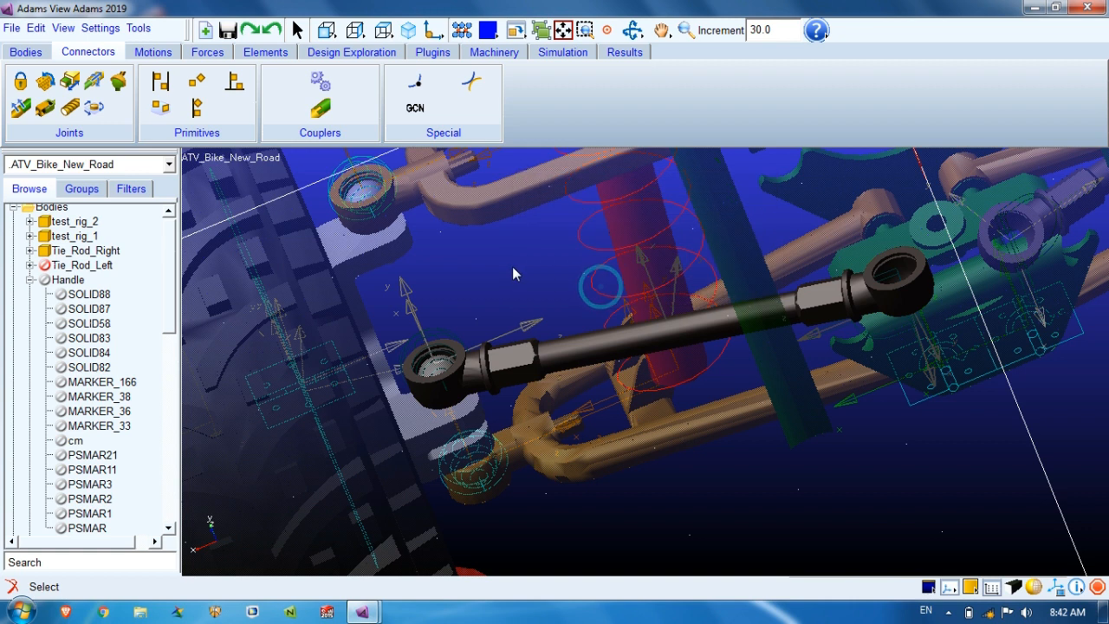
# Deactivate the Tie_Rod_Right part on the opposite side of the steering bracket
pyautogui.press('t')
pyautogui.moveTo(765, 257); pyautogui.dragTo(405, 400)
pyautogui.rightClick(940, 192)
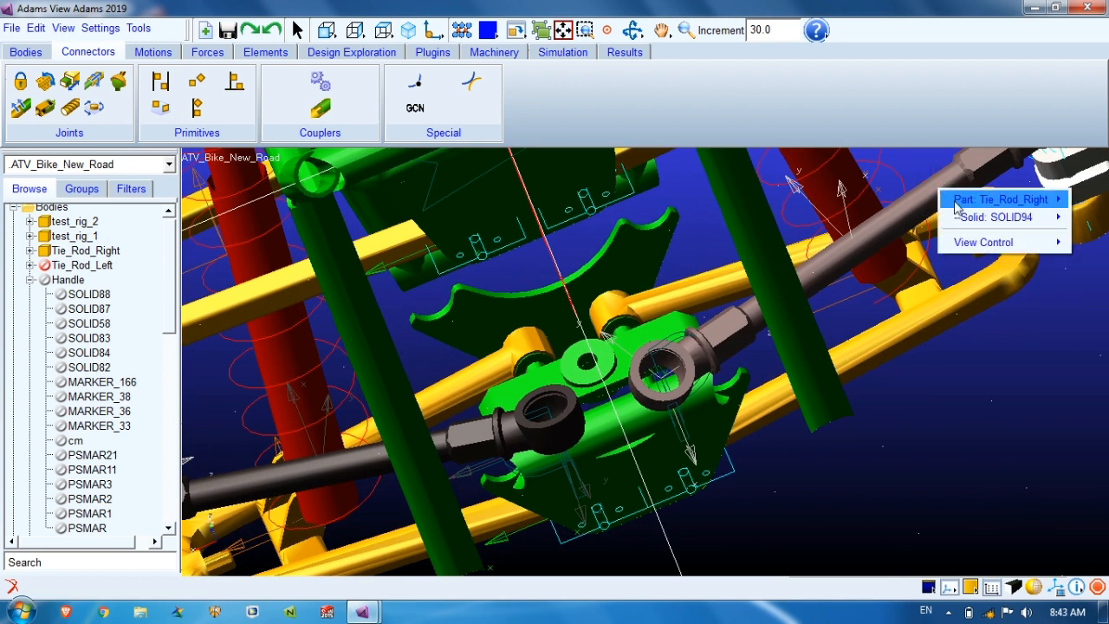
pyautogui.moveTo(961, 201)
pyautogui.click(888, 386)
pyautogui.click(585, 228)
pyautogui.click(602, 285)
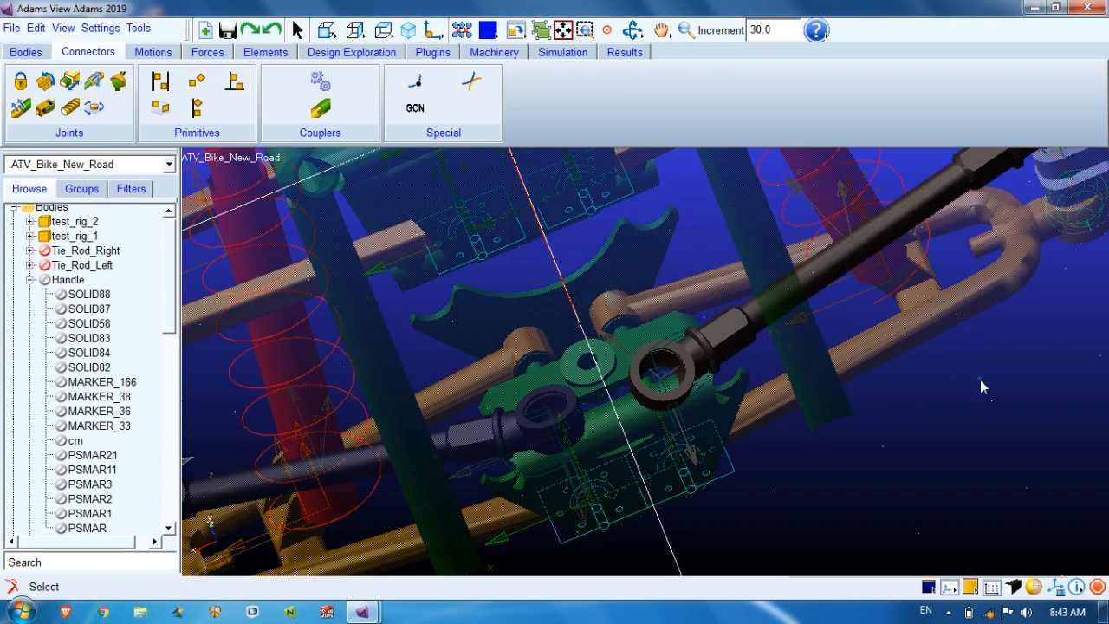
# Examine the whole front suspension and test rigs from an angled view, and collapse the Handle entry in the model tree
pyautogui.press('z')
pyautogui.moveTo(983, 367); pyautogui.dragTo(852, 426)
pyautogui.press('r')
pyautogui.moveTo(759, 472); pyautogui.dragTo(975, 371)
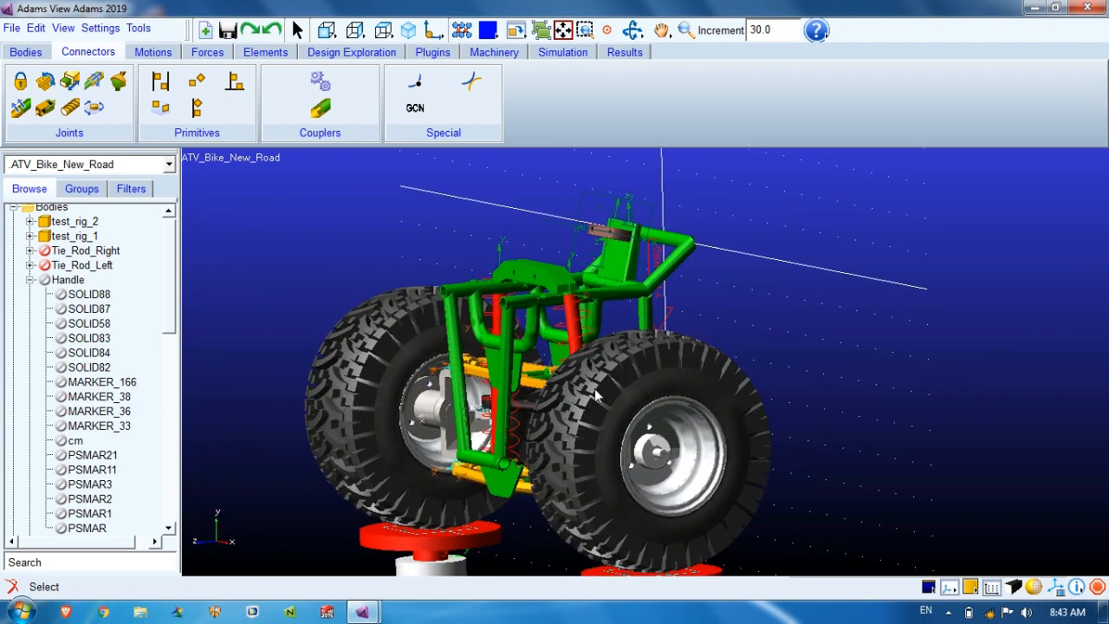
pyautogui.press('t')
pyautogui.moveTo(552, 379); pyautogui.dragTo(681, 285)
pyautogui.press('r')
pyautogui.moveTo(615, 295); pyautogui.dragTo(613, 351)
pyautogui.press('t')
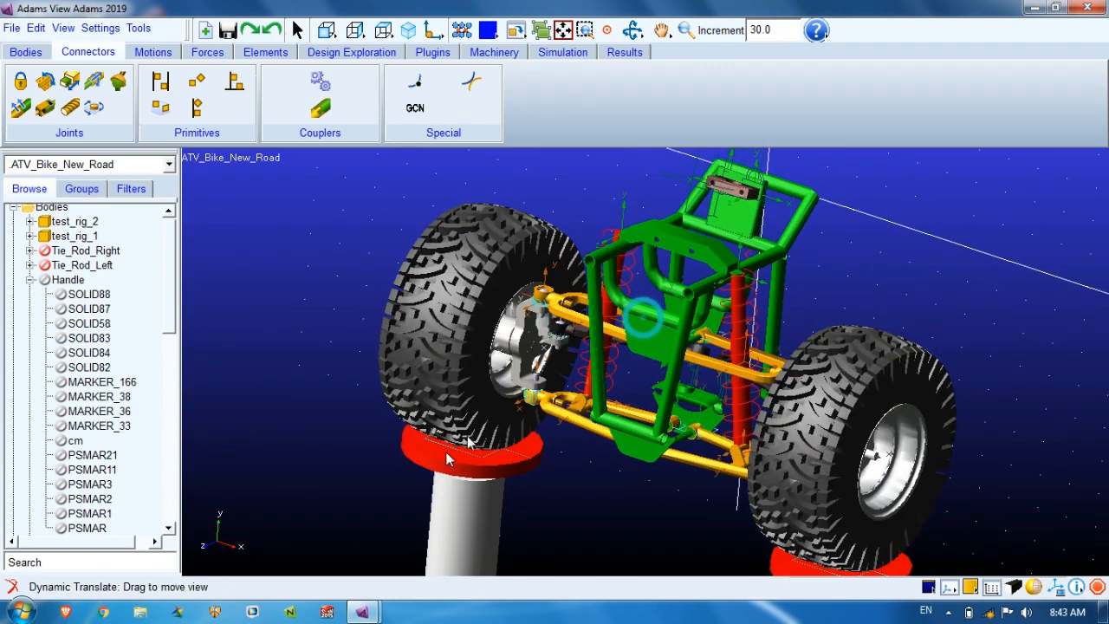
pyautogui.click(29, 281)
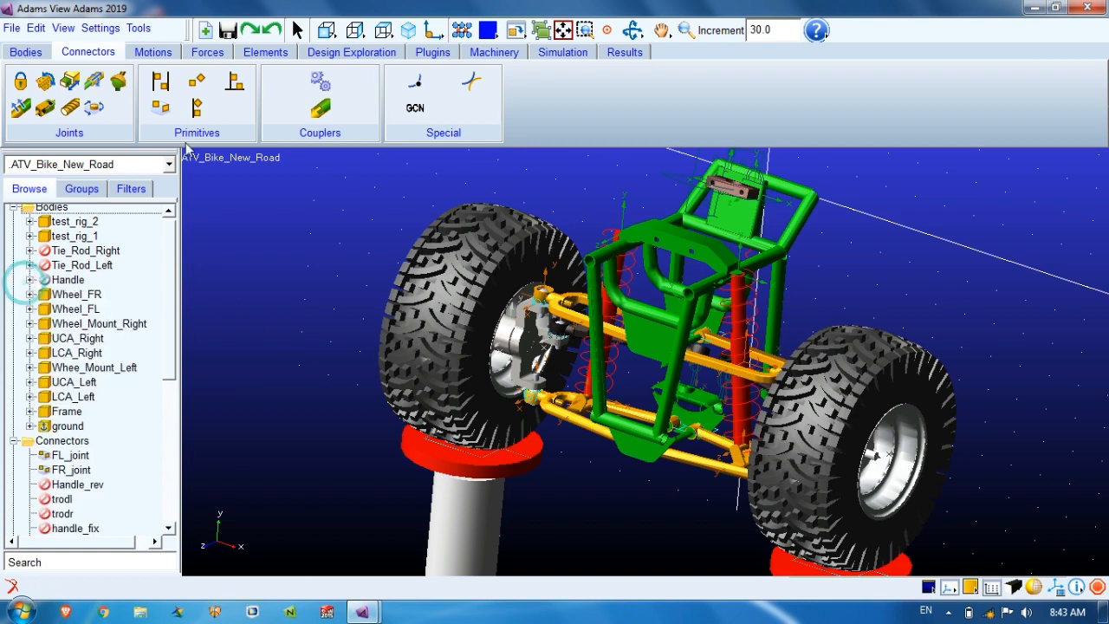
# Start a Solid to Solid contact and assign the front-right wheel's SOLID81 as the I solid
pyautogui.click(208, 52)
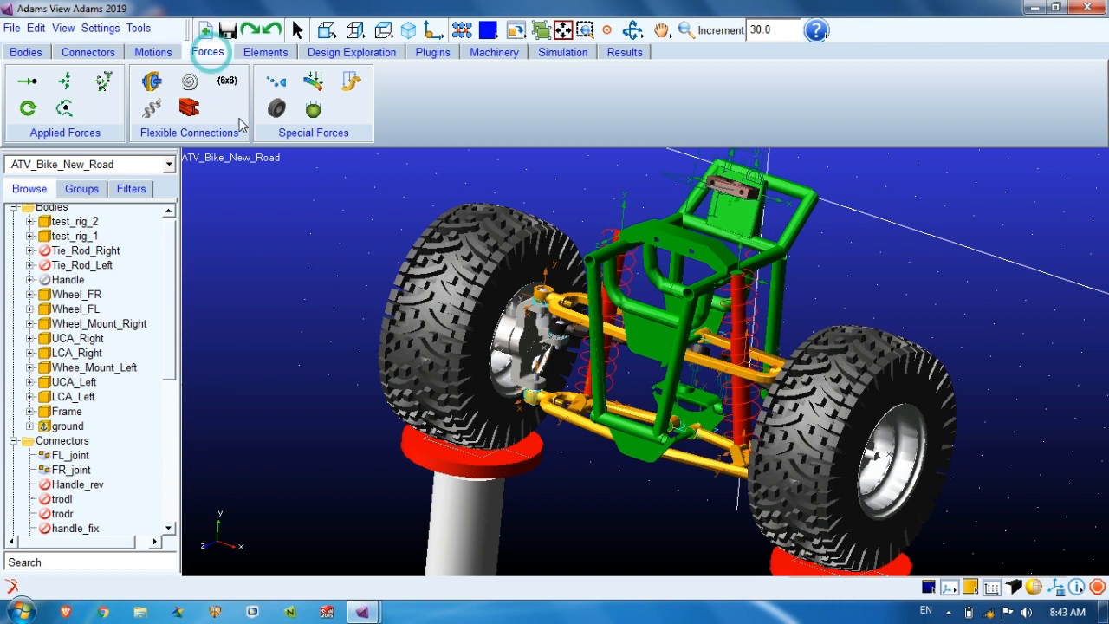
pyautogui.click(276, 89)
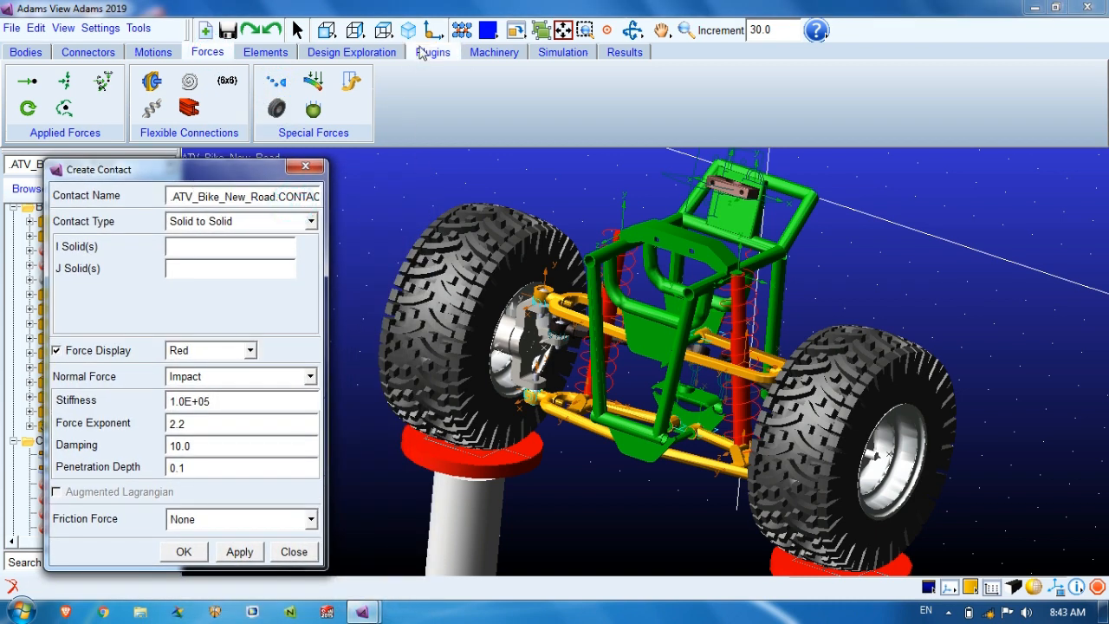
pyautogui.click(326, 30)
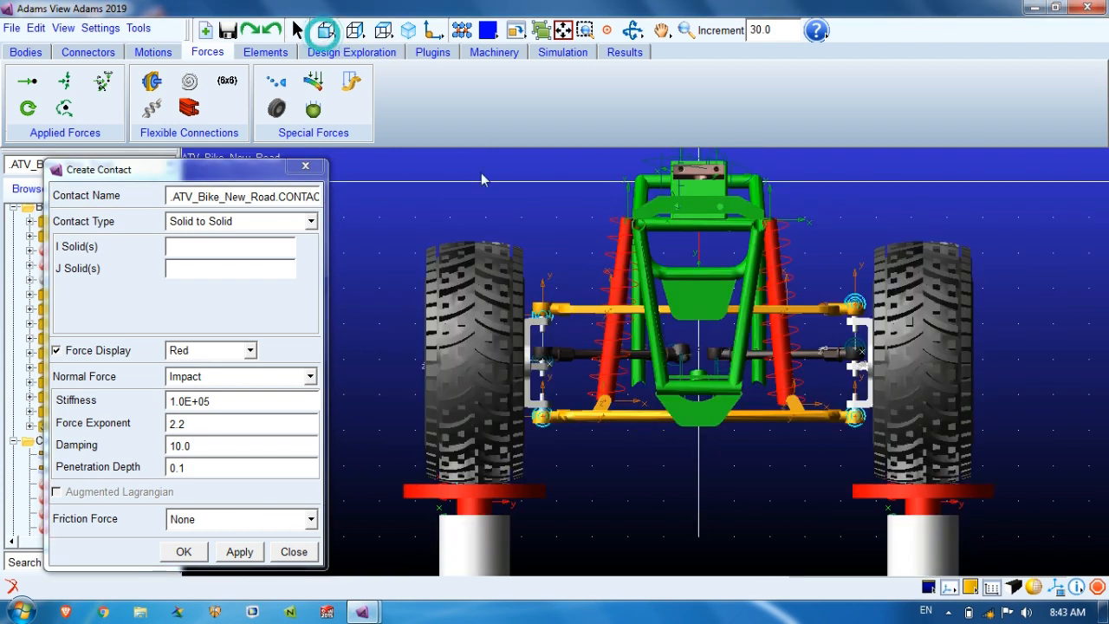
pyautogui.press('t')
pyautogui.moveTo(503, 364); pyautogui.dragTo(572, 282)
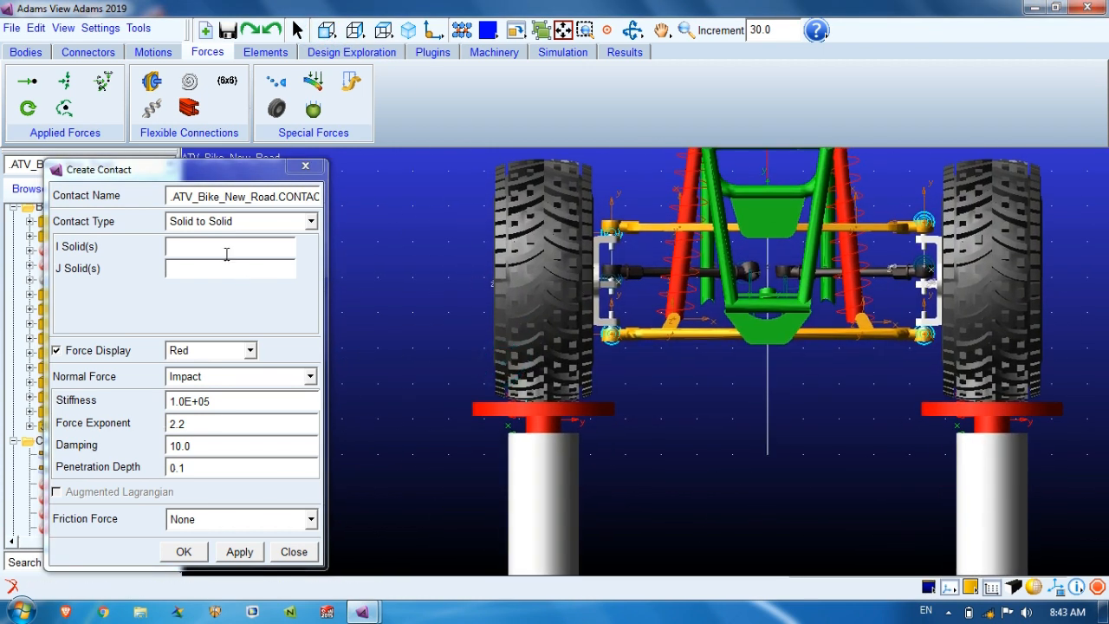
pyautogui.rightClick(192, 246)
pyautogui.moveTo(242, 252)
pyautogui.click(309, 251)
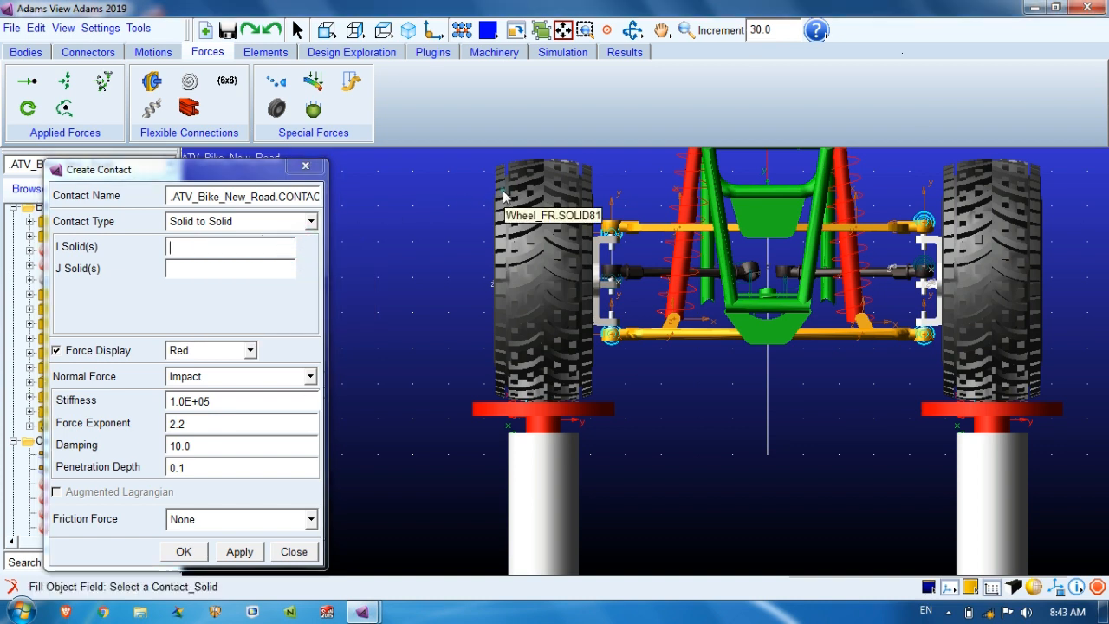
pyautogui.rightClick(503, 197)
pyautogui.click(793, 98)
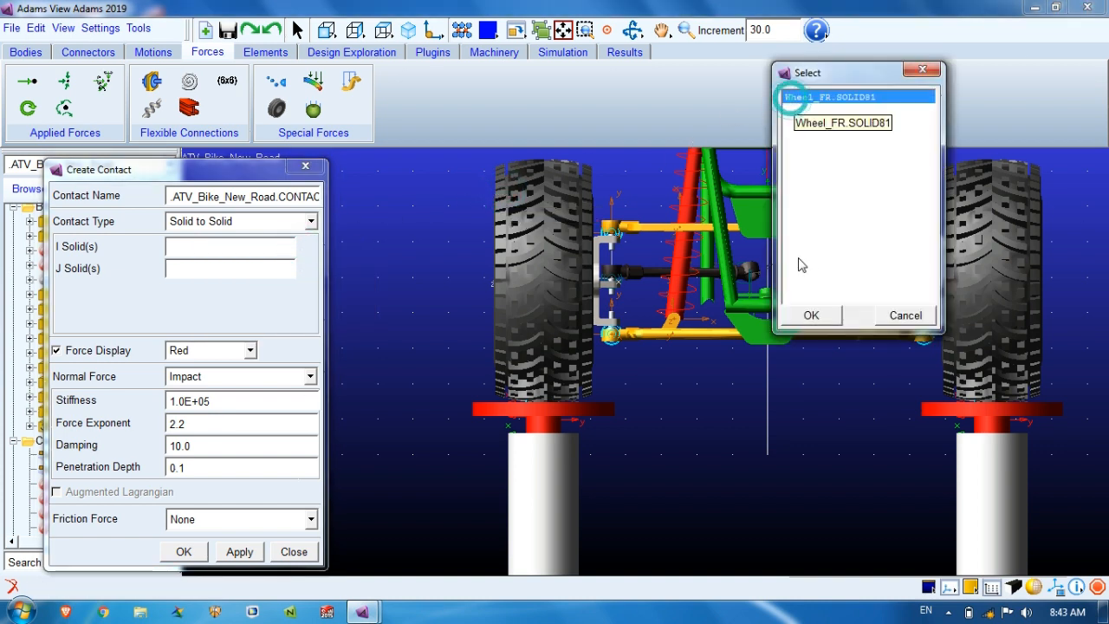
pyautogui.click(813, 316)
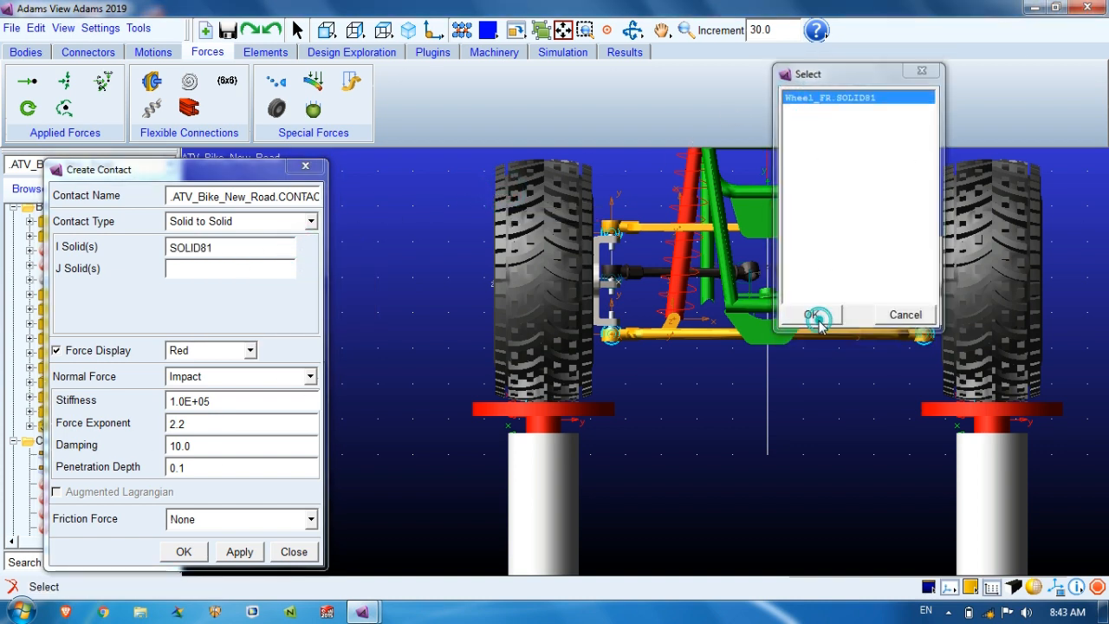
# Assign test_rig_1.CYLINDER_122, the red plate under the front-right wheel, as the contact's J solid
pyautogui.rightClick(216, 268)
pyautogui.moveTo(286, 277)
pyautogui.click(341, 275)
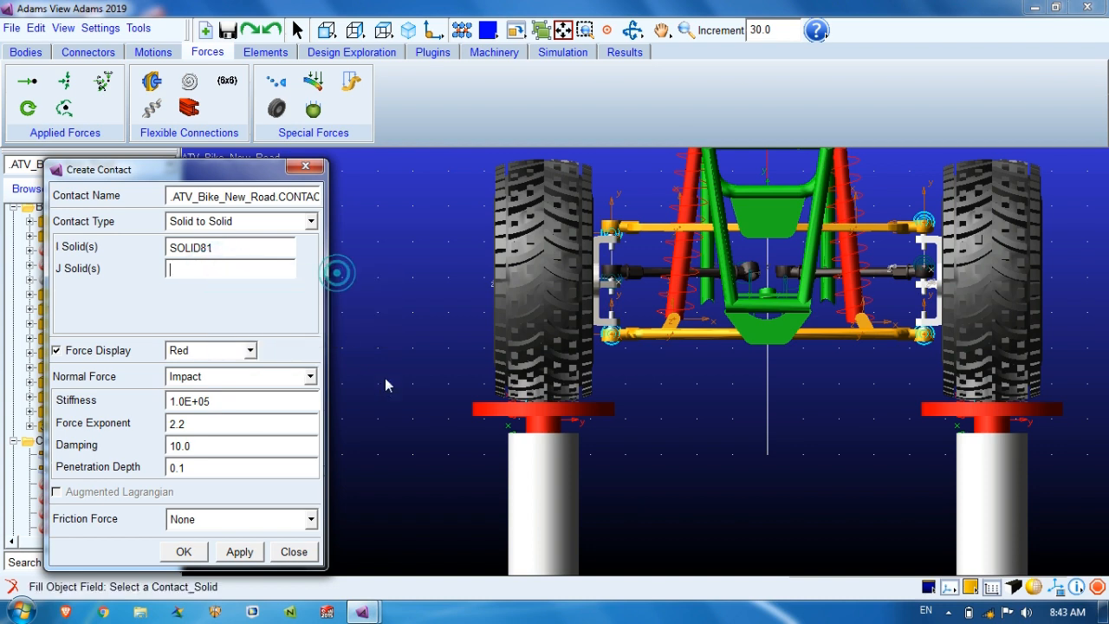
pyautogui.rightClick(477, 406)
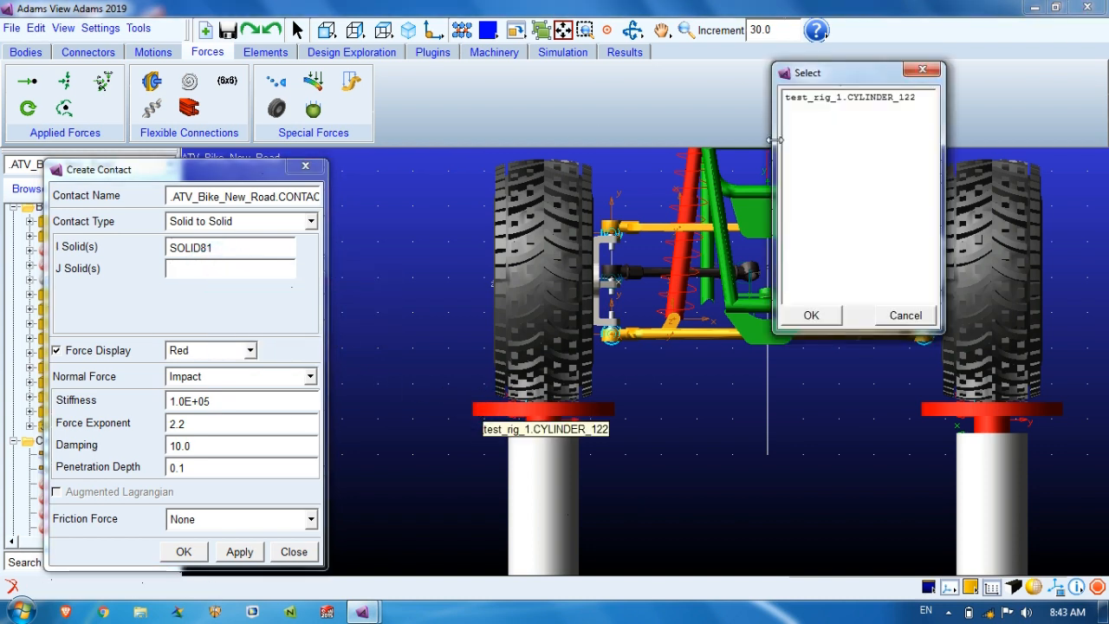
pyautogui.click(790, 99)
pyautogui.click(816, 315)
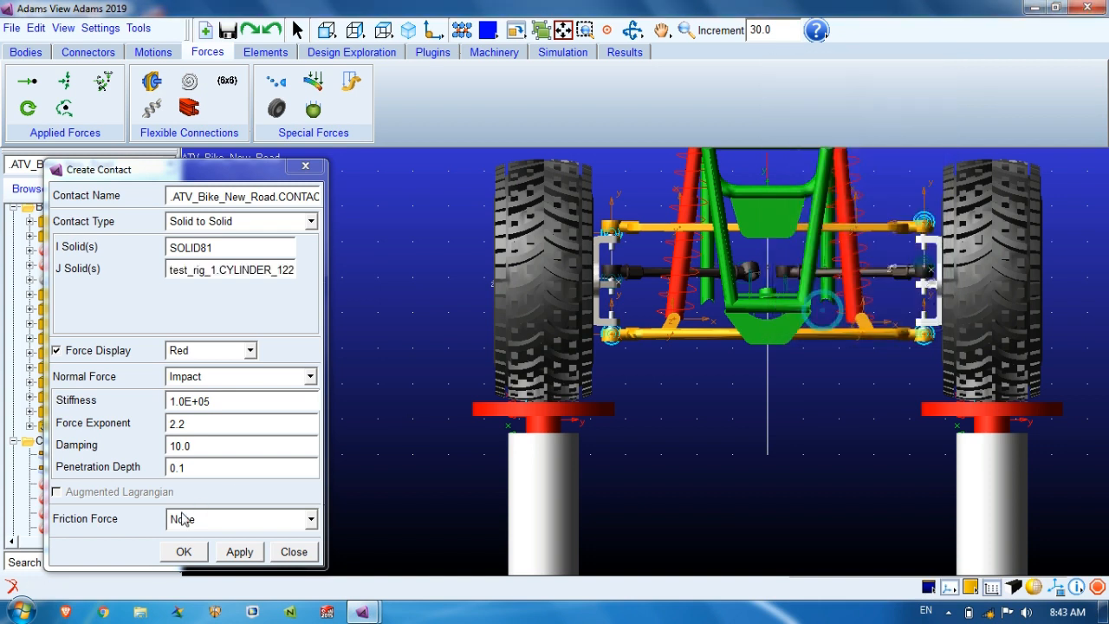
# Set the contact's friction force to Coulomb and create the contact, keeping the contact definition open
pyautogui.click(178, 519)
pyautogui.click(192, 547)
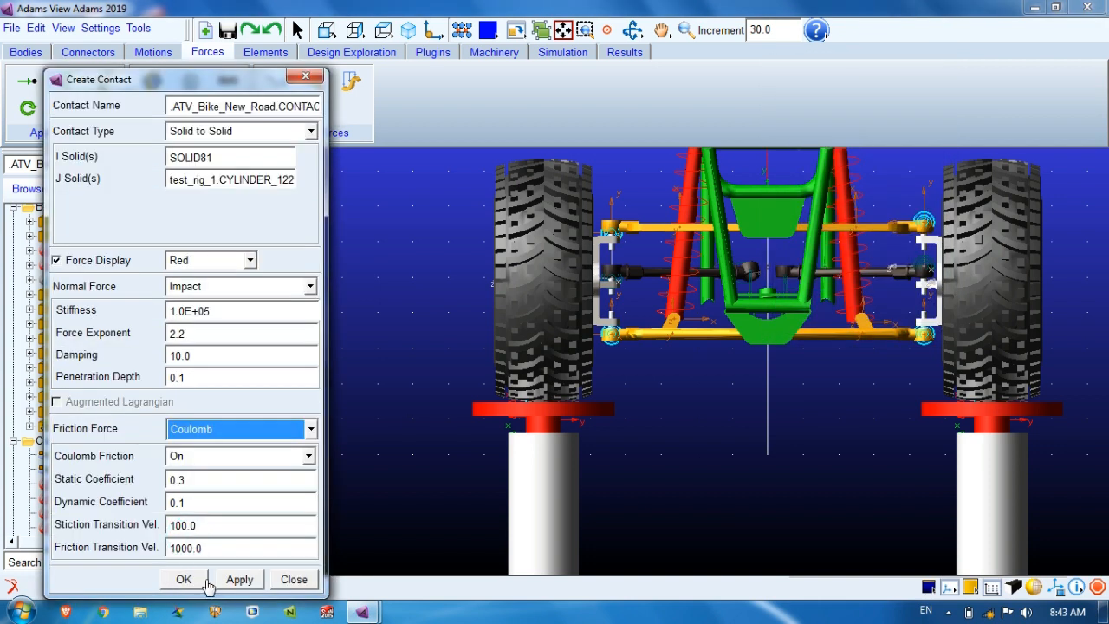
pyautogui.click(227, 579)
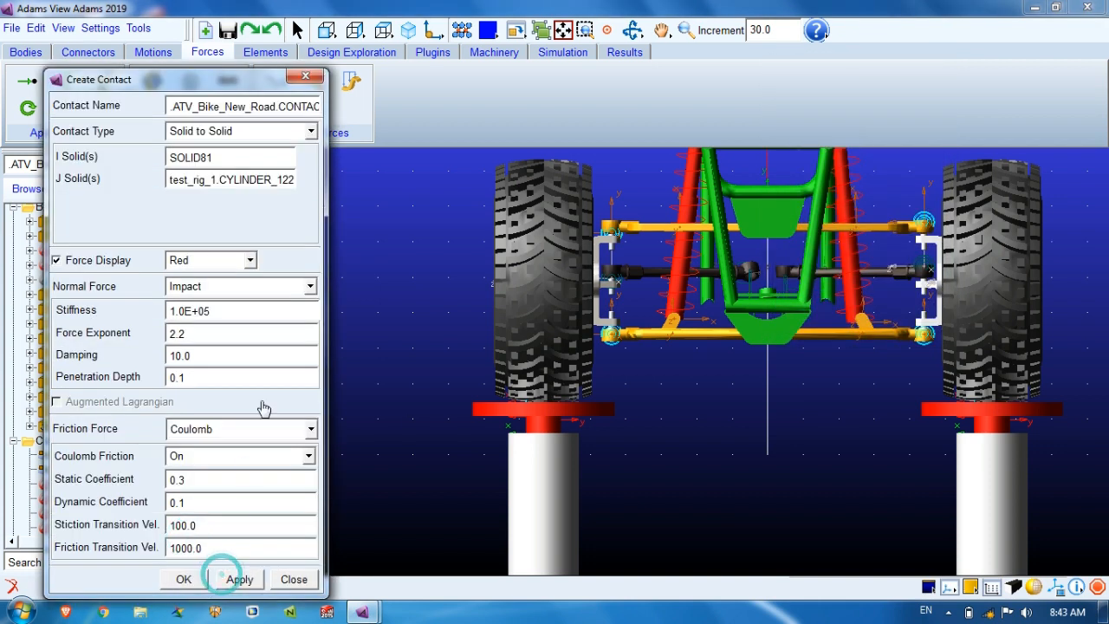
# Assign the front-left wheel's SOLID80 as the I solid of a second contact
pyautogui.rightClick(197, 162)
pyautogui.moveTo(239, 162)
pyautogui.click(348, 162)
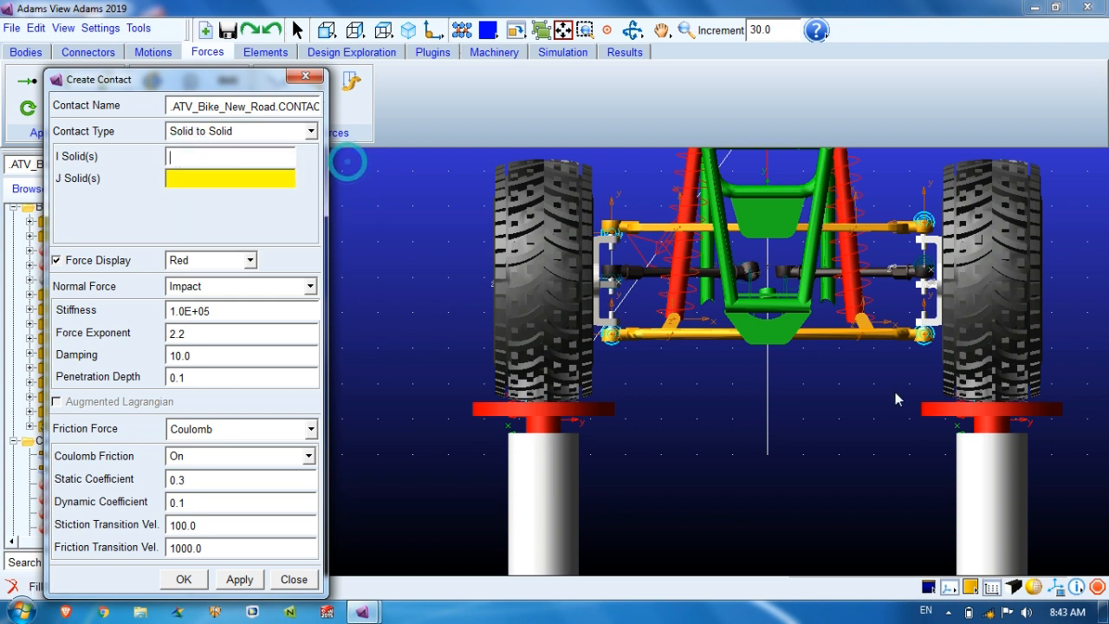
pyautogui.rightClick(1042, 210)
pyautogui.doubleClick(844, 100)
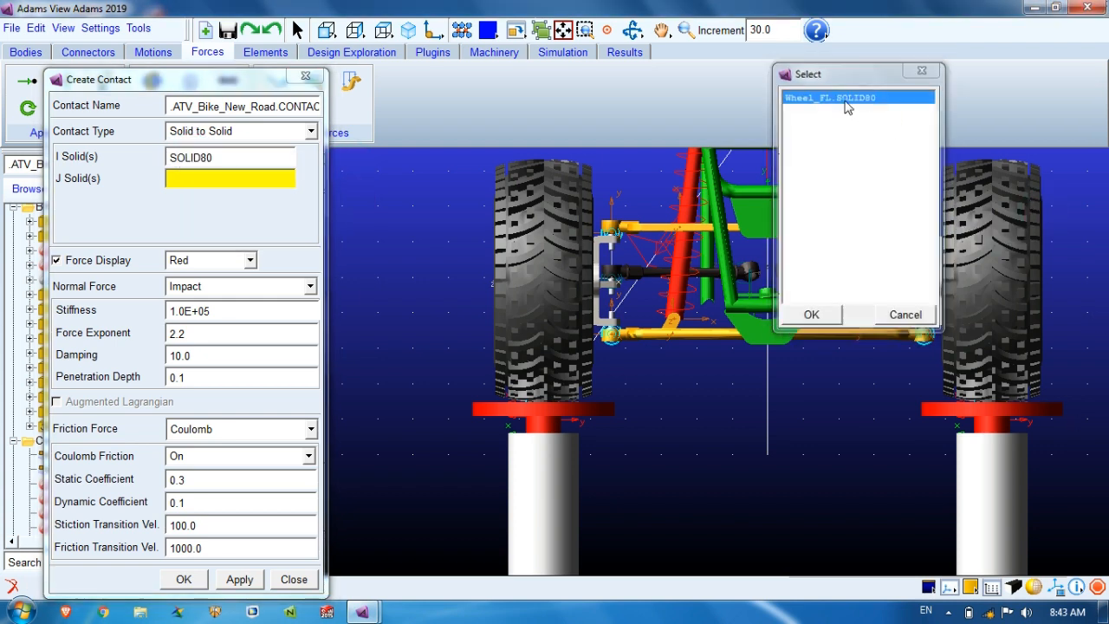
# Assign test_rig_2.CYLINDER_122 as the J solid, re-enter the stiffness, and create the front-left wheel's contact
pyautogui.click(189, 174)
pyautogui.rightClick(187, 174)
pyautogui.moveTo(264, 183)
pyautogui.click(309, 183)
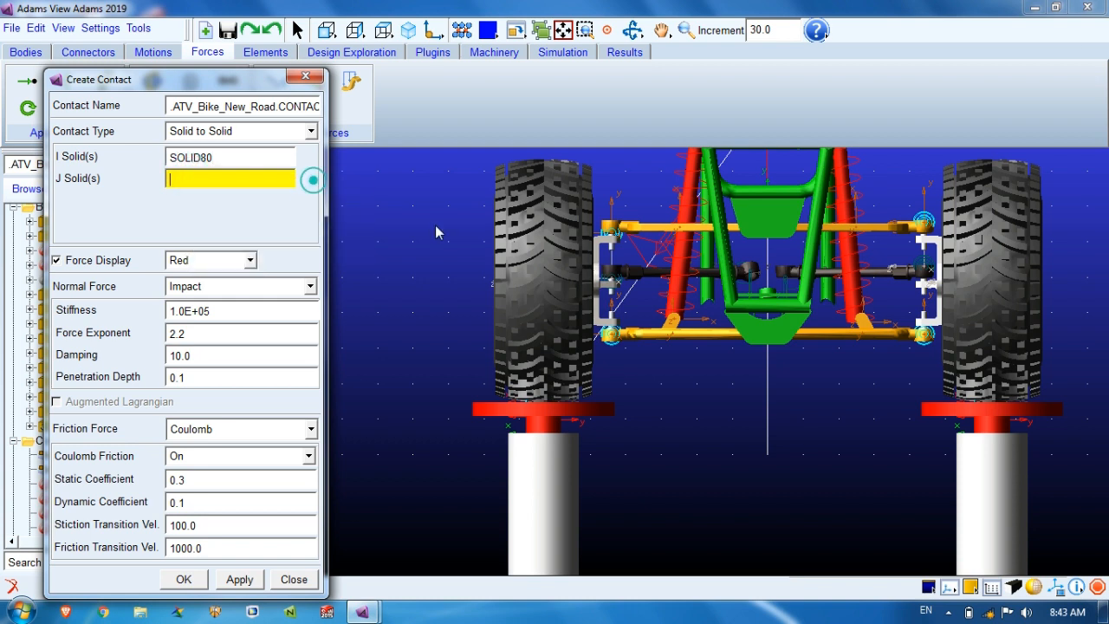
pyautogui.click(1071, 417)
pyautogui.click(871, 98)
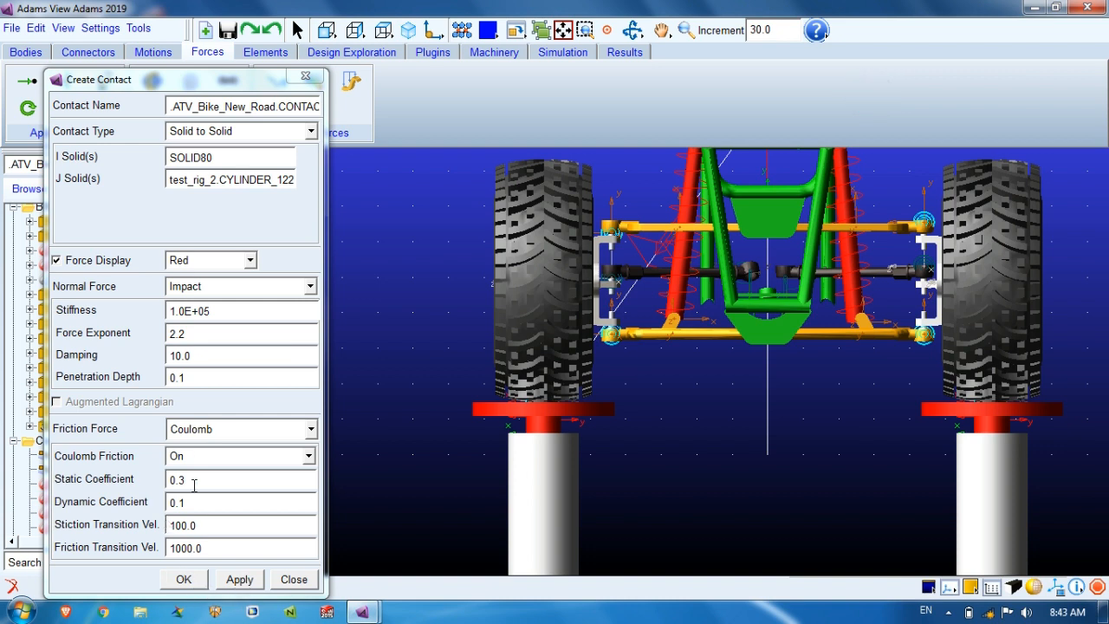
pyautogui.doubleClick(229, 315)
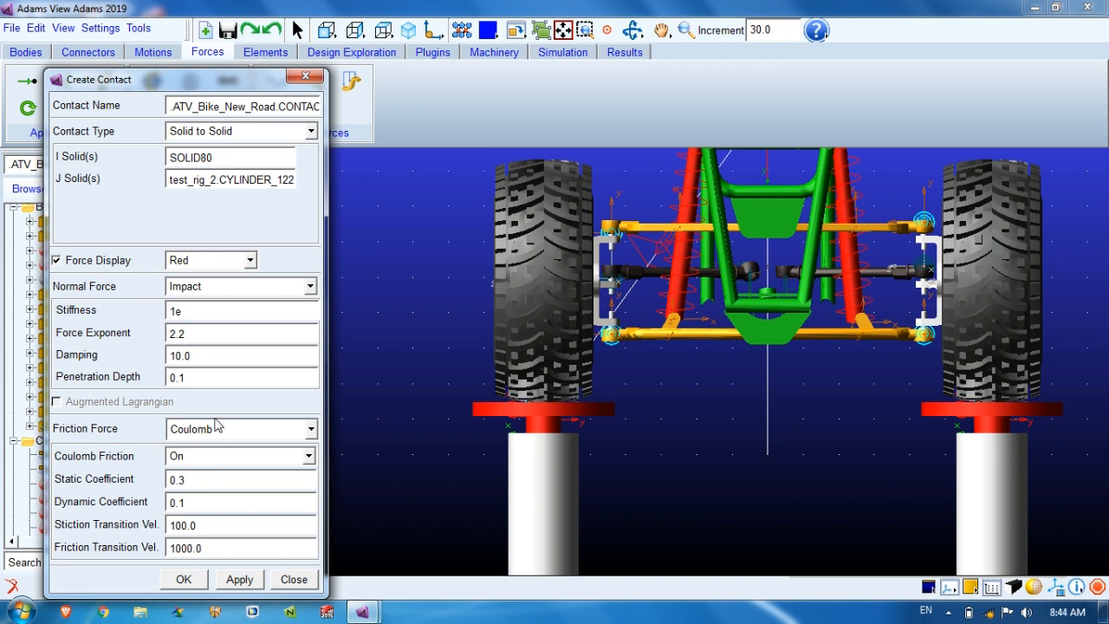
pyautogui.click(166, 578)
# Start a translational joint between the test_rig_1 red plate and the white cylinder below it
pyautogui.click(335, 310)
pyautogui.press('z')
pyautogui.moveTo(341, 315)
pyautogui.mouseDown()
pyautogui.moveTo(342, 326)
pyautogui.moveTo(354, 316)
pyautogui.mouseUp()
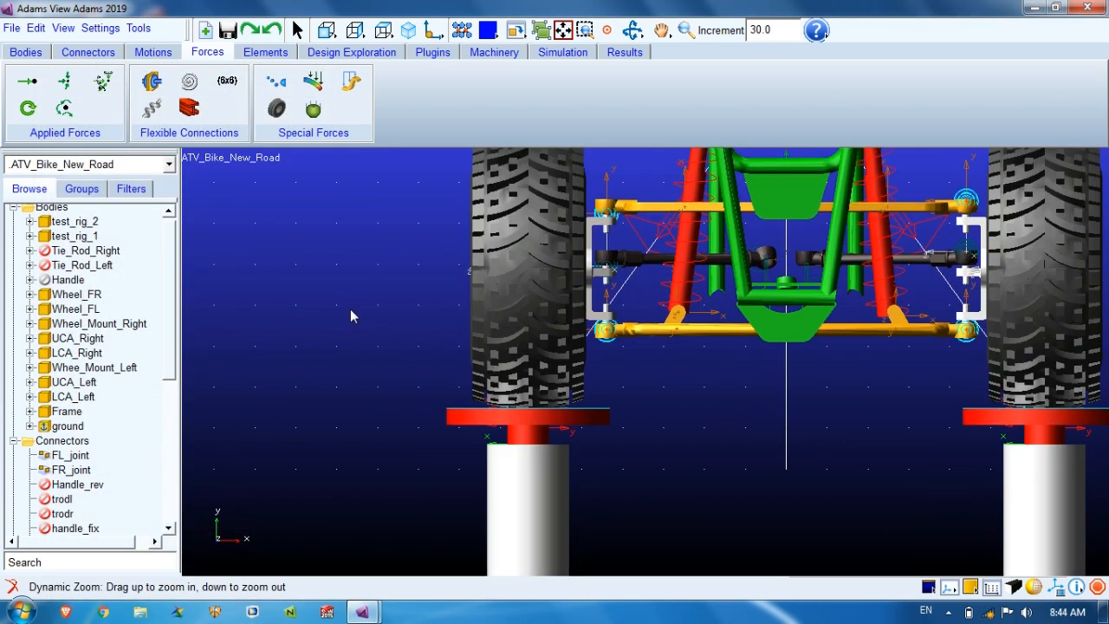
pyautogui.press('w')
pyautogui.click(408, 359)
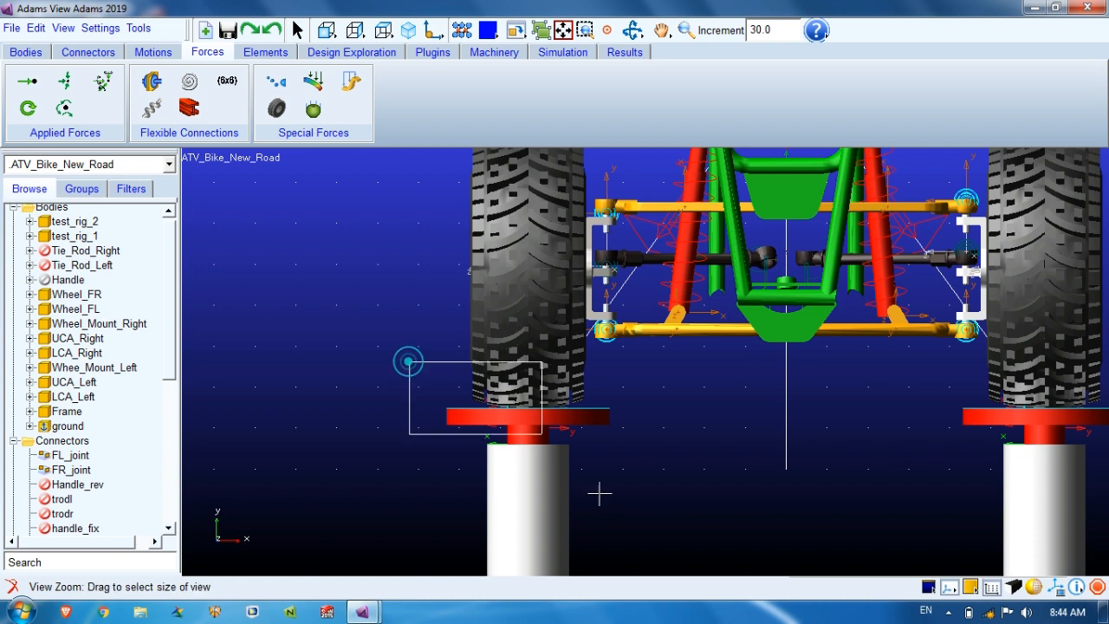
pyautogui.click(624, 532)
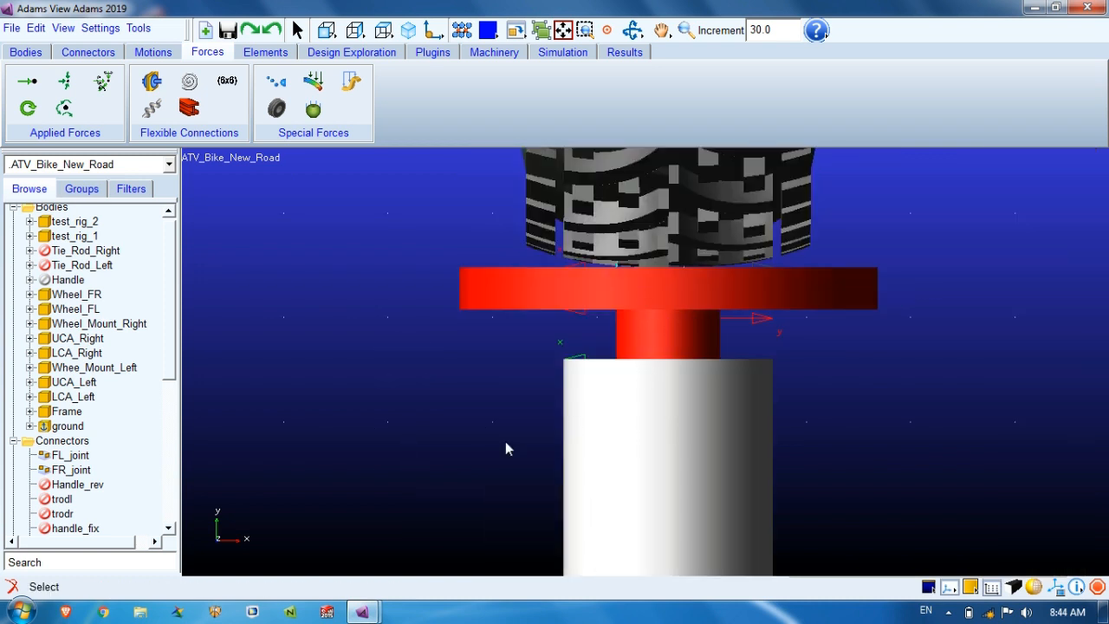
pyautogui.click(87, 52)
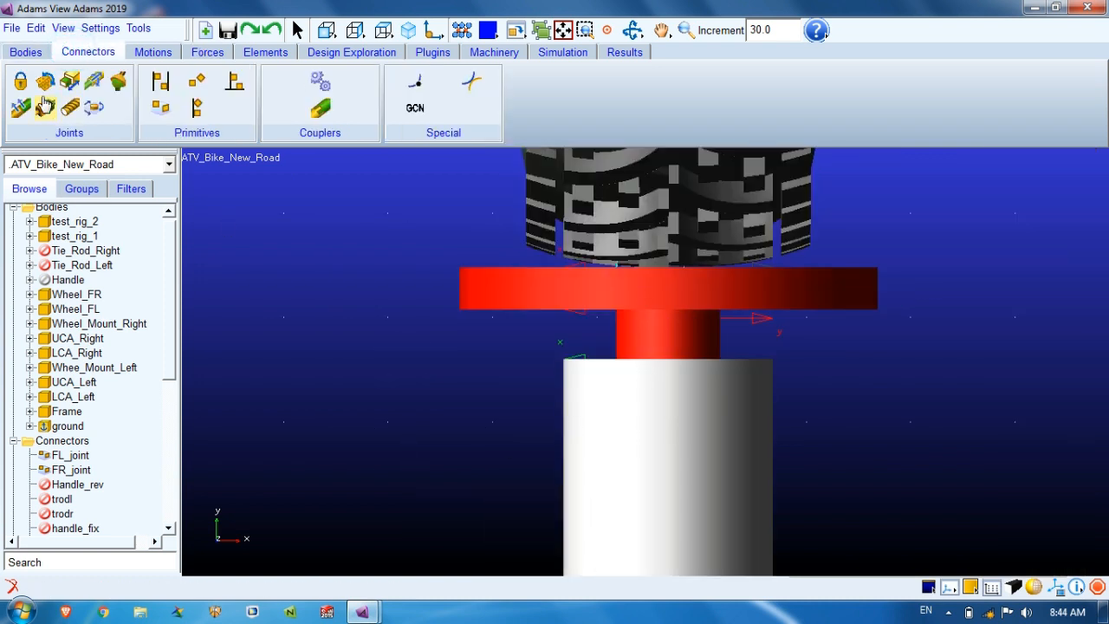
pyautogui.click(71, 88)
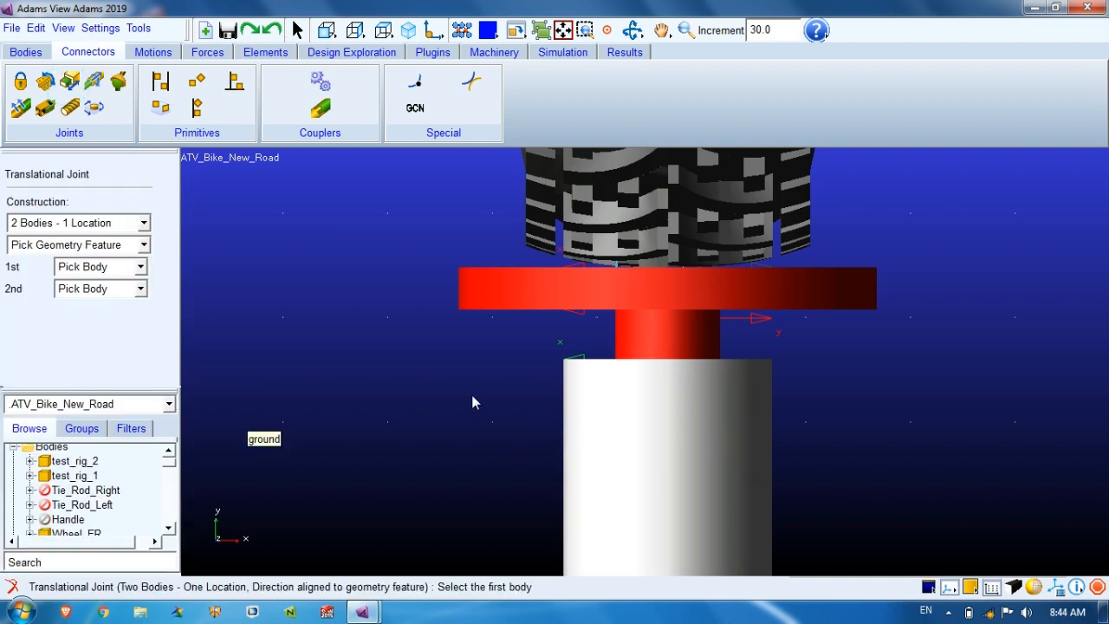
pyautogui.click(465, 297)
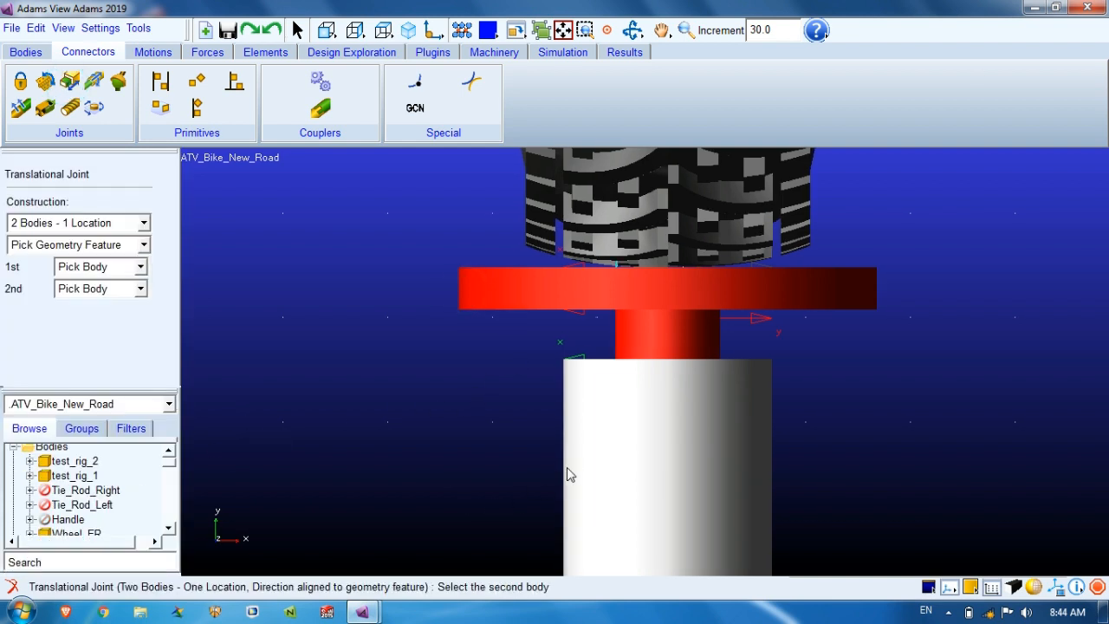
pyautogui.click(575, 463)
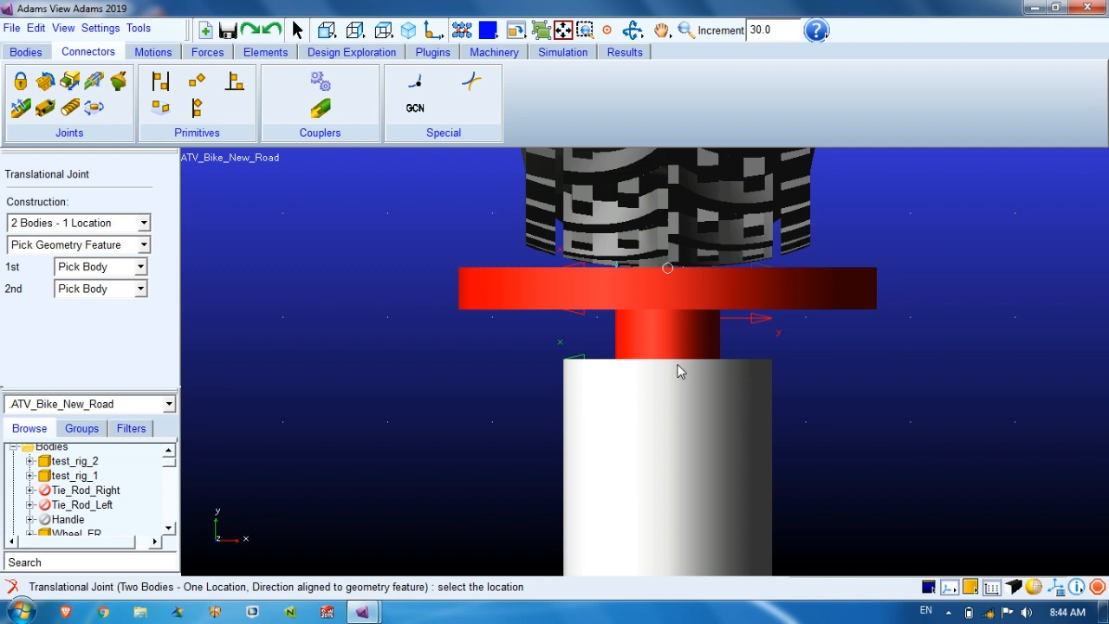
# Place the translational joint at test_rig_1.cm and align its direction with test_rig_1.cm.X
pyautogui.rightClick(673, 321)
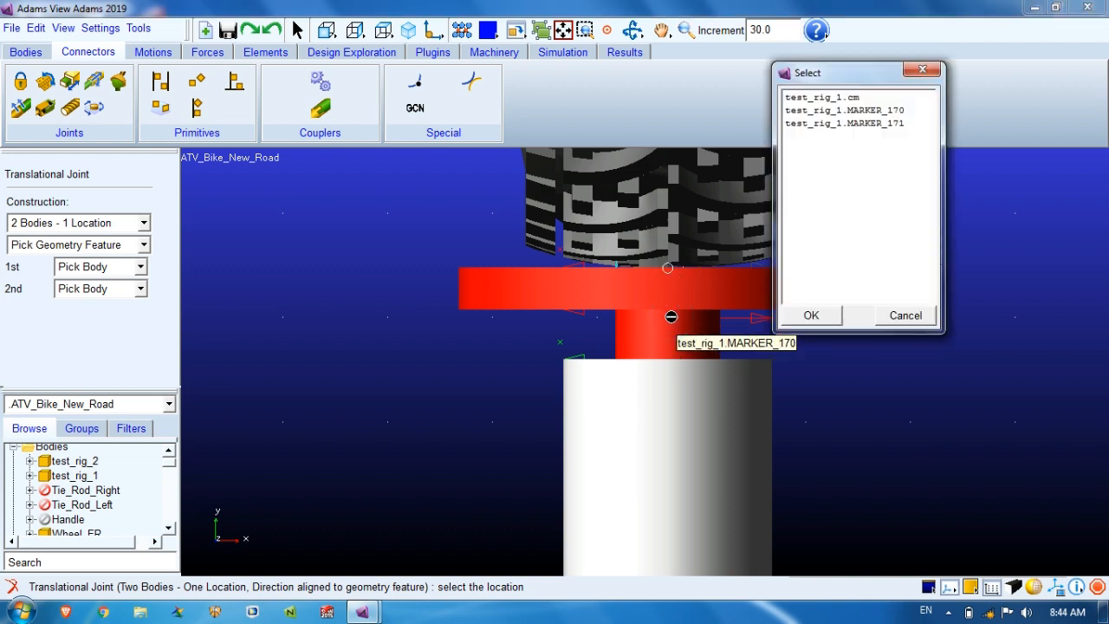
pyautogui.click(841, 98)
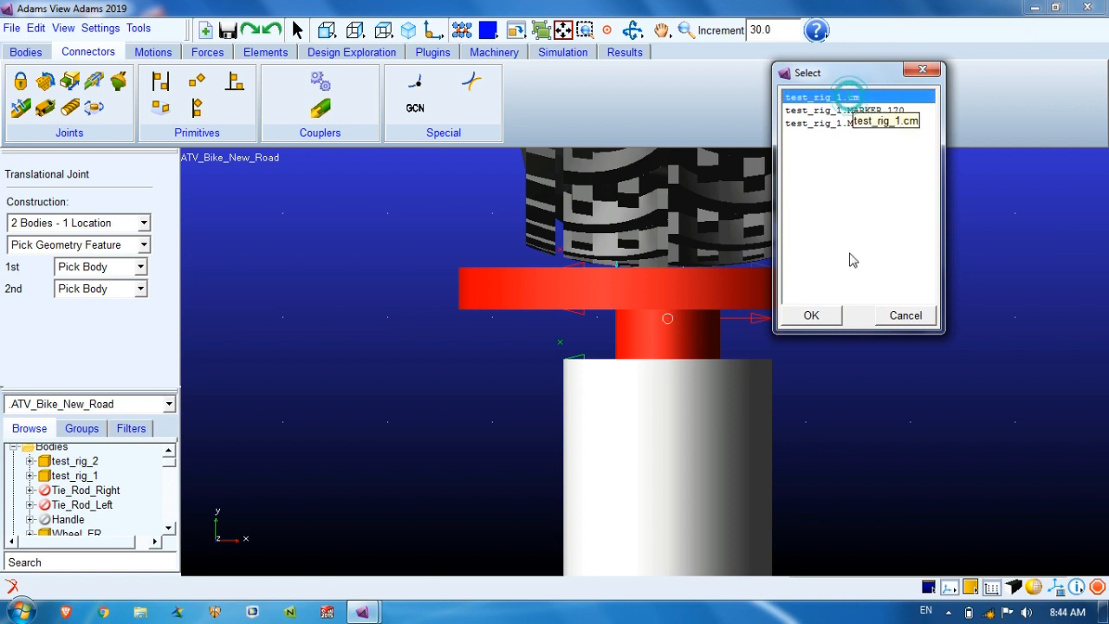
pyautogui.click(830, 316)
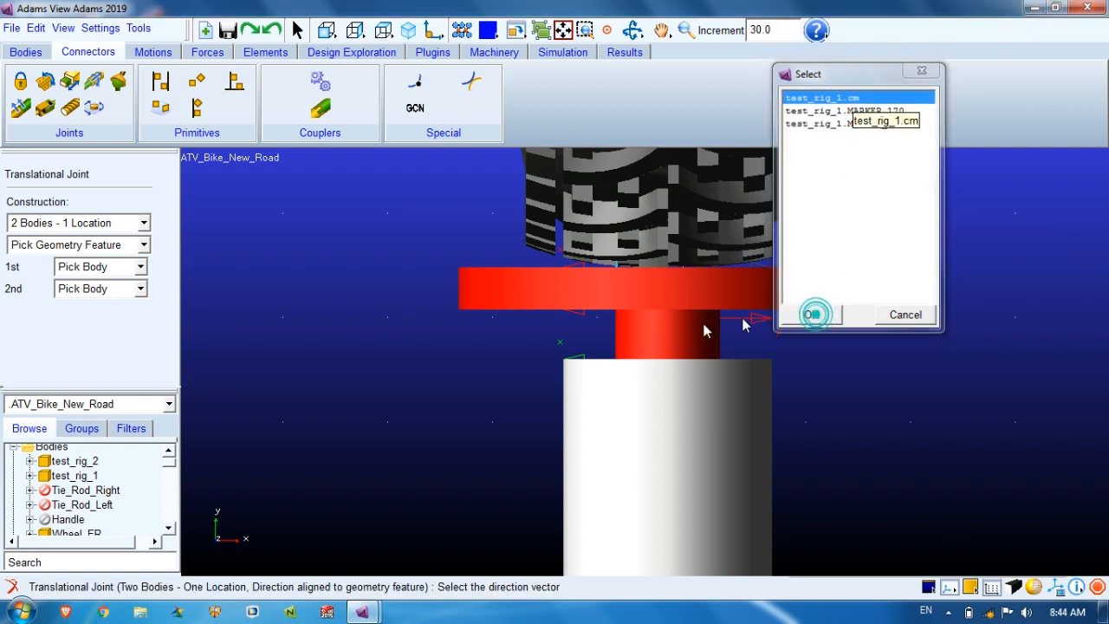
pyautogui.rightClick(665, 291)
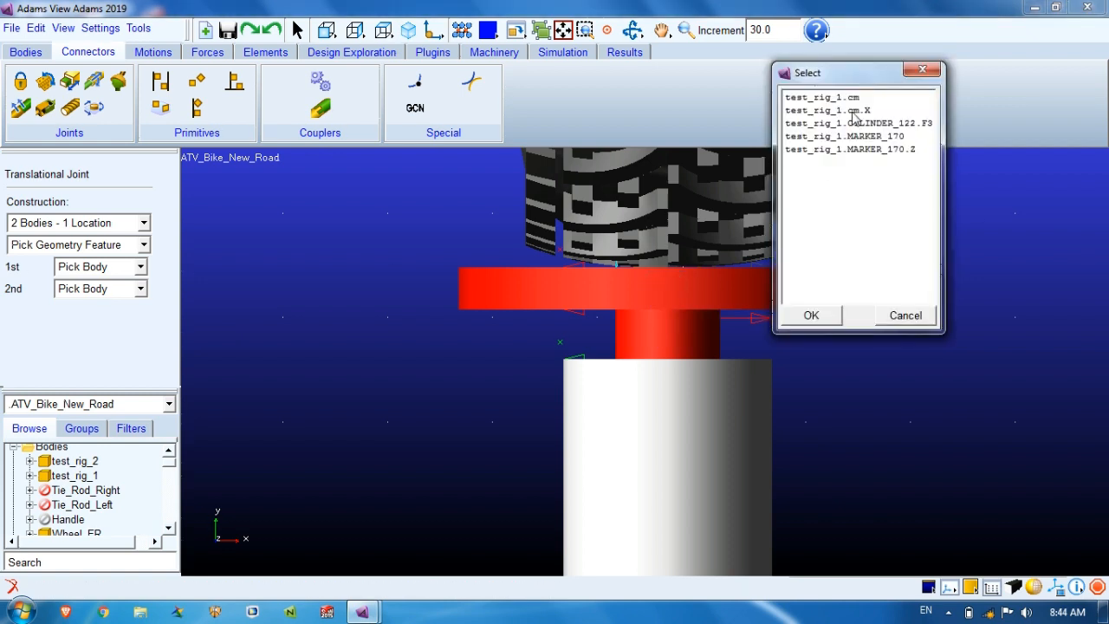
pyautogui.click(852, 111)
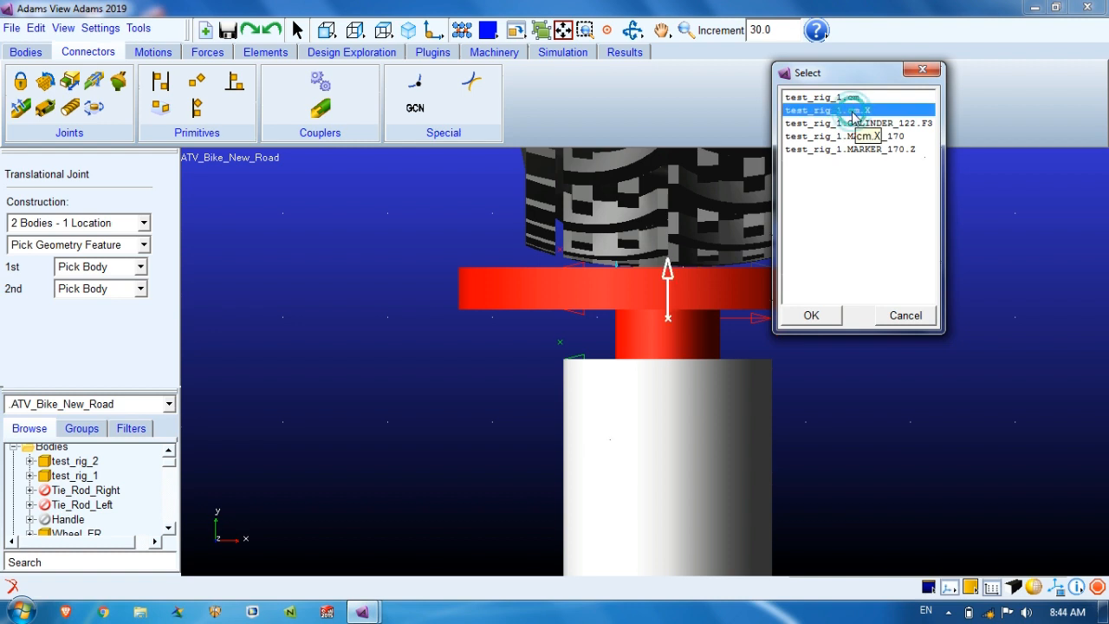
pyautogui.click(812, 316)
# Start a translational joint between the test_rig_2 red plate and the cylinder below it
pyautogui.press('z')
pyautogui.moveTo(898, 311); pyautogui.dragTo(590, 391)
pyautogui.press('t')
pyautogui.press('w')
pyautogui.moveTo(671, 366); pyautogui.dragTo(777, 447)
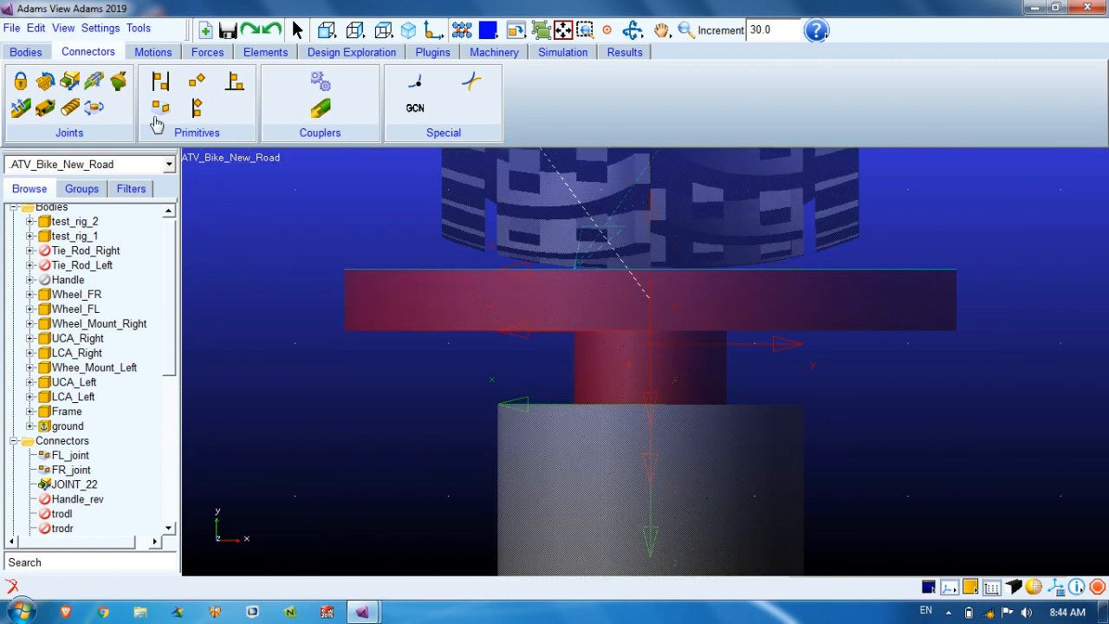
pyautogui.click(66, 87)
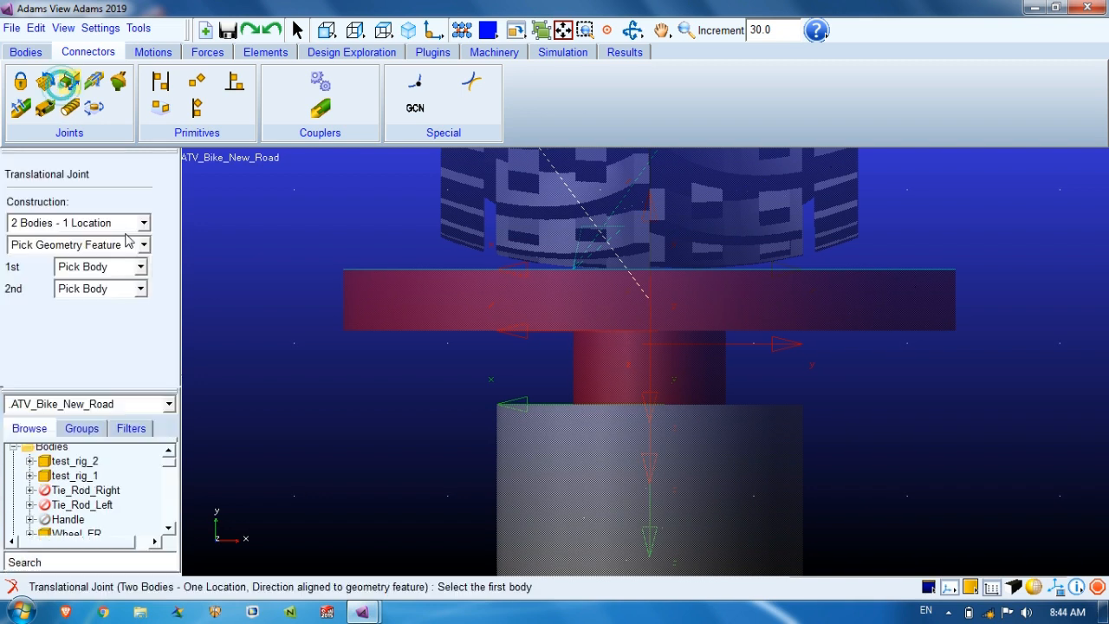
pyautogui.click(373, 311)
pyautogui.click(507, 426)
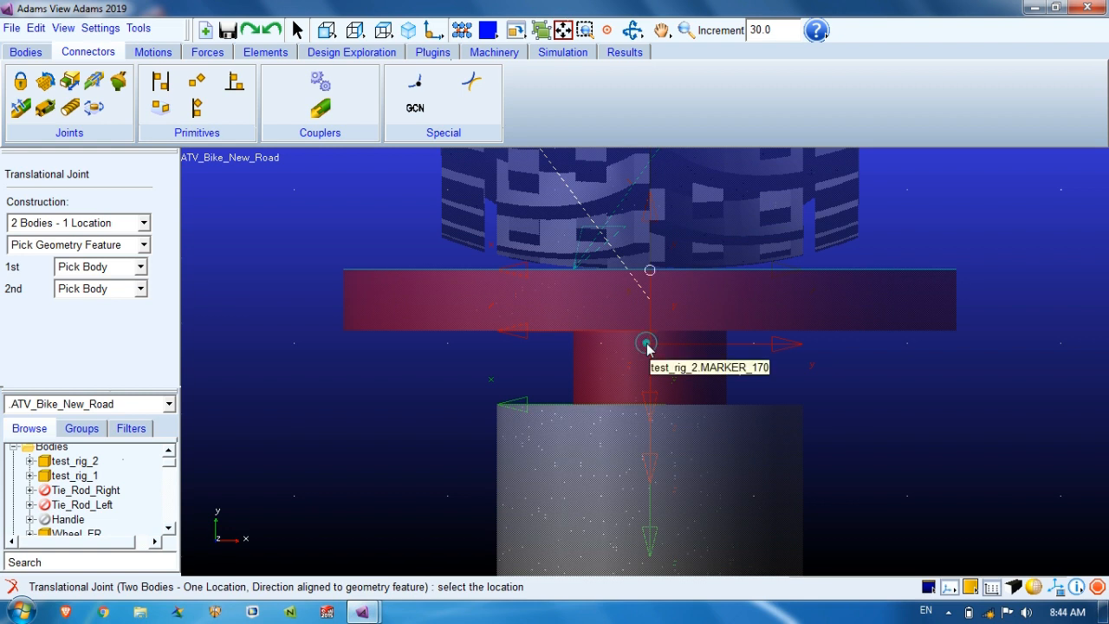
# Place the translational joint at test_rig_2.cm and align its direction with test_rig_2.cm.X
pyautogui.rightClick(645, 345)
pyautogui.click(828, 100)
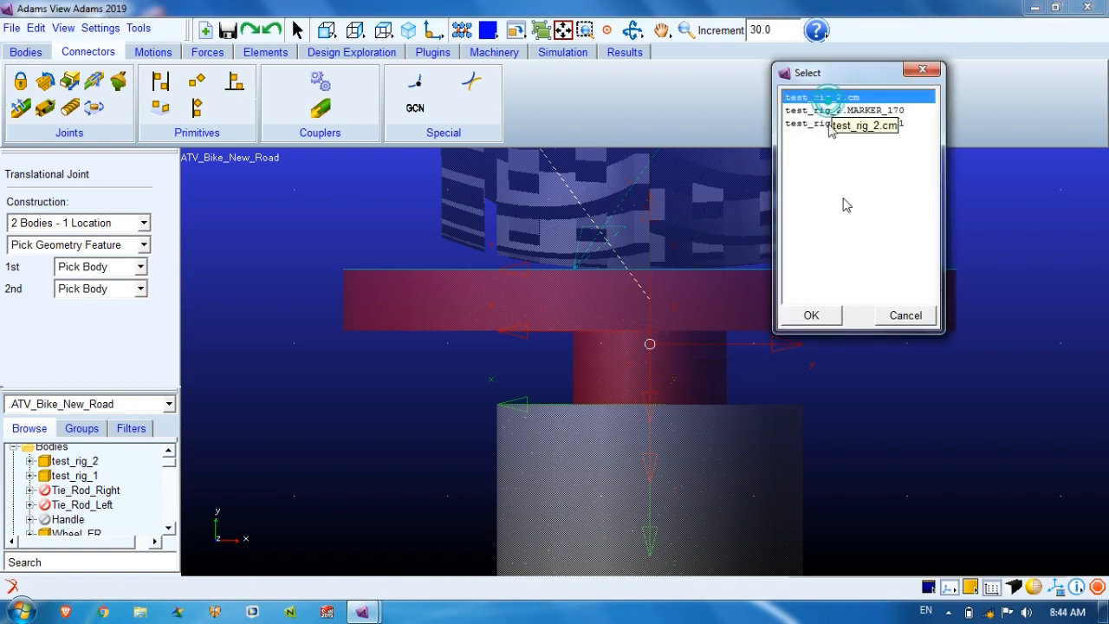
pyautogui.click(811, 315)
pyautogui.rightClick(650, 295)
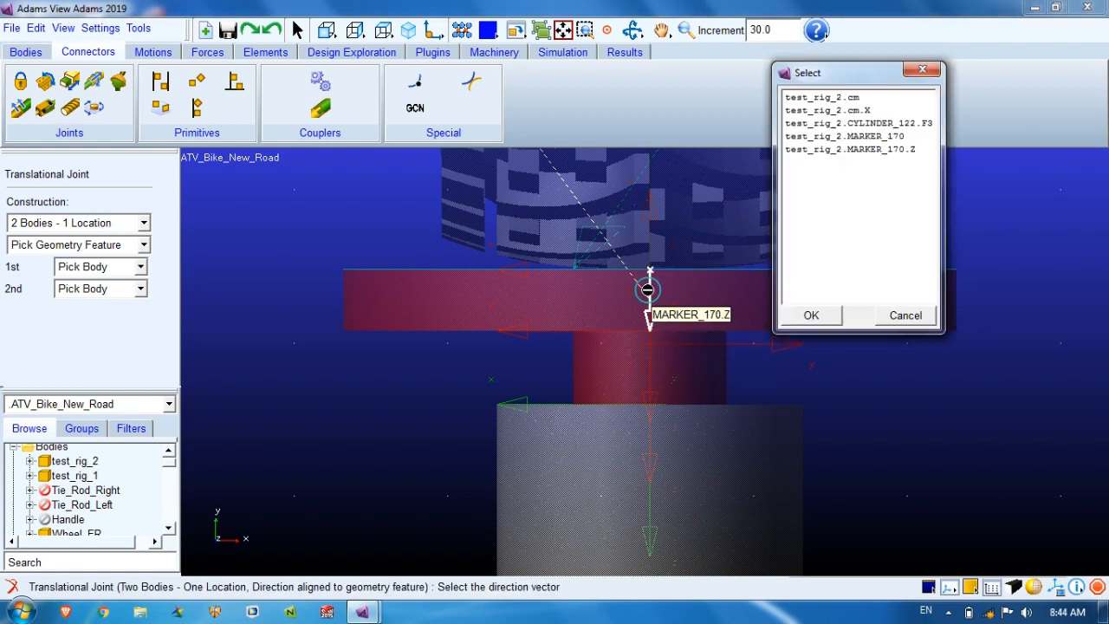
pyautogui.click(863, 110)
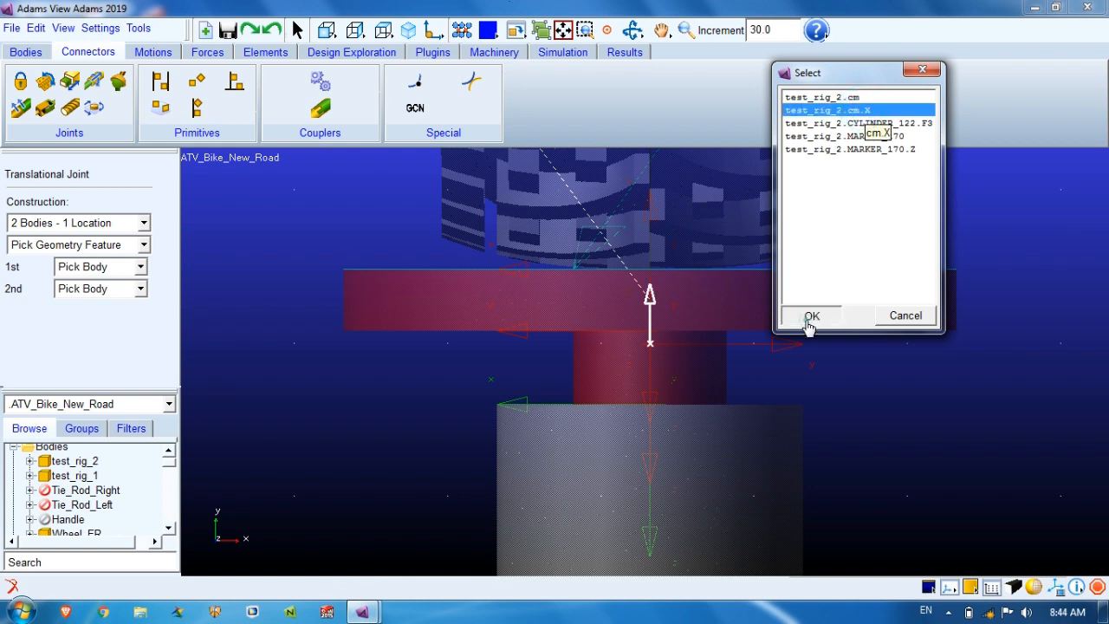
pyautogui.click(810, 317)
# Start a fixed joint, normal to the grid, between the green frame and ground
pyautogui.press('z')
pyautogui.moveTo(892, 326); pyautogui.dragTo(888, 418)
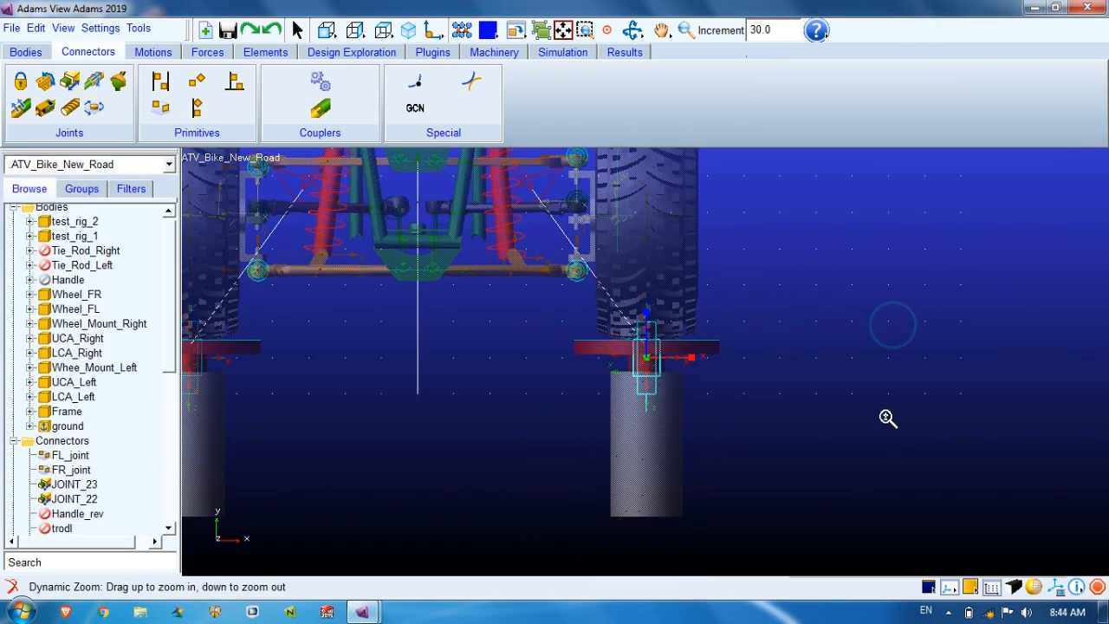
pyautogui.press('t')
pyautogui.moveTo(664, 379); pyautogui.dragTo(720, 411)
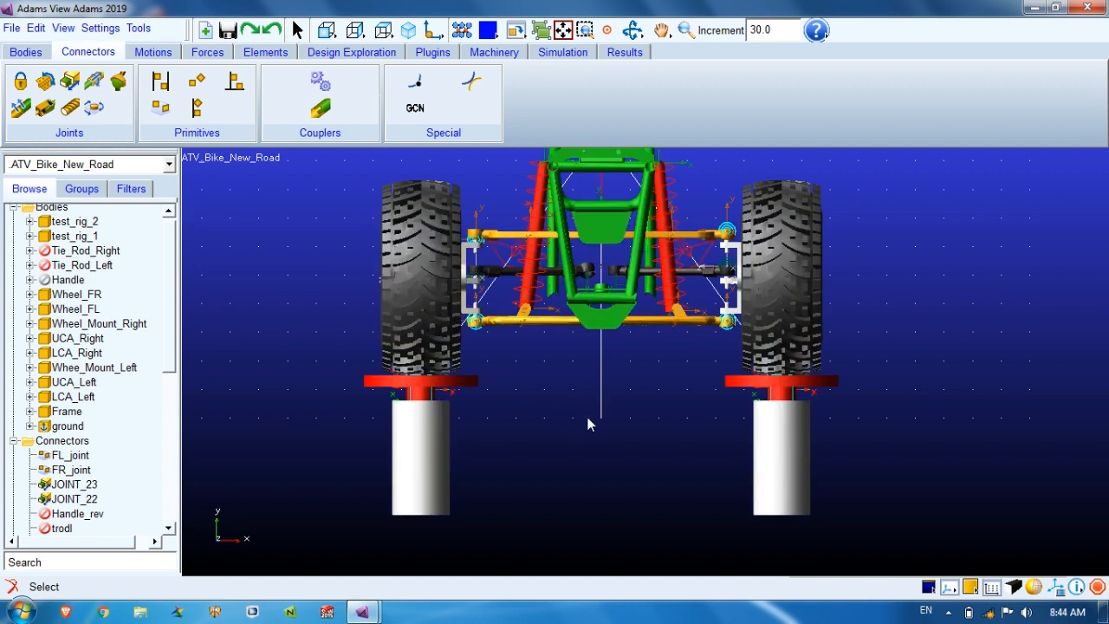
pyautogui.press('t')
pyautogui.moveTo(594, 334); pyautogui.dragTo(567, 485)
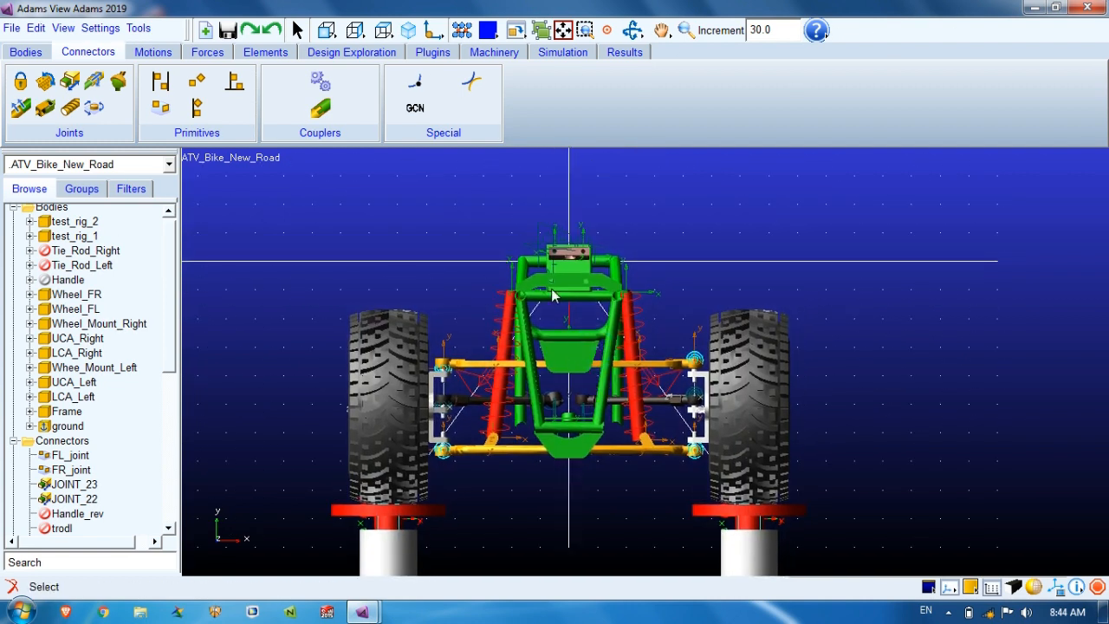
pyautogui.click(25, 52)
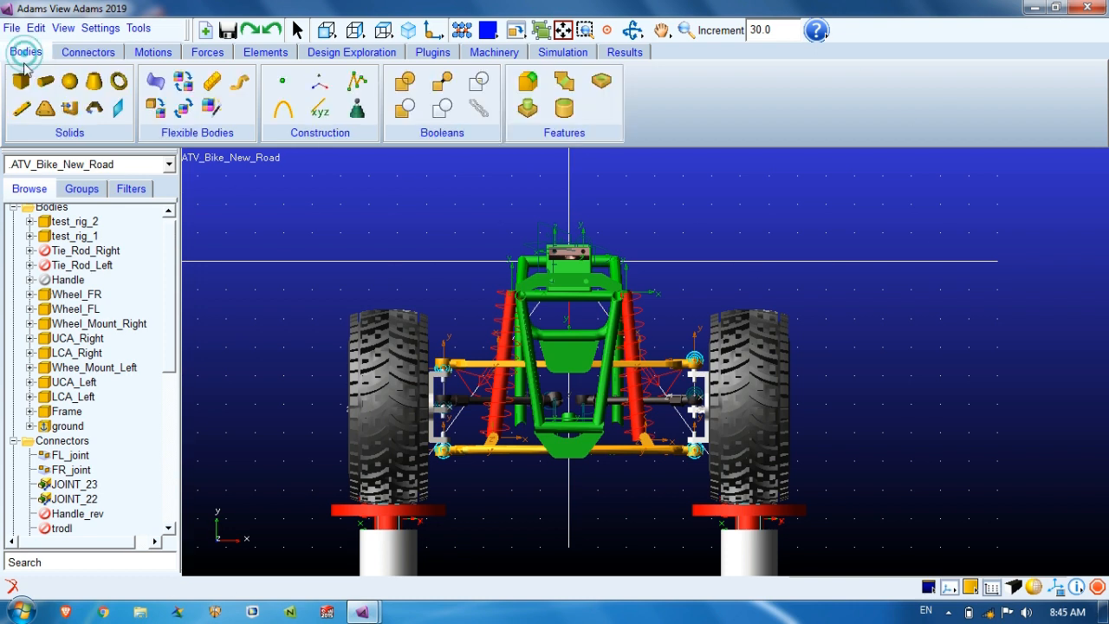
pyautogui.click(88, 52)
pyautogui.click(30, 81)
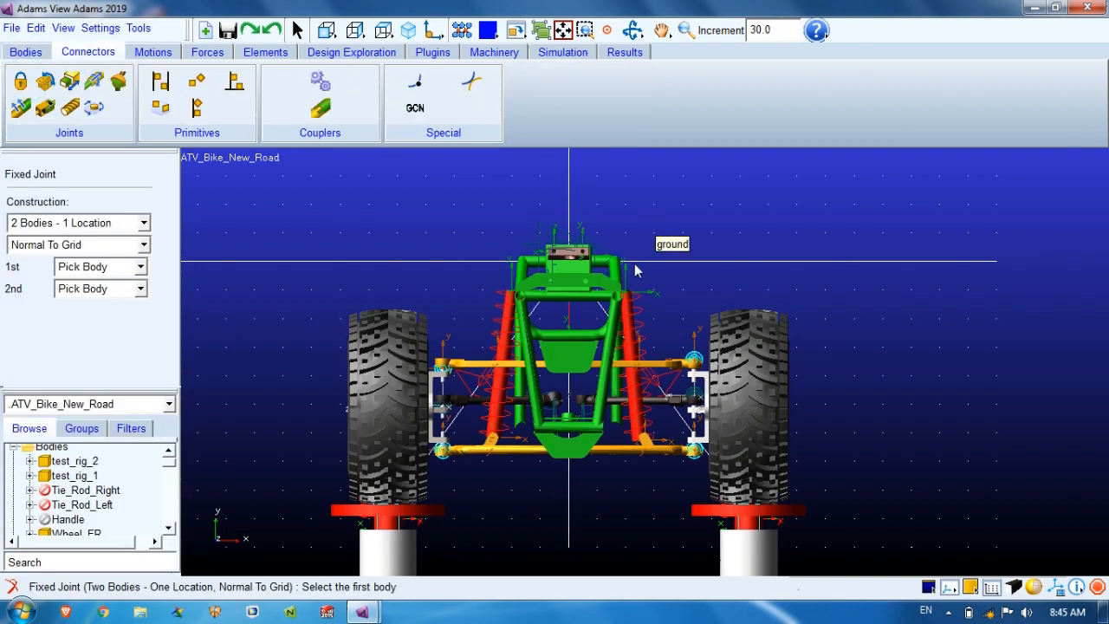
pyautogui.click(823, 209)
pyautogui.click(823, 209)
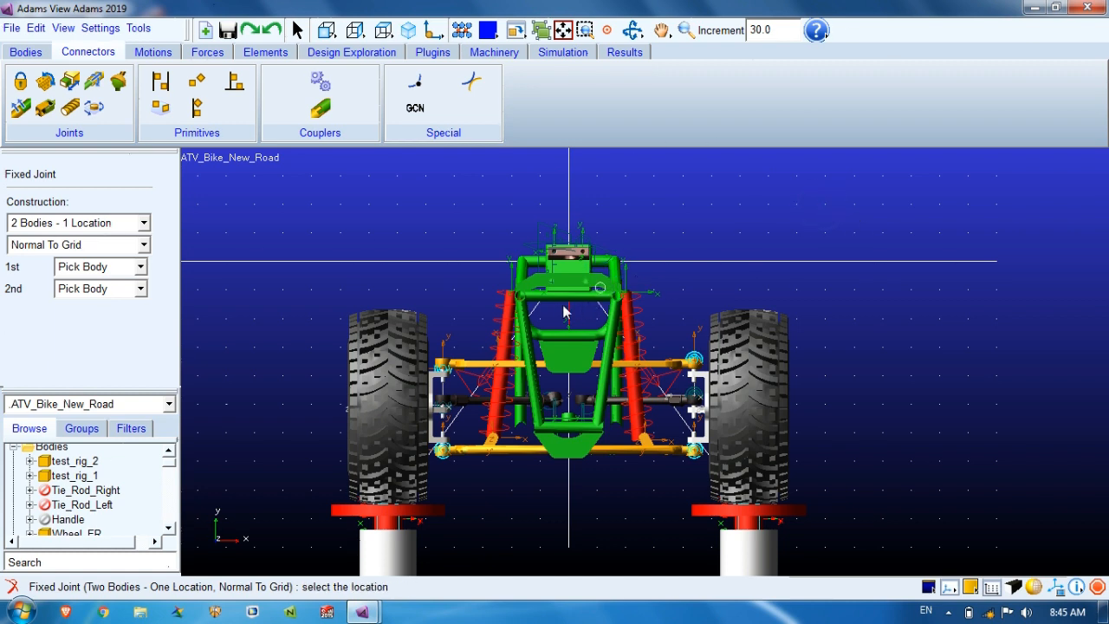
# Place the fixed joint at Frame.SOLID57.E37 (center), the hole centre of the brown block on the frame
pyautogui.rightClick(570, 299)
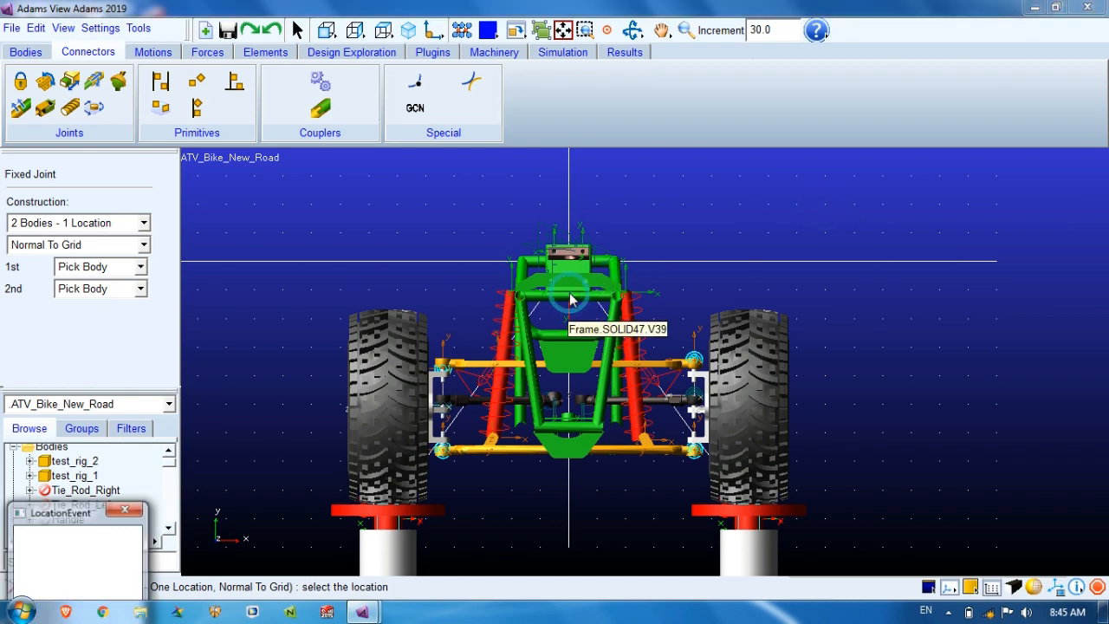
pyautogui.click(124, 479)
pyautogui.press('r')
pyautogui.moveTo(443, 520); pyautogui.dragTo(482, 413)
pyautogui.press('w')
pyautogui.moveTo(534, 211); pyautogui.dragTo(689, 351)
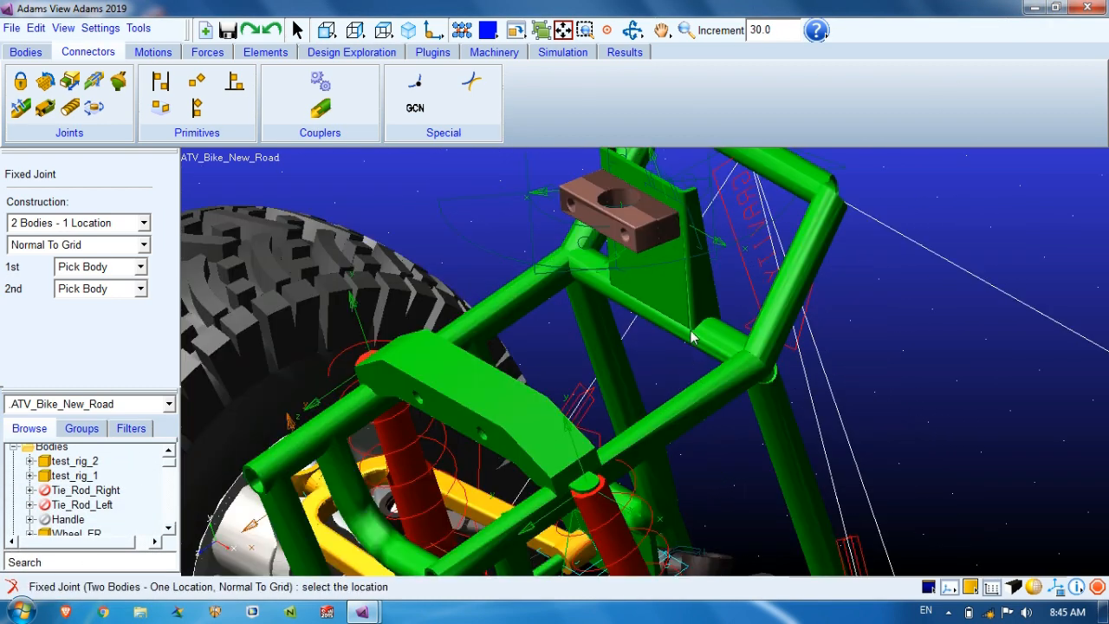
pyautogui.rightClick(627, 206)
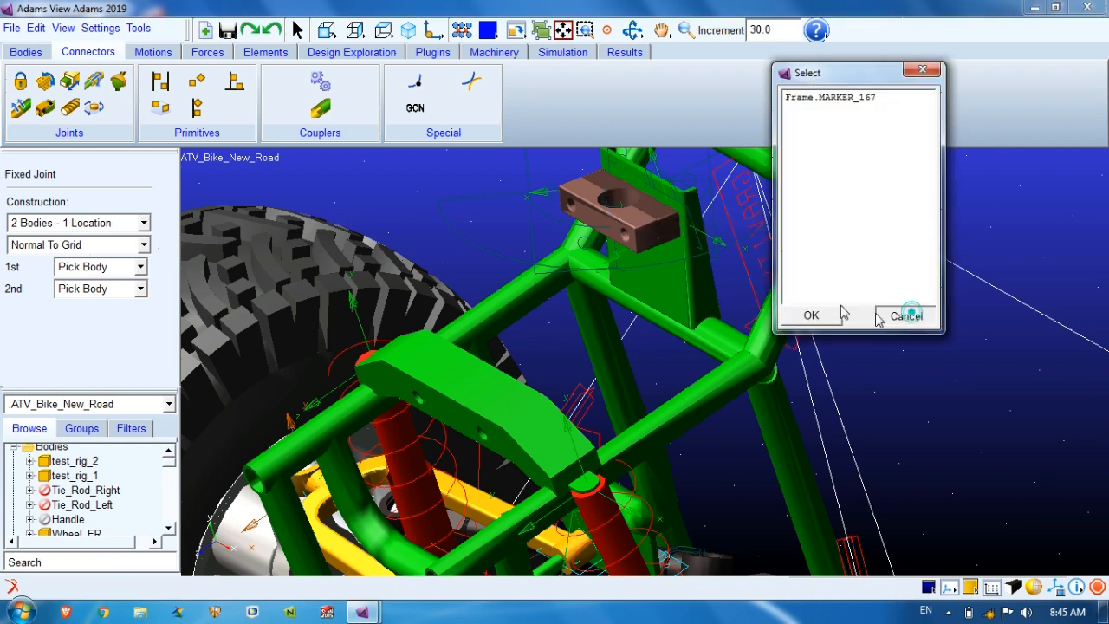
pyautogui.click(815, 315)
pyautogui.rightClick(626, 208)
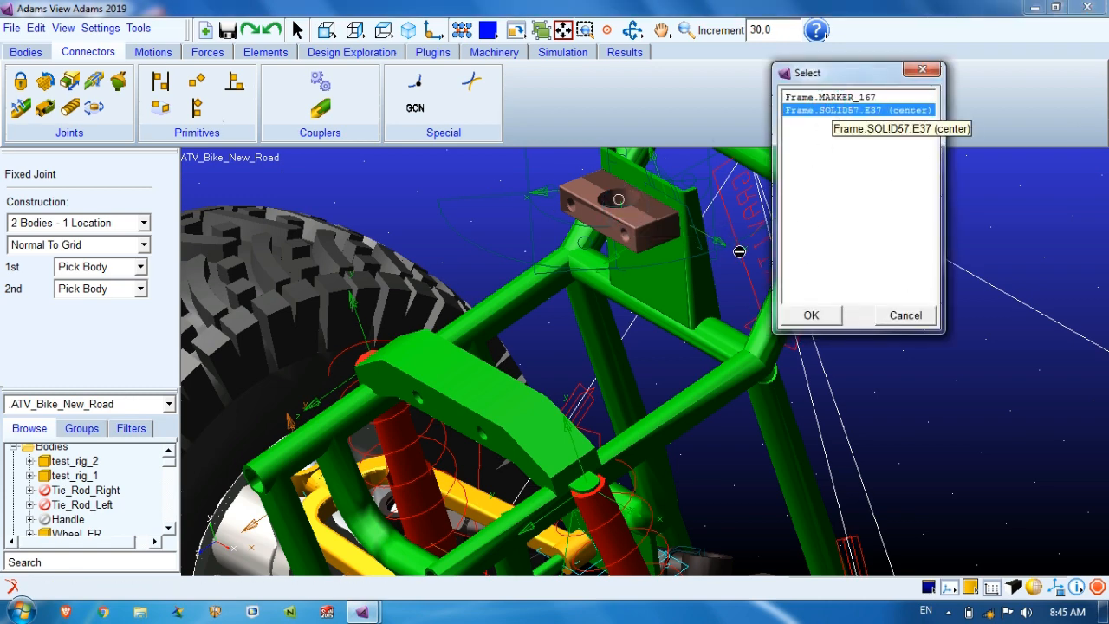
pyautogui.click(808, 317)
# Examine the front suspension, wheels and rig plates from several angles and return to the front view
pyautogui.press('z')
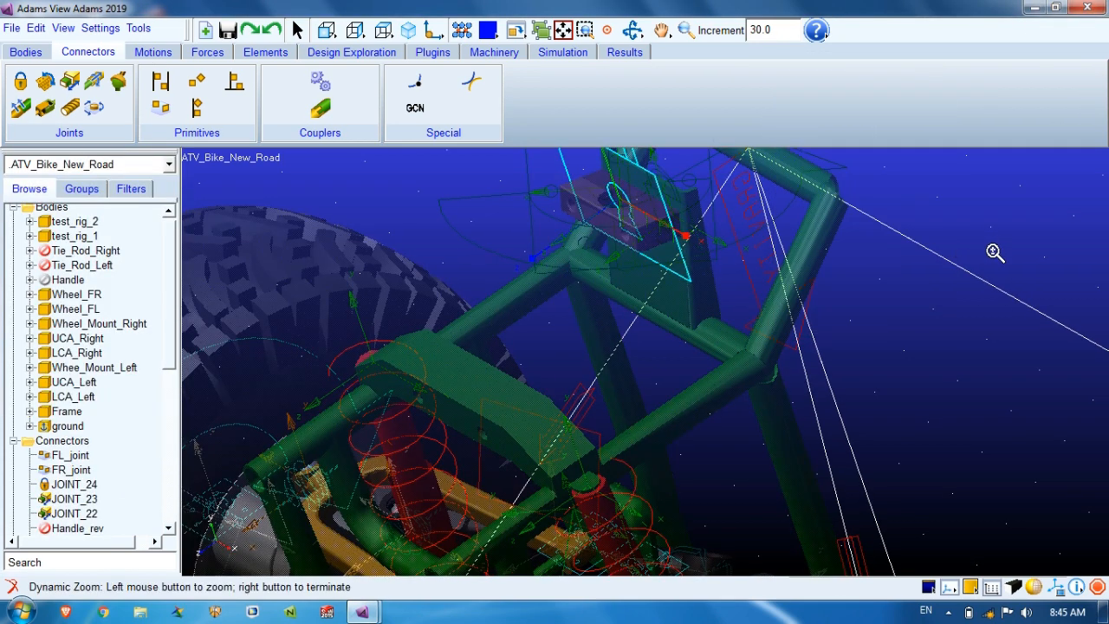
pyautogui.moveTo(993, 252); pyautogui.dragTo(936, 280)
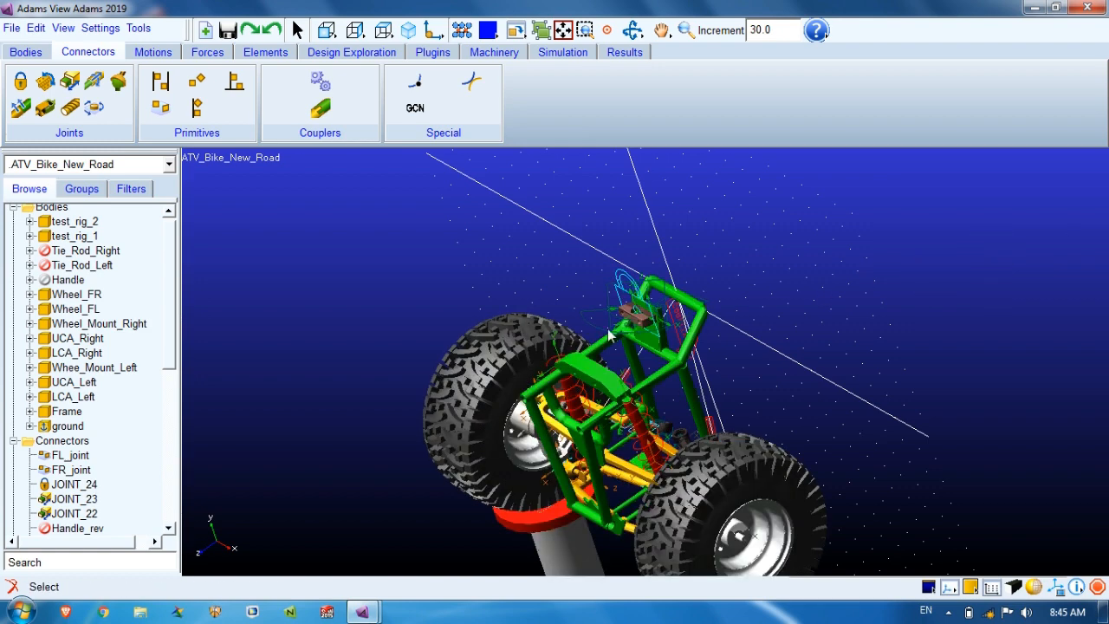
pyautogui.press('r')
pyautogui.moveTo(610, 335); pyautogui.dragTo(704, 322)
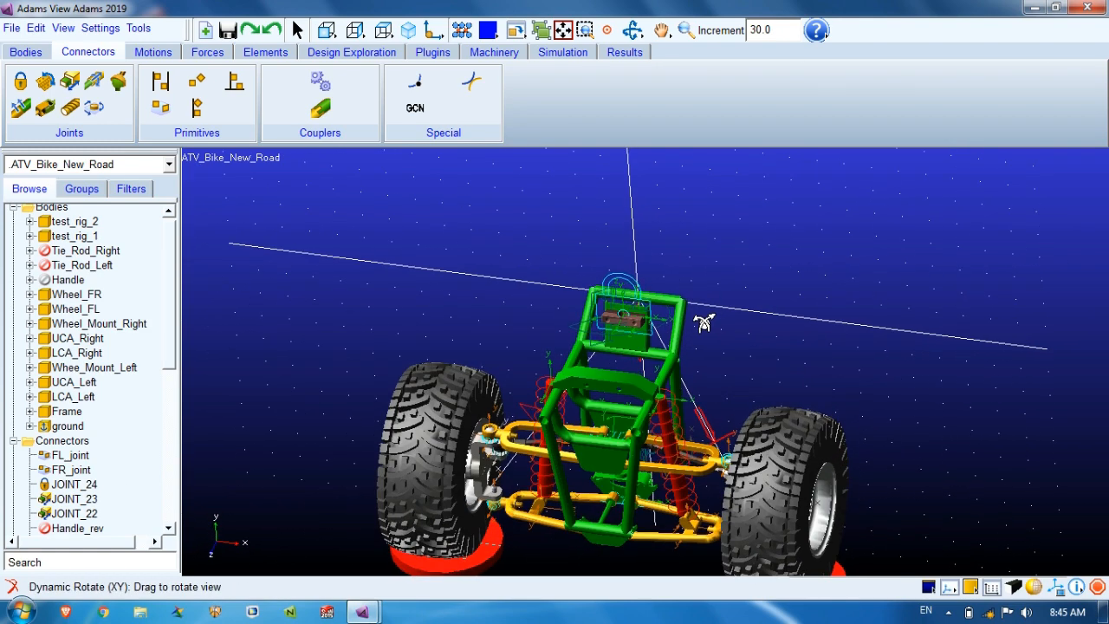
pyautogui.press('t')
pyautogui.moveTo(664, 376); pyautogui.dragTo(738, 292)
pyautogui.press('w')
pyautogui.moveTo(520, 279); pyautogui.dragTo(801, 501)
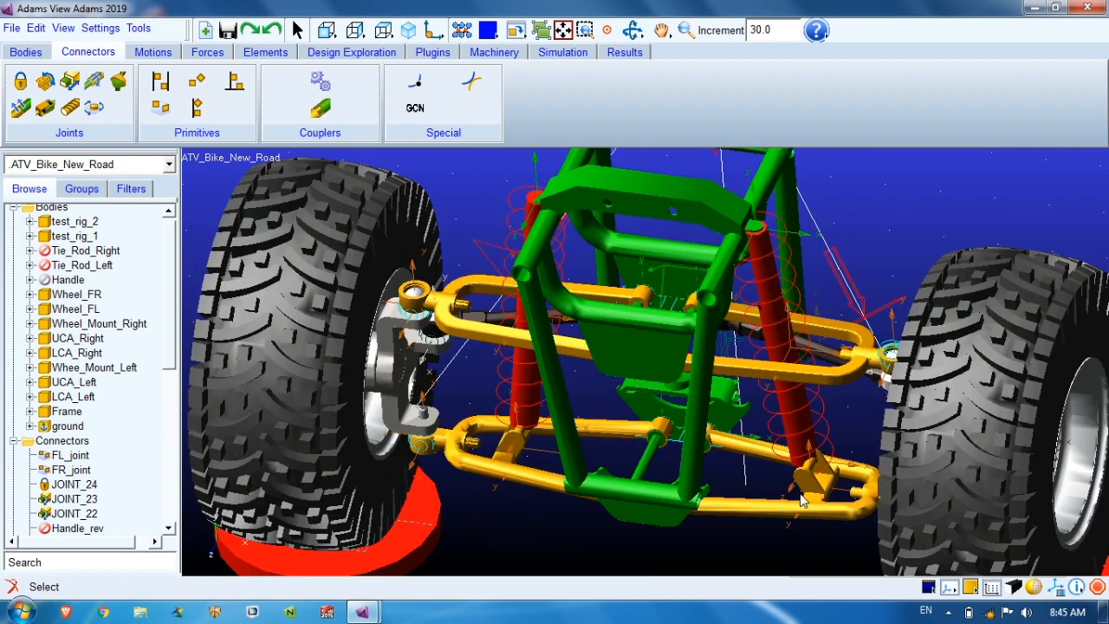
pyautogui.press('r')
pyautogui.moveTo(710, 438); pyautogui.dragTo(742, 416)
pyautogui.press('z')
pyautogui.moveTo(736, 343); pyautogui.dragTo(685, 428)
pyautogui.press('t')
pyautogui.click(324, 32)
pyautogui.press('t')
pyautogui.moveTo(534, 491); pyautogui.dragTo(544, 396)
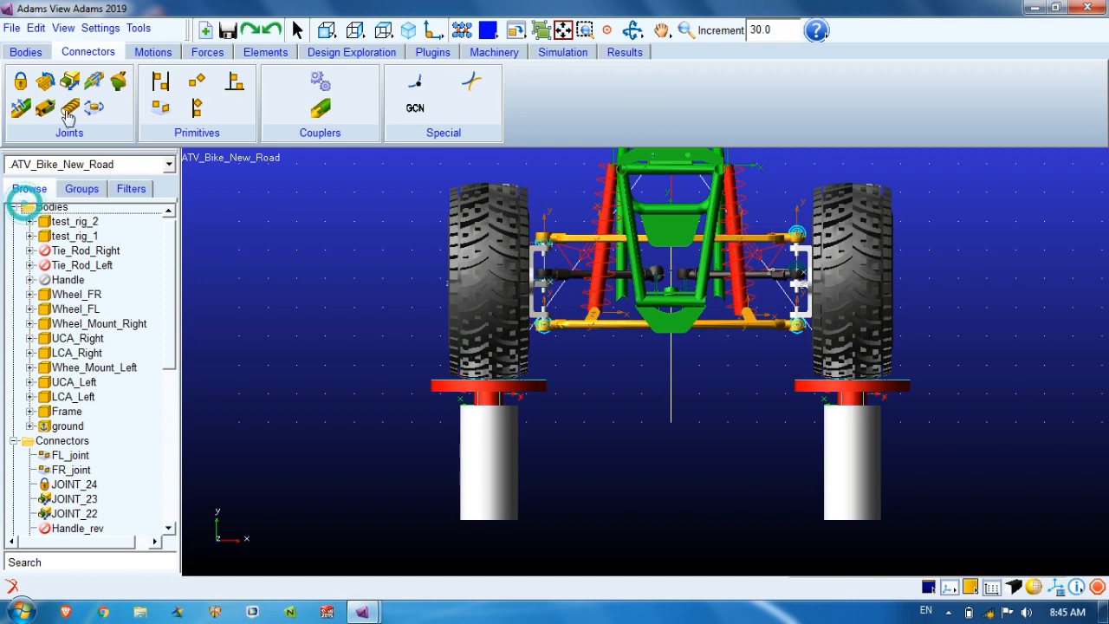
# Apply translational joint motions with a speed of 10.0 to the translational joints of both test rig plates
pyautogui.click(146, 52)
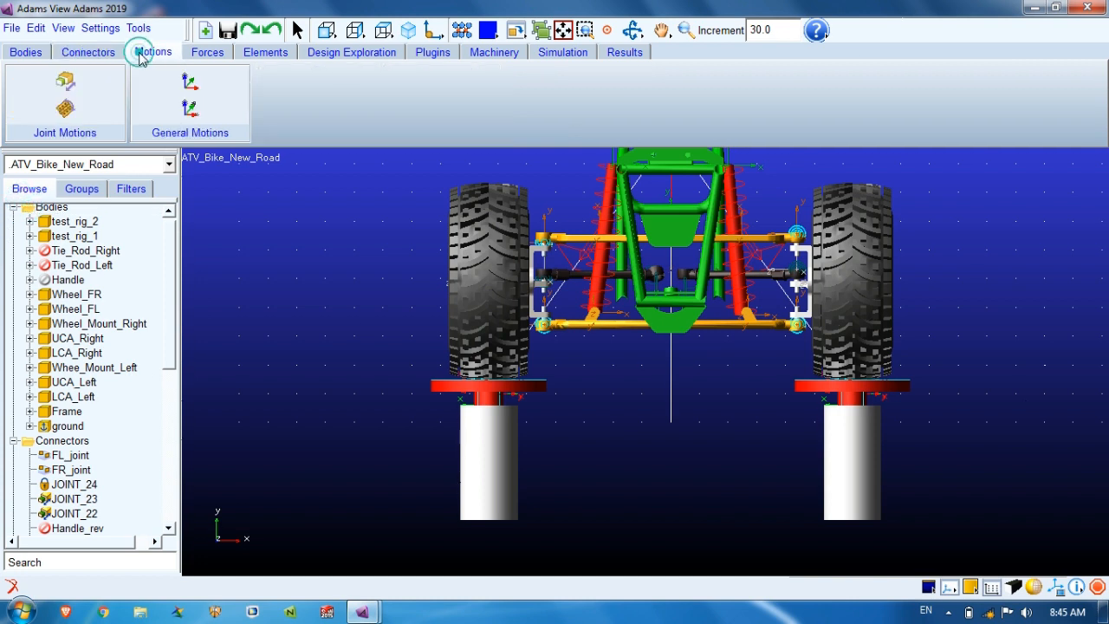
pyautogui.click(68, 83)
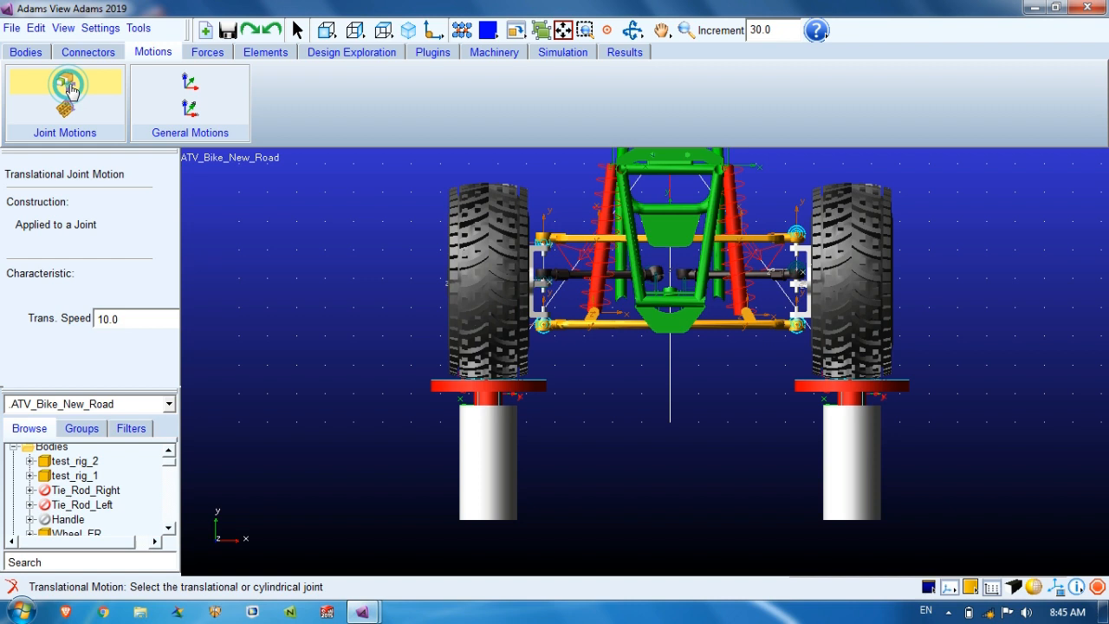
pyautogui.click(483, 407)
pyautogui.click(68, 80)
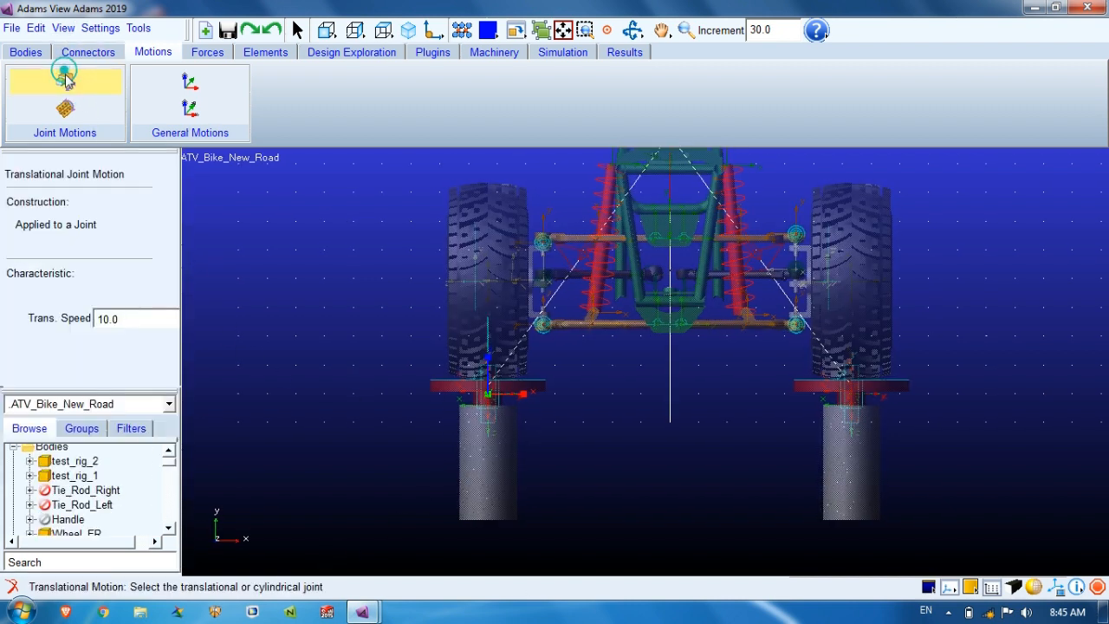
pyautogui.click(842, 404)
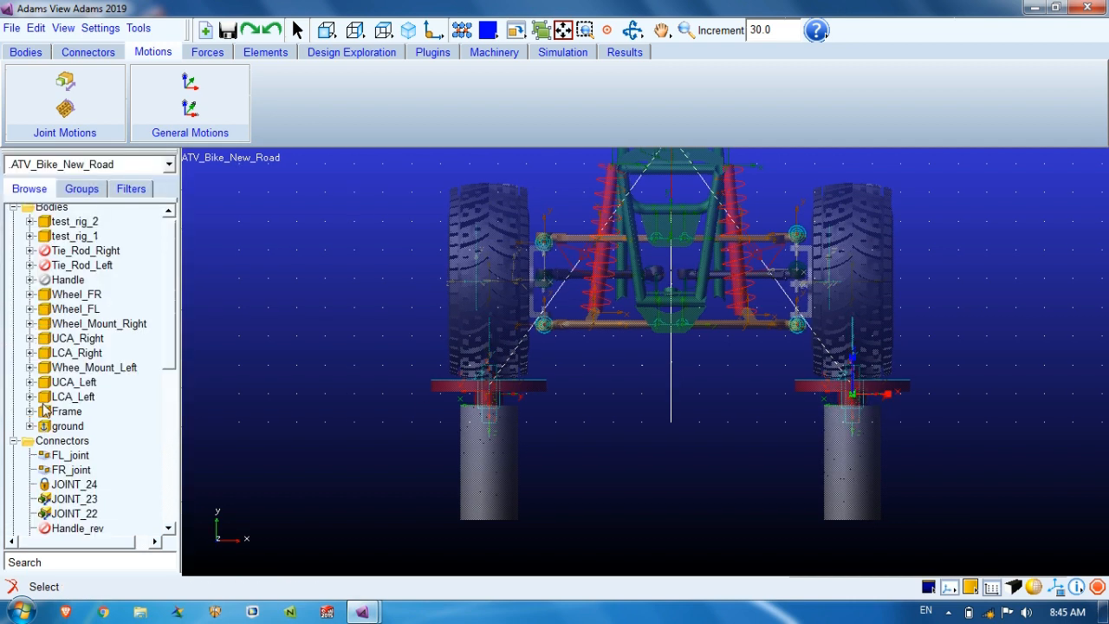
# Rename the connector JOINT_22 as rig_1_mot in the model tree
pyautogui.click(13, 208)
pyautogui.scroll(-2, 109, 495)
pyautogui.scroll(2, 84, 274)
pyautogui.click(76, 299)
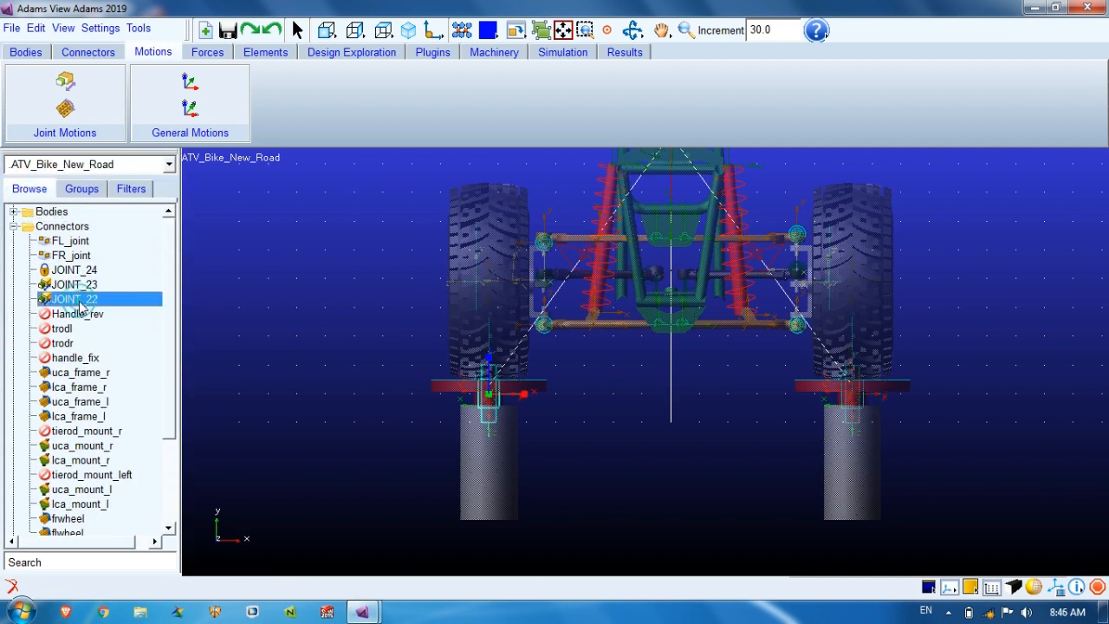
pyautogui.click(94, 300)
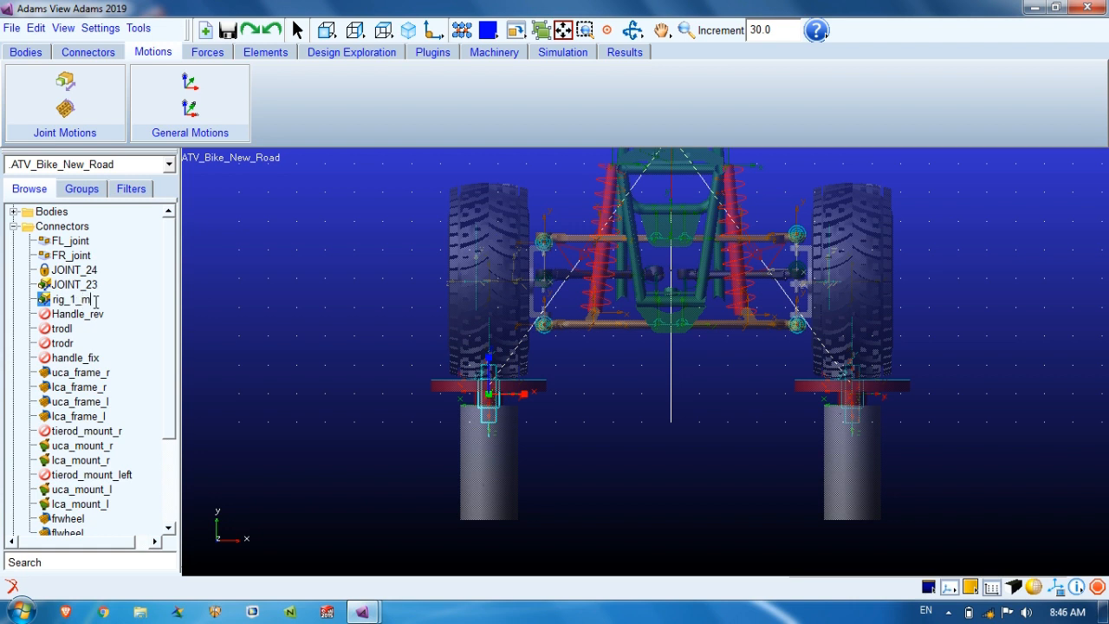
pyautogui.press('Return')
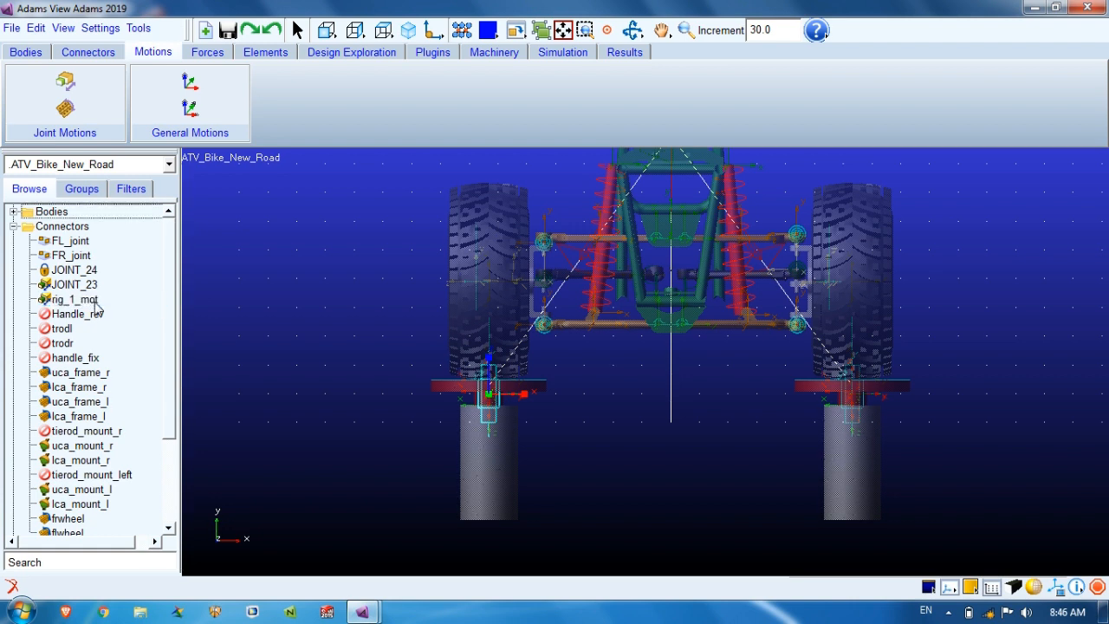
# Reuse the rig_1_mot name for the connector JOINT_23, changing it to rig_2_mot
pyautogui.click(95, 302)
pyautogui.click(95, 302)
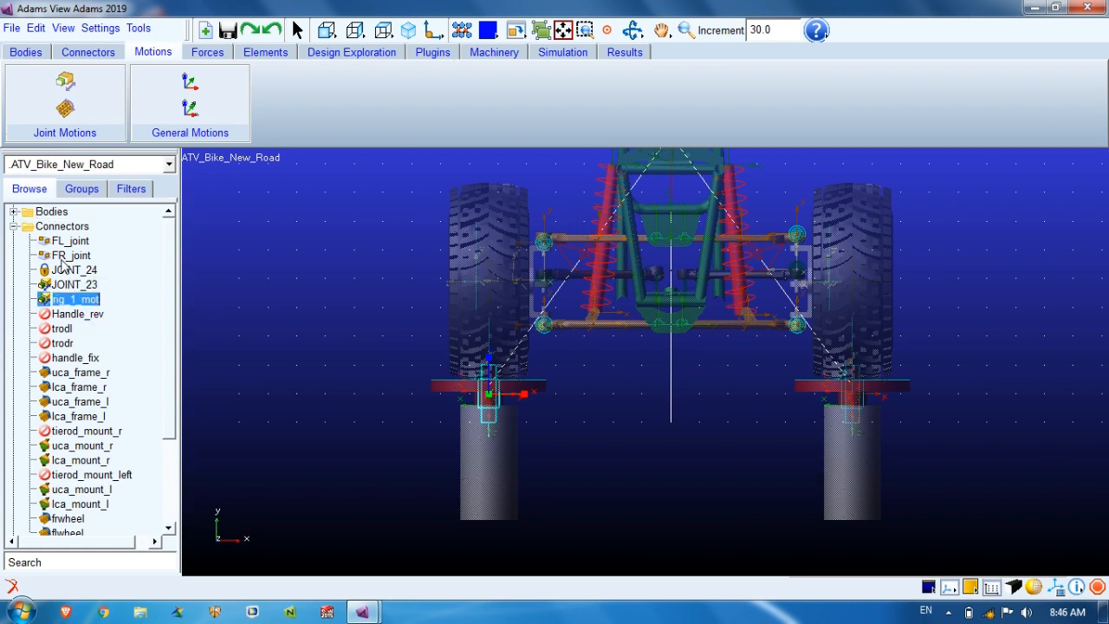
pyautogui.click(91, 286)
pyautogui.click(91, 285)
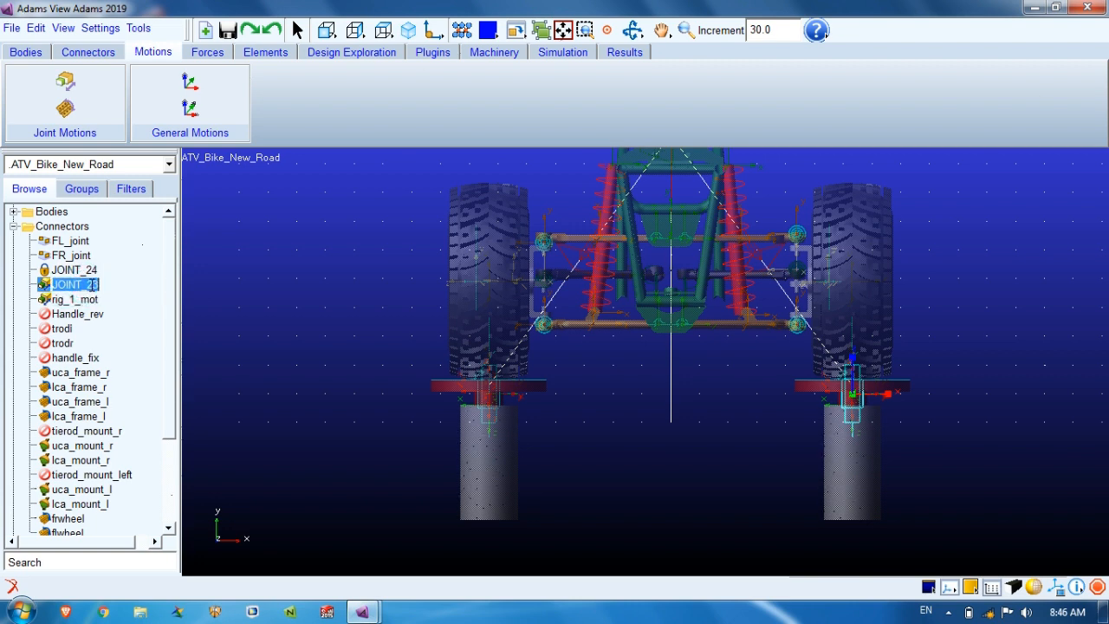
pyautogui.click(77, 285)
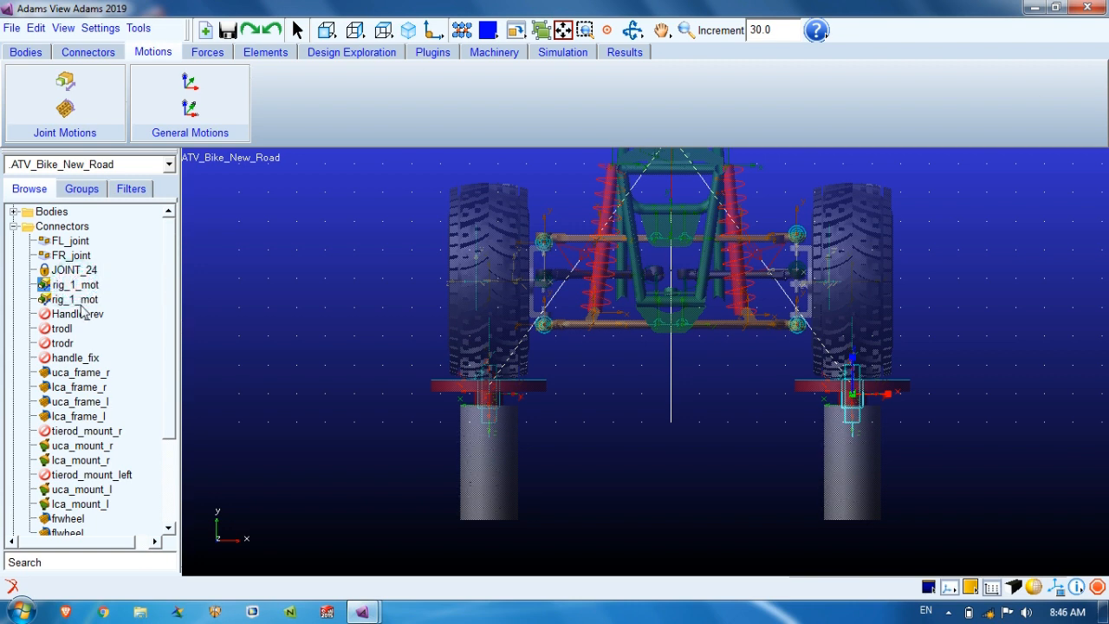
pyautogui.press('Return')
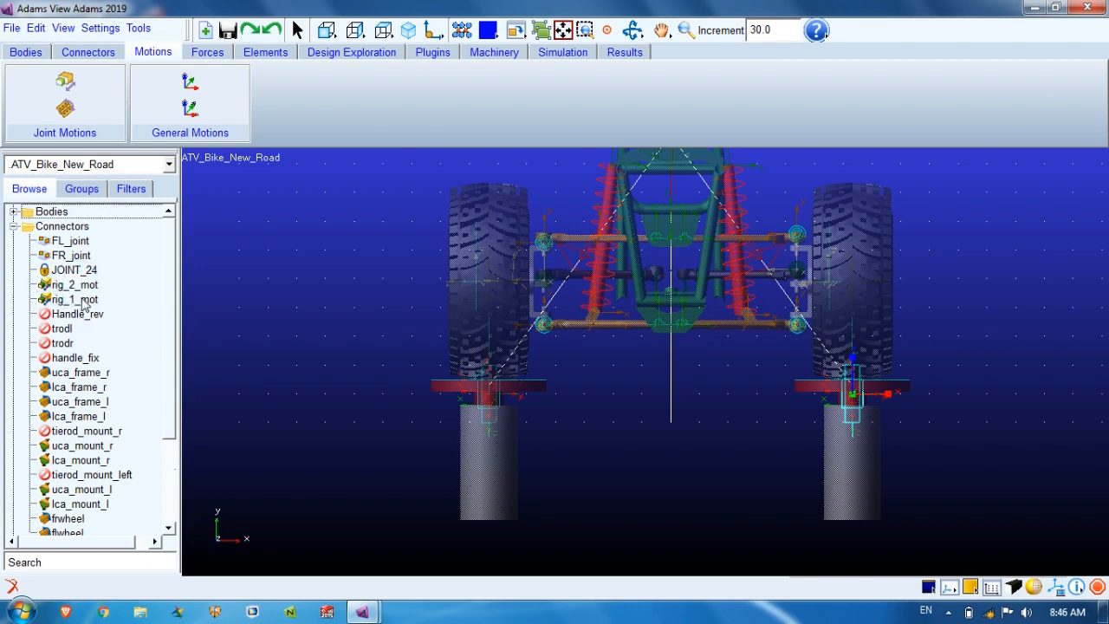
# Review the model's motions and deactivate MOTION_1 together with its dependents
pyautogui.click(13, 226)
pyautogui.click(13, 241)
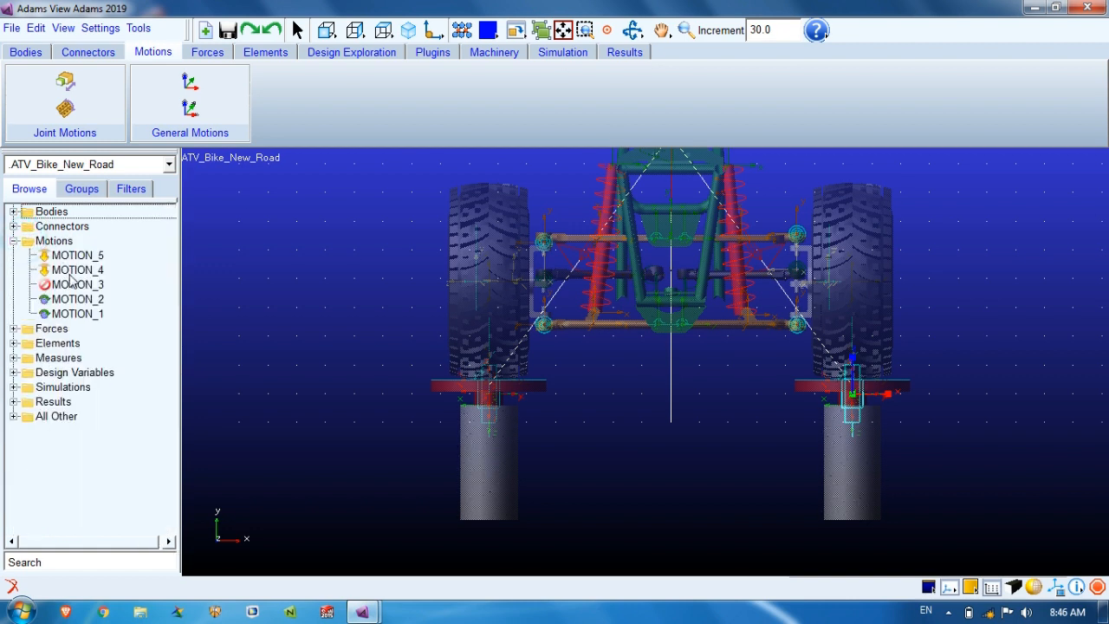
pyautogui.click(73, 272)
pyautogui.click(88, 300)
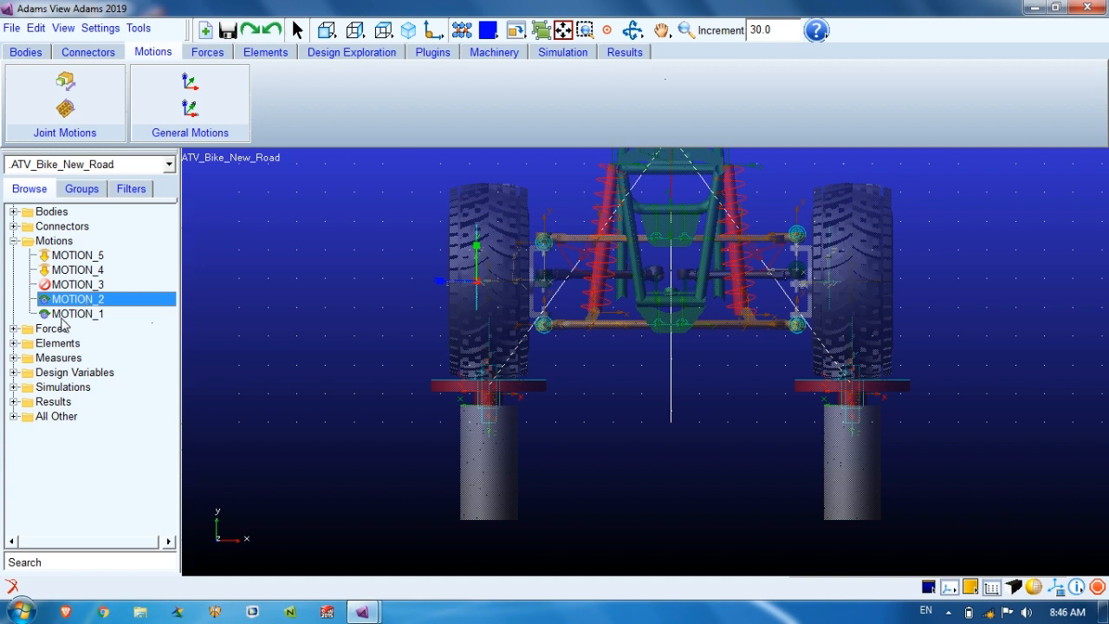
pyautogui.click(73, 314)
pyautogui.click(73, 299)
pyautogui.rightClick(75, 314)
pyautogui.click(143, 499)
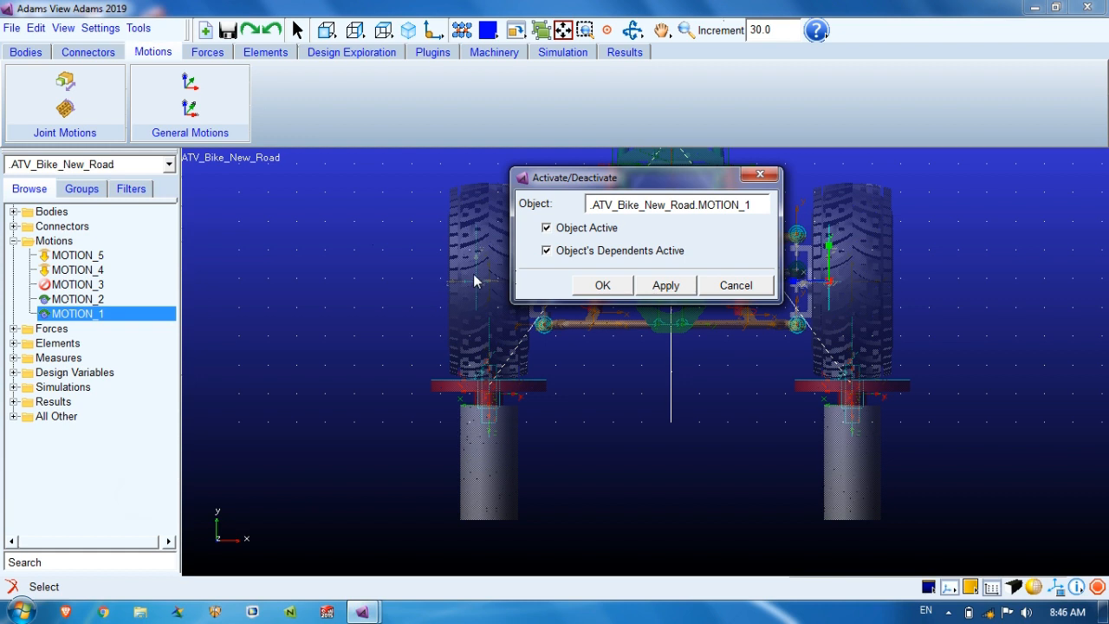
pyautogui.click(600, 227)
pyautogui.click(608, 284)
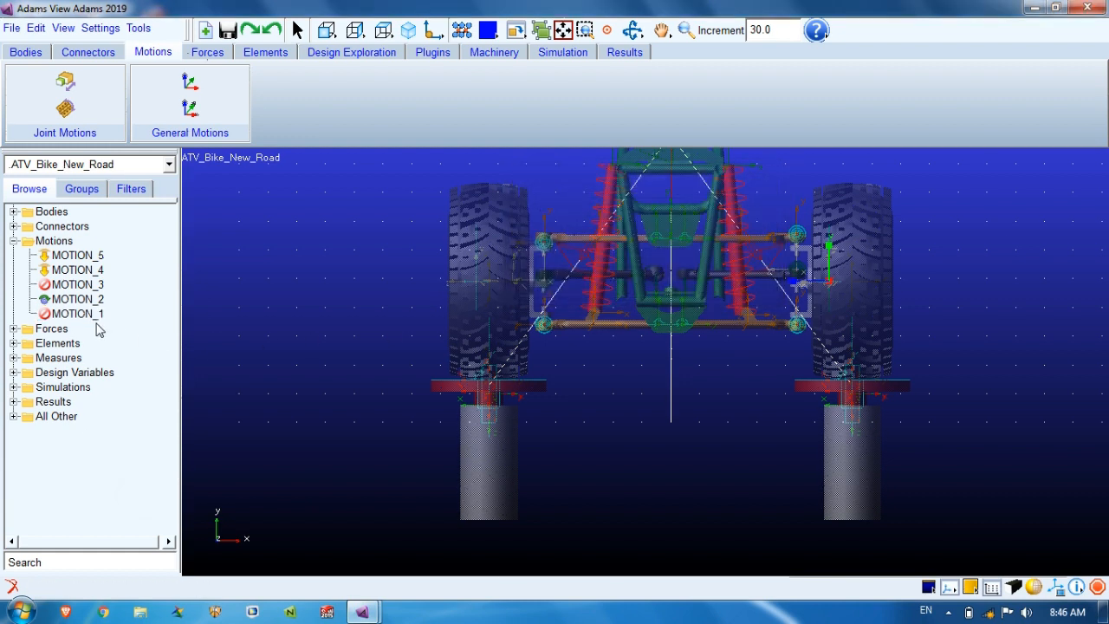
# Deactivate MOTION_2 together with its dependents
pyautogui.rightClick(62, 300)
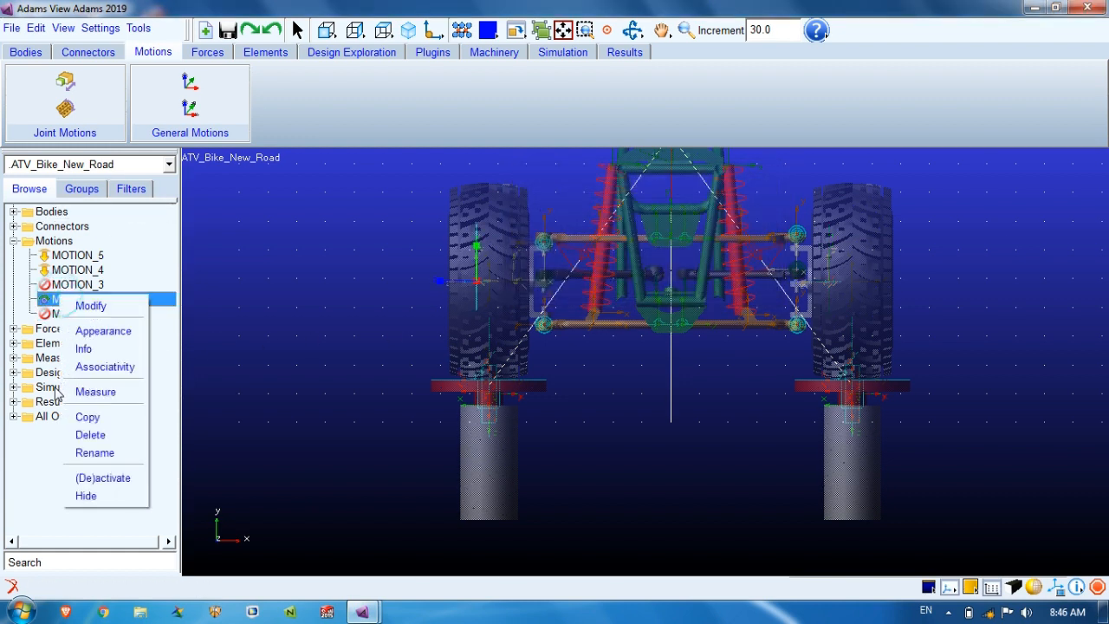
pyautogui.click(102, 478)
pyautogui.click(575, 226)
pyautogui.click(606, 286)
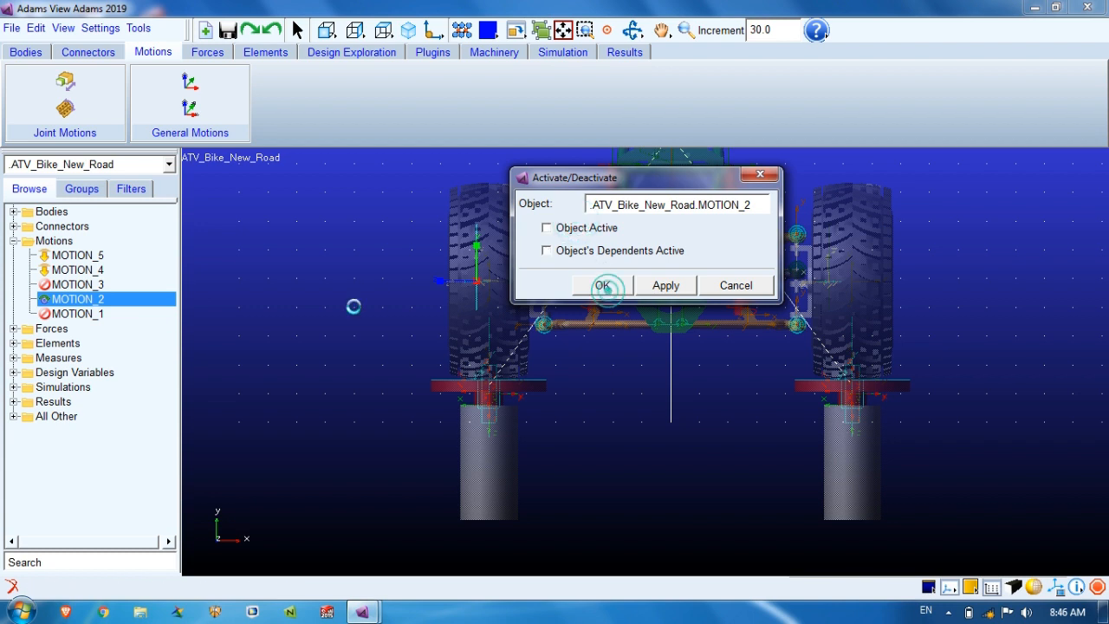
# Set MOTION_4's displacement function to 20*sin(2*pi*2*time) and copy the expression for reuse
pyautogui.click(82, 271)
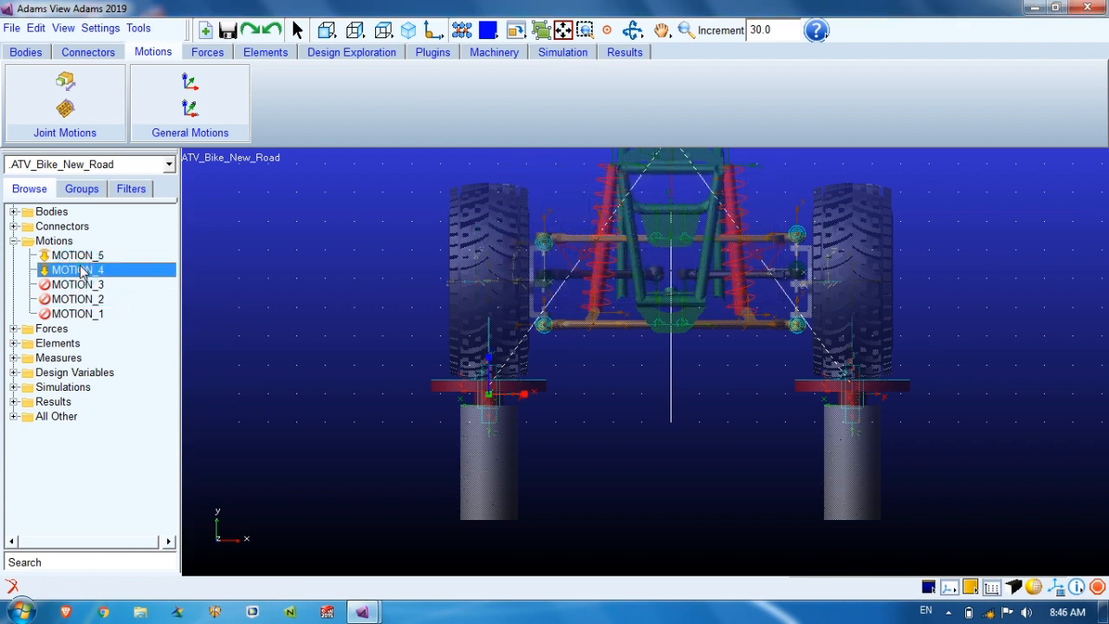
pyautogui.doubleClick(82, 272)
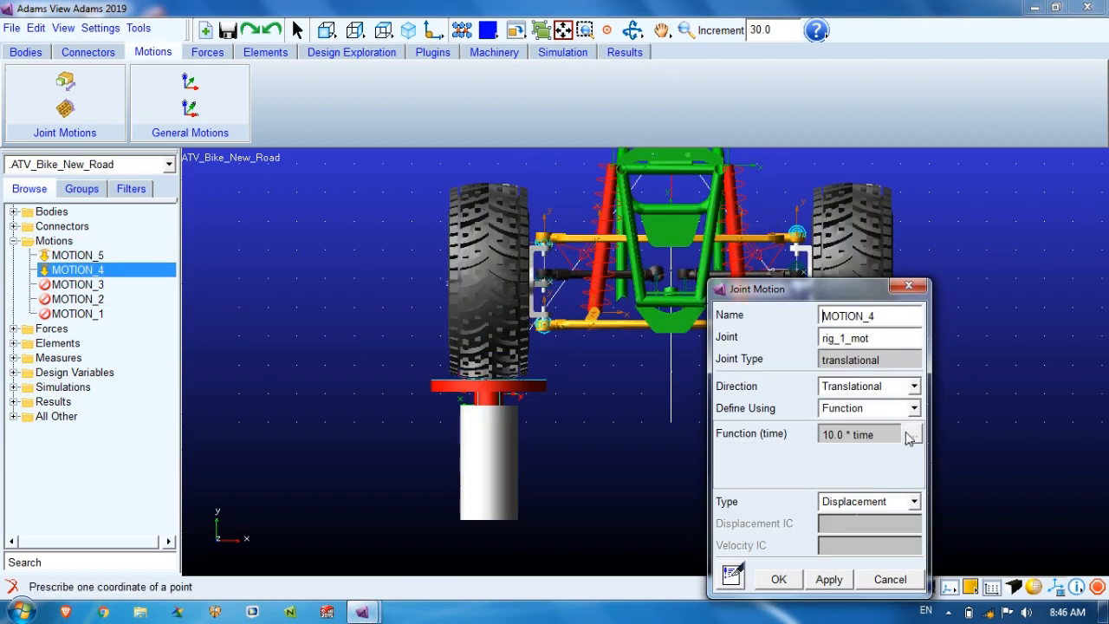
pyautogui.click(909, 436)
pyautogui.moveTo(462, 109); pyautogui.dragTo(336, 90)
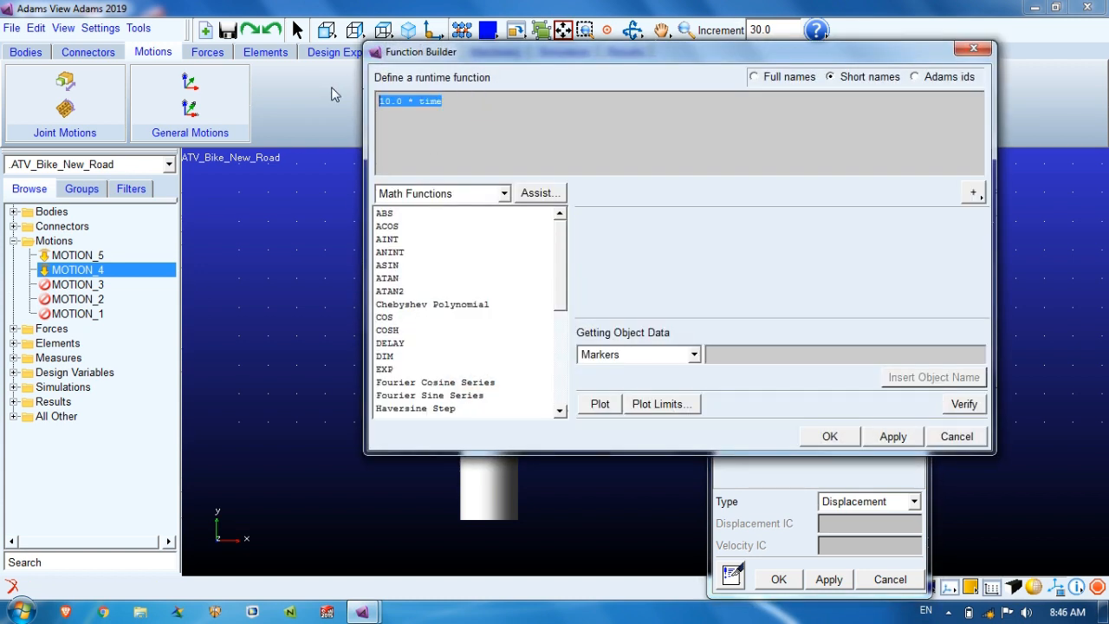
pyautogui.write('20')
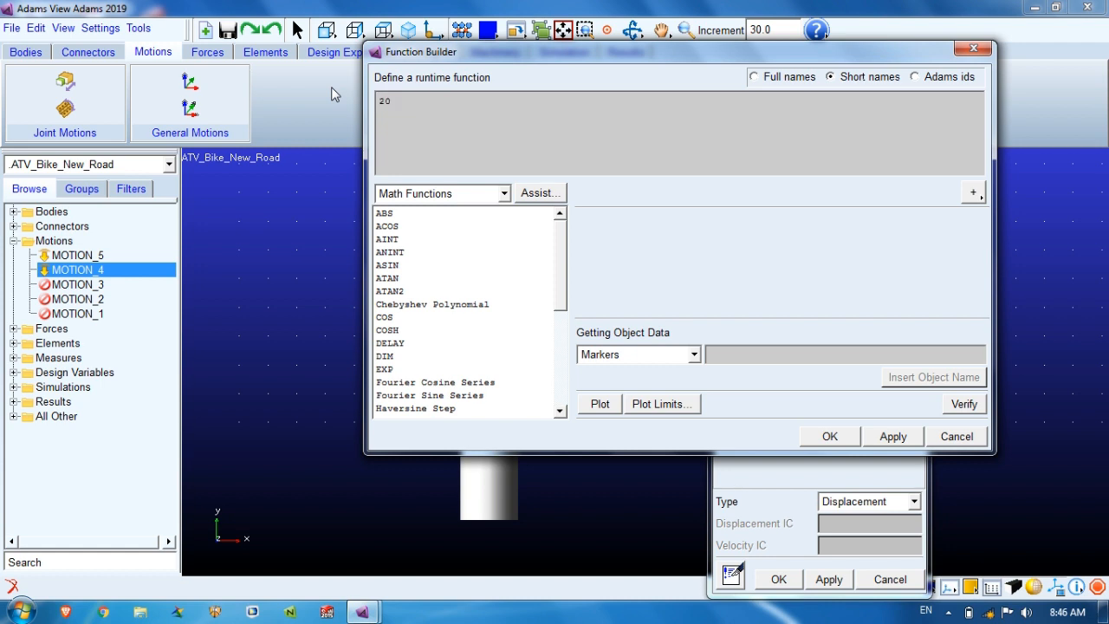
pyautogui.write('*sin(2*pi*2*time)')
pyautogui.moveTo(513, 103); pyautogui.dragTo(294, 86)
pyautogui.hotkey('ctrl', 'c')
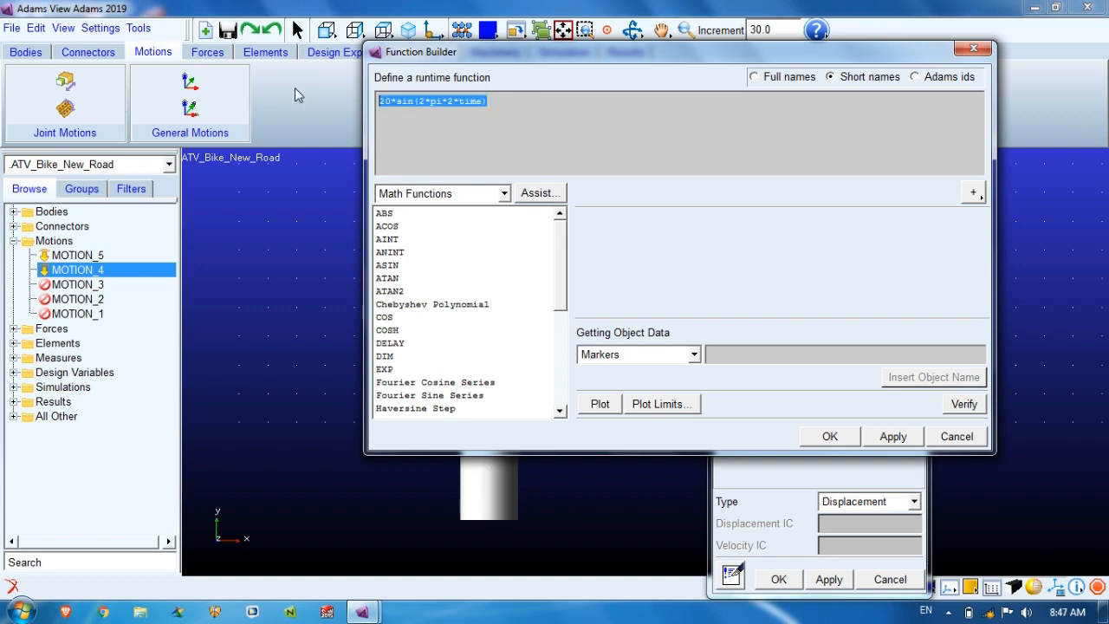
pyautogui.click(834, 436)
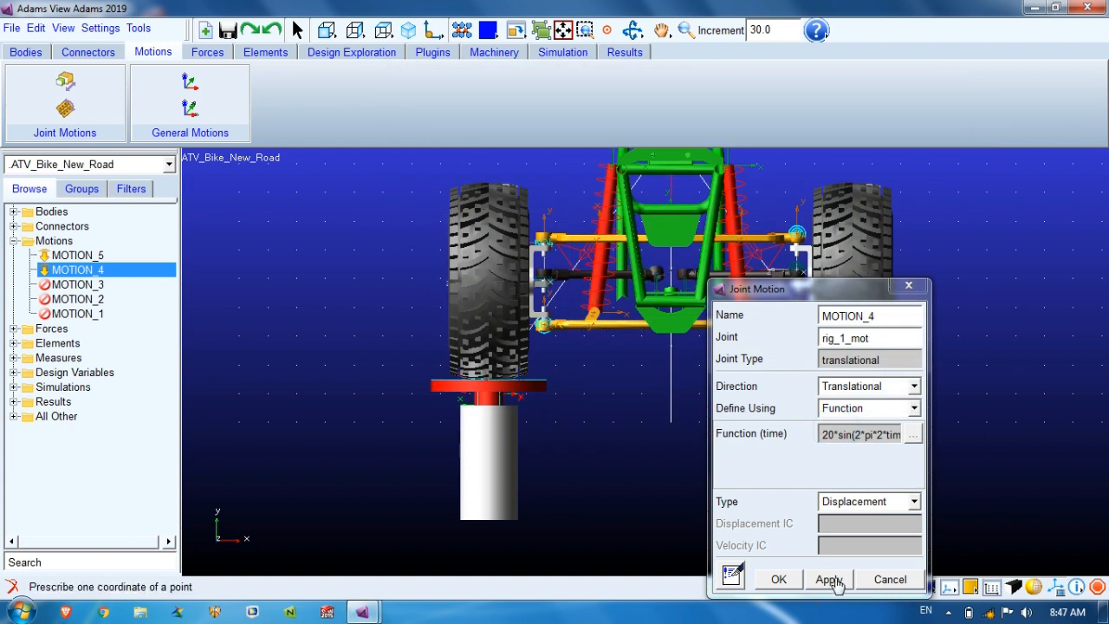
pyautogui.click(829, 581)
pyautogui.click(777, 581)
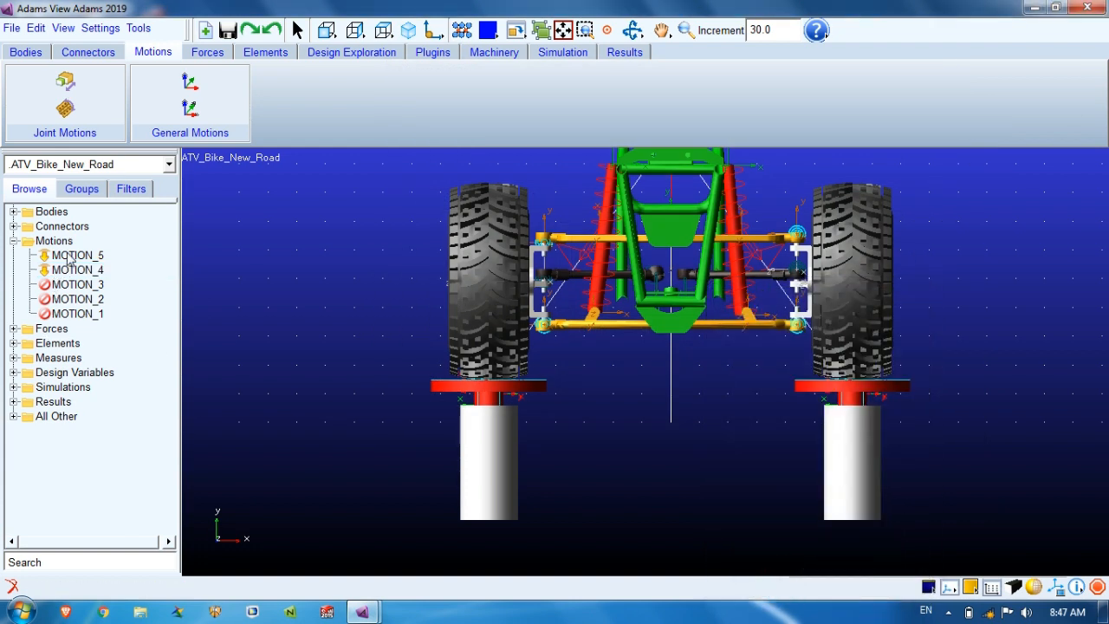
# Reuse the copied sine expression for MOTION_5 with a negative sign, giving the displacement function -20*sin(2*pi*2*time)
pyautogui.doubleClick(70, 255)
pyautogui.click(911, 436)
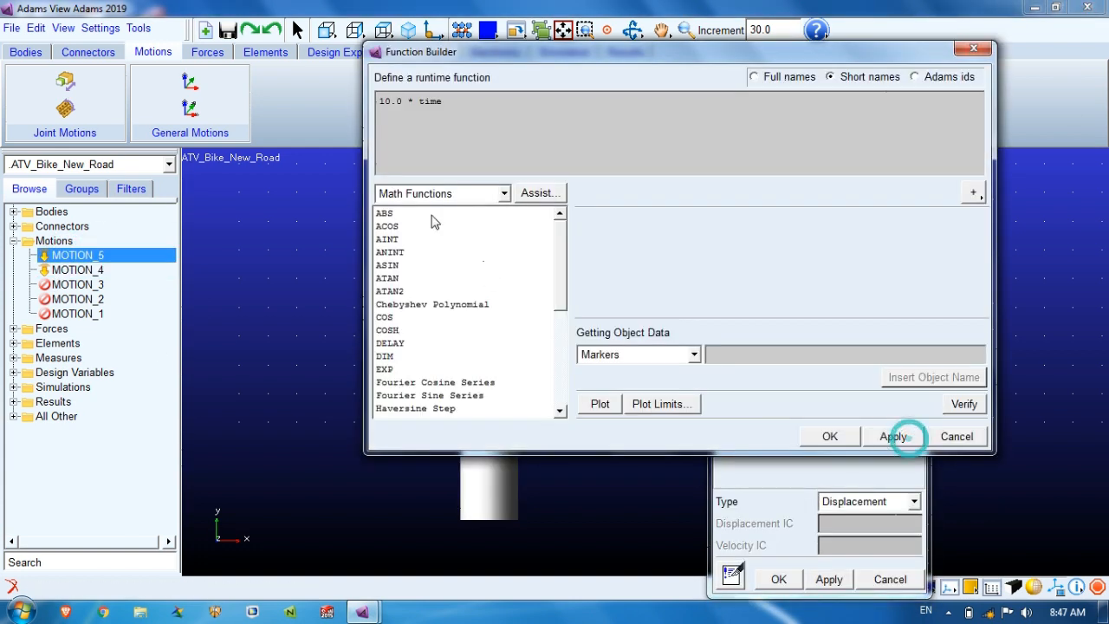
pyautogui.tripleClick(463, 105)
pyautogui.hotkey('ctrl', 'v')
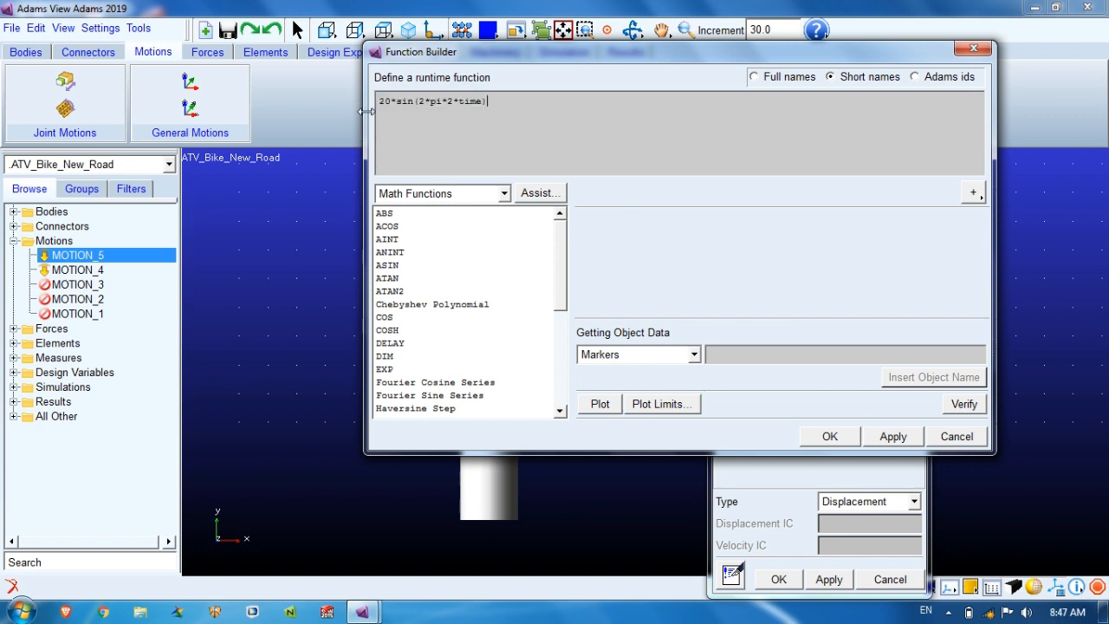
pyautogui.click(379, 102)
pyautogui.write('-')
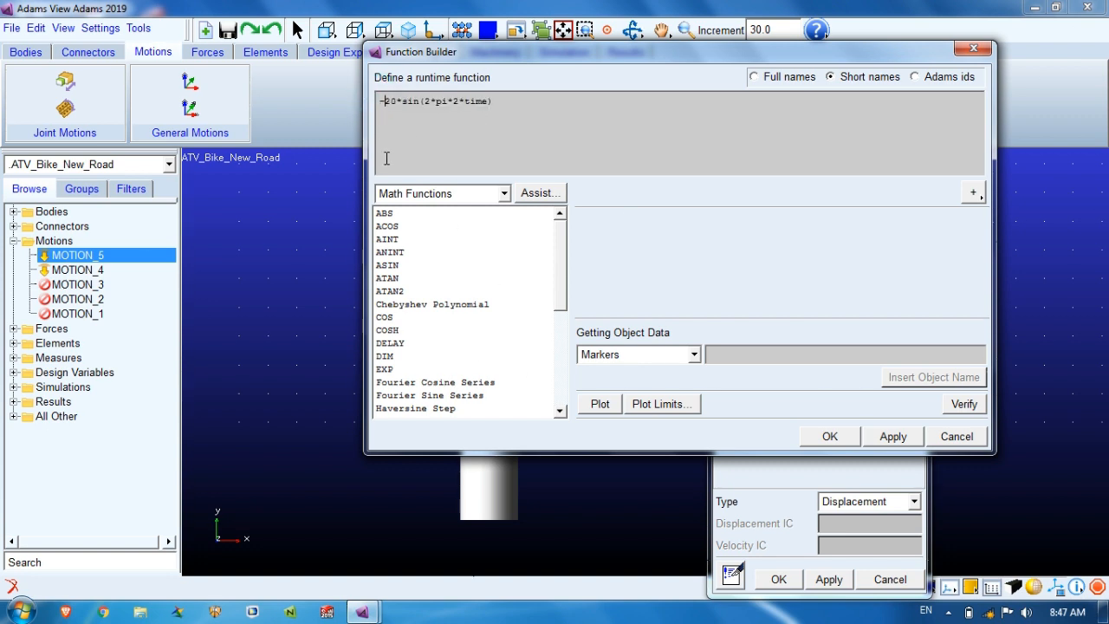
pyautogui.click(830, 435)
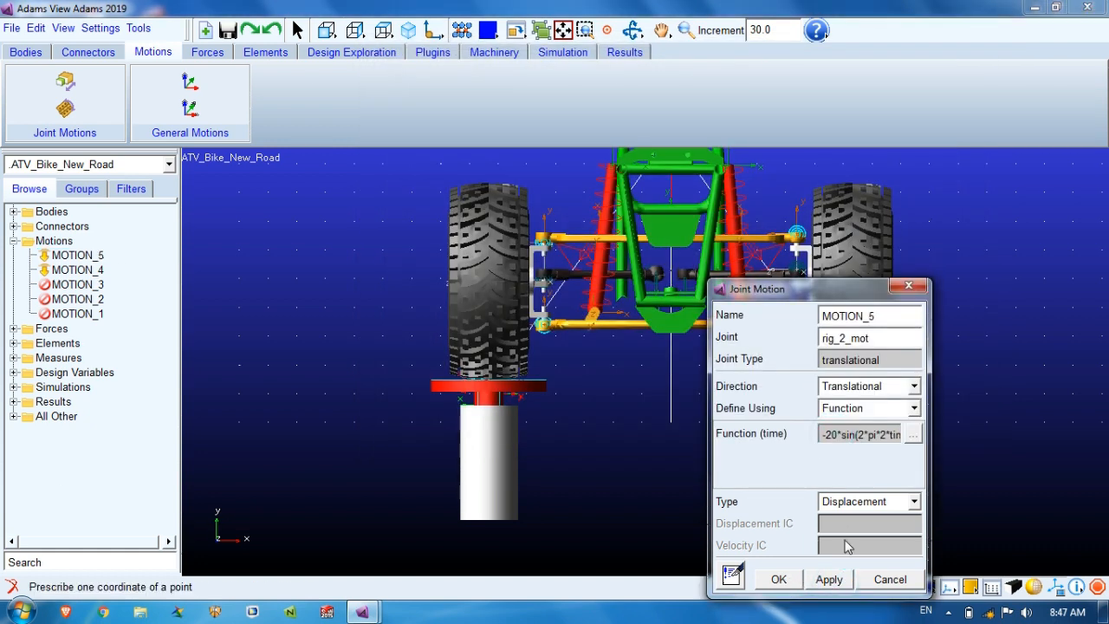
pyautogui.click(779, 579)
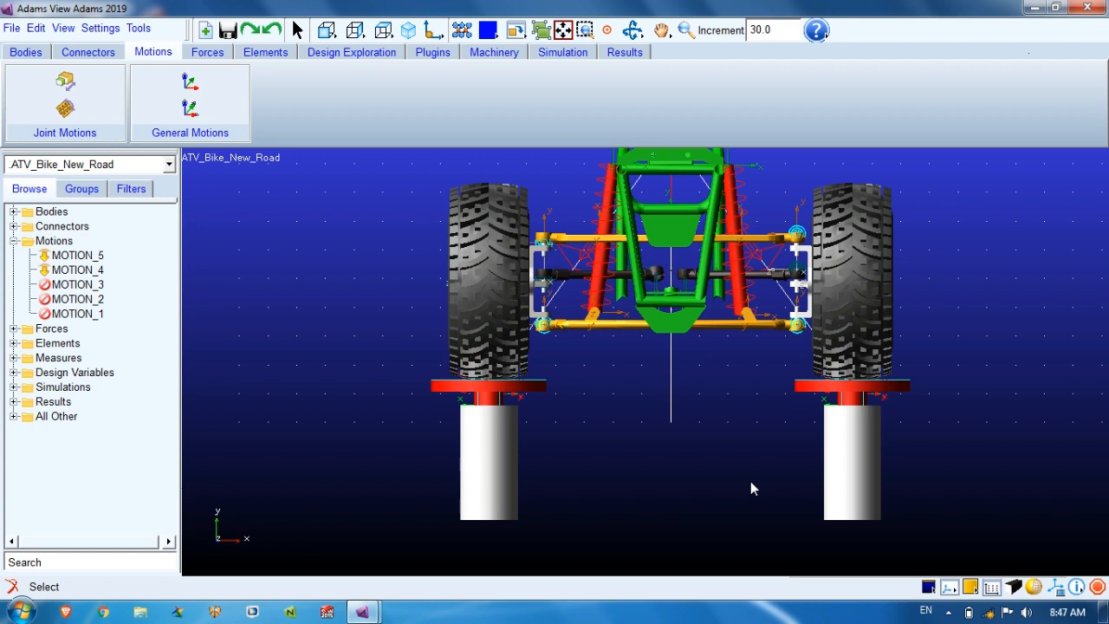
# Set up an interactive simulation with an end time of 1 and a step size of 0.01
pyautogui.press('z')
pyautogui.moveTo(784, 460); pyautogui.dragTo(674, 450)
pyautogui.press('t')
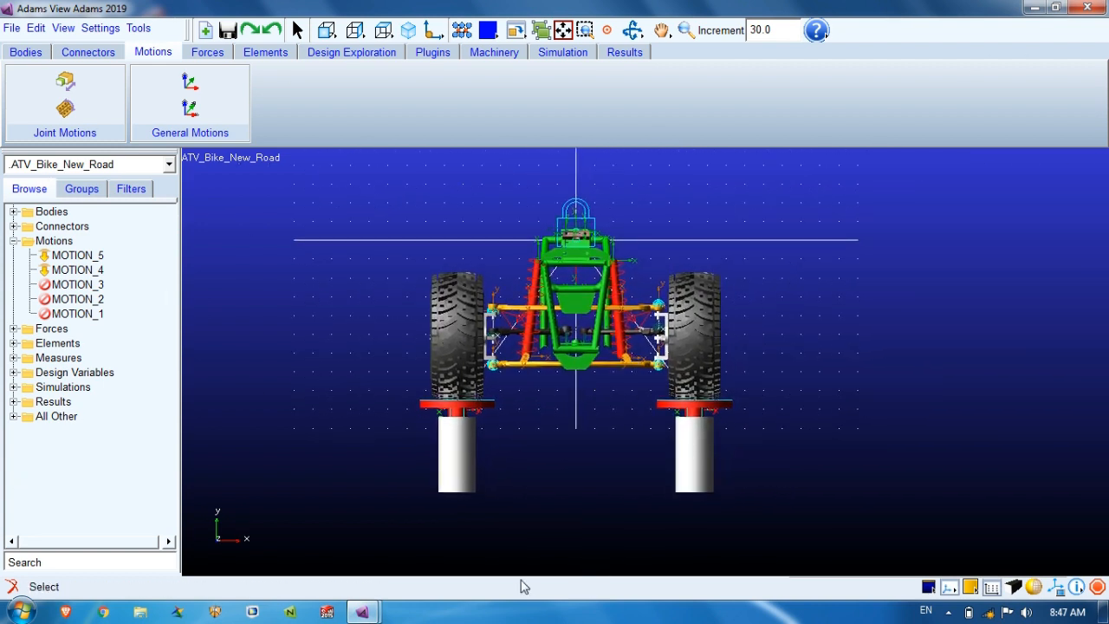
pyautogui.click(557, 55)
pyautogui.click(182, 83)
pyautogui.moveTo(815, 26); pyautogui.dragTo(113, 87)
pyautogui.doubleClick(210, 142)
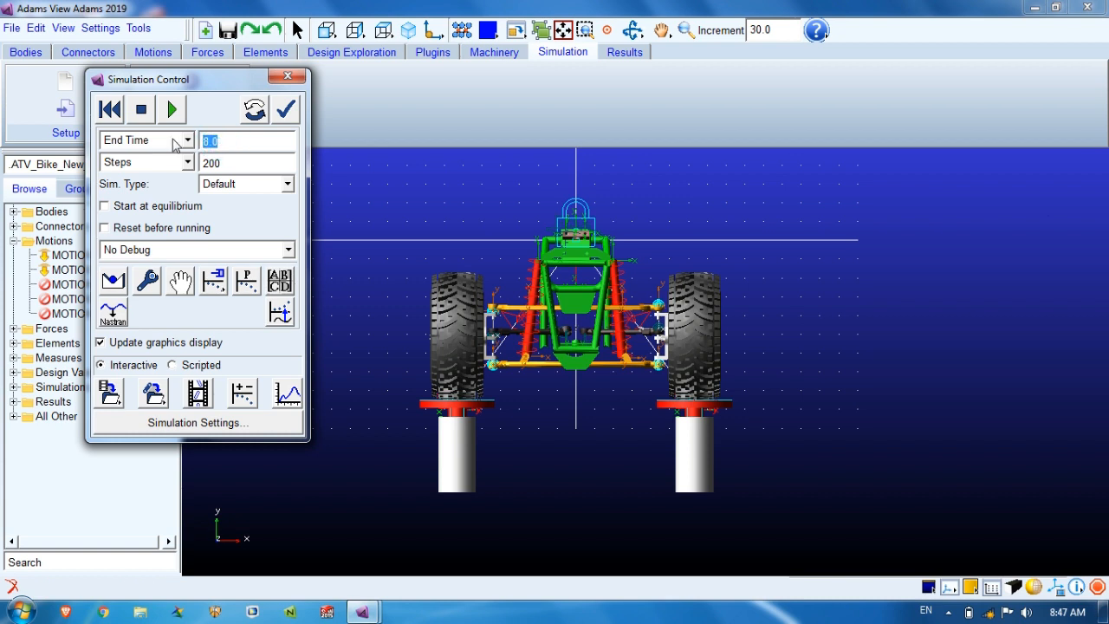
pyautogui.click(164, 162)
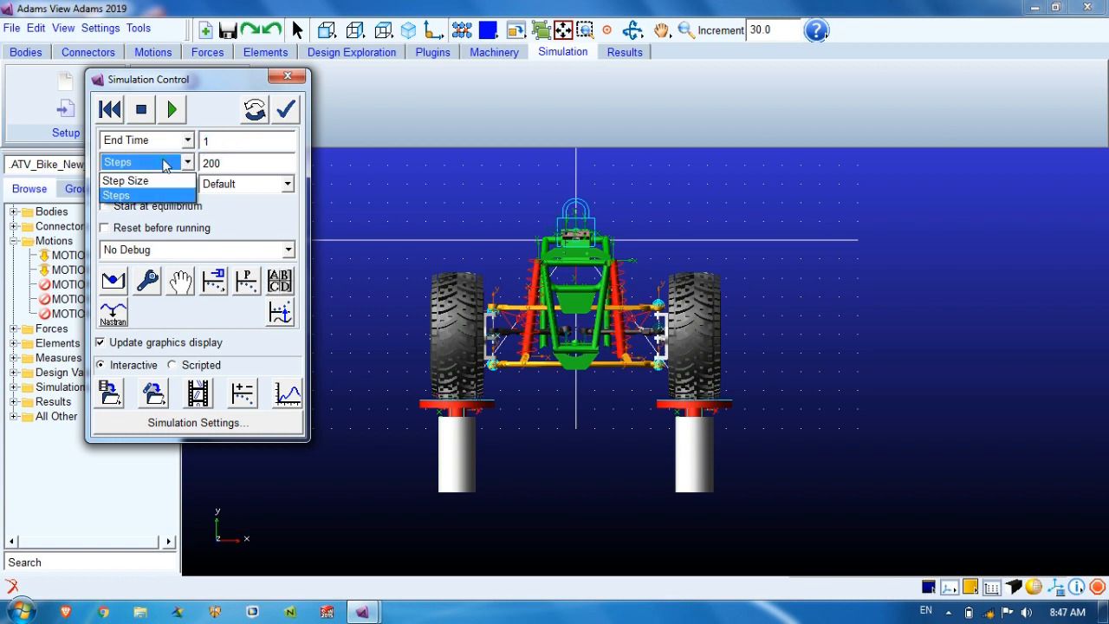
pyautogui.click(138, 179)
pyautogui.doubleClick(214, 164)
pyautogui.write('0.01')
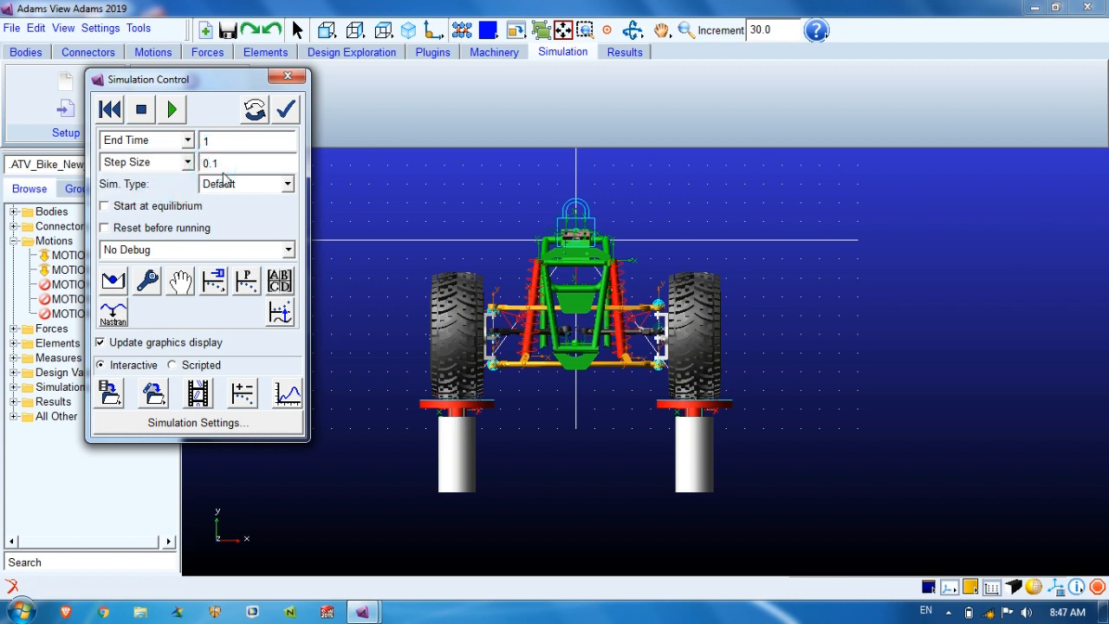
# Set the simulation type to Dynamic, run the simulation and dismiss the message window
pyautogui.click(221, 183)
pyautogui.click(221, 217)
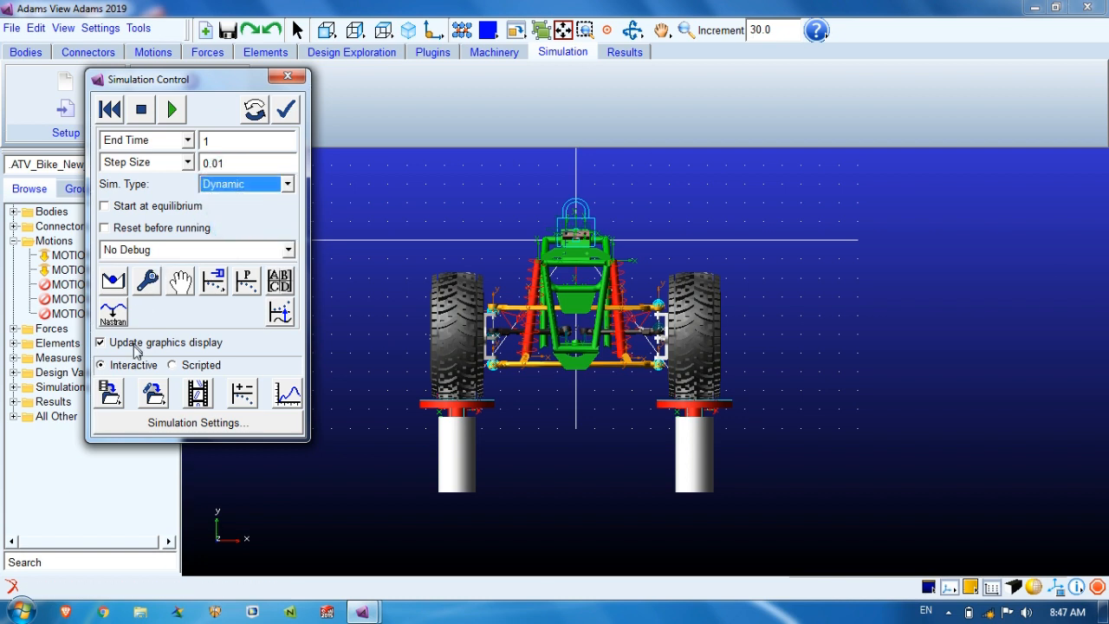
pyautogui.click(173, 109)
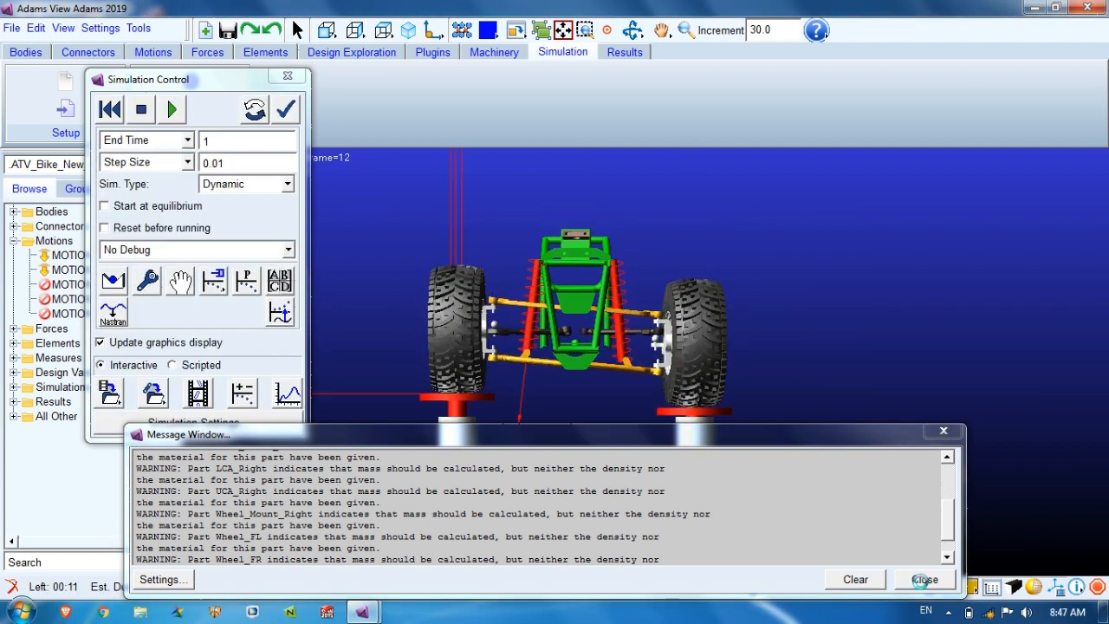
pyautogui.click(924, 579)
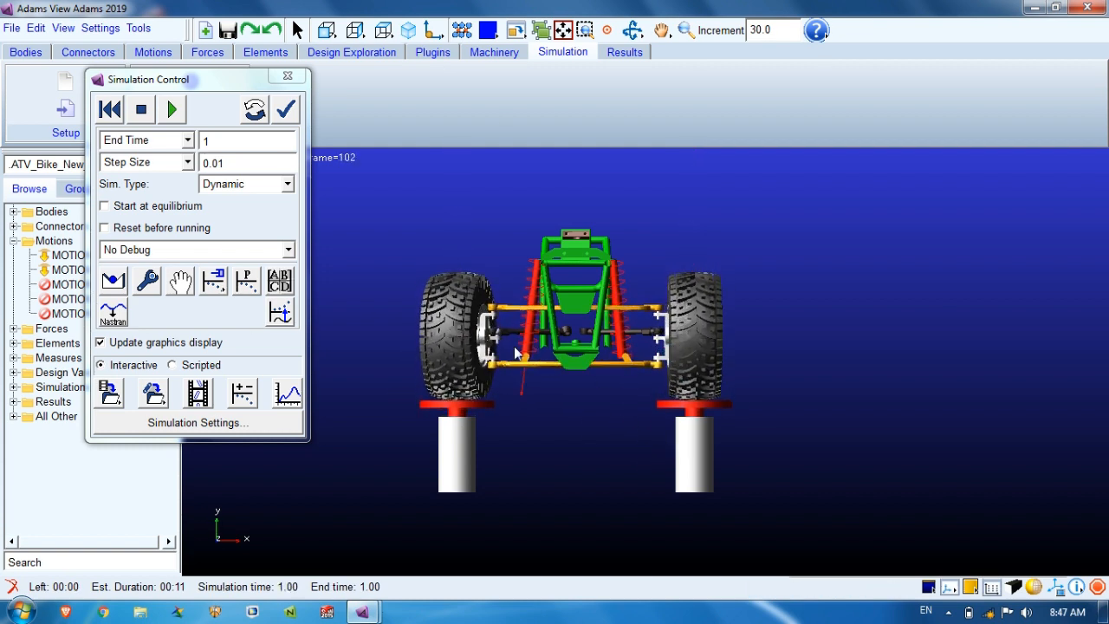
# Examine the tie rods, lower frame and wheels up close and from an angled view after the simulation
pyautogui.press('r')
pyautogui.moveTo(511, 353)
pyautogui.mouseDown()
pyautogui.moveTo(416, 360)
pyautogui.moveTo(726, 338)
pyautogui.moveTo(501, 363)
pyautogui.mouseUp()
pyautogui.press('w')
pyautogui.moveTo(612, 282); pyautogui.dragTo(779, 350)
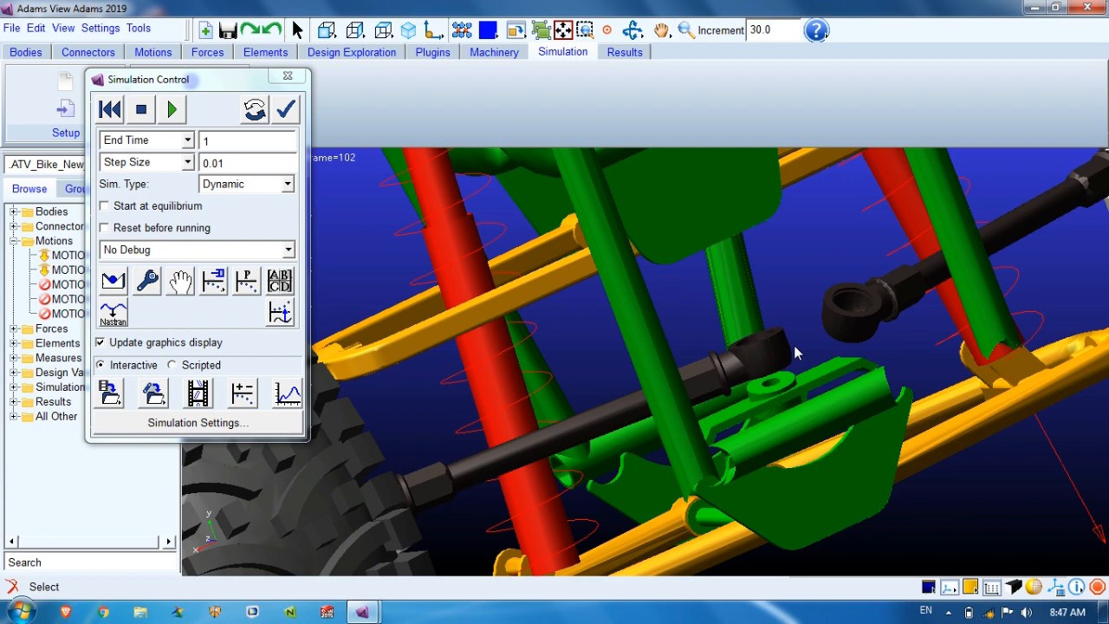
pyautogui.press('z')
pyautogui.moveTo(818, 317); pyautogui.dragTo(800, 361)
pyautogui.press('r')
pyautogui.moveTo(683, 343); pyautogui.dragTo(819, 317)
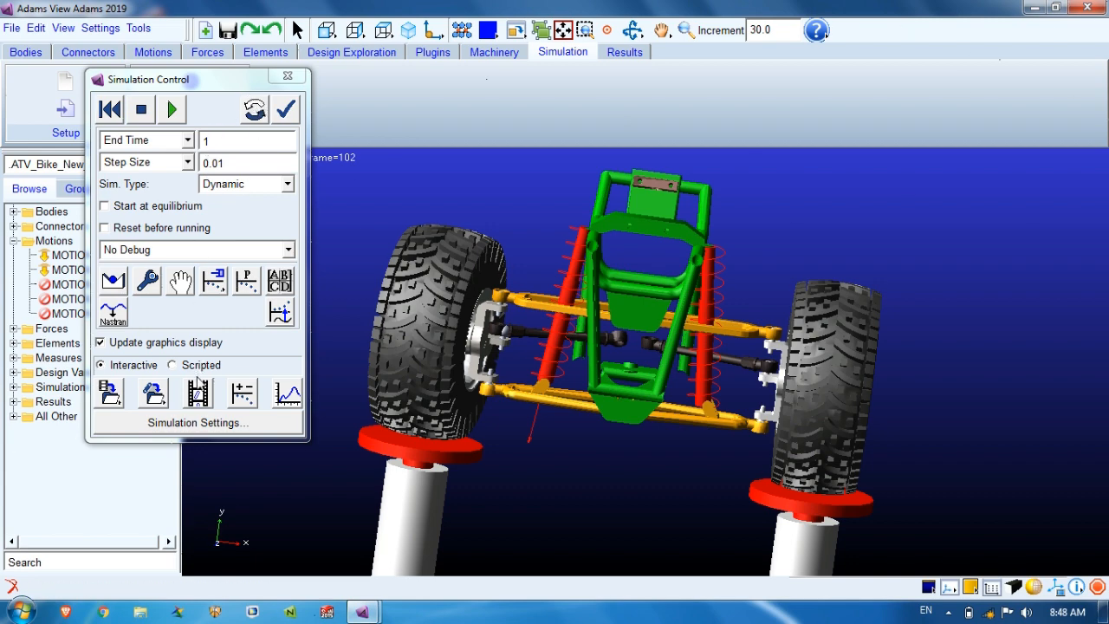
# Replay the Last_Run animation, view it from the front, and close the animation controls
pyautogui.click(198, 393)
pyautogui.click(147, 69)
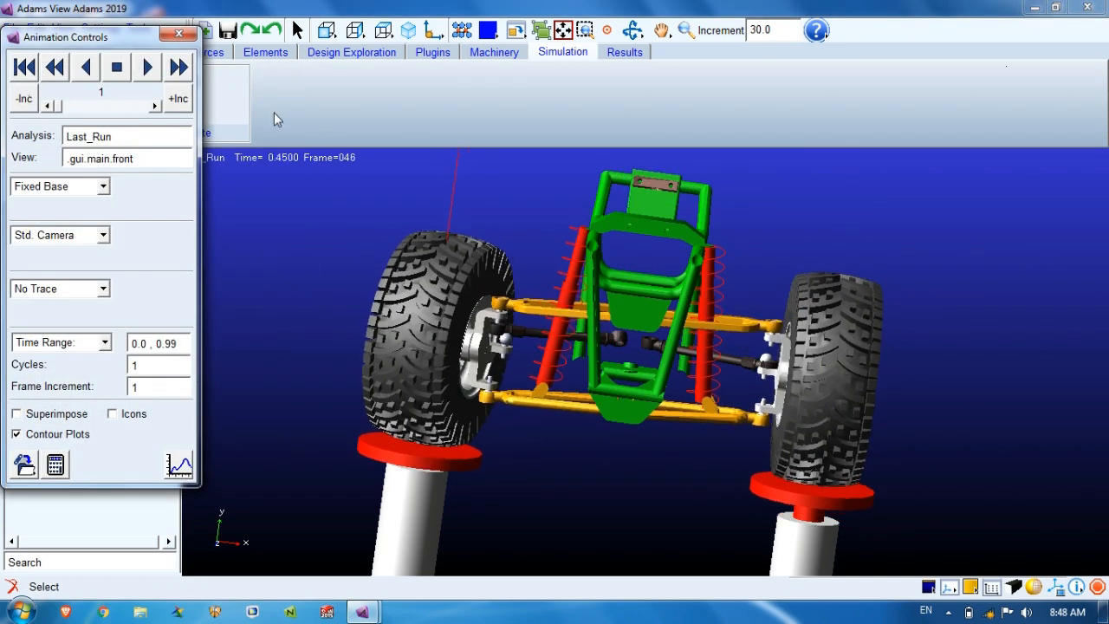
pyautogui.click(325, 33)
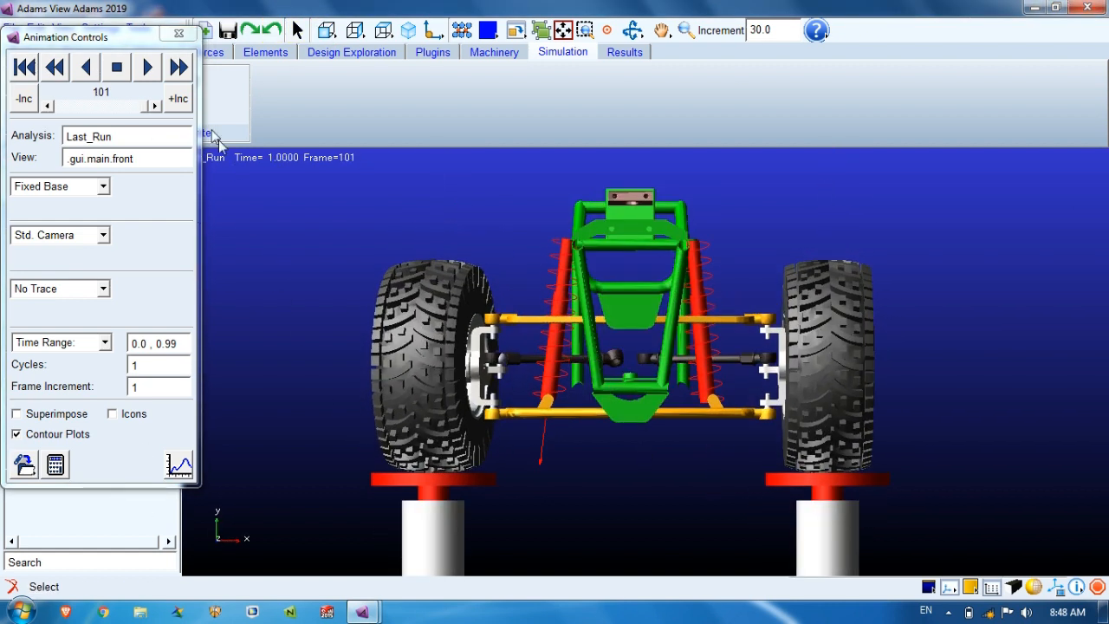
pyautogui.click(178, 32)
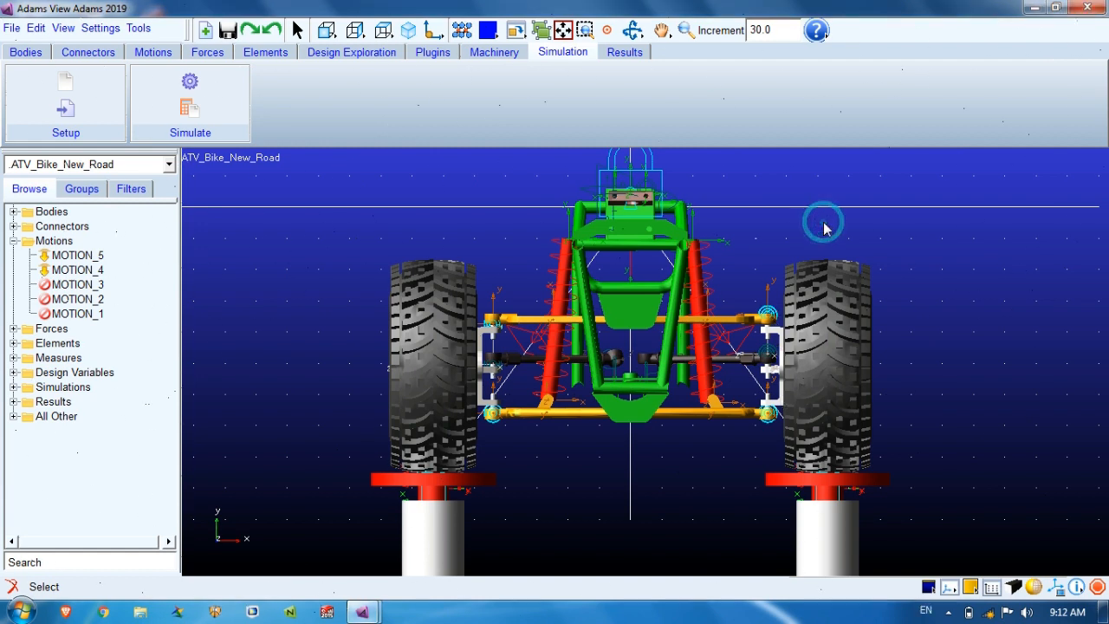
# Inspect the inner tie rod ends and set the hidden Handle body to be shown
pyautogui.press('r')
pyautogui.moveTo(886, 213); pyautogui.dragTo(462, 248)
pyautogui.press('w')
pyautogui.moveTo(476, 336); pyautogui.dragTo(769, 435)
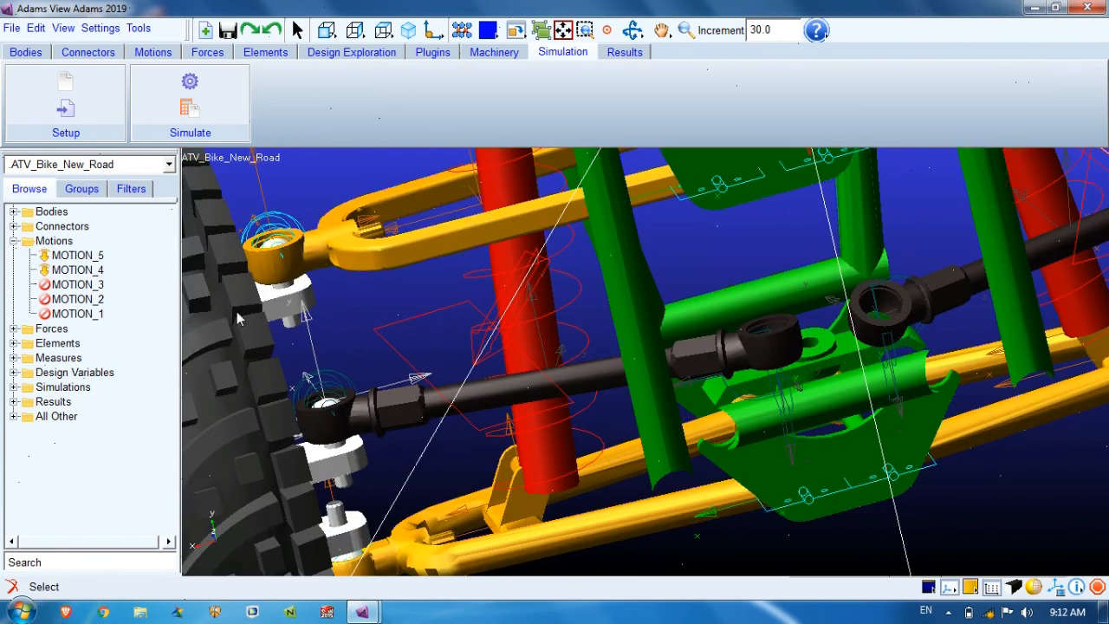
pyautogui.click(14, 211)
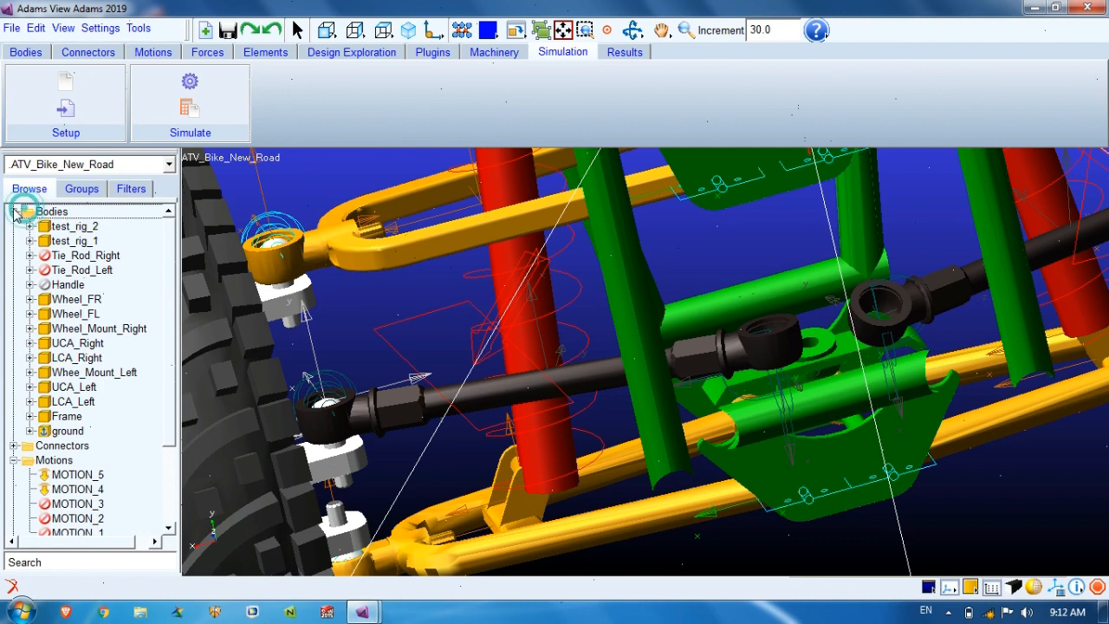
pyautogui.click(67, 285)
pyautogui.rightClick(78, 286)
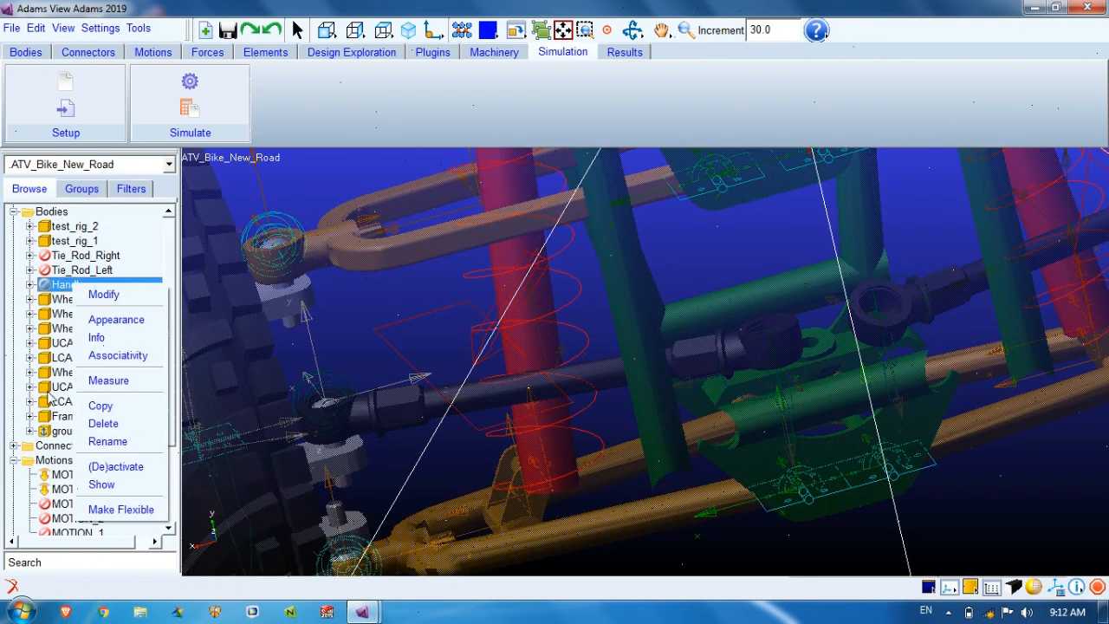
pyautogui.click(102, 487)
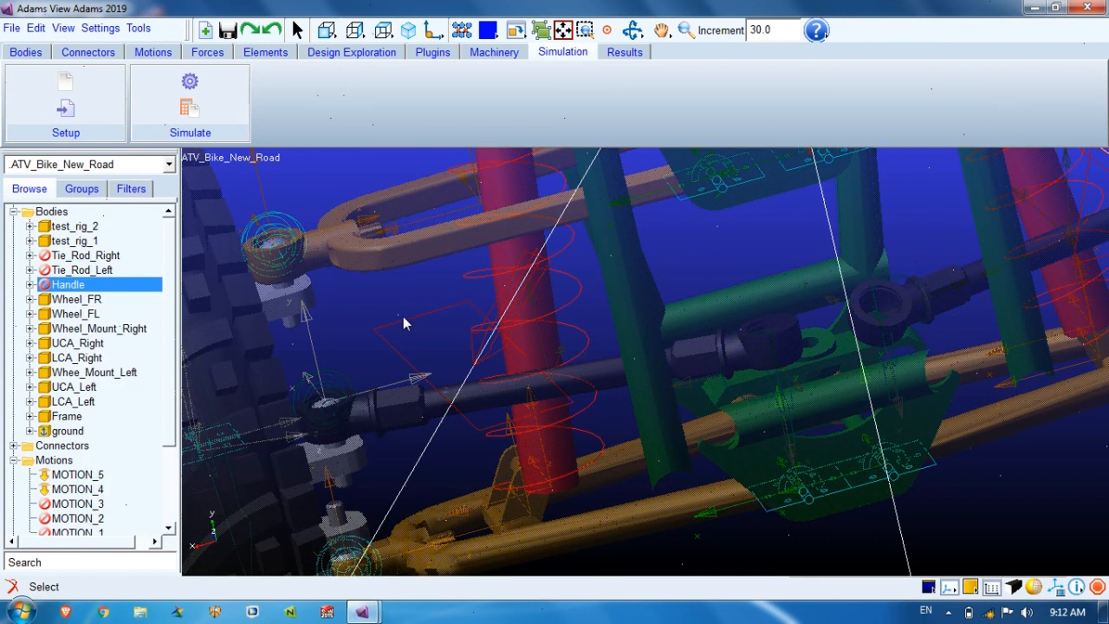
# Turn on visibility for all solids and markers contained in the Handle body
pyautogui.click(29, 285)
pyautogui.click(80, 296)
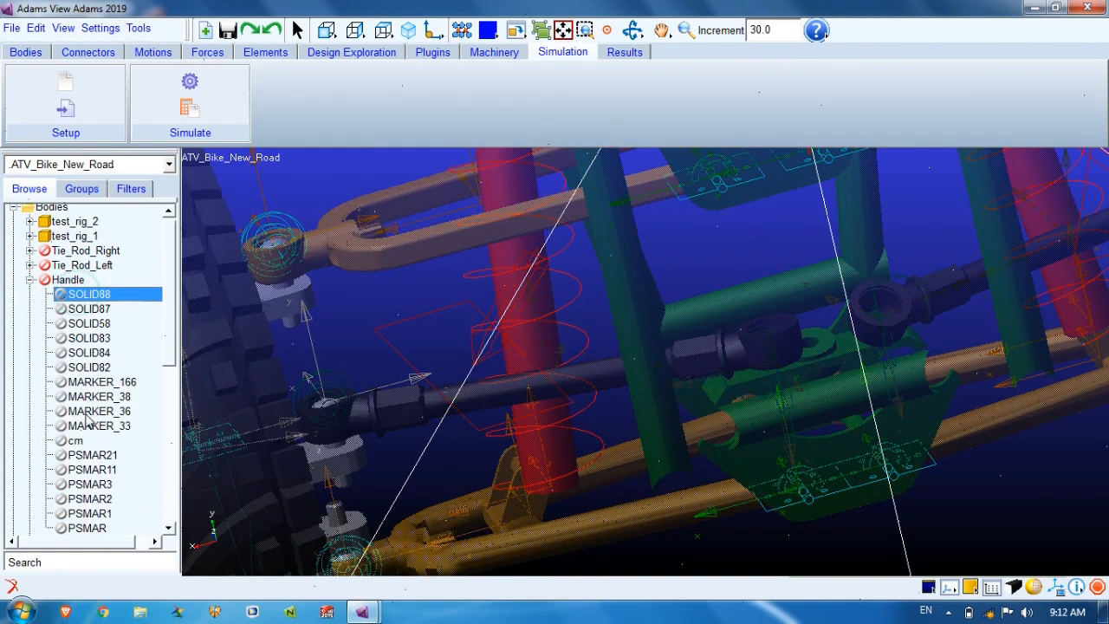
pyautogui.scroll(-2, 91, 433)
pyautogui.keyDown('shift'); pyautogui.click(87, 431); pyautogui.keyUp('shift')
pyautogui.rightClick(89, 431)
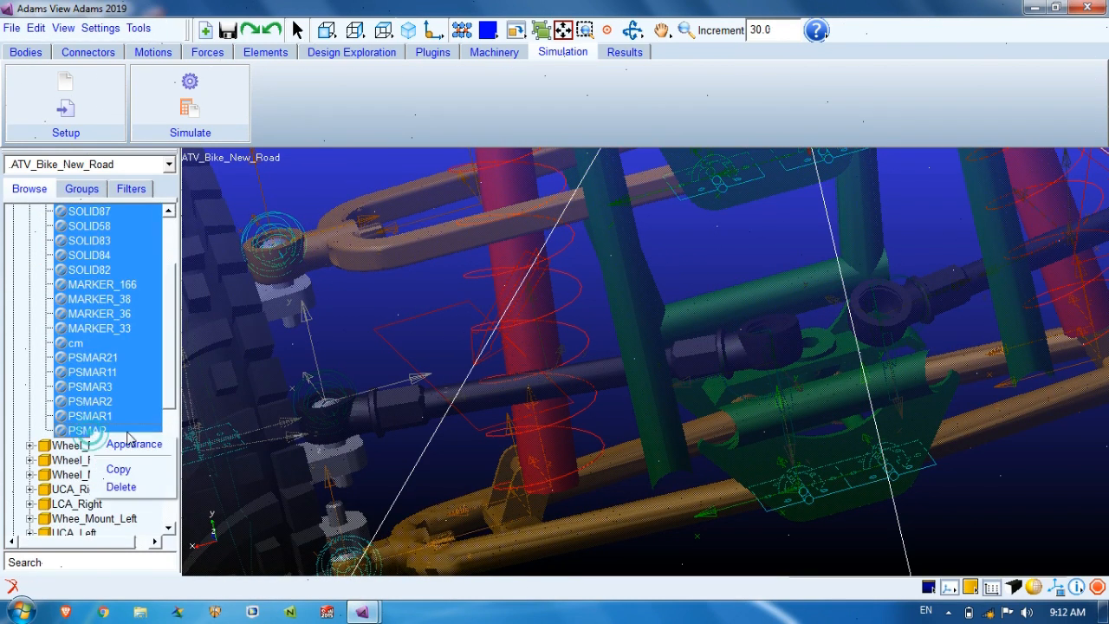
pyautogui.click(138, 444)
pyautogui.click(715, 215)
pyautogui.click(659, 400)
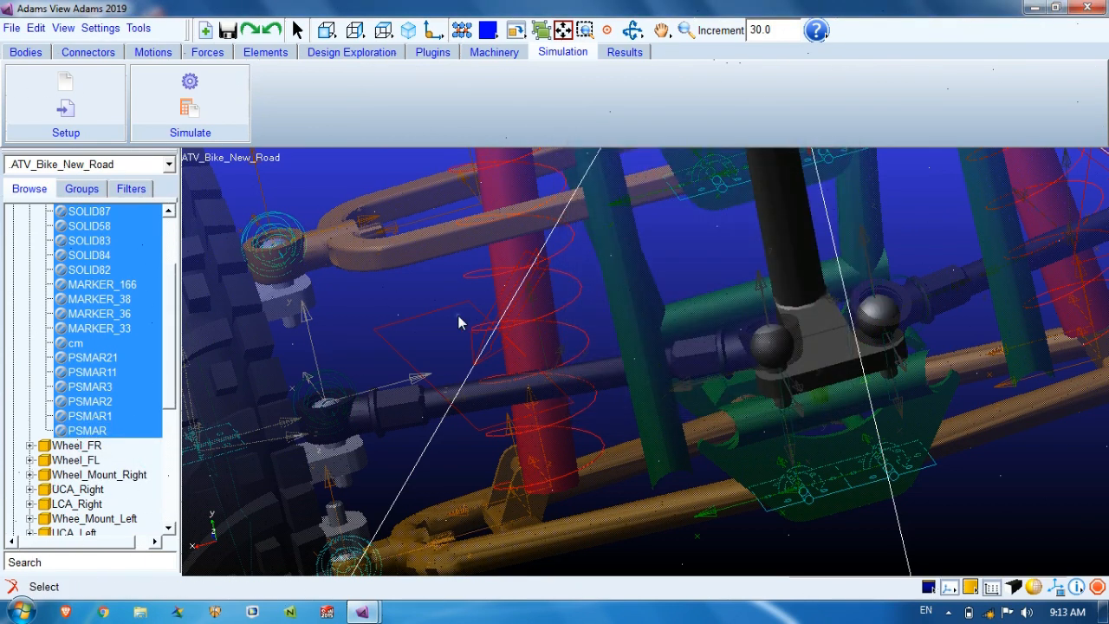
# Hide the Tie_Rod_Left part to expose the ball joint at the base of the handle
pyautogui.press('r')
pyautogui.moveTo(807, 351); pyautogui.dragTo(854, 463)
pyautogui.press('t')
pyautogui.moveTo(849, 376); pyautogui.dragTo(476, 432)
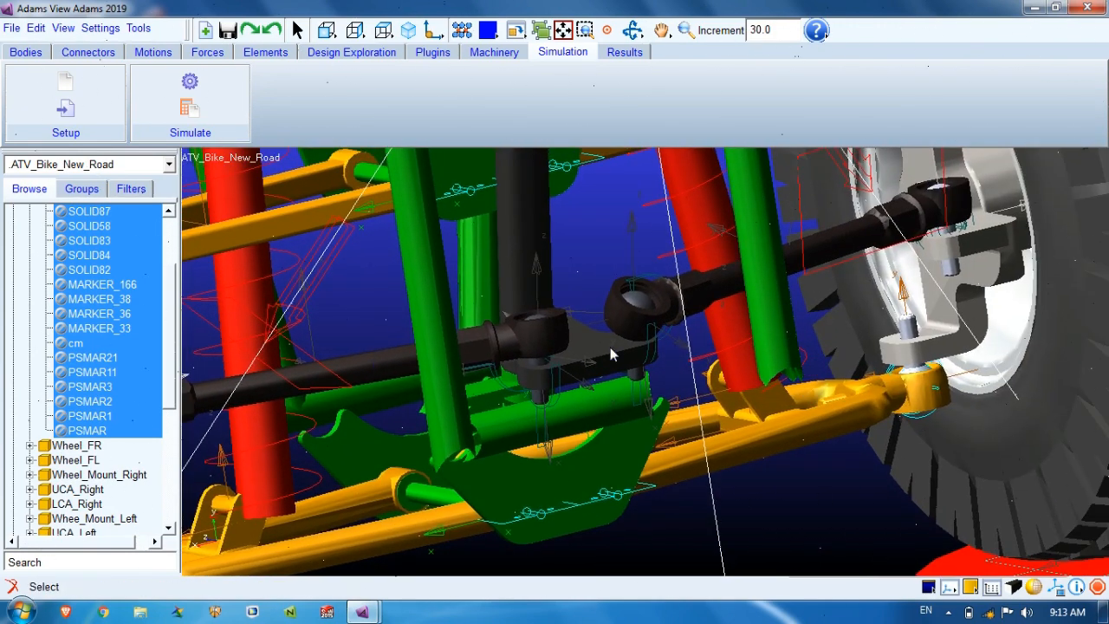
pyautogui.rightClick(365, 355)
pyautogui.moveTo(425, 367)
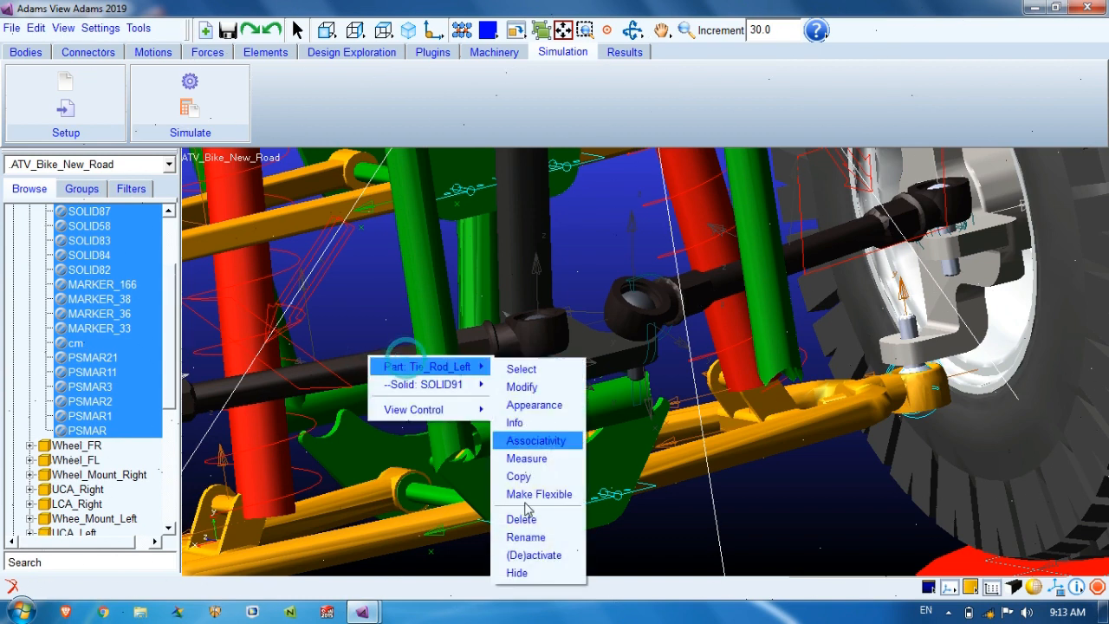
pyautogui.click(516, 573)
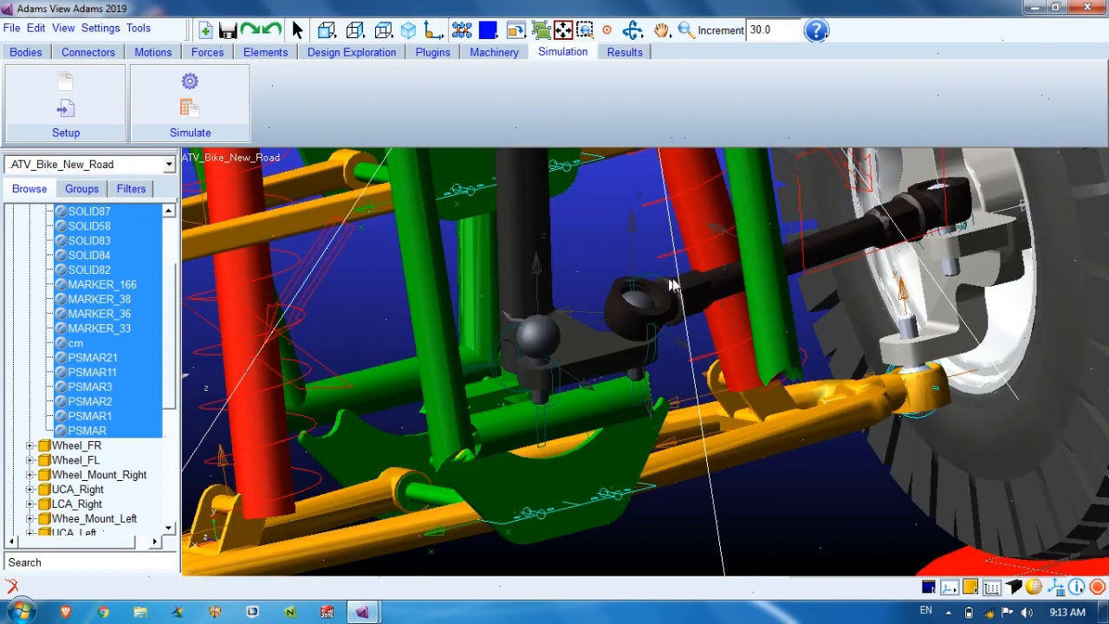
# Hide the Tie_Rod_Right part to expose both ball joints at the base of the handle
pyautogui.rightClick(682, 290)
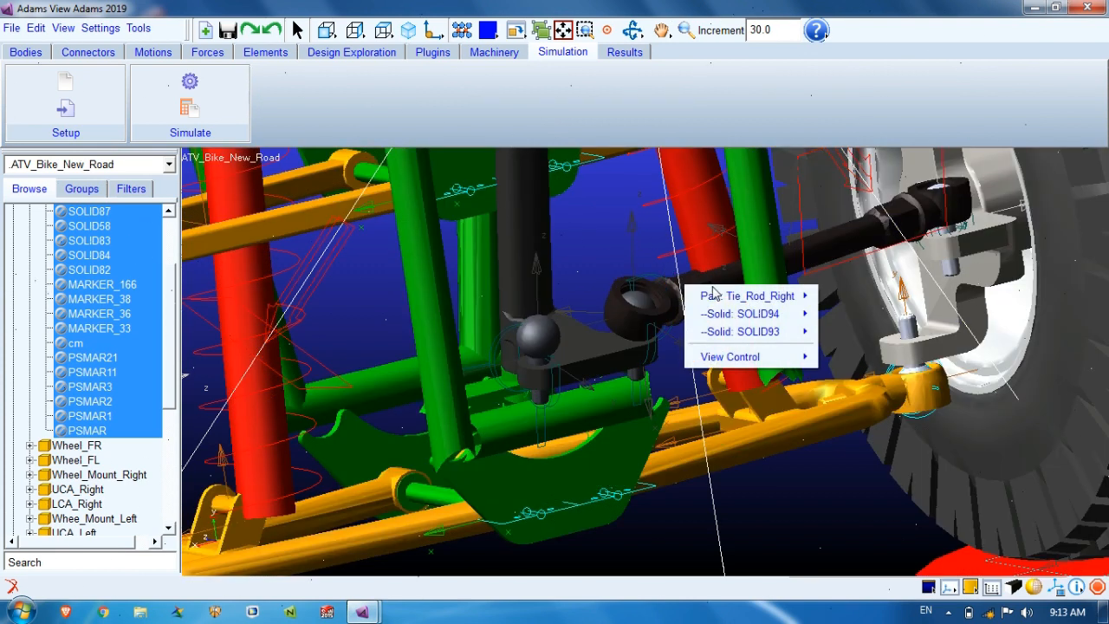
pyautogui.moveTo(700, 293)
pyautogui.click(840, 503)
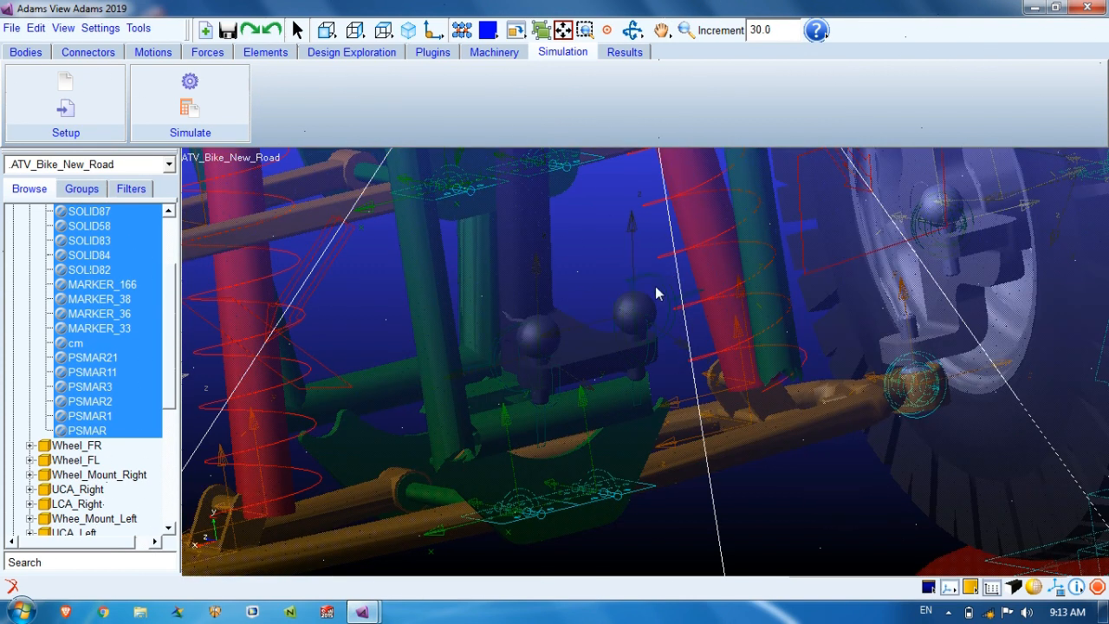
pyautogui.click(603, 214)
pyautogui.press('w')
pyautogui.moveTo(492, 251); pyautogui.dragTo(678, 397)
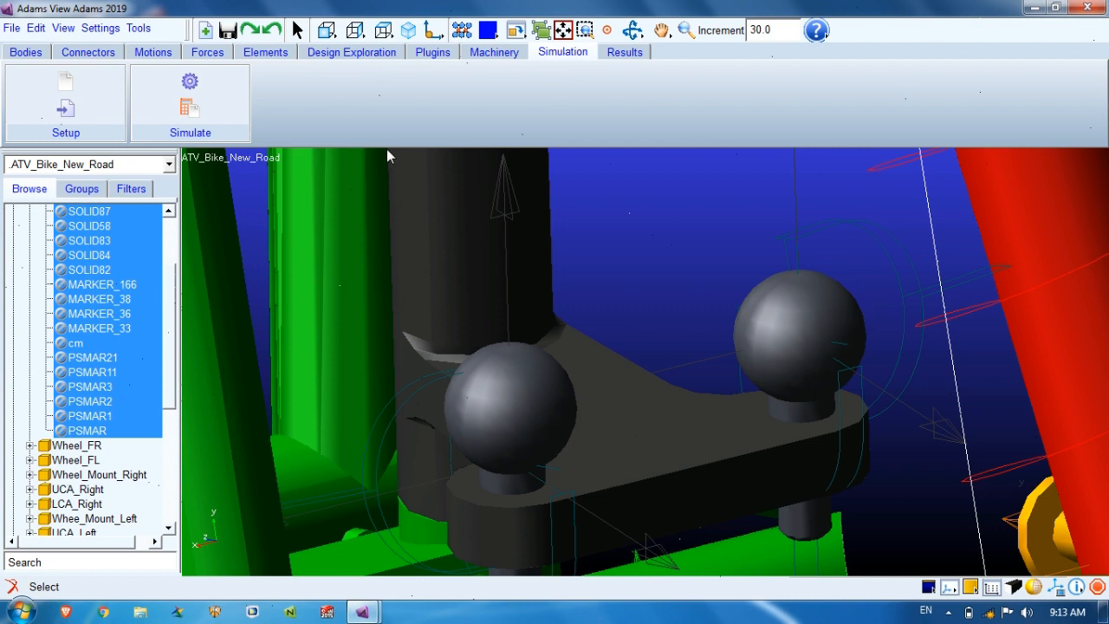
# Bring up the body creation tools and collapse the Handle body's contents in the model tree
pyautogui.click(12, 55)
pyautogui.scroll(3, 173, 290)
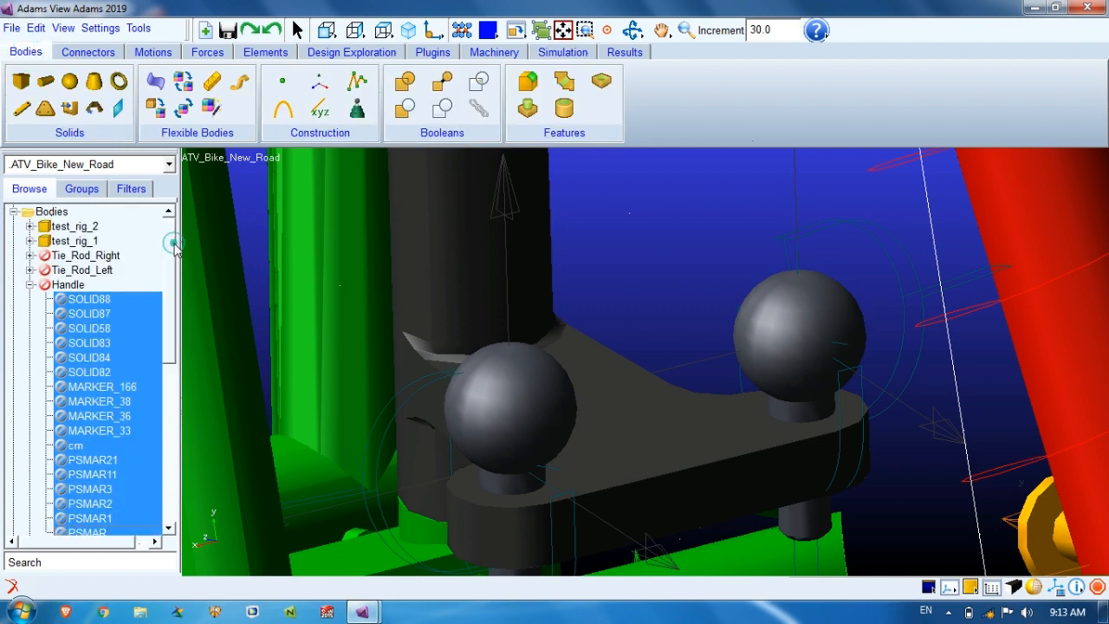
pyautogui.click(30, 284)
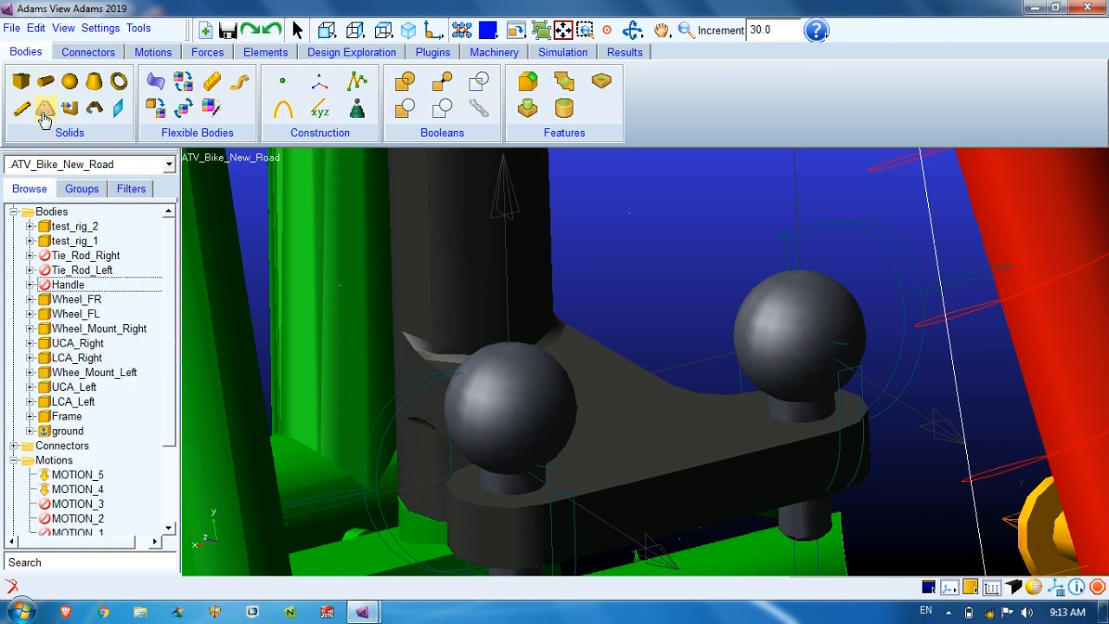
pyautogui.click(45, 81)
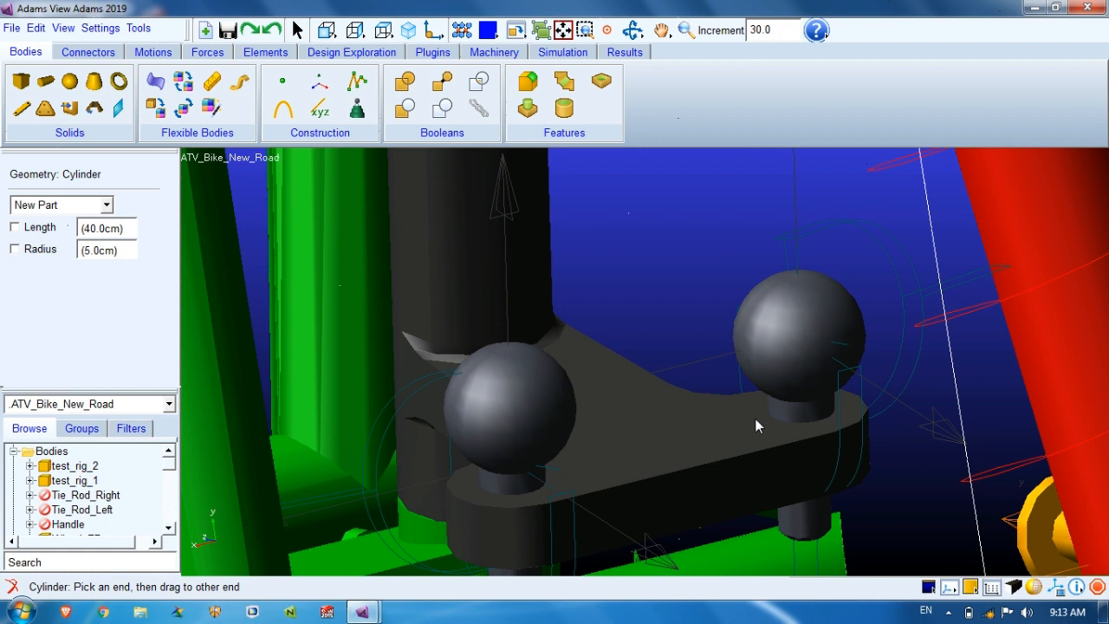
pyautogui.rightClick(506, 413)
pyautogui.click(830, 97)
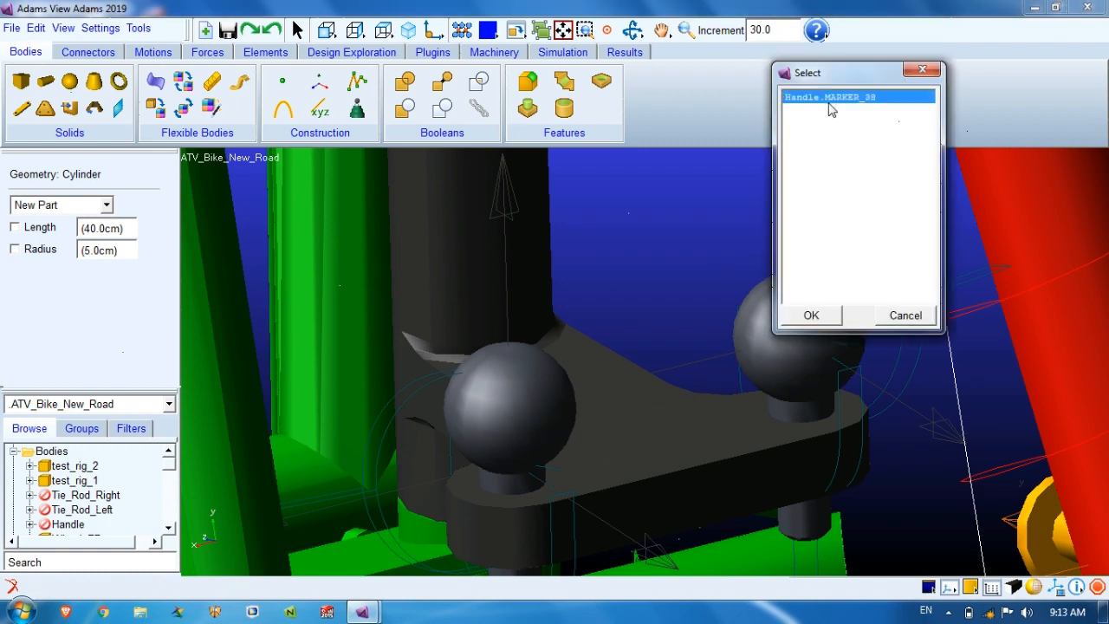
pyautogui.click(811, 315)
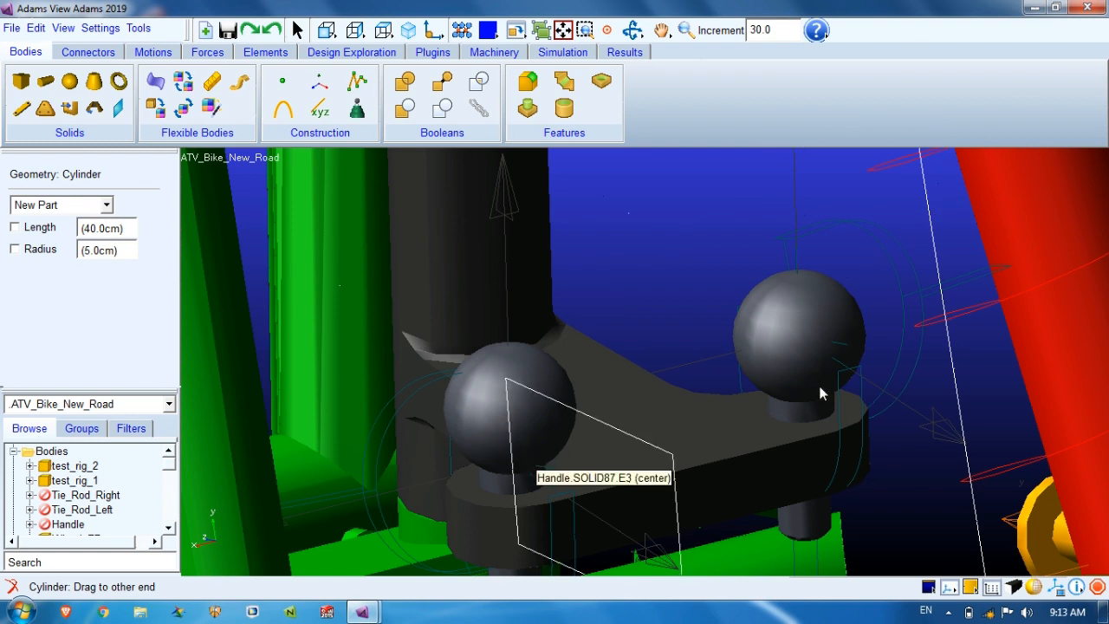
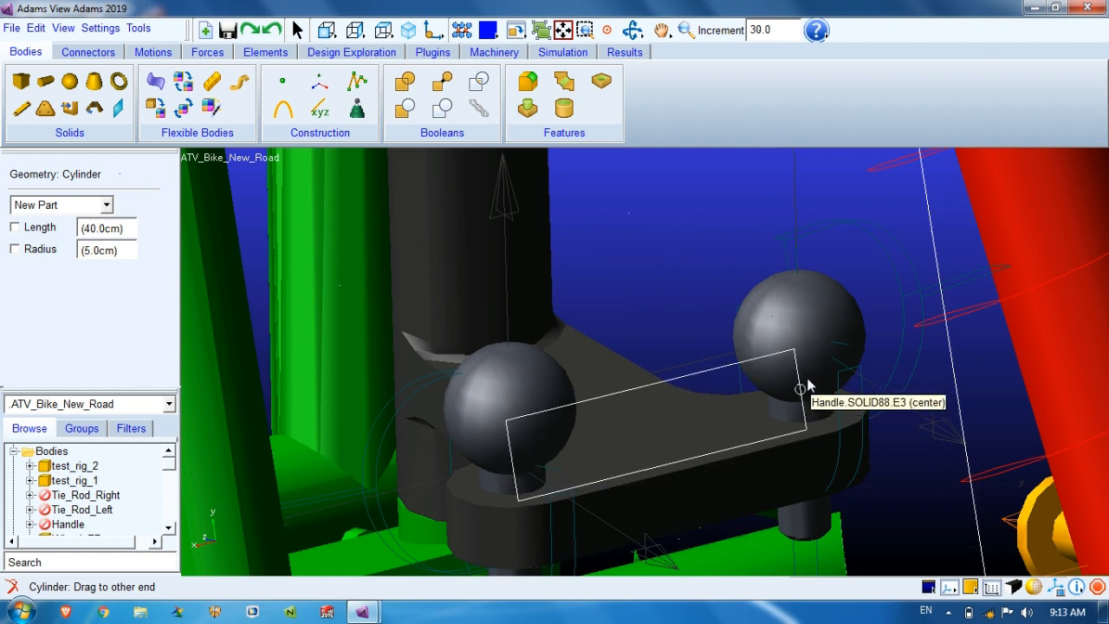
pyautogui.rightClick(807, 385)
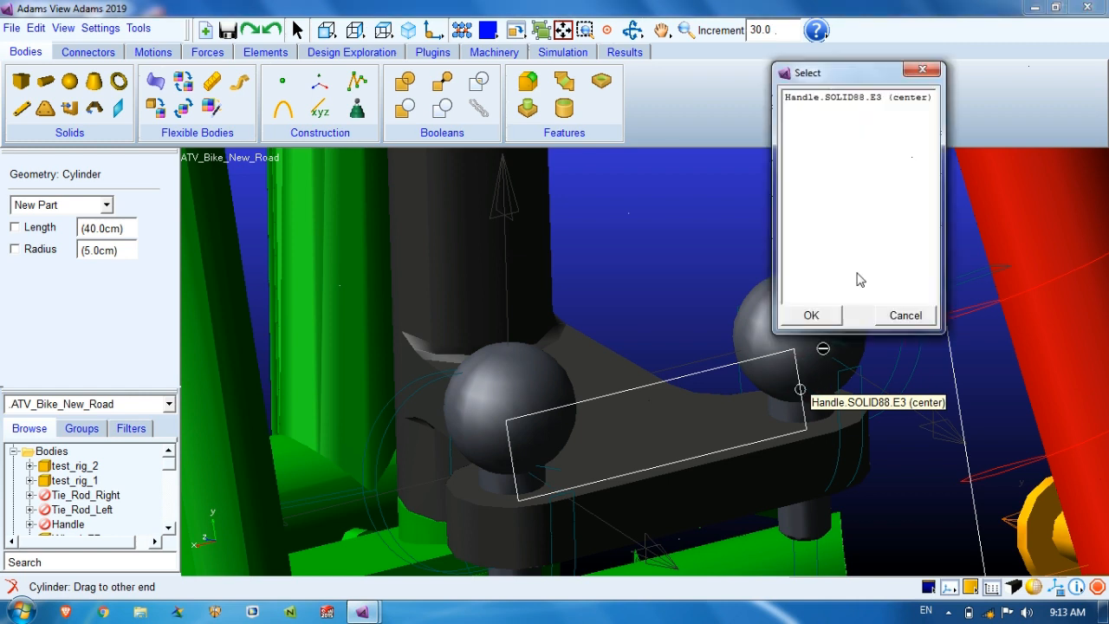
pyautogui.click(897, 317)
pyautogui.press('Escape')
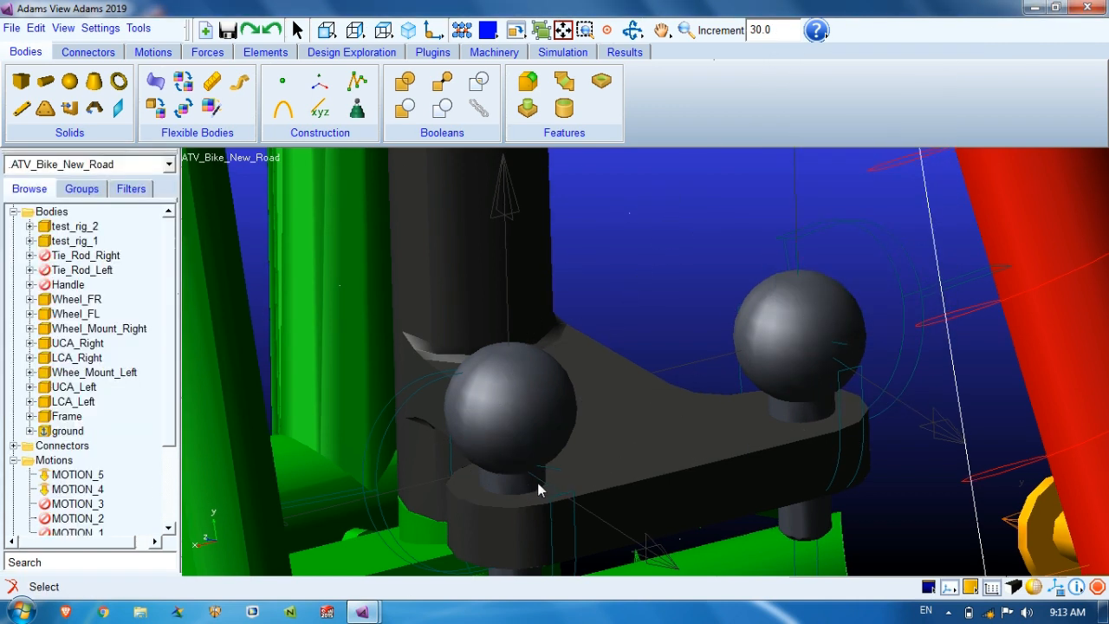
# Create a cylinder as a new part from the centre Handle.SOLID87.E3 to the centre Handle.SOLID88.E3, between the two ball joints
pyautogui.click(49, 84)
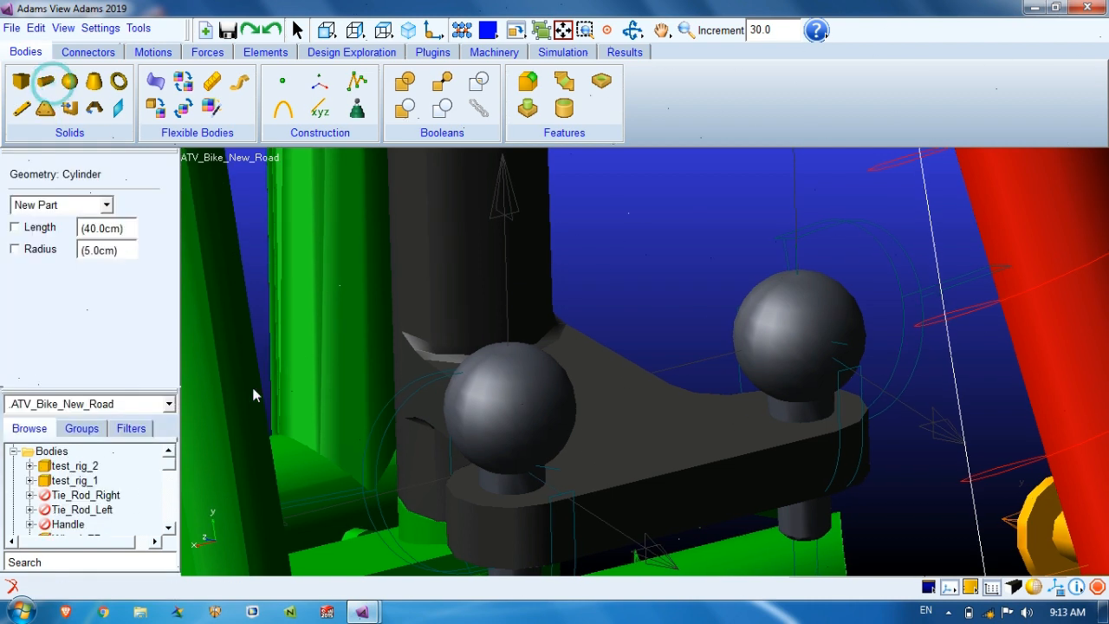
pyautogui.rightClick(513, 478)
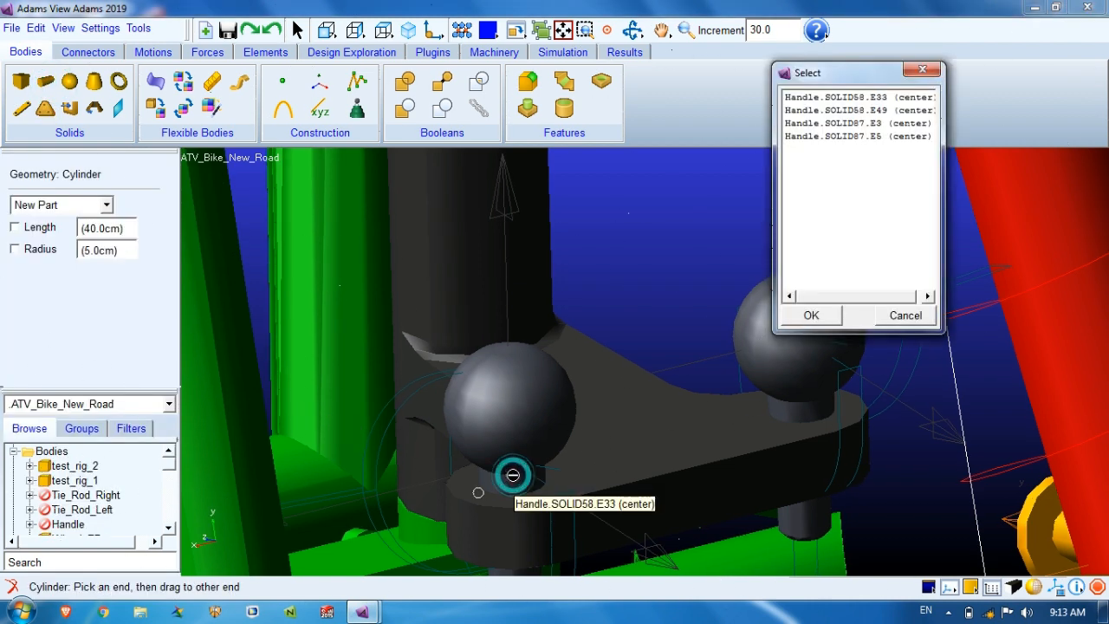
pyautogui.click(839, 139)
pyautogui.click(837, 125)
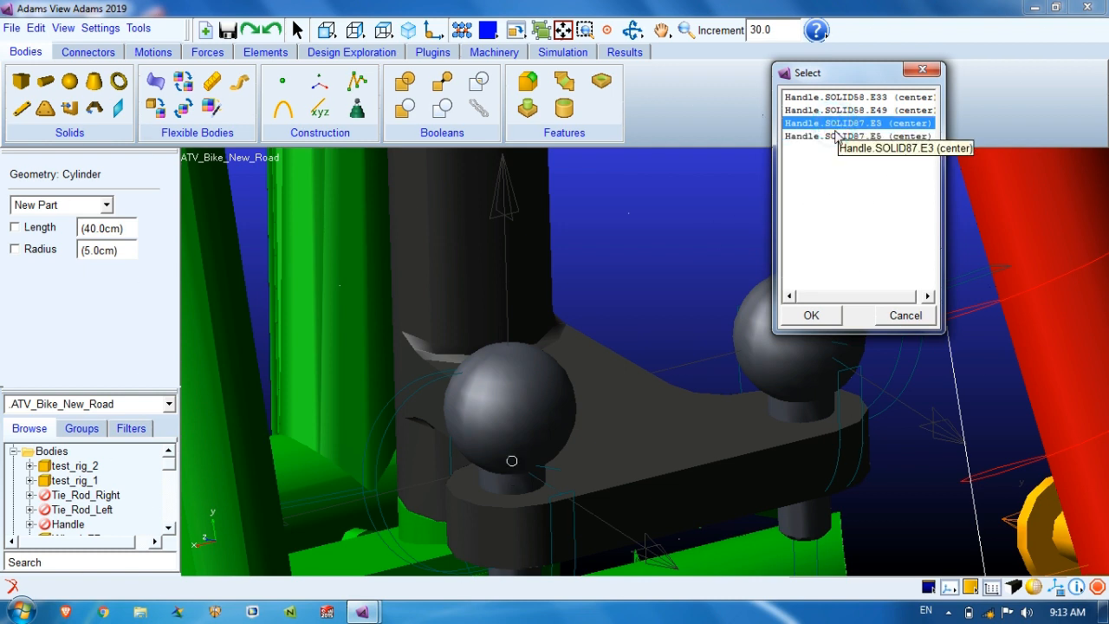
pyautogui.click(812, 316)
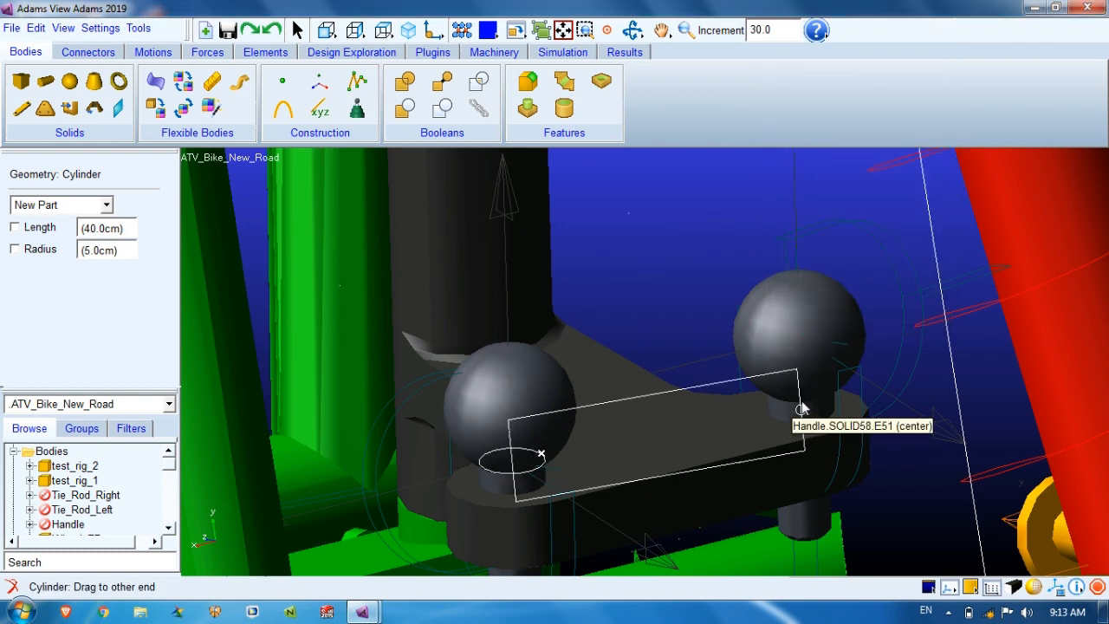
pyautogui.rightClick(802, 409)
pyautogui.click(849, 136)
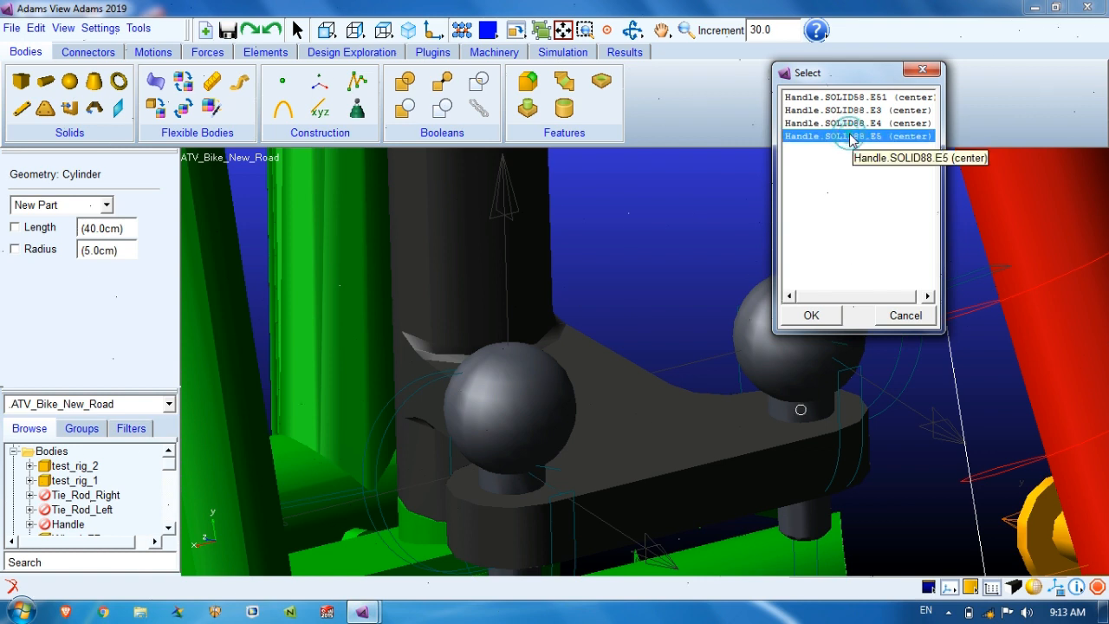
pyautogui.click(849, 123)
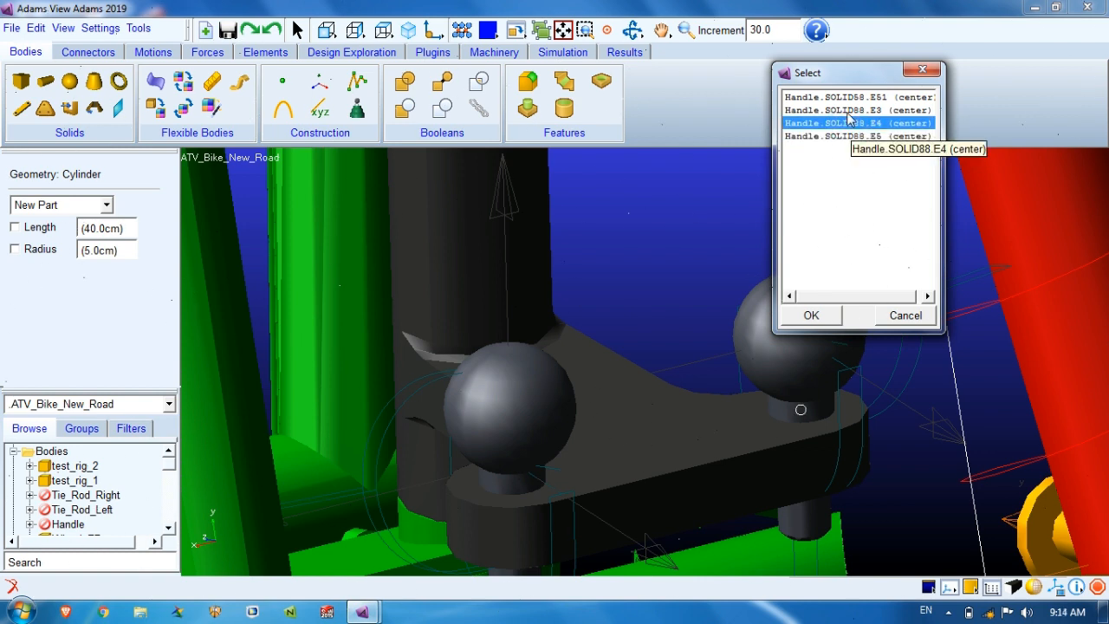
pyautogui.click(847, 110)
pyautogui.click(823, 315)
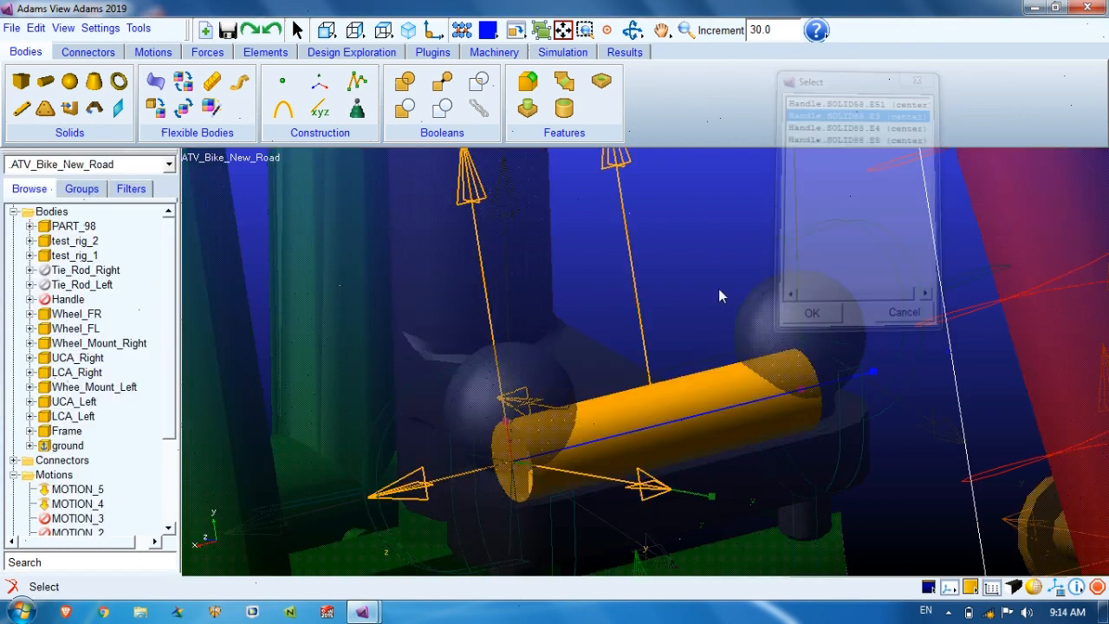
# Set the Handle body itself to be hidden
pyautogui.click(746, 240)
pyautogui.press('z')
pyautogui.moveTo(746, 239); pyautogui.dragTo(743, 286)
pyautogui.press('r')
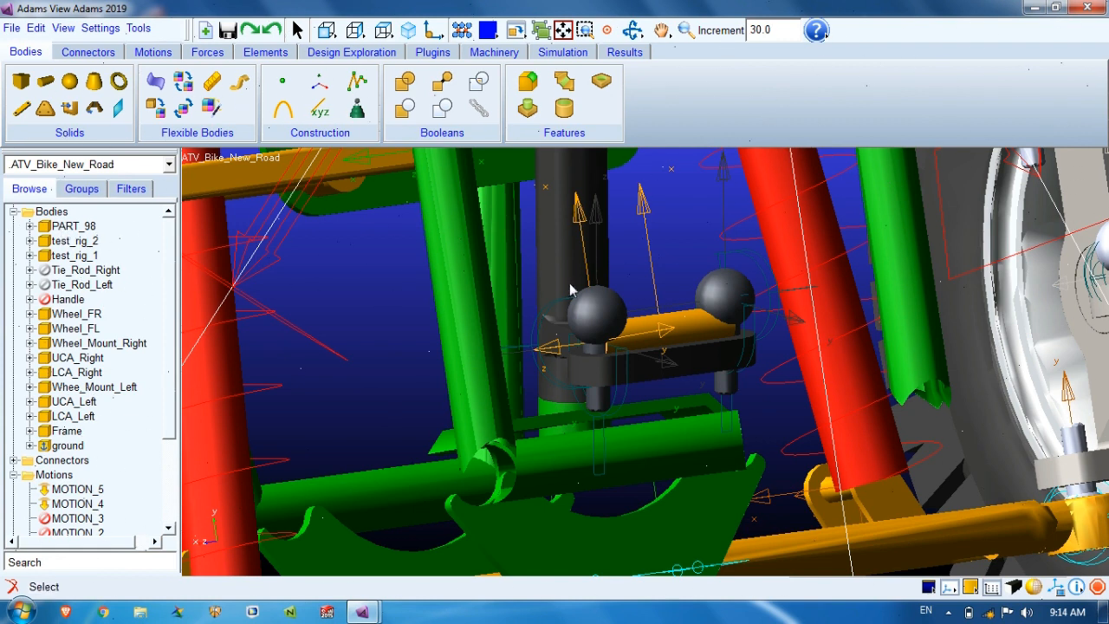
pyautogui.rightClick(73, 301)
pyautogui.click(284, 312)
pyautogui.click(338, 310)
# Hide all solids and markers contained in the Handle body, from SOLID88 through PSMAR
pyautogui.click(31, 300)
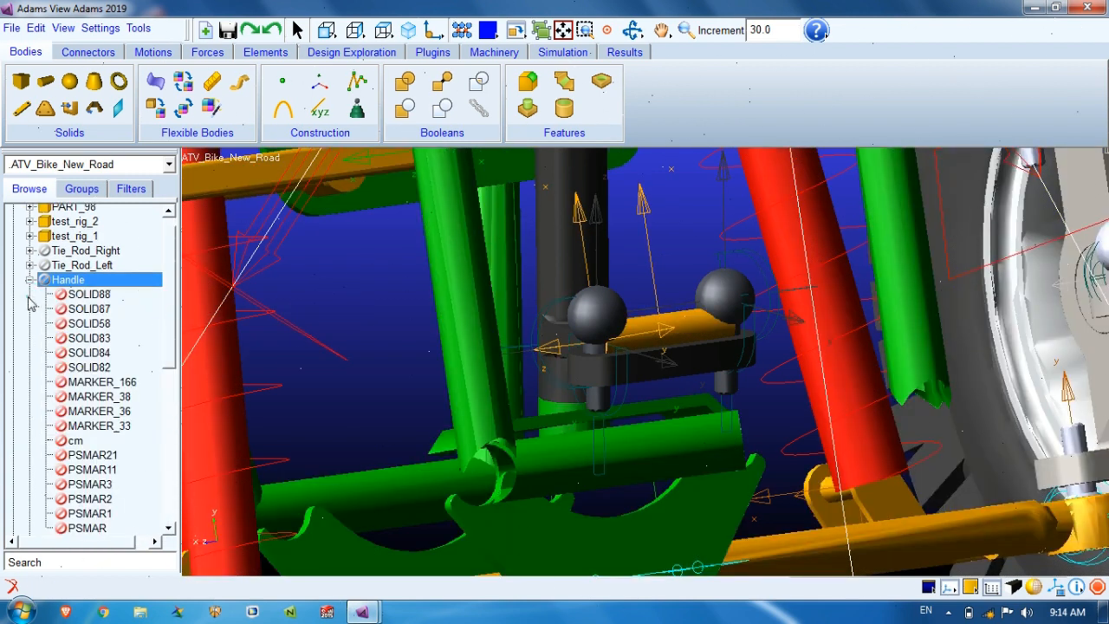
pyautogui.click(78, 292)
pyautogui.scroll(-3, 76, 403)
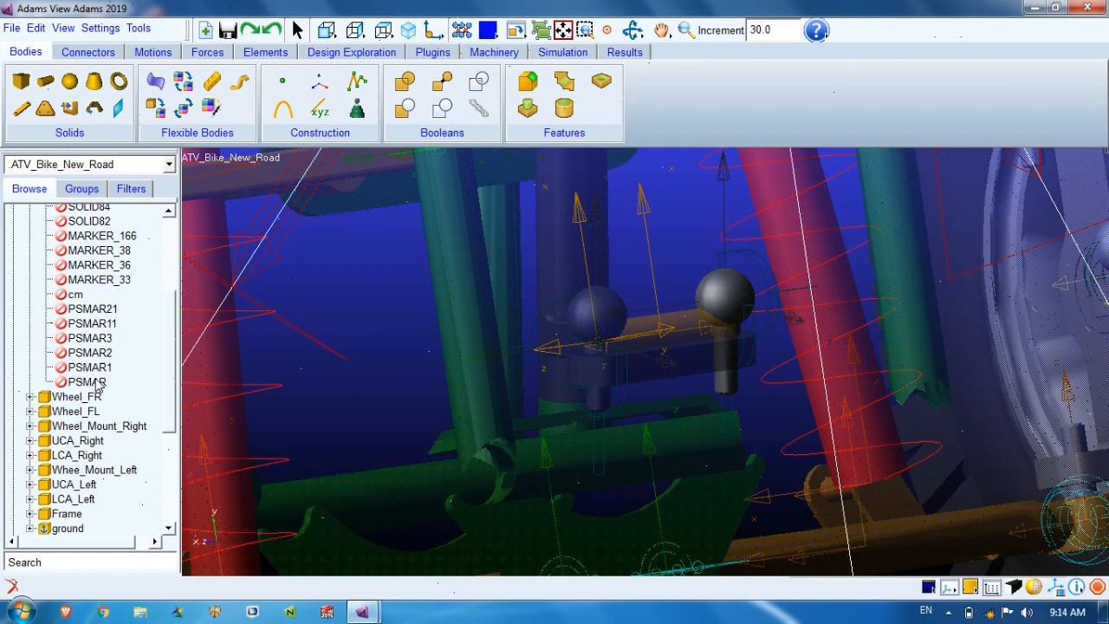
pyautogui.keyDown('shift'); pyautogui.click(86, 382); pyautogui.keyUp('shift')
pyautogui.rightClick(98, 387)
pyautogui.click(132, 389)
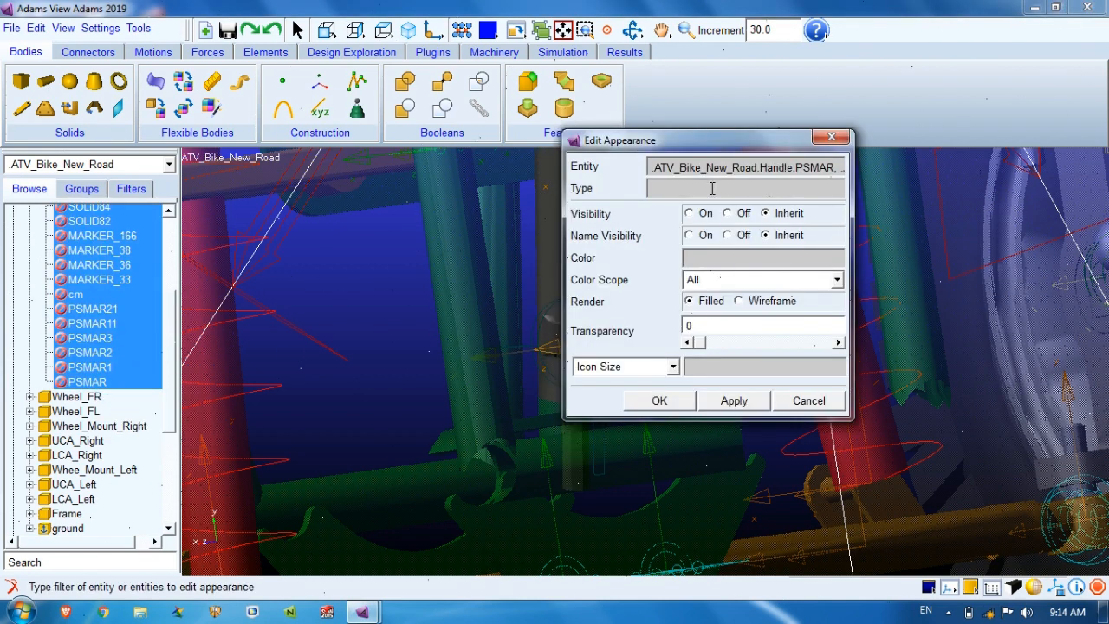
pyautogui.click(730, 235)
pyautogui.click(669, 404)
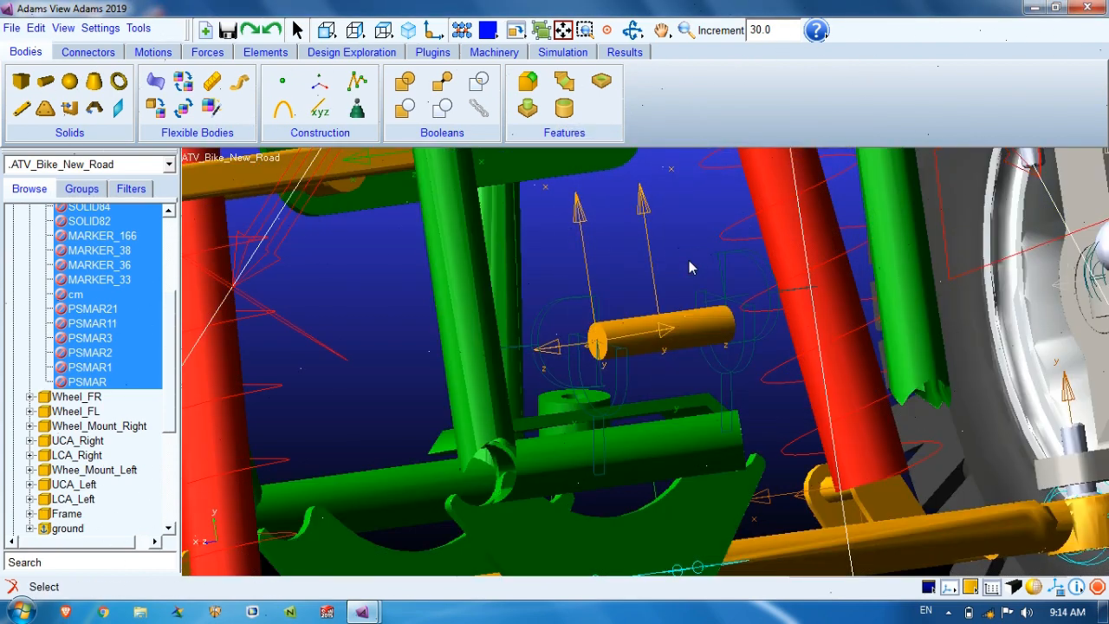
# Inspect the new cylinder within the front suspension and collapse the Bodies and Motions groups in the model tree
pyautogui.press('r')
pyautogui.moveTo(680, 255)
pyautogui.mouseDown()
pyautogui.moveTo(669, 264)
pyautogui.moveTo(680, 274)
pyautogui.mouseUp()
pyautogui.press('t')
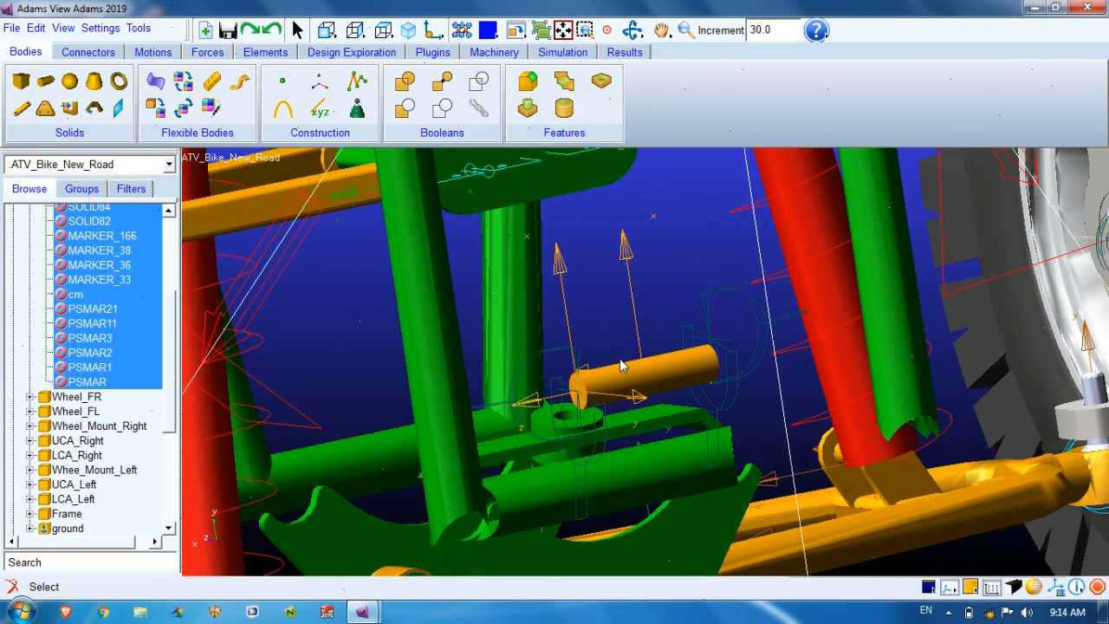
pyautogui.moveTo(622, 336); pyautogui.dragTo(657, 288)
pyautogui.press('z')
pyautogui.press('r')
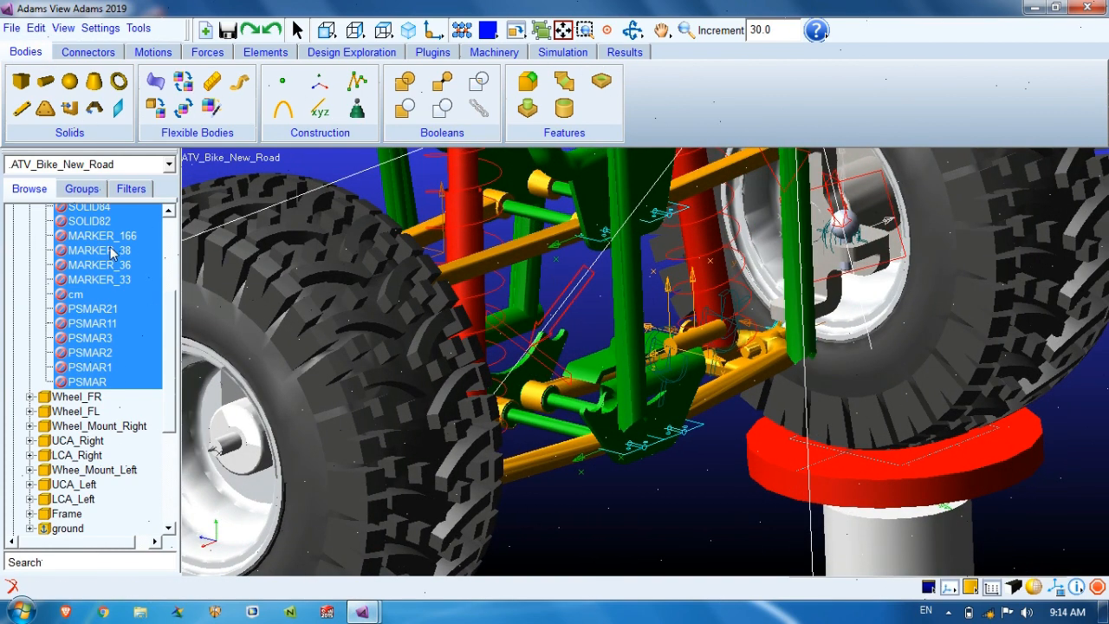
pyautogui.scroll(4, 111, 251)
pyautogui.click(14, 212)
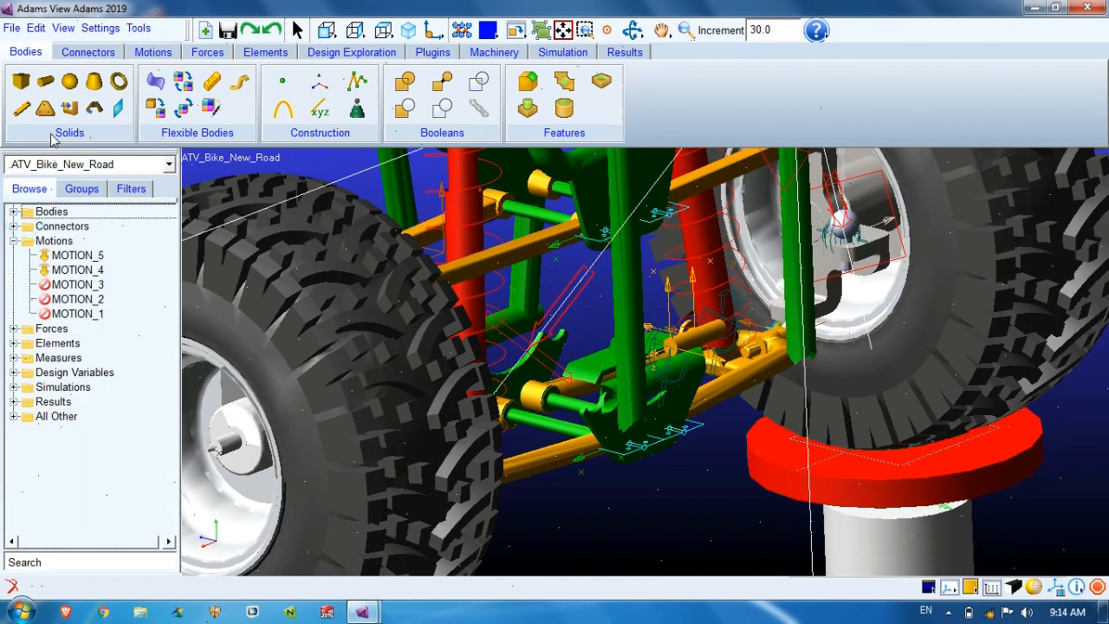
pyautogui.click(14, 241)
# Start a two-body, one-location fixed joint normal to grid, with PART_98 as the first body and ground as the second
pyautogui.click(99, 54)
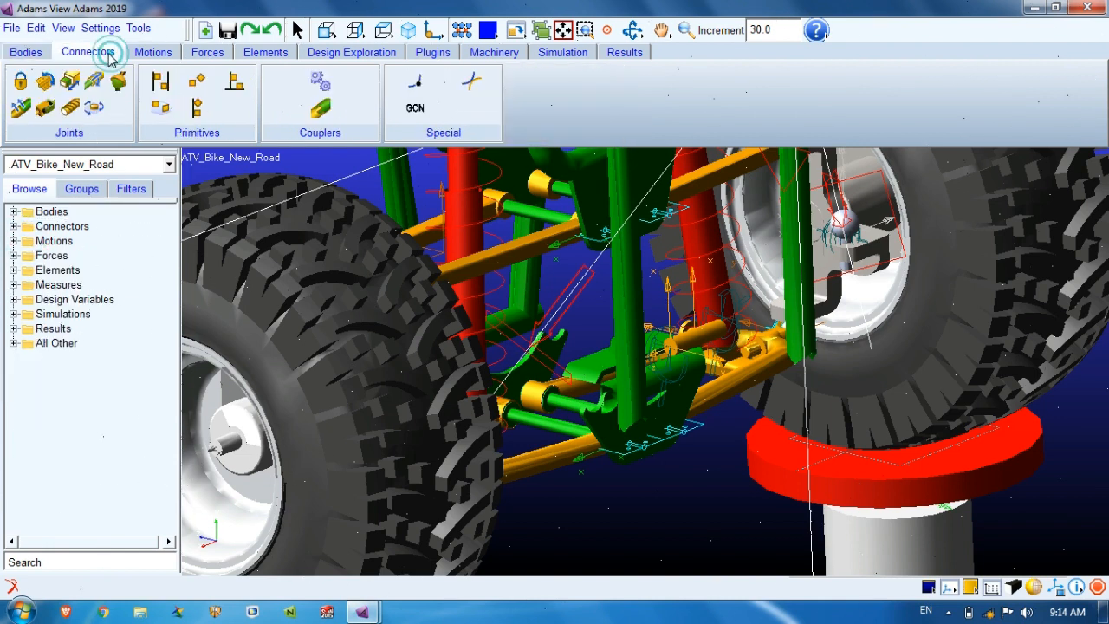
pyautogui.click(20, 82)
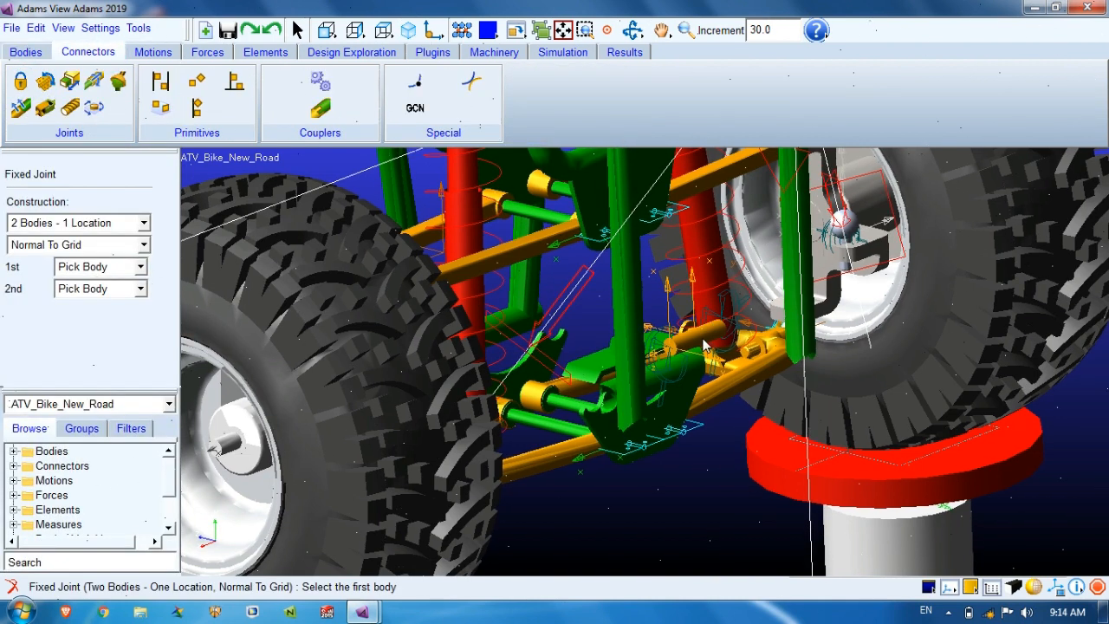
pyautogui.press('w')
pyautogui.moveTo(648, 319); pyautogui.dragTo(774, 404)
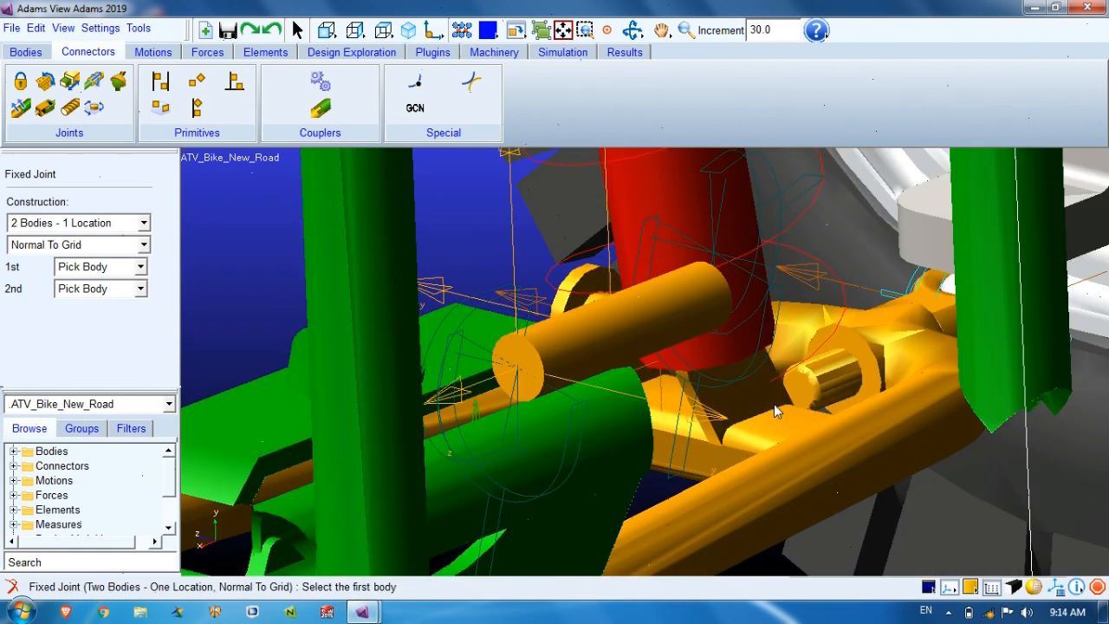
pyautogui.rightClick(576, 343)
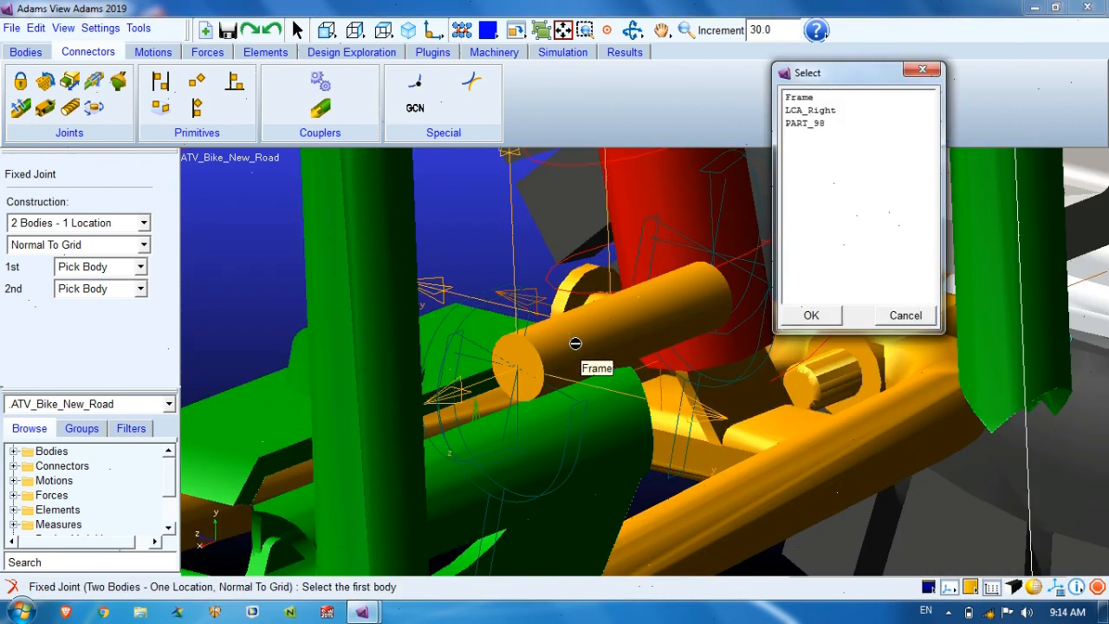
pyautogui.click(797, 124)
pyautogui.click(811, 315)
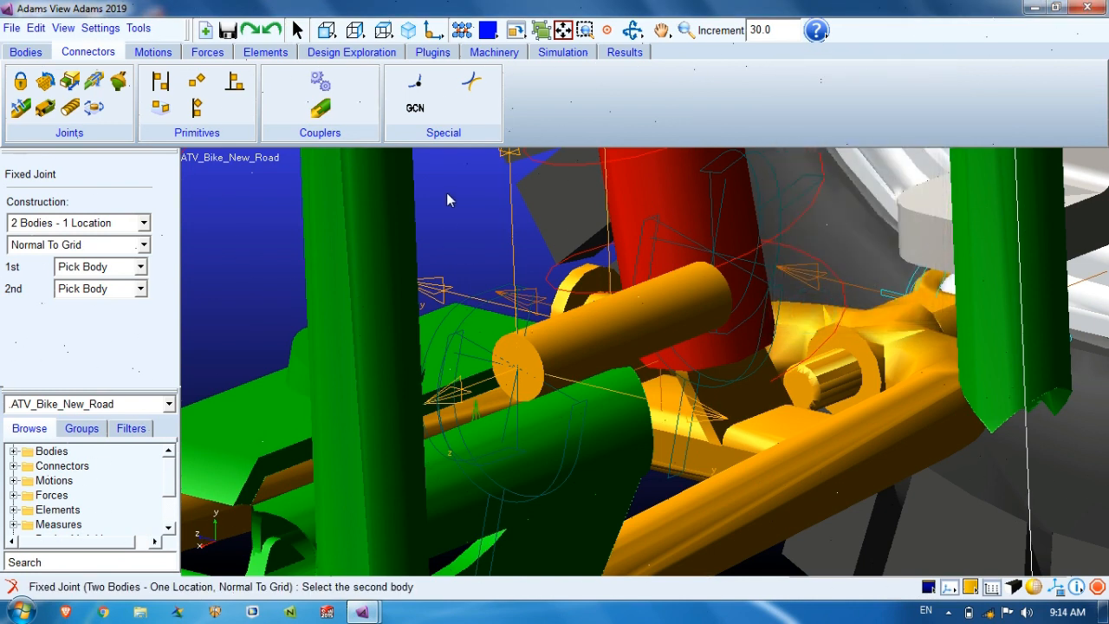
pyautogui.click(447, 193)
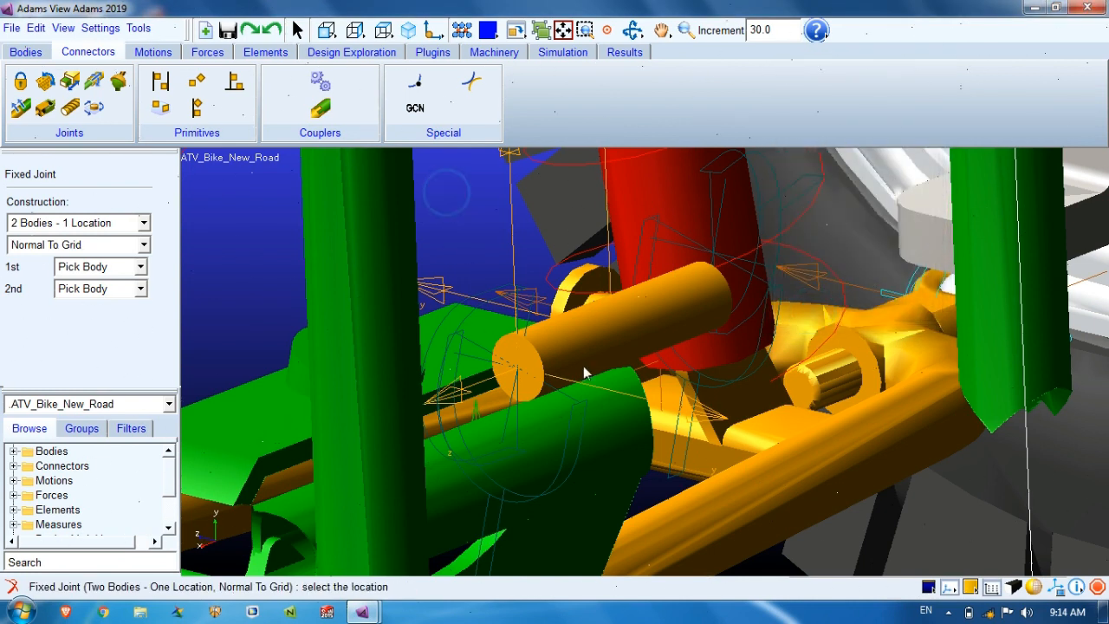
# Place the fixed joint at the cylinder's centre-of-mass marker, PART_98.cm, and check it in the wider suspension view
pyautogui.rightClick(622, 328)
pyautogui.click(827, 98)
pyautogui.click(822, 110)
pyautogui.click(904, 317)
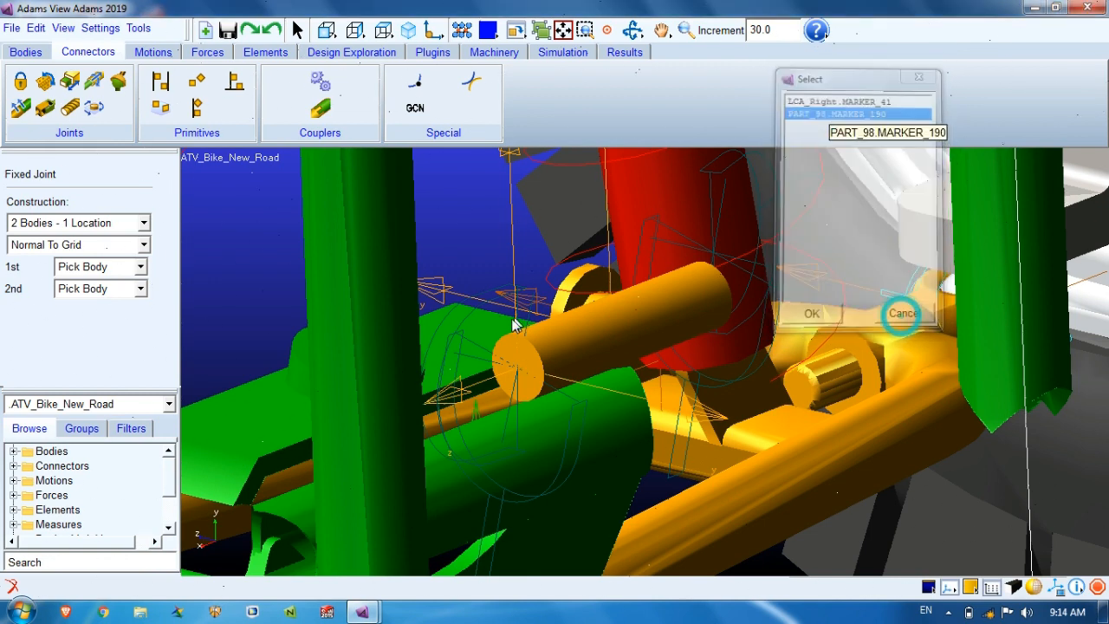
pyautogui.rightClick(622, 326)
pyautogui.click(814, 97)
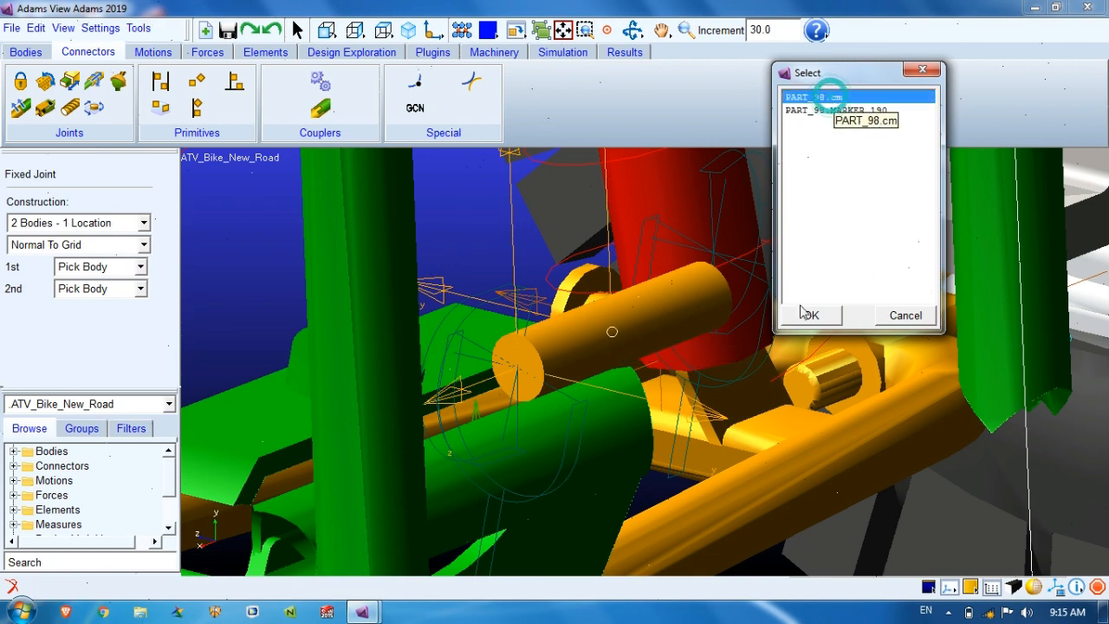
pyautogui.click(812, 318)
pyautogui.press('z')
pyautogui.moveTo(576, 241)
pyautogui.mouseDown()
pyautogui.moveTo(571, 309)
pyautogui.moveTo(609, 473)
pyautogui.mouseUp()
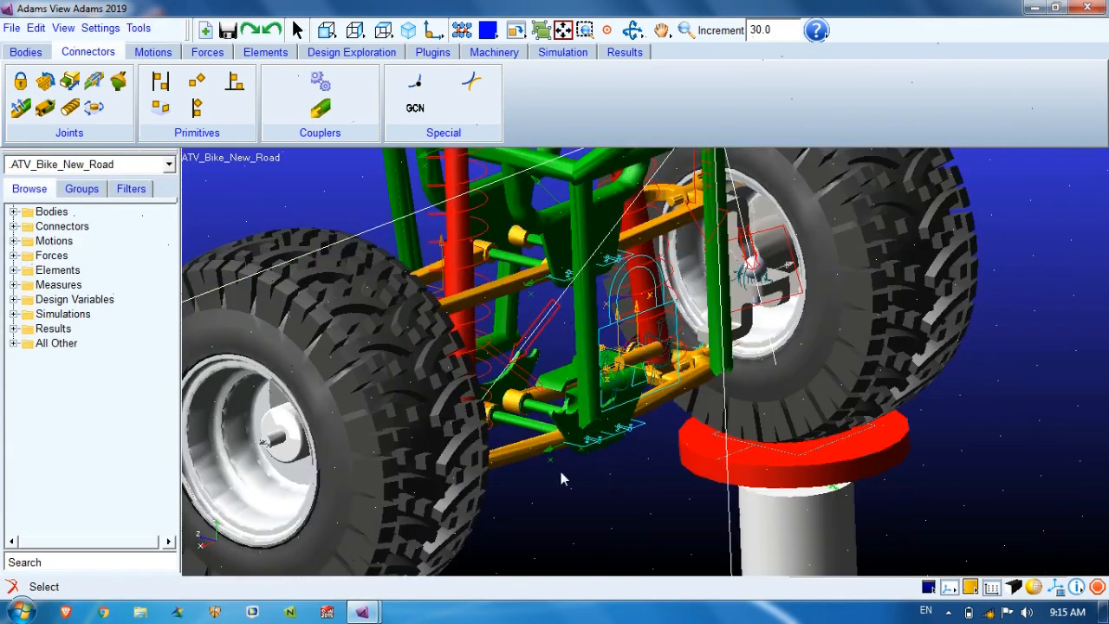
# Expand the Bodies group in the model tree and list the contents of PART_98
pyautogui.press('r')
pyautogui.moveTo(537, 438); pyautogui.dragTo(348, 418)
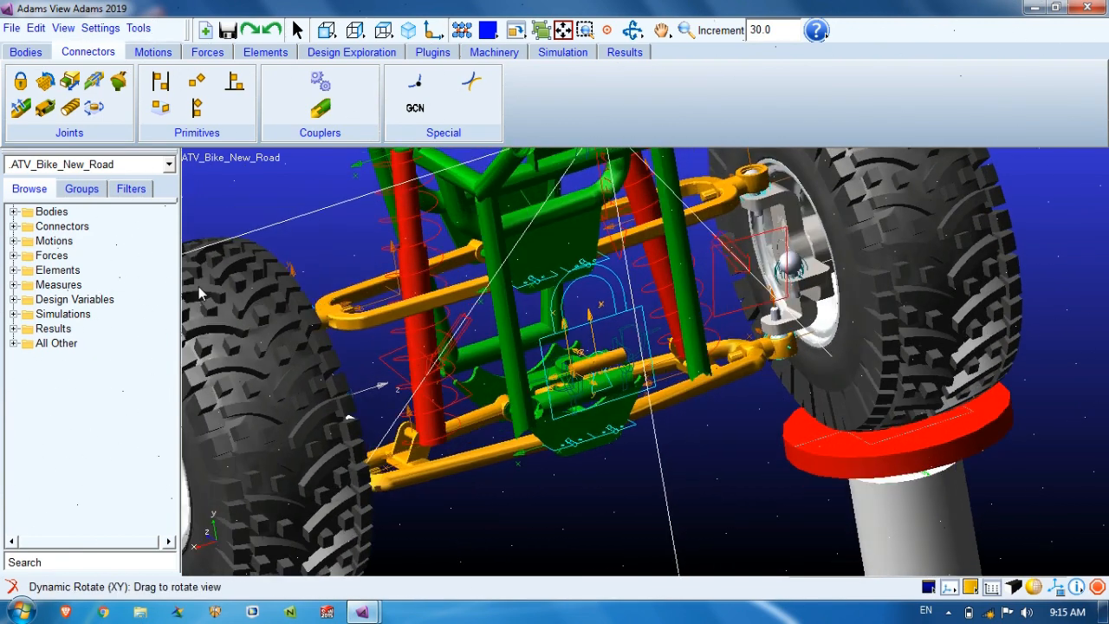
pyautogui.click(13, 212)
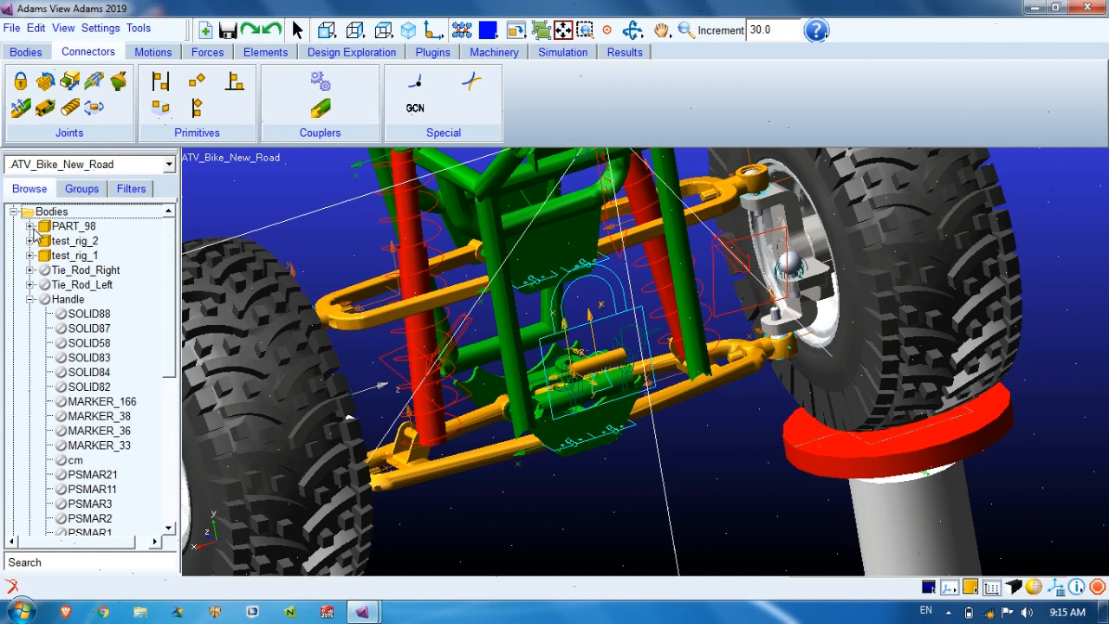
pyautogui.click(31, 226)
pyautogui.rightClick(82, 240)
pyautogui.click(139, 252)
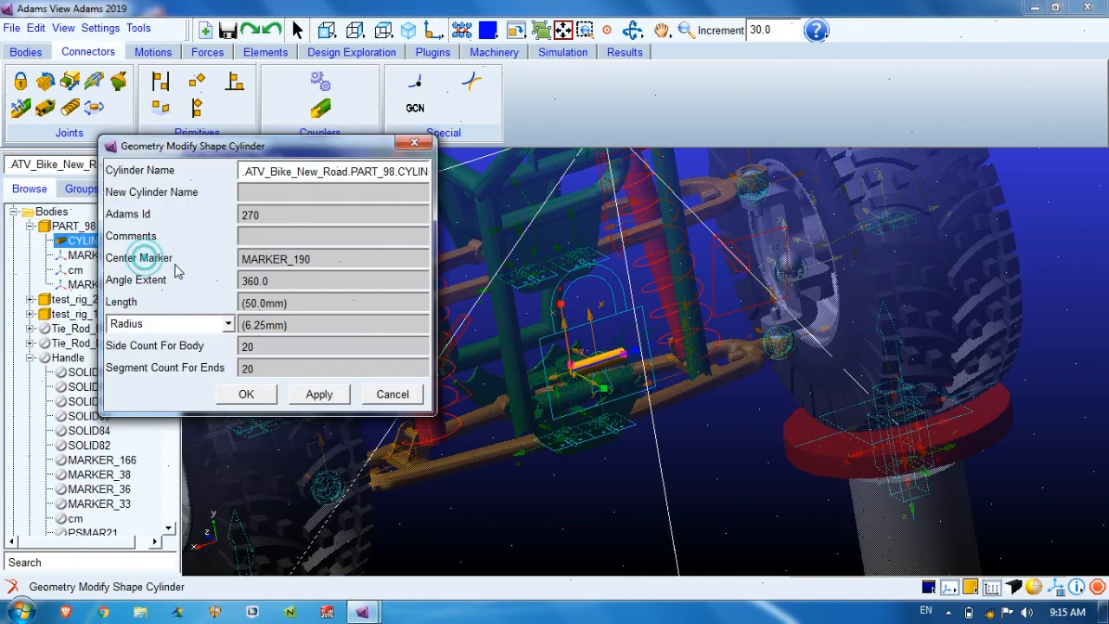
pyautogui.click(416, 143)
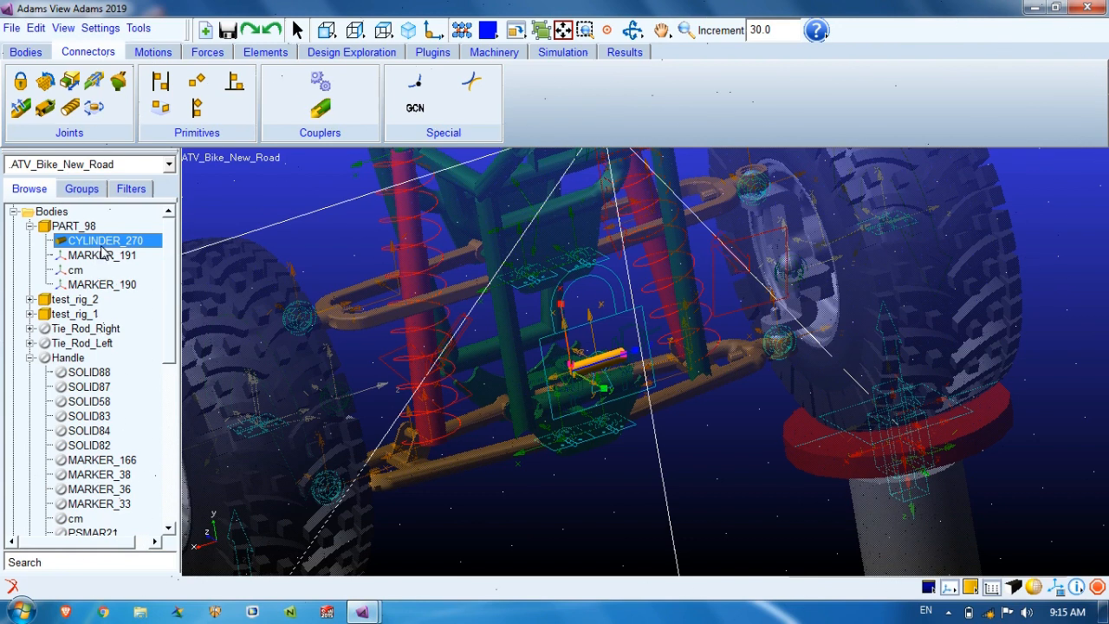
# Set the color of PART_98's cylinder, CYLINDER_270, to MAGENTA
pyautogui.rightClick(101, 246)
pyautogui.click(143, 281)
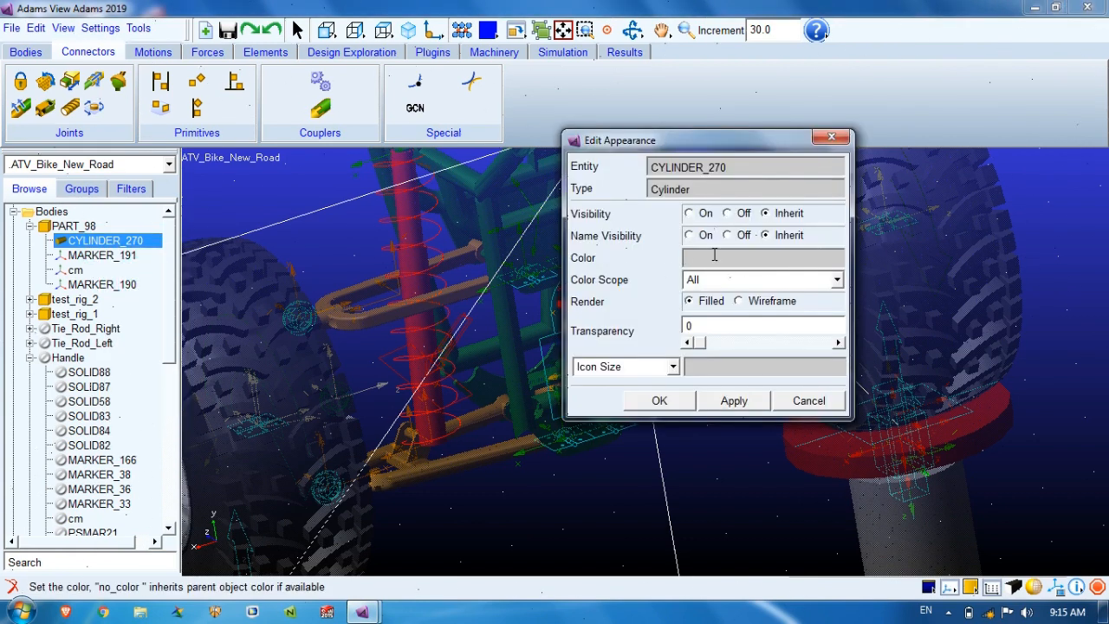
pyautogui.rightClick(714, 257)
pyautogui.moveTo(738, 264)
pyautogui.moveTo(846, 304)
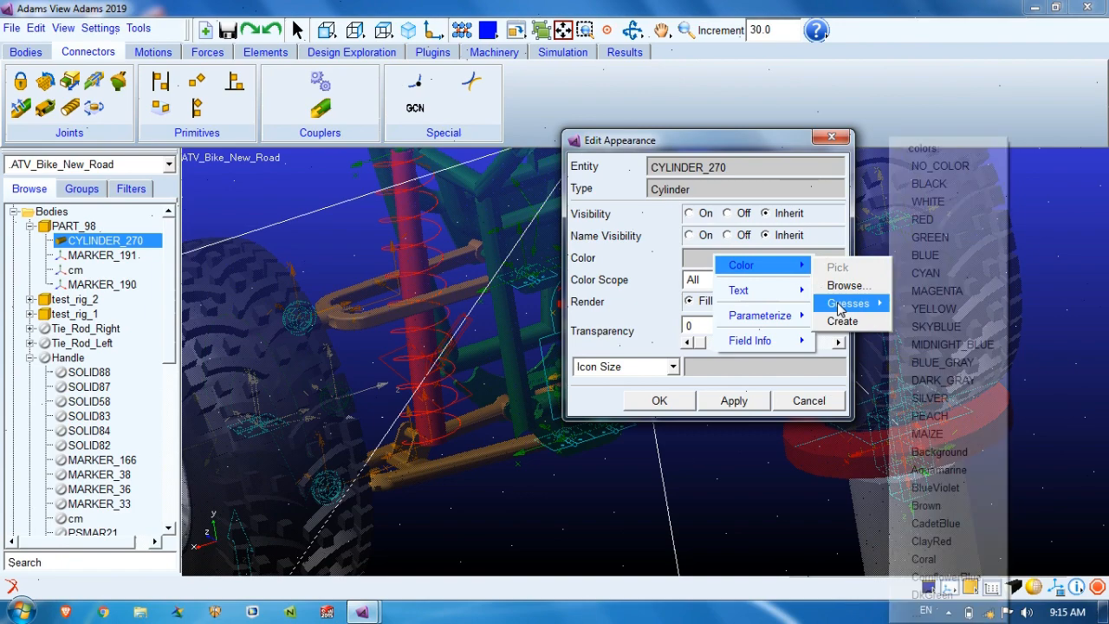
pyautogui.click(935, 291)
pyautogui.click(661, 400)
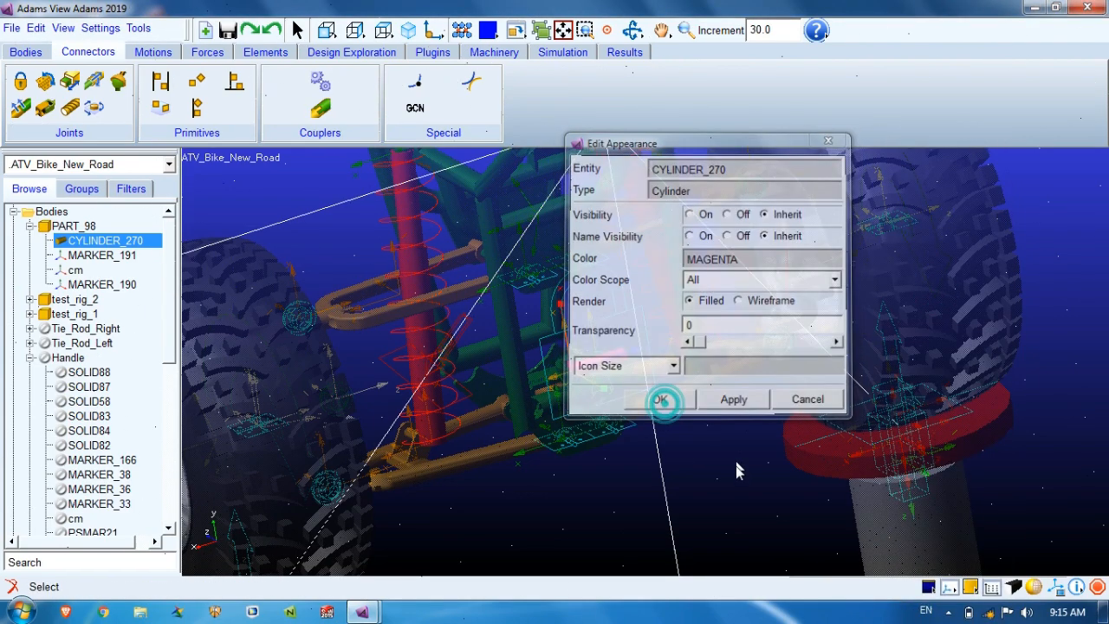
# Collapse the Handle and PART_98 bodies in the model tree and list the joints in the Connectors group
pyautogui.click(735, 468)
pyautogui.press('r')
pyautogui.moveTo(733, 462); pyautogui.dragTo(649, 474)
pyautogui.press('w')
pyautogui.moveTo(246, 340); pyautogui.dragTo(543, 429)
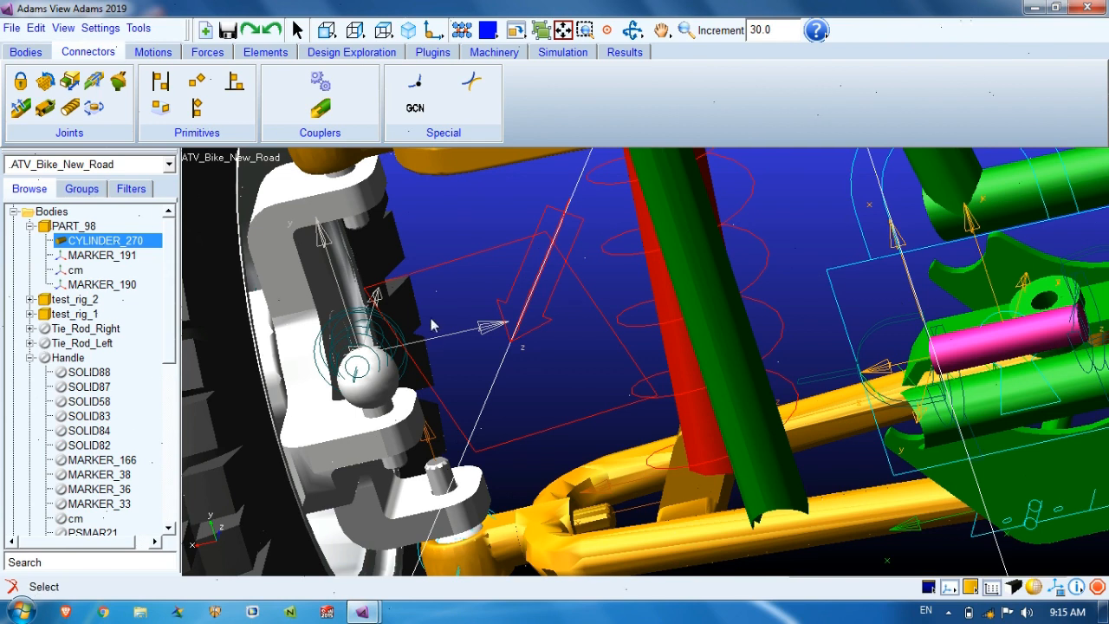
pyautogui.click(30, 357)
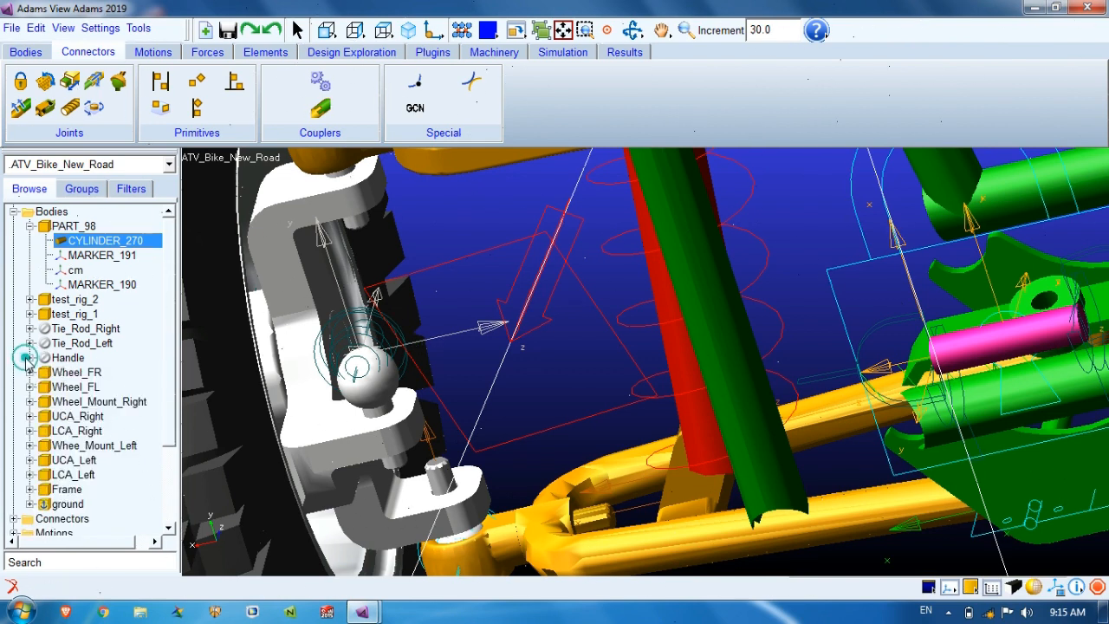
pyautogui.click(30, 225)
pyautogui.scroll(-1, 38, 435)
pyautogui.click(13, 411)
pyautogui.scroll(-1, 78, 416)
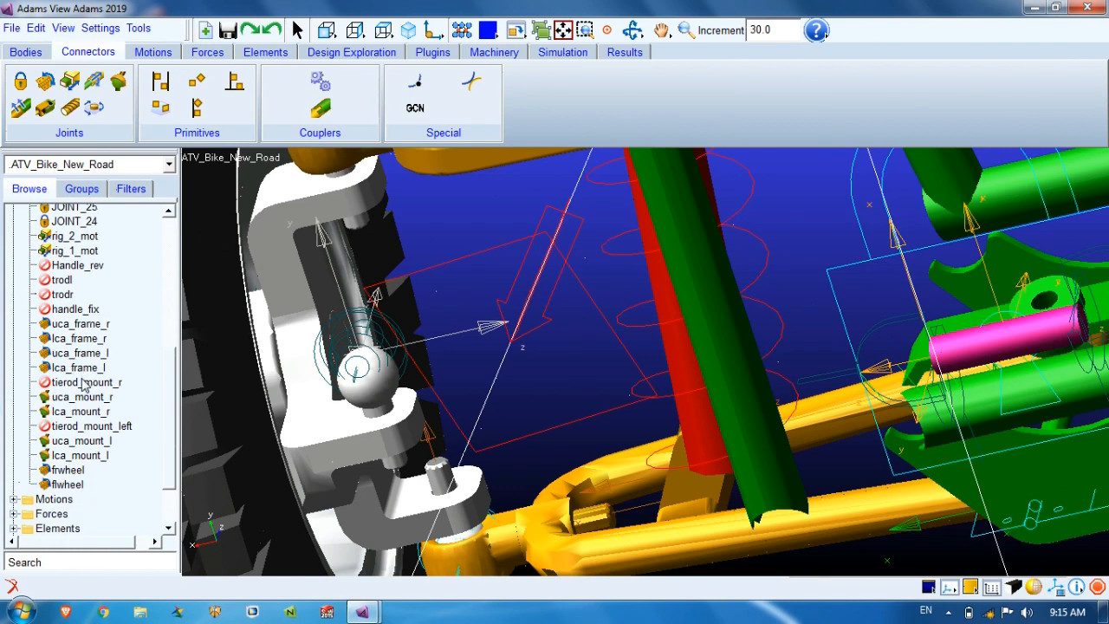
# Hide the two tie rod mount joints, tierod_mount_r and tierod_mount_left
pyautogui.click(84, 383)
pyautogui.rightClick(83, 386)
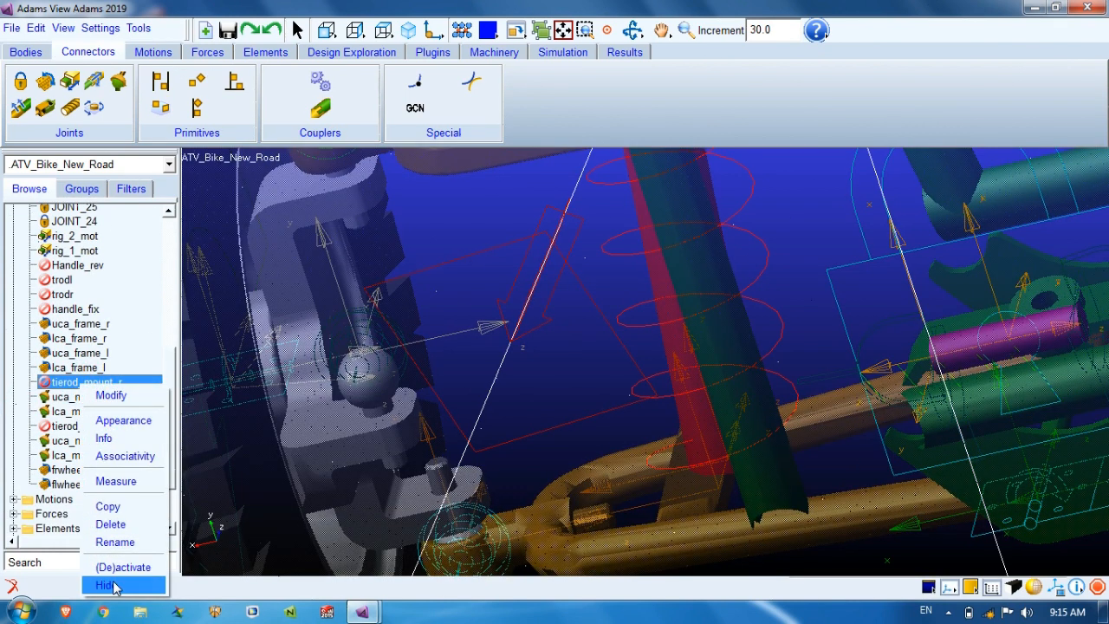
pyautogui.click(113, 579)
pyautogui.rightClick(87, 427)
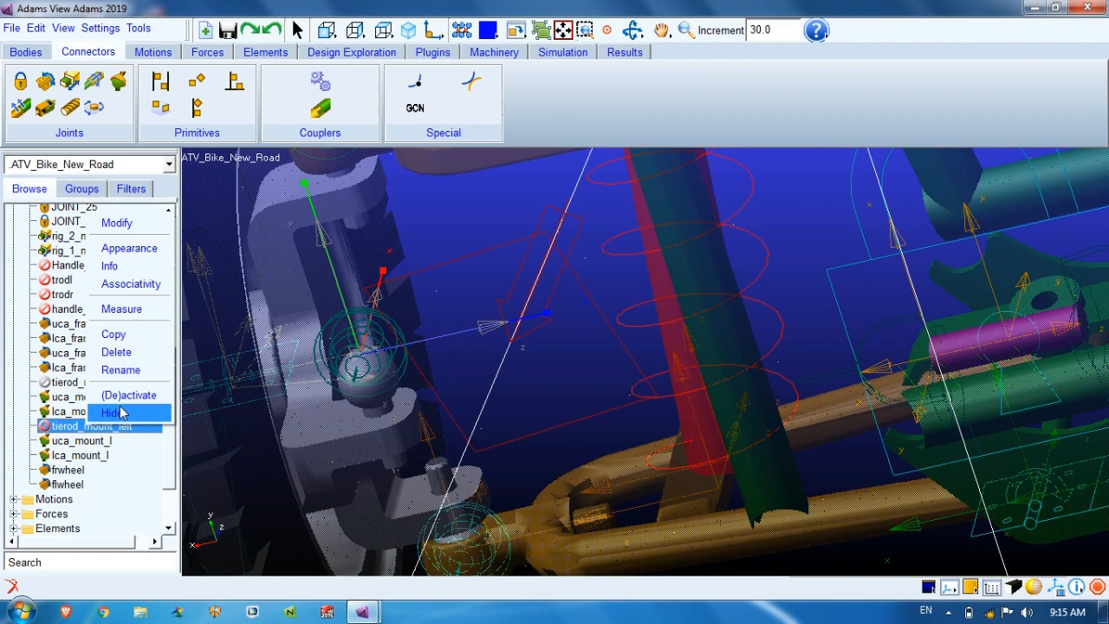
pyautogui.click(116, 413)
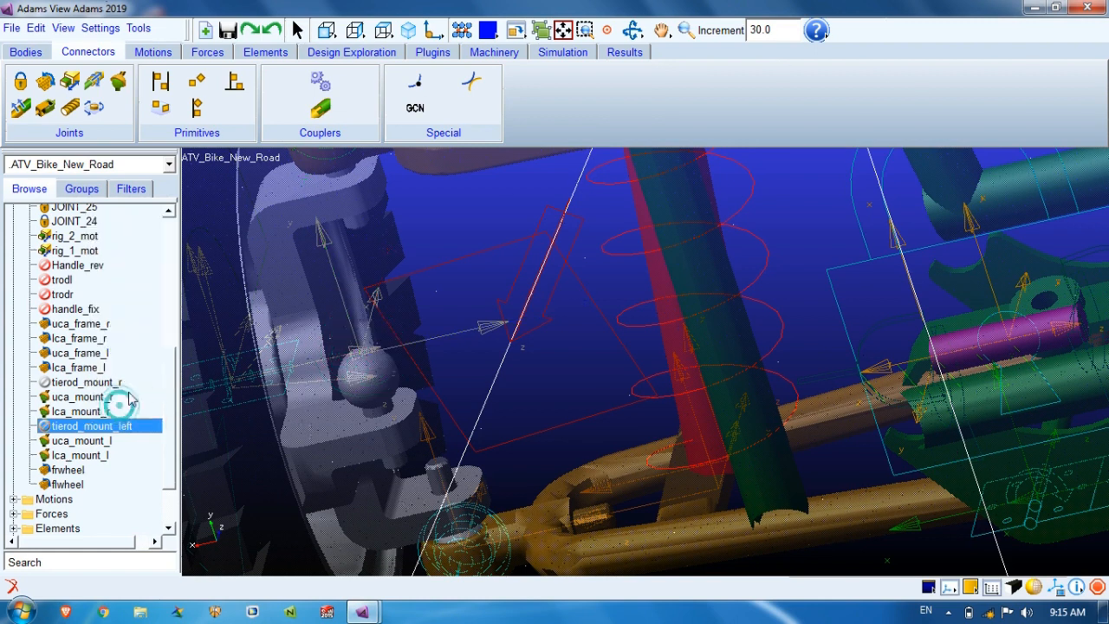
pyautogui.rightClick(81, 311)
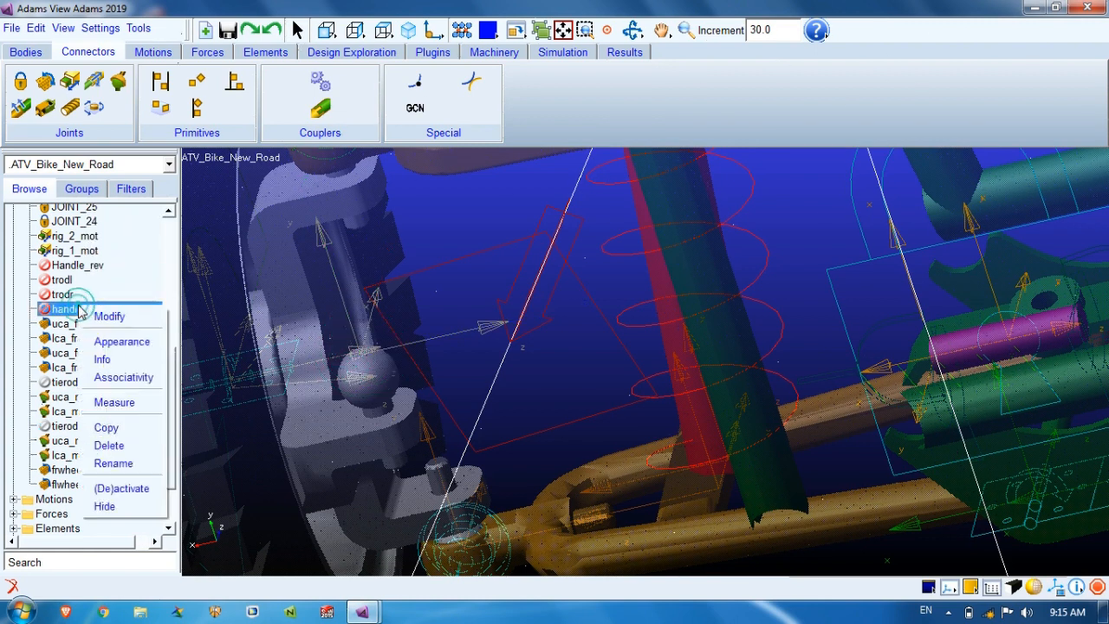
pyautogui.click(106, 491)
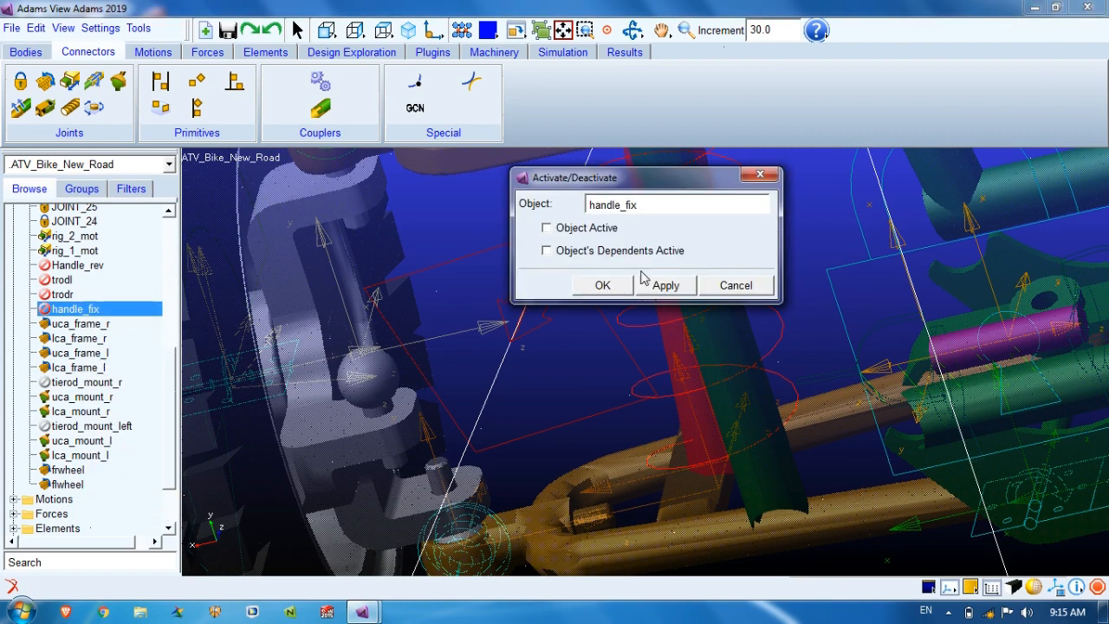
pyautogui.click(735, 286)
# Hide the remaining handle and tie rod joints Handle_rev, trodl, trodr and handle_fix
pyautogui.rightClick(87, 266)
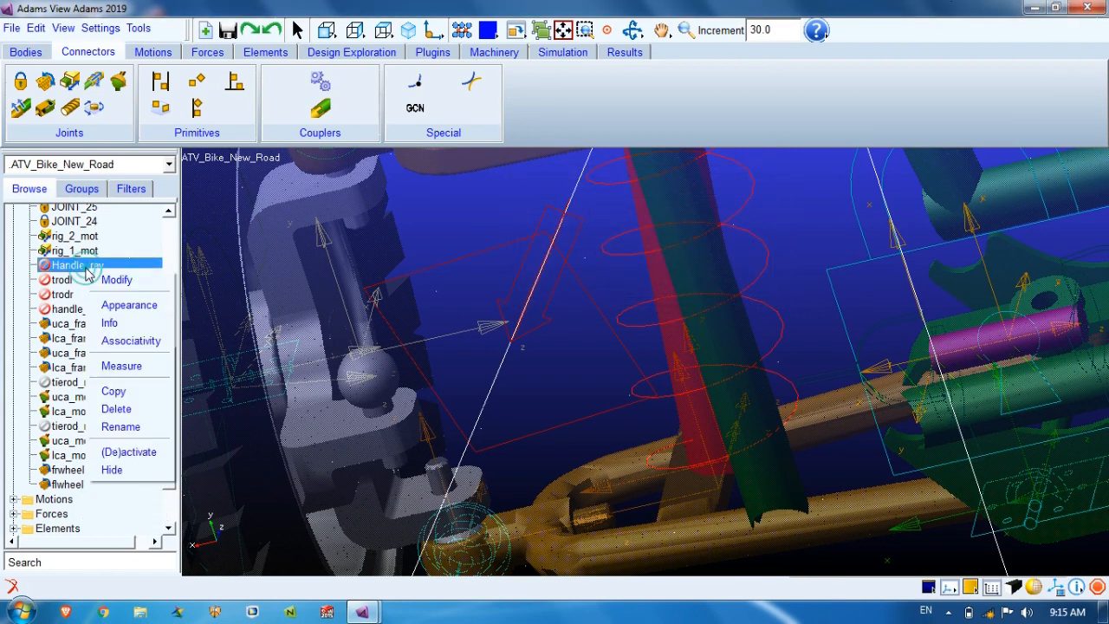
pyautogui.click(99, 455)
pyautogui.rightClick(75, 279)
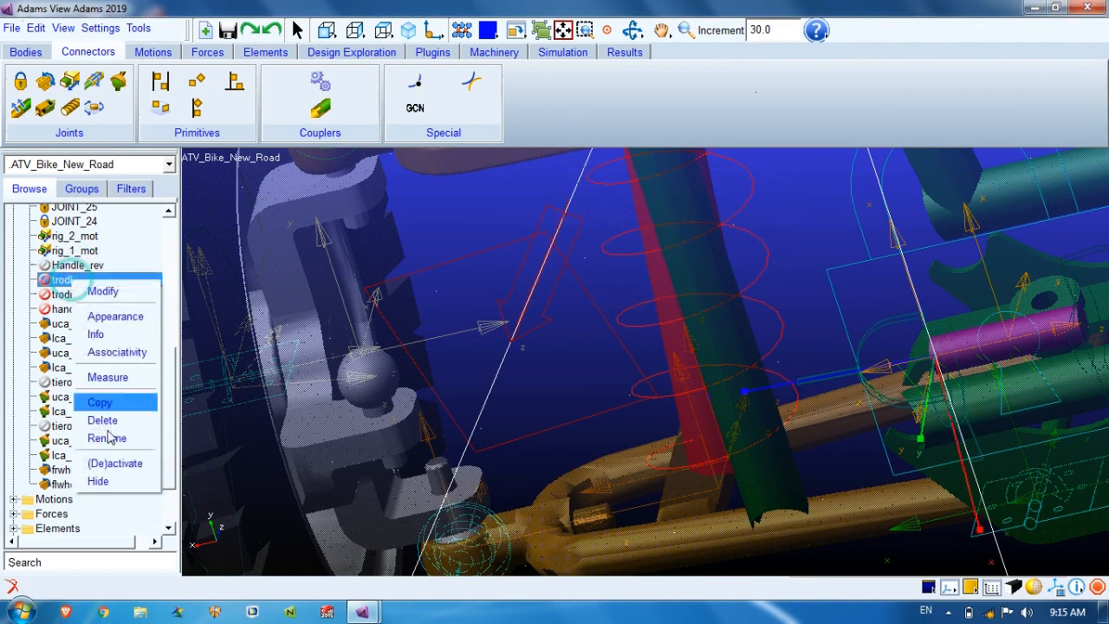
pyautogui.click(103, 482)
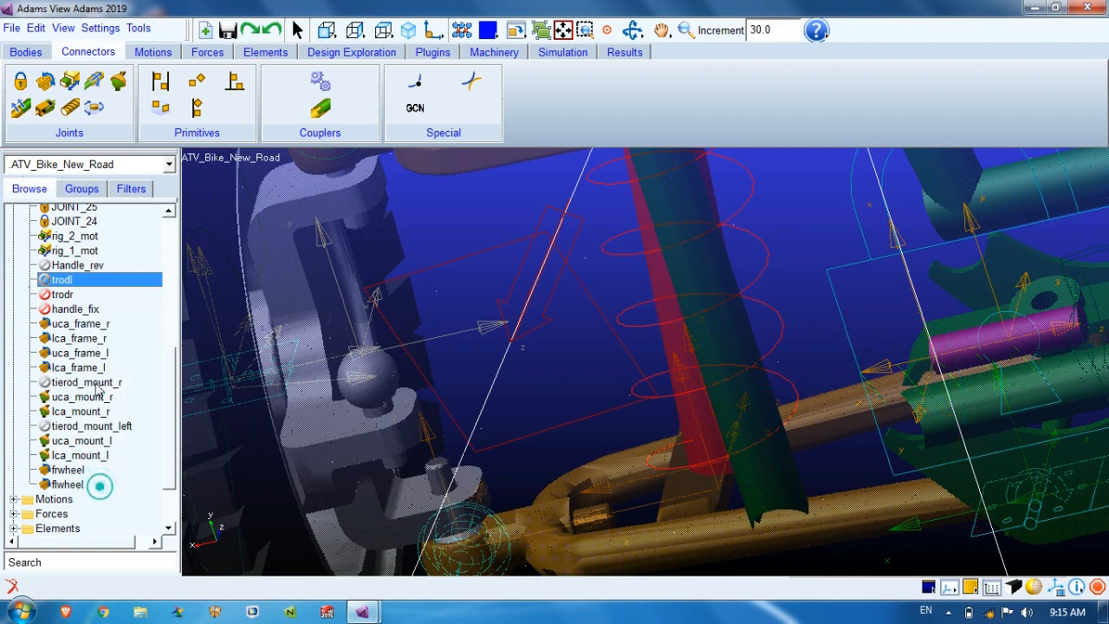
pyautogui.rightClick(77, 296)
pyautogui.click(100, 482)
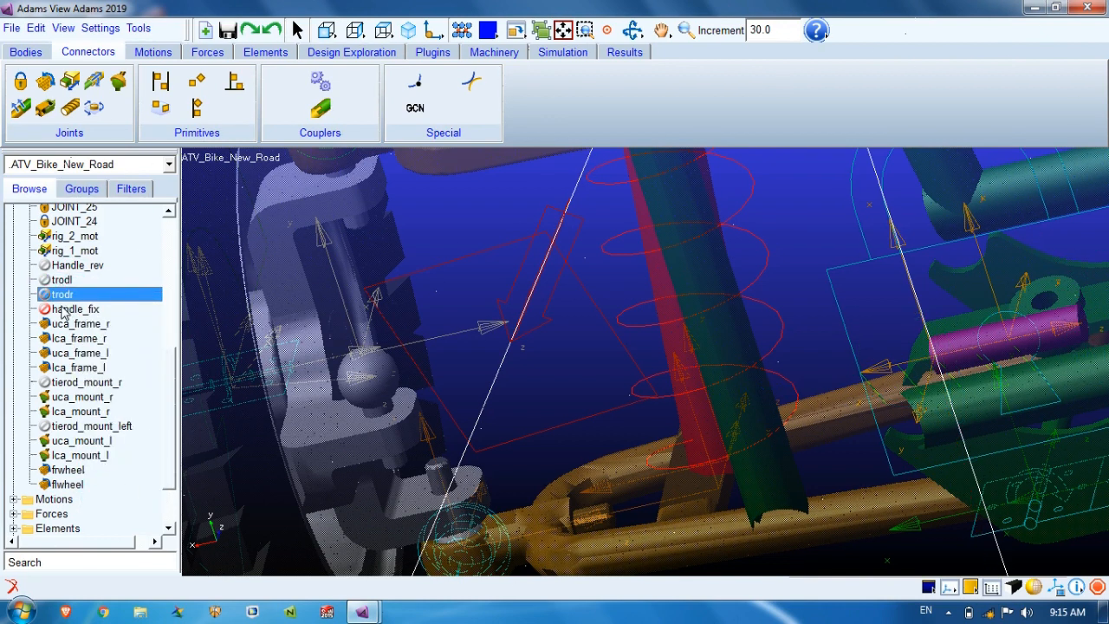
pyautogui.rightClick(62, 307)
pyautogui.click(95, 489)
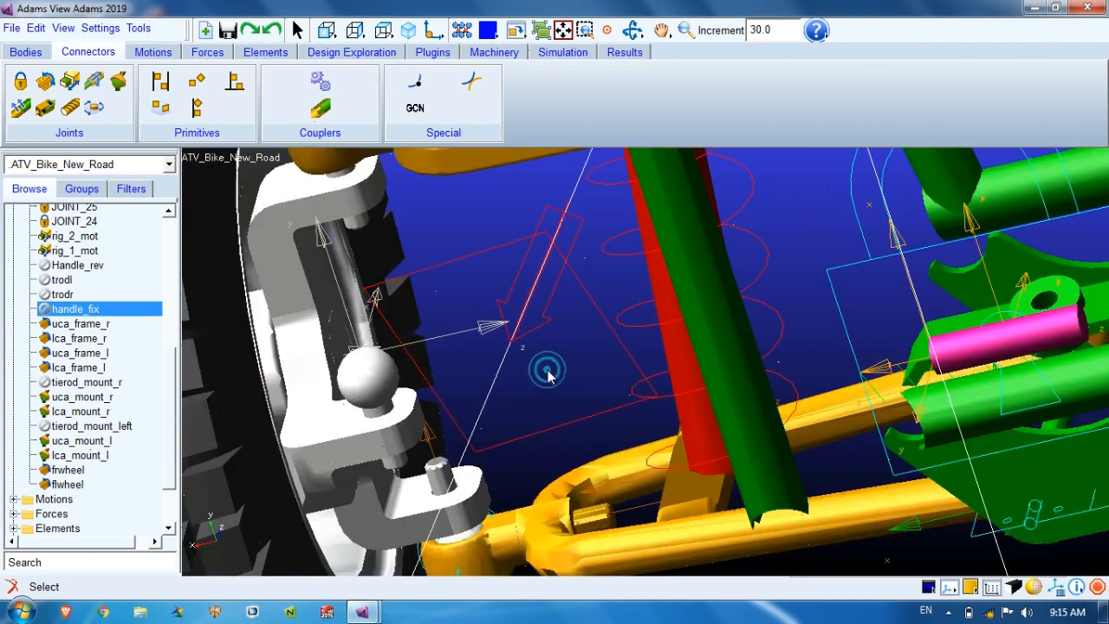
# Start a cylinder as a new part, with its first end at the ball on the left wheel mount
pyautogui.press('t')
pyautogui.moveTo(688, 378); pyautogui.dragTo(598, 416)
pyautogui.press('z')
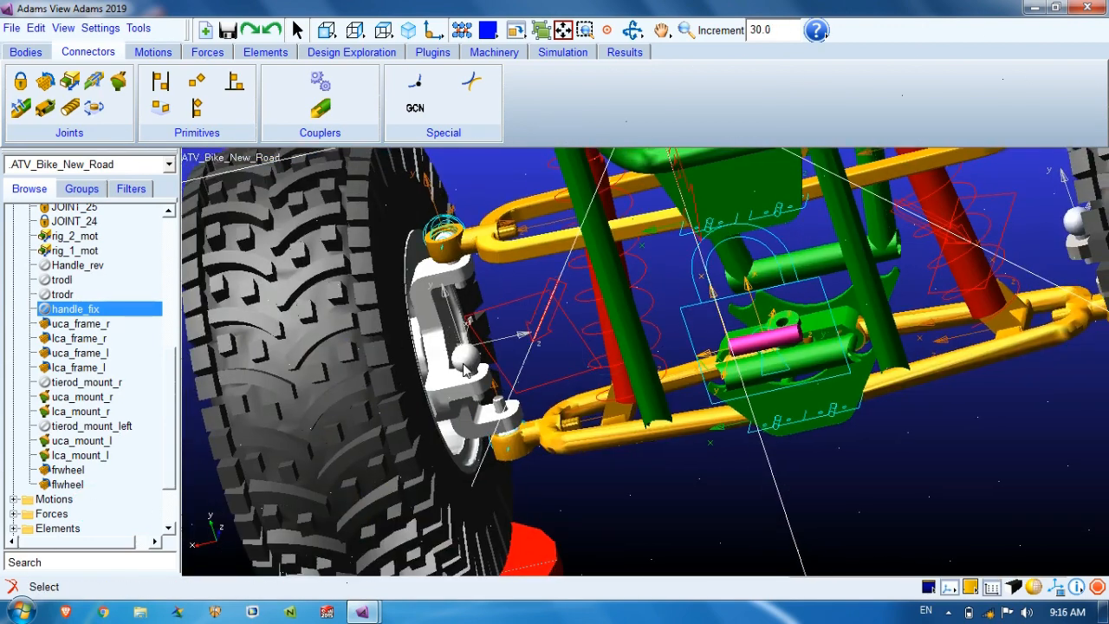
pyautogui.press('r')
pyautogui.moveTo(681, 351); pyautogui.dragTo(511, 279)
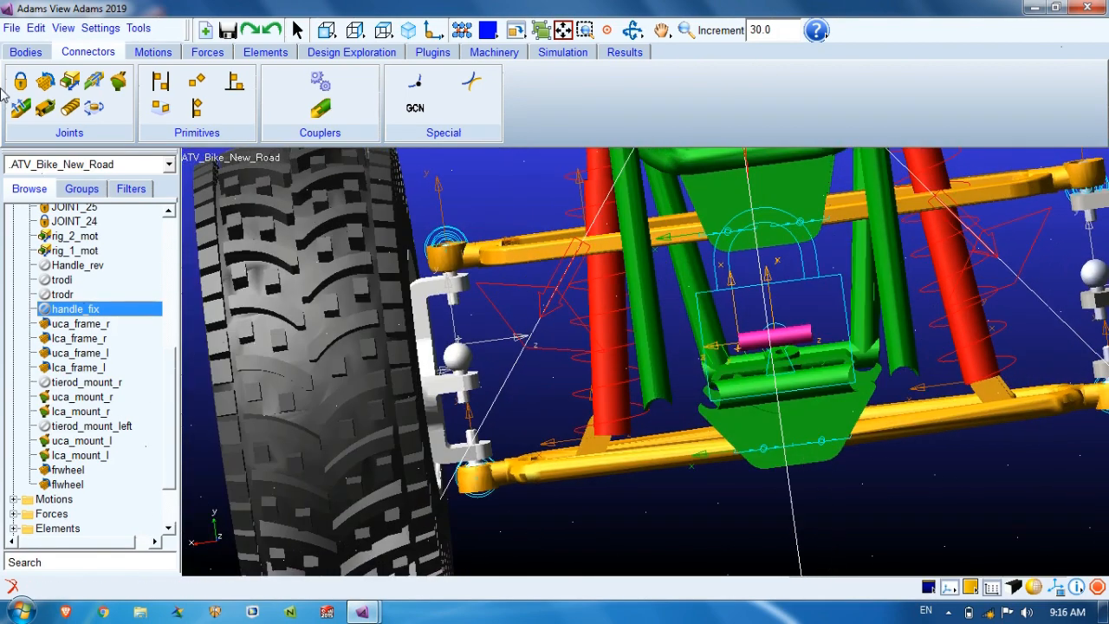
pyautogui.click(25, 52)
pyautogui.click(49, 82)
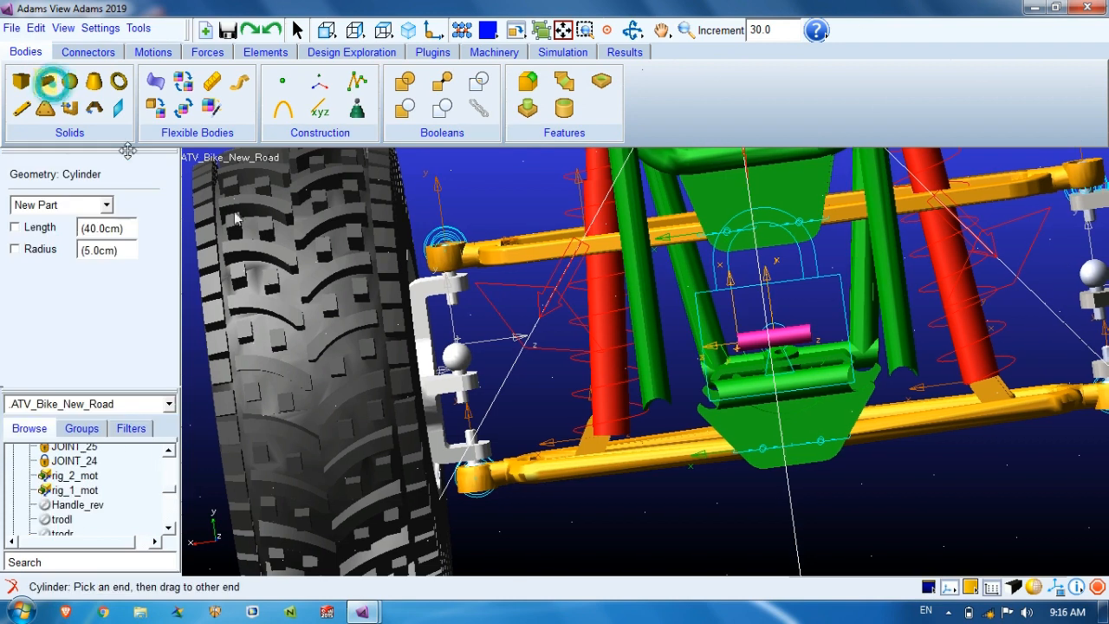
pyautogui.rightClick(457, 362)
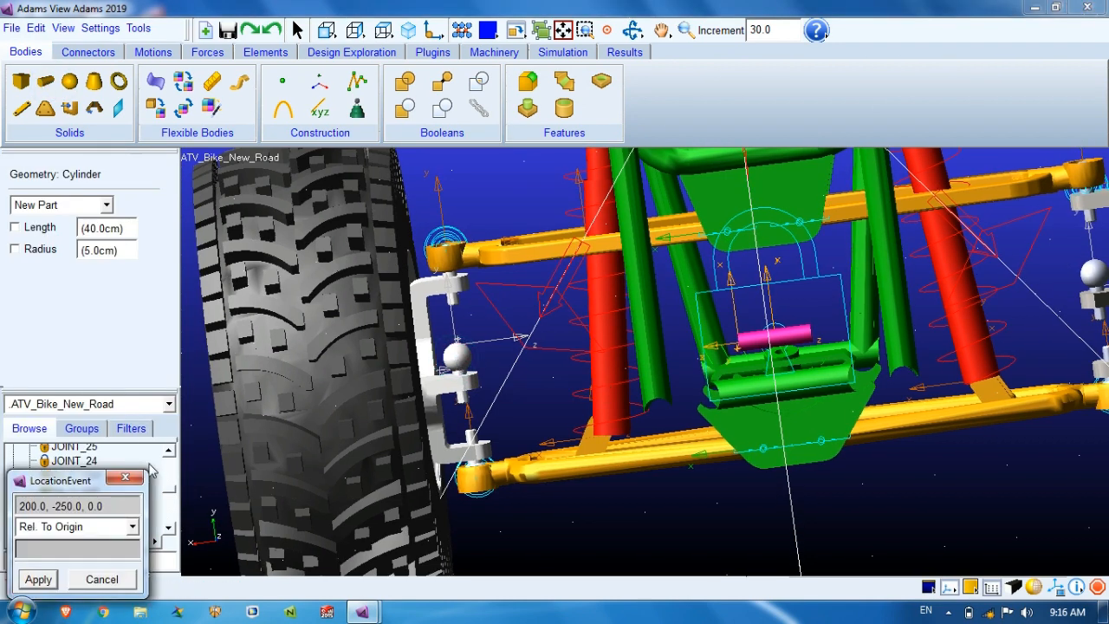
pyautogui.click(128, 479)
pyautogui.press('w')
pyautogui.moveTo(425, 300); pyautogui.dragTo(490, 389)
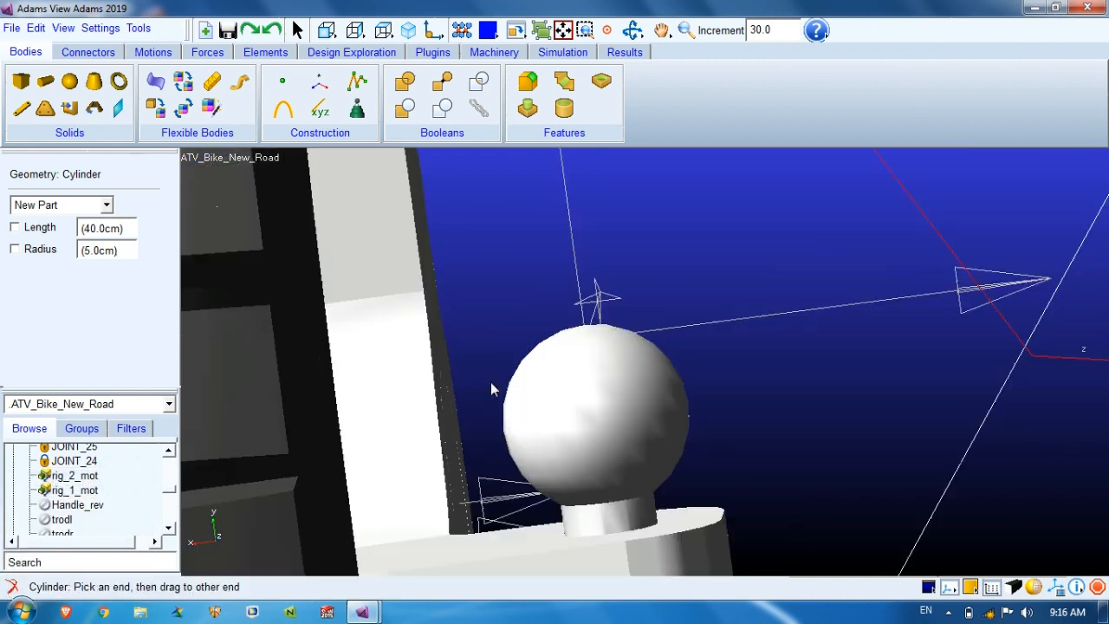
pyautogui.rightClick(597, 407)
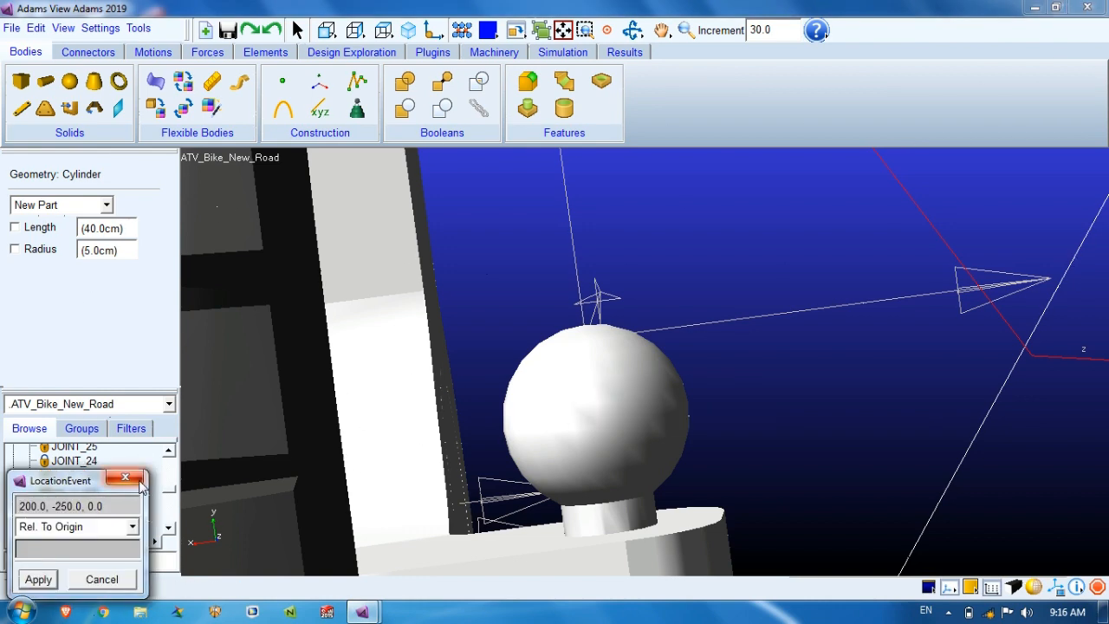
pyautogui.click(126, 479)
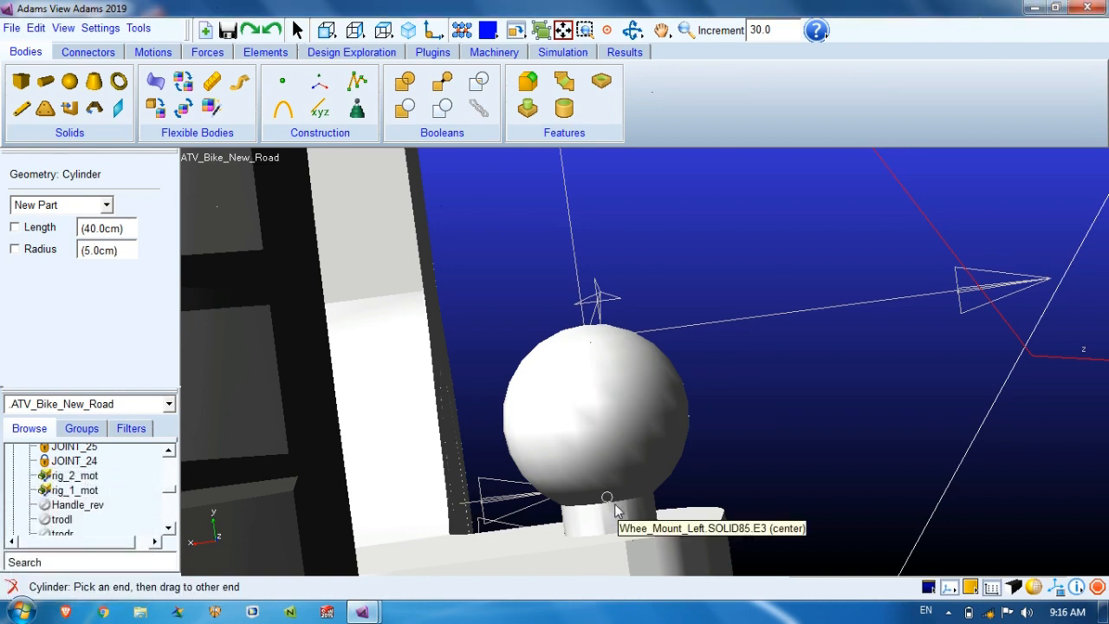
pyautogui.rightClick(612, 501)
pyautogui.click(902, 99)
pyautogui.click(811, 316)
# Place the new cylinder's other end at ground.MARKER_192, on the near end of the magenta cylinder
pyautogui.press('z')
pyautogui.moveTo(829, 350); pyautogui.dragTo(831, 440)
pyautogui.press('t')
pyautogui.moveTo(887, 411)
pyautogui.mouseDown()
pyautogui.moveTo(701, 428)
pyautogui.moveTo(638, 417)
pyautogui.moveTo(696, 401)
pyautogui.moveTo(735, 407)
pyautogui.mouseUp()
pyautogui.press('r')
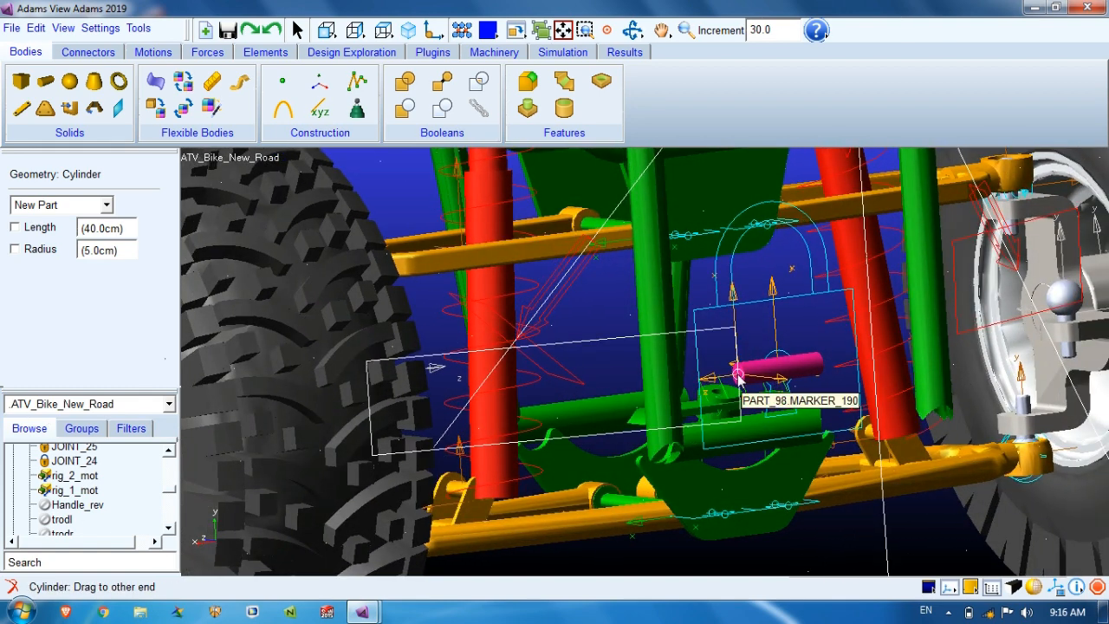
pyautogui.rightClick(738, 378)
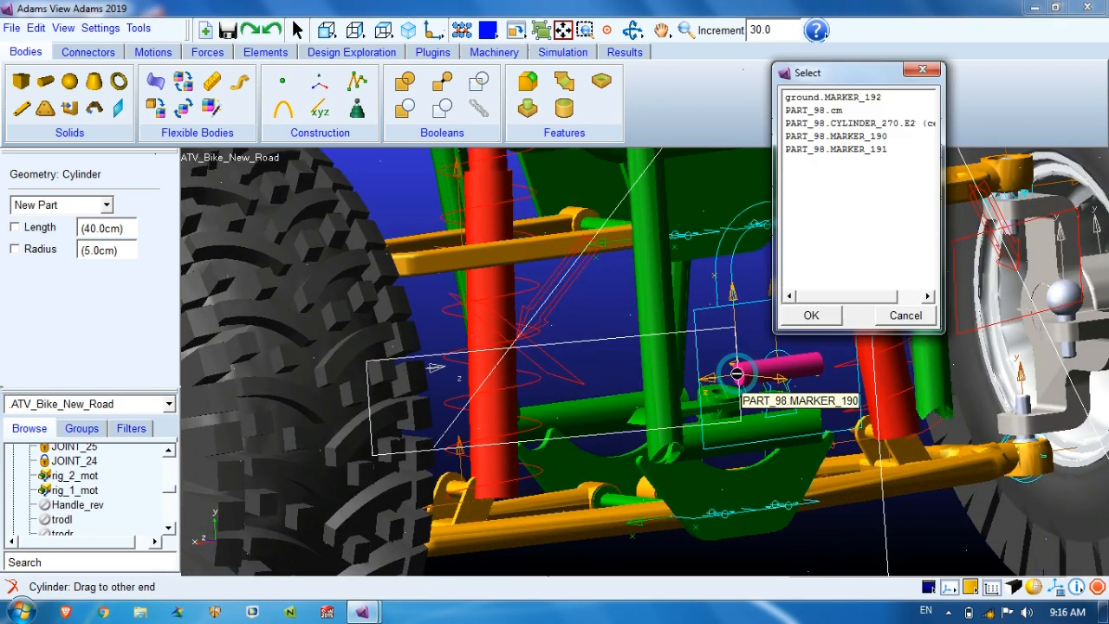
pyautogui.click(853, 97)
pyautogui.click(809, 317)
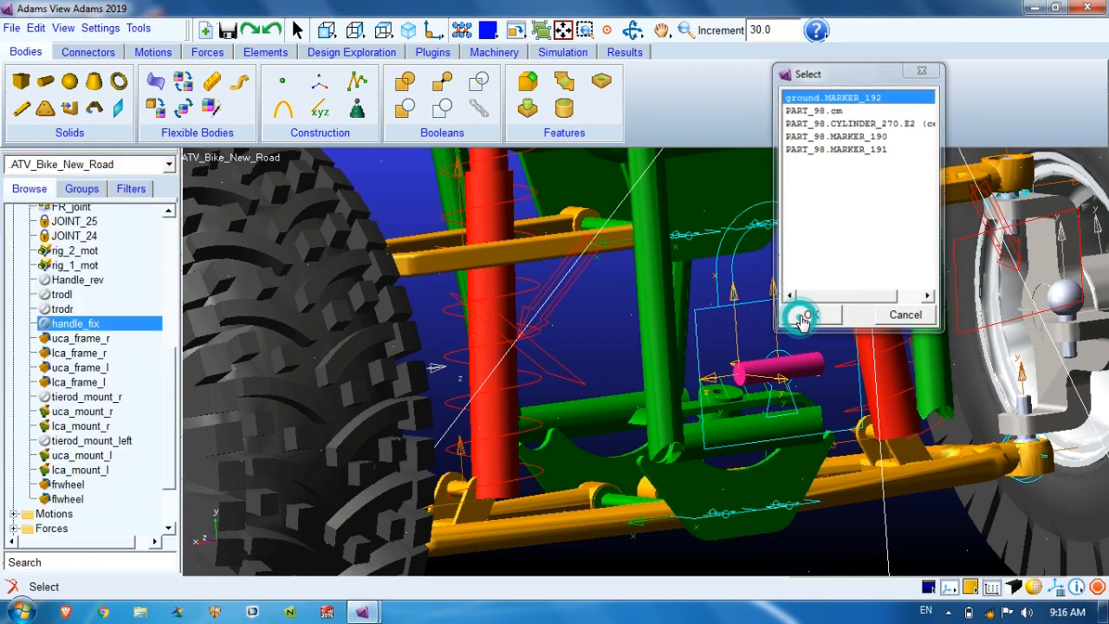
# Rename the new cylinder's part, PART_99, as tie_rod_1 and list its contents in the model tree
pyautogui.moveTo(618, 320); pyautogui.dragTo(488, 365)
pyautogui.press('r')
pyautogui.scroll(7, 85, 273)
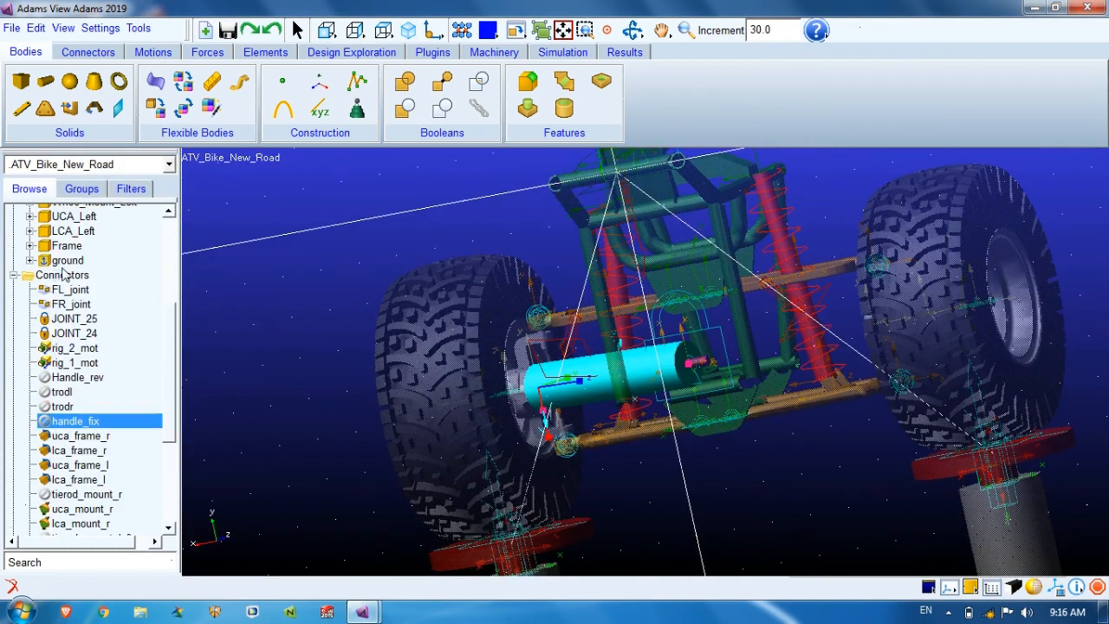
pyautogui.click(80, 223)
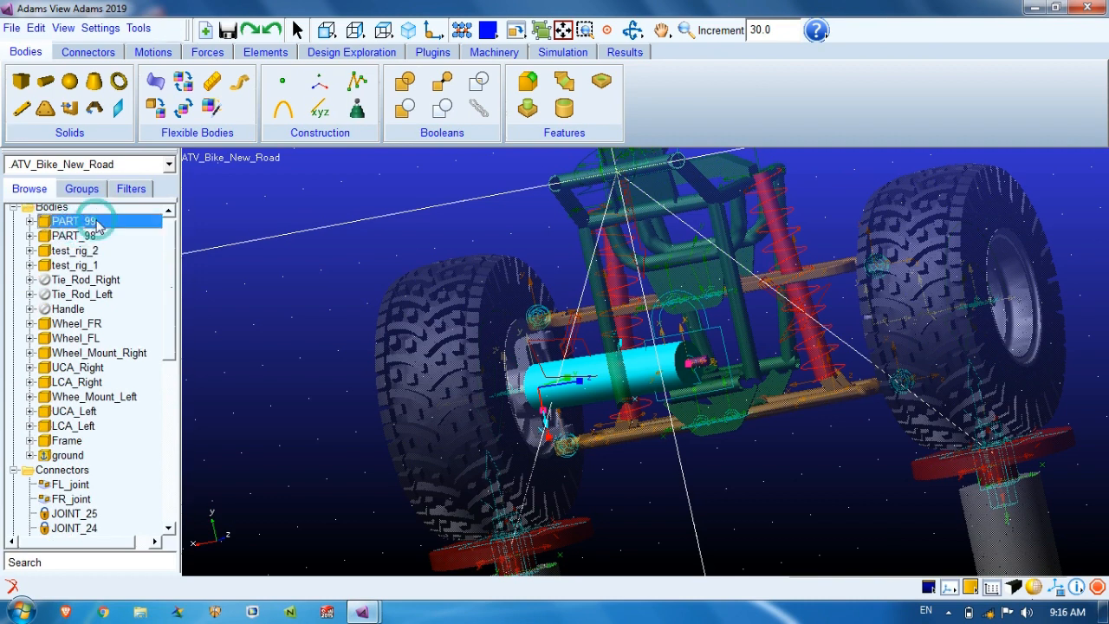
pyautogui.click(98, 221)
pyautogui.write('tie_rod')
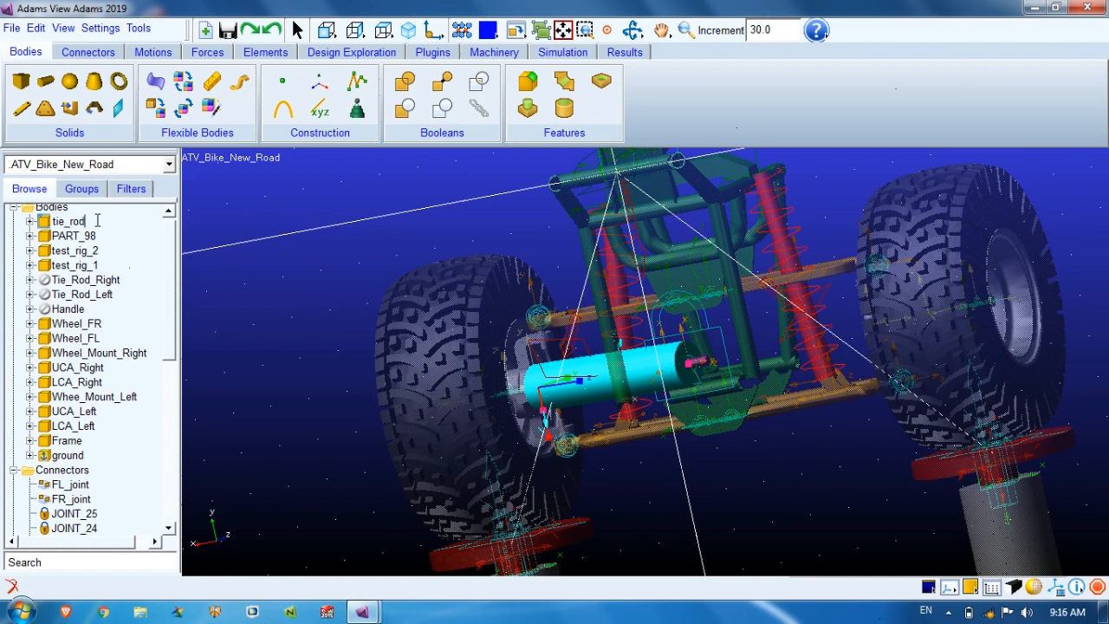
pyautogui.write('_1')
pyautogui.press('Return')
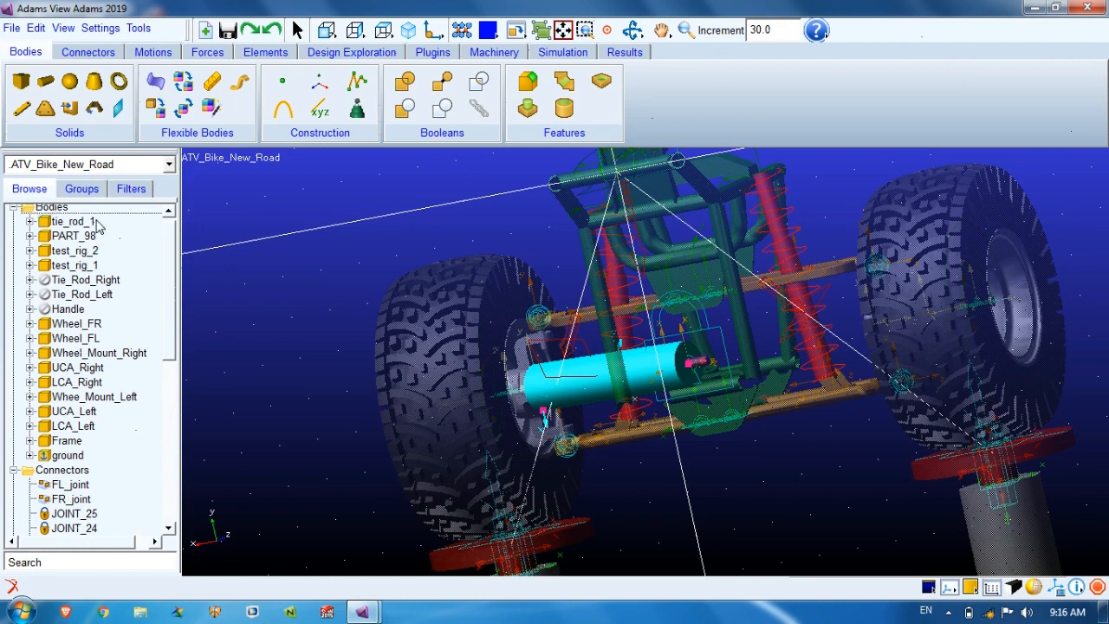
pyautogui.click(31, 222)
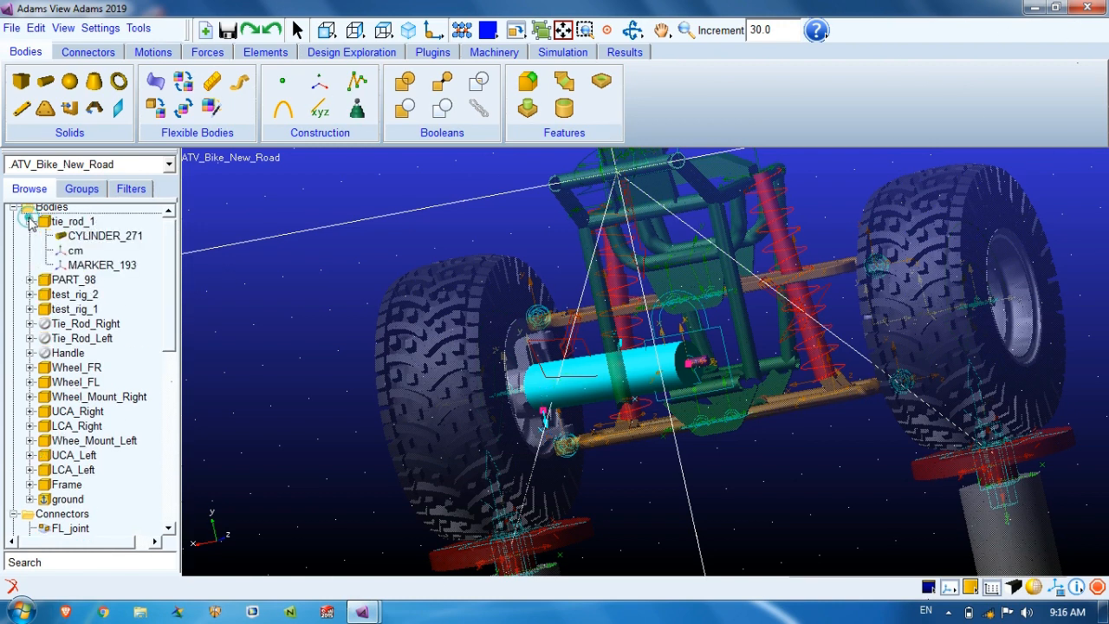
# Set the radius of the tie_rod_1 cylinder, CYLINDER_271, to 5 mm
pyautogui.click(105, 243)
pyautogui.rightClick(108, 246)
pyautogui.click(114, 249)
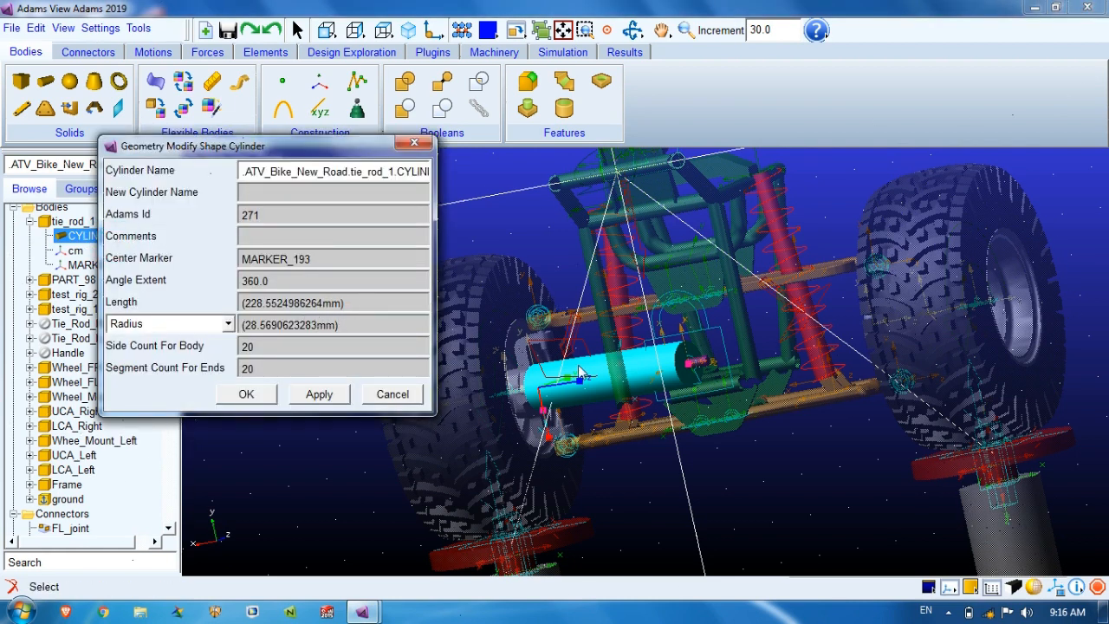
pyautogui.tripleClick(374, 325)
pyautogui.write('10')
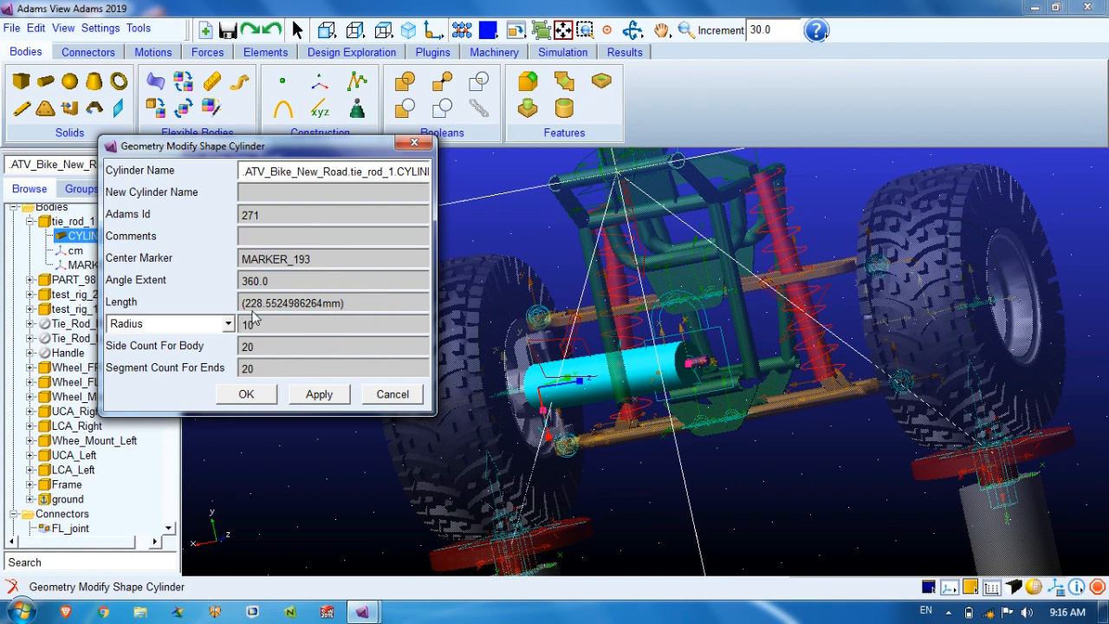
pyautogui.click(316, 396)
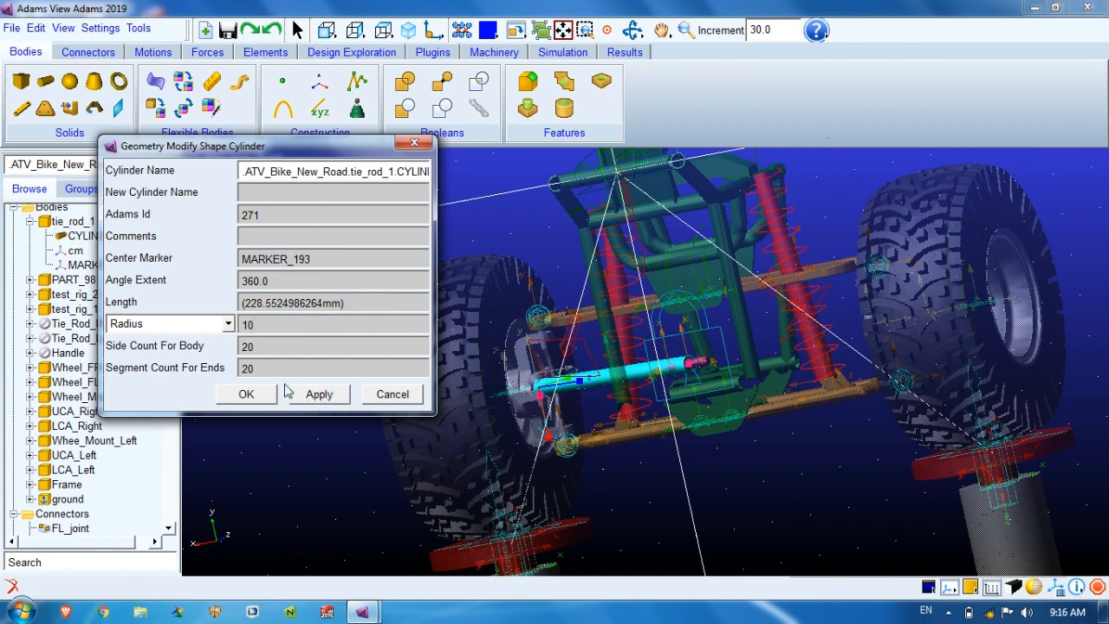
pyautogui.doubleClick(260, 325)
pyautogui.write('5')
pyautogui.click(314, 392)
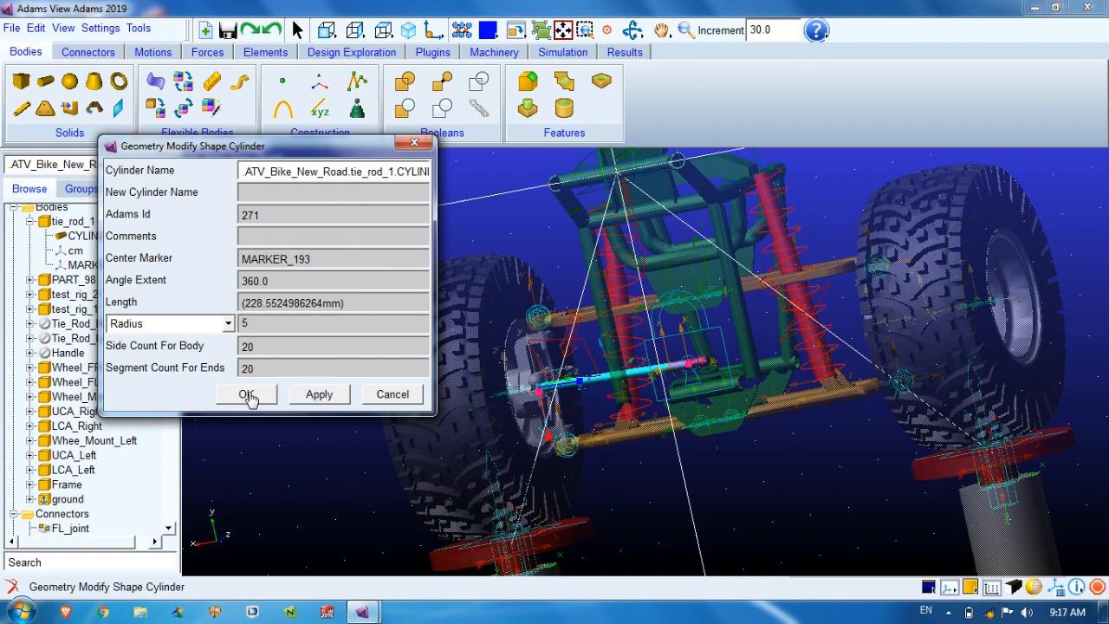
pyautogui.click(247, 394)
# Change the Y location of MARKER_193, at the ball end of tie_rod_1, to -242
pyautogui.press('w')
pyautogui.moveTo(499, 329); pyautogui.dragTo(775, 410)
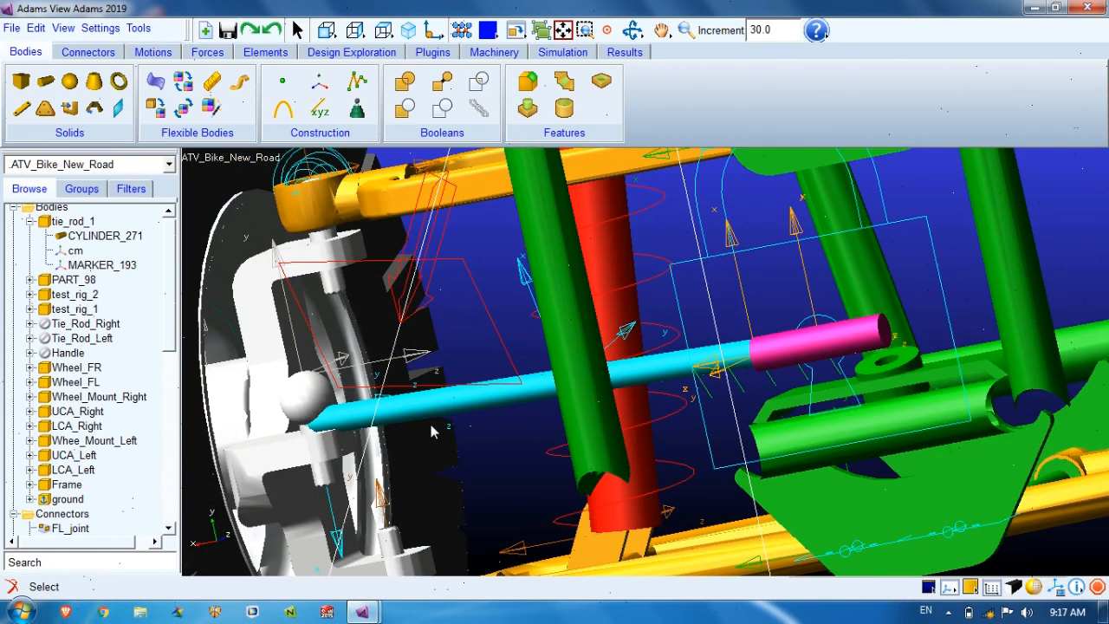
pyautogui.press('w')
pyautogui.moveTo(282, 350); pyautogui.dragTo(837, 412)
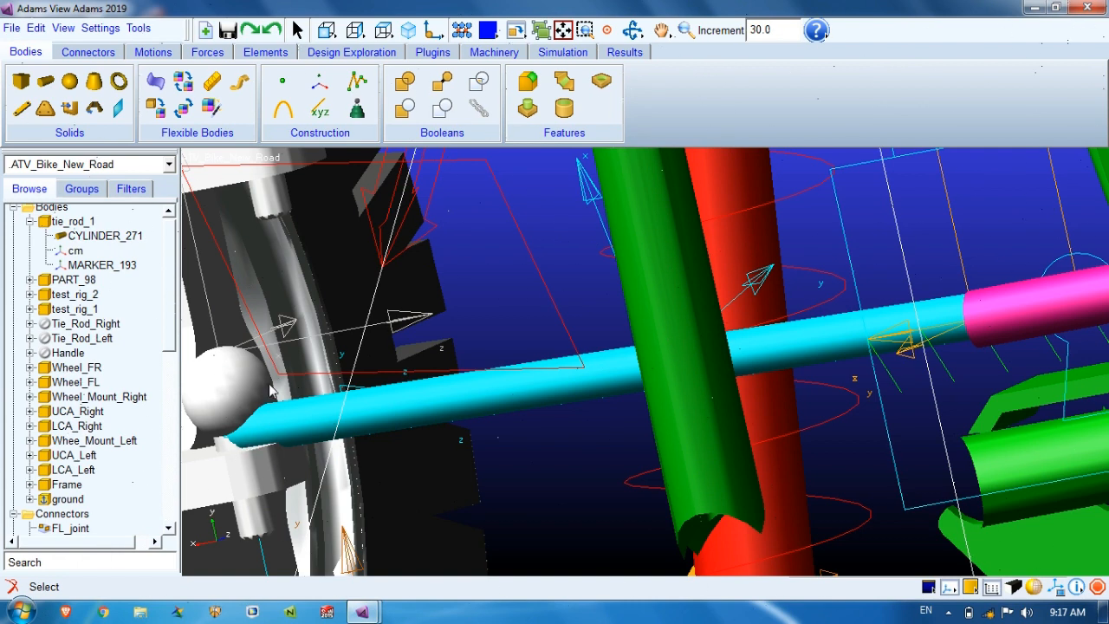
pyautogui.click(76, 266)
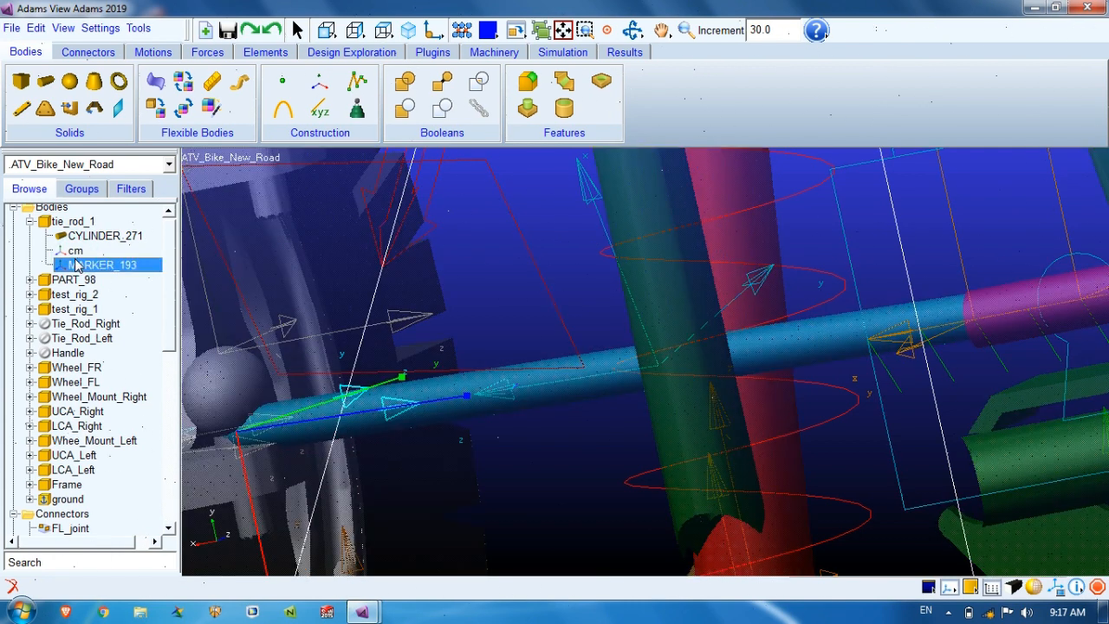
pyautogui.doubleClick(77, 265)
pyautogui.moveTo(373, 182); pyautogui.dragTo(737, 182)
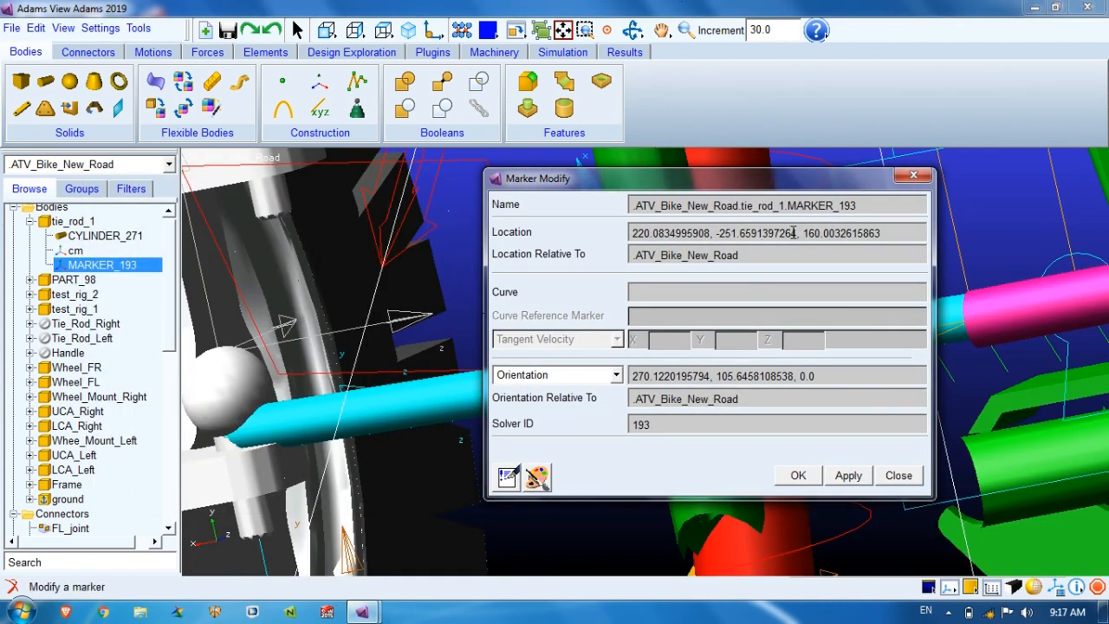
pyautogui.moveTo(797, 232); pyautogui.dragTo(741, 231)
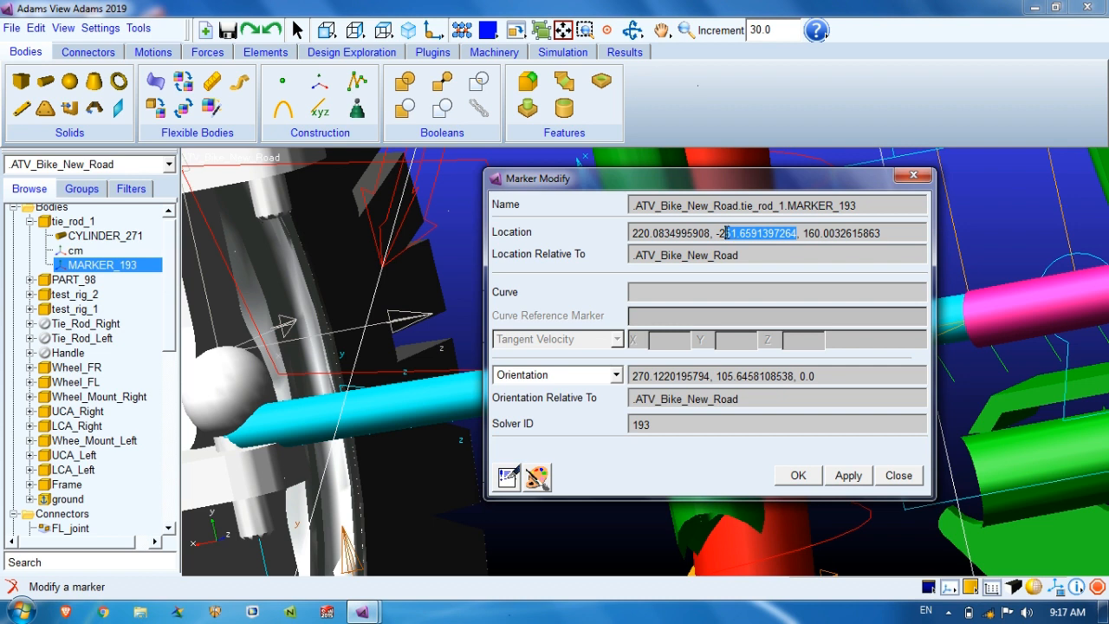
pyautogui.press('BackSpace')
pyautogui.write('42')
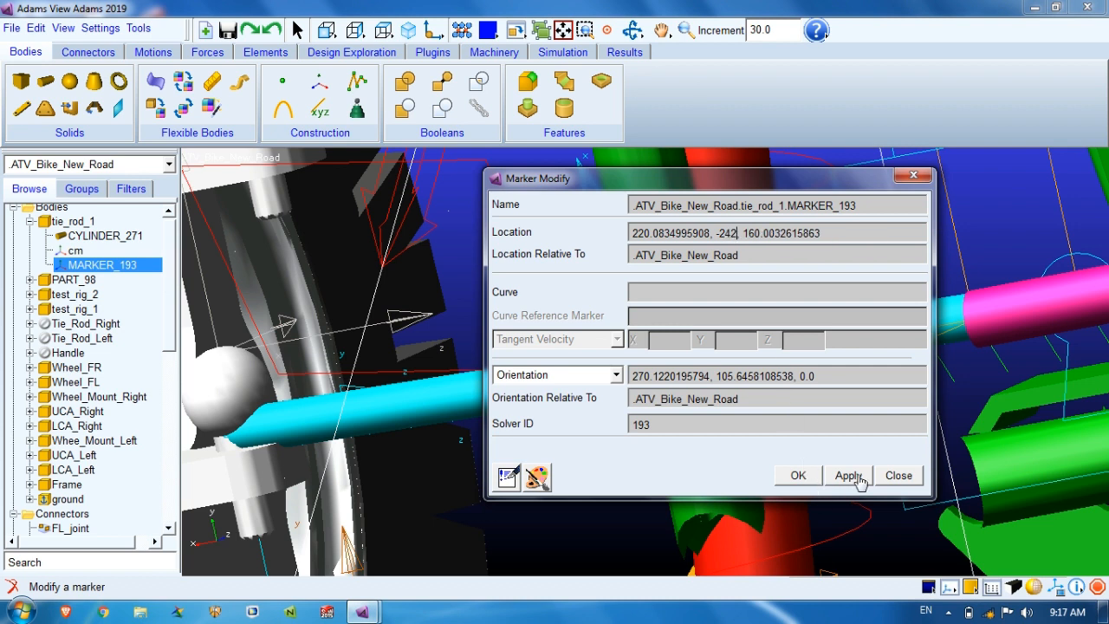
pyautogui.click(851, 474)
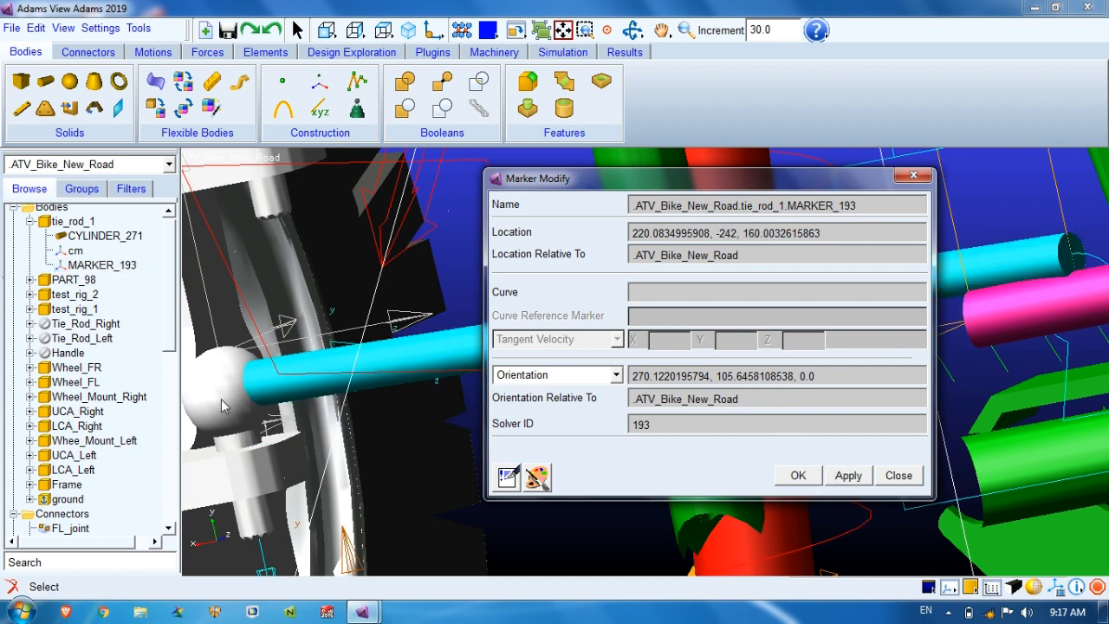
pyautogui.click(913, 177)
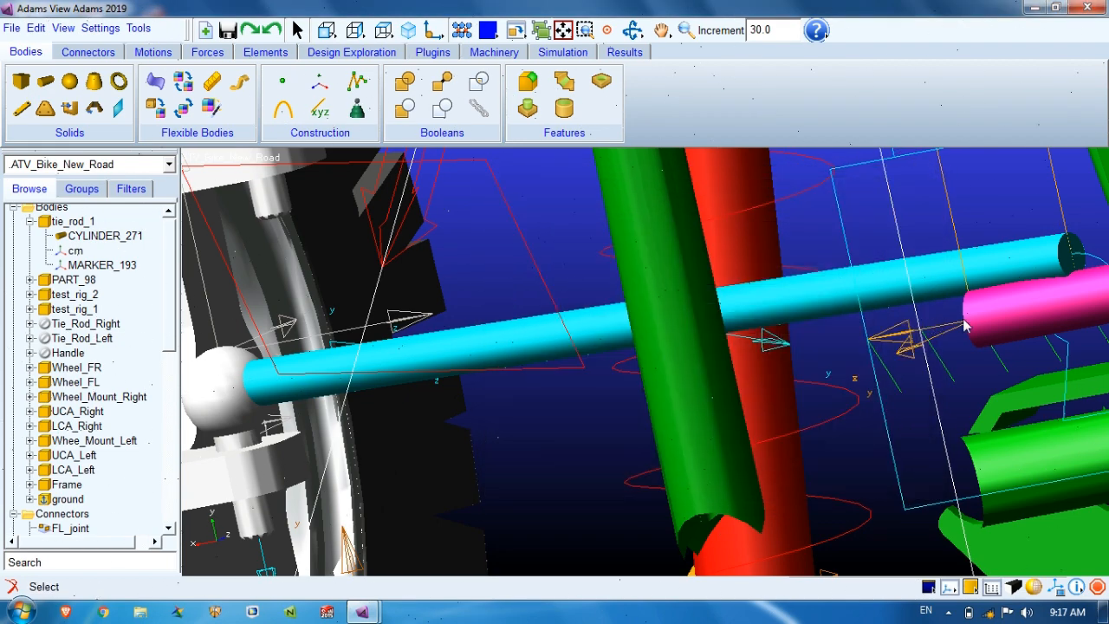
# Create a cylinder as a new part from tie_rod_1.MARKER_193 at the ball to ground.MARKER_192 on the magenta cylinder's near end
pyautogui.moveTo(955, 317); pyautogui.dragTo(943, 339)
pyautogui.press('r')
pyautogui.moveTo(781, 357); pyautogui.dragTo(875, 345)
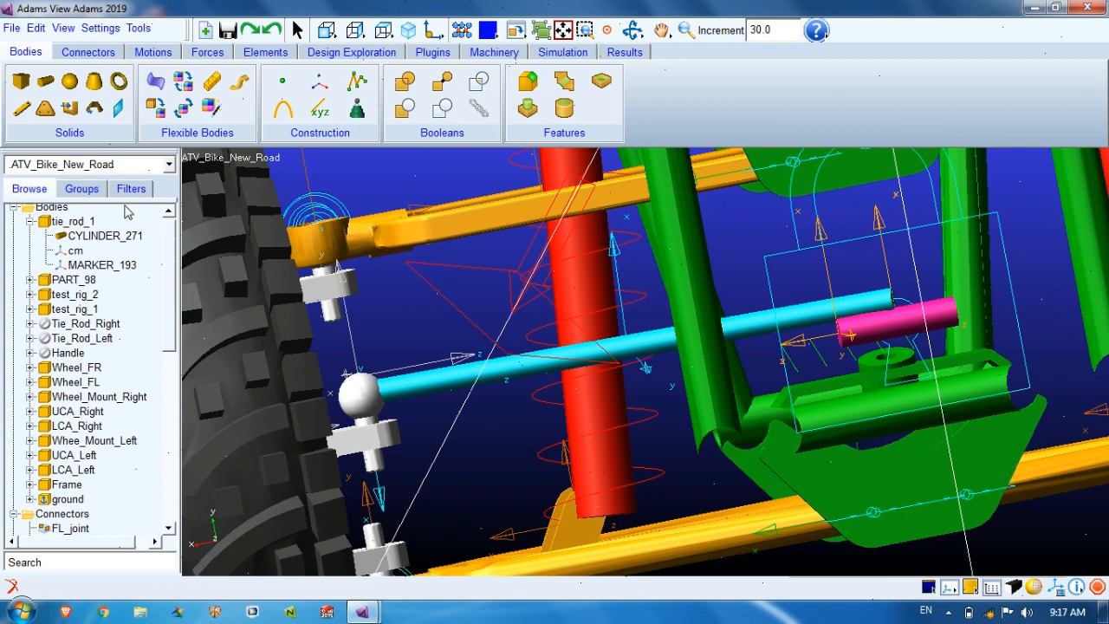
pyautogui.click(30, 221)
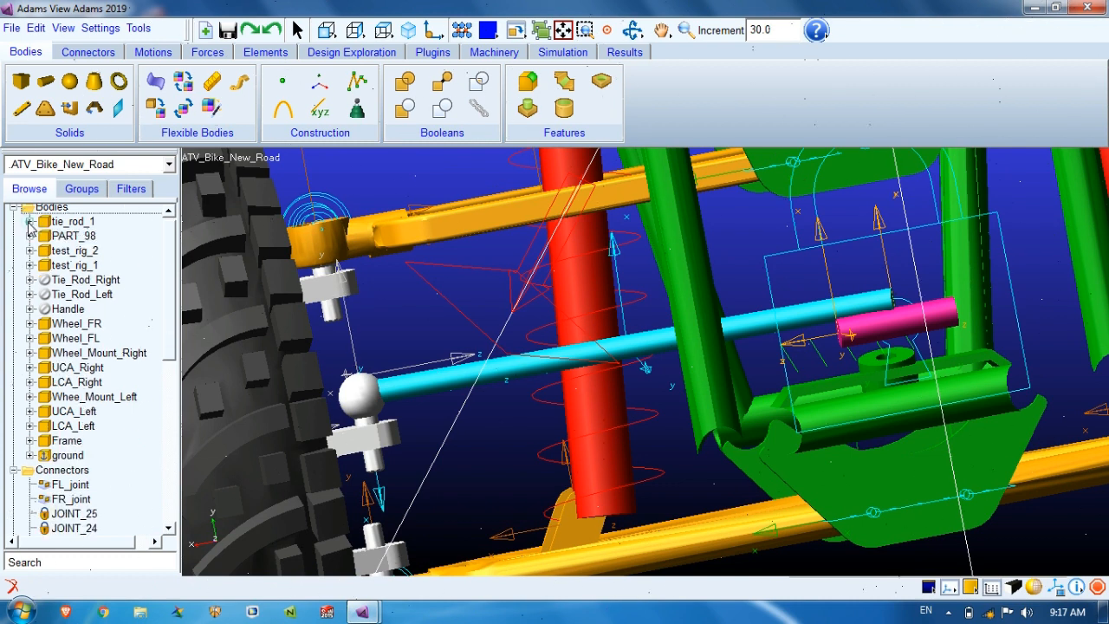
pyautogui.click(46, 82)
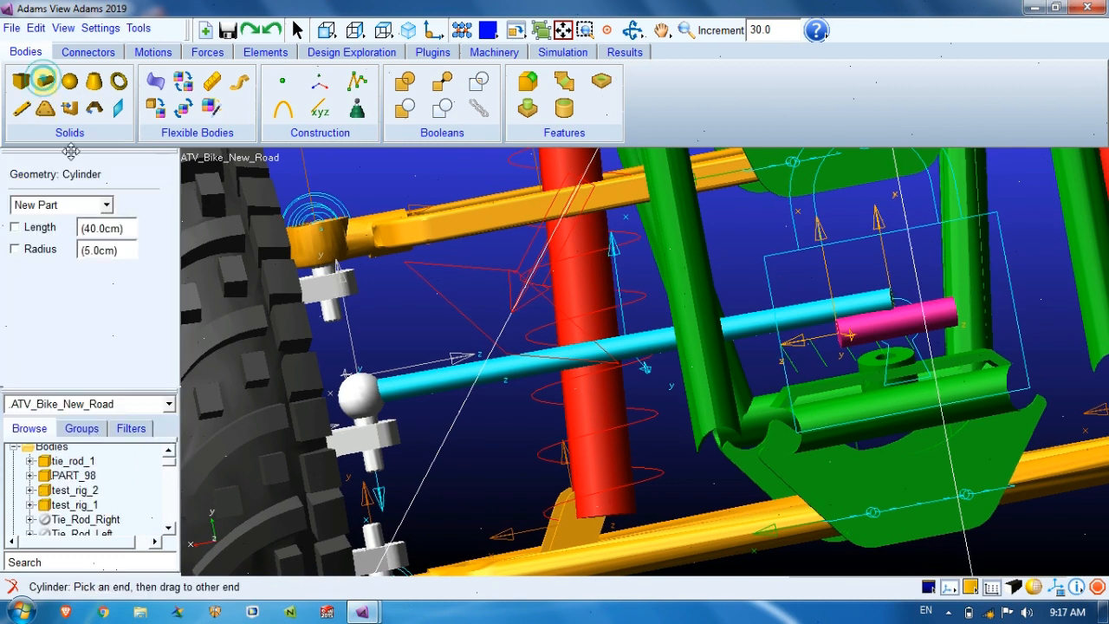
pyautogui.rightClick(358, 398)
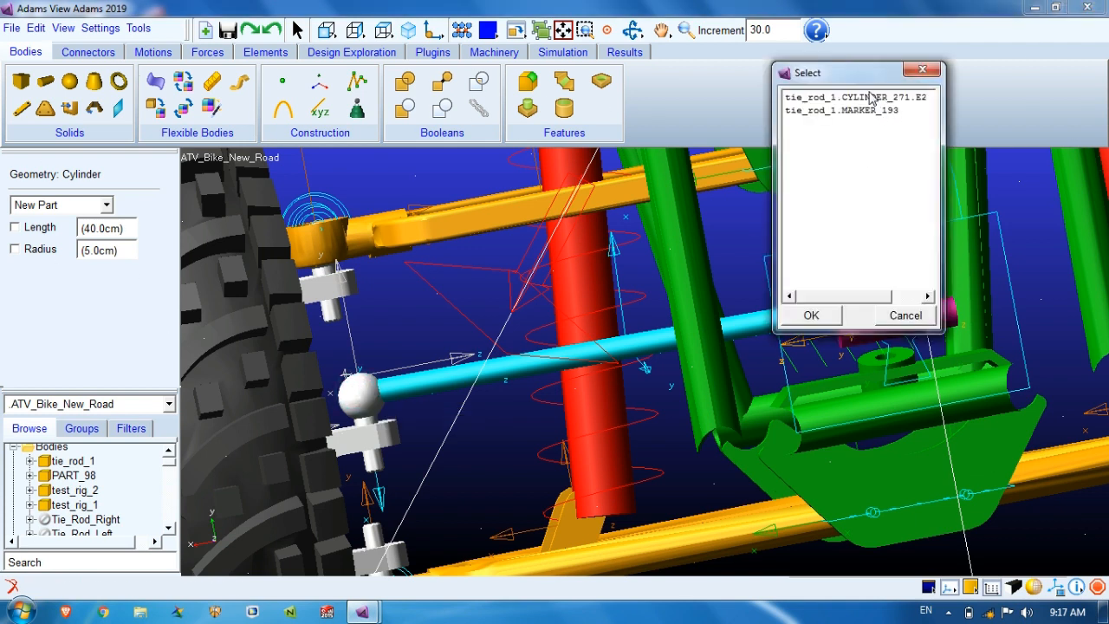
pyautogui.click(852, 111)
pyautogui.click(811, 315)
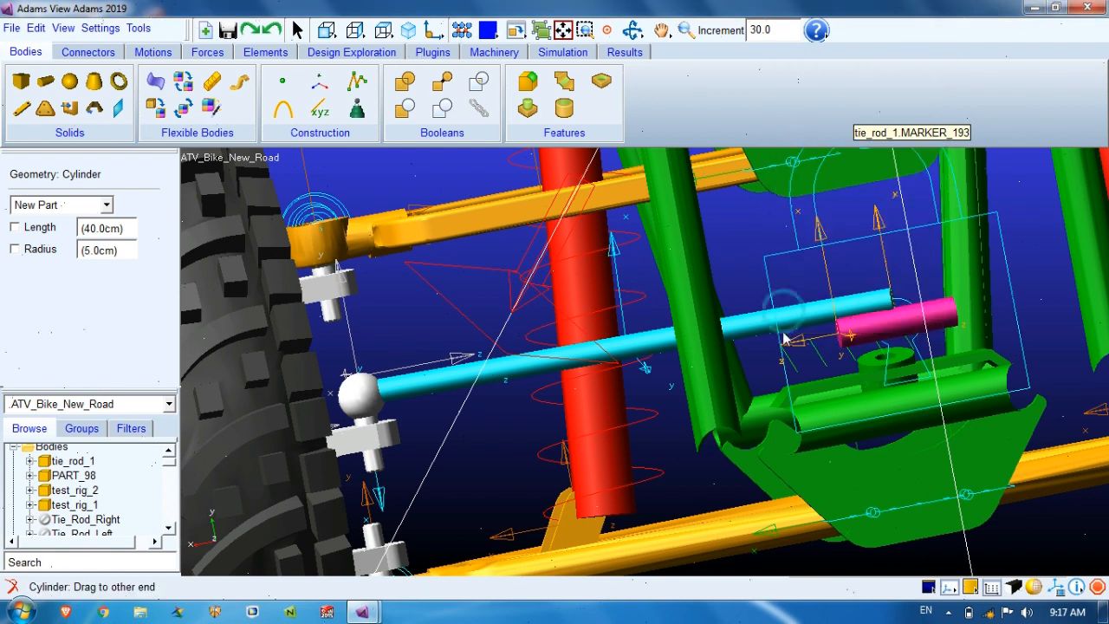
pyautogui.rightClick(839, 334)
pyautogui.click(838, 98)
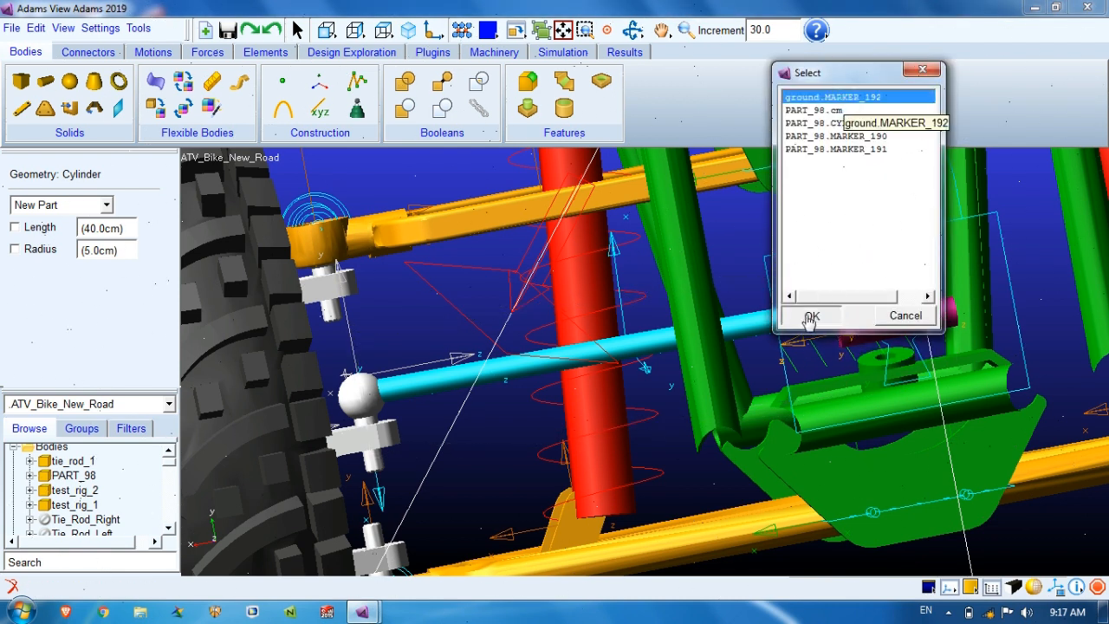
pyautogui.click(811, 315)
# Delete the old tie_rod_1 part and set the radius of PART_100's cylinder to 5 mm
pyautogui.rightClick(62, 238)
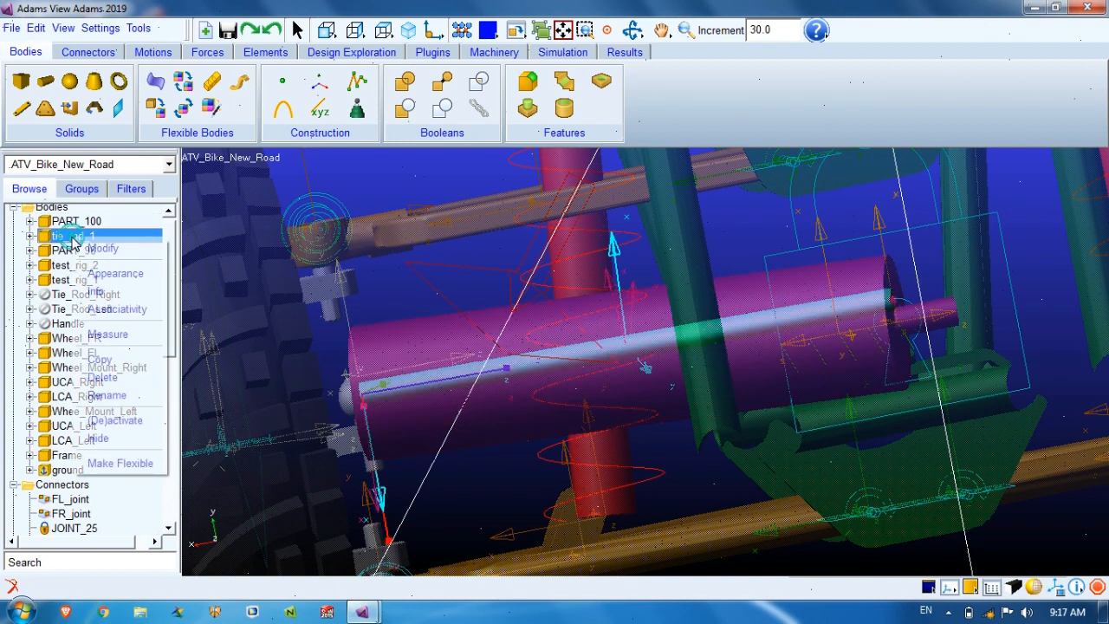
pyautogui.click(104, 374)
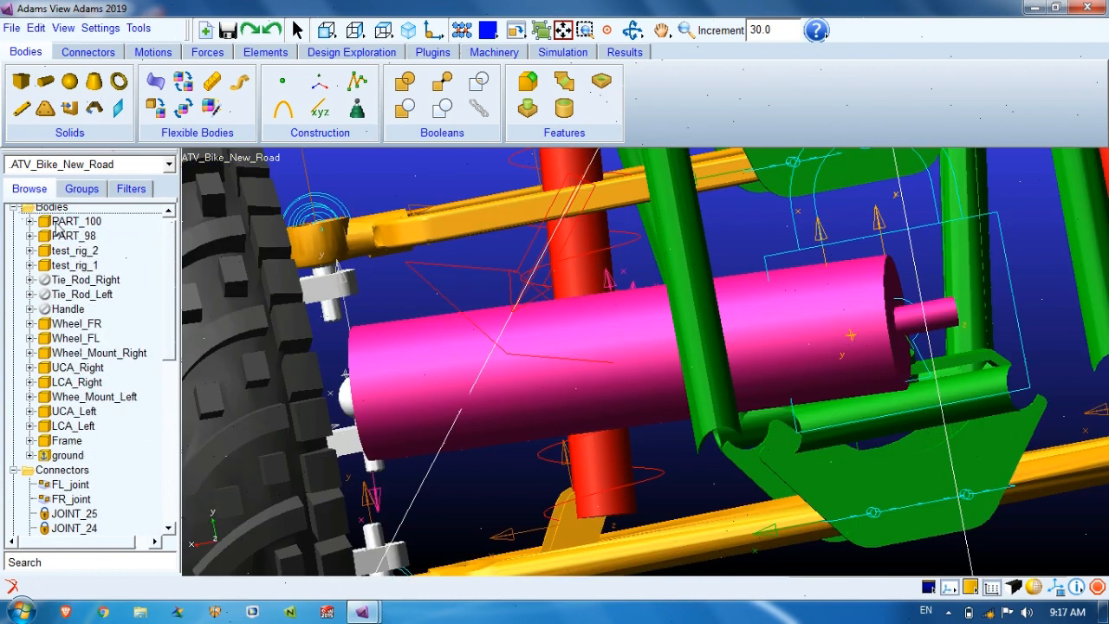
pyautogui.click(30, 222)
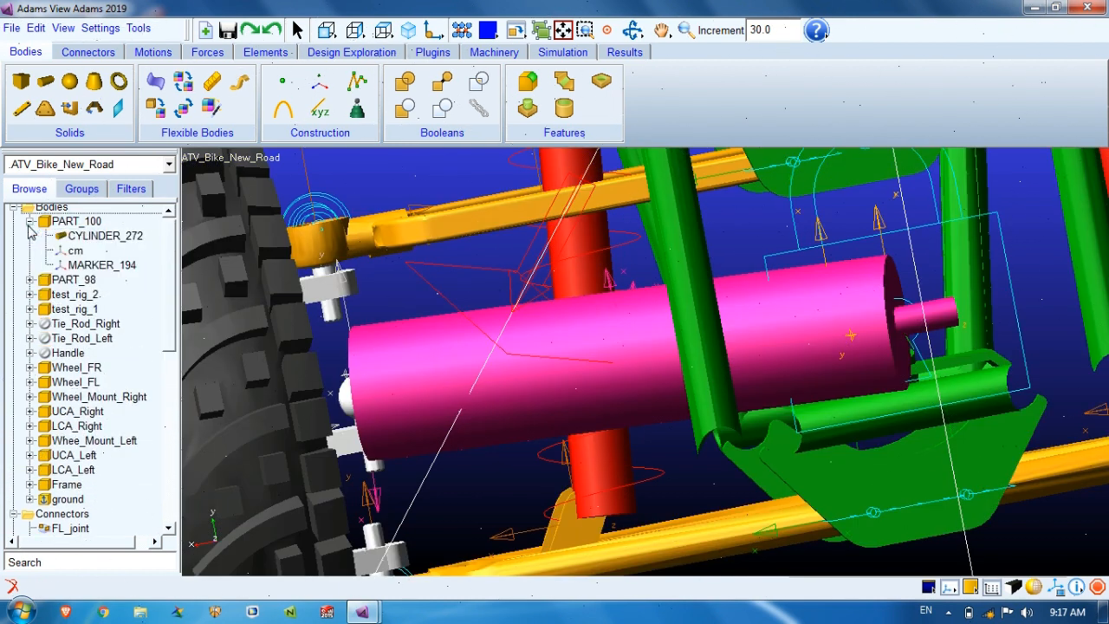
pyautogui.click(107, 270)
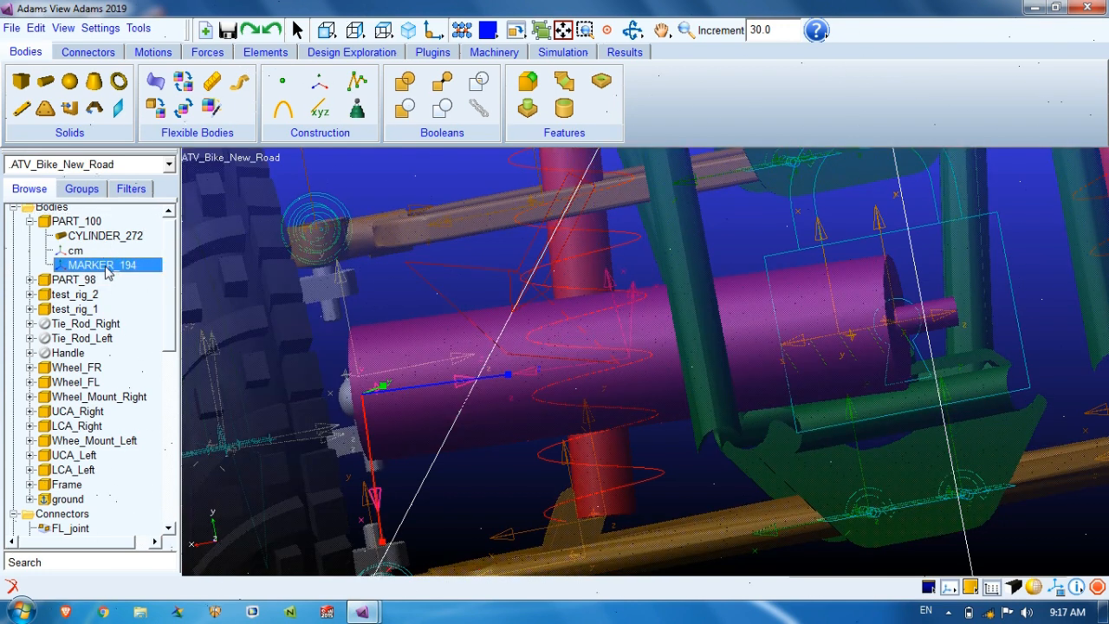
pyautogui.doubleClick(102, 236)
pyautogui.doubleClick(361, 322)
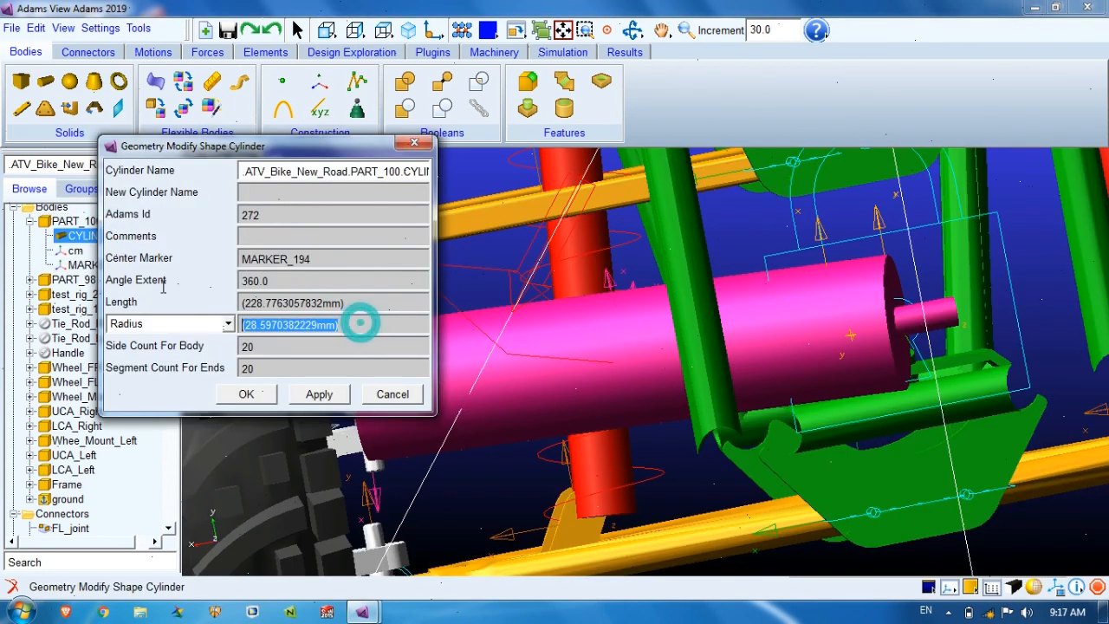
pyautogui.write('5')
pyautogui.click(295, 395)
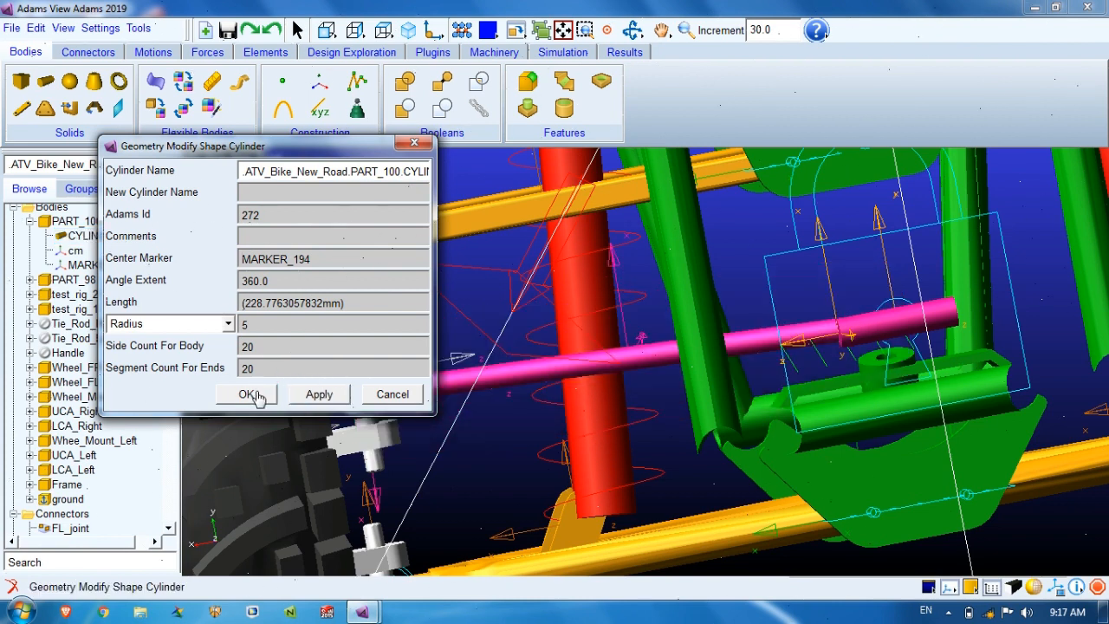
pyautogui.click(251, 394)
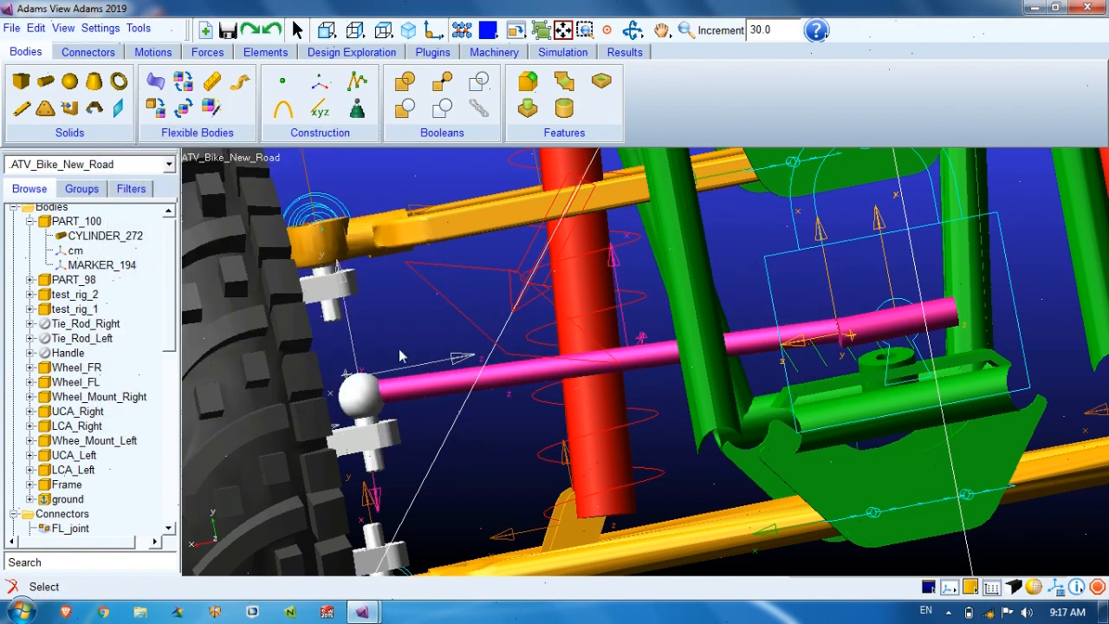
# Change the color of PART_100's cylinder, CYLINDER_272, to Aquamarine
pyautogui.rightClick(93, 236)
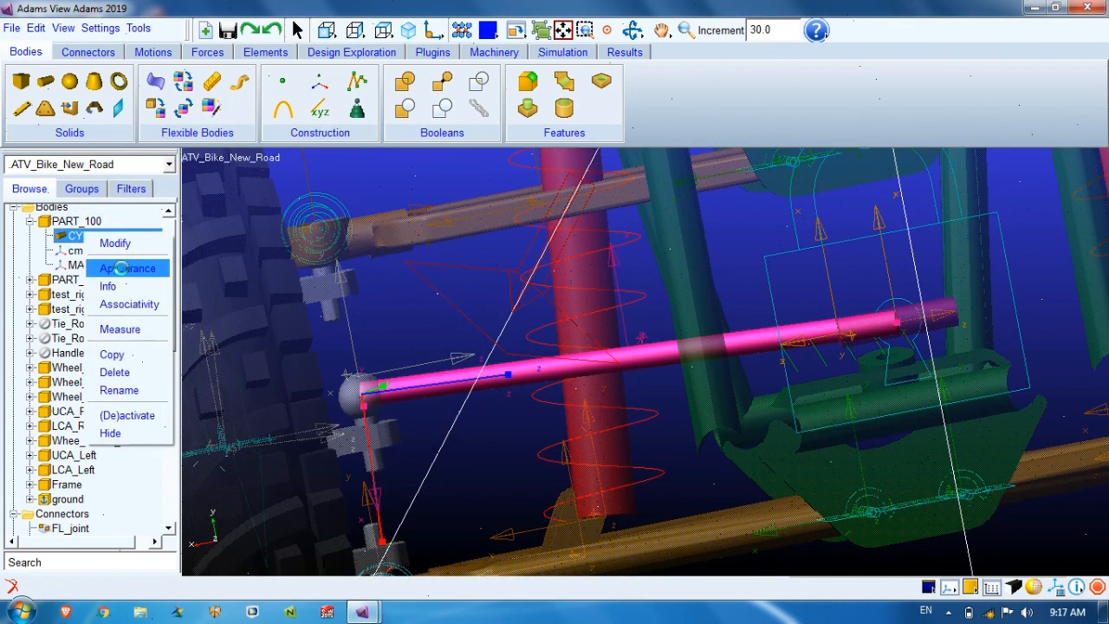
pyautogui.click(126, 268)
pyautogui.rightClick(715, 260)
pyautogui.moveTo(754, 271)
pyautogui.moveTo(849, 308)
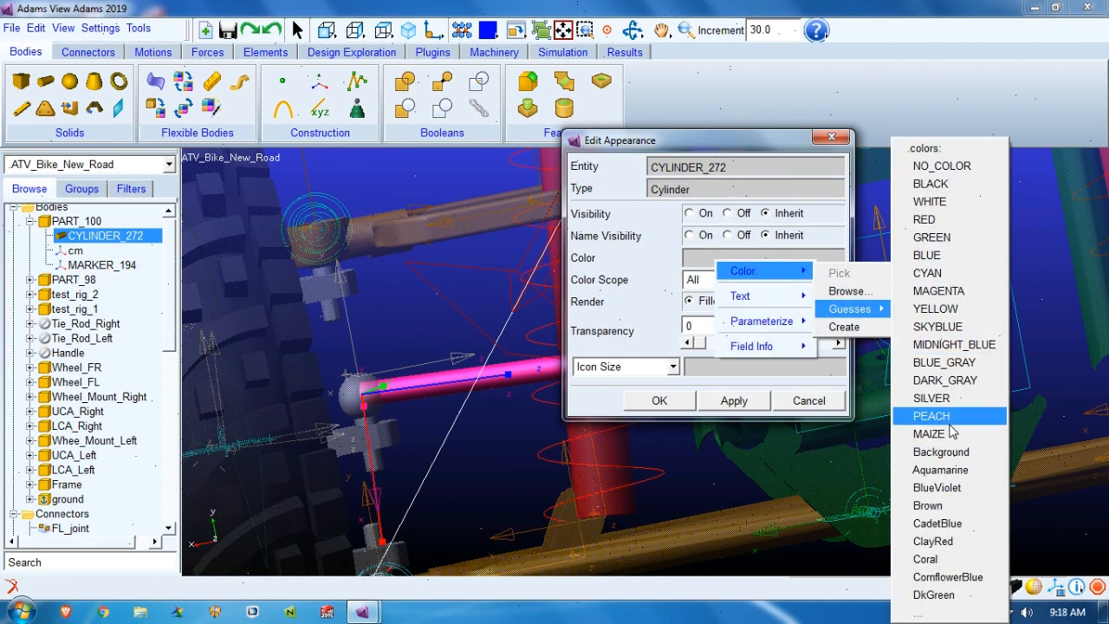
pyautogui.click(940, 470)
pyautogui.click(722, 400)
pyautogui.click(682, 404)
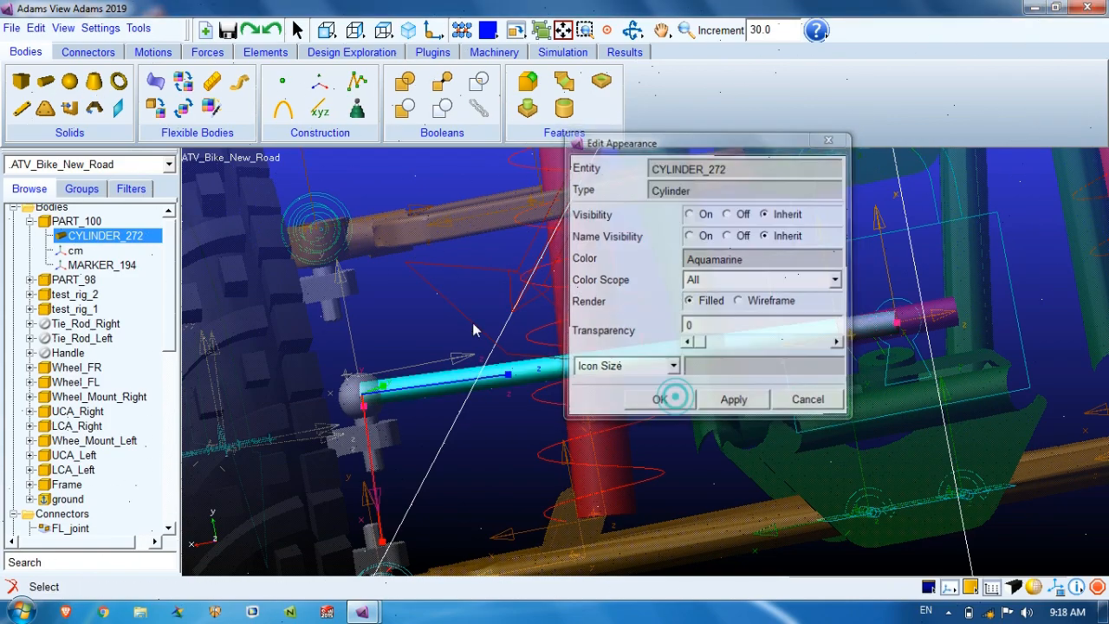
# Start another cylinder as a new part, with its first end at PART_100.MARKER_194 on the left wheel mount ball
pyautogui.press('r')
pyautogui.moveTo(824, 347); pyautogui.dragTo(768, 355)
pyautogui.press('w')
pyautogui.moveTo(712, 305); pyautogui.dragTo(844, 388)
pyautogui.press('r')
pyautogui.press('z')
pyautogui.click(46, 82)
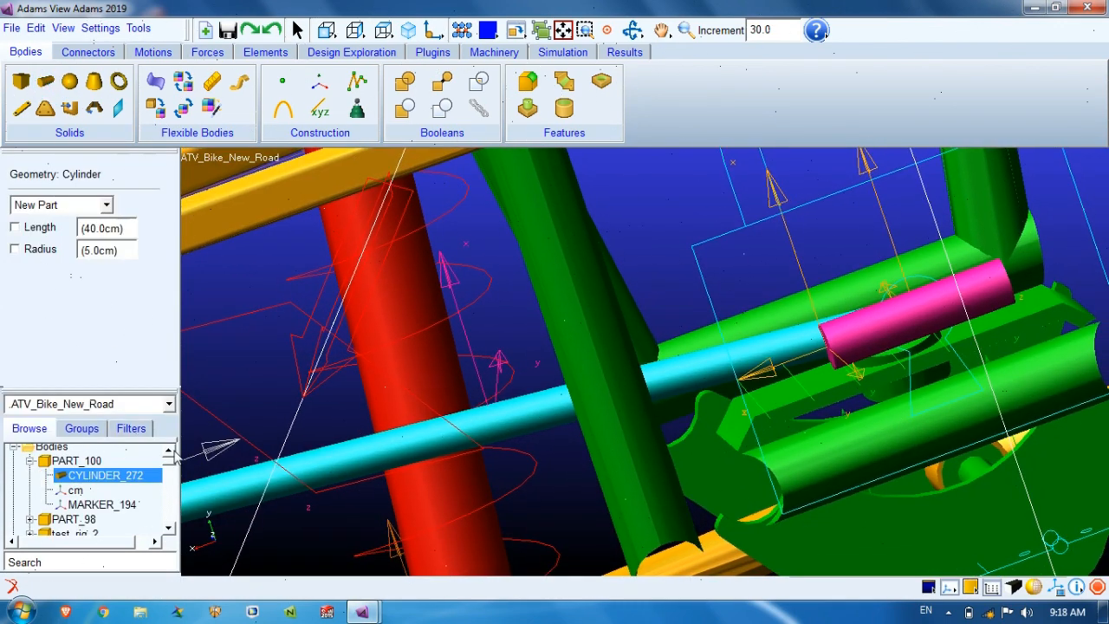
pyautogui.press('z')
pyautogui.moveTo(301, 409); pyautogui.dragTo(302, 421)
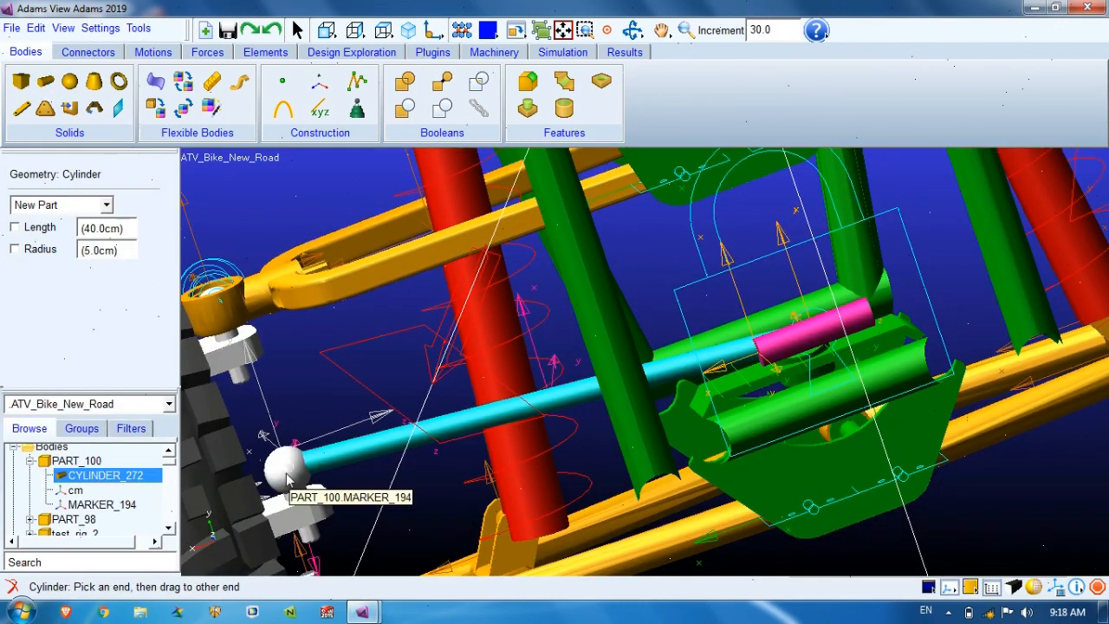
pyautogui.rightClick(285, 472)
pyautogui.click(847, 111)
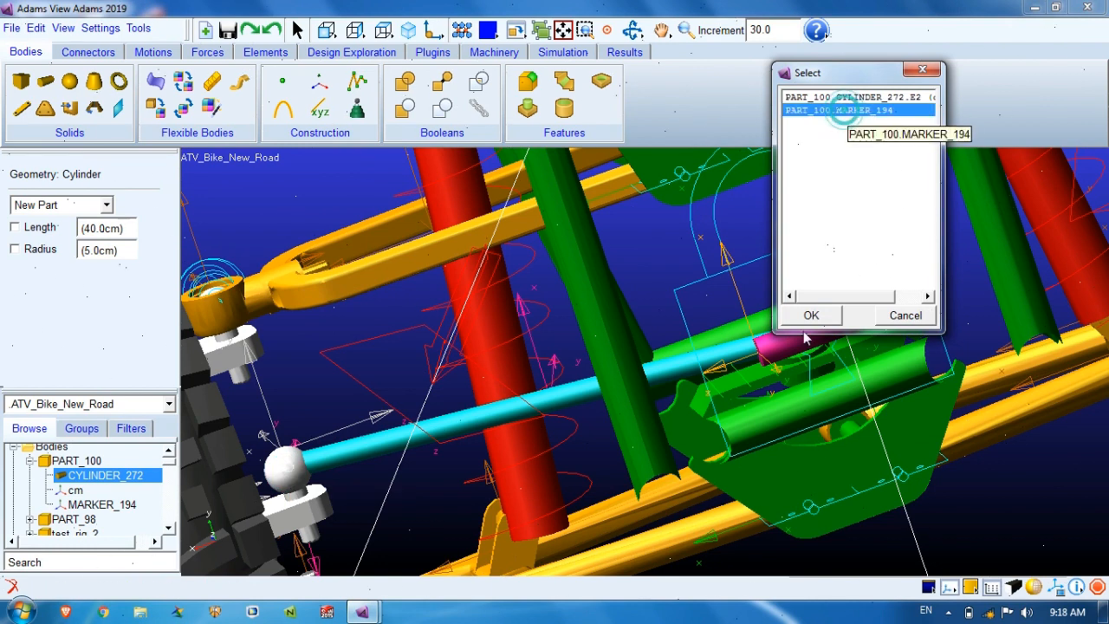
pyautogui.click(806, 315)
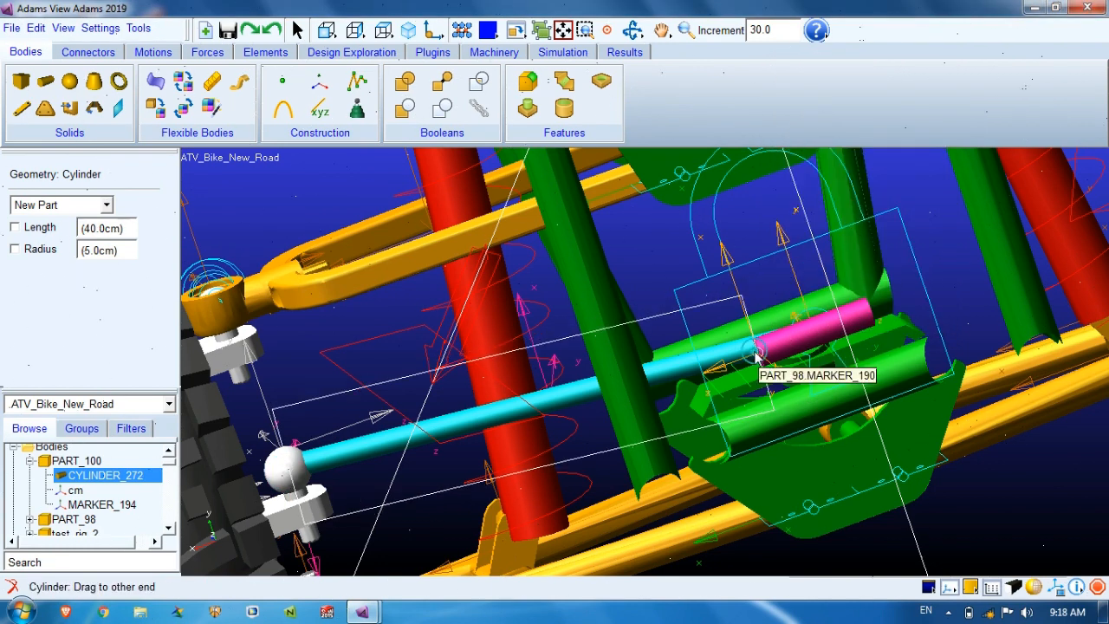
# Place the other end of the new cylinder at PART_98.MARKER_190, on the near end of the magenta cylinder
pyautogui.rightClick(755, 351)
pyautogui.click(851, 137)
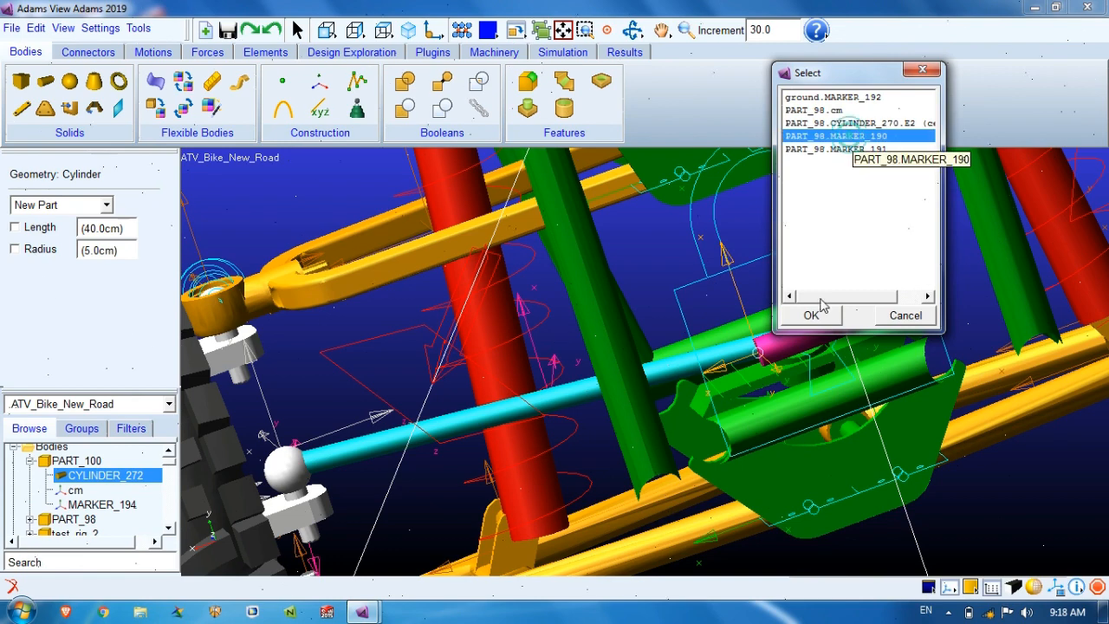
pyautogui.click(808, 316)
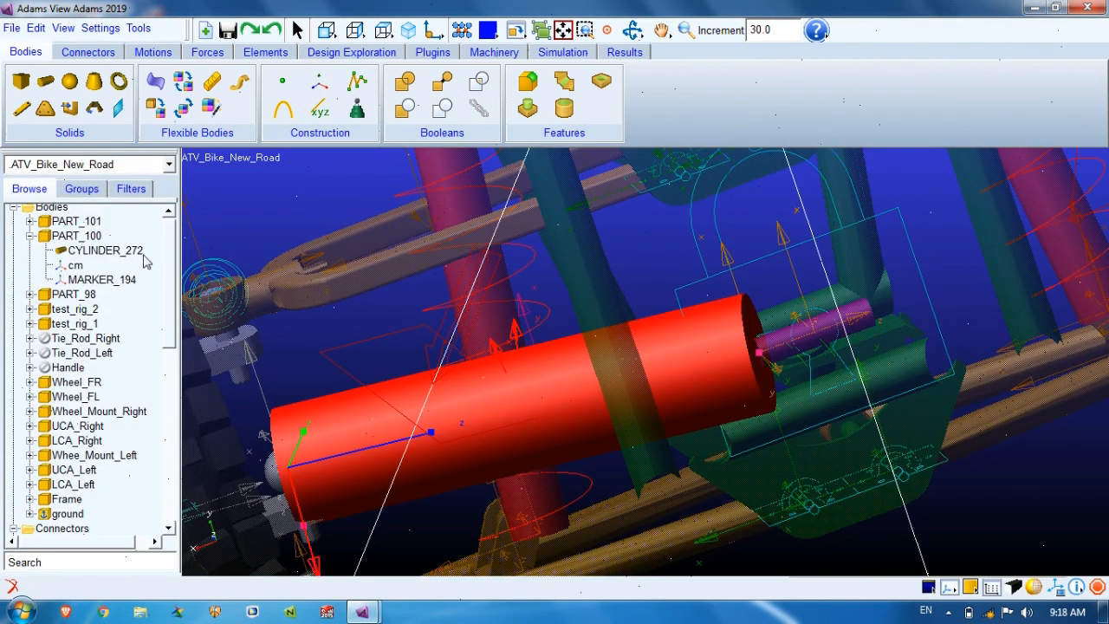
# Delete PART_100 and set the radius of PART_101's cylinder to 5 mm
pyautogui.rightClick(102, 243)
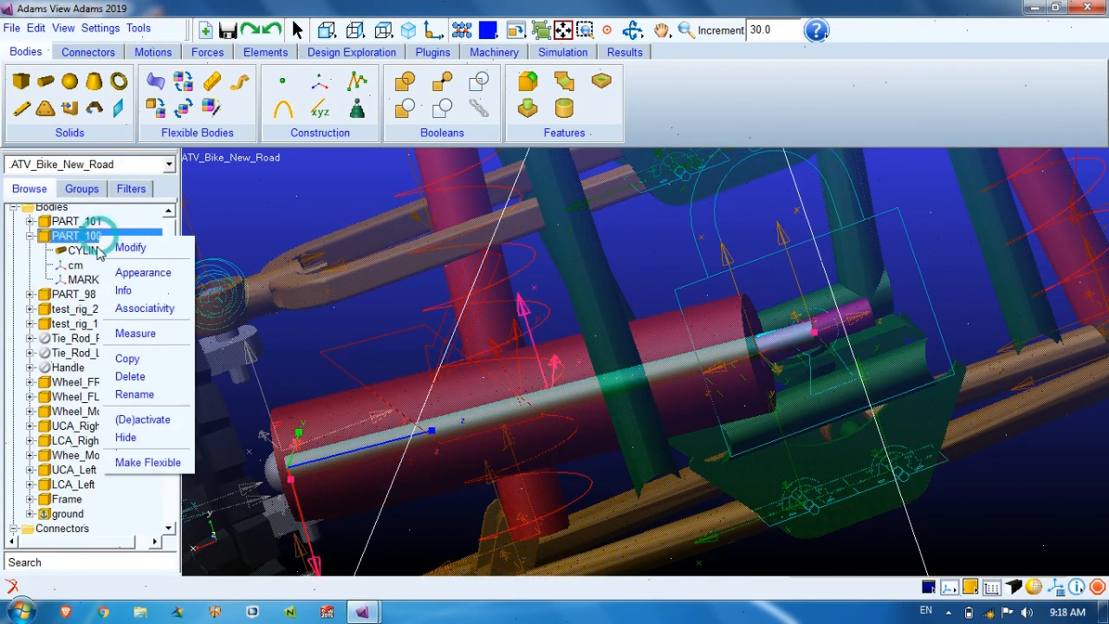
pyautogui.click(124, 376)
pyautogui.click(30, 221)
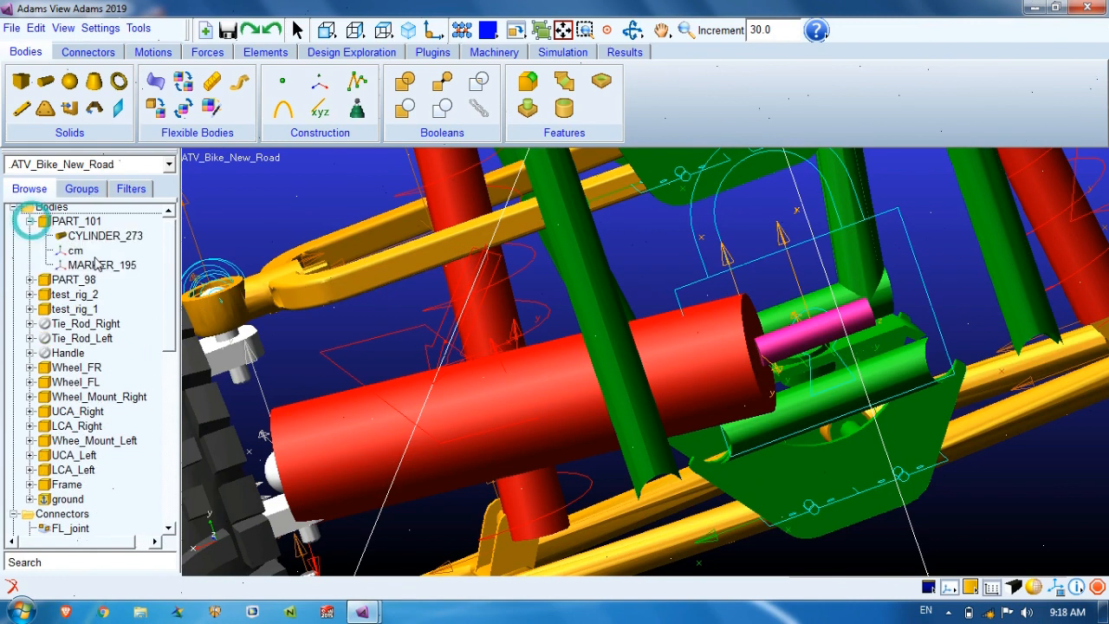
pyautogui.doubleClick(104, 236)
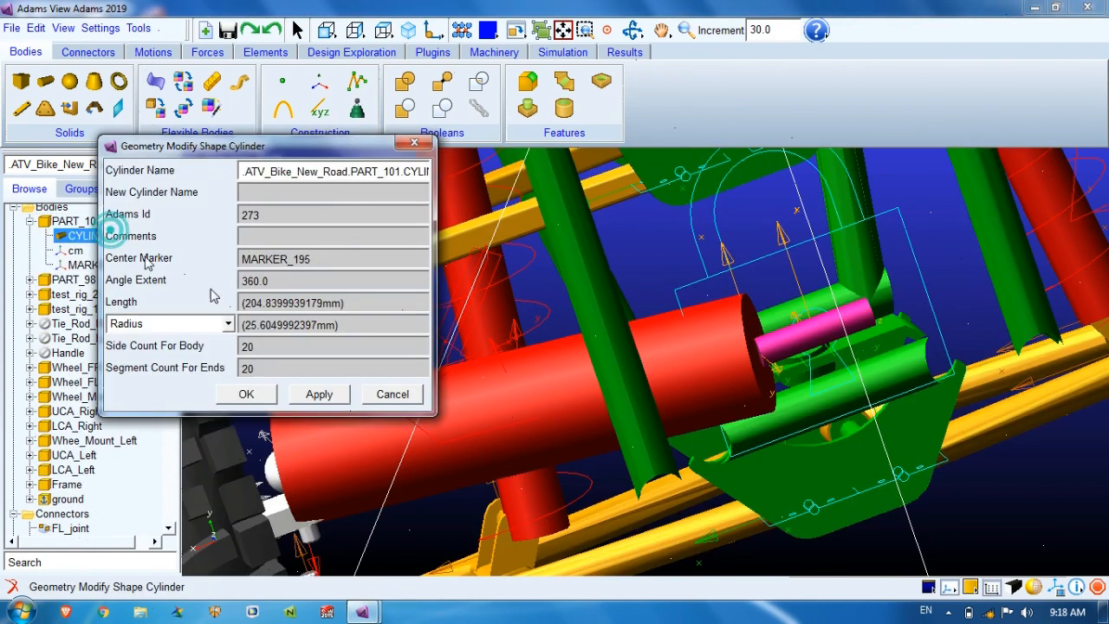
pyautogui.doubleClick(345, 325)
pyautogui.write('5')
pyautogui.click(319, 394)
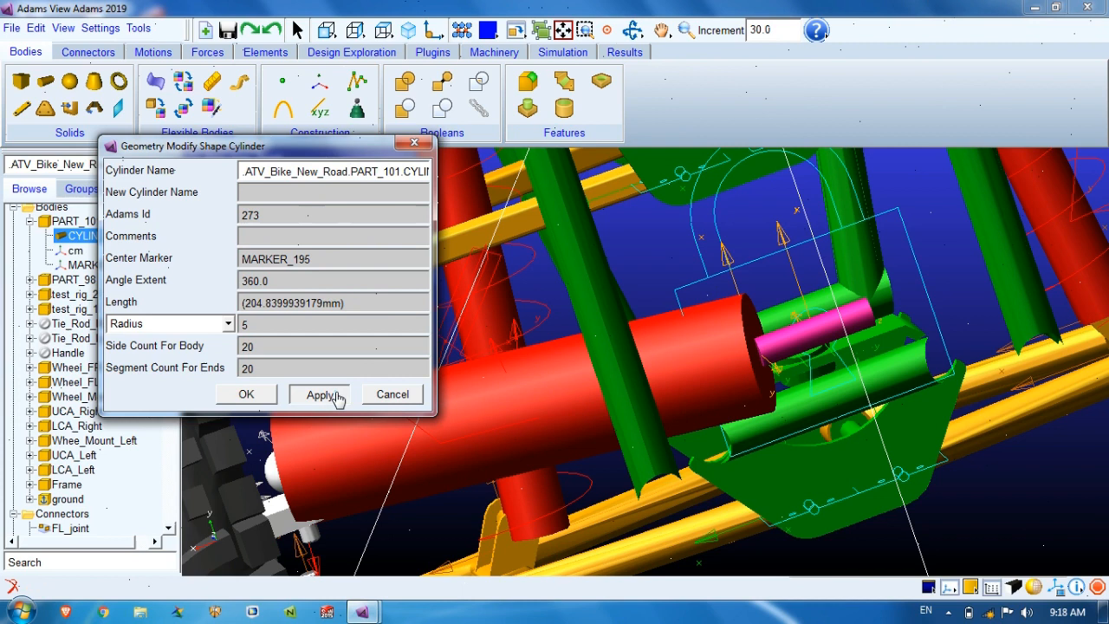
pyautogui.click(246, 395)
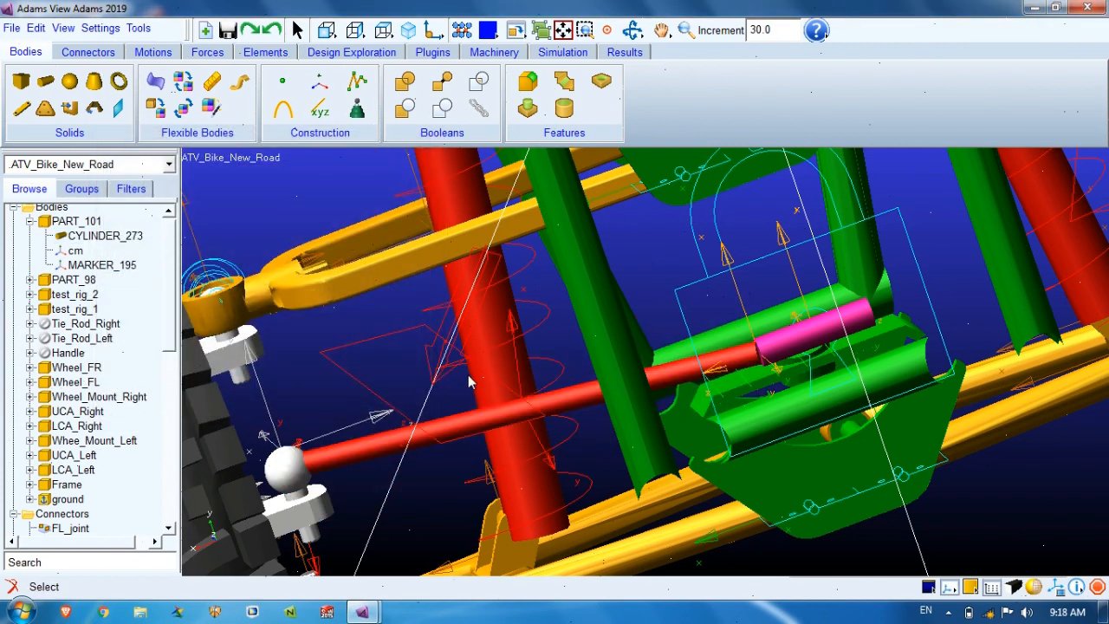
# Start a sphere that is added to the existing part PART_101, the thin red cylinder
pyautogui.press('w')
pyautogui.moveTo(680, 310); pyautogui.dragTo(822, 400)
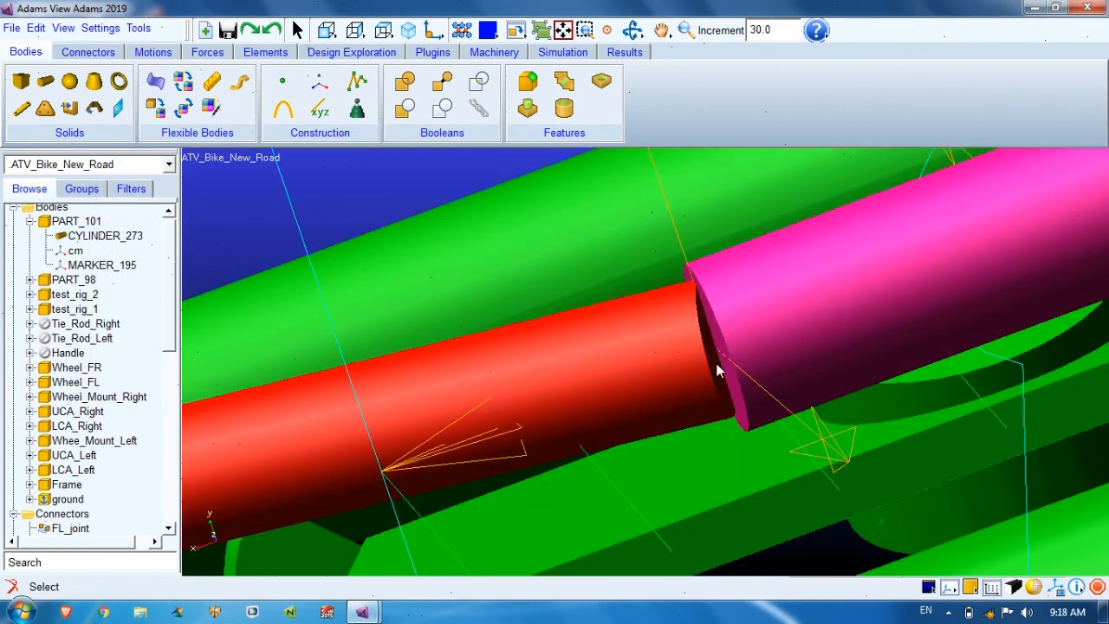
pyautogui.press('z')
pyautogui.moveTo(705, 346); pyautogui.dragTo(628, 355)
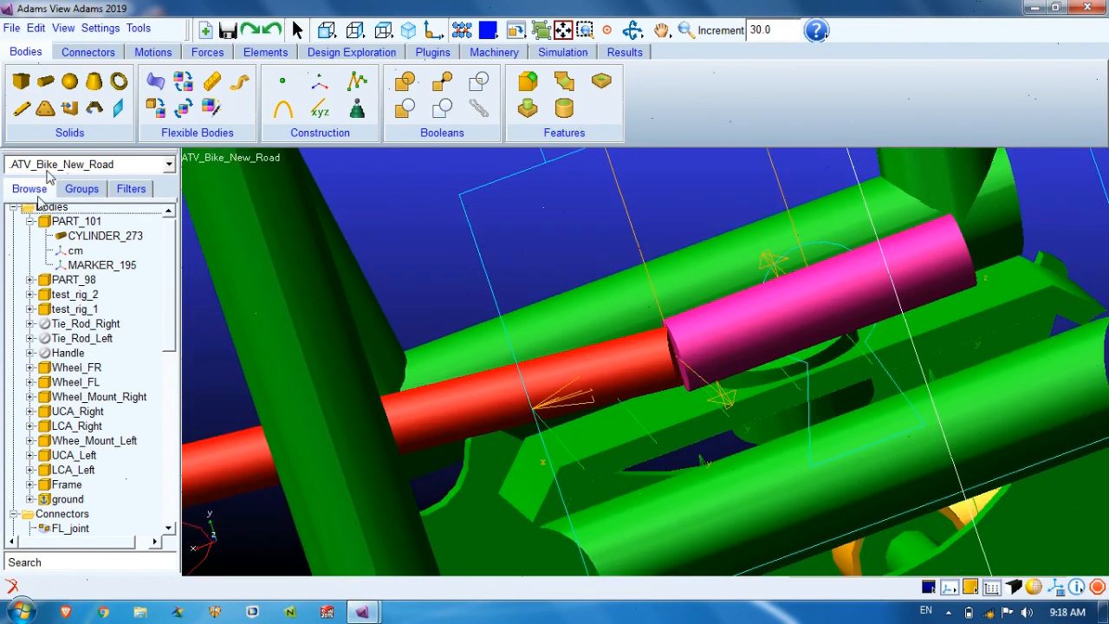
pyautogui.click(69, 84)
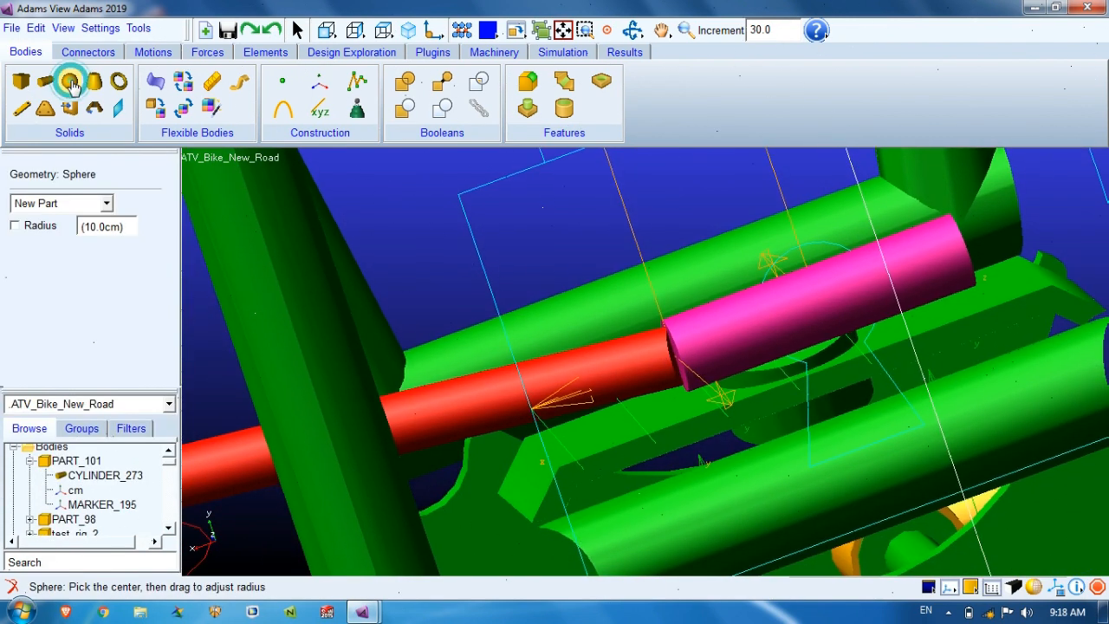
pyautogui.click(65, 205)
pyautogui.click(45, 237)
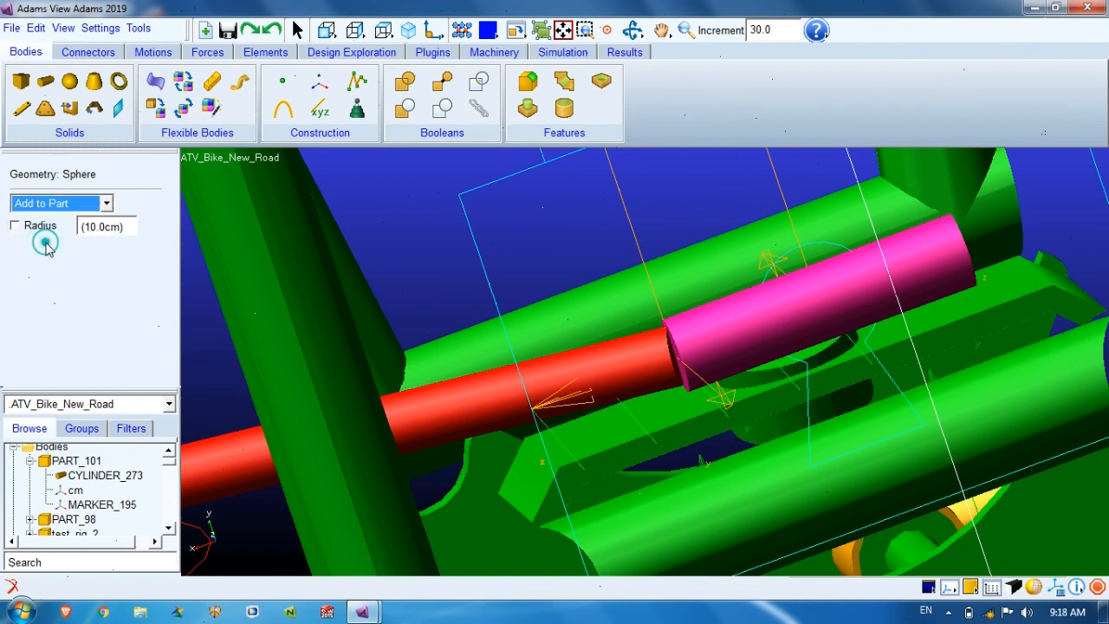
pyautogui.click(423, 430)
pyautogui.click(807, 110)
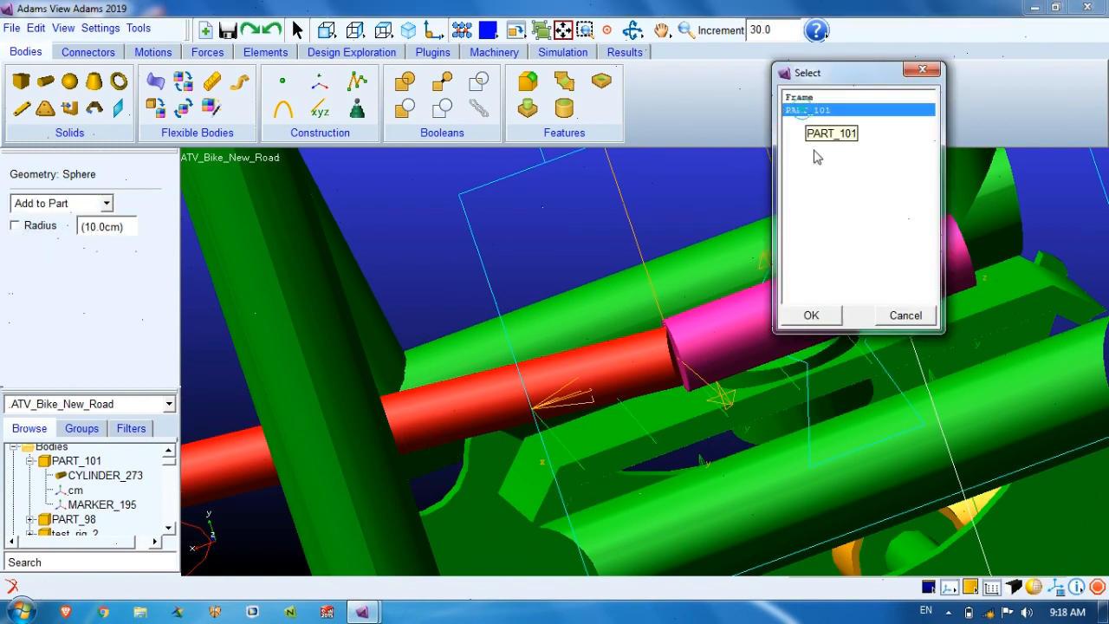
pyautogui.click(811, 315)
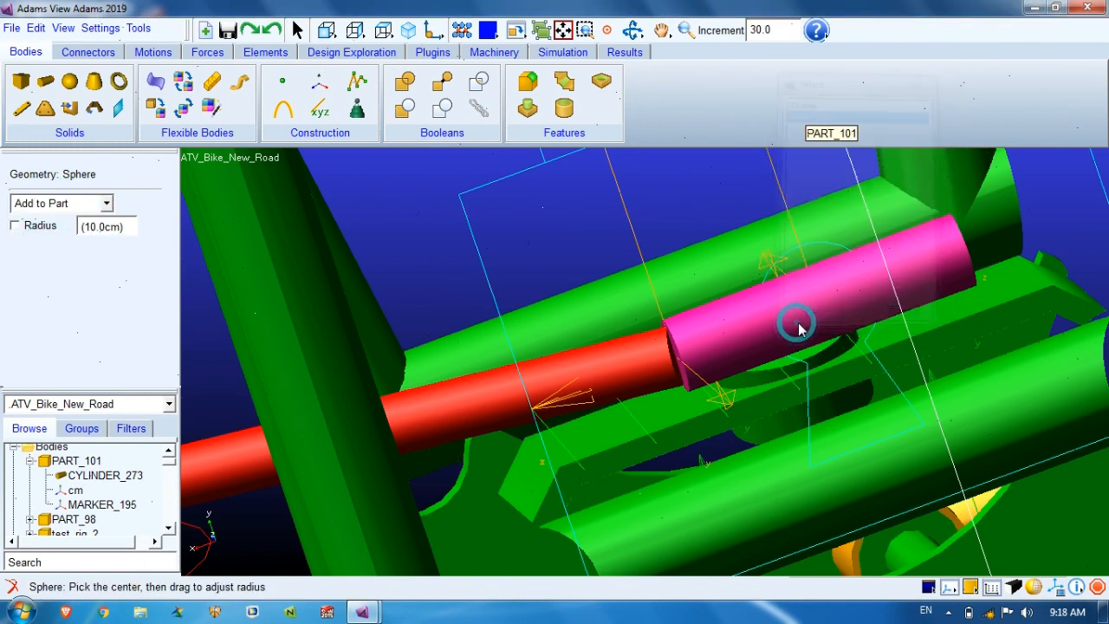
# Center the sphere at PART_101.CYLINDER_273.E1, where the red cylinder meets the magenta one, and draw it with a radius of about 114 mm
pyautogui.click(669, 369)
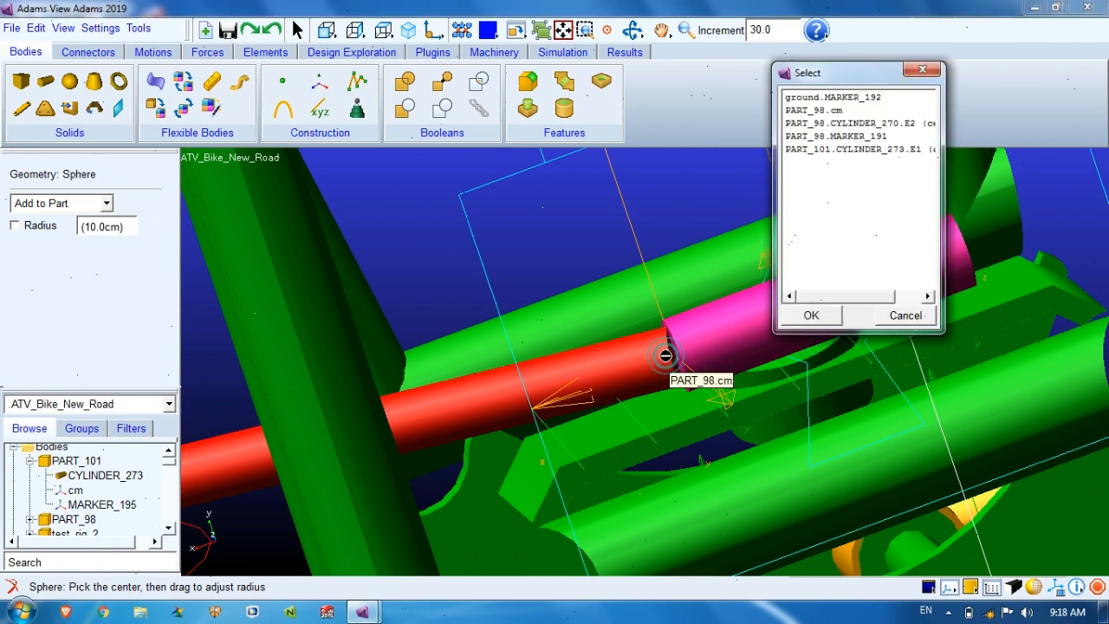
pyautogui.click(840, 124)
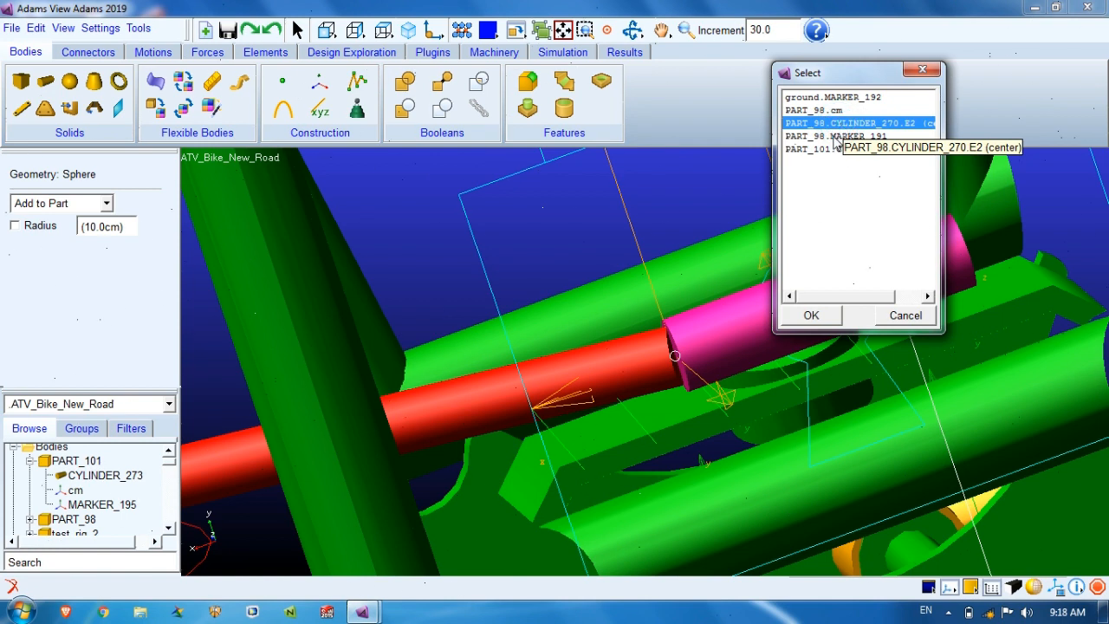
pyautogui.click(820, 150)
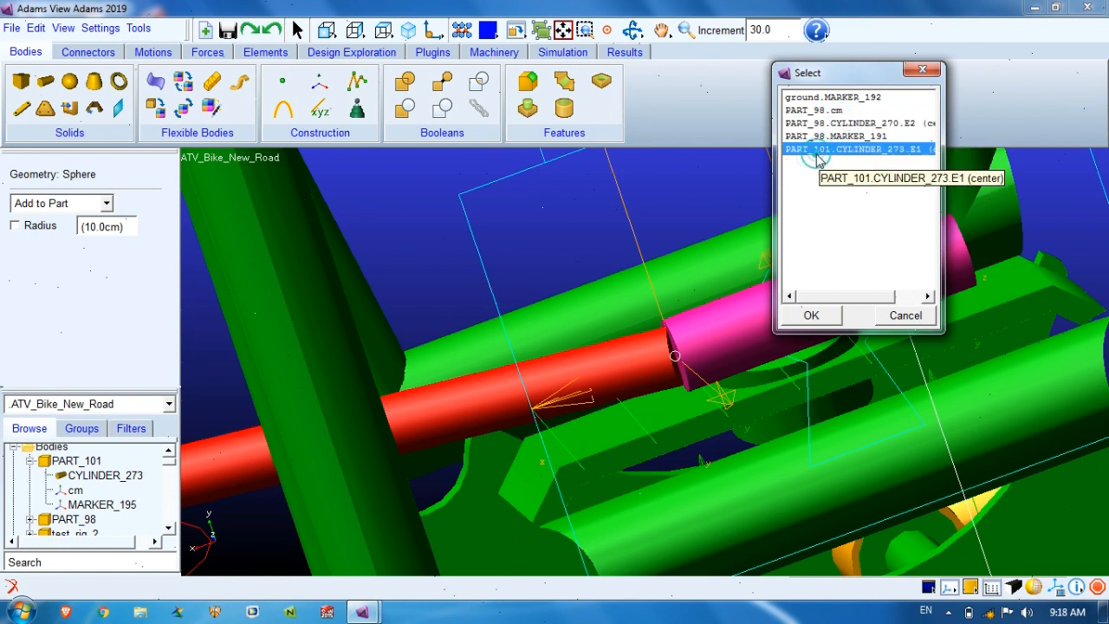
pyautogui.click(814, 314)
pyautogui.moveTo(615, 212); pyautogui.dragTo(604, 348)
pyautogui.press('z')
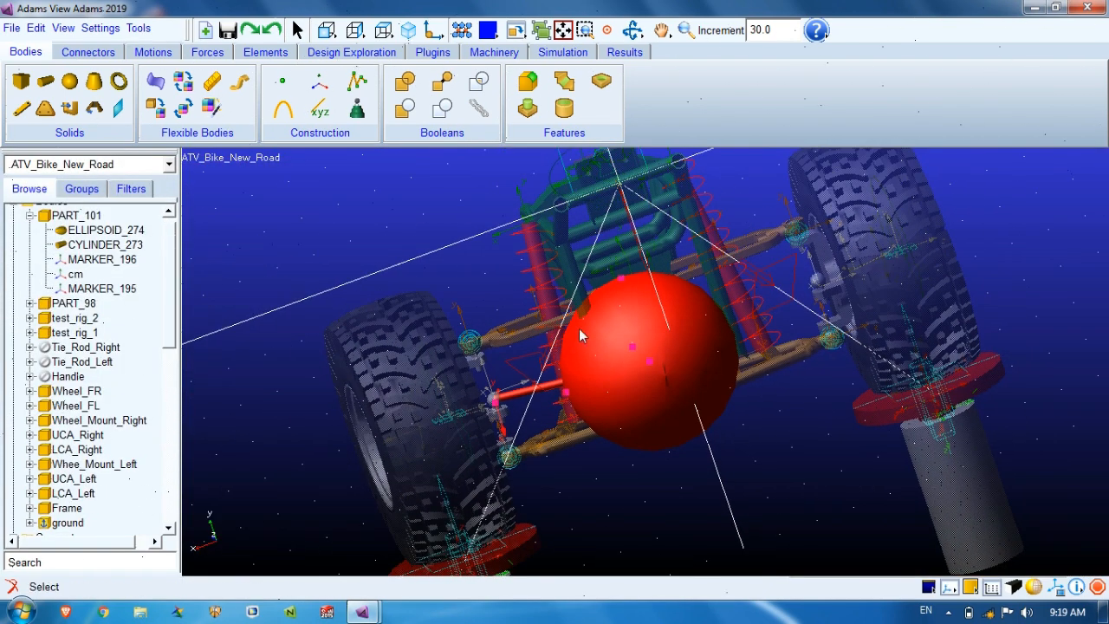
# Set the X, Y and Z scale factors of PART_101's ellipsoid to 10
pyautogui.doubleClick(106, 230)
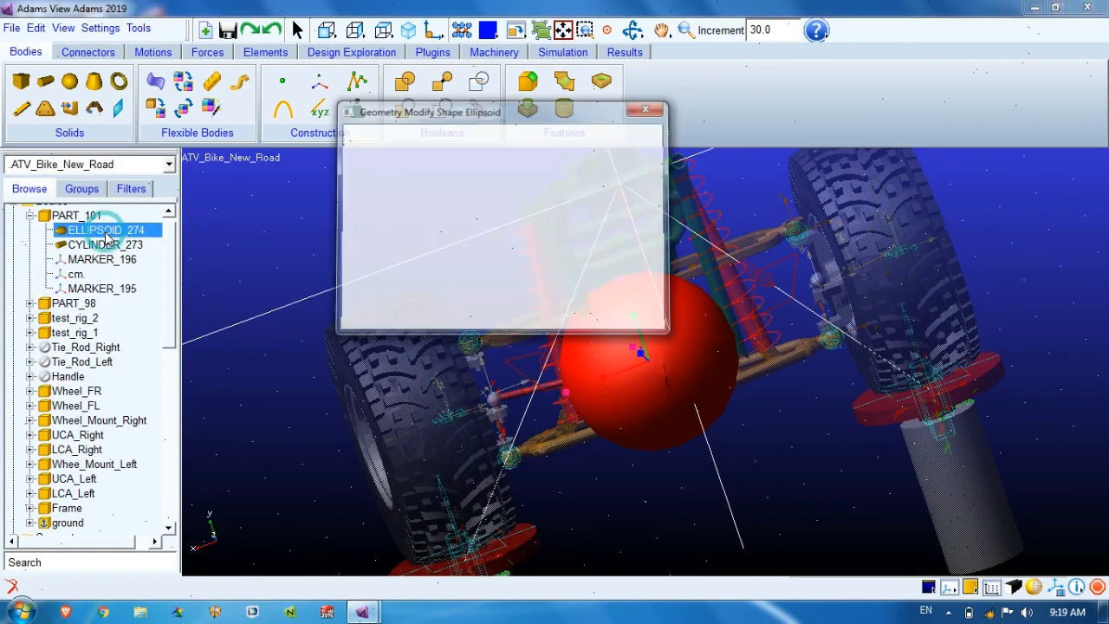
pyautogui.tripleClick(612, 243)
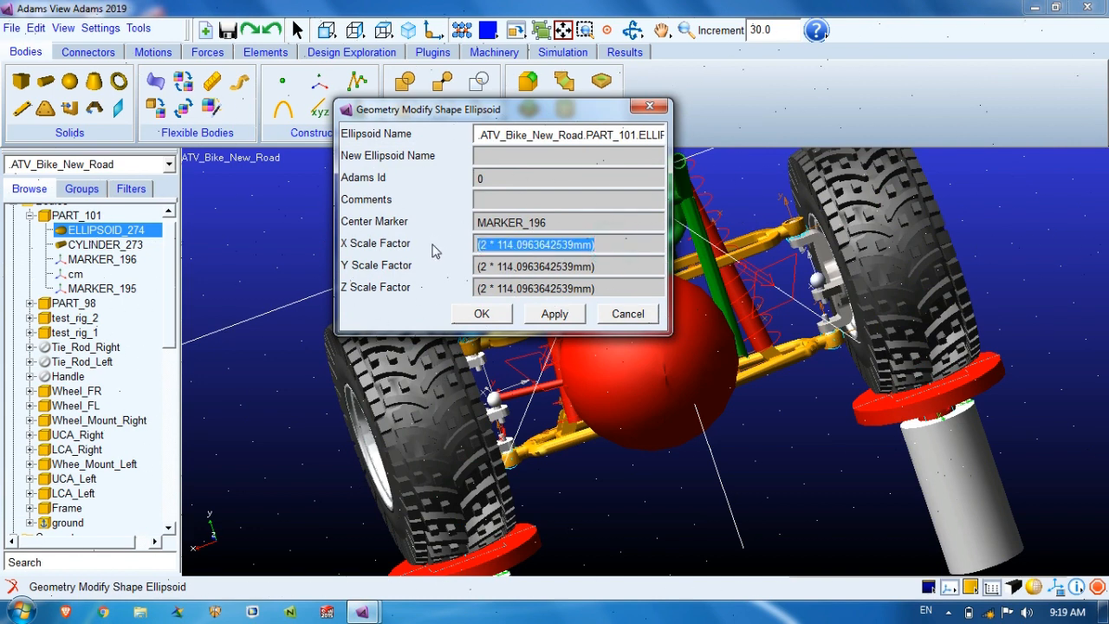
pyautogui.write('10')
pyautogui.press('Tab')
pyautogui.write('10')
pyautogui.press('Tab')
pyautogui.write('10')
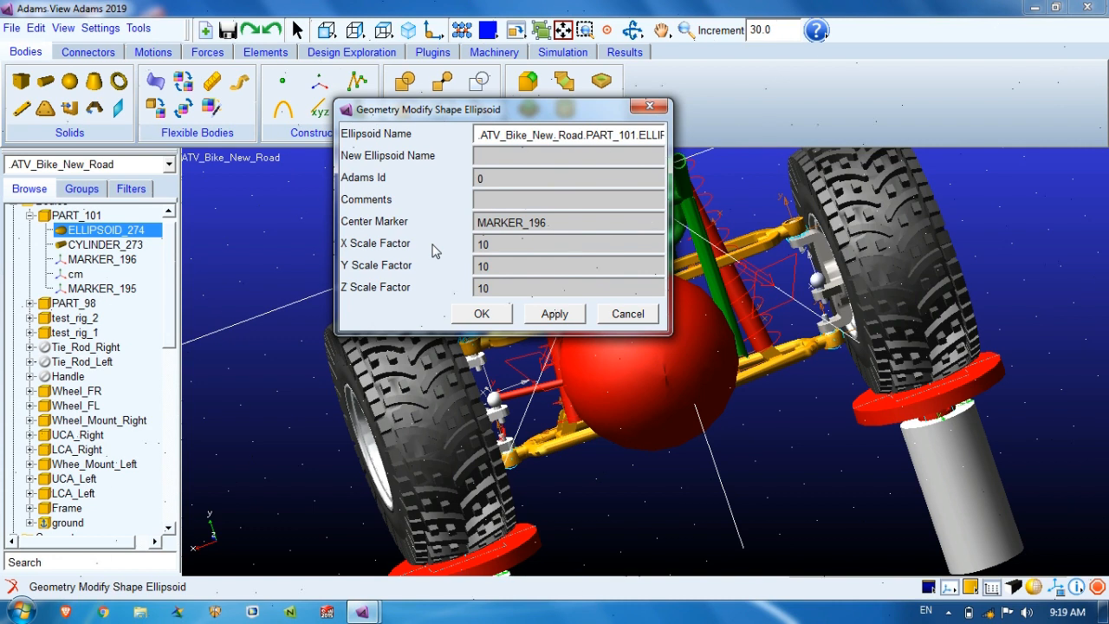
pyautogui.click(539, 316)
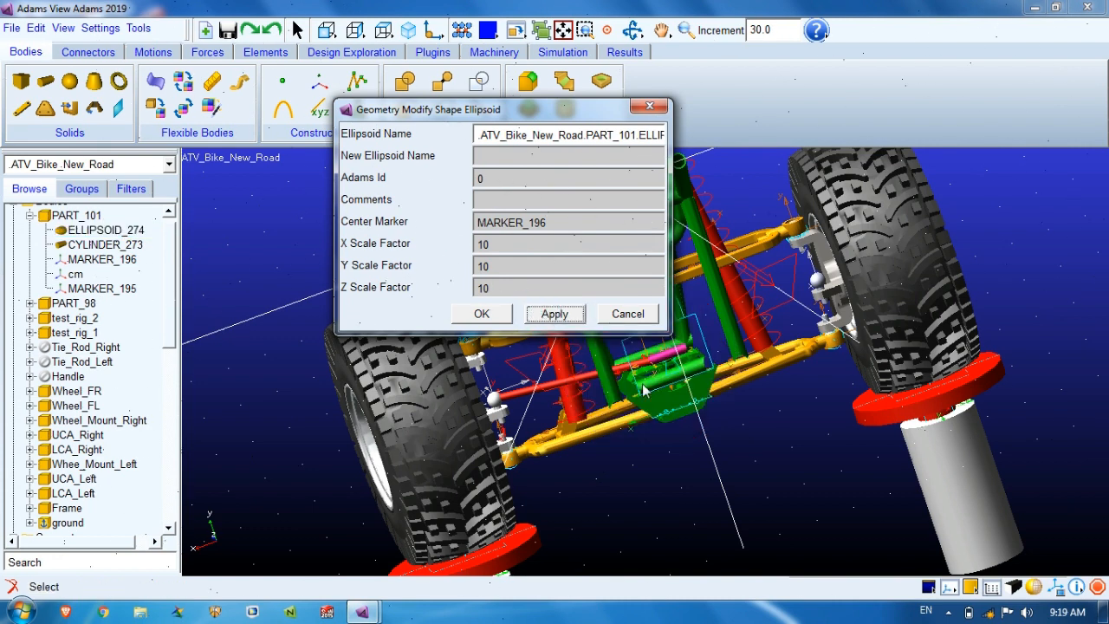
# Enlarge the ball at the inner end of PART_101 by setting its ellipsoid scale factors to 15
pyautogui.press('w')
pyautogui.moveTo(636, 353); pyautogui.dragTo(817, 445)
pyautogui.press('t')
pyautogui.click(106, 231)
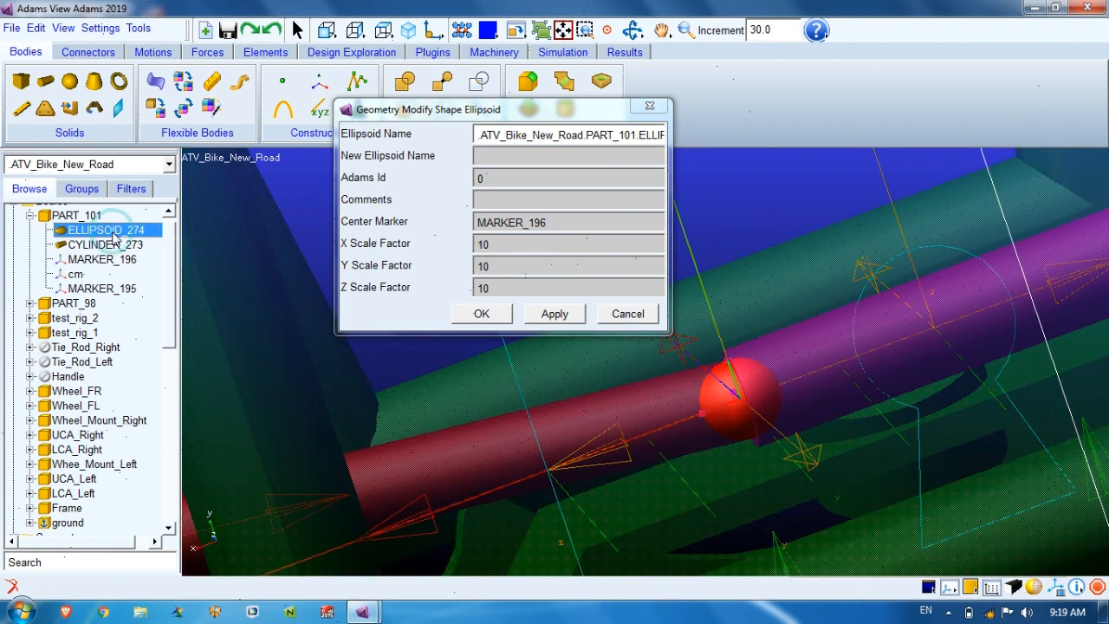
pyautogui.doubleClick(514, 243)
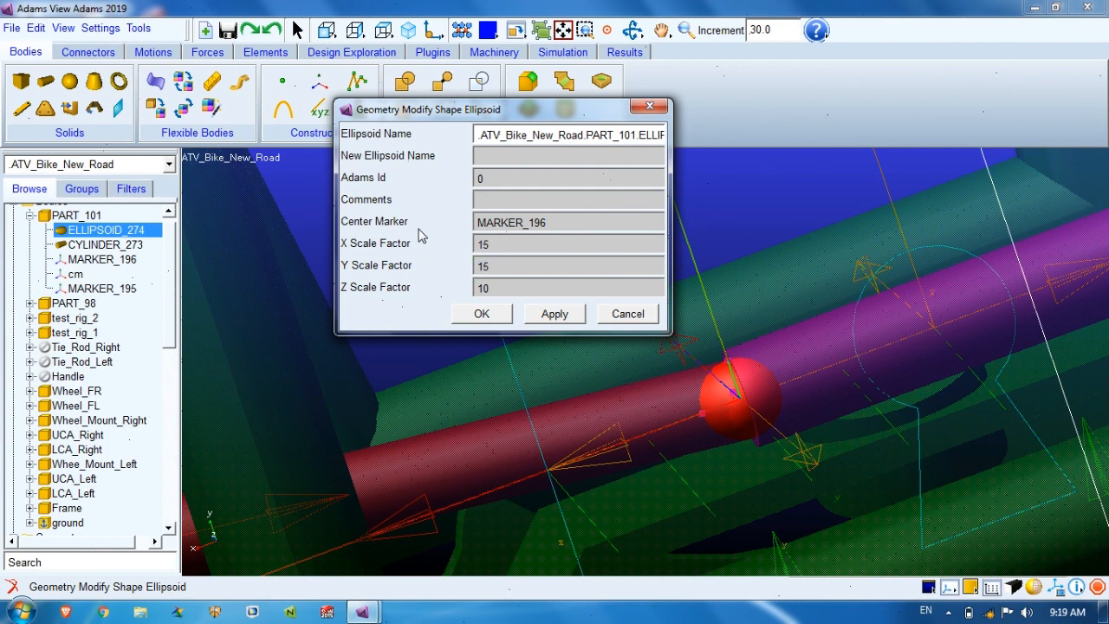
pyautogui.click(558, 314)
pyautogui.click(468, 313)
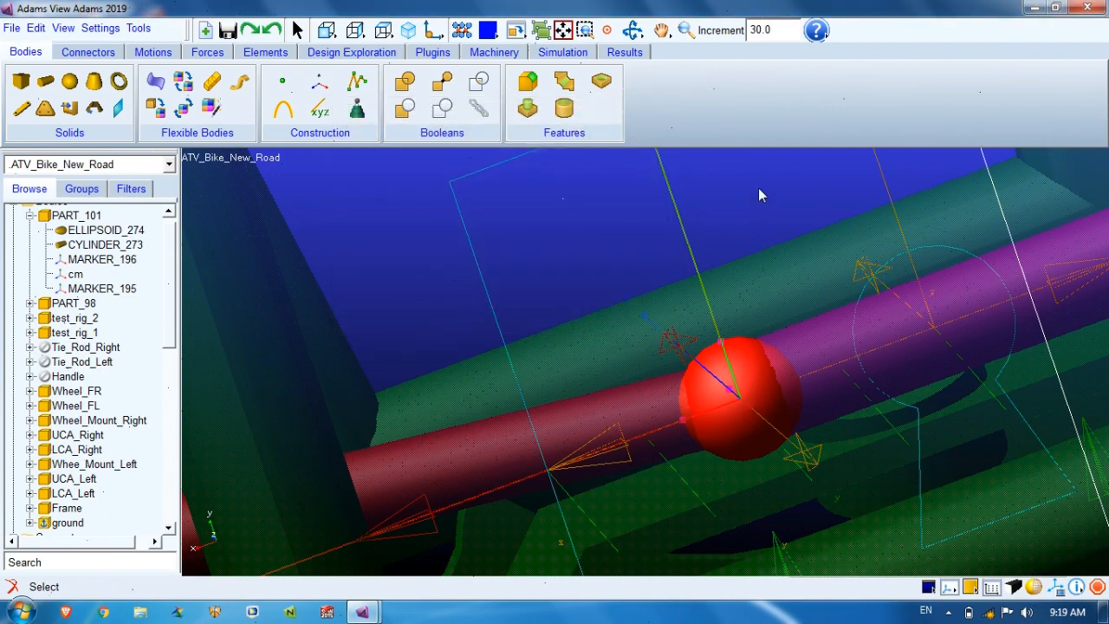
pyautogui.click(758, 188)
# Start a cylinder as a new part with its first end at Wheel_Mount_Right.SOLID86.E3, at the base of the right wheel mount ball
pyautogui.press('z')
pyautogui.moveTo(766, 222); pyautogui.dragTo(757, 299)
pyautogui.press('t')
pyautogui.moveTo(801, 266); pyautogui.dragTo(608, 386)
pyautogui.press('r')
pyautogui.moveTo(774, 400); pyautogui.dragTo(705, 391)
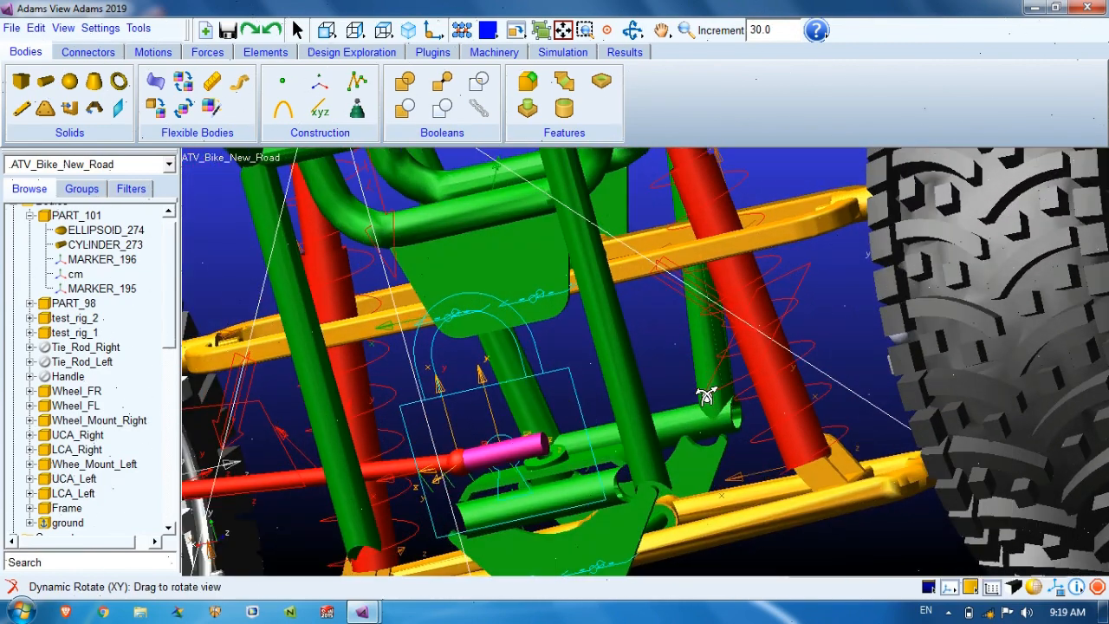
pyautogui.click(45, 82)
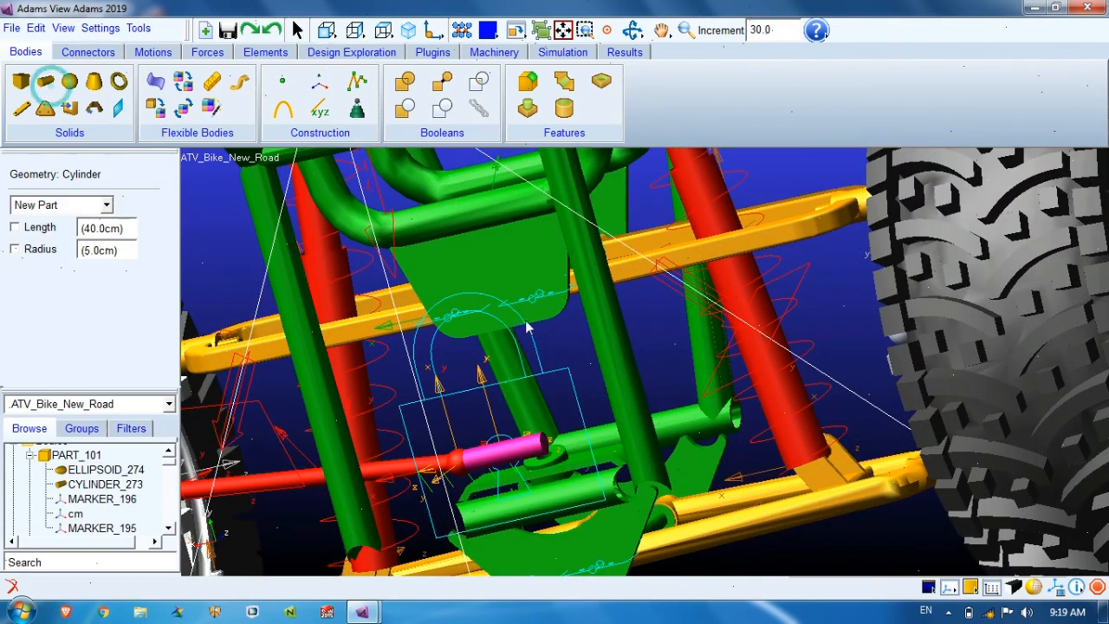
pyautogui.moveTo(916, 367); pyautogui.dragTo(706, 351, button='middle')
pyautogui.press('w')
pyautogui.moveTo(611, 286); pyautogui.dragTo(725, 414)
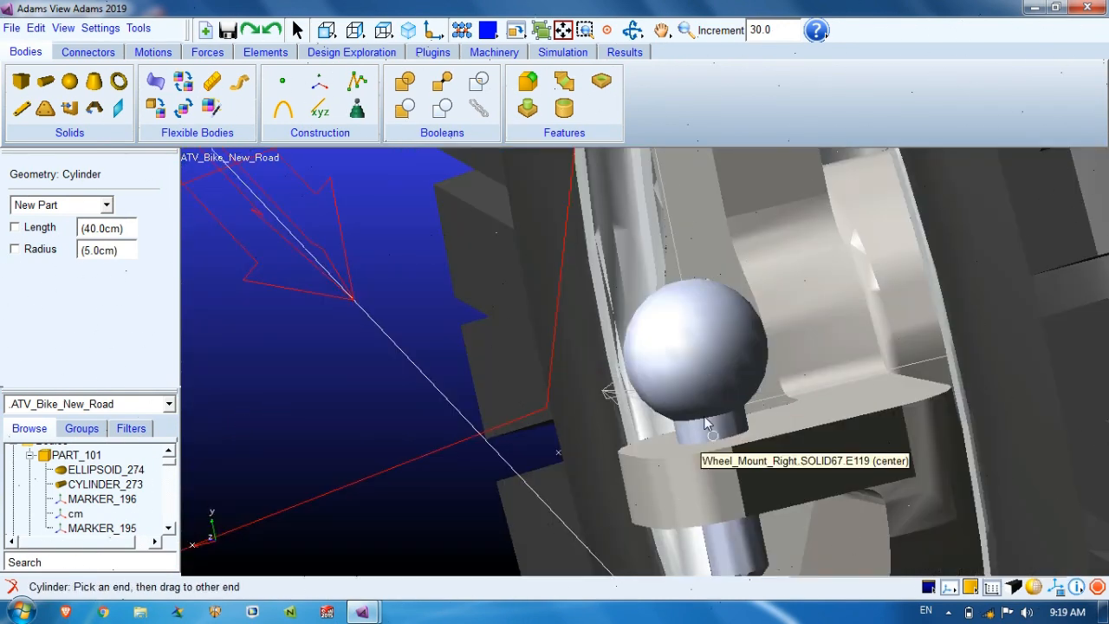
pyautogui.rightClick(735, 408)
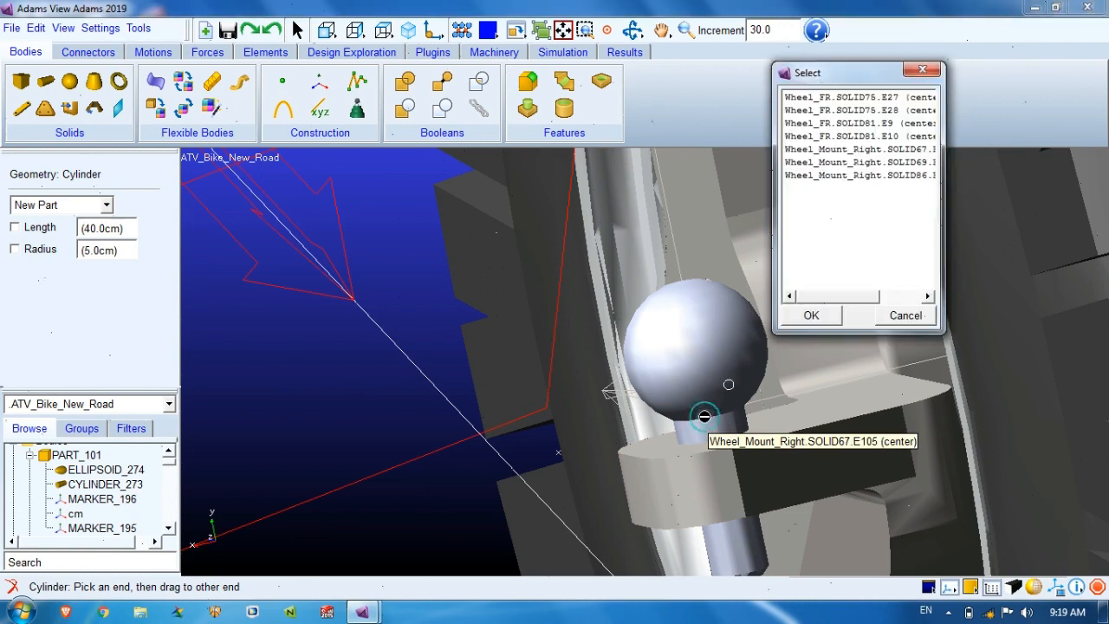
pyautogui.click(884, 98)
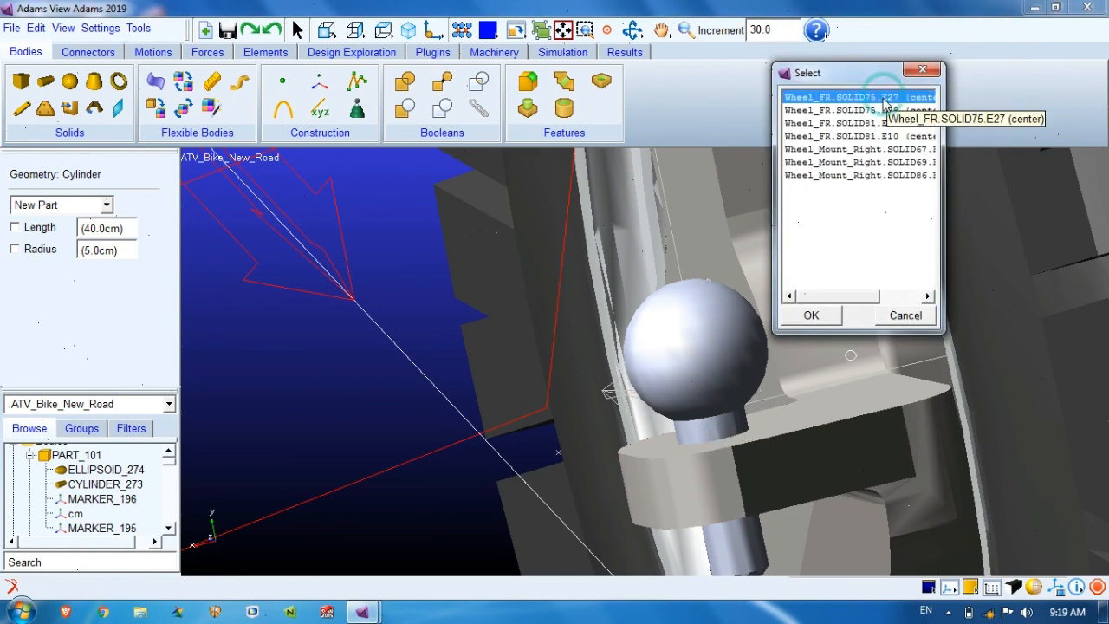
pyautogui.click(848, 137)
pyautogui.click(845, 124)
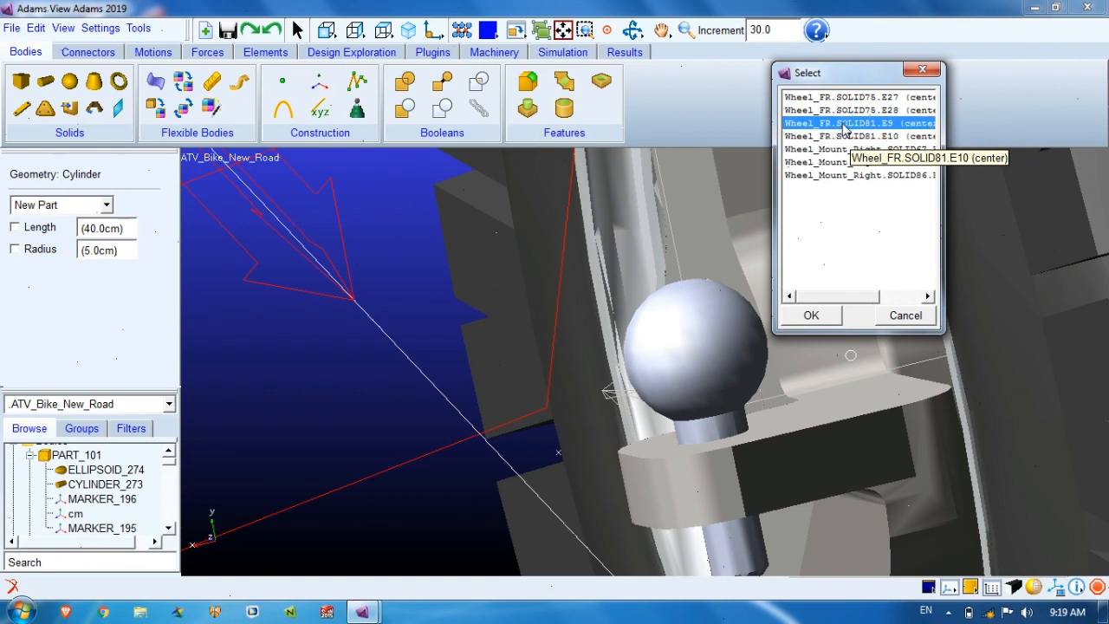
pyautogui.click(845, 176)
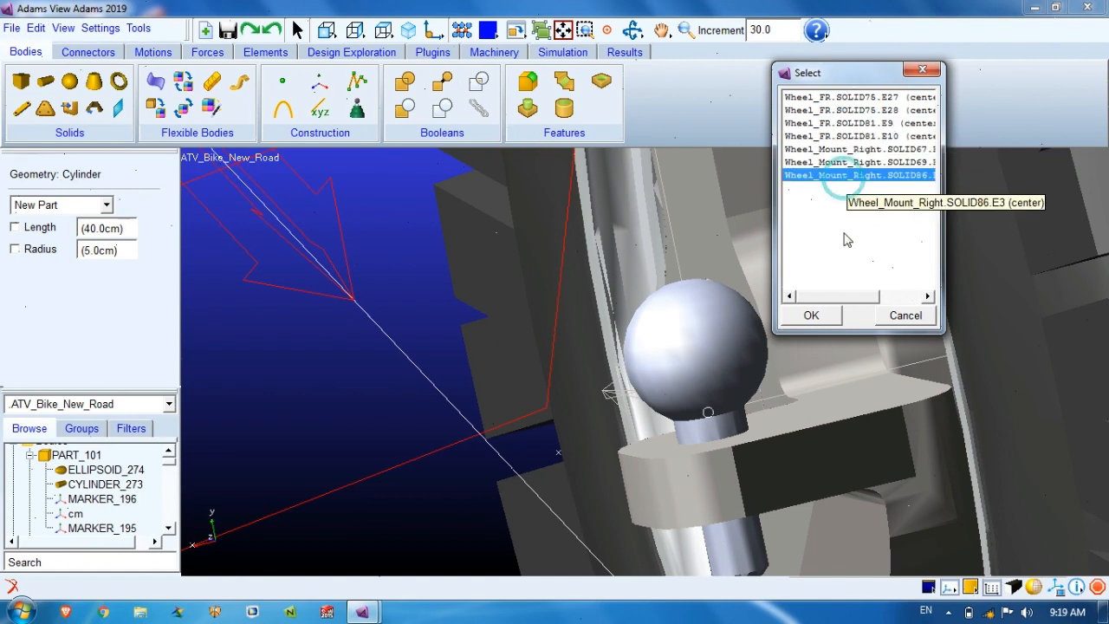
pyautogui.click(811, 316)
# Place the other end of the new cylinder at PART_98.CYLINDER_270.E1, the center of the magenta cylinder's free end
pyautogui.press('z')
pyautogui.moveTo(592, 375); pyautogui.dragTo(434, 429)
pyautogui.press('r')
pyautogui.press('z')
pyautogui.moveTo(331, 431); pyautogui.dragTo(387, 472)
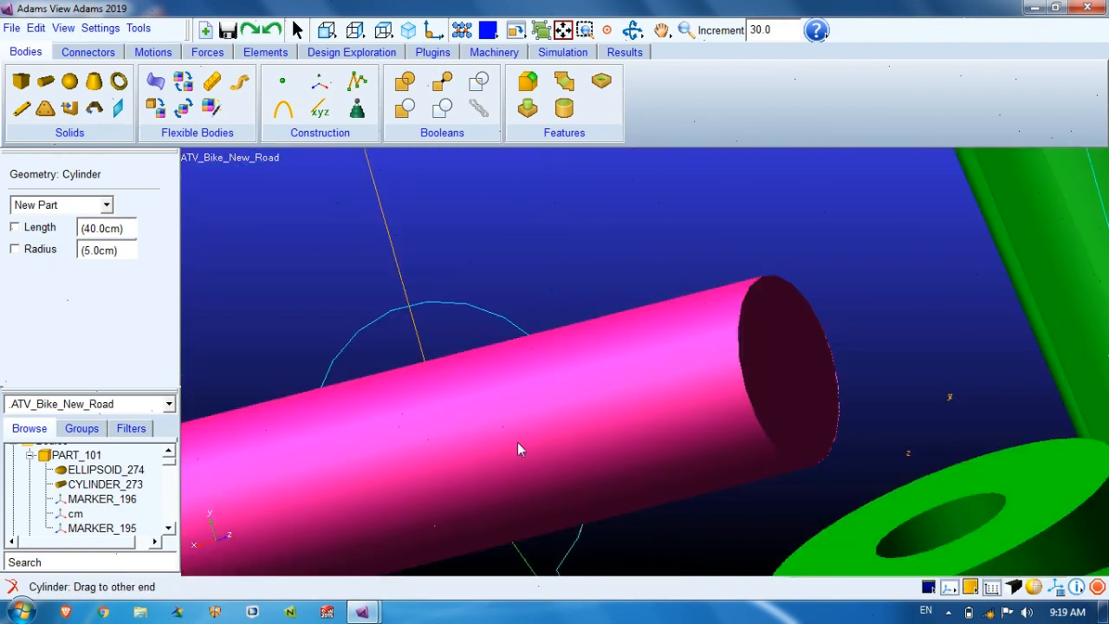
pyautogui.rightClick(746, 389)
pyautogui.click(909, 98)
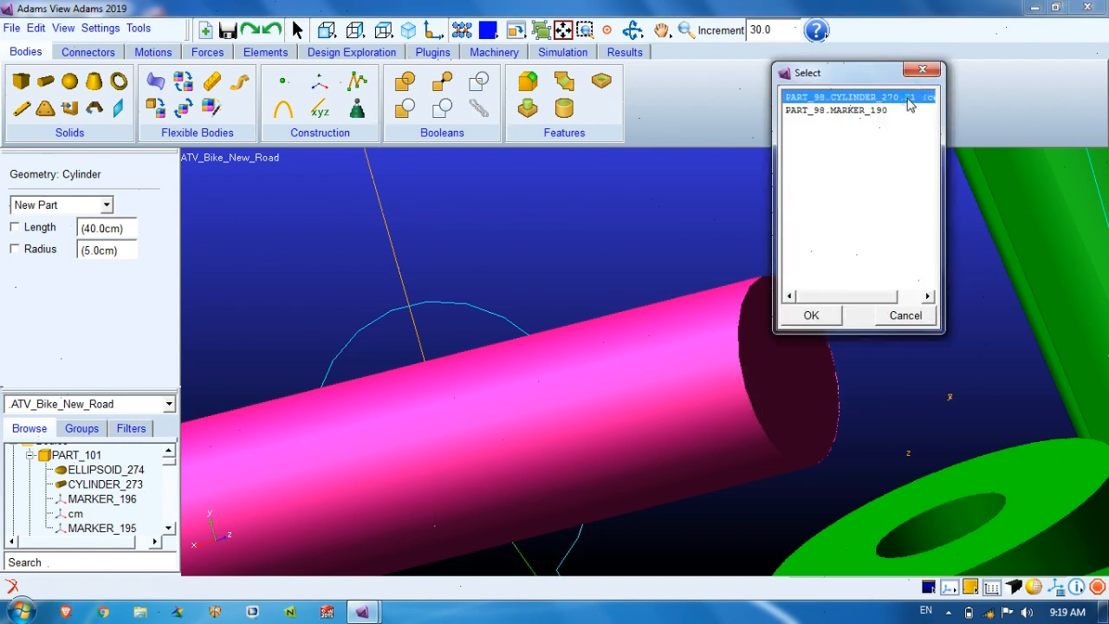
pyautogui.click(819, 317)
# Change the Y location of PART_102.MARKER_197, the new cylinder's marker, to -242
pyautogui.press('z')
pyautogui.moveTo(792, 300); pyautogui.dragTo(463, 257)
pyautogui.press('r')
pyautogui.press('t')
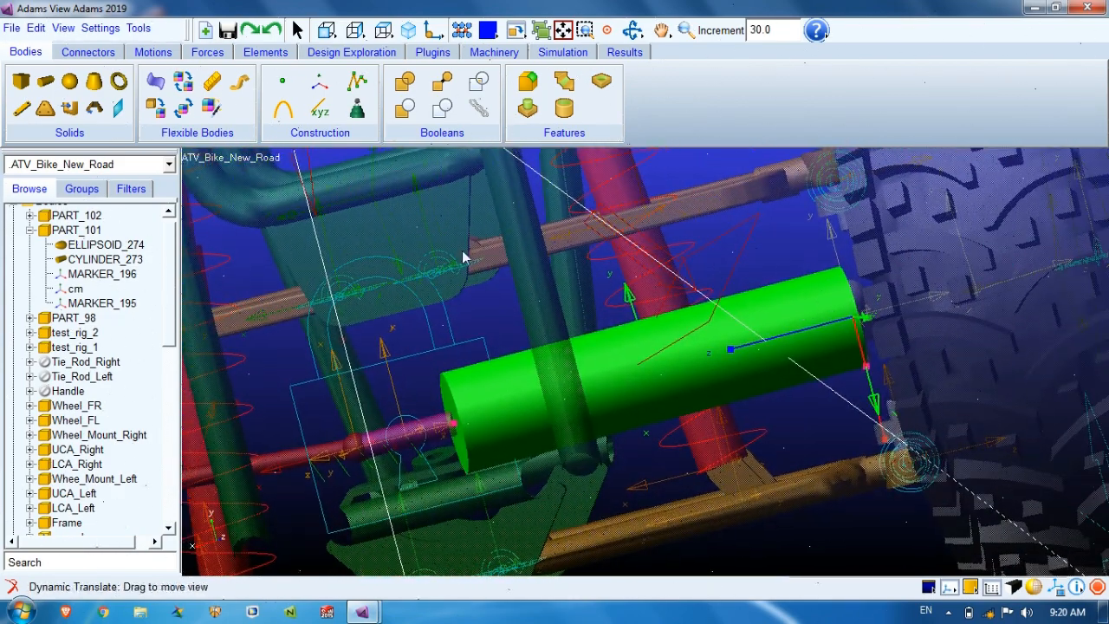
pyautogui.click(30, 215)
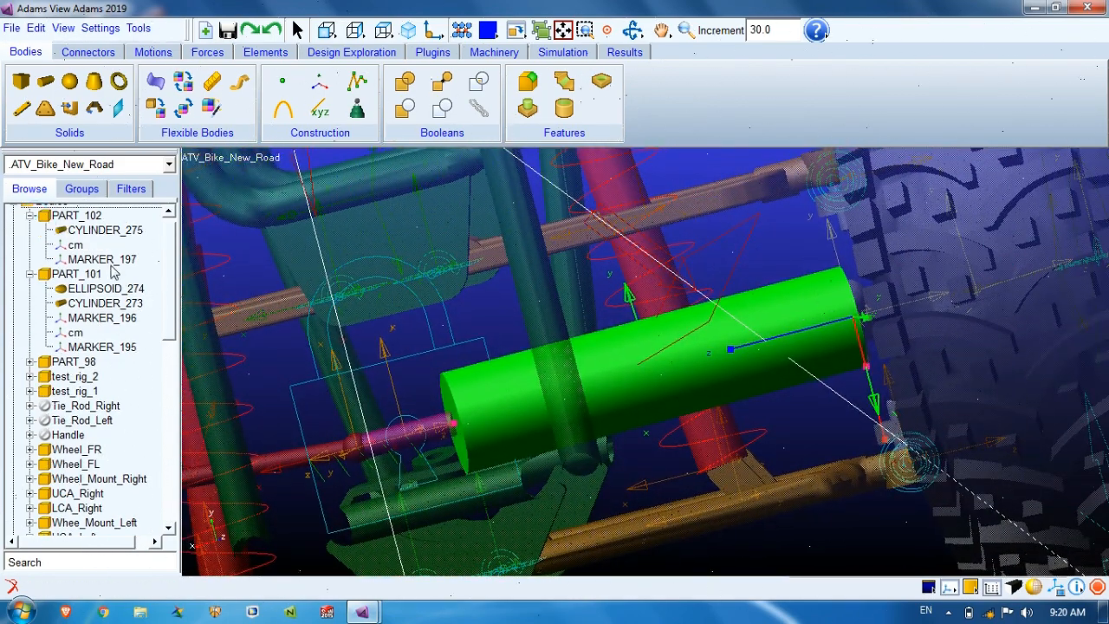
pyautogui.doubleClick(102, 259)
pyautogui.moveTo(802, 232); pyautogui.dragTo(731, 234)
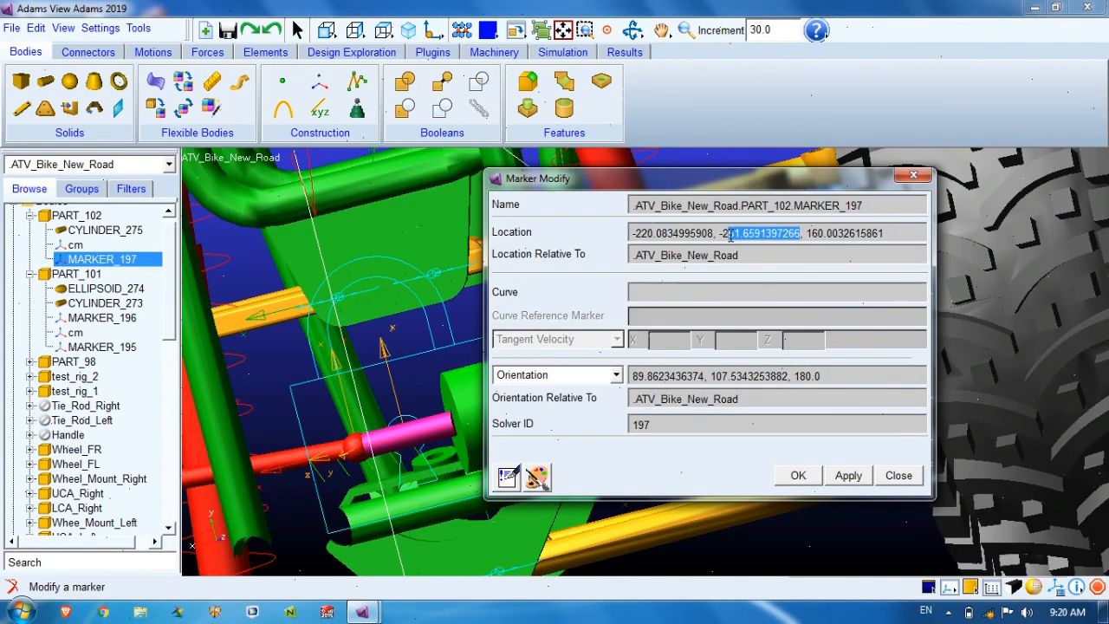
pyautogui.write('42')
pyautogui.click(848, 474)
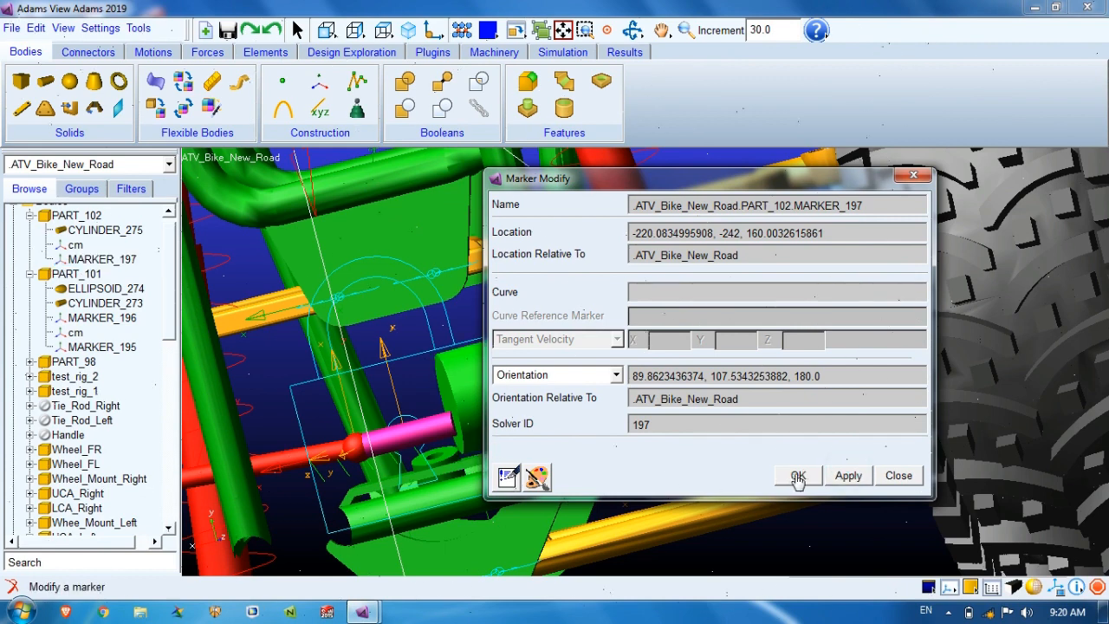
# Set the radius of CYLINDER_275 in PART_102 to 5 mm
pyautogui.click(797, 477)
pyautogui.press('t')
pyautogui.moveTo(753, 324)
pyautogui.mouseDown()
pyautogui.moveTo(587, 398)
pyautogui.moveTo(727, 366)
pyautogui.mouseUp()
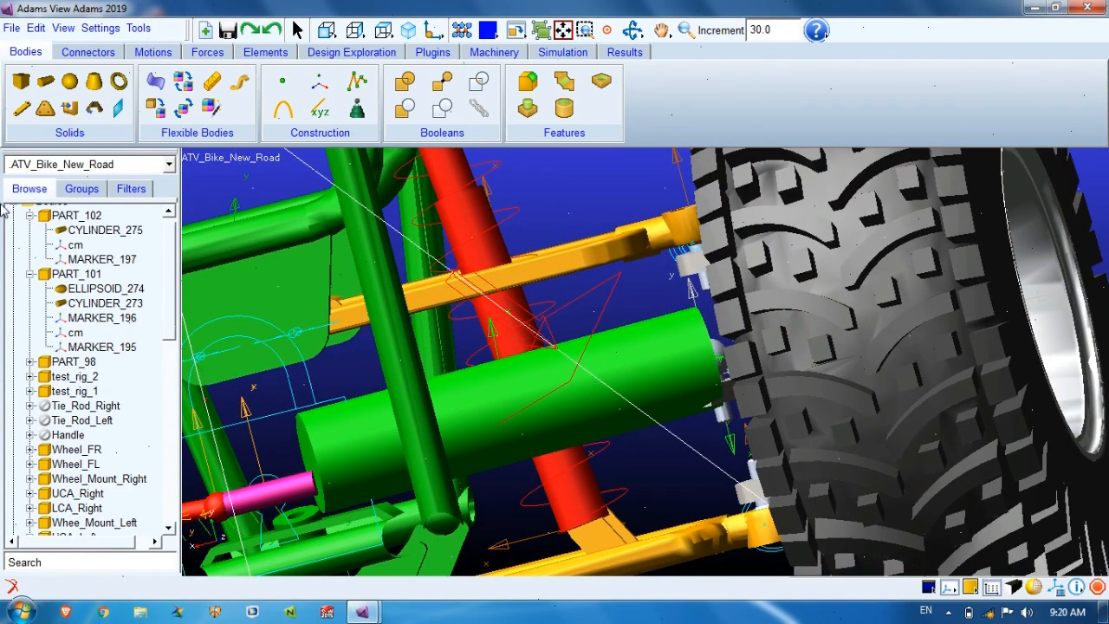
pyautogui.doubleClick(78, 229)
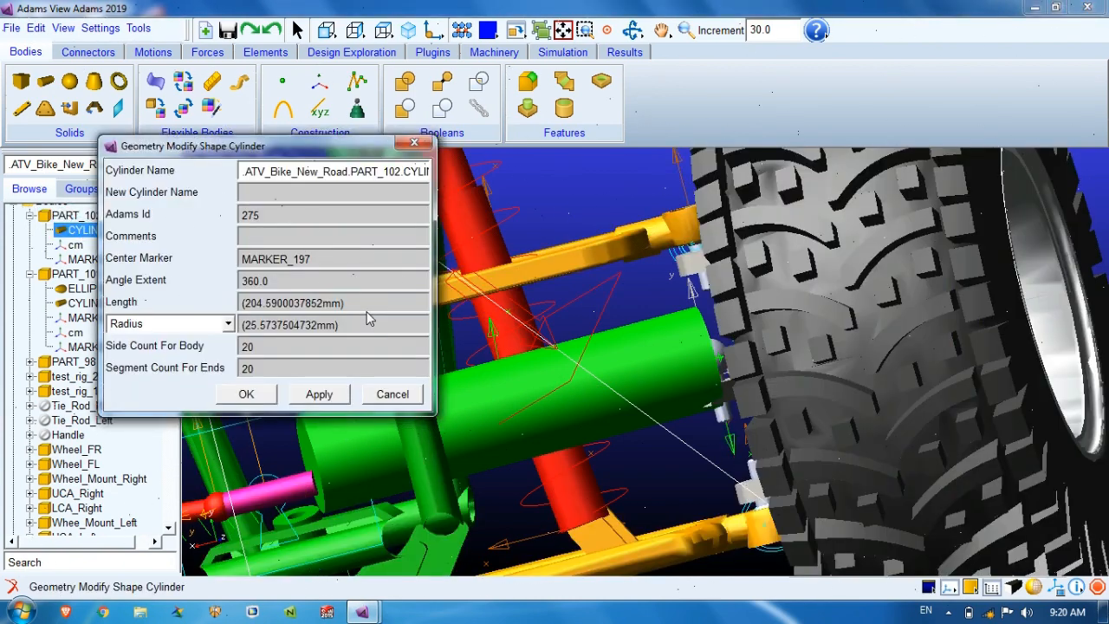
pyautogui.doubleClick(360, 323)
pyautogui.write('5')
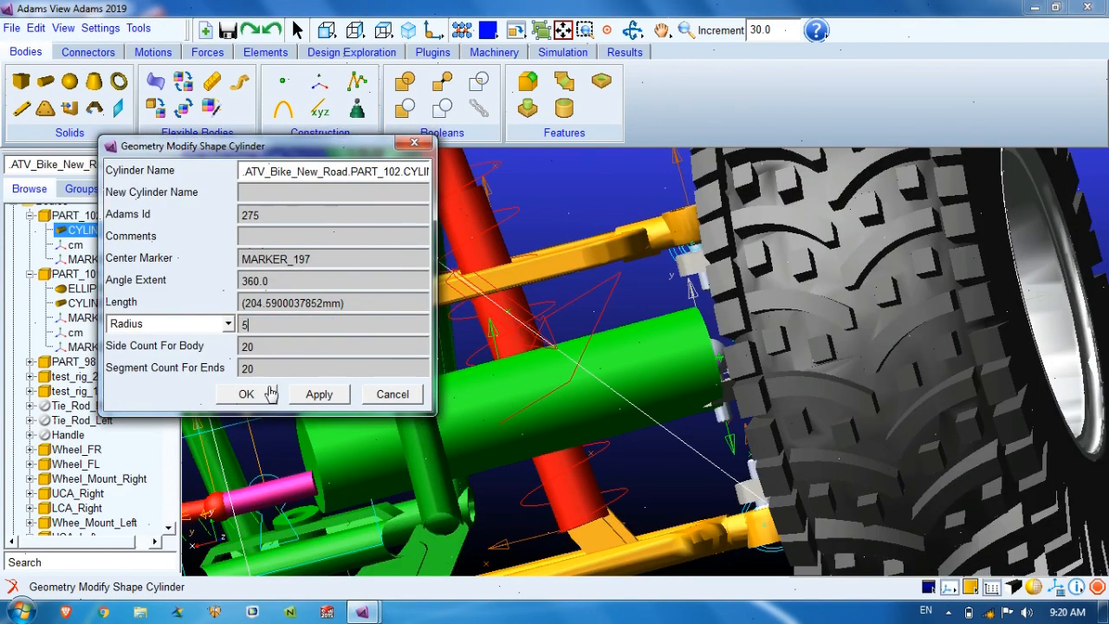
pyautogui.click(321, 396)
pyautogui.click(391, 395)
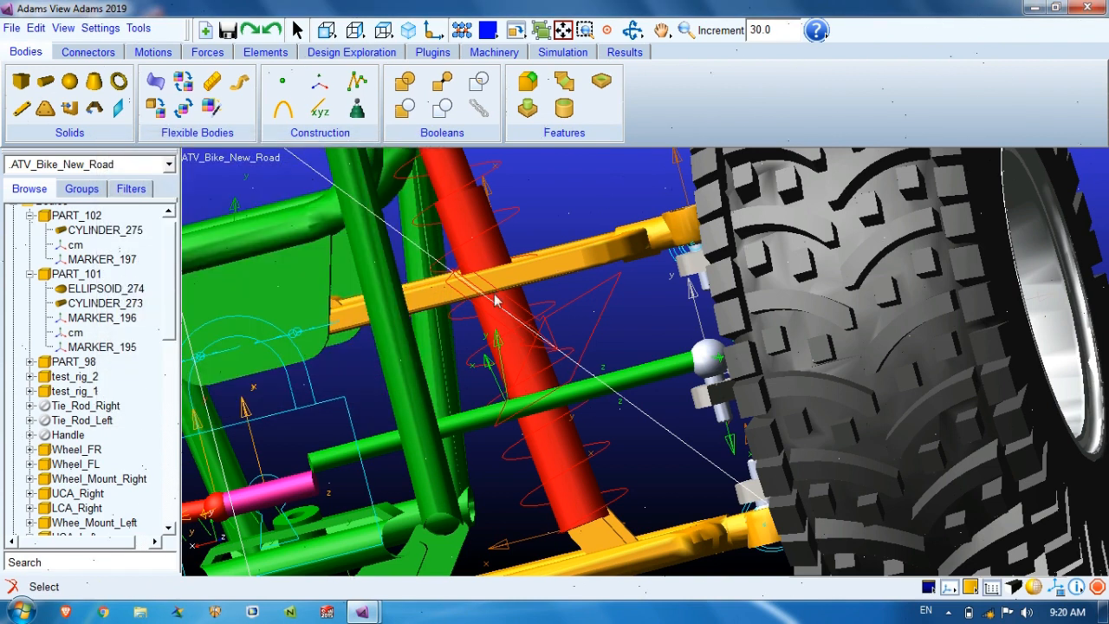
# Create a cylinder as a new part from PART_102.MARKER_197 at the right wheel mount ball to PART_98.CYLINDER_270.E1, the magenta cylinder's end center
pyautogui.click(45, 87)
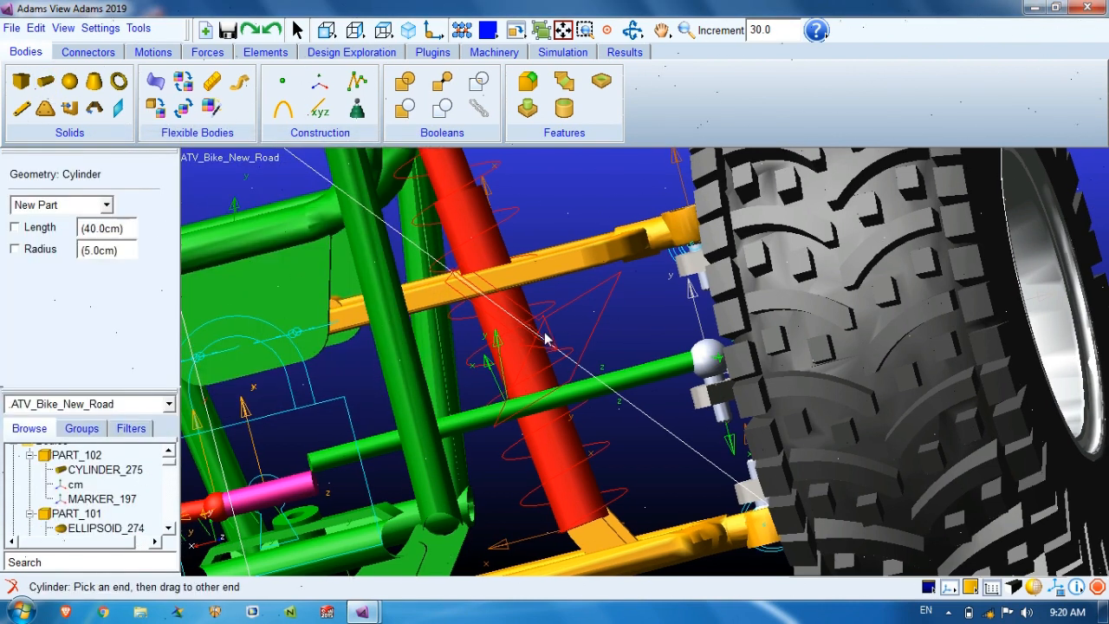
pyautogui.rightClick(716, 372)
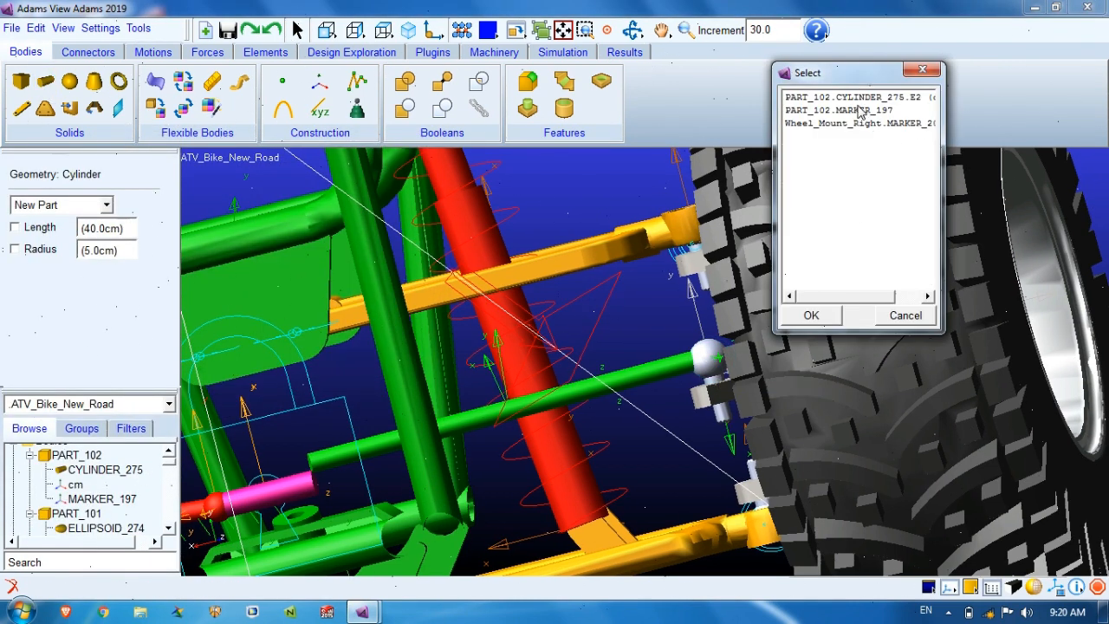
pyautogui.click(860, 110)
pyautogui.click(810, 315)
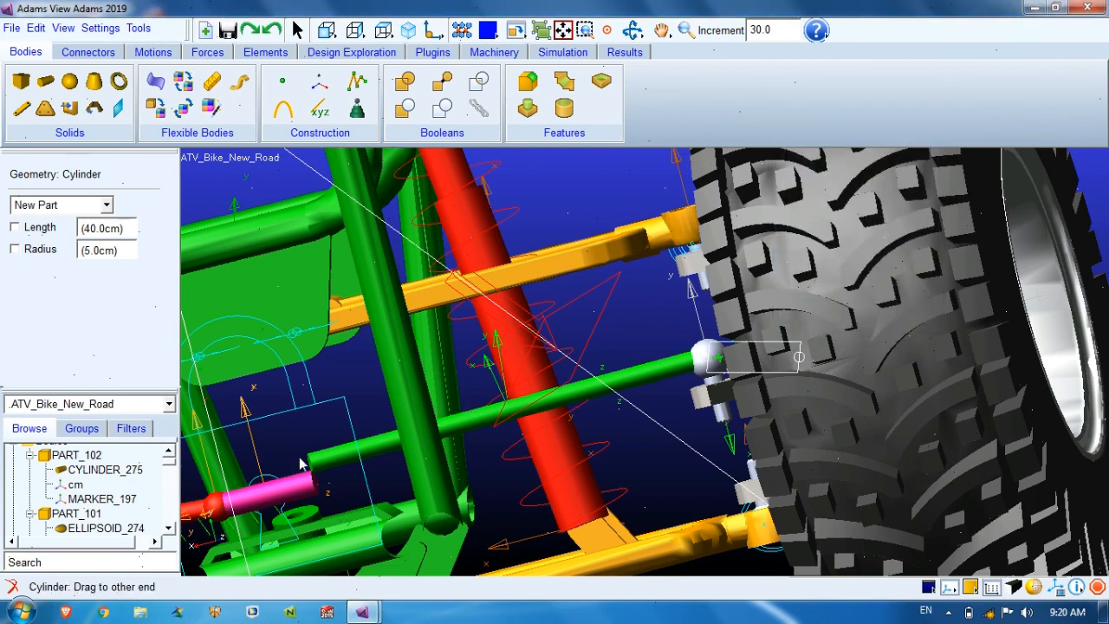
pyautogui.rightClick(314, 484)
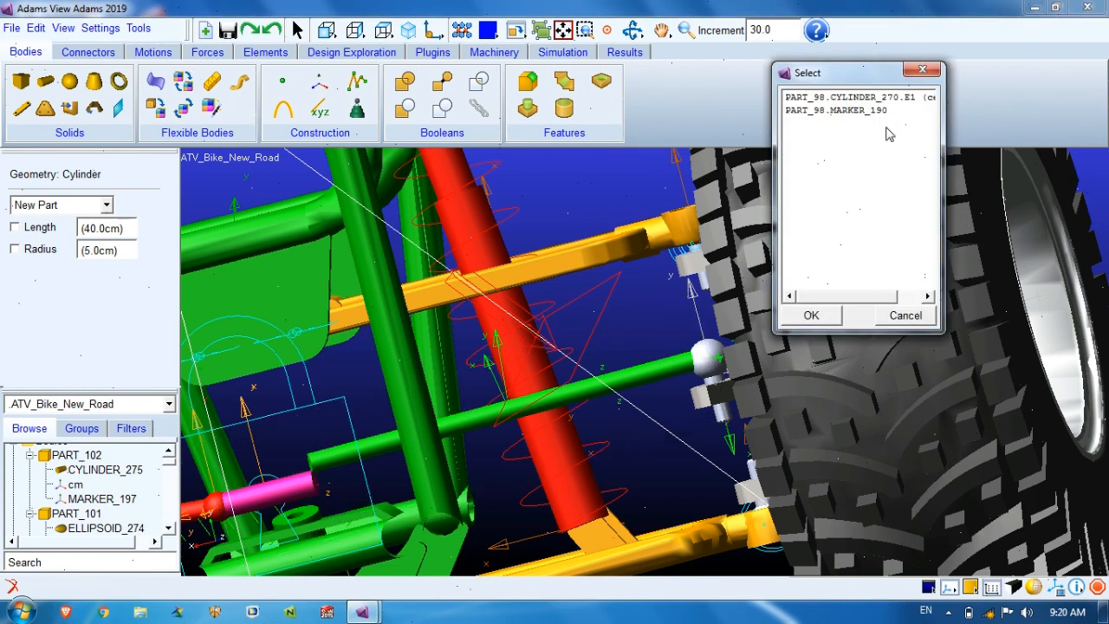
pyautogui.click(875, 99)
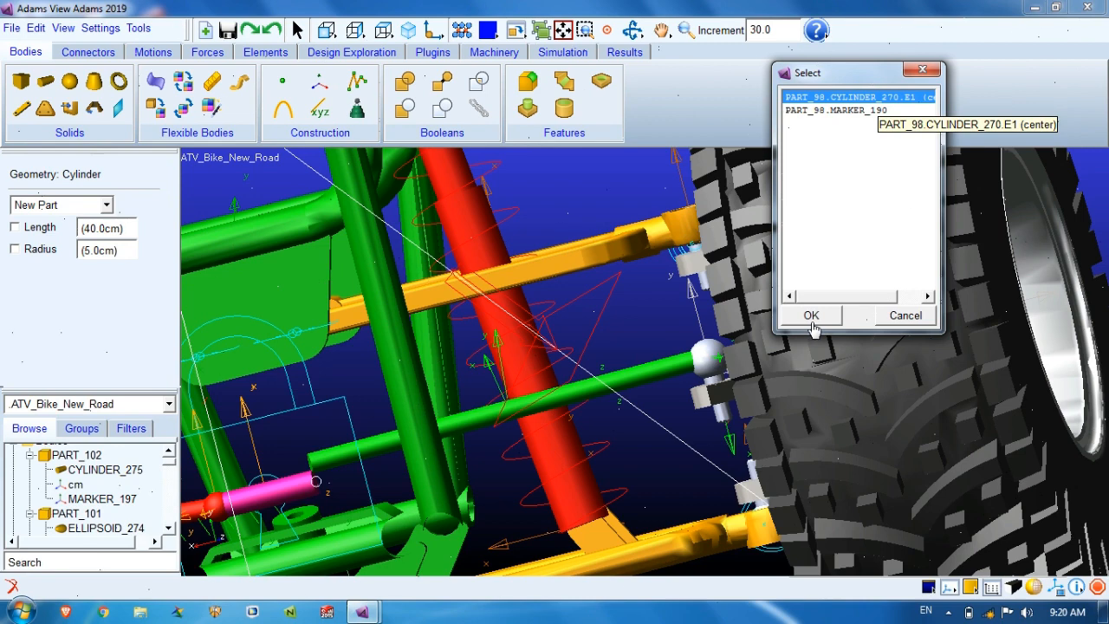
pyautogui.click(811, 315)
# Delete PART_102, the misaligned tie rod cylinder
pyautogui.click(90, 230)
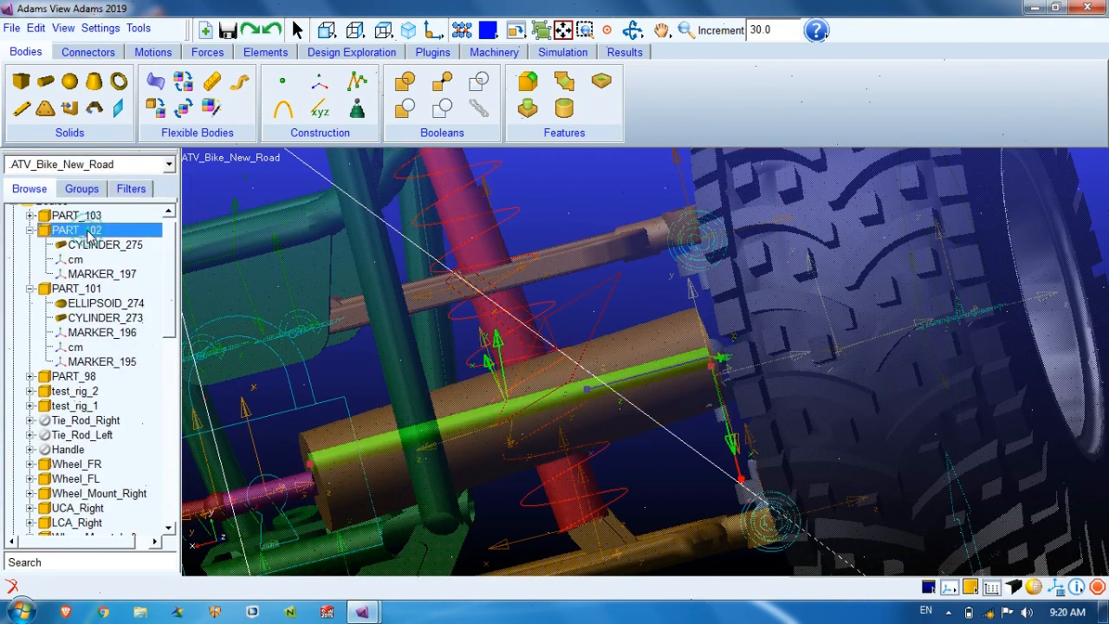
pyautogui.rightClick(90, 229)
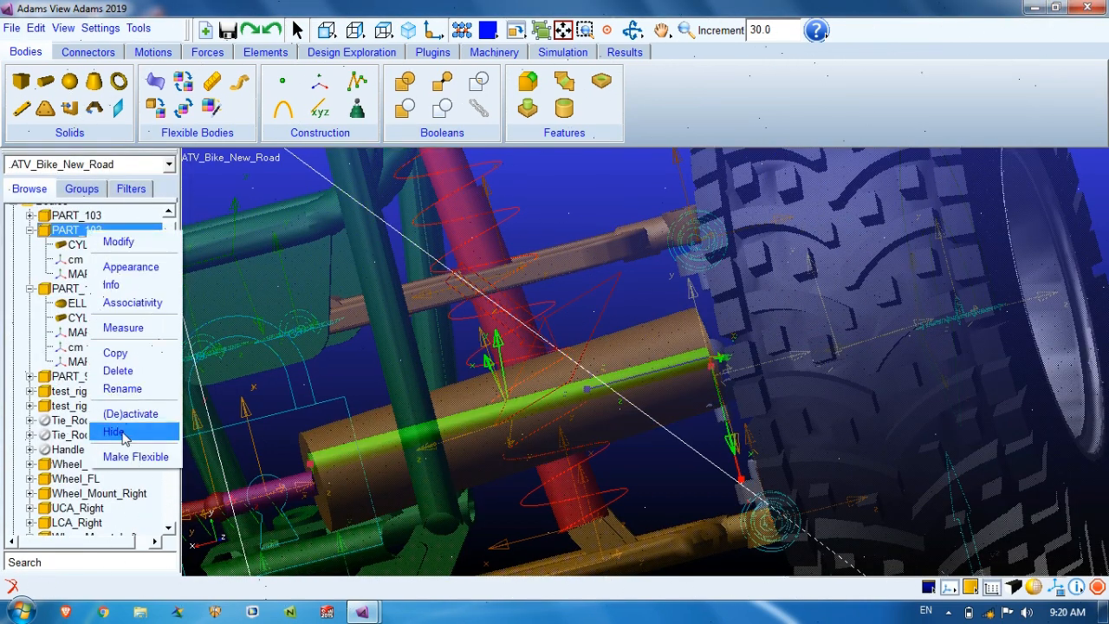
pyautogui.click(119, 370)
# Set the radius of CYLINDER_276 in PART_103 to 5 mm
pyautogui.click(30, 216)
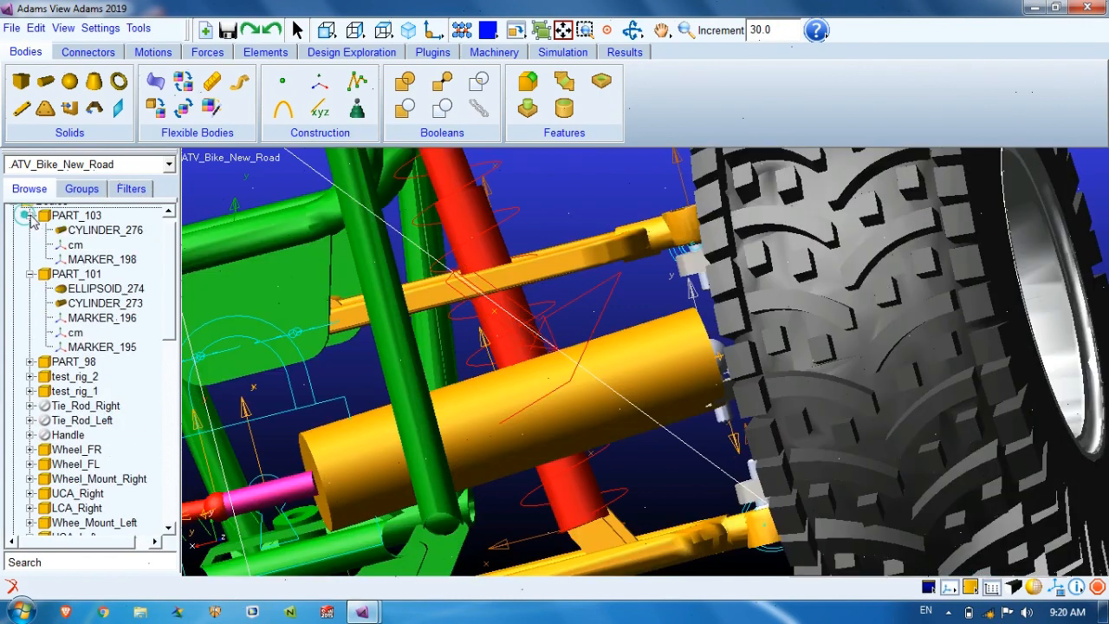
pyautogui.doubleClick(105, 230)
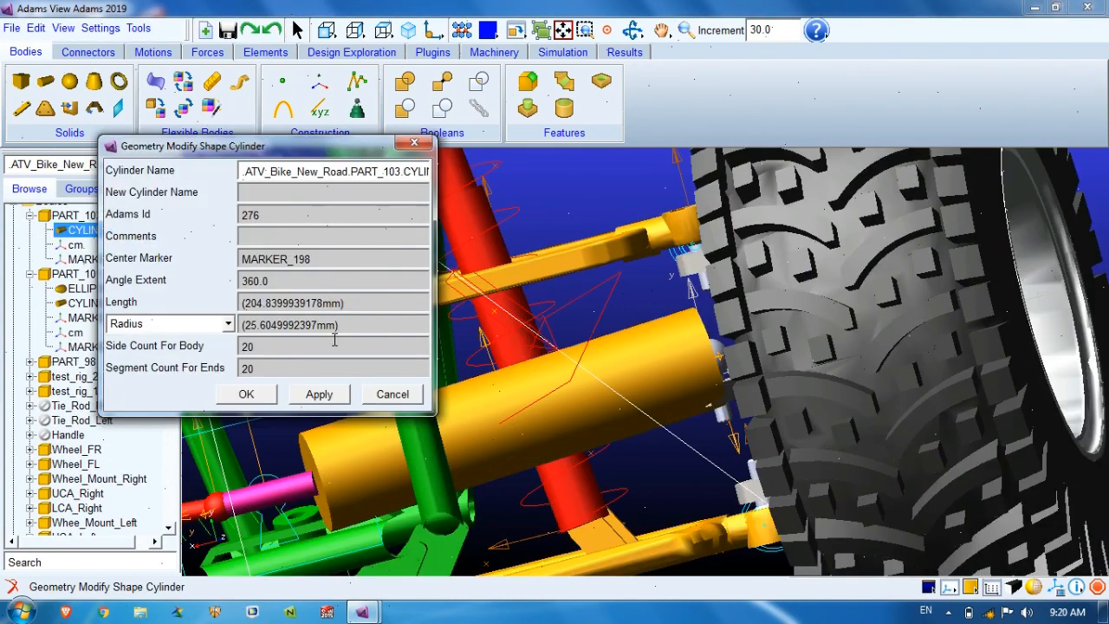
pyautogui.moveTo(360, 330); pyautogui.dragTo(222, 322)
pyautogui.write('5')
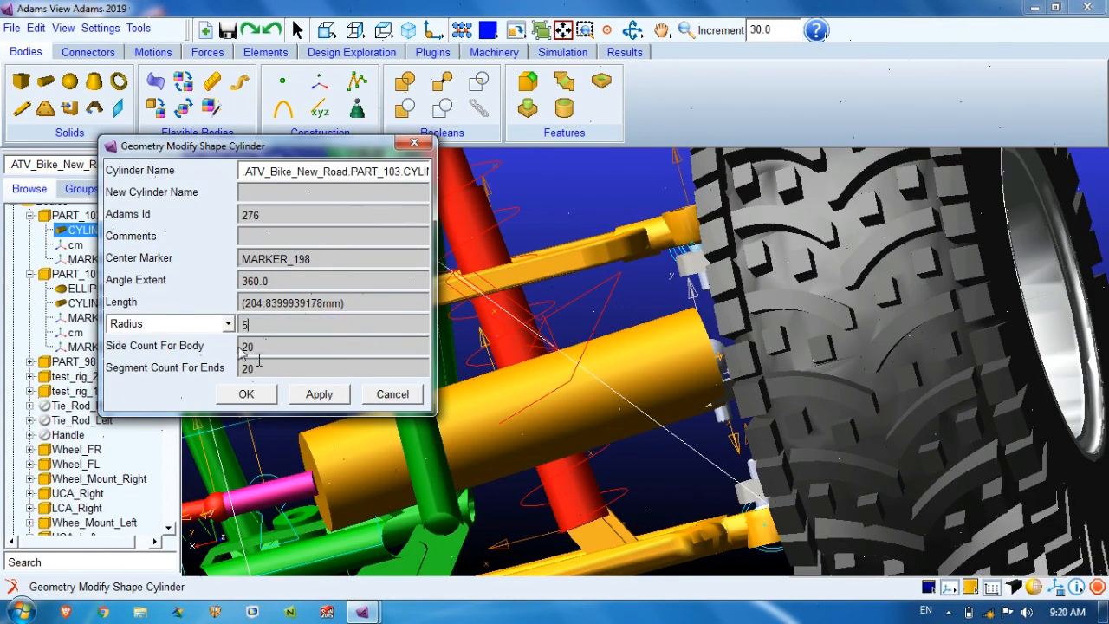
pyautogui.click(319, 394)
pyautogui.click(270, 397)
# Add a sphere of about 101.5 mm radius to PART_103, centered at CYLINDER_276.E1 on the rod's inner end
pyautogui.press('w')
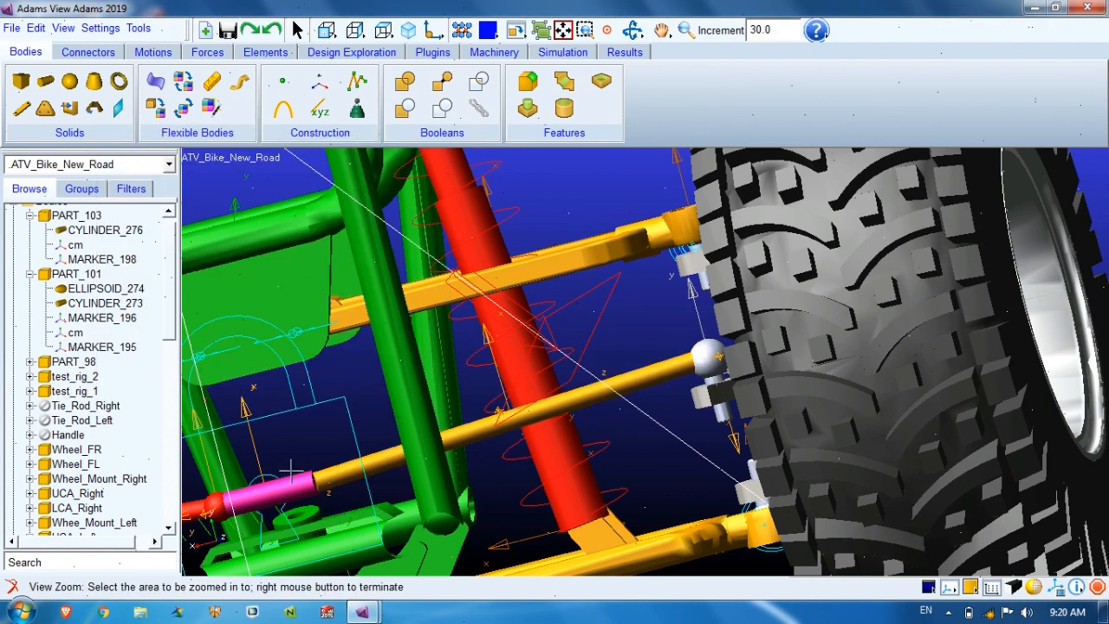
pyautogui.moveTo(337, 492); pyautogui.dragTo(342, 495)
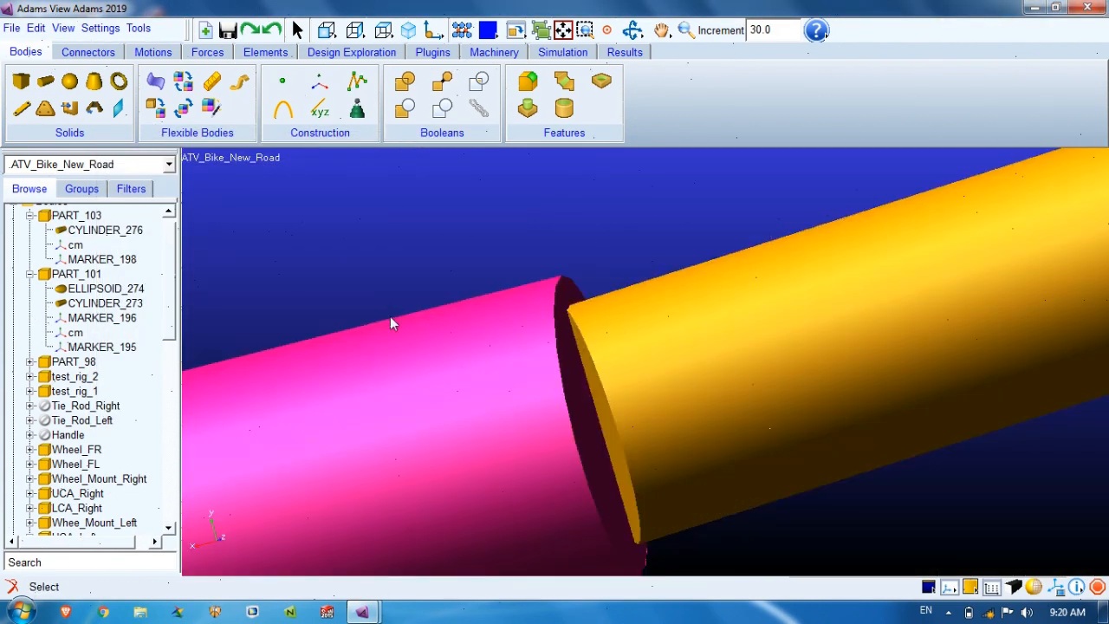
pyautogui.click(70, 81)
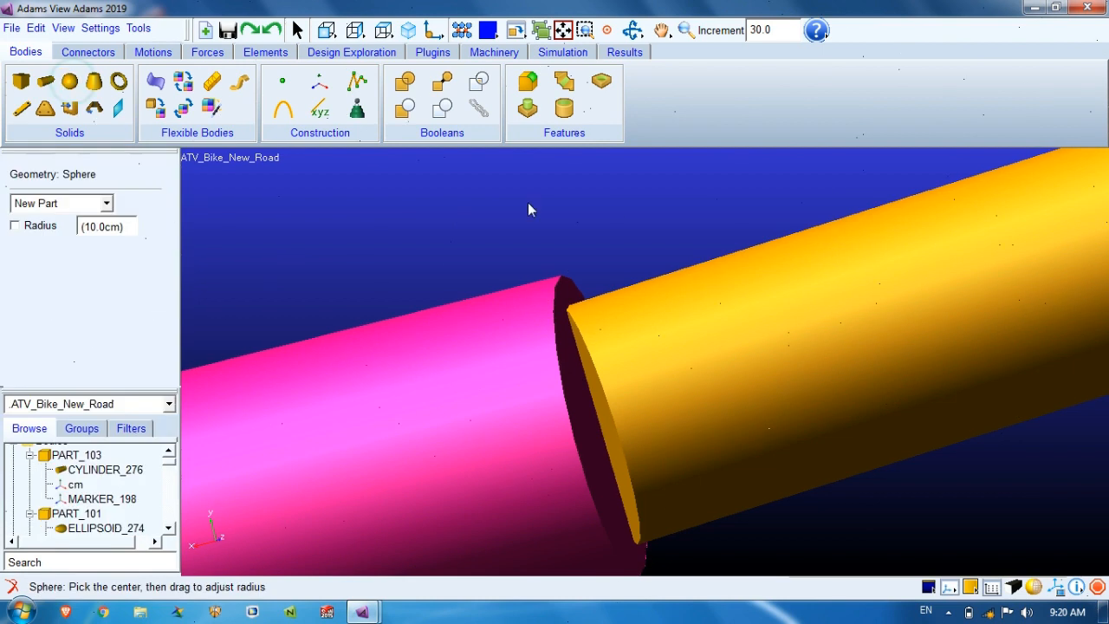
pyautogui.rightClick(686, 304)
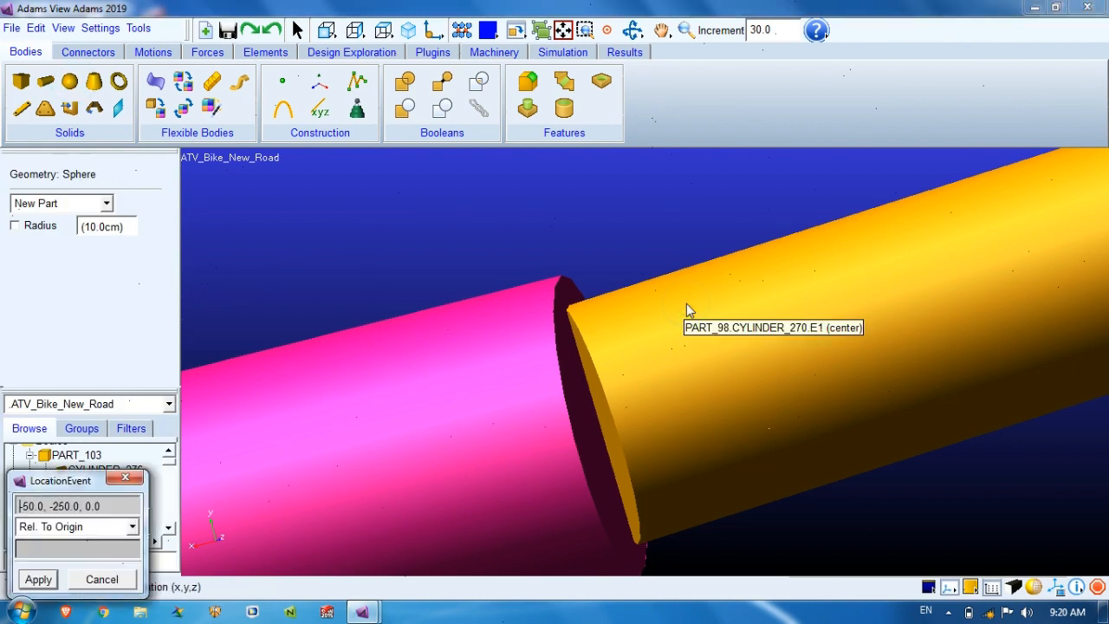
pyautogui.click(126, 478)
pyautogui.click(101, 204)
pyautogui.click(68, 237)
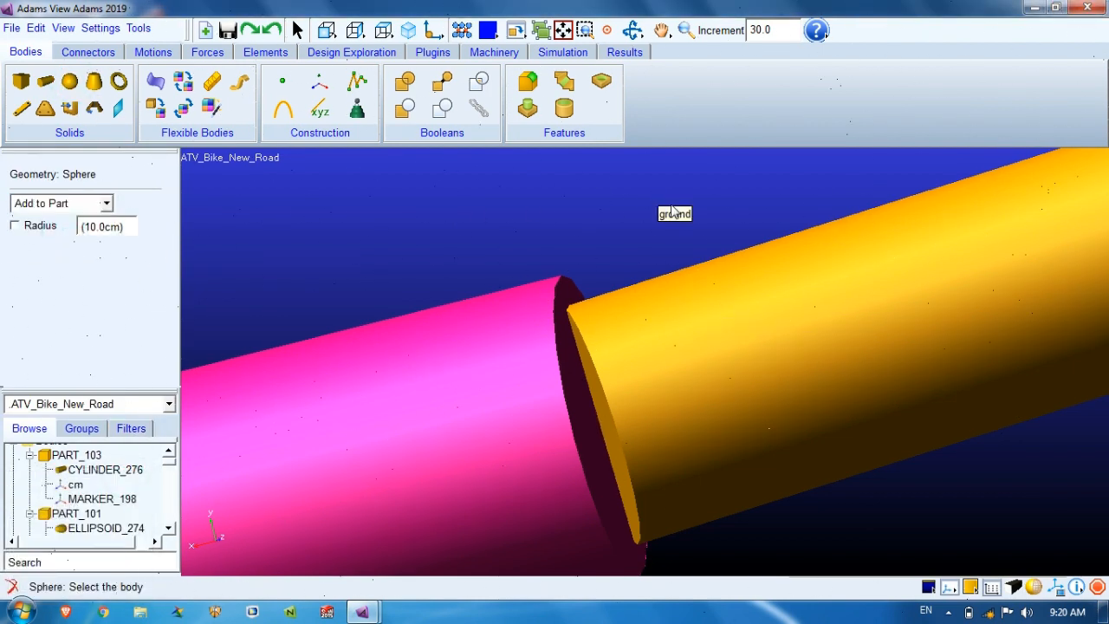
pyautogui.click(805, 263)
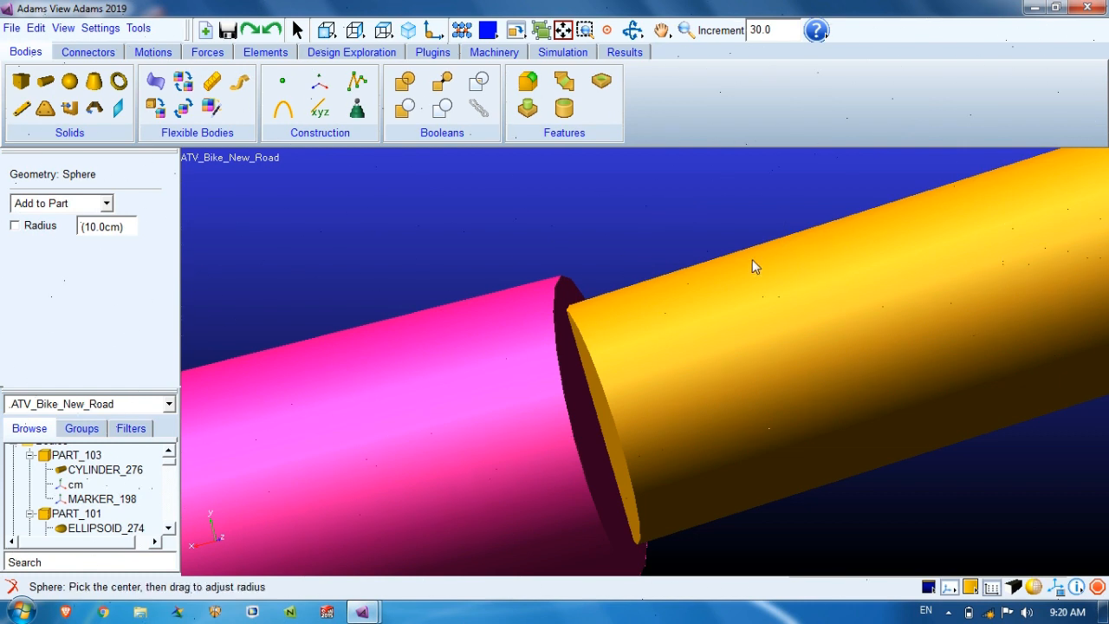
pyautogui.rightClick(604, 428)
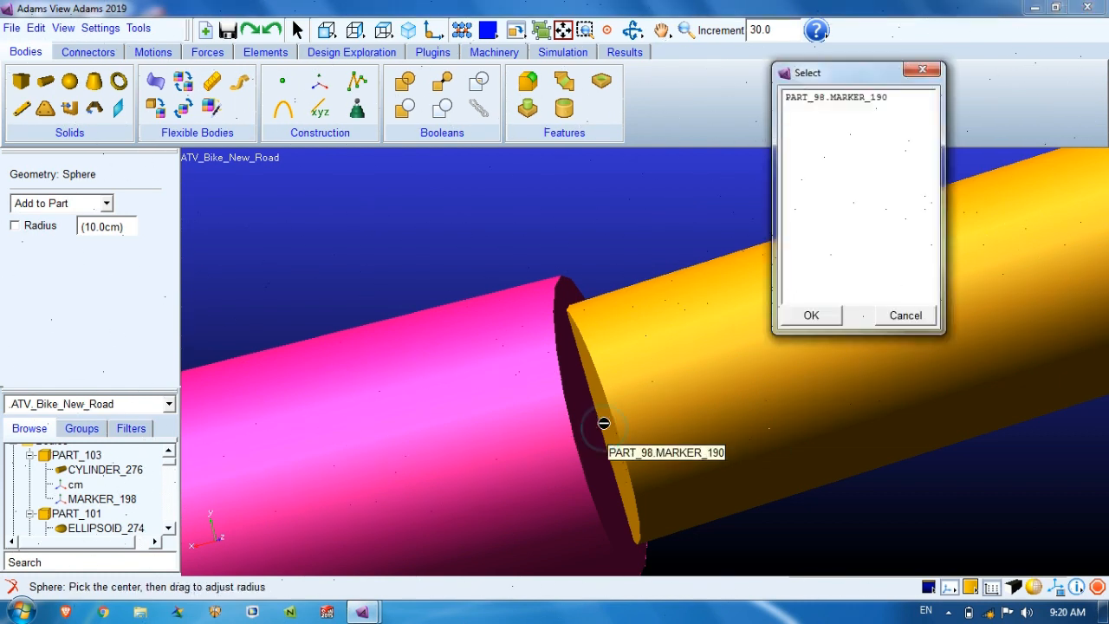
pyautogui.click(883, 314)
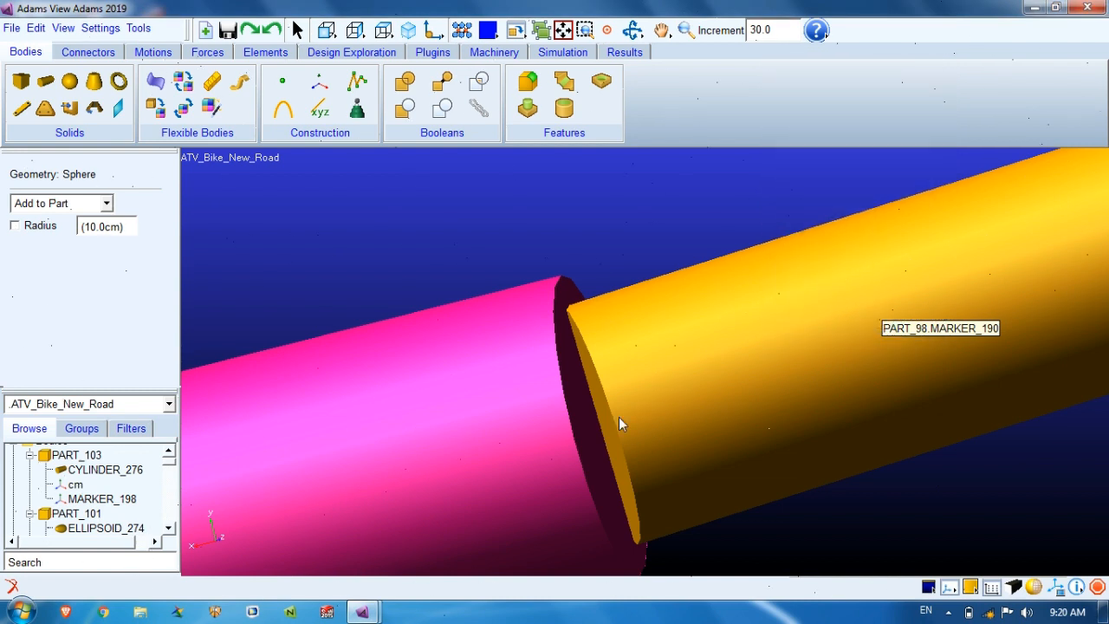
pyautogui.rightClick(613, 426)
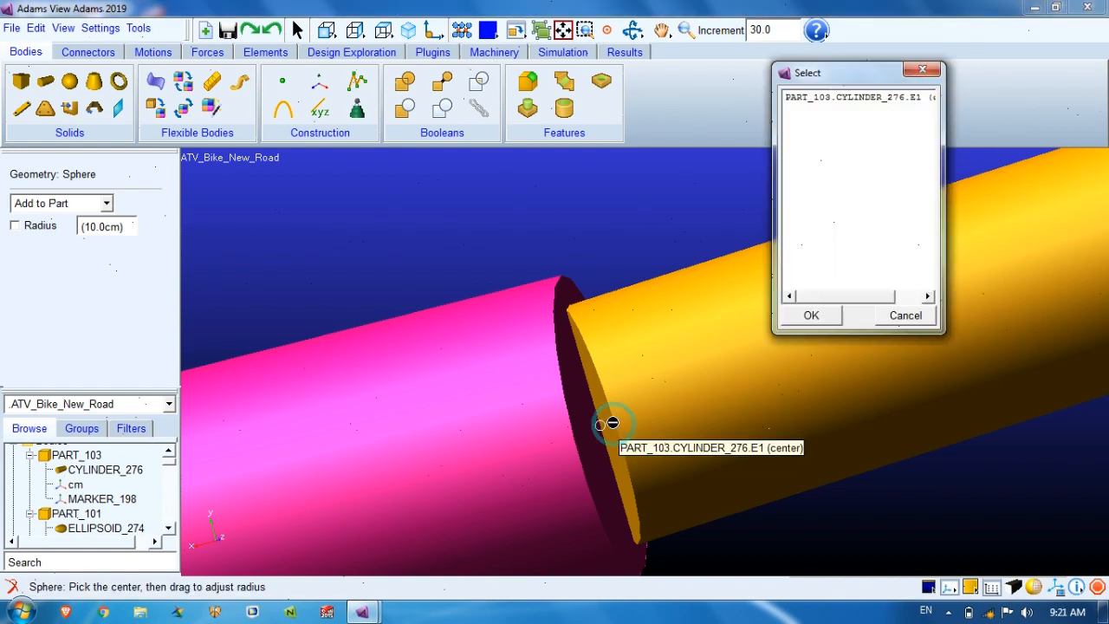
pyautogui.click(869, 98)
pyautogui.click(815, 314)
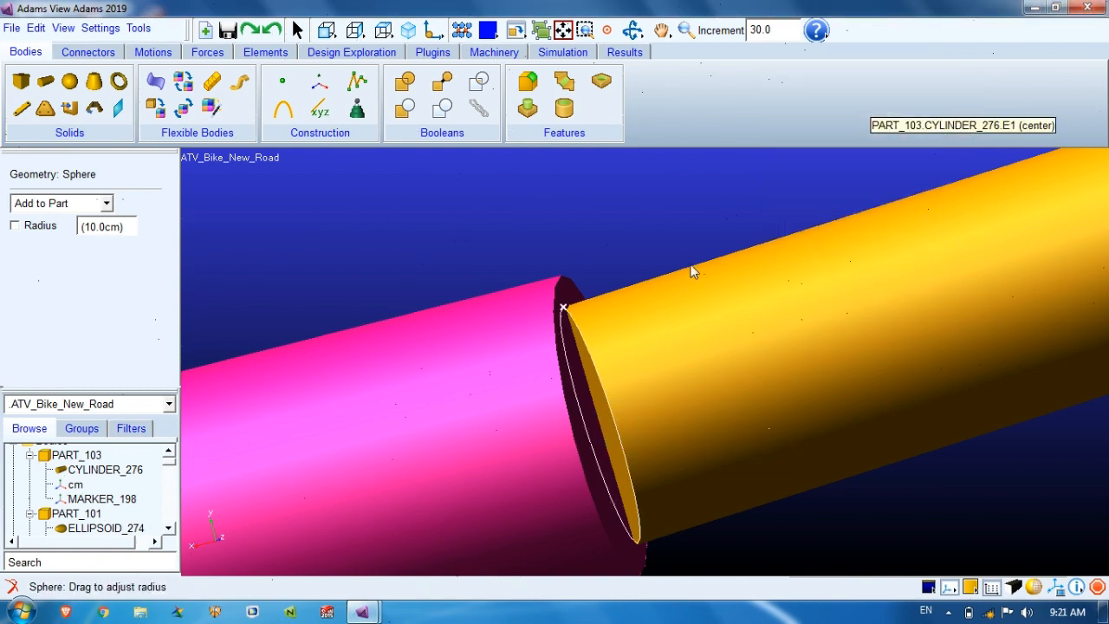
pyautogui.click(680, 223)
pyautogui.press('z')
pyautogui.moveTo(679, 215); pyautogui.dragTo(663, 398)
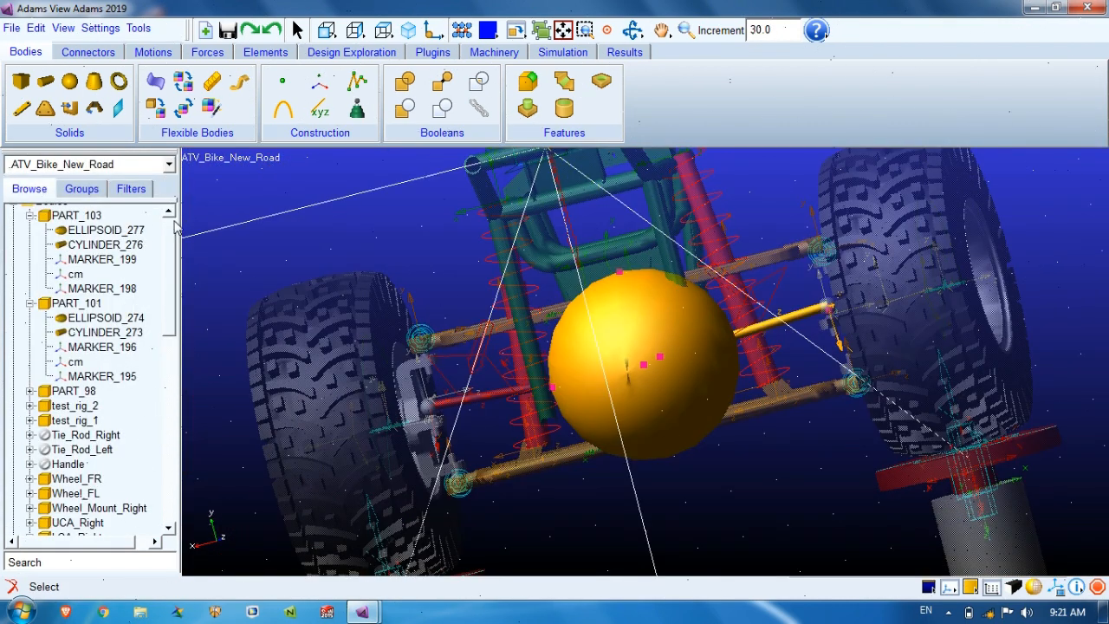
# Set the X, Y and Z scale factors of ELLIPSOID_277 in PART_103 to 15
pyautogui.doubleClick(90, 230)
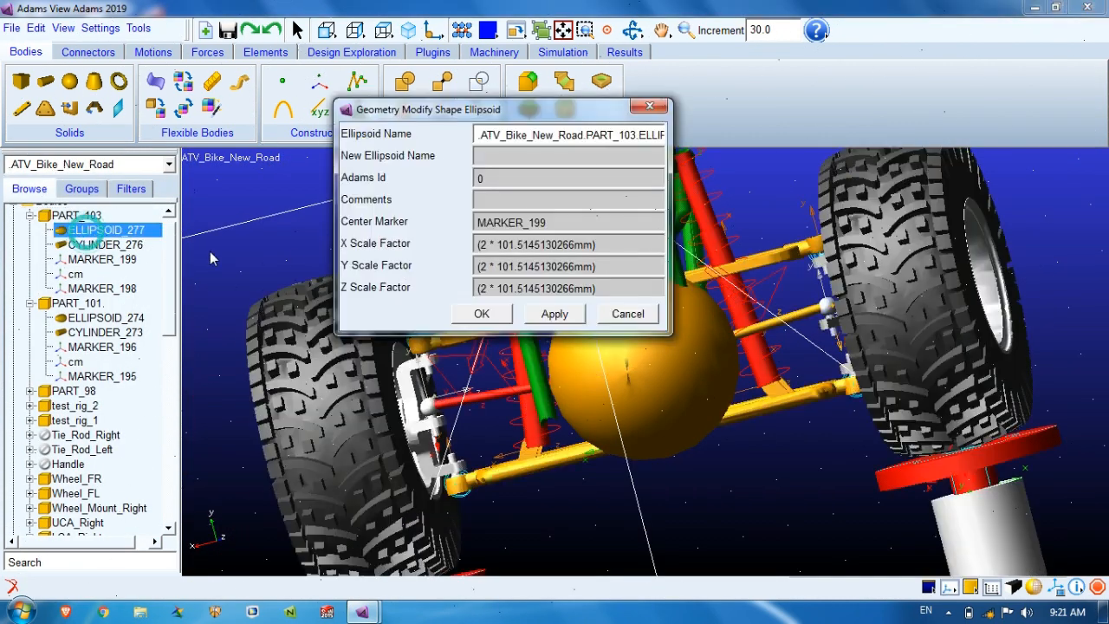
pyautogui.tripleClick(612, 245)
pyautogui.write('15')
pyautogui.press('Tab')
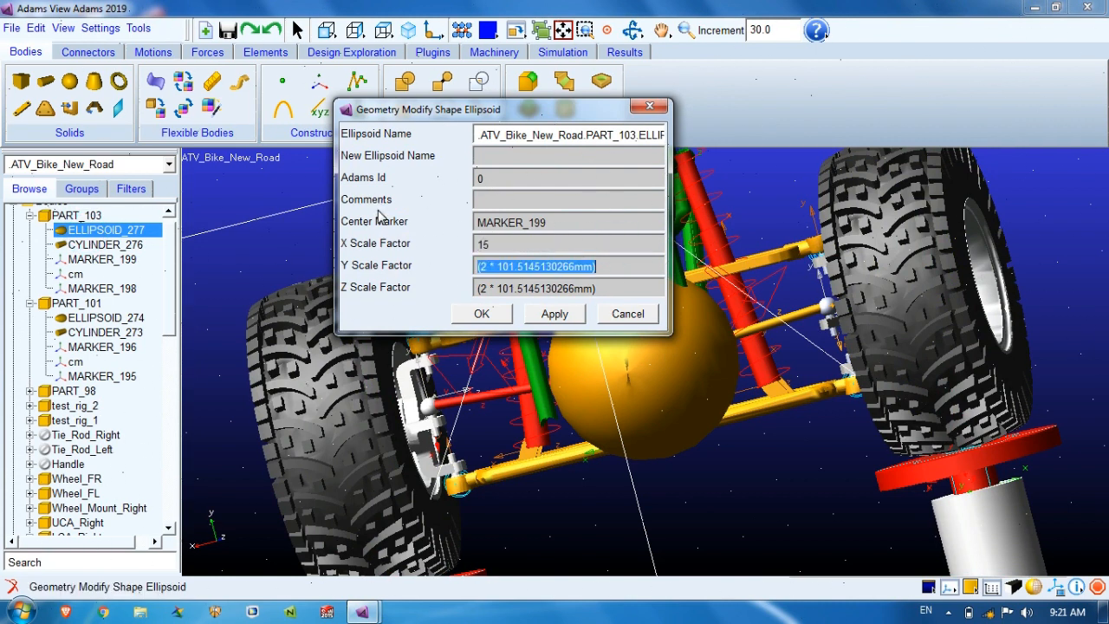
pyautogui.write('15')
pyautogui.press('Tab')
pyautogui.write('15')
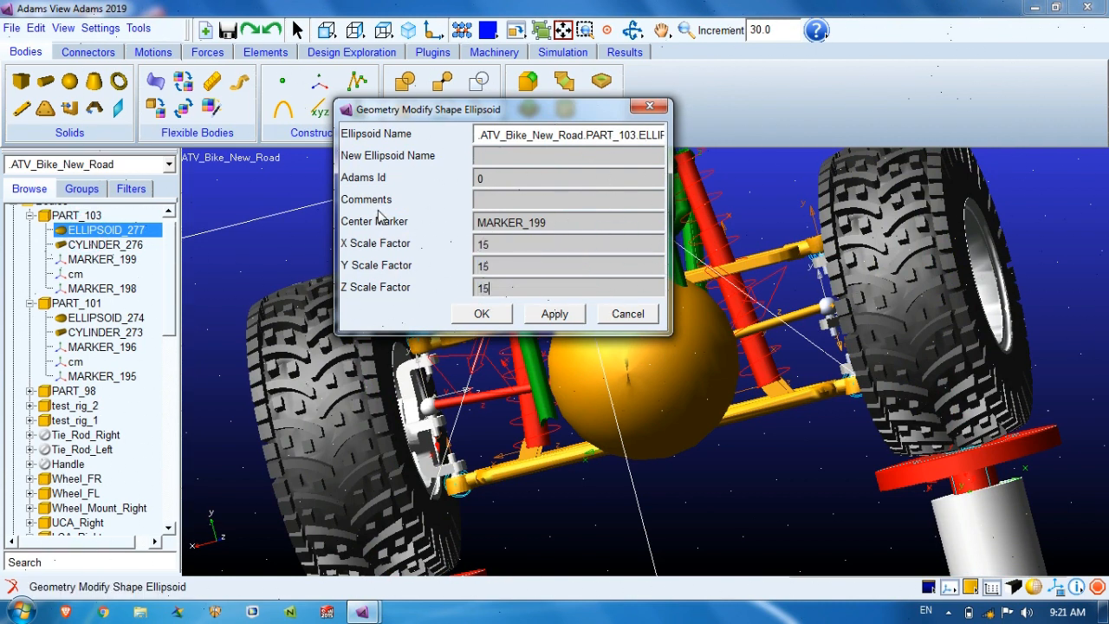
pyautogui.click(538, 314)
pyautogui.click(482, 313)
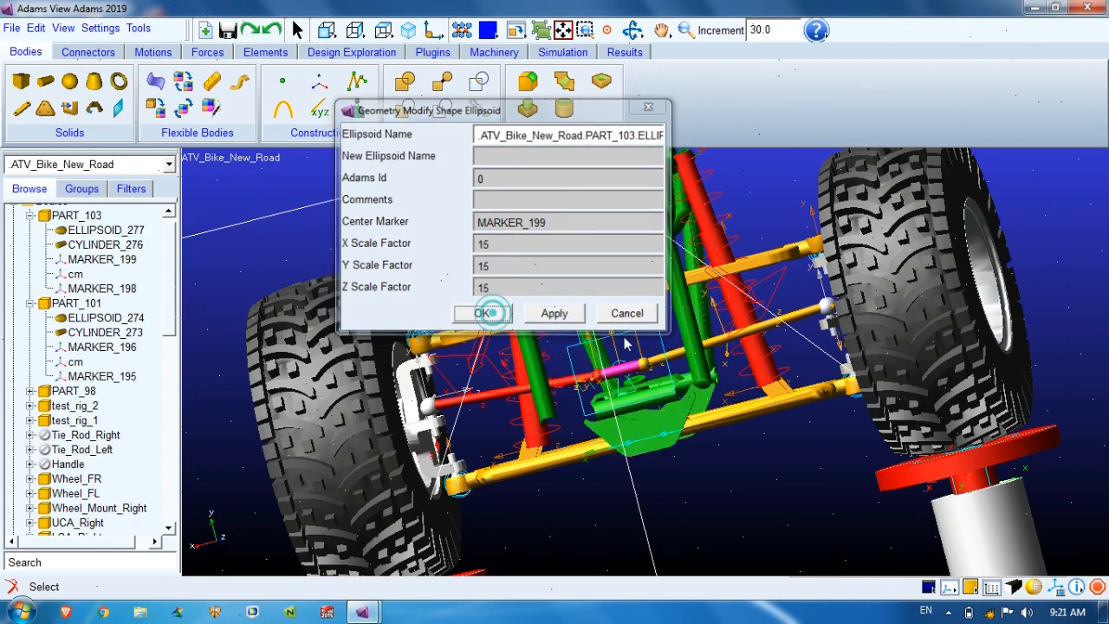
# Change the color of both tie rods' cylinders and balls, CYLINDER_273, ELLIPSOID_274, CYLINDER_276 and ELLIPSOID_277, to Aquamarine
pyautogui.press('w')
pyautogui.moveTo(588, 323); pyautogui.dragTo(678, 394)
pyautogui.press('z')
pyautogui.moveTo(643, 344); pyautogui.dragTo(635, 398)
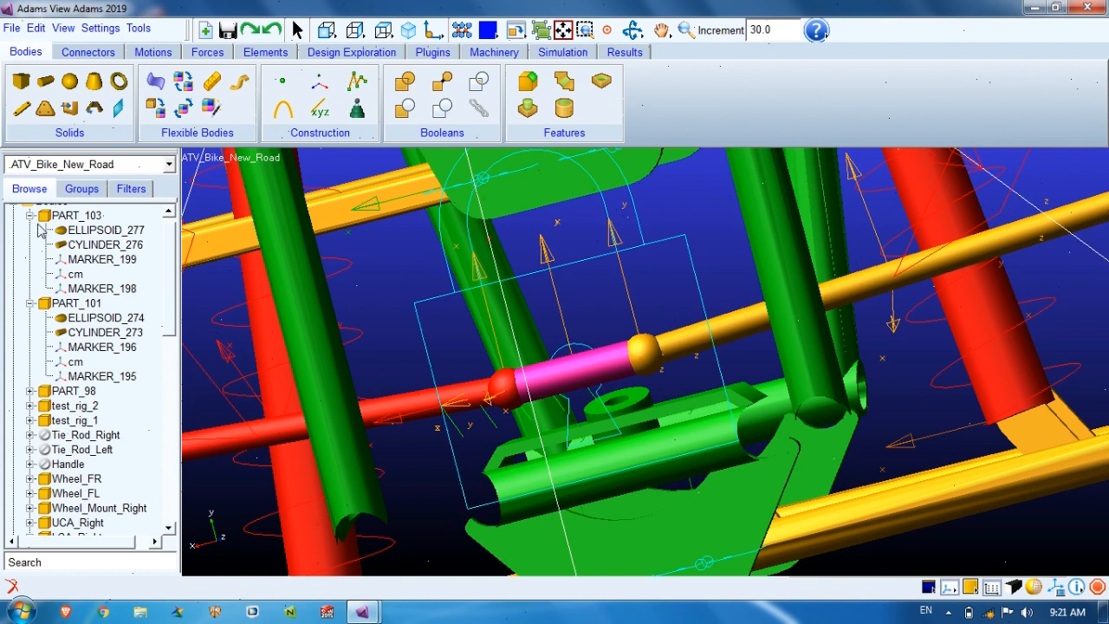
pyautogui.click(74, 336)
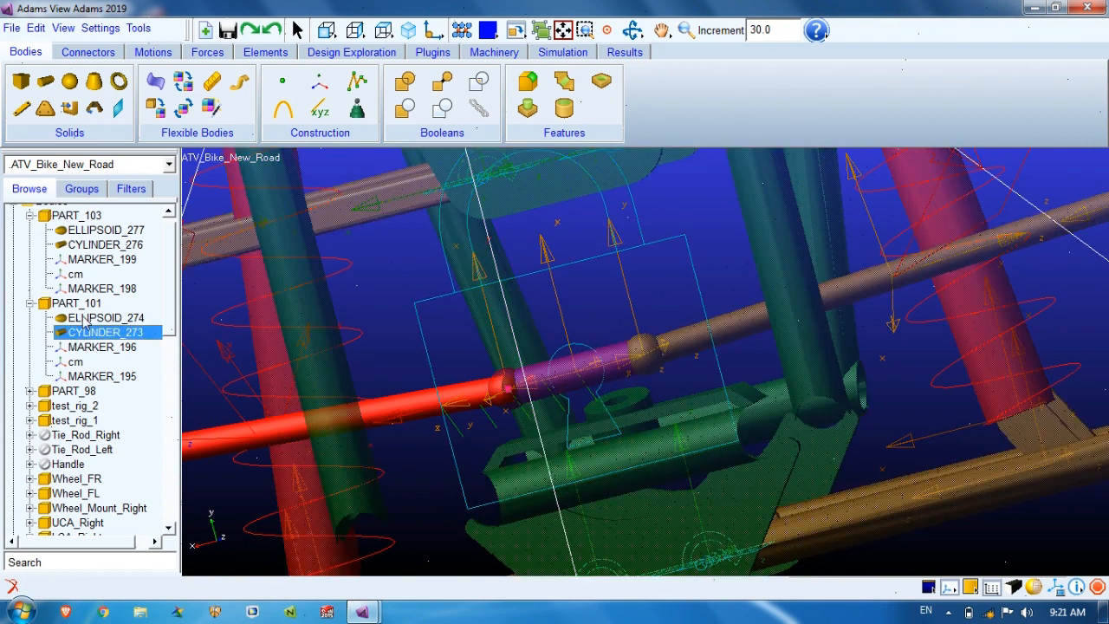
pyautogui.keyDown('ctrl'); pyautogui.click(84, 319); pyautogui.keyUp('ctrl')
pyautogui.keyDown('ctrl'); pyautogui.click(85, 245); pyautogui.keyUp('ctrl')
pyautogui.keyDown('ctrl'); pyautogui.click(86, 229); pyautogui.keyUp('ctrl')
pyautogui.rightClick(87, 230)
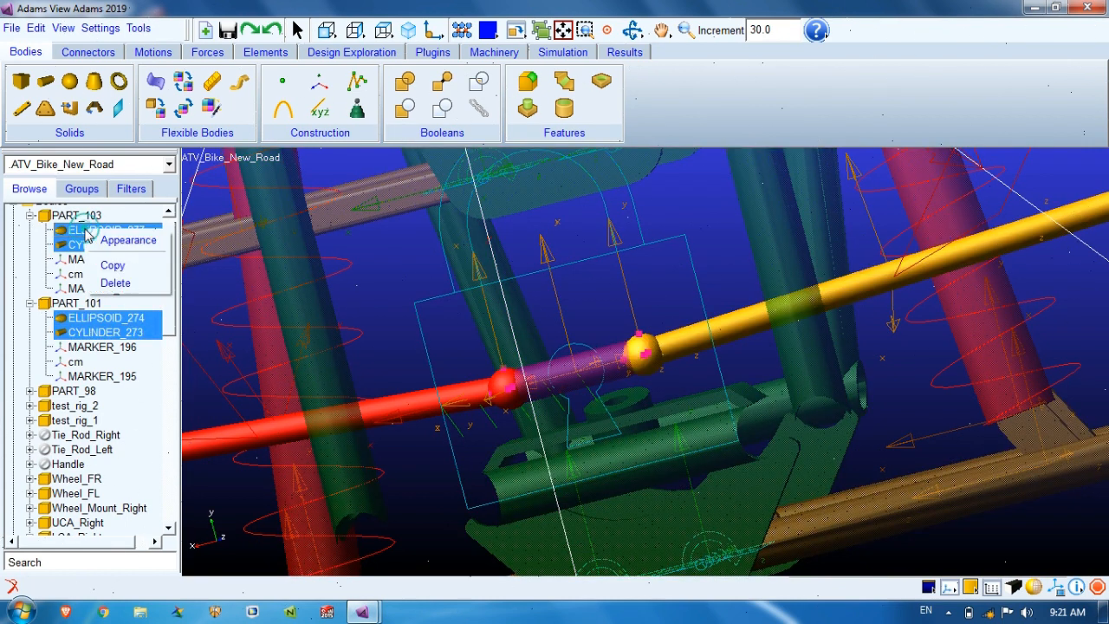
pyautogui.click(104, 240)
pyautogui.rightClick(716, 261)
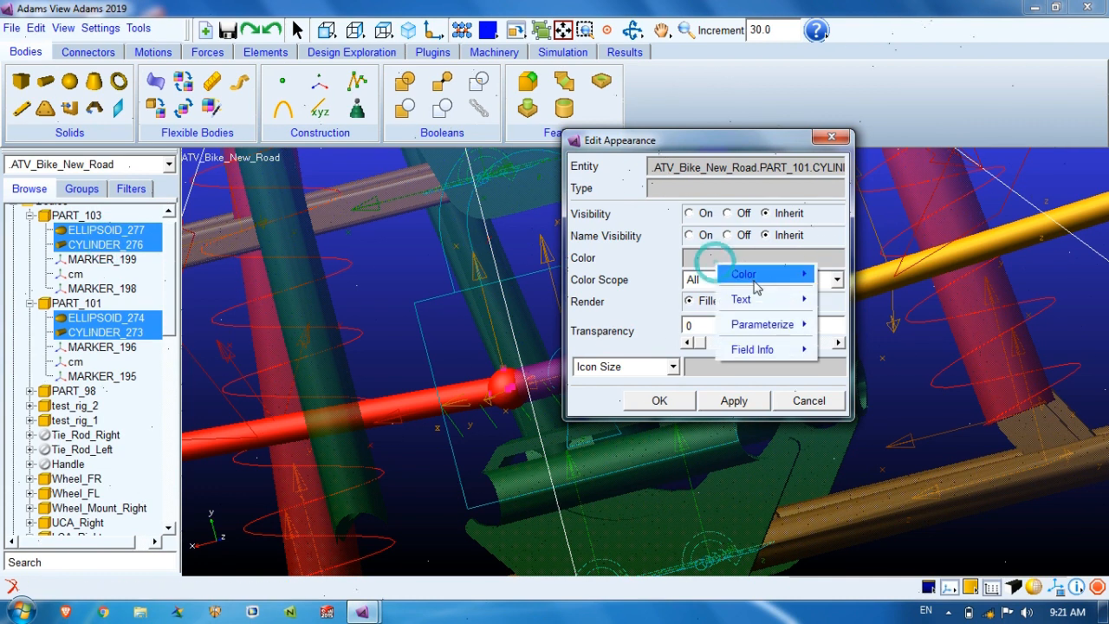
pyautogui.moveTo(762, 273)
pyautogui.moveTo(875, 320)
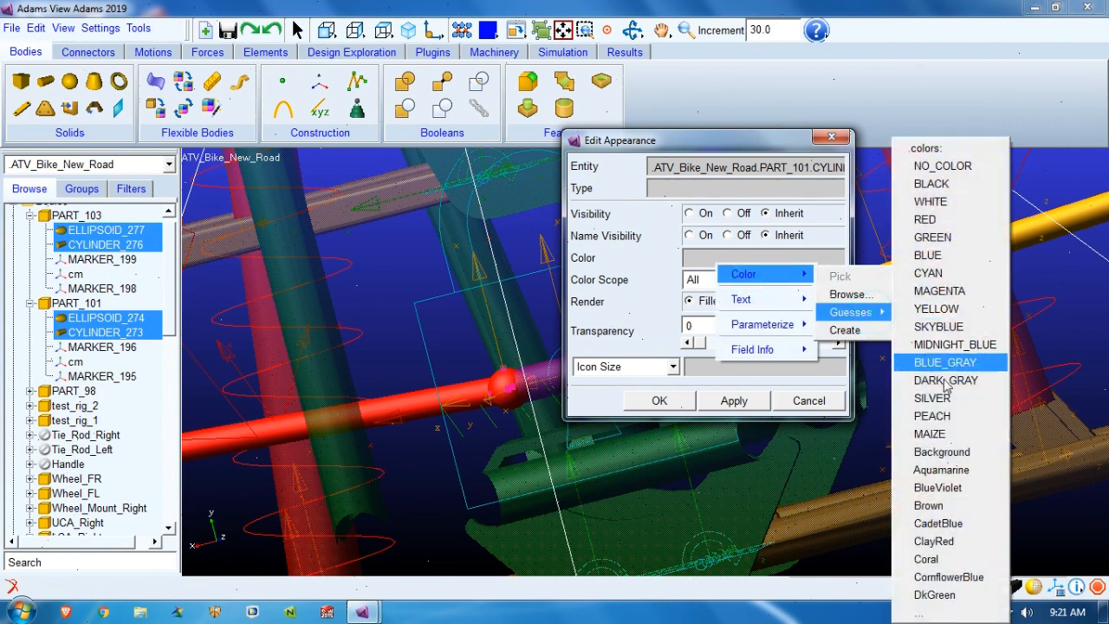
pyautogui.click(931, 465)
pyautogui.click(732, 401)
pyautogui.click(661, 402)
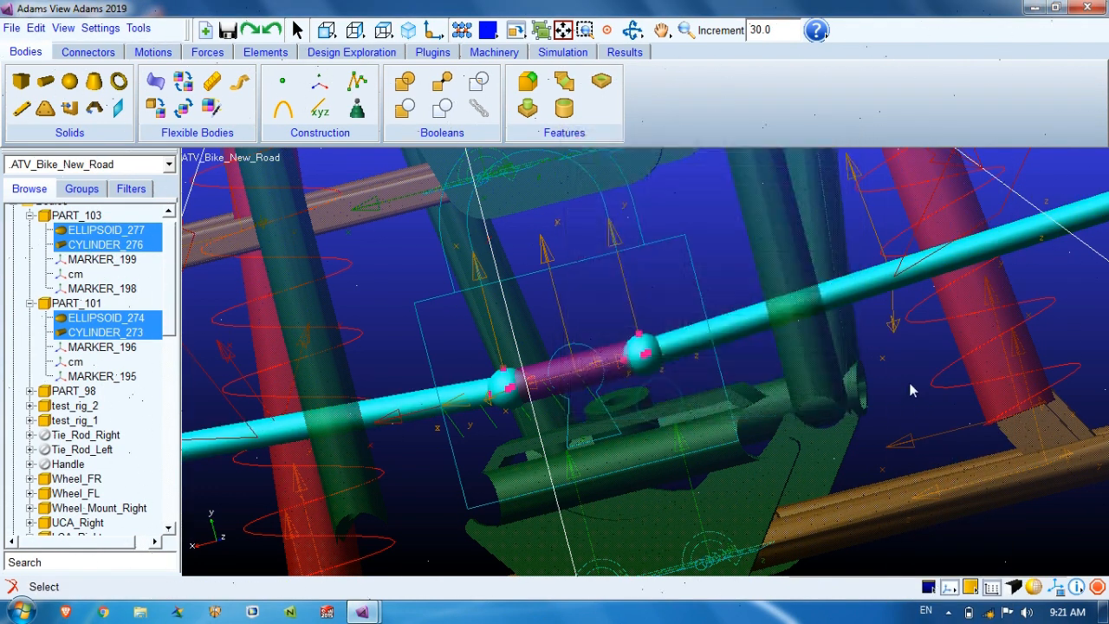
# Rename PART_101 as tr1
pyautogui.click(76, 303)
pyautogui.click(102, 303)
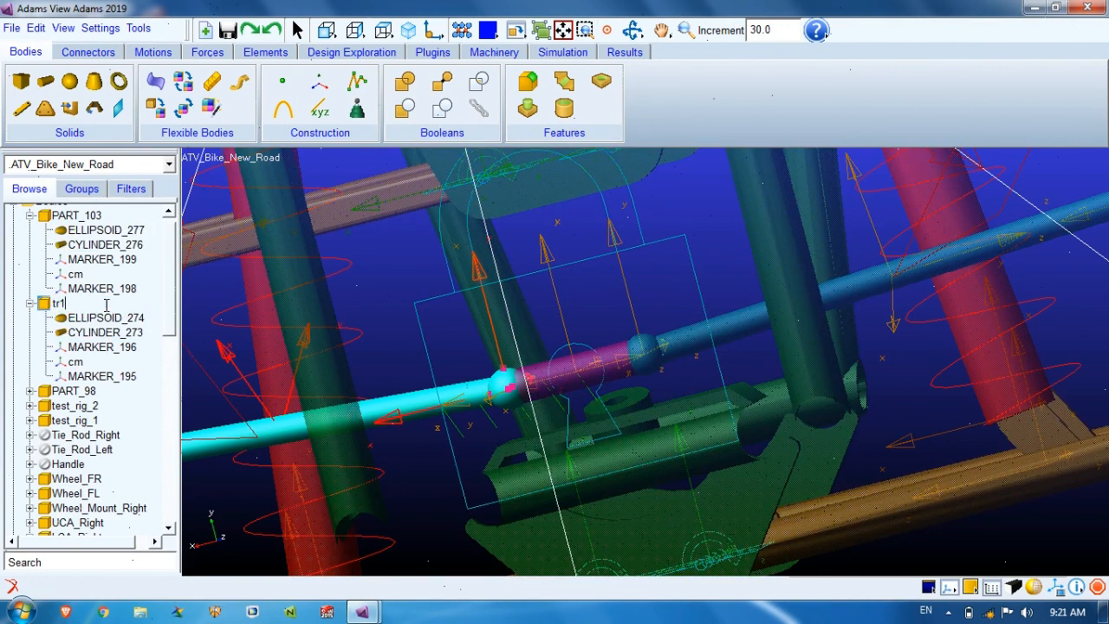
pyautogui.write('tr1')
pyautogui.press('Return')
# Rename PART_103 as tr2
pyautogui.click(80, 216)
pyautogui.click(107, 229)
pyautogui.doubleClick(113, 216)
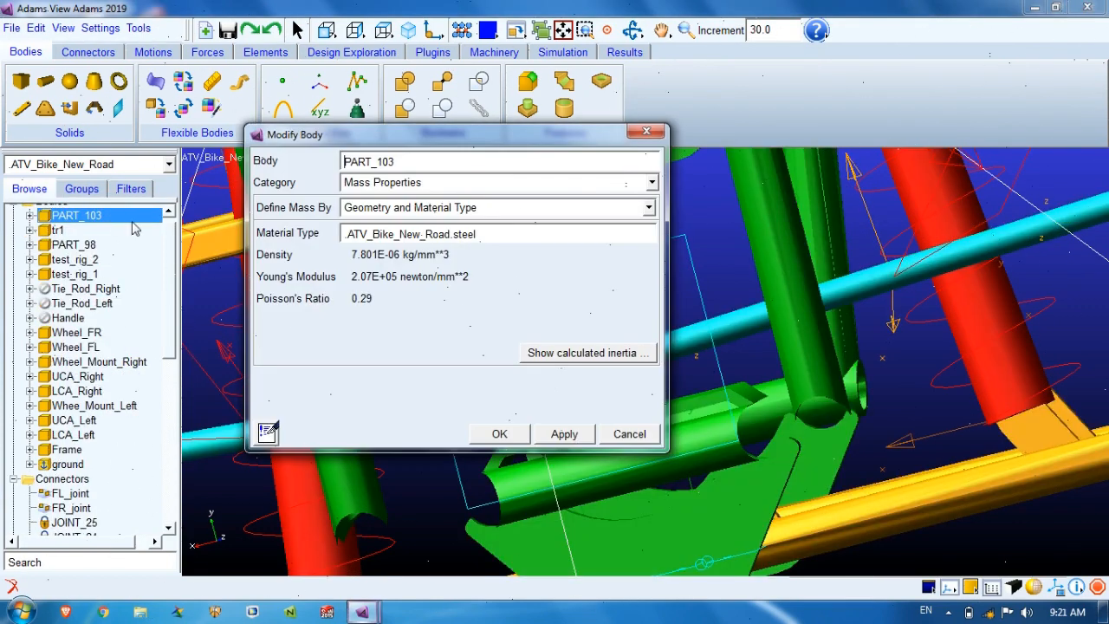
pyautogui.click(647, 131)
pyautogui.click(76, 222)
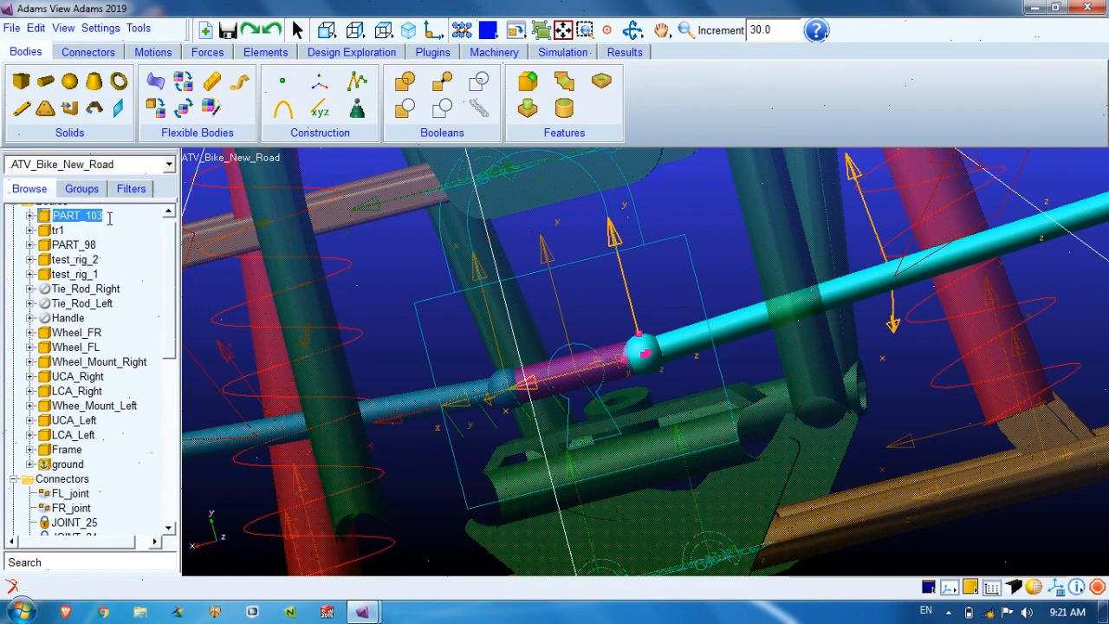
pyautogui.press('Return')
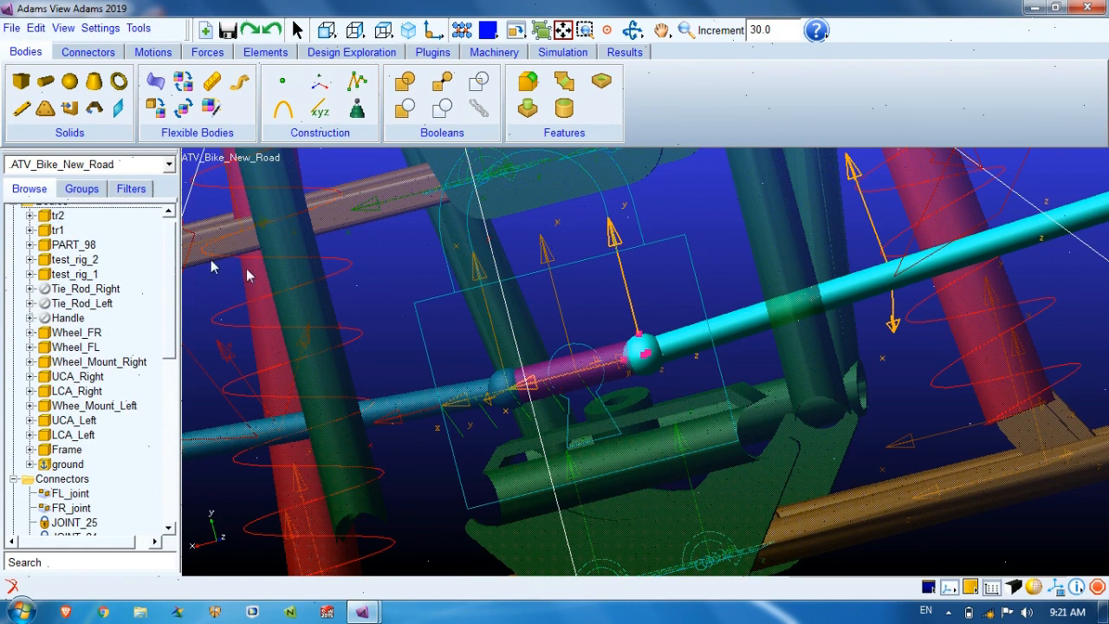
# Create a two-body, one-location spherical joint between tr1 and Whee_Mount_Left, located at tr1.MARKER_195 in the outer ball
pyautogui.press('z')
pyautogui.moveTo(405, 295); pyautogui.dragTo(408, 339)
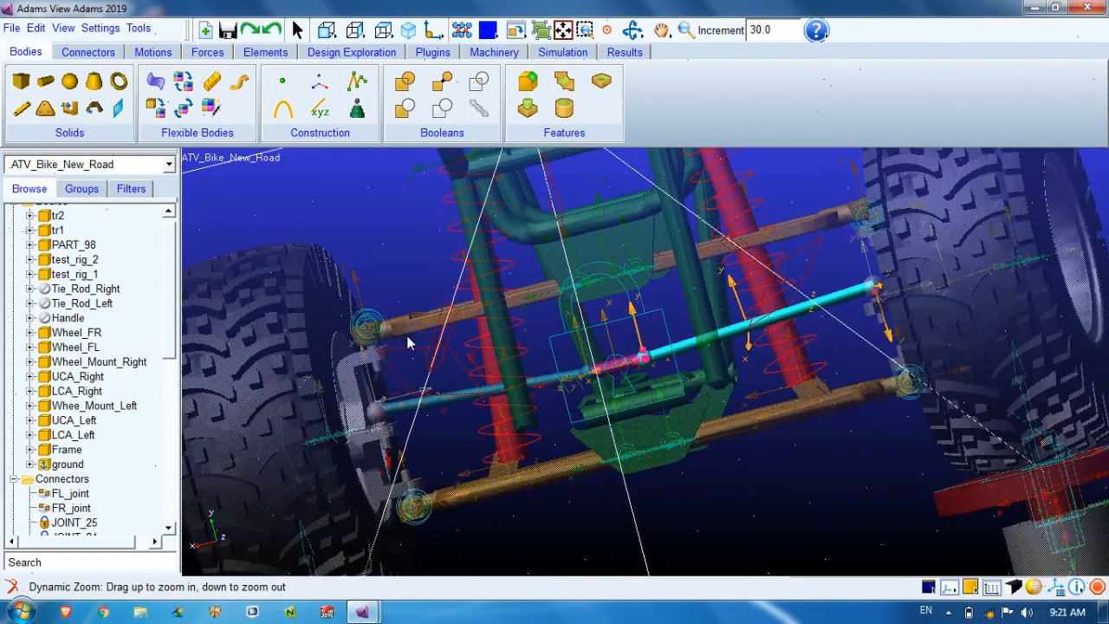
pyautogui.click(418, 432)
pyautogui.click(436, 448)
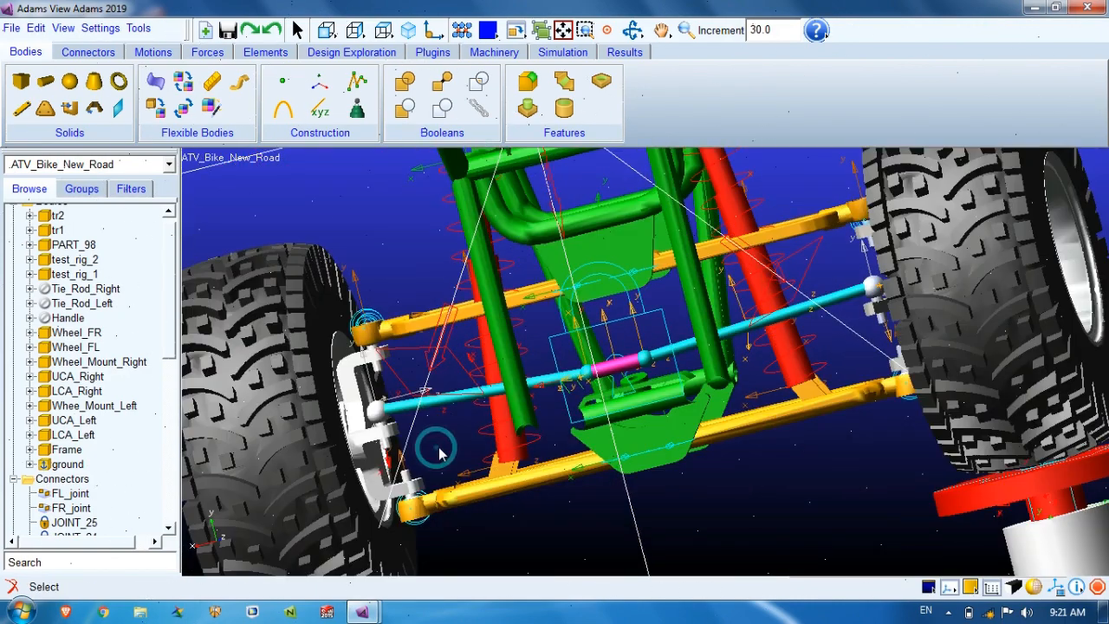
pyautogui.press('w')
pyautogui.moveTo(343, 351); pyautogui.dragTo(378, 398)
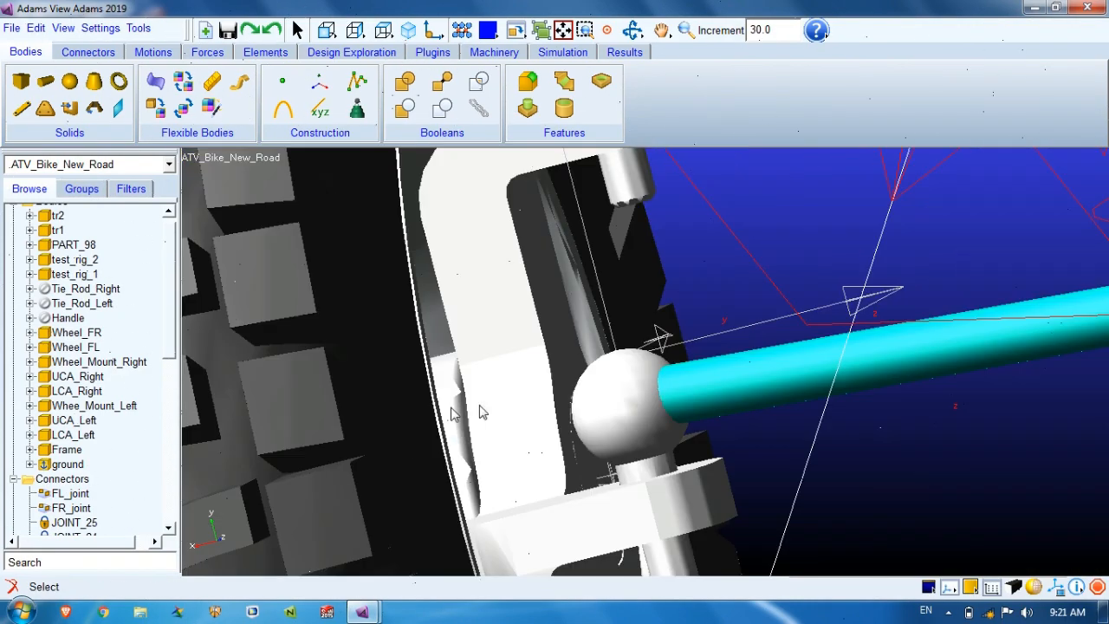
pyautogui.click(90, 52)
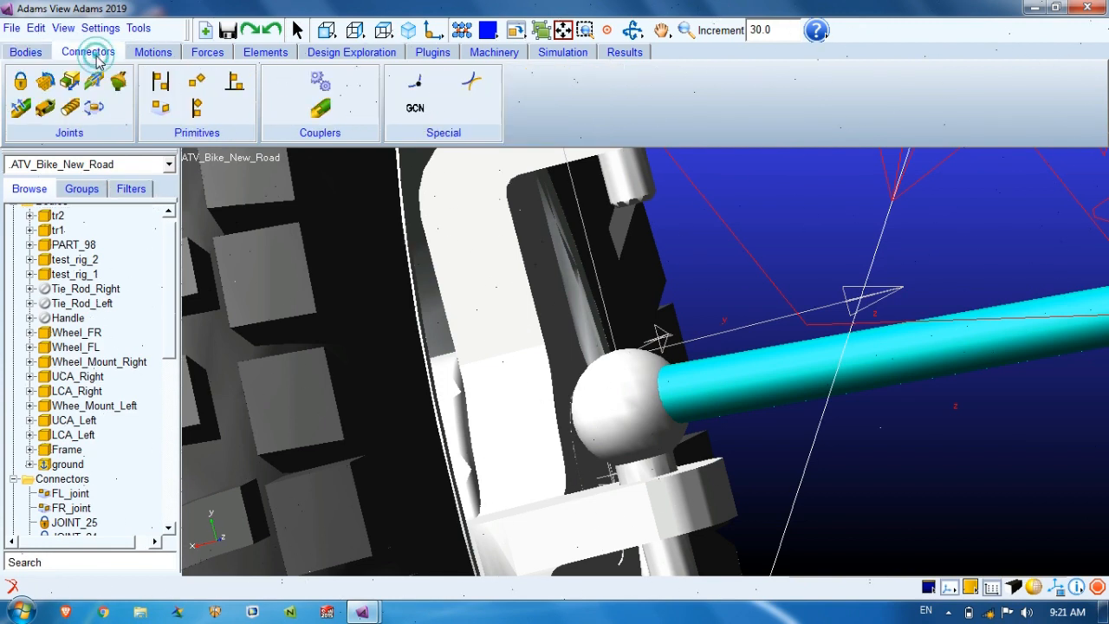
pyautogui.click(117, 87)
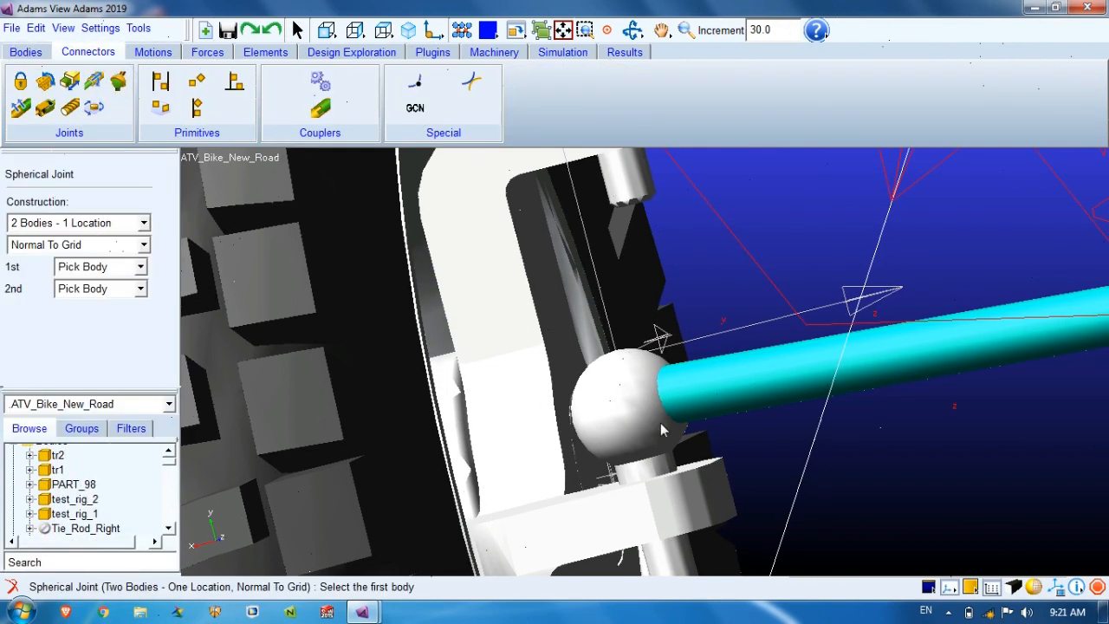
pyautogui.rightClick(916, 362)
pyautogui.doubleClick(809, 101)
pyautogui.rightClick(631, 408)
pyautogui.click(815, 123)
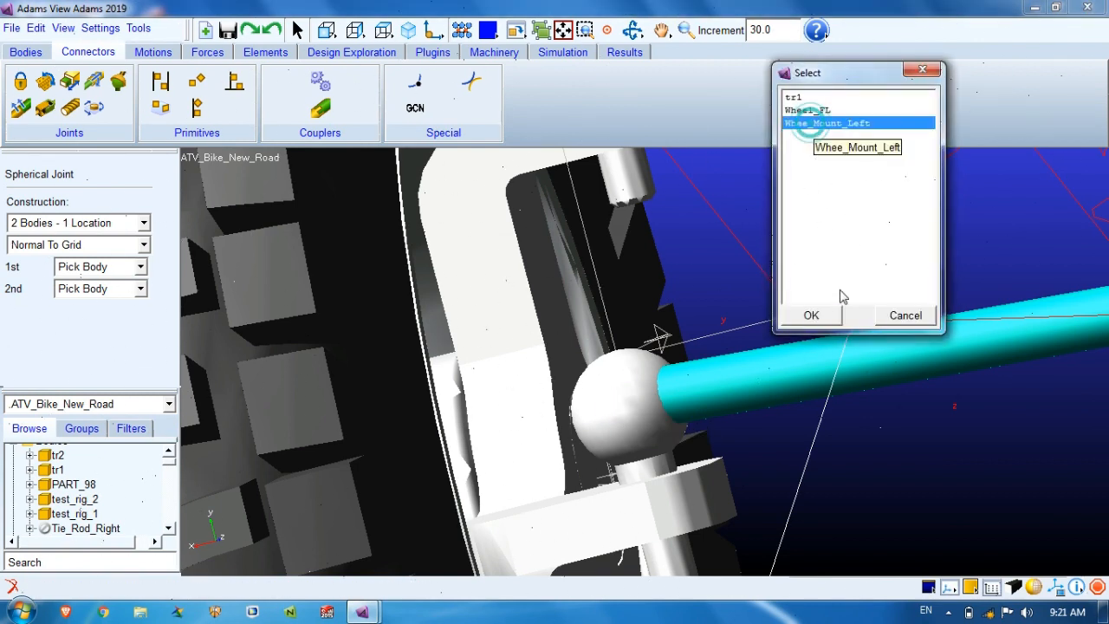
pyautogui.click(830, 315)
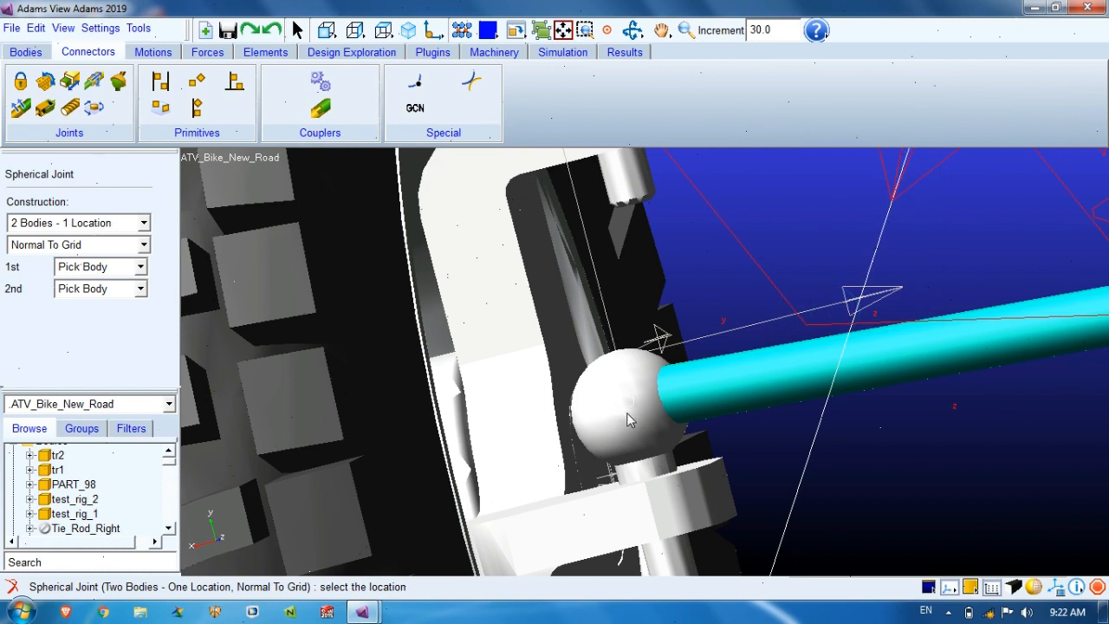
pyautogui.rightClick(629, 405)
pyautogui.click(849, 111)
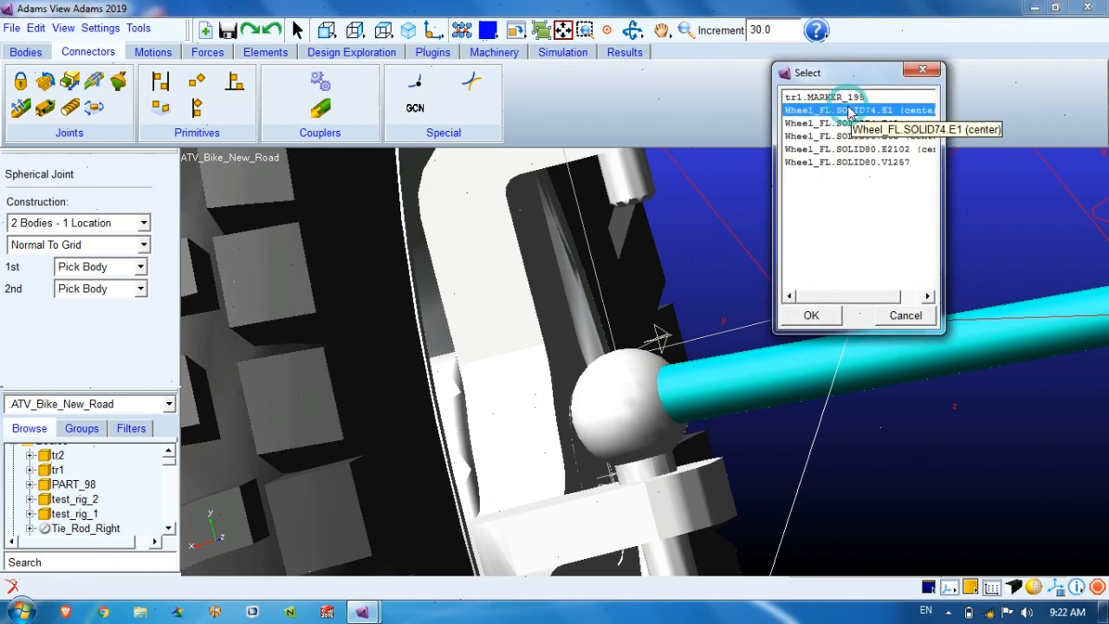
pyautogui.click(845, 97)
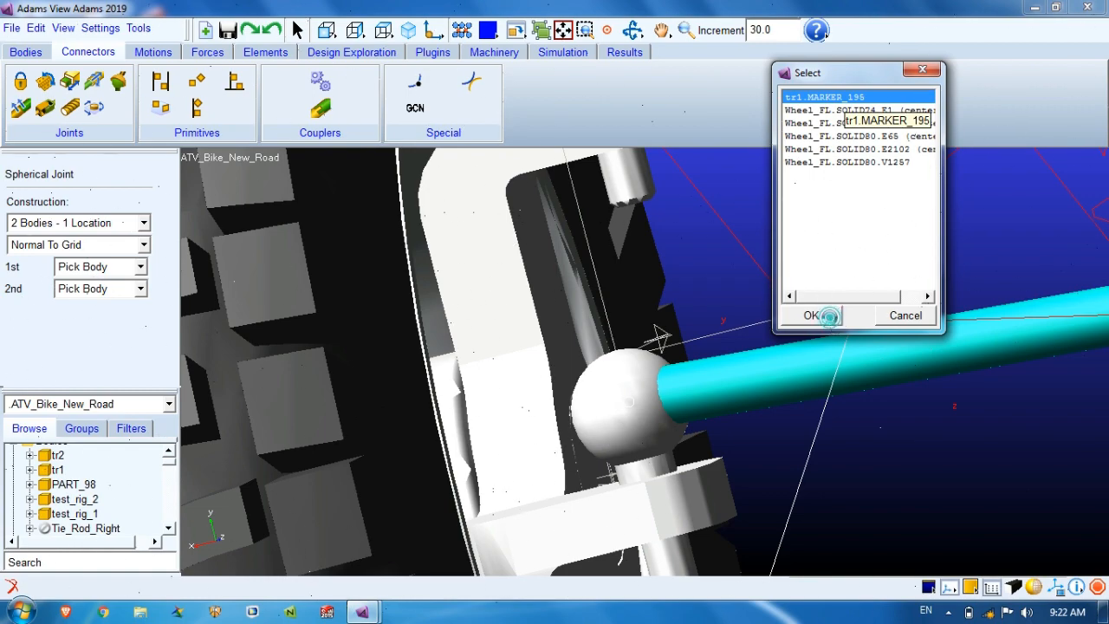
pyautogui.click(821, 315)
# Create a two-body, one-location spherical joint between tr2 and Wheel_Mount_Right, located at tr2.MARKER_198 in the outer ball
pyautogui.press('z')
pyautogui.moveTo(767, 313); pyautogui.dragTo(671, 424)
pyautogui.press('r')
pyautogui.press('t')
pyautogui.press('w')
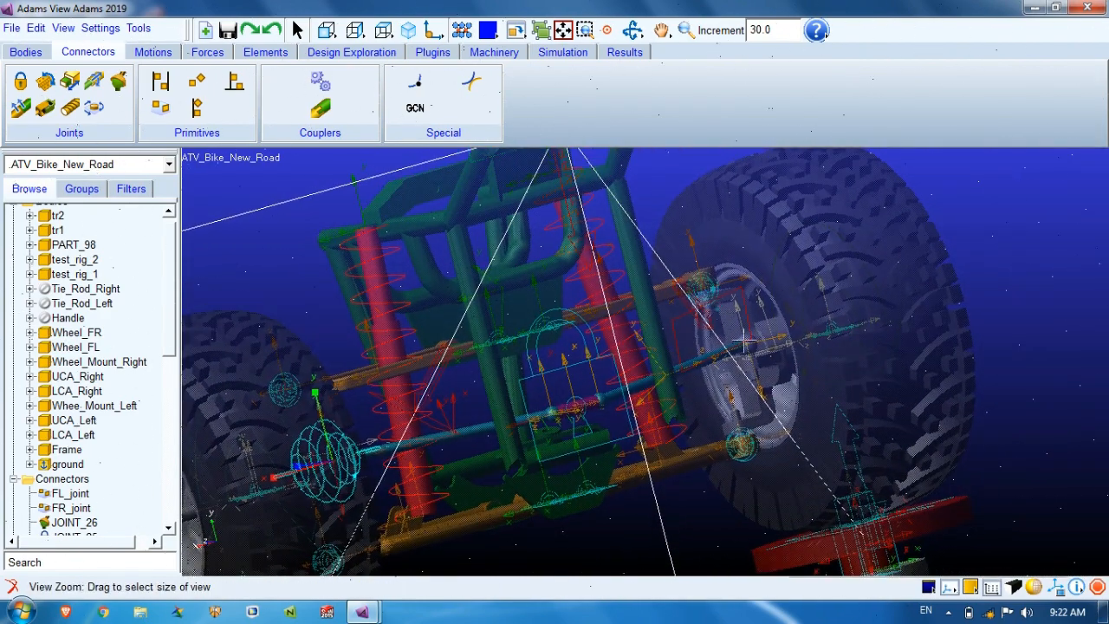
pyautogui.moveTo(698, 291); pyautogui.dragTo(780, 389)
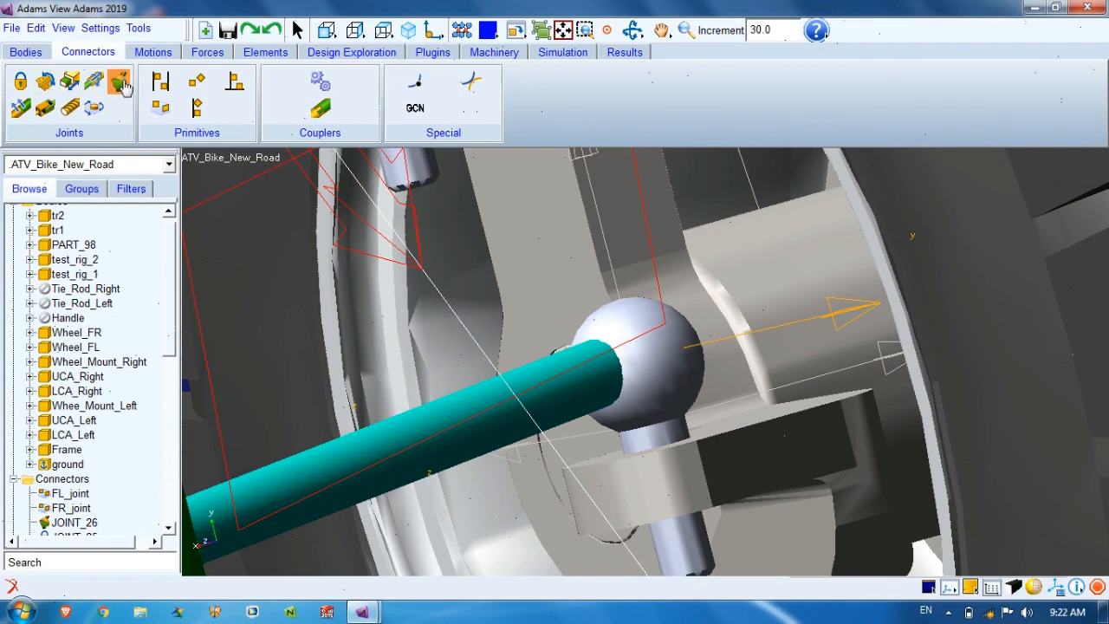
pyautogui.click(119, 82)
pyautogui.rightClick(450, 430)
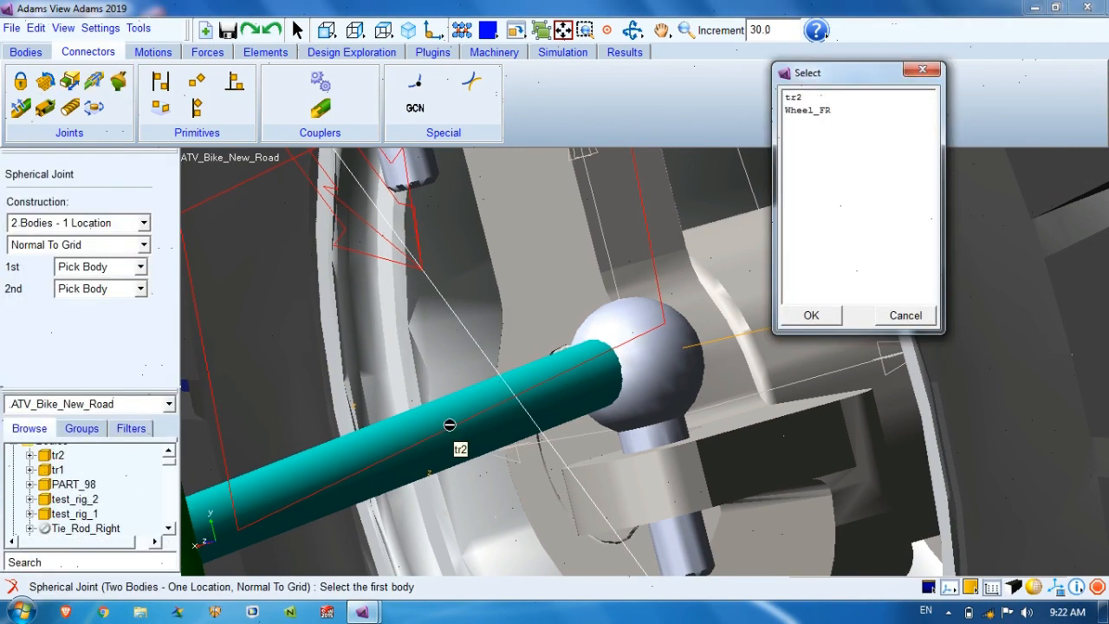
pyautogui.click(812, 97)
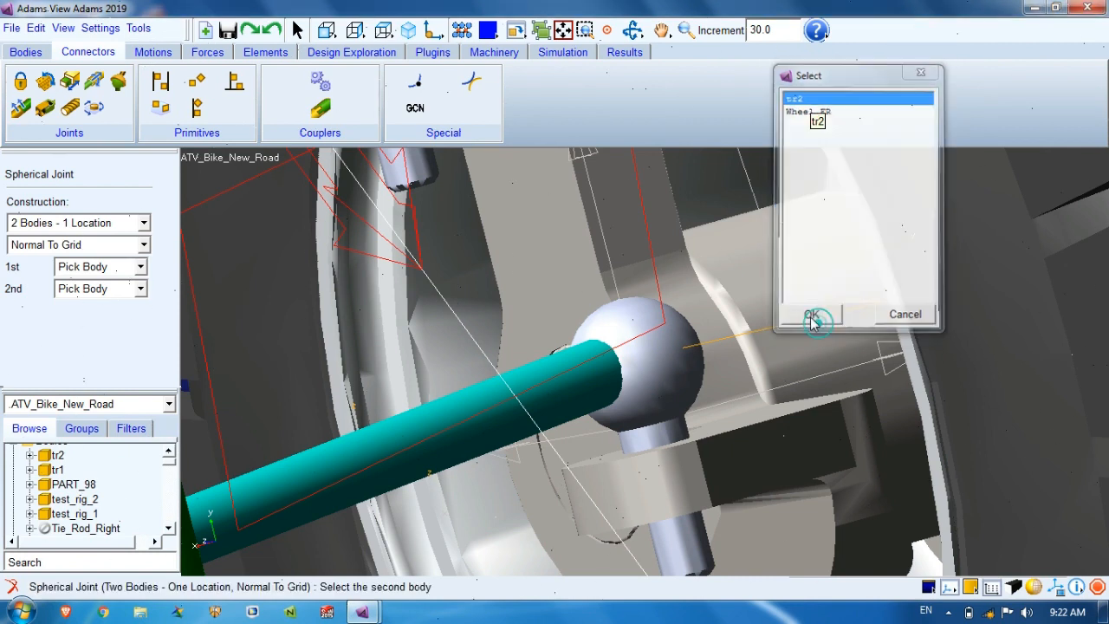
pyautogui.click(813, 315)
pyautogui.rightClick(617, 347)
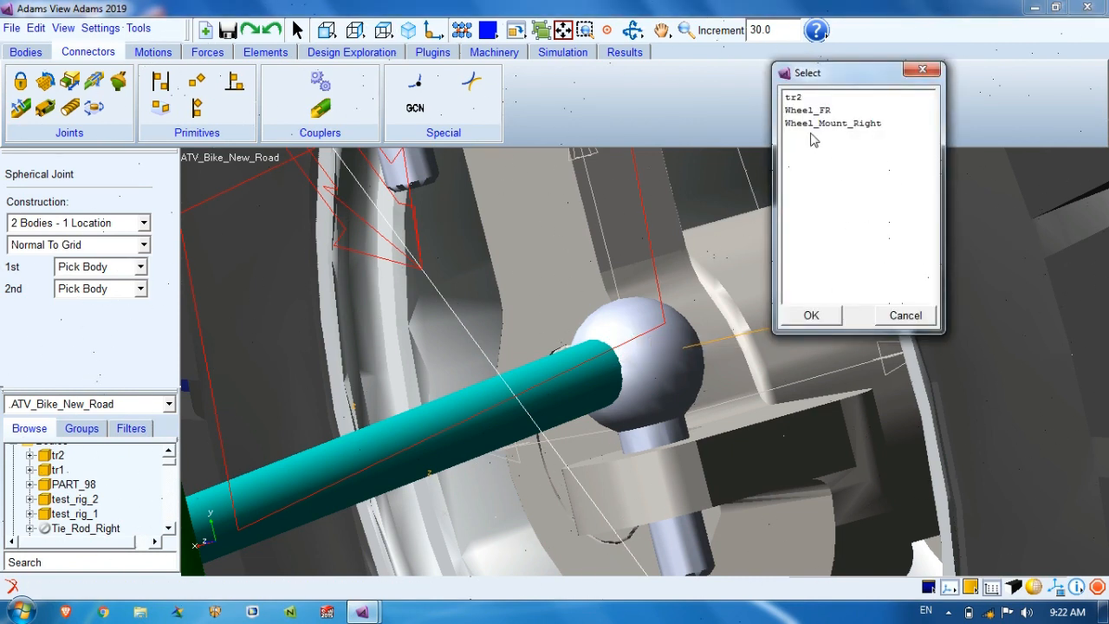
pyautogui.click(814, 123)
pyautogui.click(811, 316)
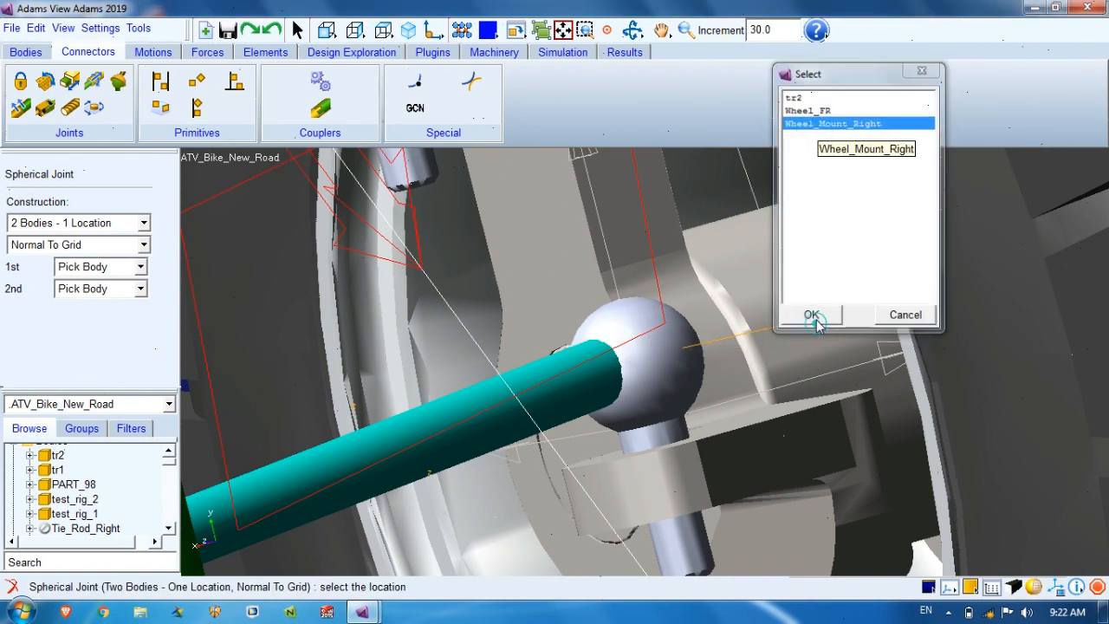
pyautogui.rightClick(635, 355)
pyautogui.click(885, 98)
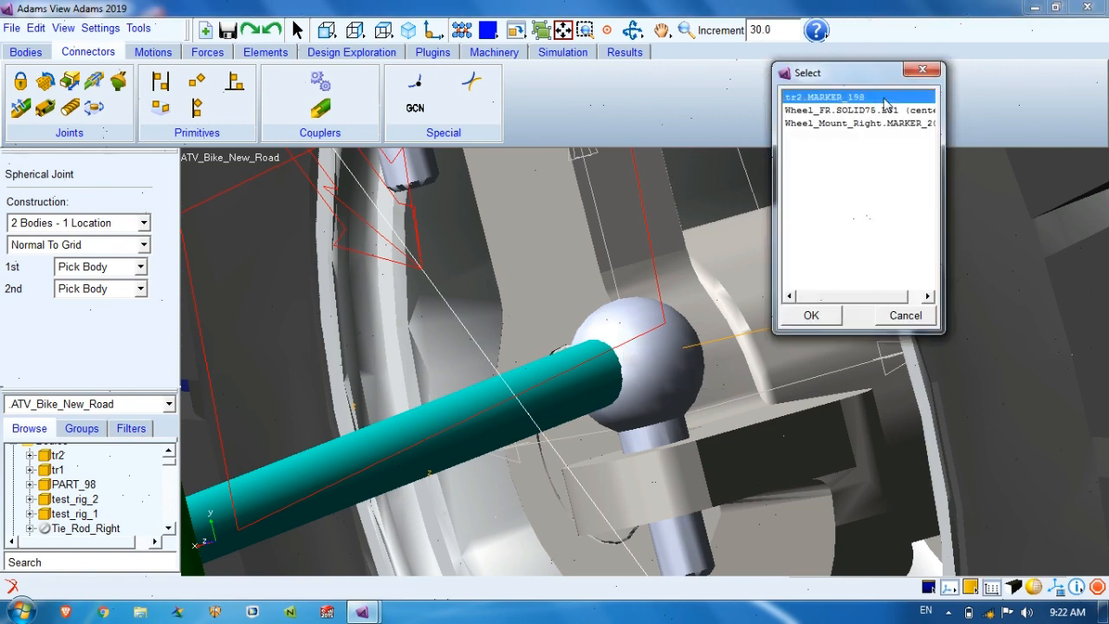
pyautogui.click(815, 318)
# Examine where the inner balls of tr1 and tr2 meet the central magenta cylinder
pyautogui.press('z')
pyautogui.moveTo(684, 356); pyautogui.dragTo(634, 532)
pyautogui.click(534, 544)
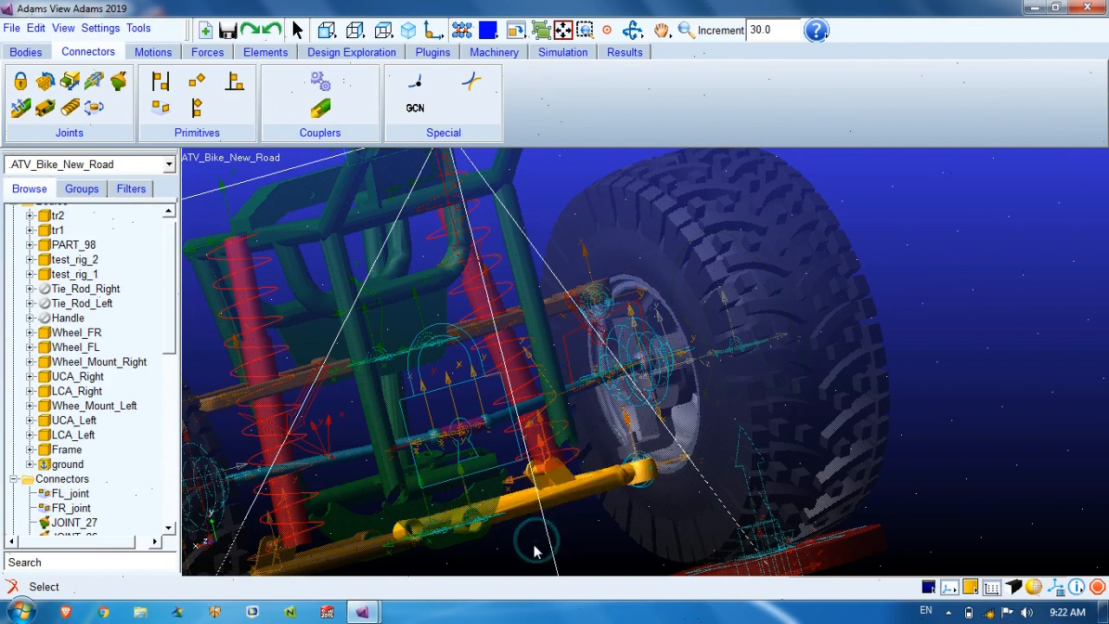
pyautogui.click(921, 192)
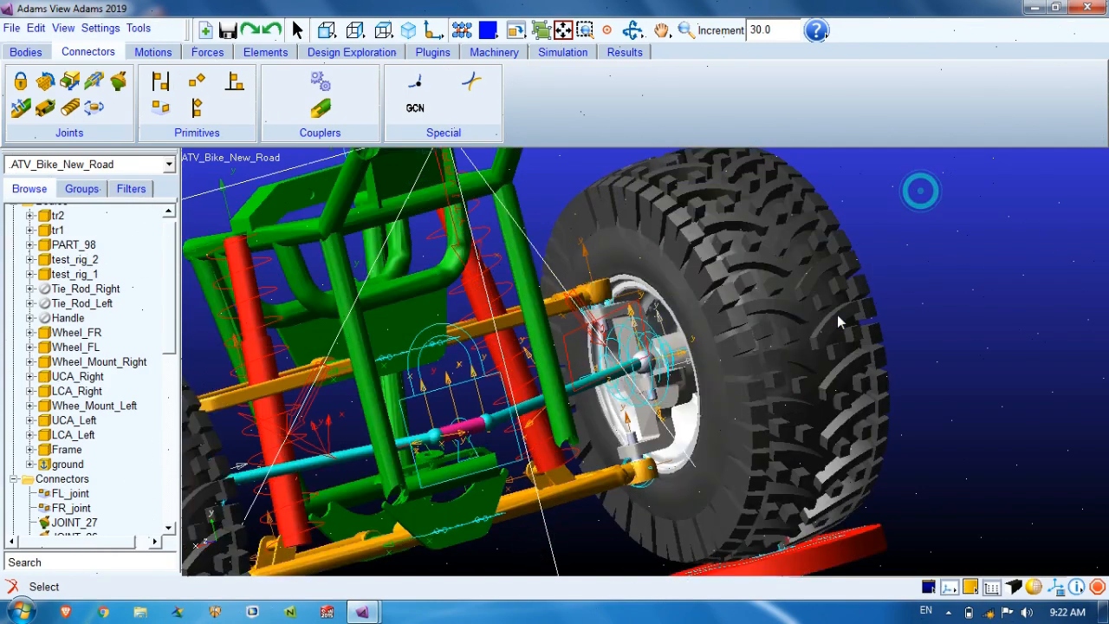
pyautogui.press('r')
pyautogui.moveTo(645, 440)
pyautogui.mouseDown()
pyautogui.moveTo(571, 425)
pyautogui.moveTo(509, 452)
pyautogui.moveTo(569, 459)
pyautogui.mouseUp()
pyautogui.press('t')
pyautogui.moveTo(681, 355); pyautogui.dragTo(499, 380)
pyautogui.press('w')
pyautogui.moveTo(425, 323); pyautogui.dragTo(579, 393)
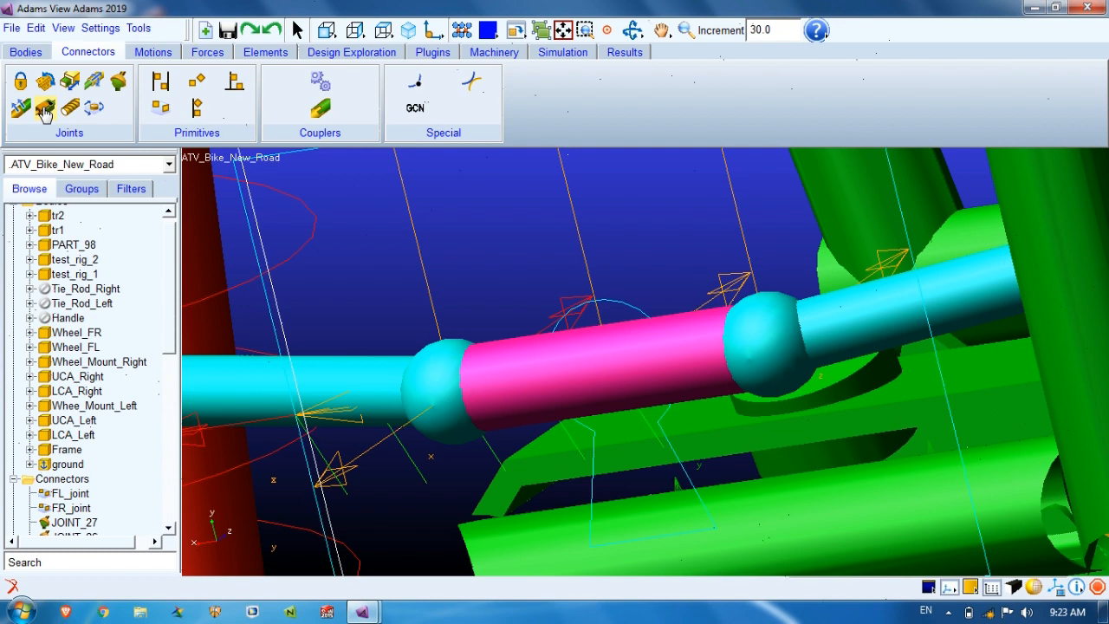
# Open the Adams View help in Internet Explorer, postponing the browser setup and allowing the blocked content
pyautogui.click(817, 39)
pyautogui.click(848, 69)
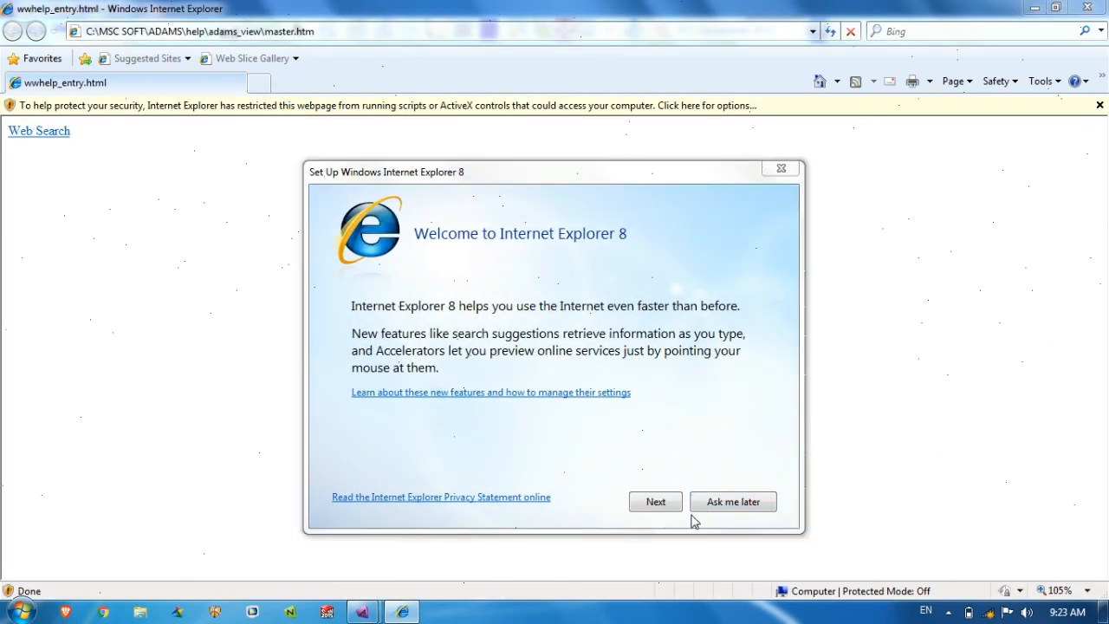
pyautogui.click(738, 502)
pyautogui.click(562, 108)
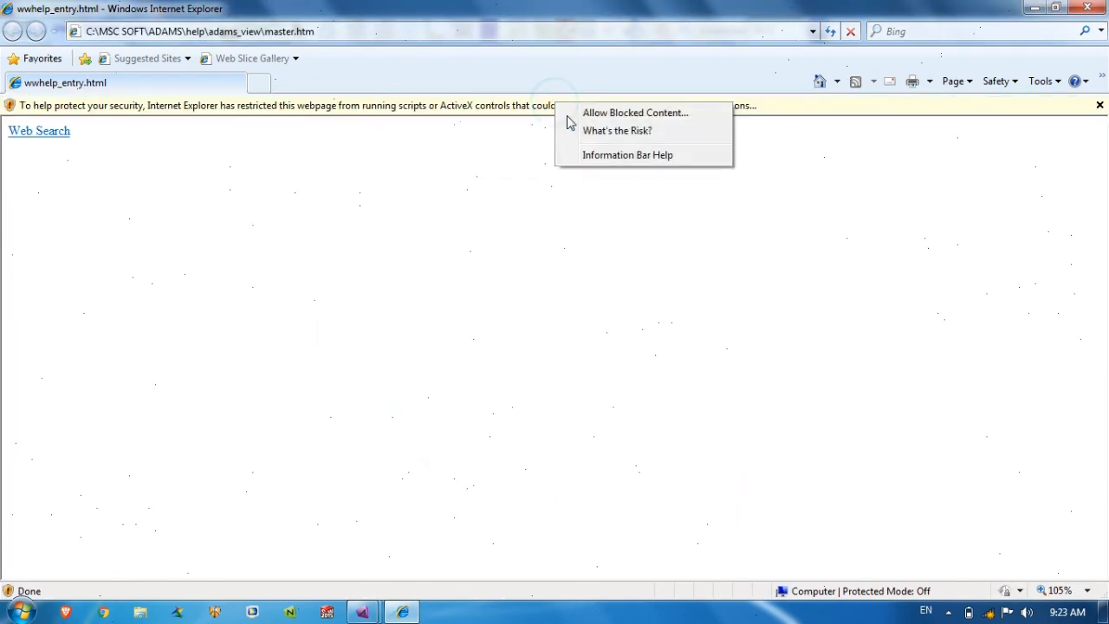
pyautogui.click(611, 114)
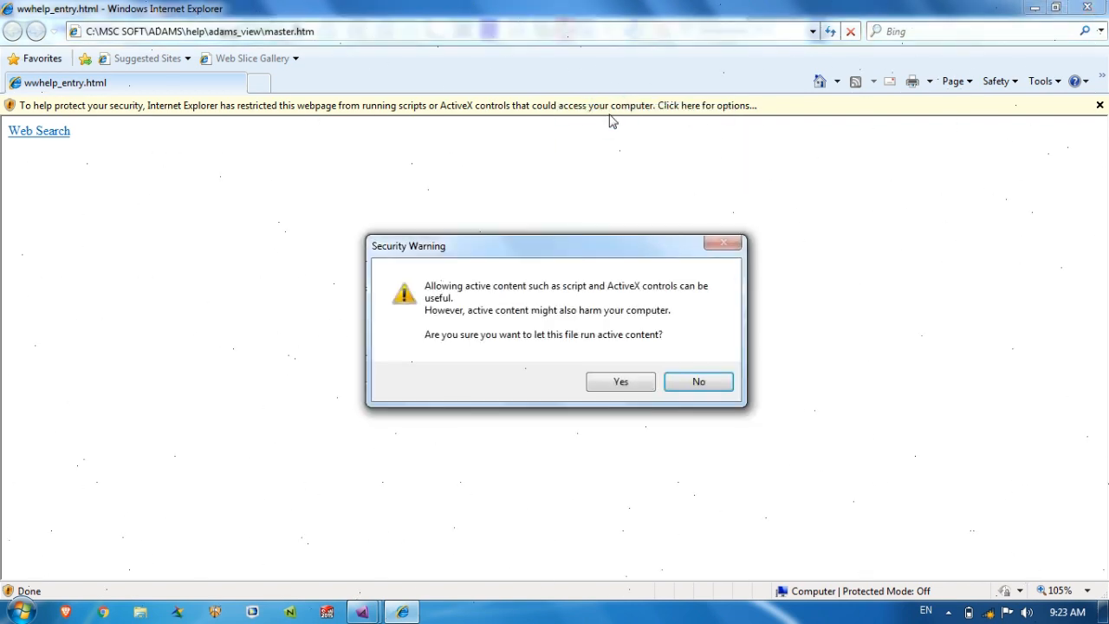
pyautogui.click(620, 384)
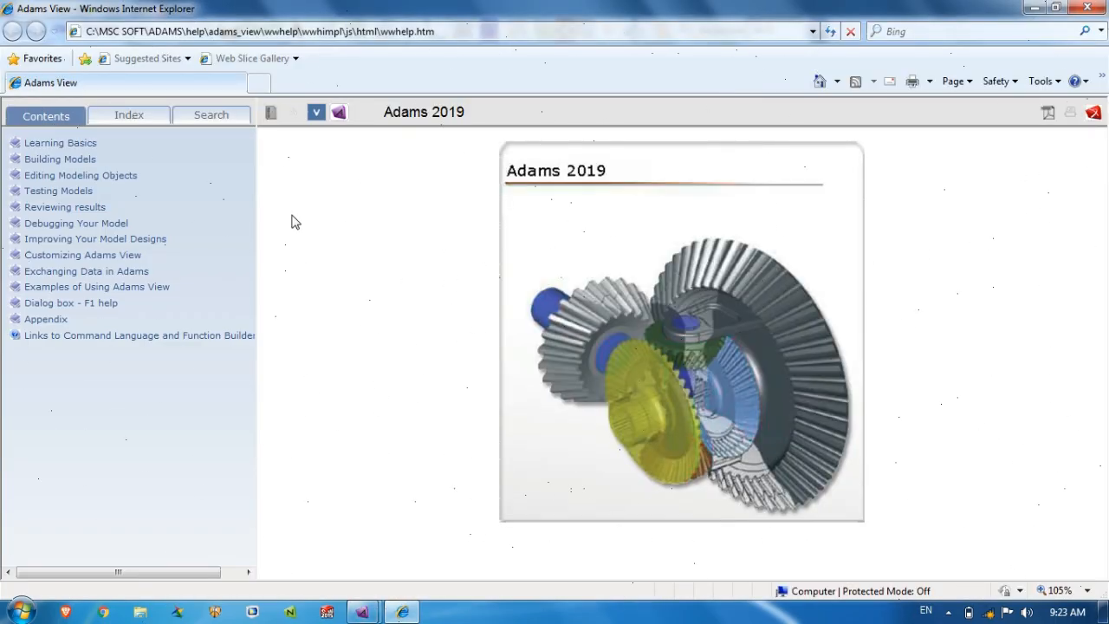
# Search the Adams View help for "hooks"
pyautogui.click(233, 116)
pyautogui.click(96, 139)
pyautogui.write('ho')
pyautogui.press('Return')
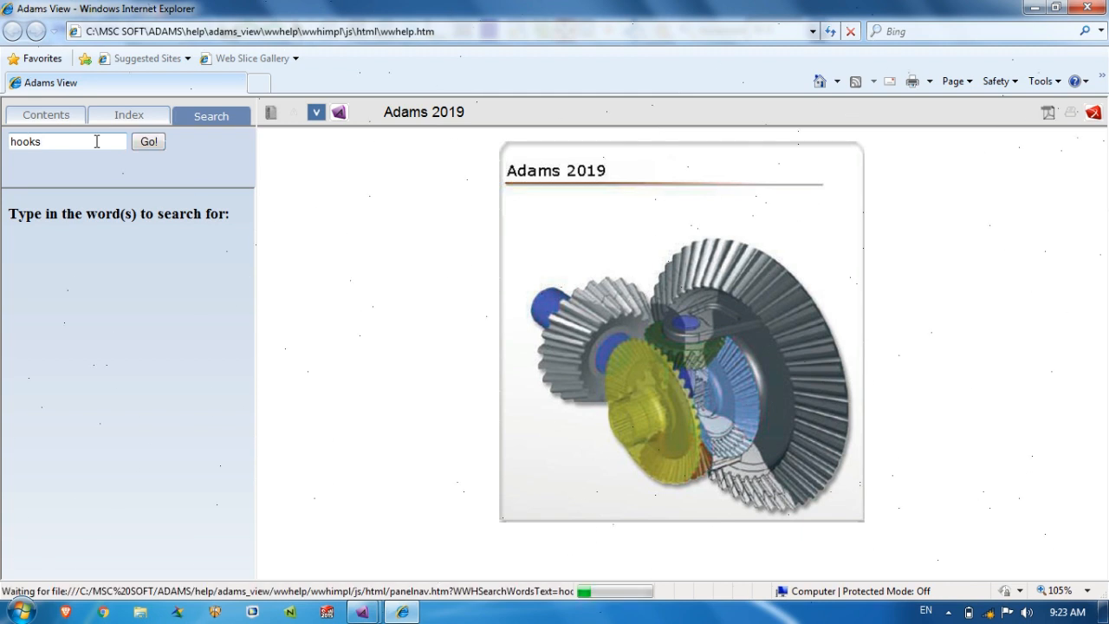
pyautogui.click(149, 142)
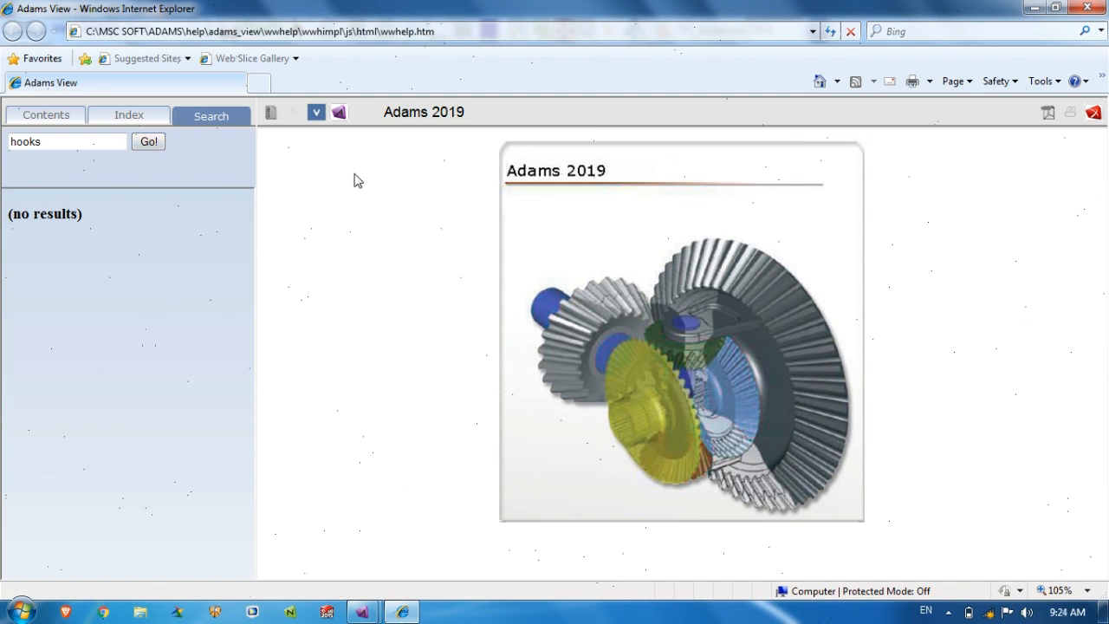
pyautogui.click(149, 142)
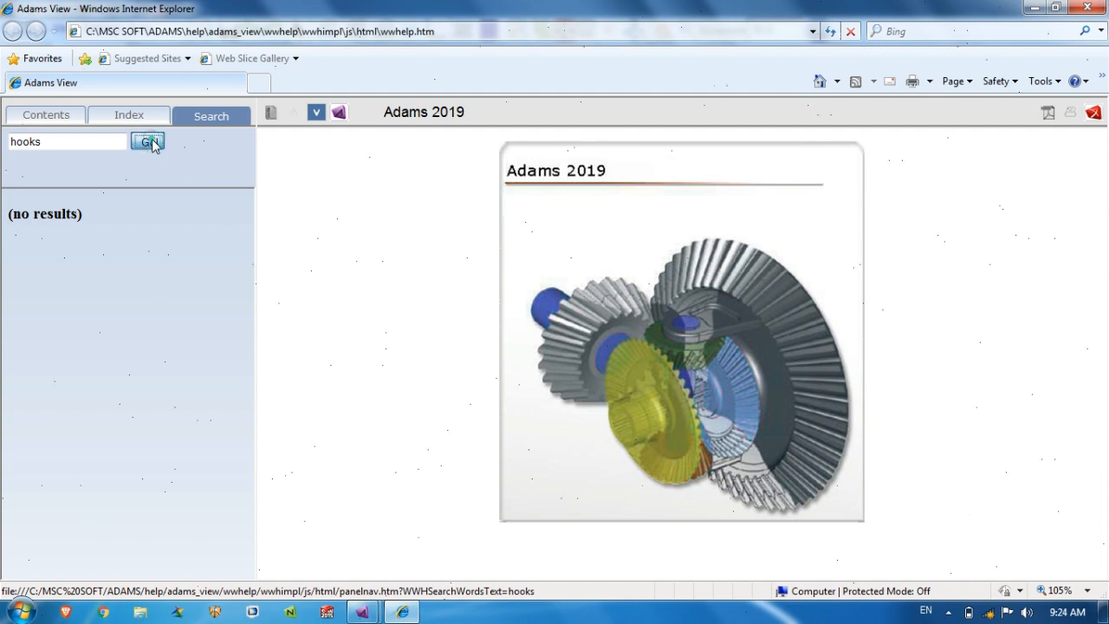
# Search the help for "universal", read the Hooke/Universal Joint Tool topic, and switch back to Adams View
pyautogui.moveTo(87, 139); pyautogui.dragTo(3, 143)
pyautogui.write('universal')
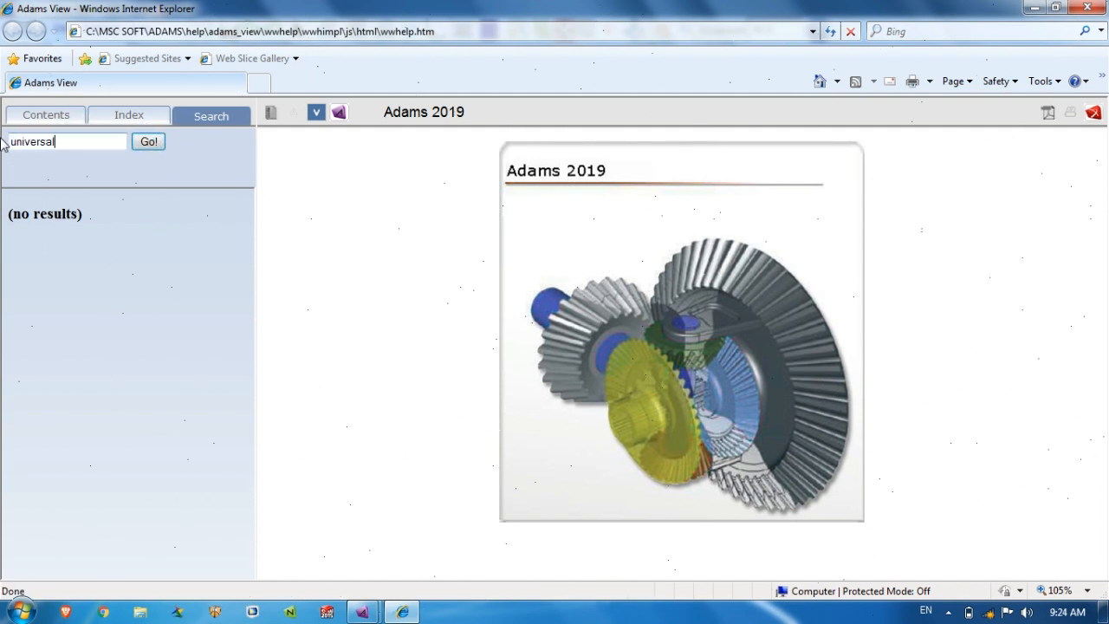
pyautogui.press('Return')
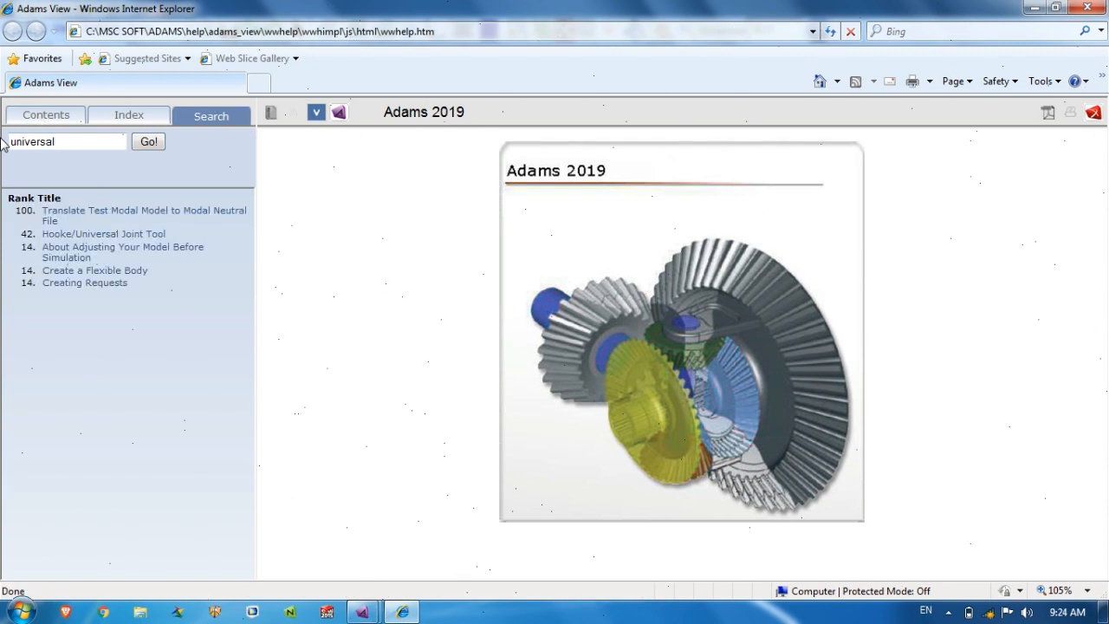
pyautogui.click(76, 235)
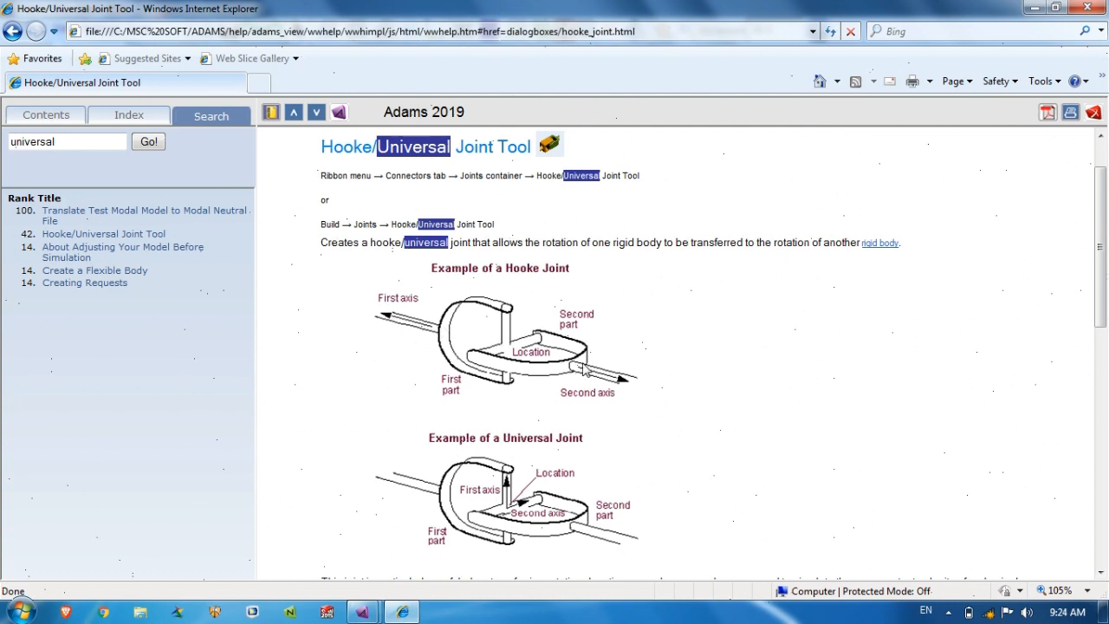
pyautogui.scroll(-3, 546, 429)
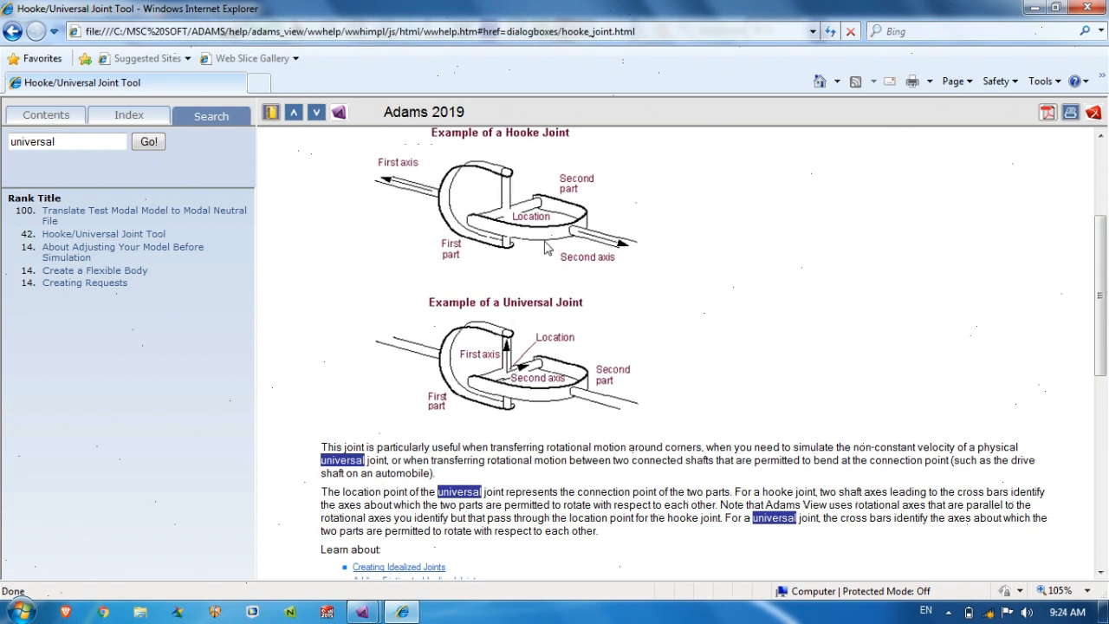
pyautogui.hotkey('alt', 'Tab')
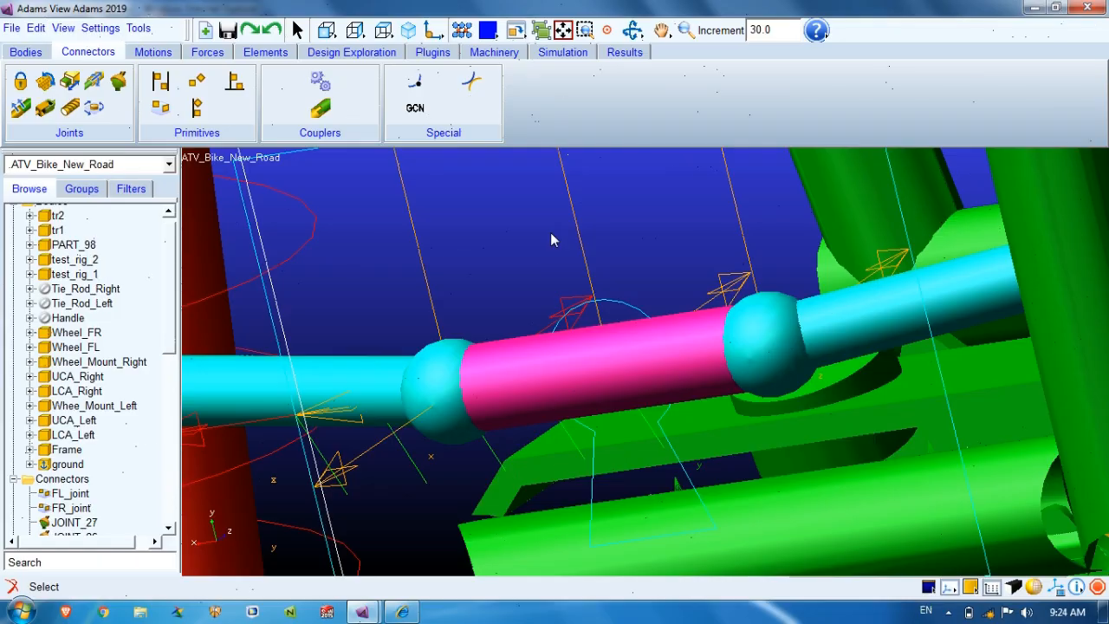
# Start a Hooke joint between two bodies, with tr1 as the first body and PART_98 as the second
pyautogui.click(45, 108)
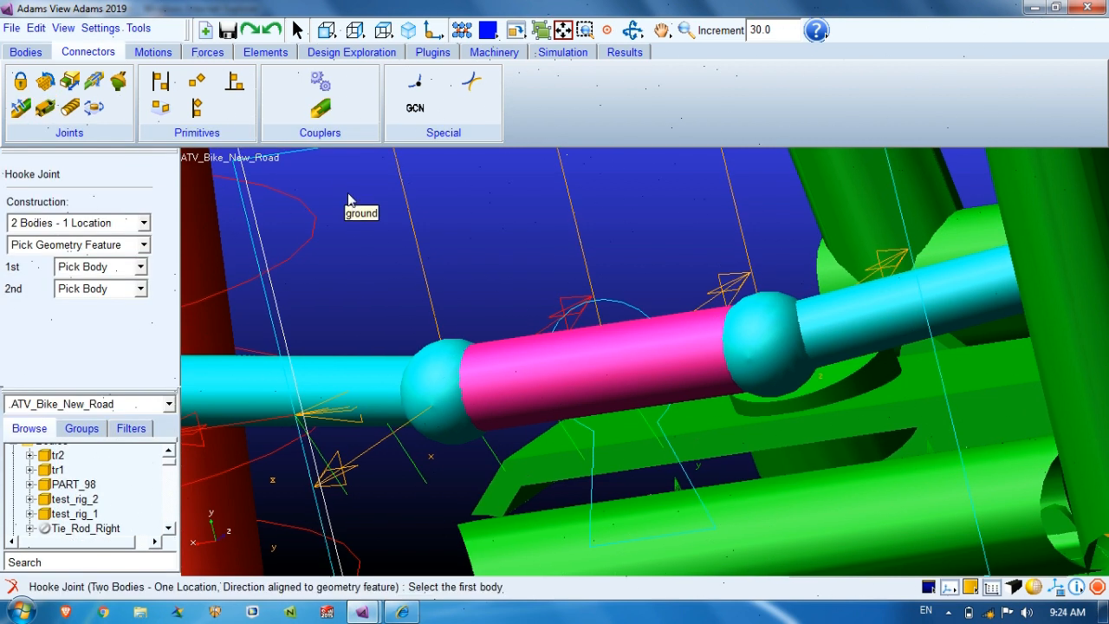
pyautogui.rightClick(448, 397)
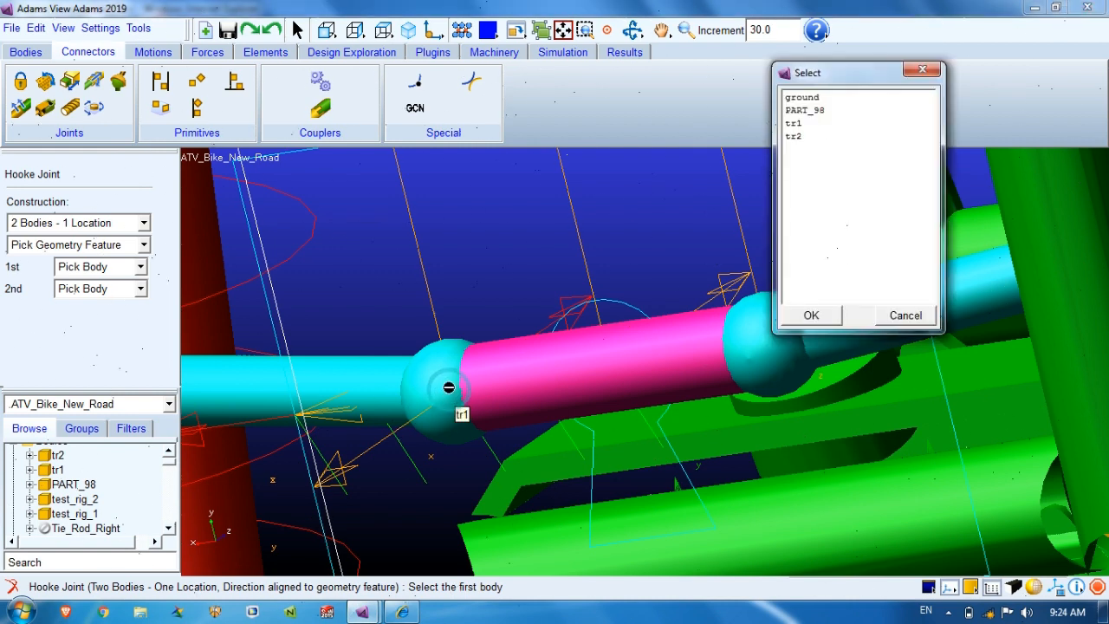
pyautogui.click(807, 124)
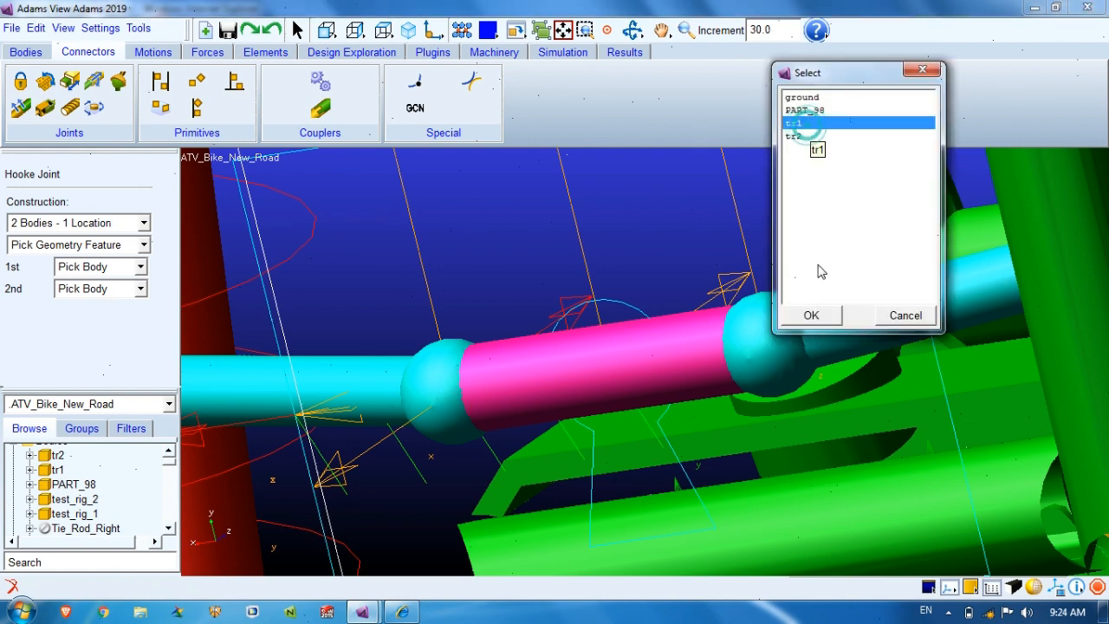
pyautogui.click(811, 315)
pyautogui.rightClick(509, 357)
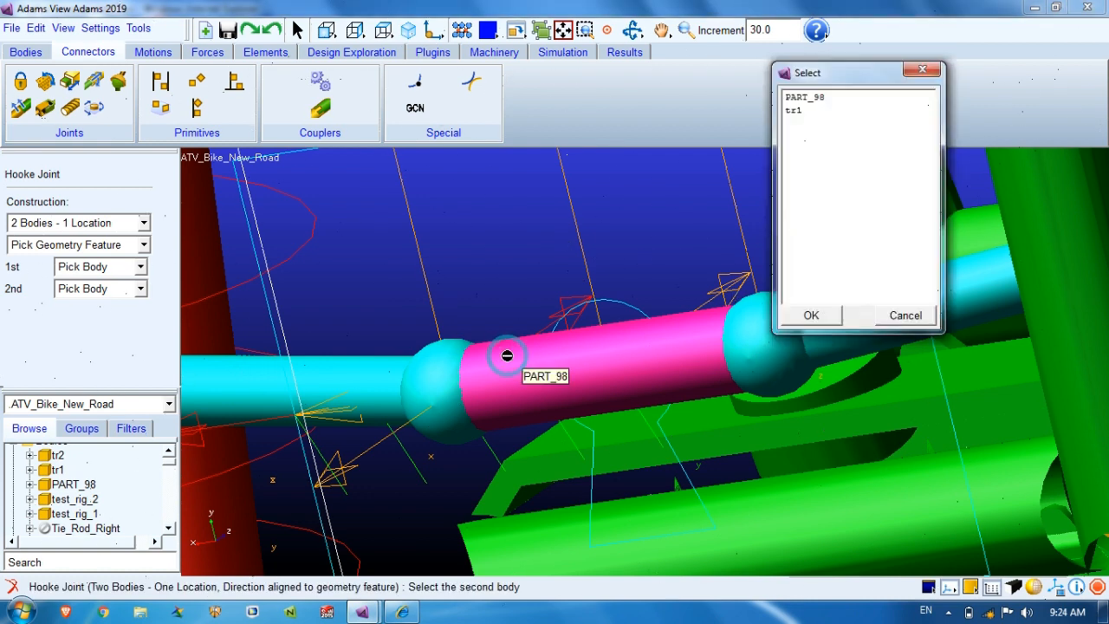
pyautogui.click(807, 97)
pyautogui.click(811, 315)
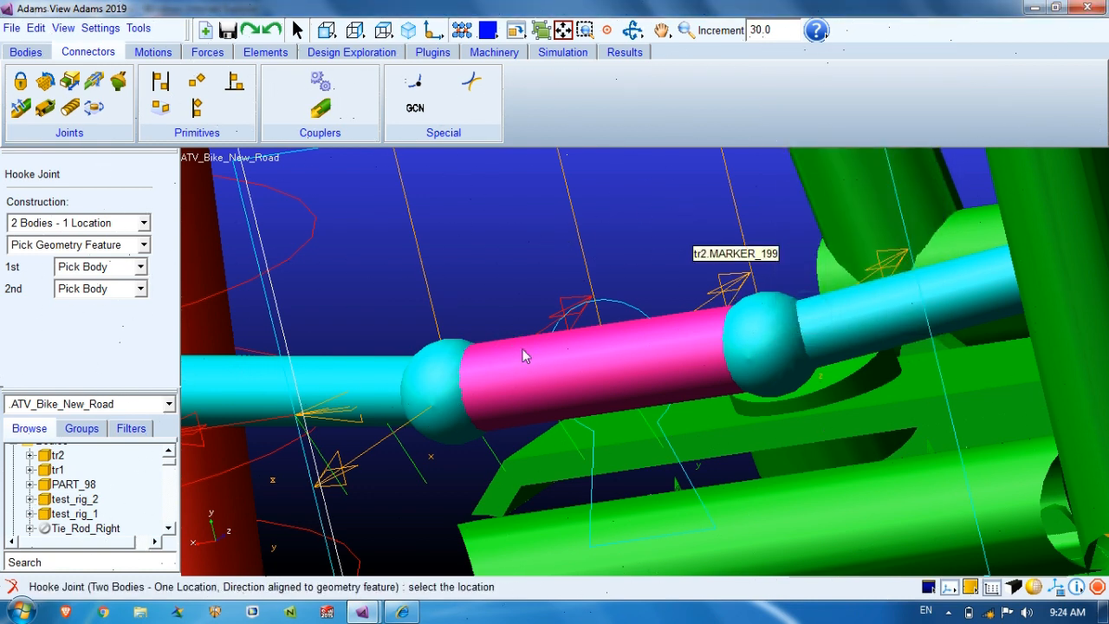
# Place the Hooke joint at the centre of tr1's inner ball, directed along tr1 and along the magenta cylinder
pyautogui.click(455, 395)
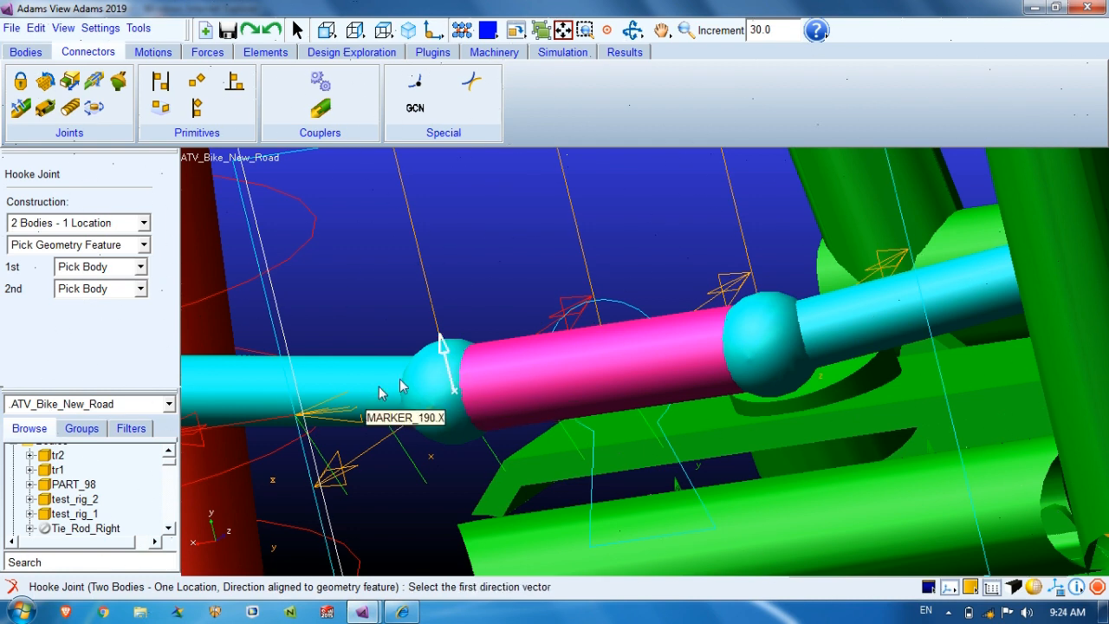
pyautogui.scroll(-5, 457, 425)
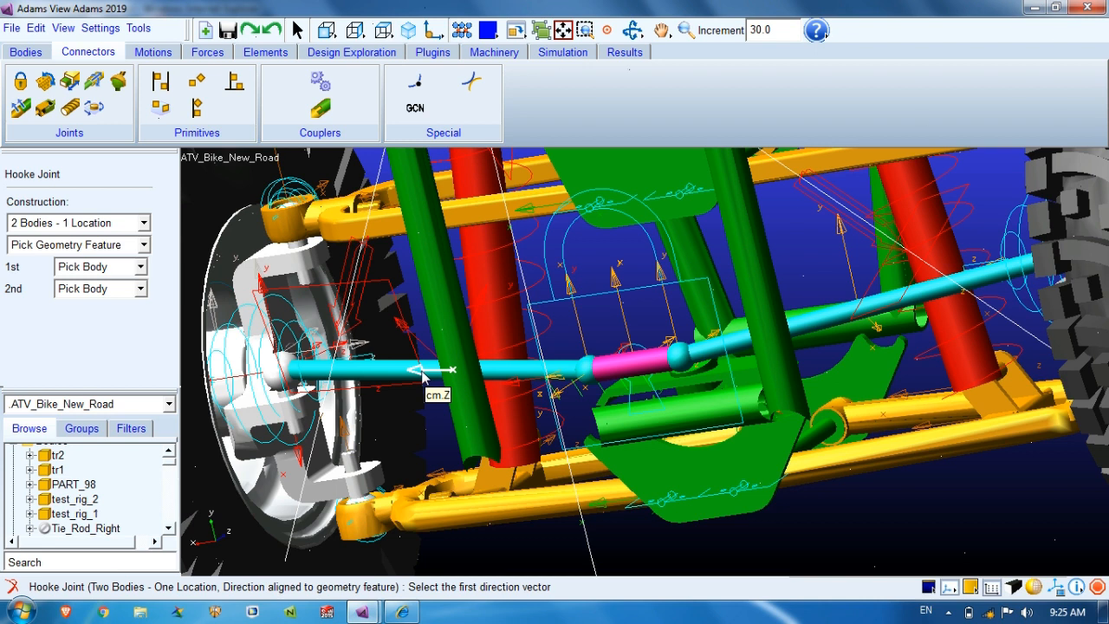
pyautogui.click(422, 372)
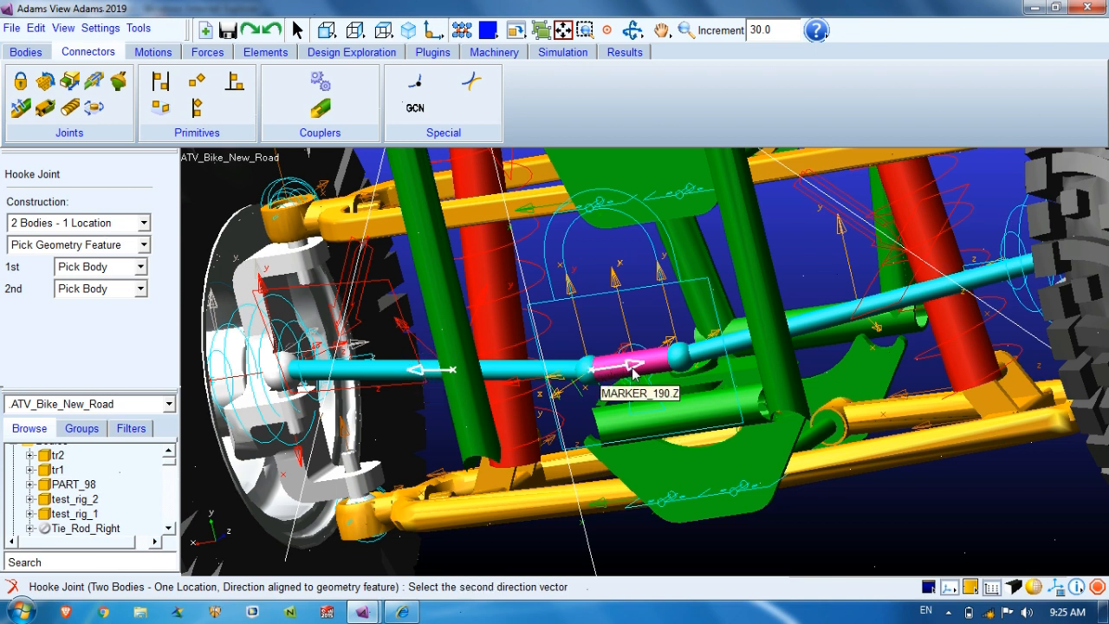
pyautogui.rightClick(633, 372)
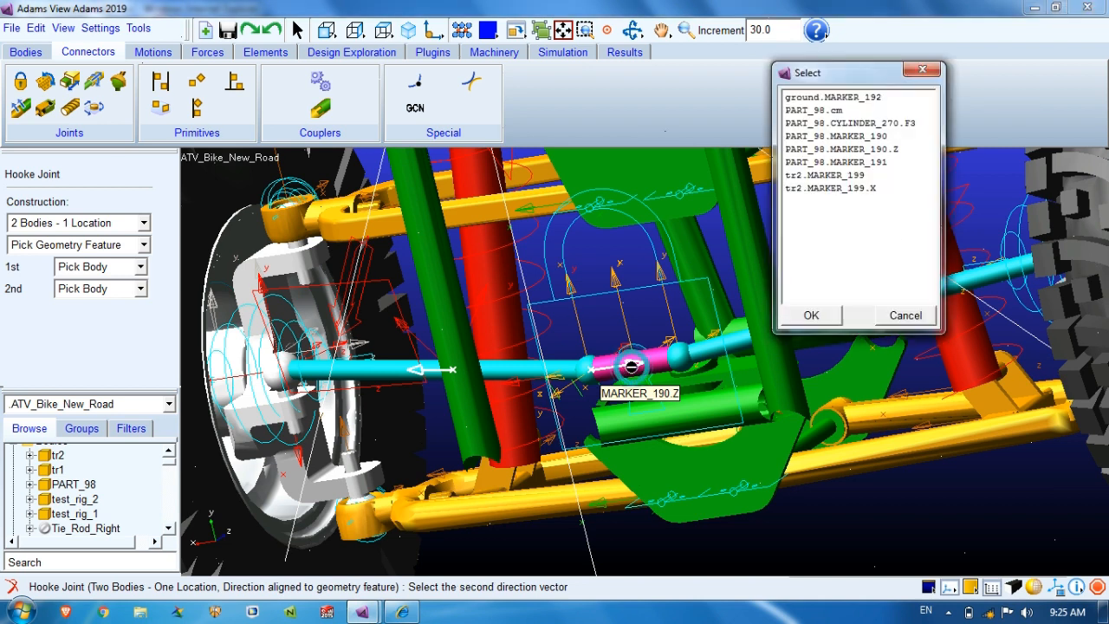
pyautogui.click(834, 163)
pyautogui.click(810, 317)
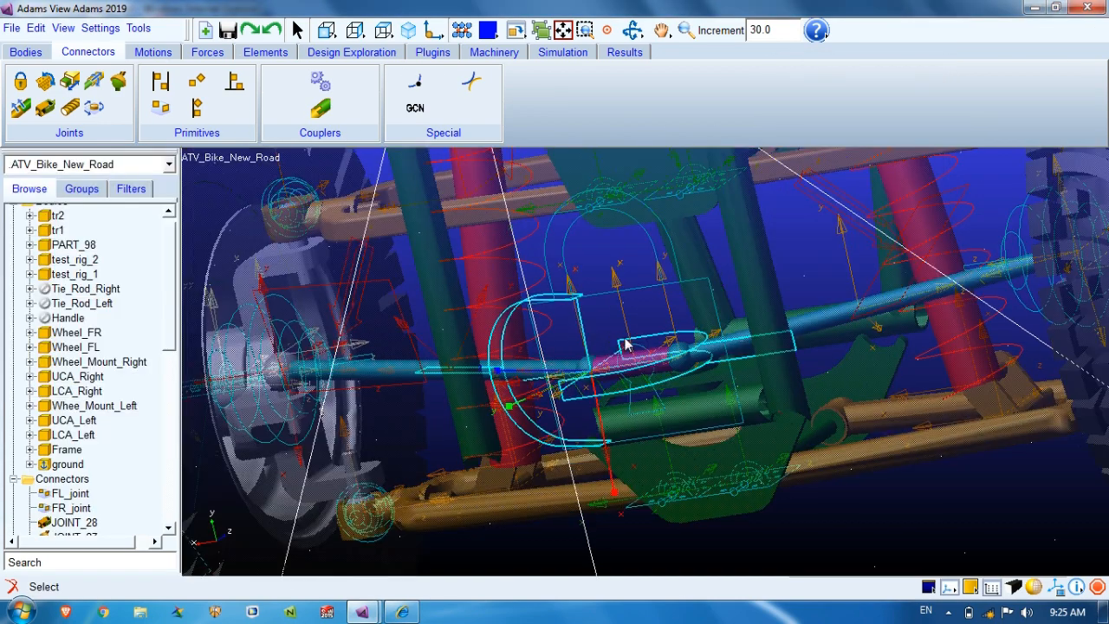
# Hide the Frame part so the tie rods and central cylinder are unobstructed in the top view
pyautogui.press('r')
pyautogui.moveTo(626, 345); pyautogui.dragTo(663, 355)
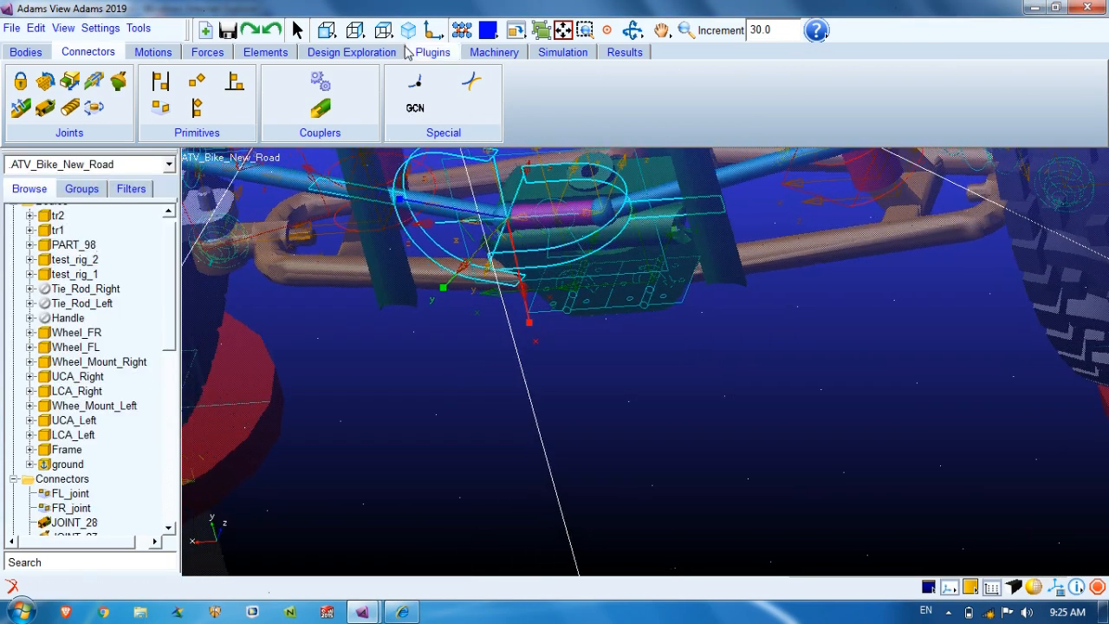
pyautogui.click(384, 31)
pyautogui.press('z')
pyautogui.moveTo(573, 368); pyautogui.dragTo(572, 409)
pyautogui.press('t')
pyautogui.moveTo(654, 425); pyautogui.dragTo(742, 425)
pyautogui.press('w')
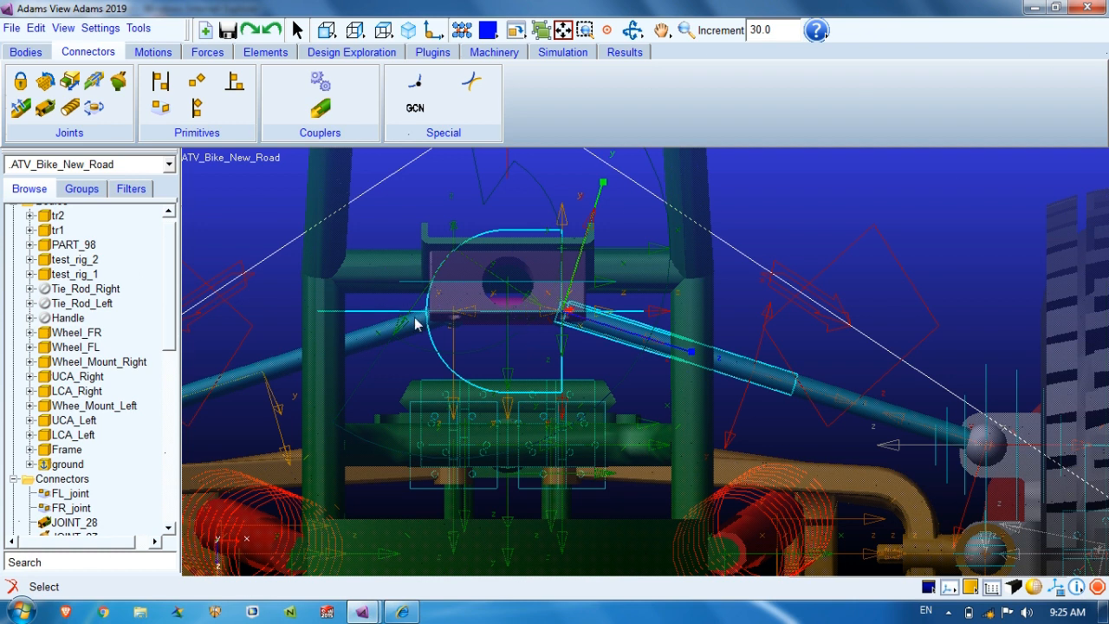
pyautogui.rightClick(337, 186)
pyautogui.moveTo(381, 200)
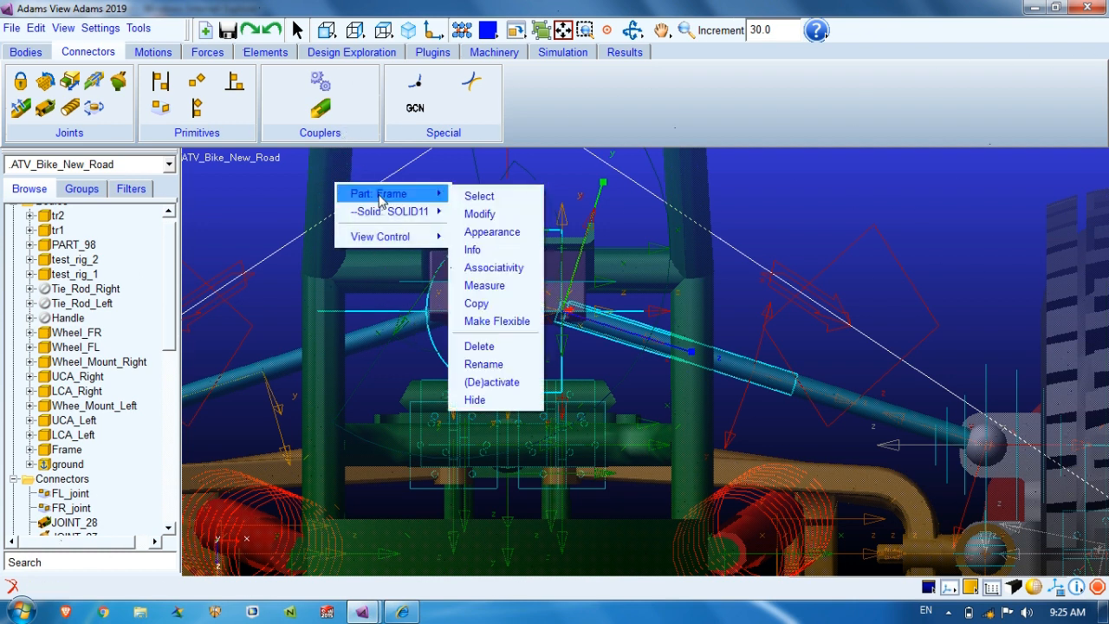
pyautogui.click(475, 400)
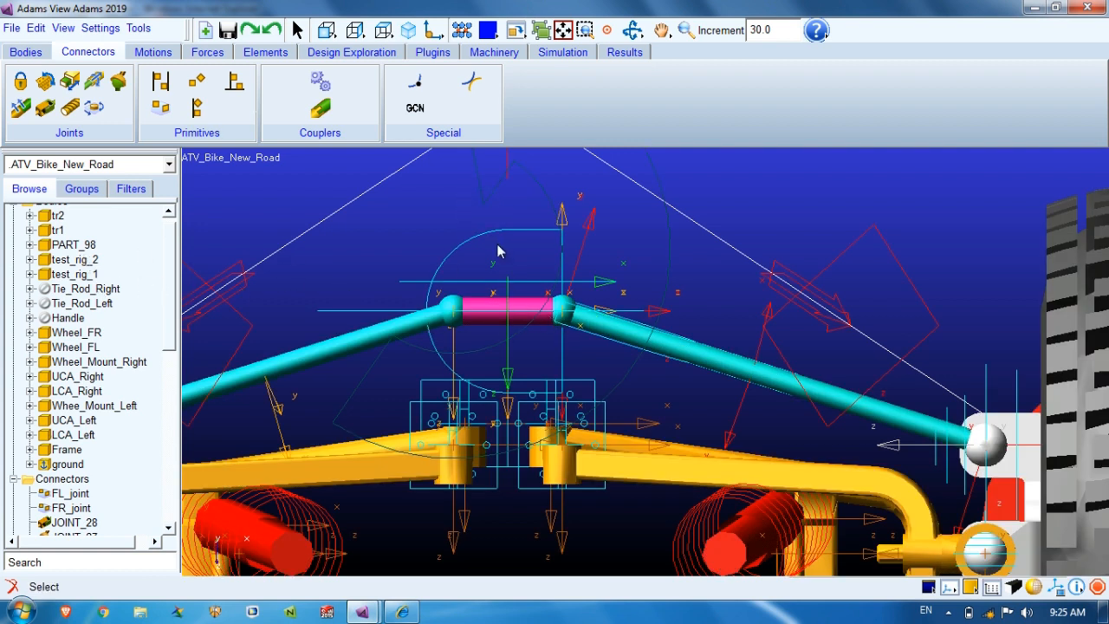
# Start a Hooke joint between tr2 and PART_98, located at tr2.MARKER_199 on tr2's inner ball
pyautogui.press('z')
pyautogui.moveTo(500, 267); pyautogui.dragTo(504, 232)
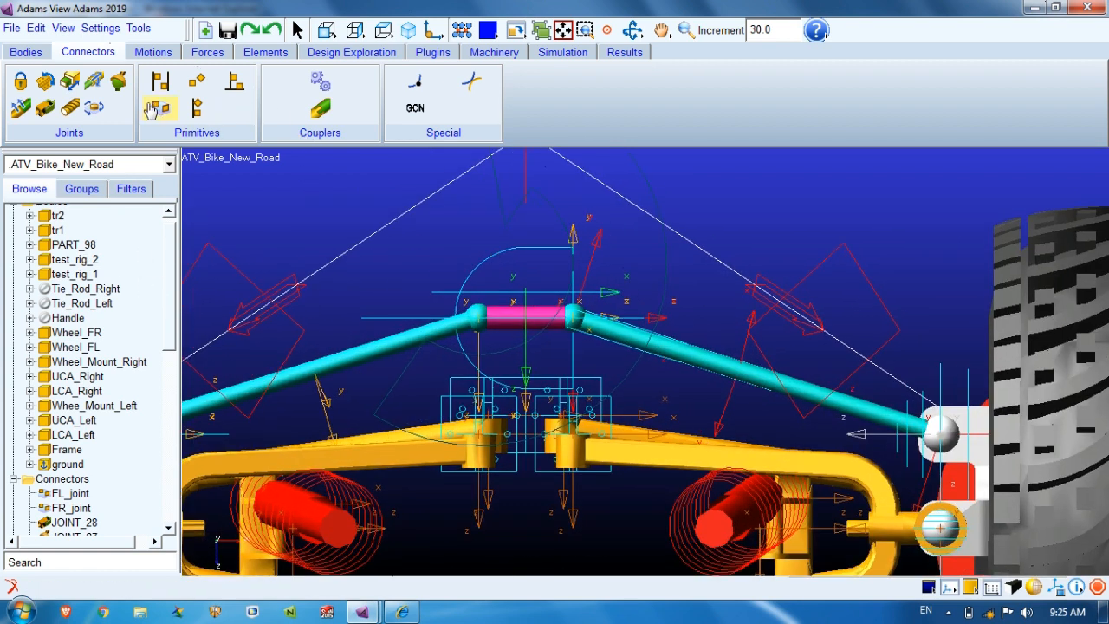
pyautogui.click(44, 110)
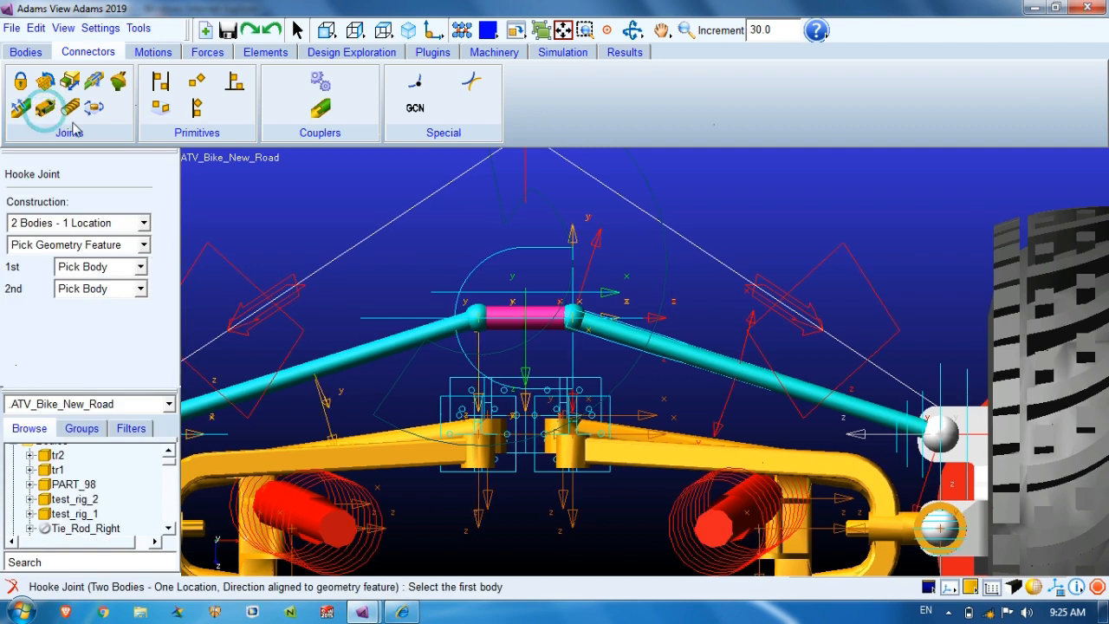
pyautogui.click(364, 362)
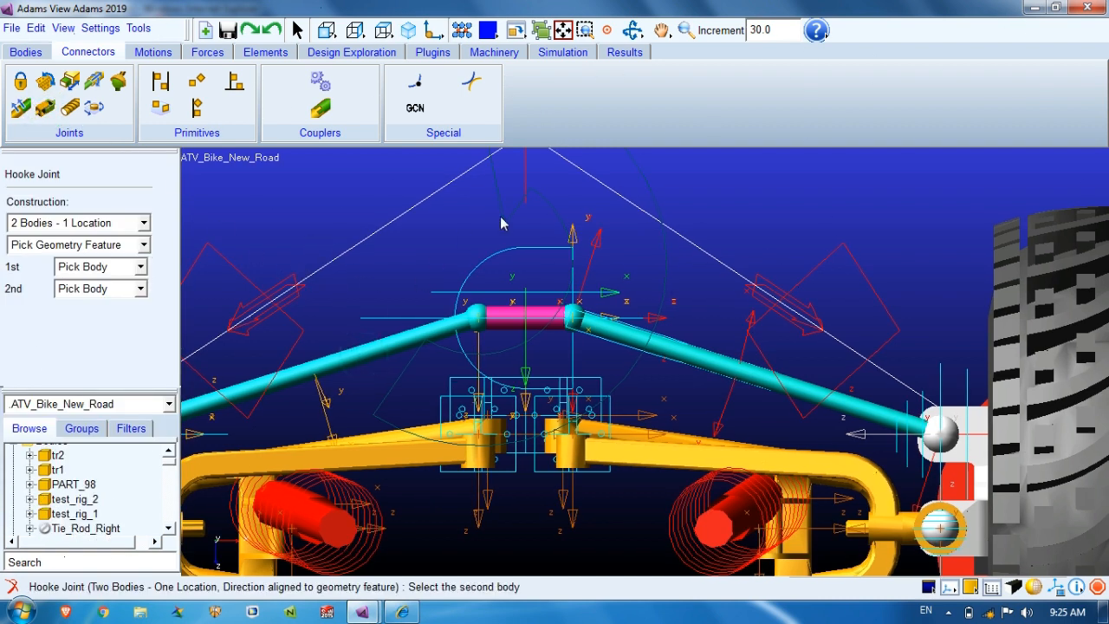
pyautogui.click(511, 320)
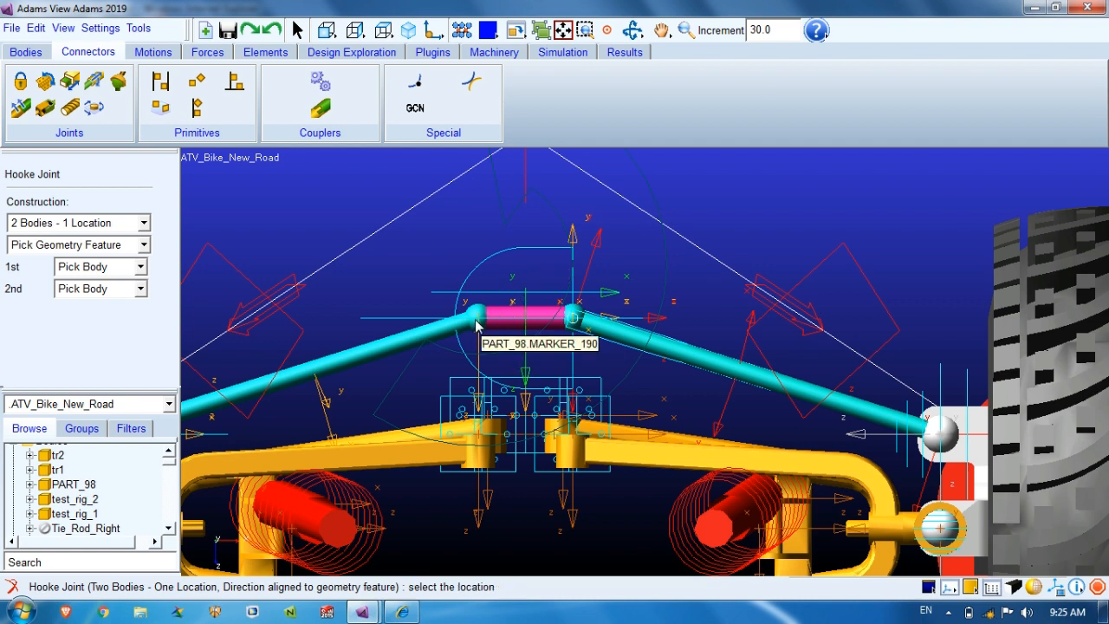
pyautogui.rightClick(480, 324)
pyautogui.click(853, 136)
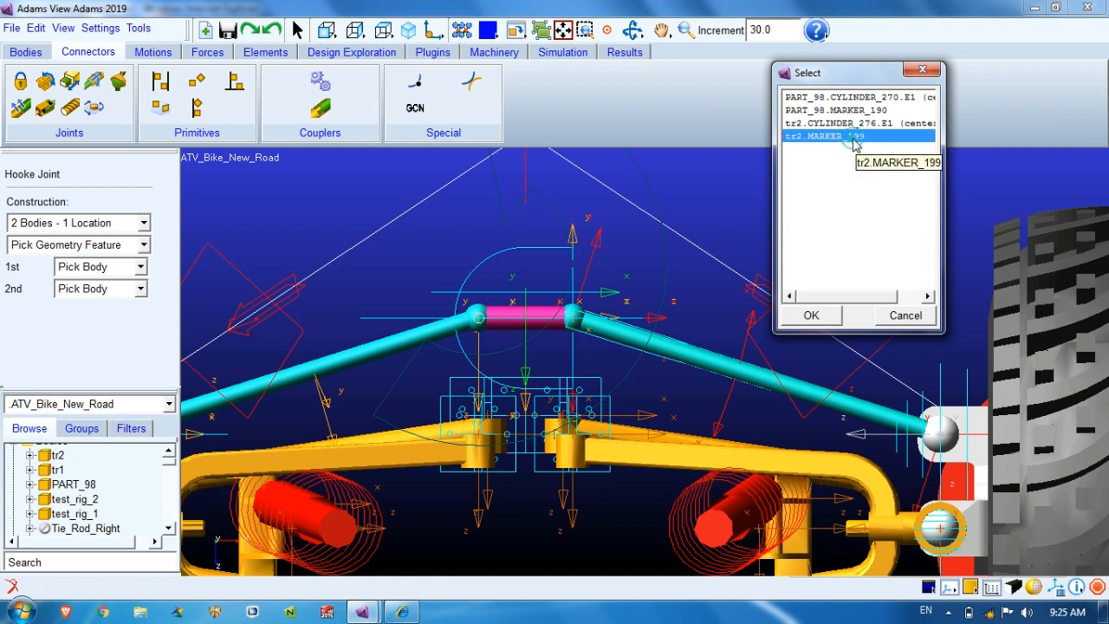
pyautogui.click(808, 317)
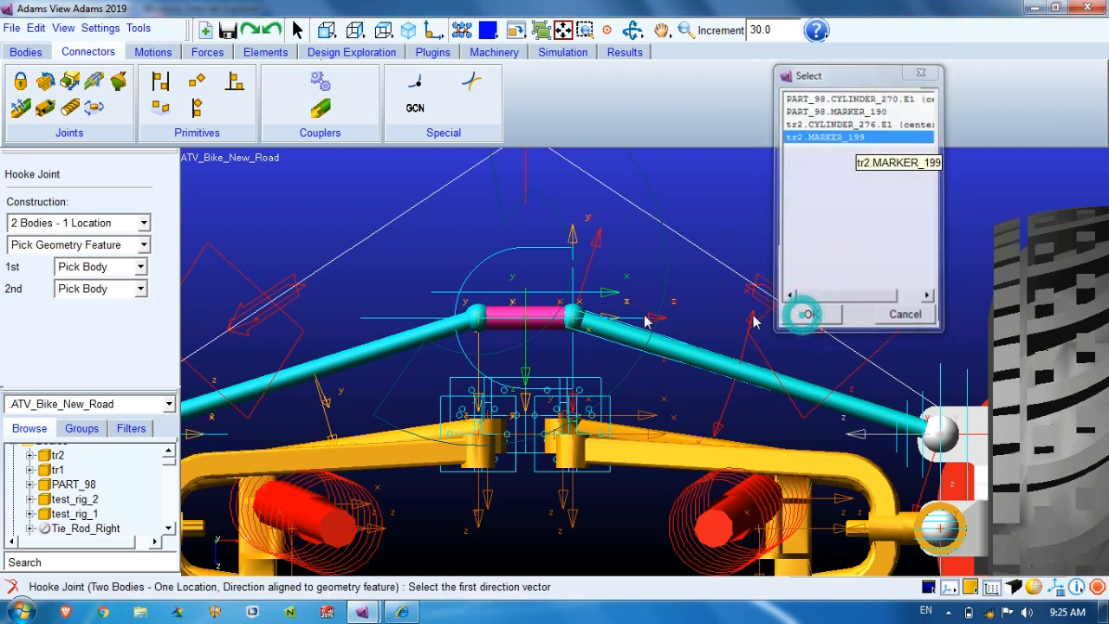
# Align the Hooke joint's first direction along tr2 and its second direction with PART_98.cm.Z
pyautogui.click(305, 382)
pyautogui.click(804, 110)
pyautogui.click(811, 317)
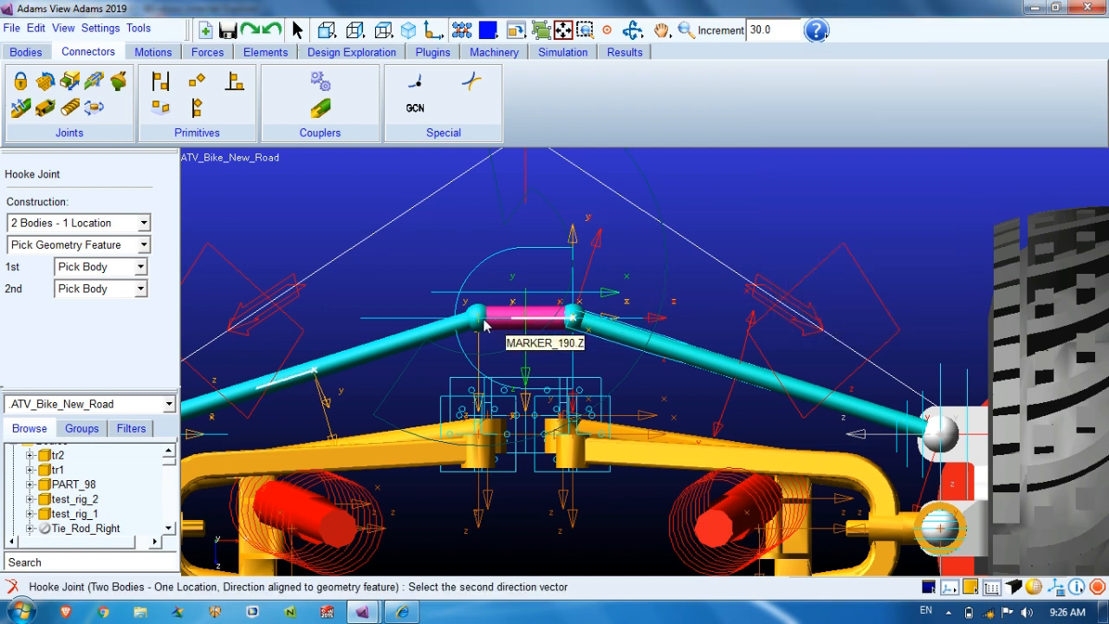
pyautogui.click(582, 318)
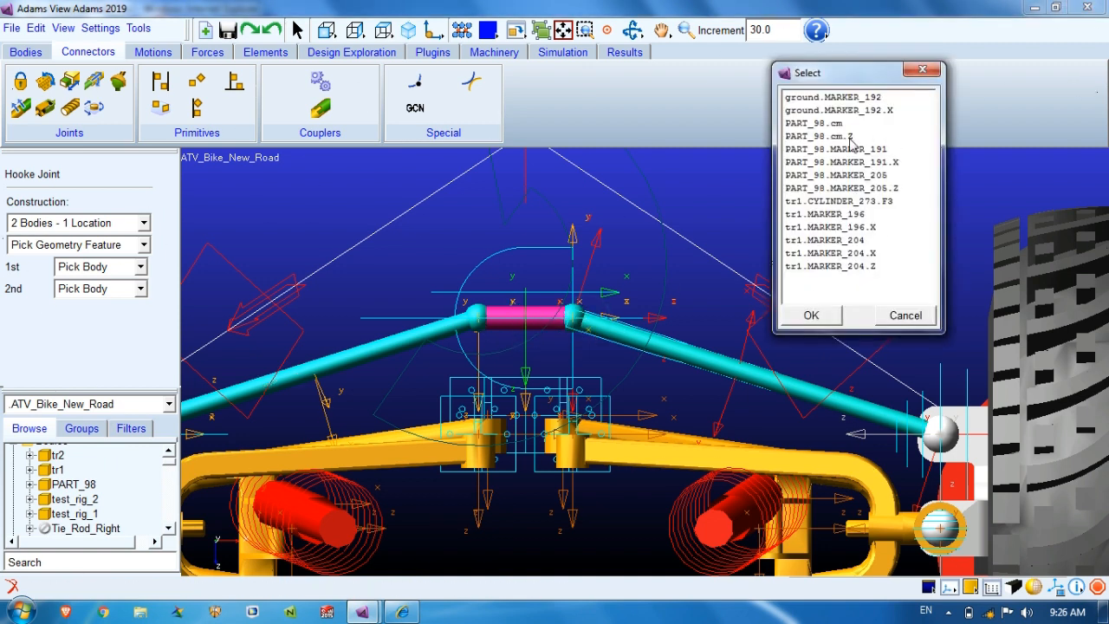
pyautogui.click(856, 136)
pyautogui.click(809, 318)
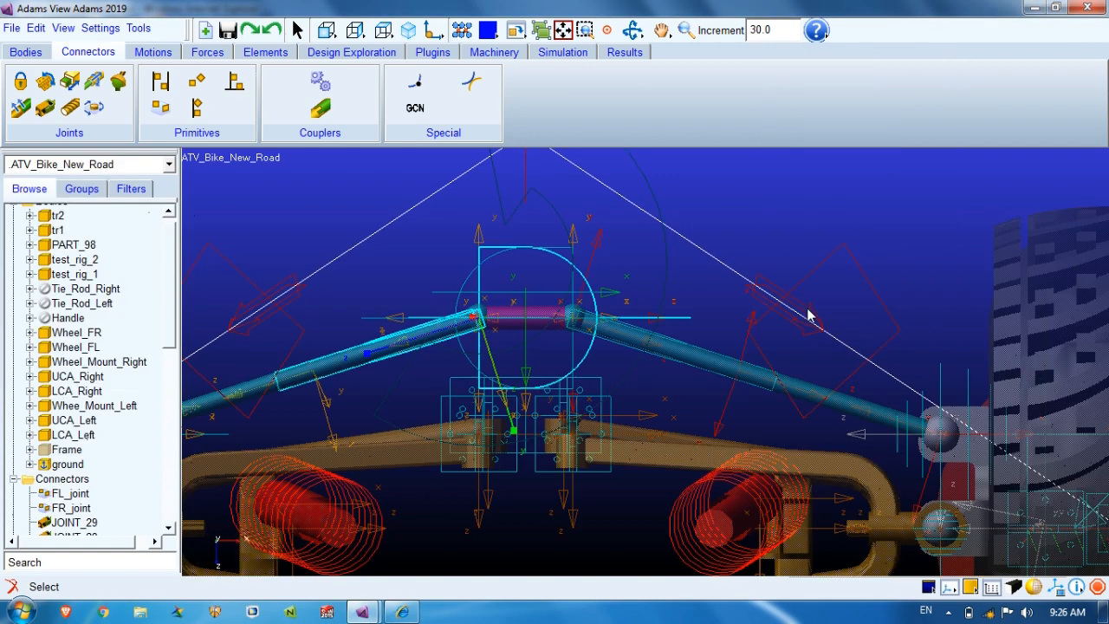
# Show the whole suspension rig in the front view and hide the joint and marker icons
pyautogui.press('z')
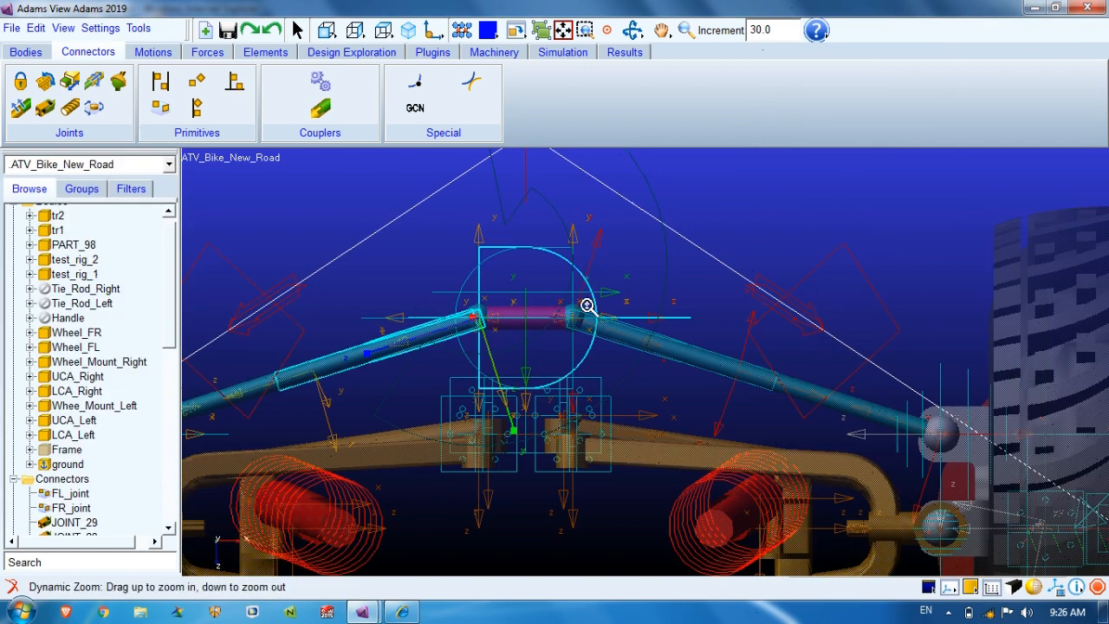
pyautogui.moveTo(587, 306); pyautogui.dragTo(565, 325)
pyautogui.click(561, 281)
pyautogui.press('r')
pyautogui.moveTo(589, 292); pyautogui.dragTo(543, 366)
pyautogui.press('t')
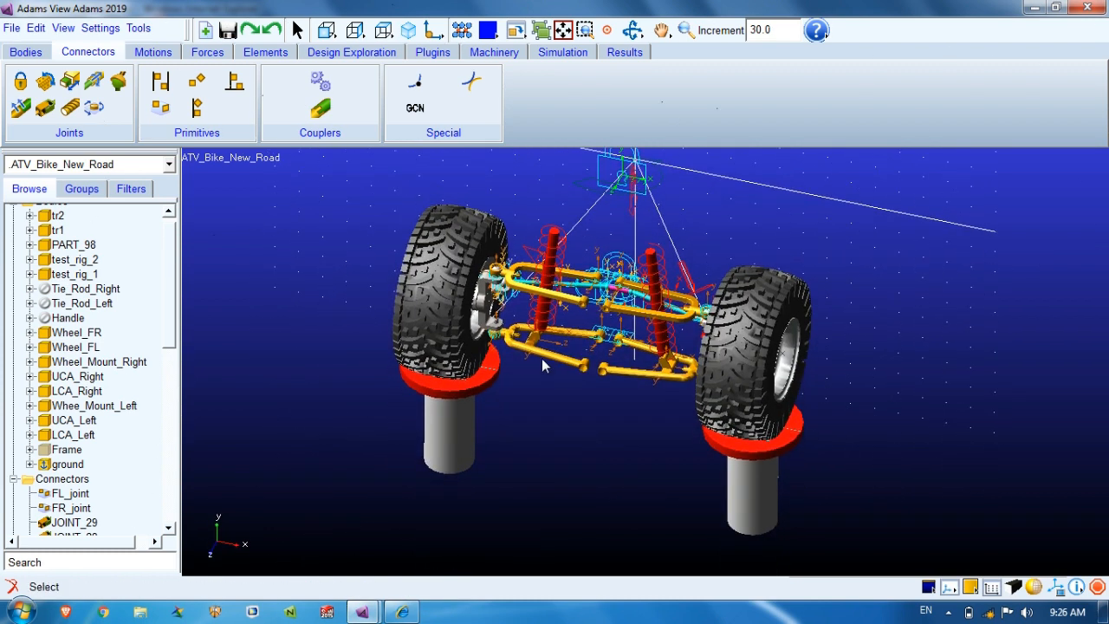
pyautogui.click(327, 33)
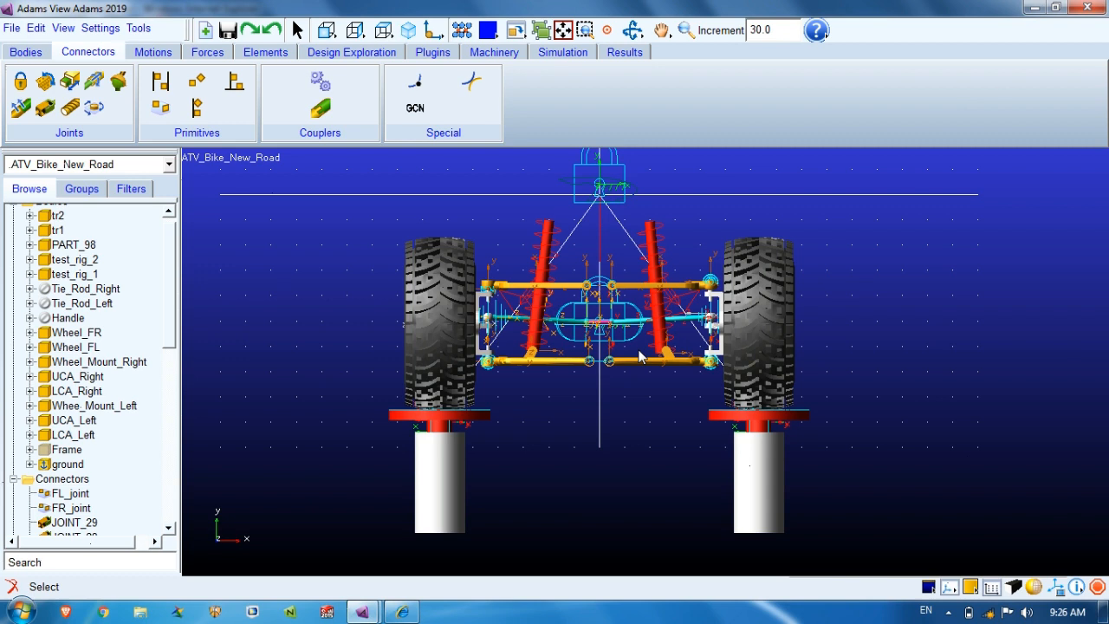
pyautogui.press('v')
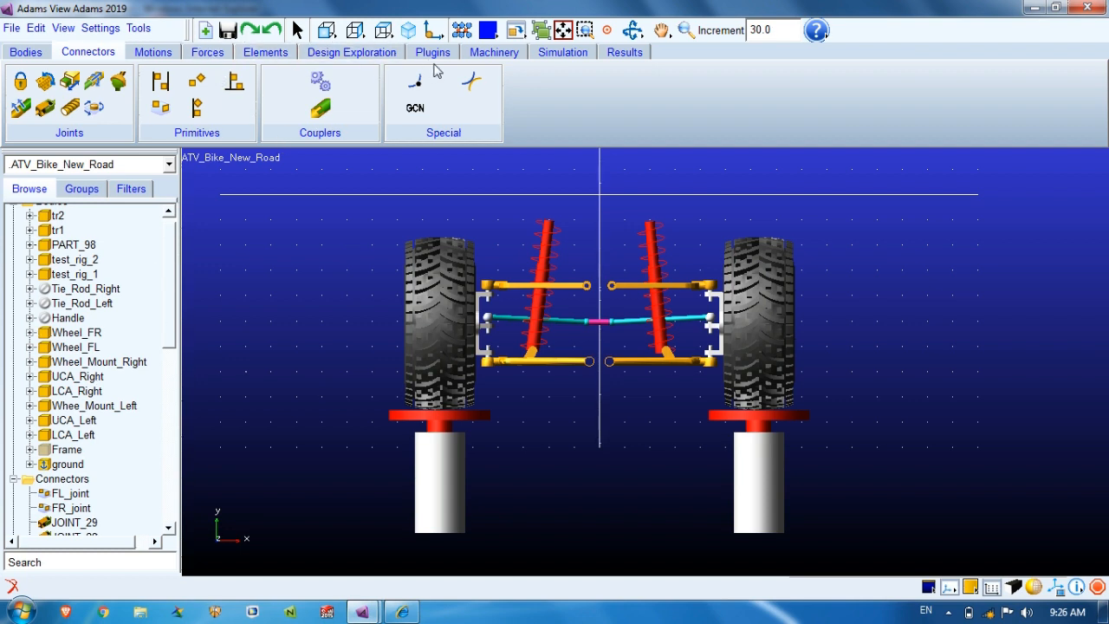
# Run a dynamic simulation with end time 1.0 and step size 1.0E-02 from the reset model, and dismiss the message window
pyautogui.click(546, 54)
pyautogui.click(185, 87)
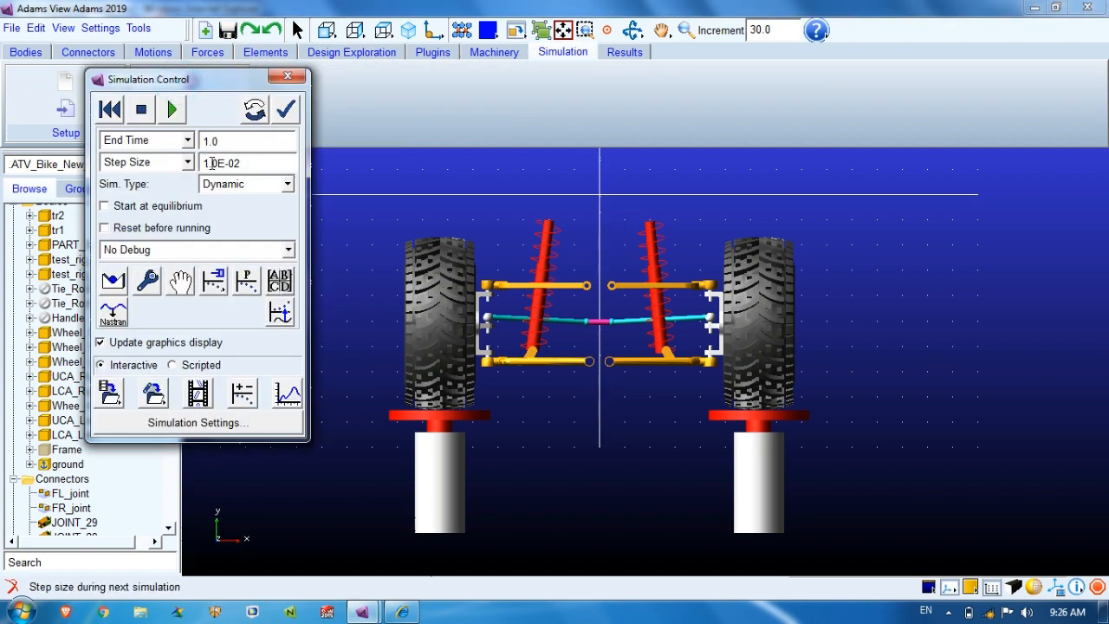
pyautogui.click(118, 111)
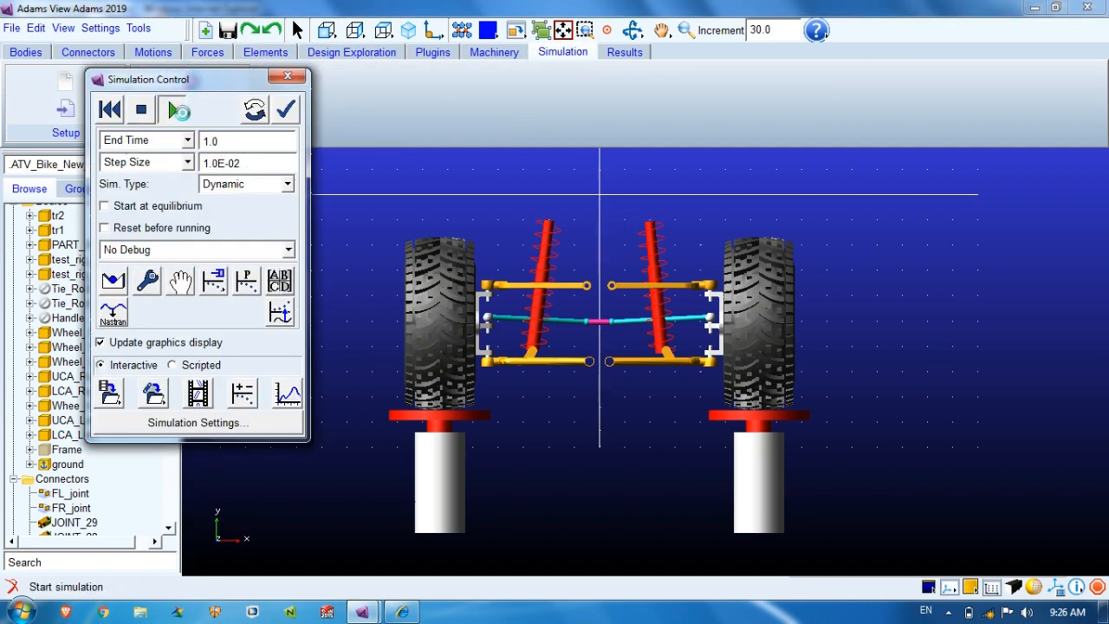
pyautogui.click(176, 110)
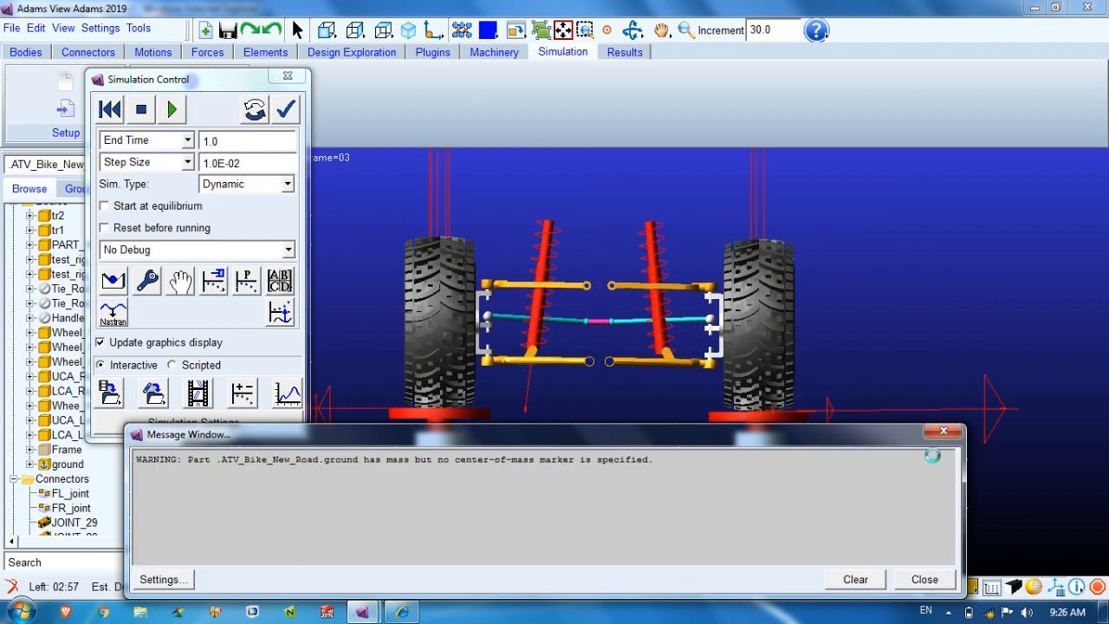
pyautogui.click(945, 432)
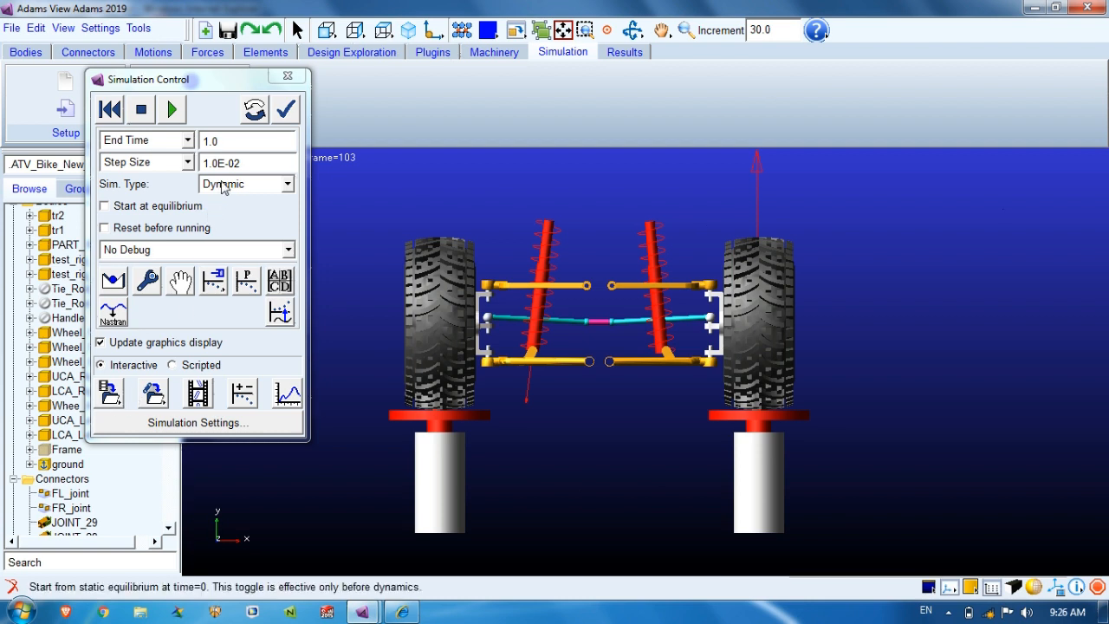
# Set the end time to 4, reset the model, disable graphics updating, and rerun the simulation, dismissing the message window
pyautogui.doubleClick(213, 140)
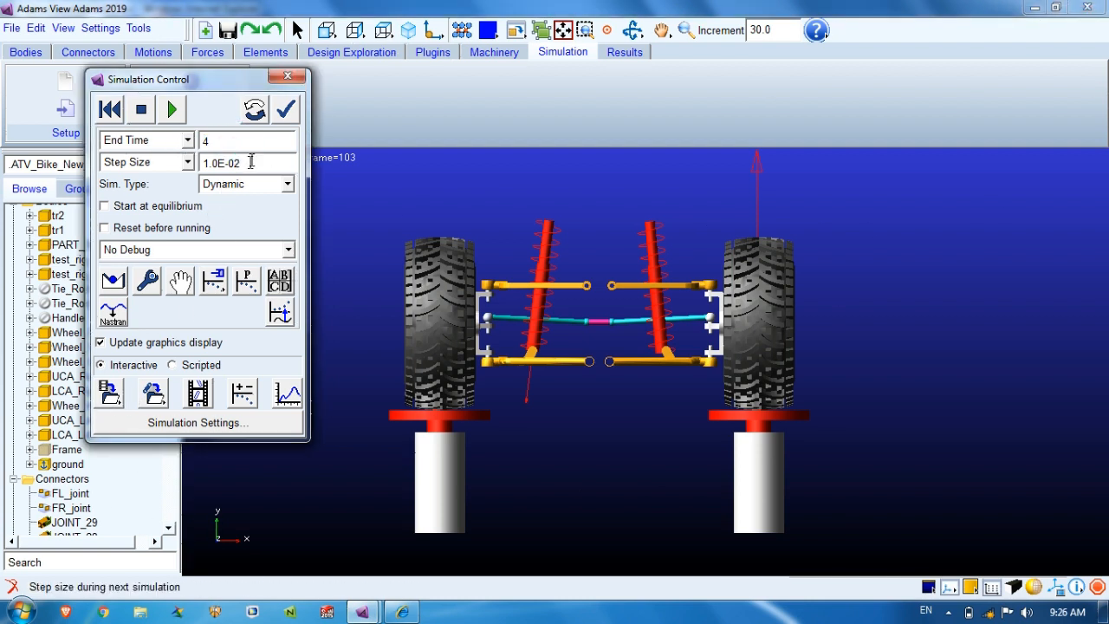
pyautogui.click(115, 118)
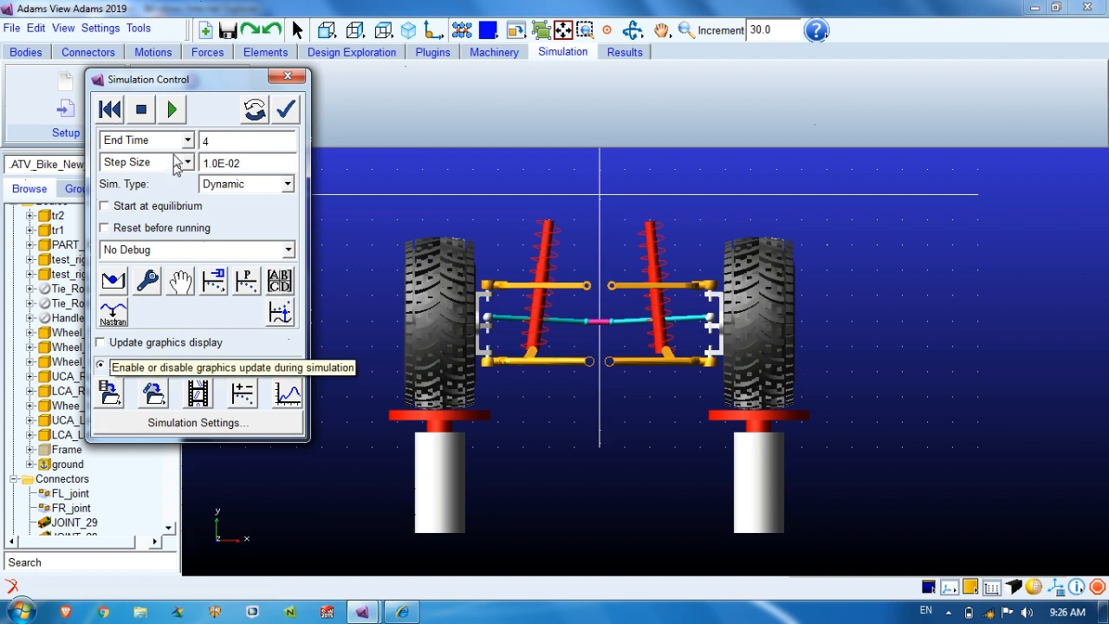
pyautogui.click(171, 109)
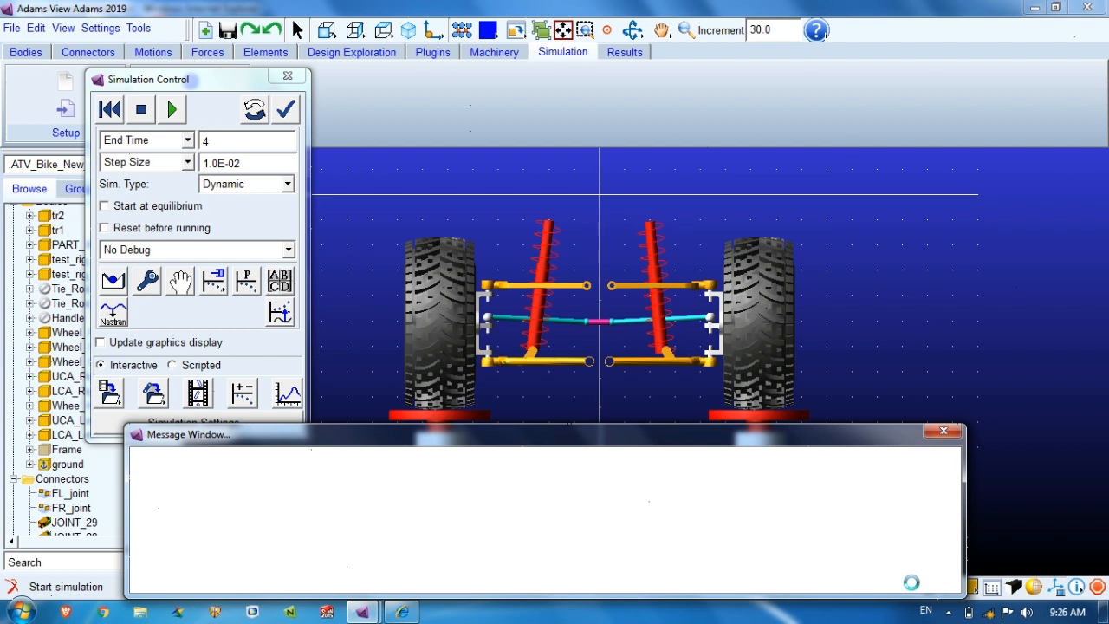
pyautogui.click(924, 580)
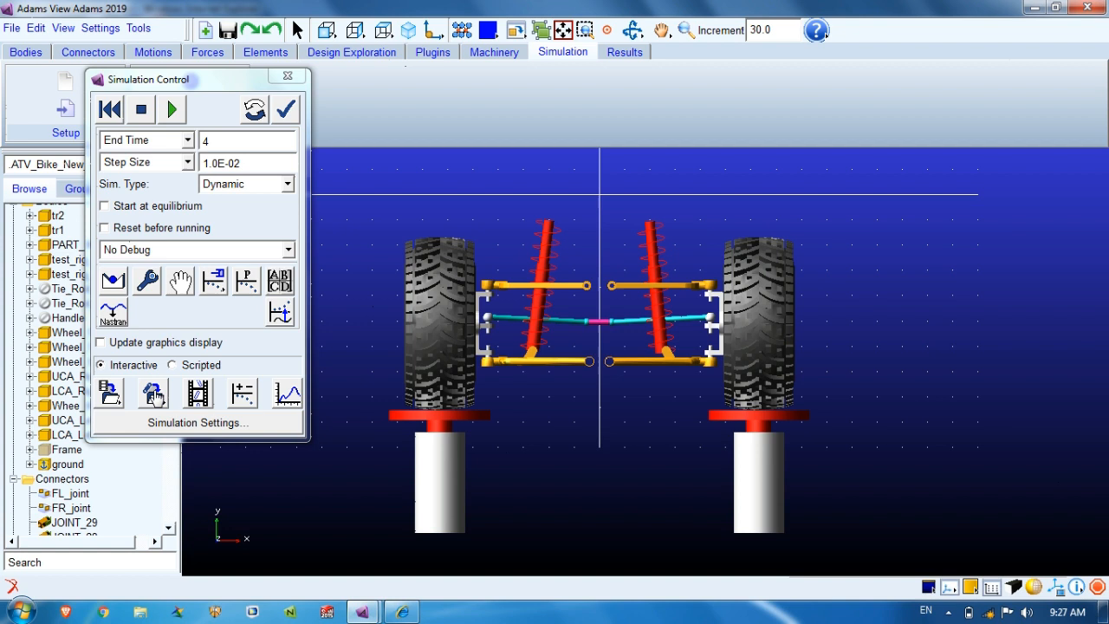
# Save the simulation run results under the name without_tie_rod
pyautogui.click(155, 394)
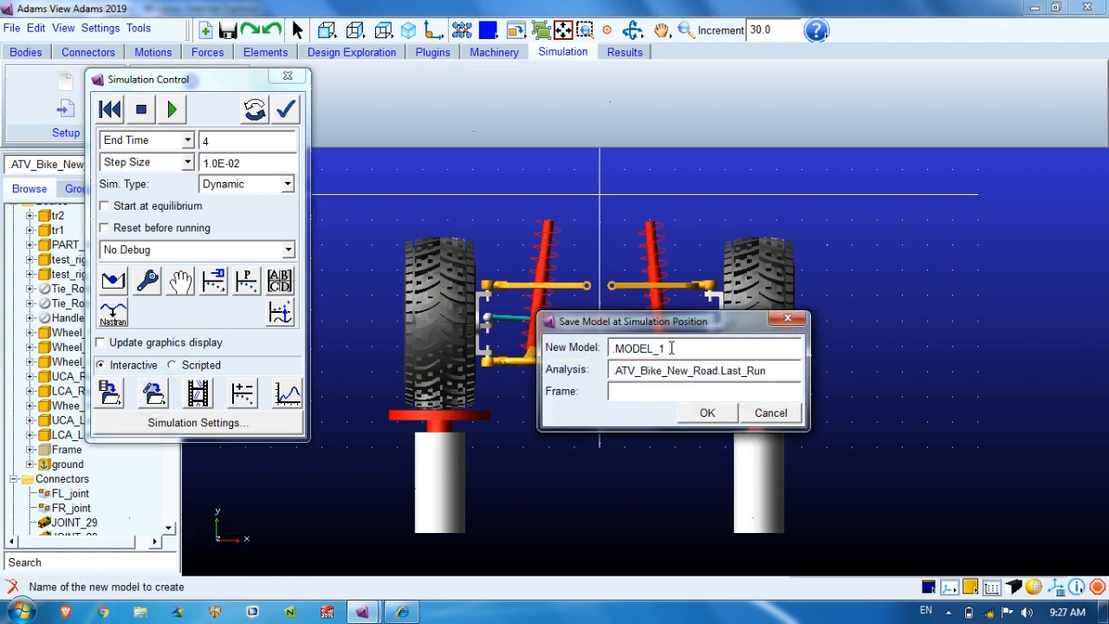
pyautogui.click(770, 413)
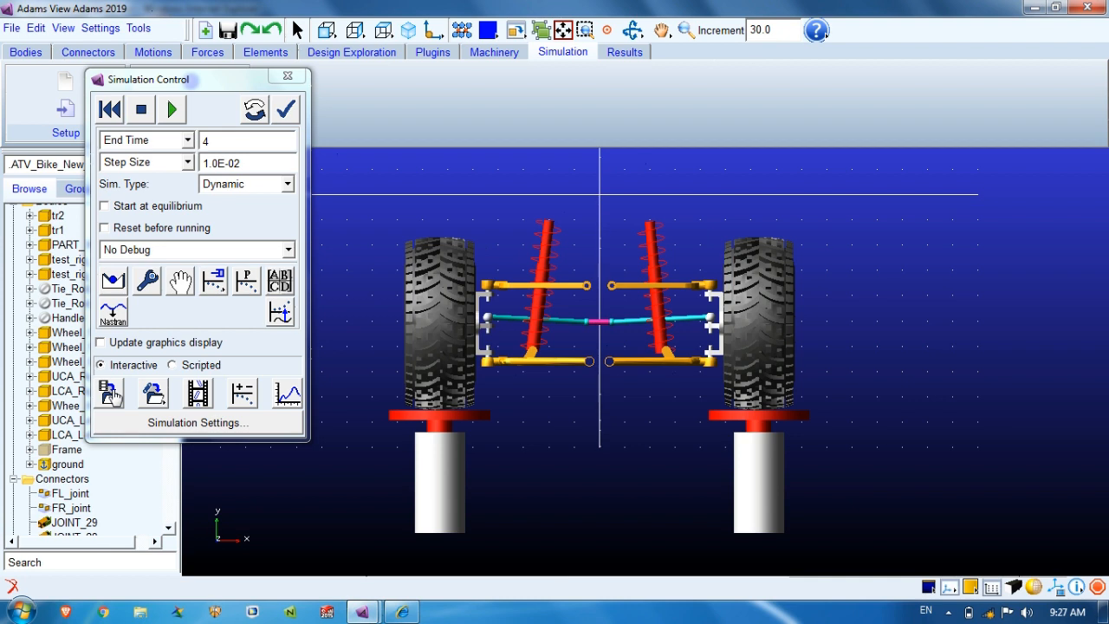
pyautogui.click(111, 394)
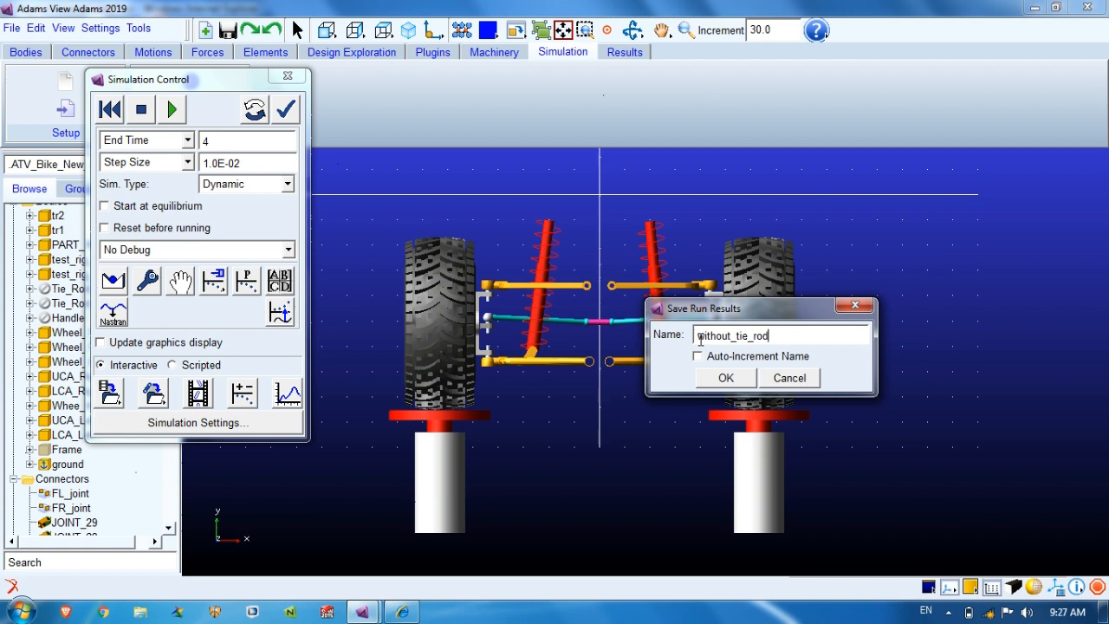
pyautogui.click(726, 381)
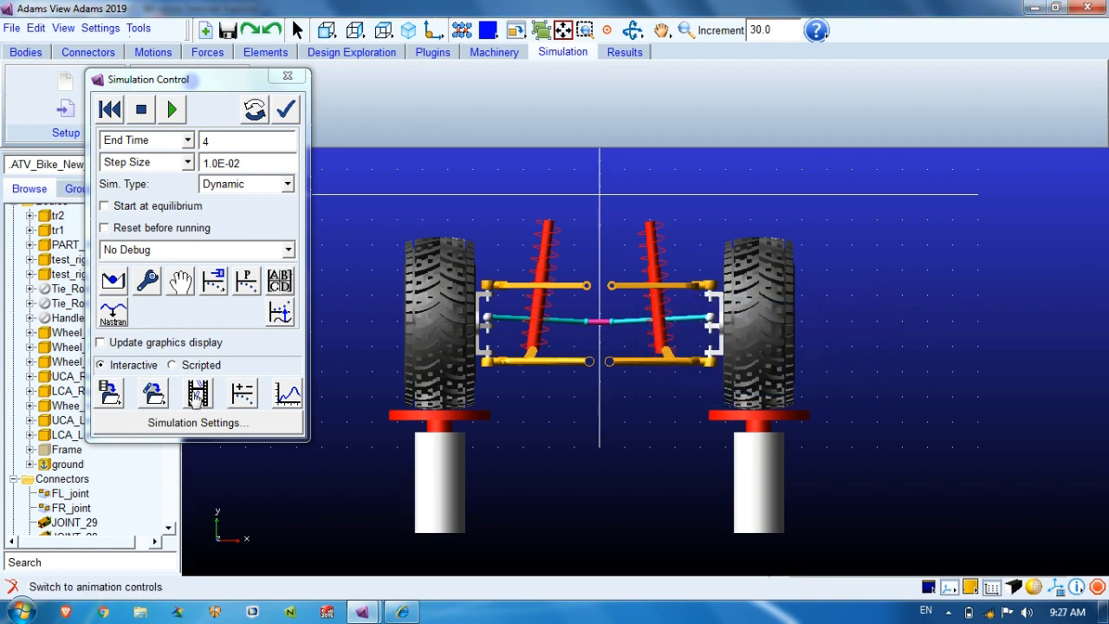
# Play the animation of the last run in the front view and close the animation controls
pyautogui.click(154, 394)
pyautogui.click(148, 68)
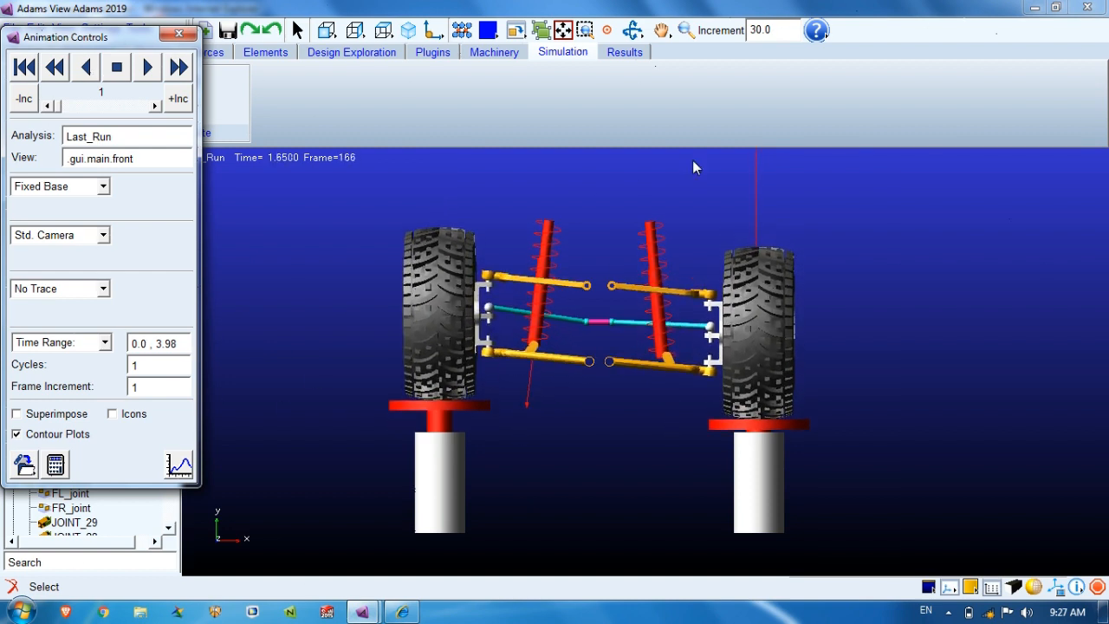
pyautogui.click(178, 36)
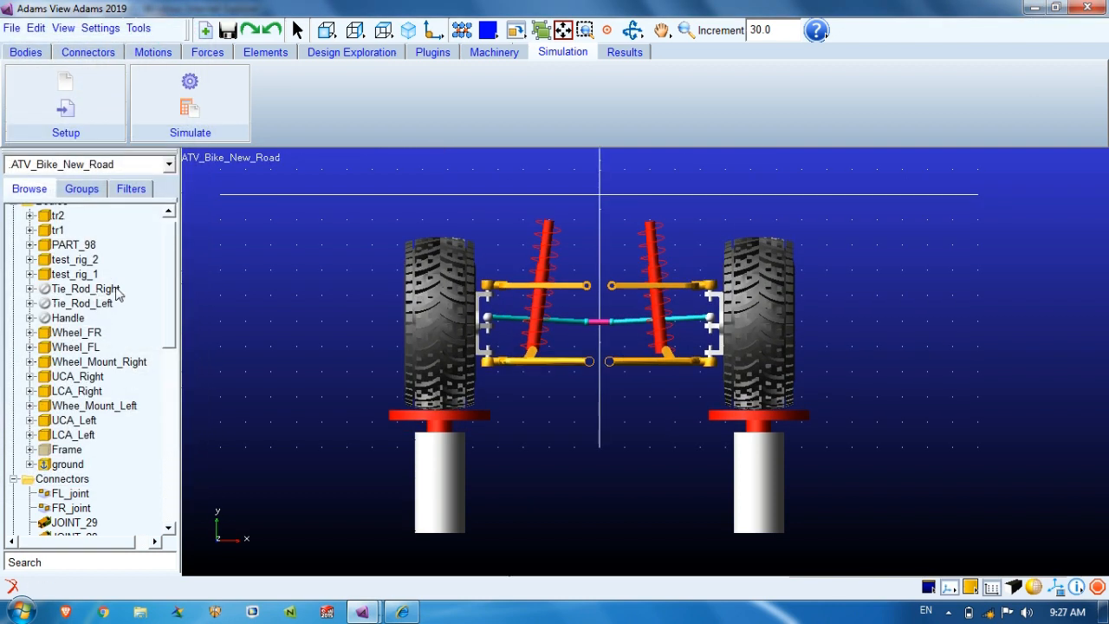
# Show the hidden Frame body in the suspension model
pyautogui.scroll(-1, 71, 447)
pyautogui.rightClick(63, 404)
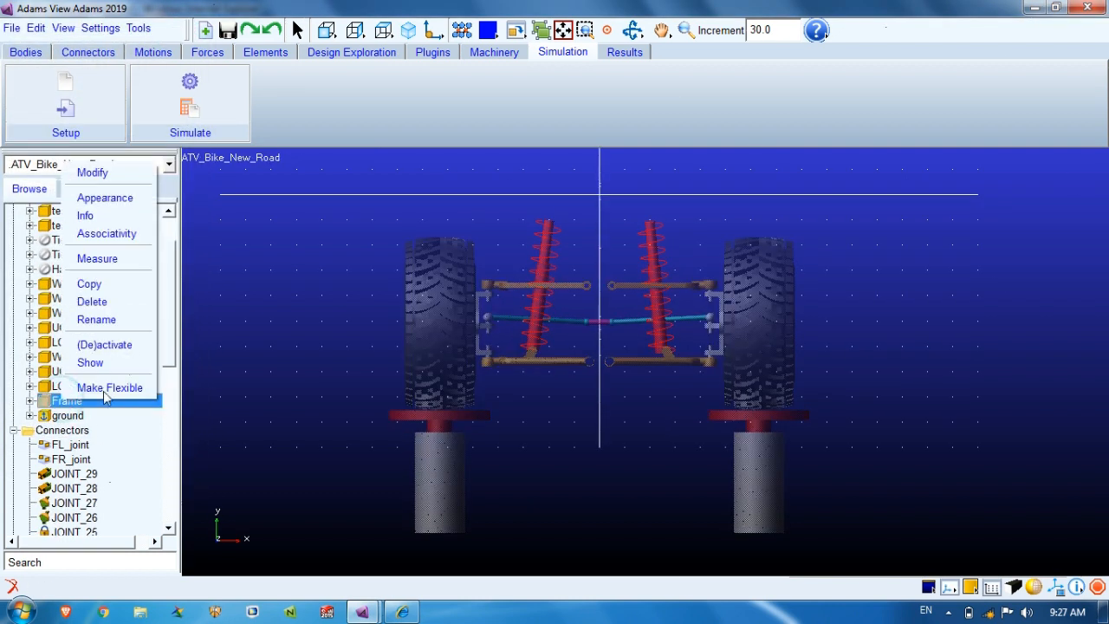
pyautogui.click(93, 362)
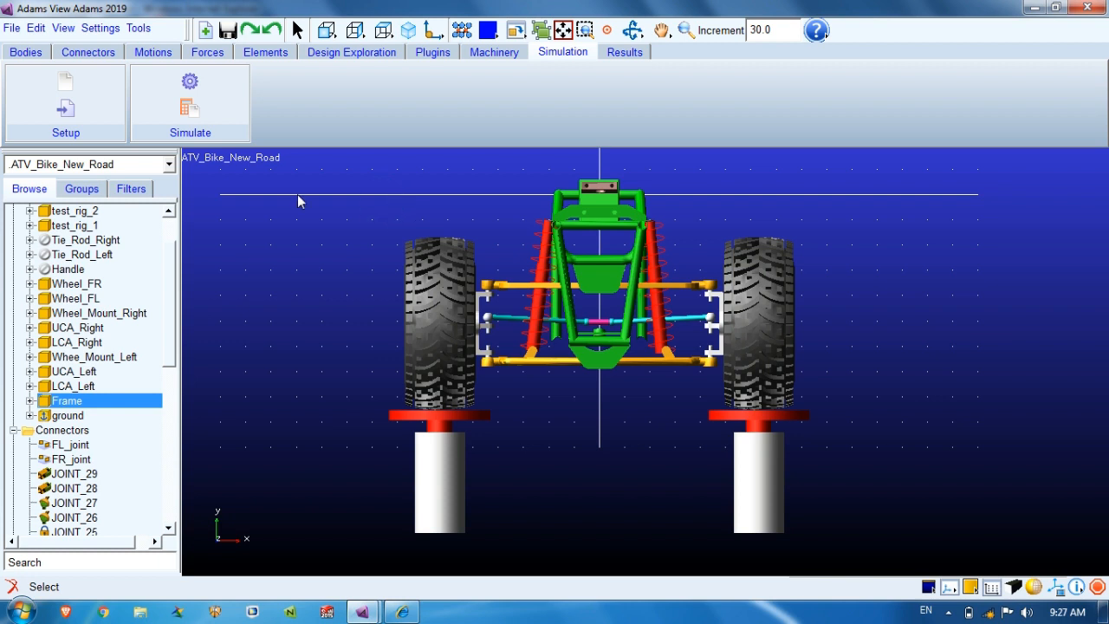
# Replay the last run's animation with the frame shown, inspecting the suspension from an oblique angle, and close the animation controls
pyautogui.click(192, 82)
pyautogui.click(250, 109)
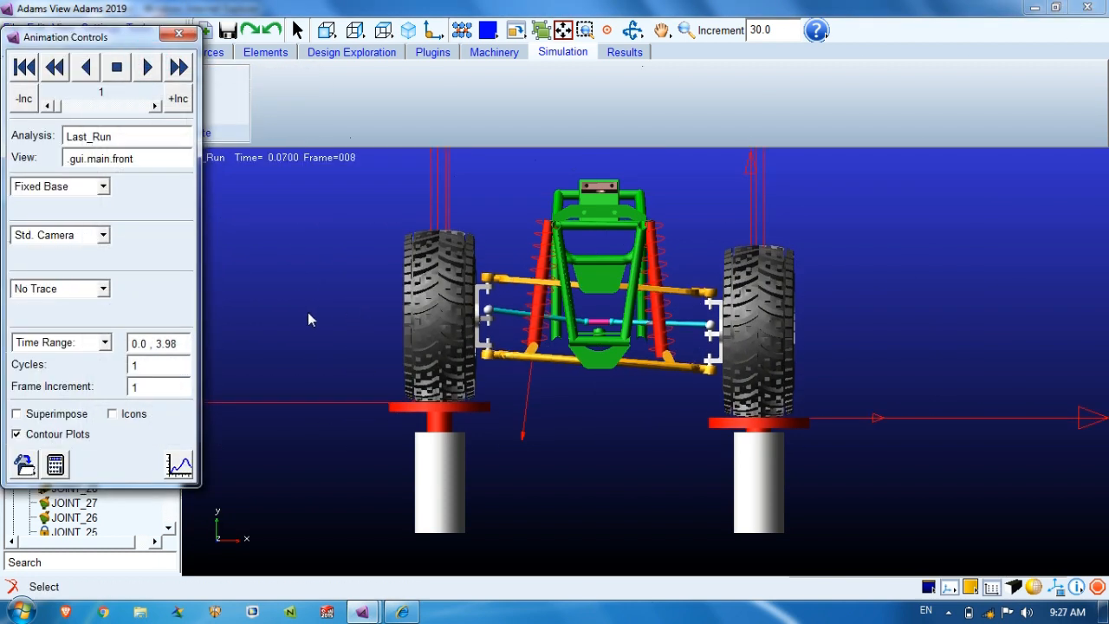
pyautogui.press('r')
pyautogui.moveTo(638, 366); pyautogui.dragTo(565, 397)
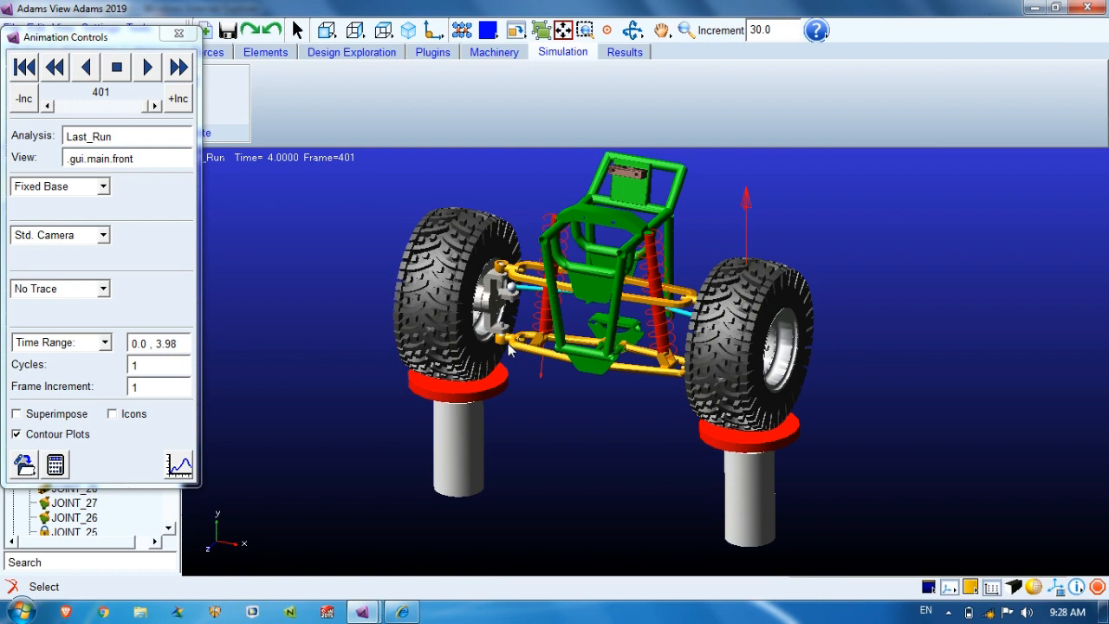
pyautogui.press('r')
pyautogui.moveTo(584, 399); pyautogui.dragTo(607, 401)
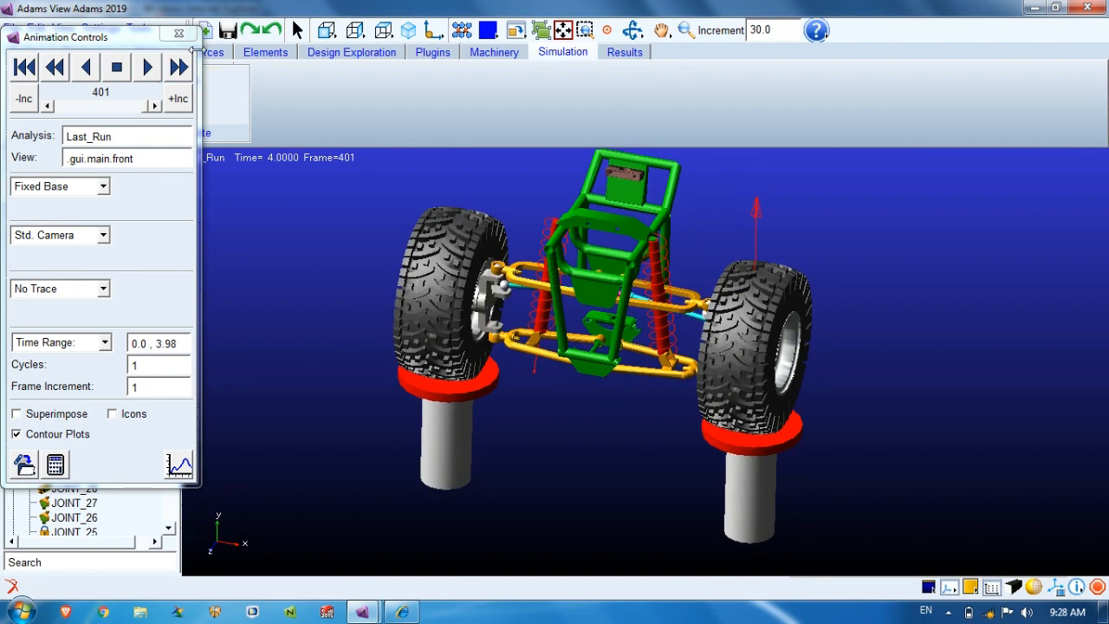
pyautogui.click(178, 33)
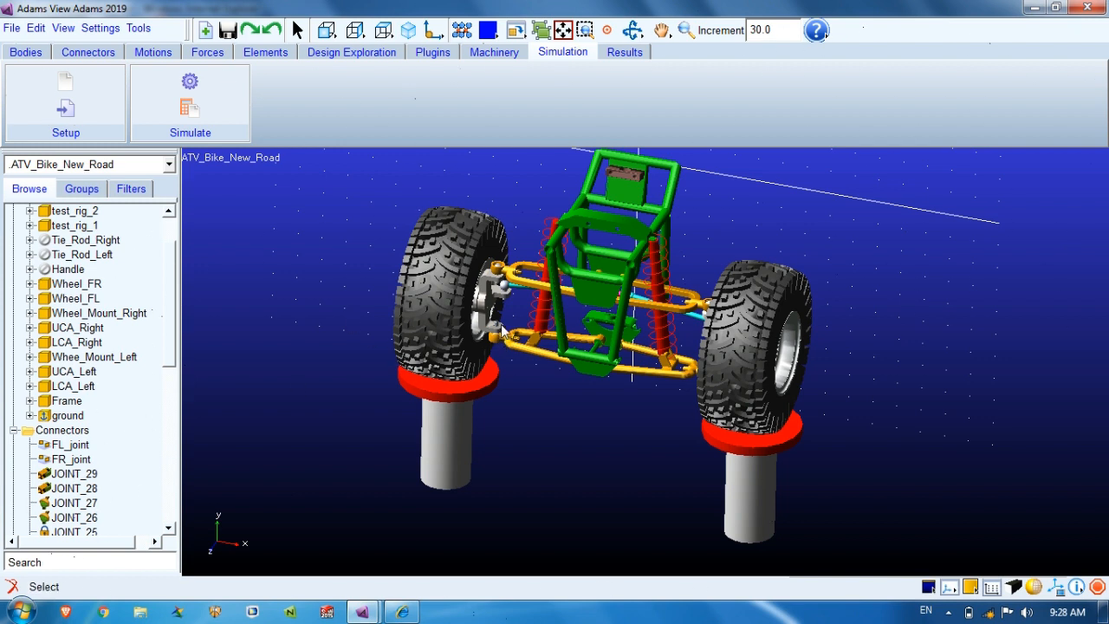
# Play the last run's animation forward again in the oblique view and exit the animation controls
pyautogui.click(185, 80)
pyautogui.click(192, 390)
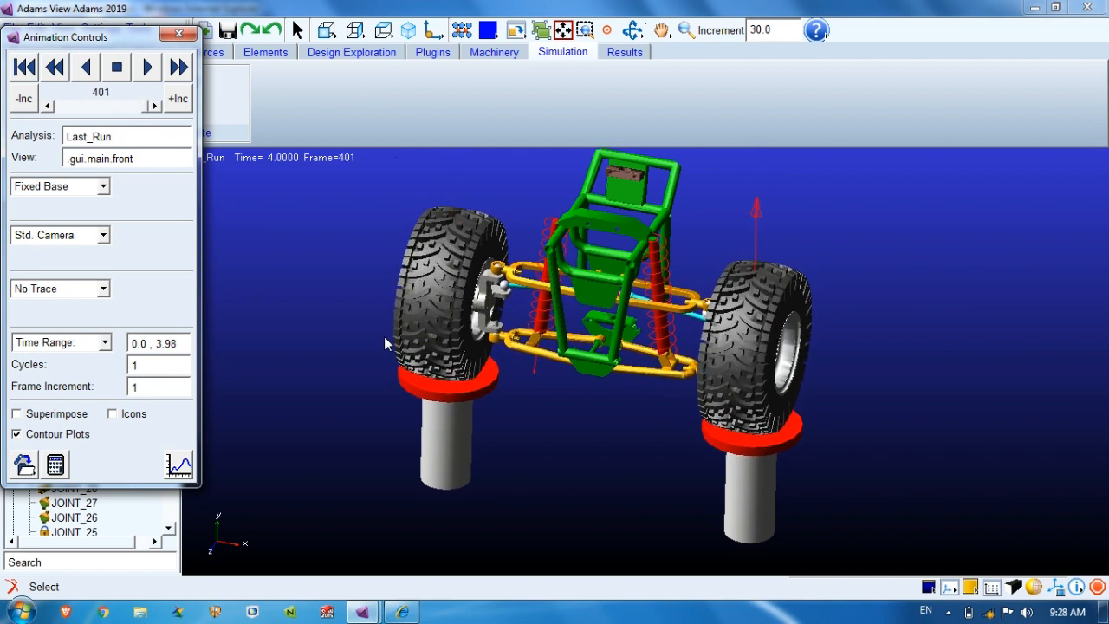
pyautogui.click(151, 73)
pyautogui.click(145, 68)
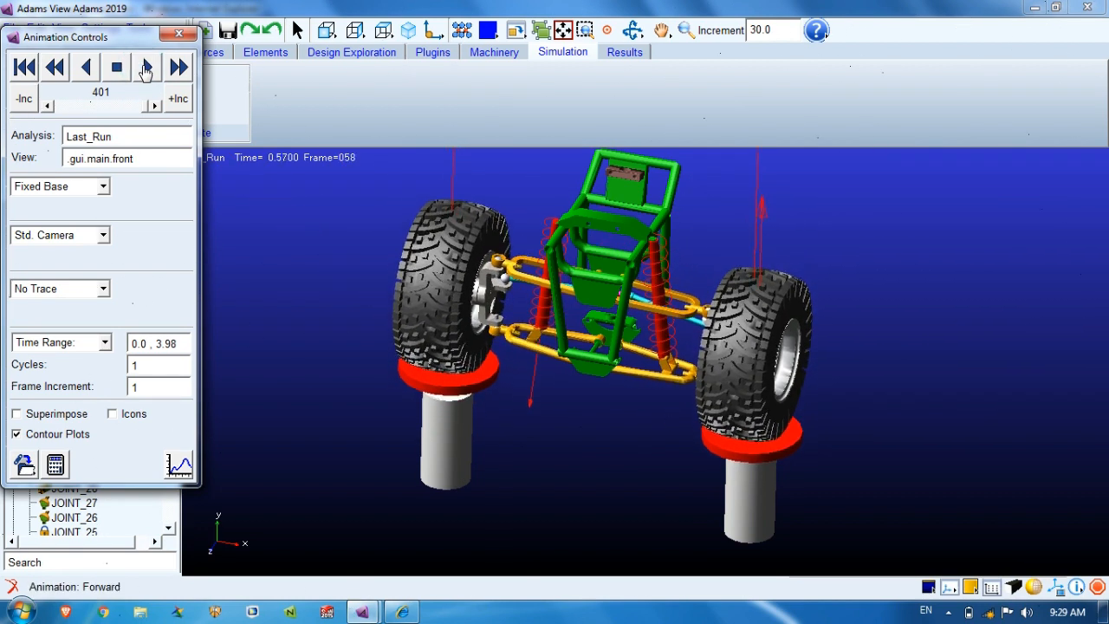
pyautogui.click(178, 67)
pyautogui.click(178, 33)
# Bring up the force creation tools for the suspension model
pyautogui.click(207, 52)
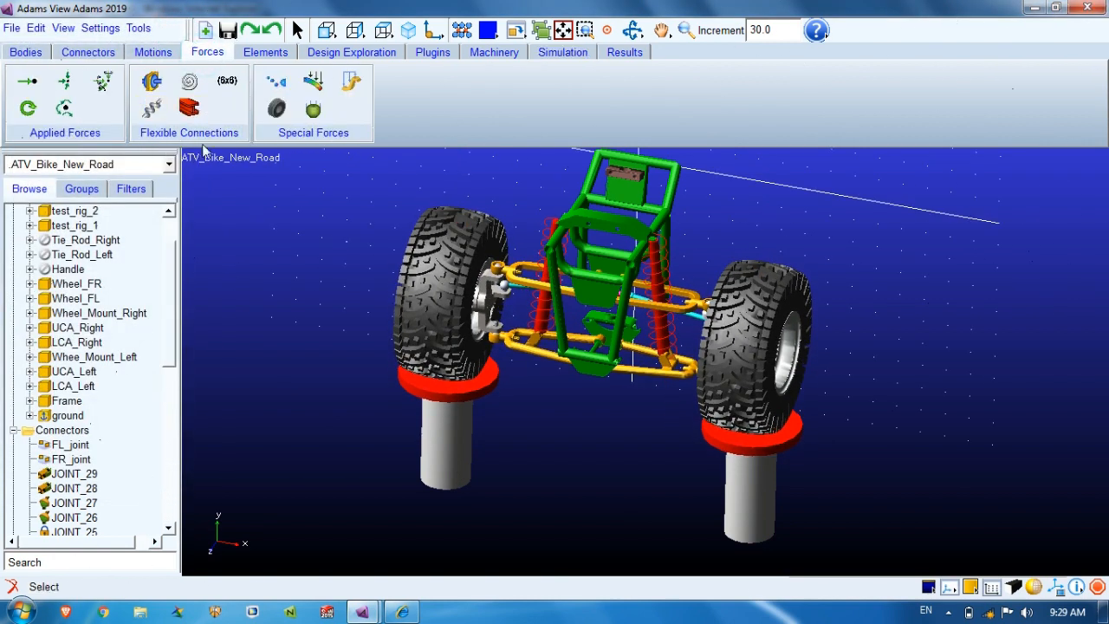